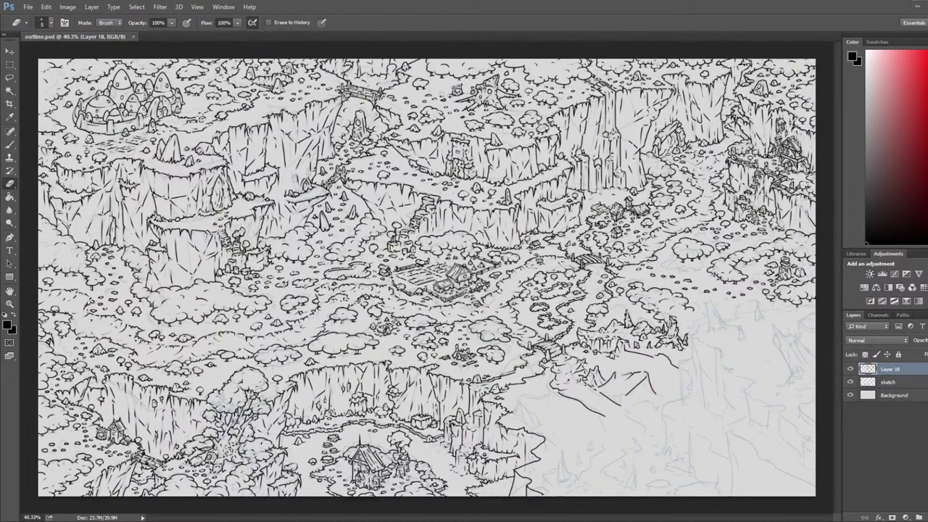
Step: Ink the plateau edge below the ruined ledge on Layer 18, adding short vertical crack lines and trimming stroke ends with the eraser
{"action": "scroll", "coordinate": [617, 361], "scroll_direction": "down", "scroll_amount": 2}
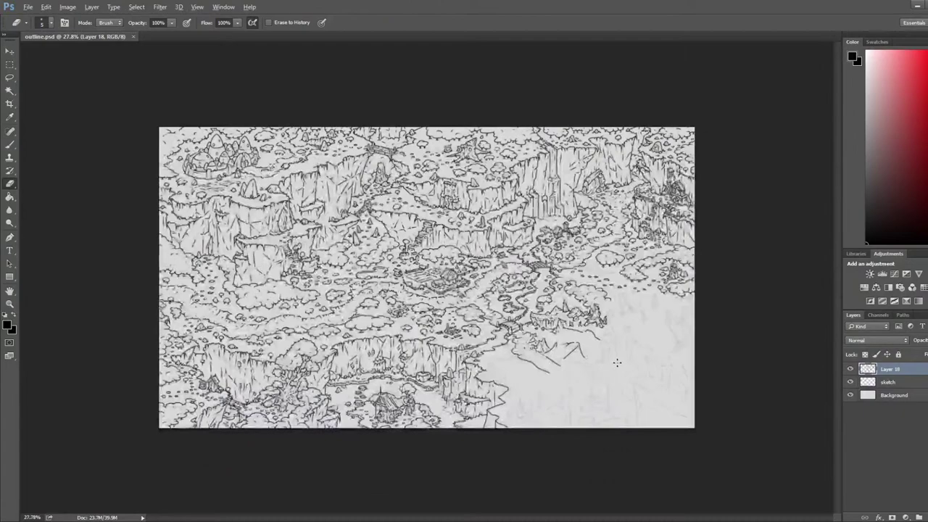
{"action": "scroll", "coordinate": [617, 363], "scroll_direction": "up", "scroll_amount": 1}
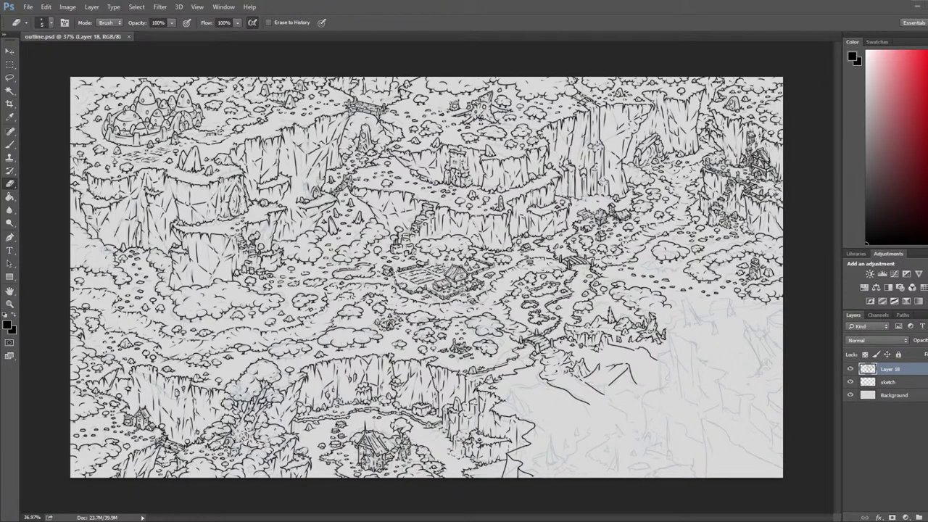
{"action": "scroll", "coordinate": [634, 342], "scroll_direction": "up", "scroll_amount": 8}
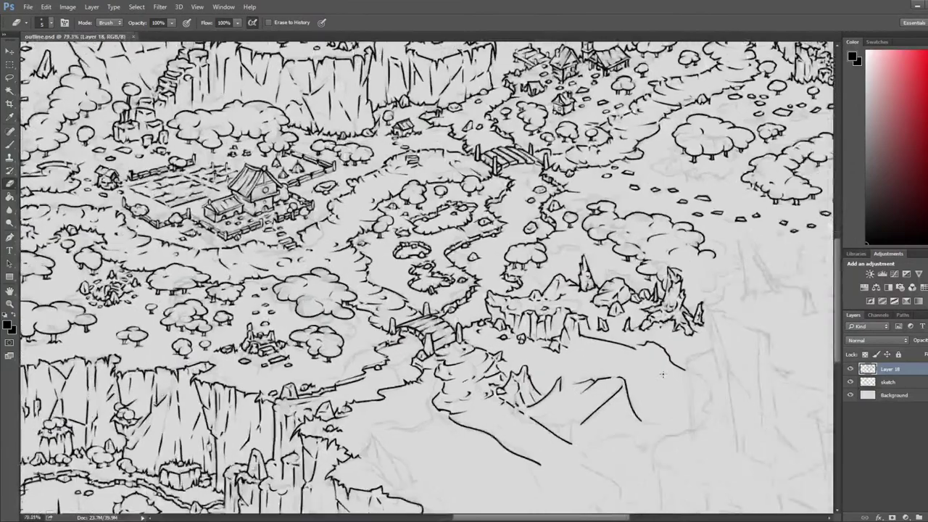
{"action": "mouse_move", "coordinate": [631, 365]}
{"action": "left_mouse_down"}
{"action": "mouse_move", "coordinate": [566, 304]}
{"action": "mouse_move", "coordinate": [603, 273]}
{"action": "left_mouse_up"}
{"action": "key", "text": "b"}
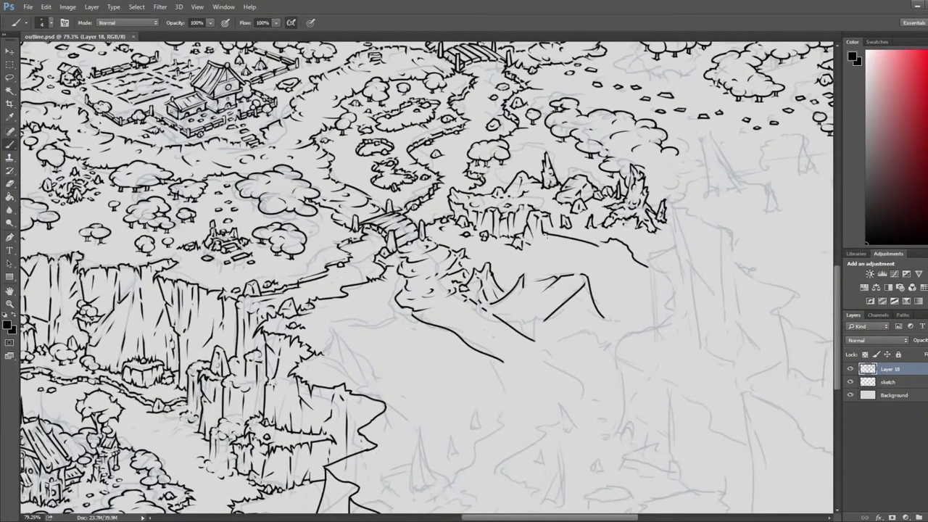
{"action": "key", "text": "e"}
{"action": "key", "text": "b"}
{"action": "key", "text": "e"}
{"action": "mouse_move", "coordinate": [545, 236]}
{"action": "left_mouse_down"}
{"action": "mouse_move", "coordinate": [549, 251]}
{"action": "mouse_move", "coordinate": [581, 248]}
{"action": "mouse_move", "coordinate": [584, 260]}
{"action": "mouse_move", "coordinate": [559, 257]}
{"action": "mouse_move", "coordinate": [561, 240]}
{"action": "left_mouse_up"}
{"action": "key", "text": "b"}
{"action": "key", "text": "e"}
{"action": "key", "text": "b"}
{"action": "key", "text": "e"}
{"action": "key", "text": "b"}
{"action": "key", "text": "e"}
{"action": "key", "text": "b"}
{"action": "key", "text": "e"}
{"action": "key", "text": "b"}
{"action": "key", "text": "e"}
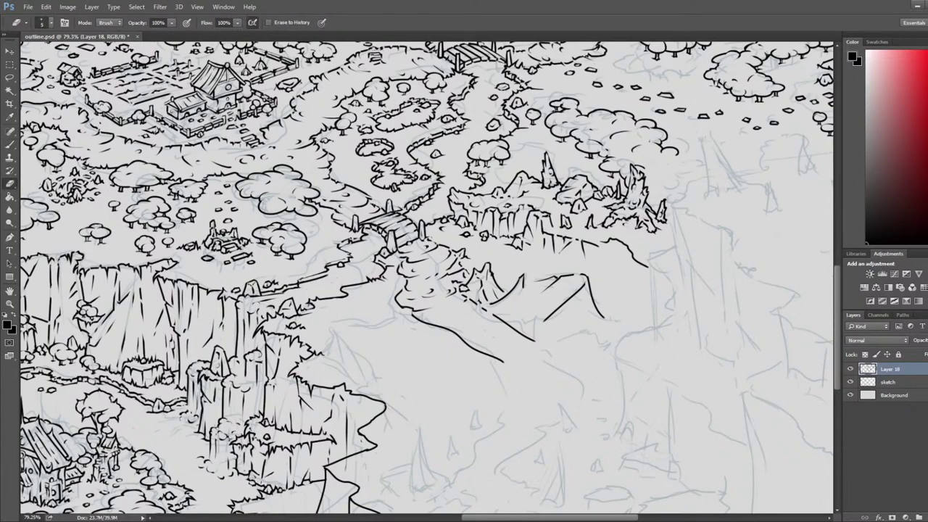
Step: Ink the jagged base of the rock column beneath the ruined ledge, alternating brush strokes with eraser trims
{"action": "key", "text": "b"}
{"action": "key", "text": "e"}
{"action": "key", "text": "alt+e"}
{"action": "key", "text": "b"}
{"action": "key", "text": "e"}
{"action": "key", "text": "b"}
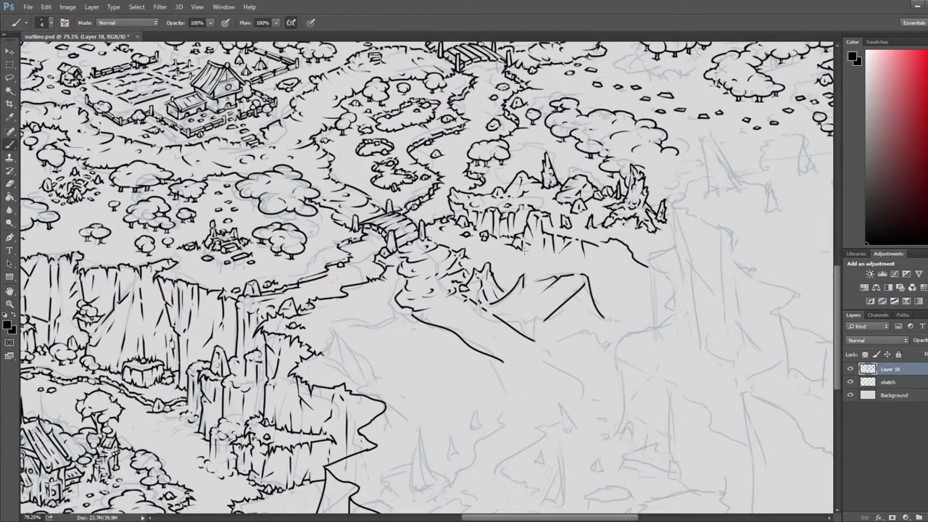
{"action": "mouse_move", "coordinate": [519, 251]}
{"action": "left_mouse_down"}
{"action": "mouse_move", "coordinate": [556, 260]}
{"action": "mouse_move", "coordinate": [540, 260]}
{"action": "left_mouse_up"}
{"action": "key", "text": "e"}
{"action": "key", "text": "b"}
{"action": "key", "text": "e"}
{"action": "key", "text": "b"}
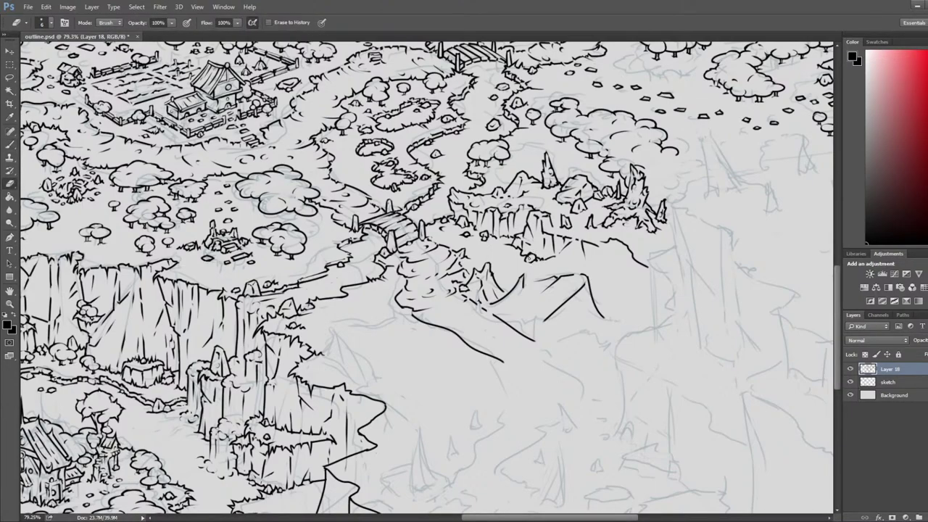
Step: Draw a small faceted boulder at the foot of the rock column and clean its outline
{"action": "scroll", "coordinate": [540, 258], "scroll_direction": "up", "scroll_amount": 5}
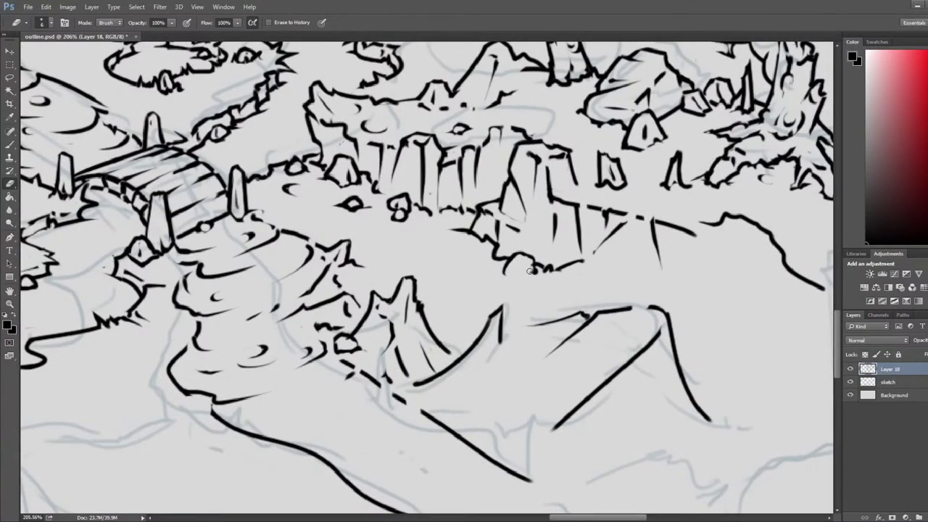
{"action": "key", "text": "b"}
{"action": "left_click_drag", "start_coordinate": [505, 273], "coordinate": [532, 273]}
{"action": "key", "text": "e"}
{"action": "key", "text": "b"}
{"action": "key", "text": "e"}
{"action": "key", "text": "b"}
{"action": "key", "text": "e"}
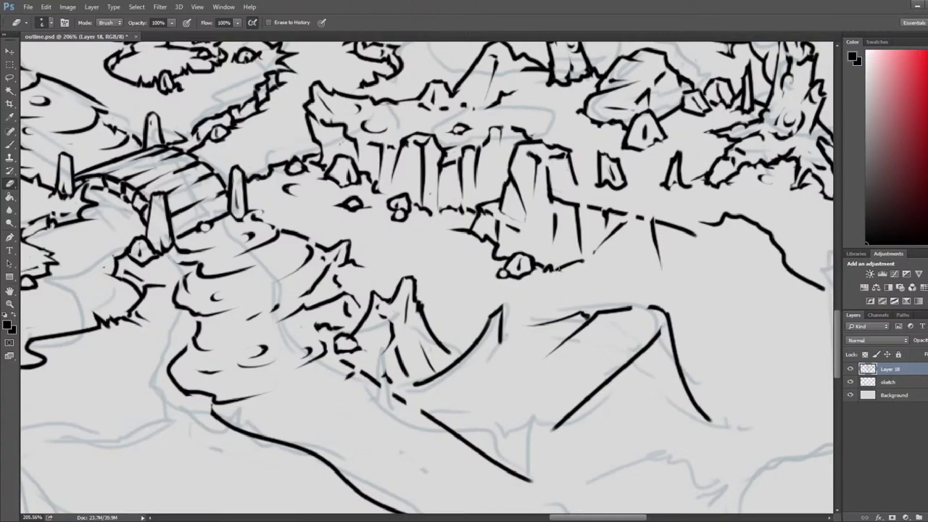
Step: Refine the broken rock edge just above and left of the boulder
{"action": "key", "text": "b"}
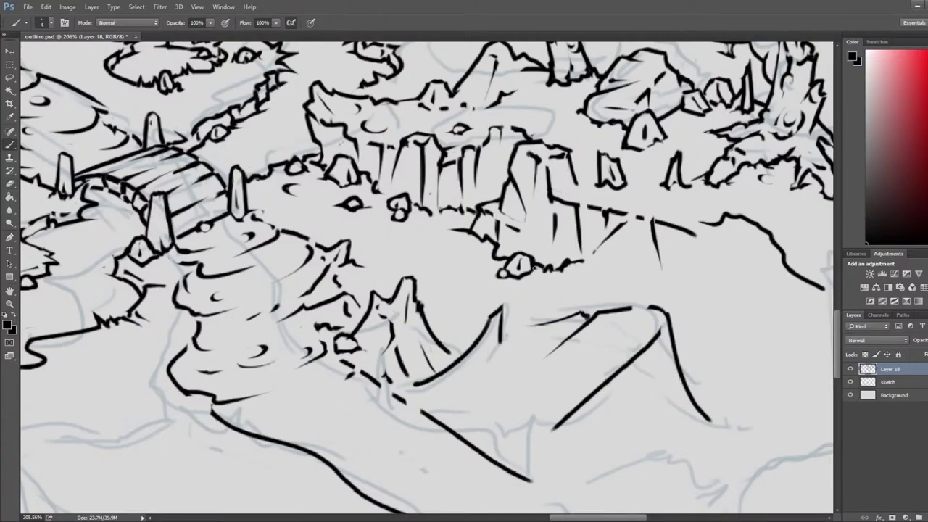
{"action": "key", "text": "e"}
{"action": "key", "text": "b"}
{"action": "mouse_move", "coordinate": [494, 252]}
{"action": "left_mouse_down"}
{"action": "mouse_move", "coordinate": [484, 251]}
{"action": "mouse_move", "coordinate": [496, 258]}
{"action": "left_mouse_up"}
{"action": "key", "text": "e"}
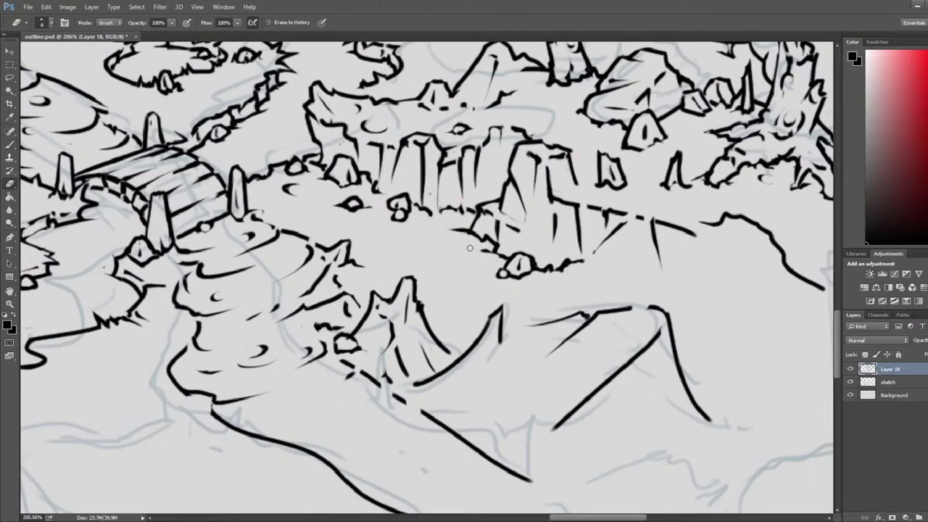
Step: Add crack lines to the rock column's face and a pebble at its right base
{"action": "key", "text": "b"}
{"action": "mouse_move", "coordinate": [542, 226]}
{"action": "left_mouse_down"}
{"action": "mouse_move", "coordinate": [539, 253]}
{"action": "mouse_move", "coordinate": [538, 243]}
{"action": "mouse_move", "coordinate": [583, 265]}
{"action": "mouse_move", "coordinate": [587, 249]}
{"action": "mouse_move", "coordinate": [580, 264]}
{"action": "mouse_move", "coordinate": [604, 267]}
{"action": "mouse_move", "coordinate": [581, 258]}
{"action": "left_mouse_up"}
{"action": "key", "text": "e"}
{"action": "key", "text": "b"}
{"action": "key", "text": "e"}
{"action": "key", "text": "b"}
{"action": "key", "text": "e"}
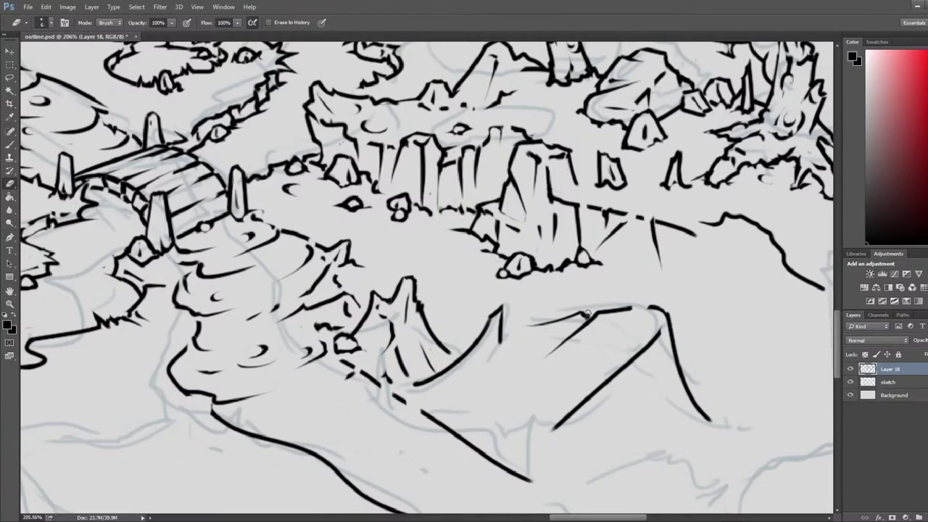
Step: Draw a small flat stone on the ground above the ruined ledge and trim its outline
{"action": "scroll", "coordinate": [475, 347], "scroll_direction": "down", "scroll_amount": 2}
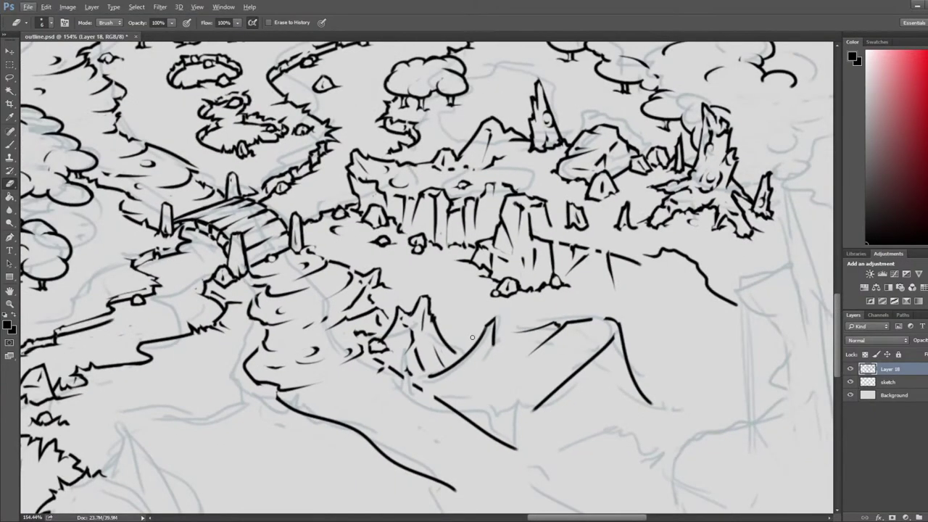
{"action": "left_click_drag", "start_coordinate": [629, 240], "coordinate": [608, 216]}
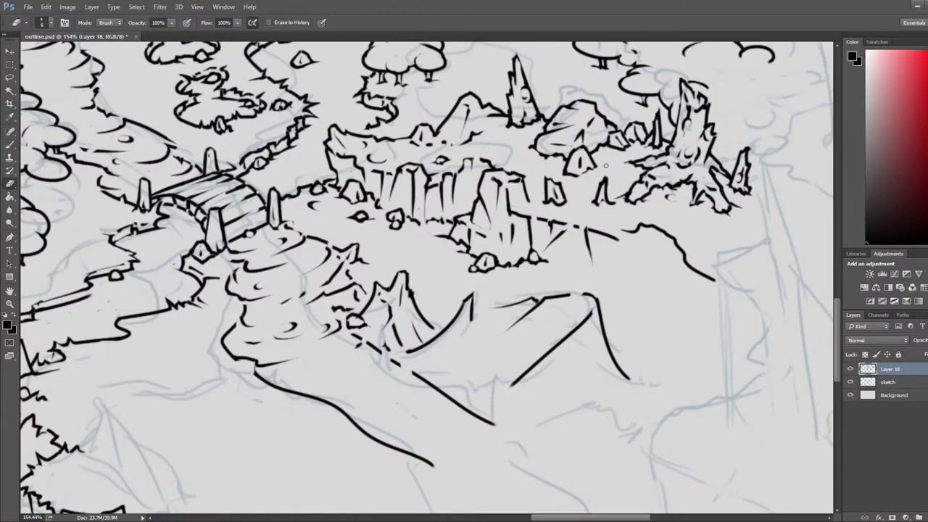
{"action": "key", "text": "b"}
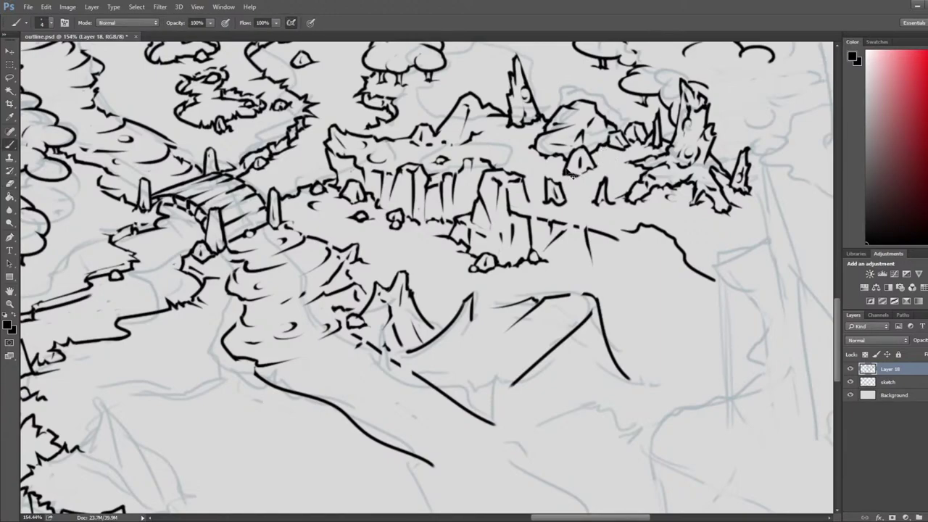
{"action": "left_click_drag", "start_coordinate": [501, 138], "coordinate": [507, 144]}
{"action": "key", "text": "e"}
{"action": "key", "text": "b"}
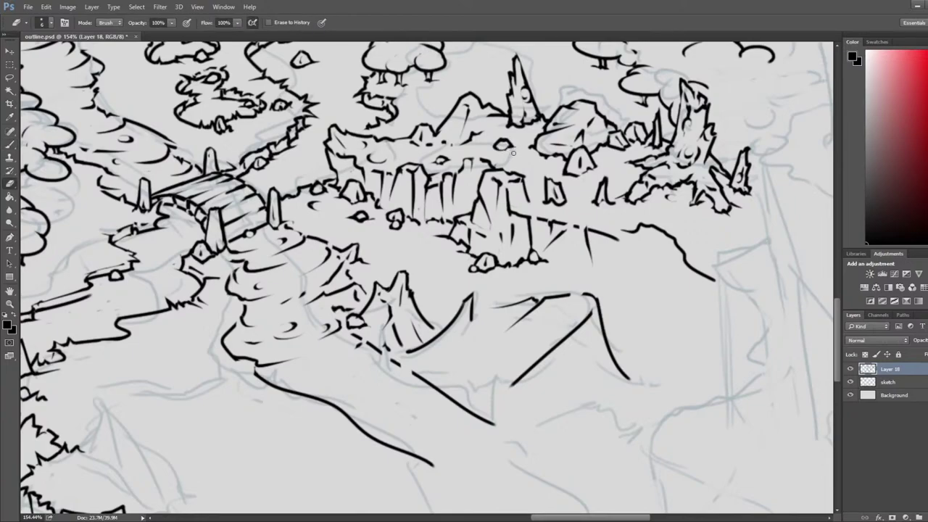
{"action": "key", "text": "b"}
{"action": "left_click_drag", "start_coordinate": [497, 143], "coordinate": [505, 143]}
{"action": "key", "text": "e"}
Step: Ink the lower edge of the rocky slope below the bridge, with a curved front ledge and small surface marks
{"action": "mouse_move", "coordinate": [567, 213]}
{"action": "left_mouse_down"}
{"action": "mouse_move", "coordinate": [591, 148]}
{"action": "mouse_move", "coordinate": [596, 93]}
{"action": "left_mouse_up"}
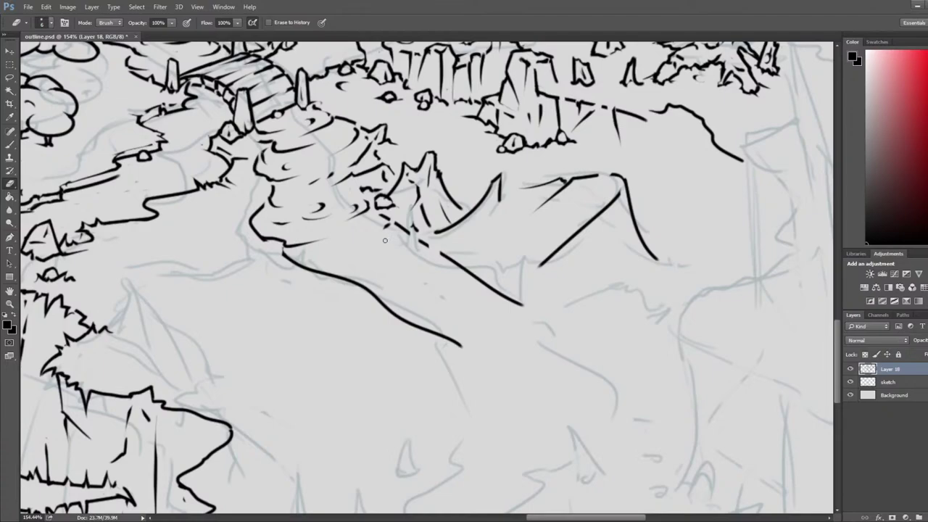
{"action": "key", "text": "b"}
{"action": "mouse_move", "coordinate": [426, 244]}
{"action": "left_mouse_down"}
{"action": "mouse_move", "coordinate": [364, 269]}
{"action": "mouse_move", "coordinate": [407, 253]}
{"action": "mouse_move", "coordinate": [385, 271]}
{"action": "left_mouse_up"}
{"action": "key", "text": "e"}
{"action": "key", "text": "b"}
{"action": "left_click_drag", "start_coordinate": [319, 269], "coordinate": [334, 265]}
{"action": "key", "text": "e"}
{"action": "left_click", "coordinate": [364, 267]}
{"action": "key", "text": "b"}
{"action": "key", "text": "e"}
{"action": "mouse_move", "coordinate": [390, 223]}
{"action": "left_mouse_down"}
{"action": "mouse_move", "coordinate": [316, 258]}
{"action": "mouse_move", "coordinate": [392, 254]}
{"action": "left_mouse_up"}
{"action": "key", "text": "b"}
{"action": "key", "text": "e"}
{"action": "key", "text": "b"}
{"action": "key", "text": "e"}
{"action": "key", "text": "b"}
{"action": "key", "text": "e"}
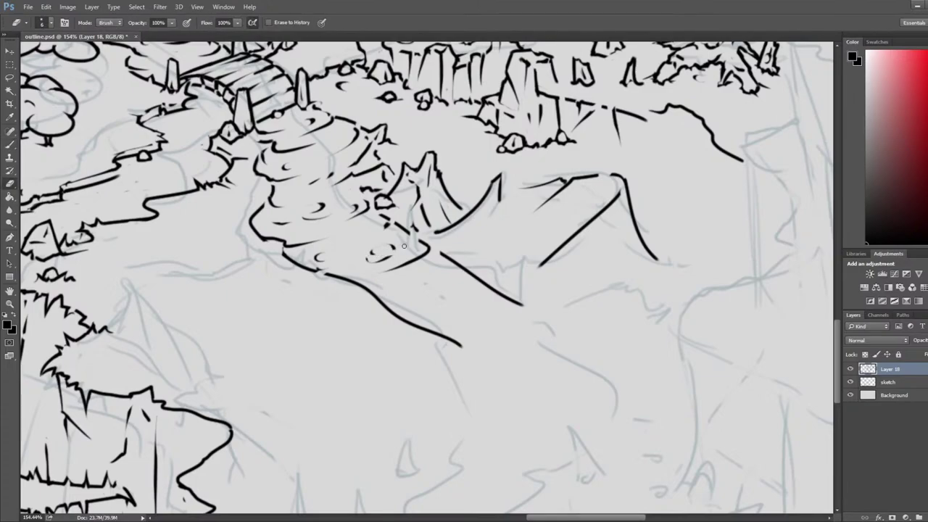
Step: Erase the oval marks and pebbles on the slope's right side and redraw the rock lines beside the spires
{"action": "scroll", "coordinate": [392, 247], "scroll_direction": "down", "scroll_amount": 6}
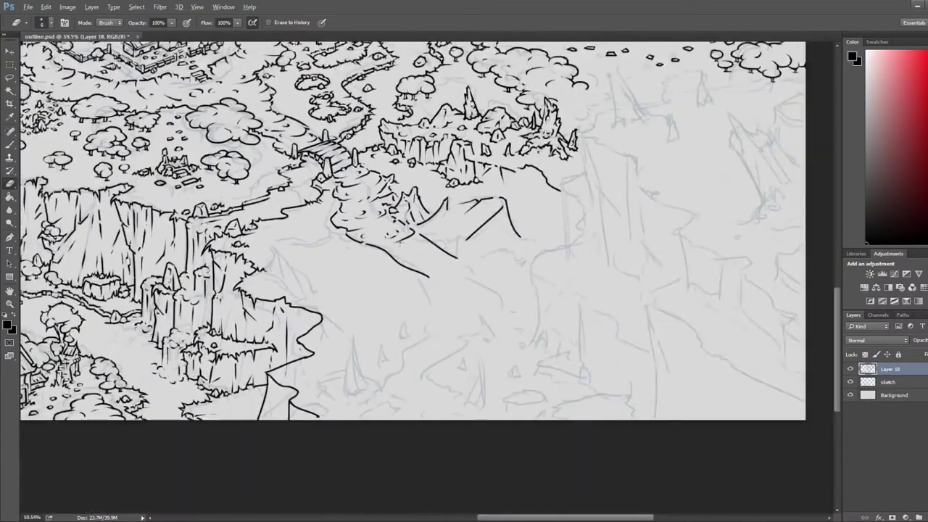
{"action": "scroll", "coordinate": [397, 244], "scroll_direction": "up", "scroll_amount": 4}
{"action": "scroll", "coordinate": [397, 245], "scroll_direction": "up", "scroll_amount": 3}
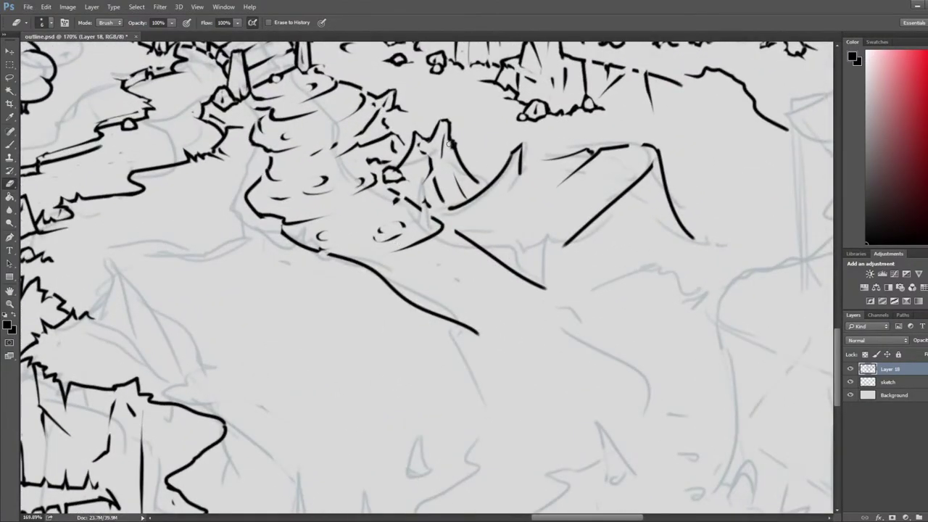
{"action": "mouse_move", "coordinate": [402, 227]}
{"action": "left_mouse_down"}
{"action": "mouse_move", "coordinate": [375, 240]}
{"action": "mouse_move", "coordinate": [388, 238]}
{"action": "left_mouse_up"}
{"action": "mouse_move", "coordinate": [388, 194]}
{"action": "left_mouse_down"}
{"action": "mouse_move", "coordinate": [422, 203]}
{"action": "mouse_move", "coordinate": [387, 176]}
{"action": "mouse_move", "coordinate": [395, 168]}
{"action": "mouse_move", "coordinate": [407, 176]}
{"action": "mouse_move", "coordinate": [364, 183]}
{"action": "mouse_move", "coordinate": [389, 166]}
{"action": "mouse_move", "coordinate": [366, 191]}
{"action": "left_mouse_up"}
{"action": "key", "text": "b"}
{"action": "key", "text": "e"}
{"action": "mouse_move", "coordinate": [399, 164]}
{"action": "left_mouse_down"}
{"action": "mouse_move", "coordinate": [362, 188]}
{"action": "mouse_move", "coordinate": [392, 169]}
{"action": "mouse_move", "coordinate": [350, 186]}
{"action": "mouse_move", "coordinate": [390, 165]}
{"action": "left_mouse_up"}
{"action": "key", "text": "b"}
{"action": "key", "text": "e"}
{"action": "left_click_drag", "start_coordinate": [415, 207], "coordinate": [420, 211]}
{"action": "key", "text": "b"}
{"action": "key", "text": "e"}
{"action": "mouse_move", "coordinate": [396, 174]}
{"action": "left_mouse_down"}
{"action": "mouse_move", "coordinate": [407, 164]}
{"action": "mouse_move", "coordinate": [417, 187]}
{"action": "left_mouse_up"}
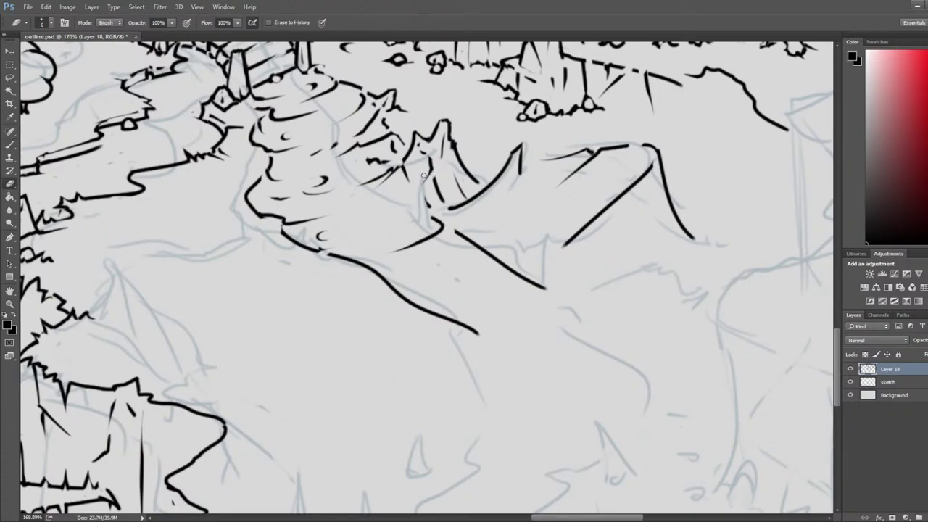
{"action": "key", "text": "b"}
{"action": "key", "text": "e"}
Step: Rework the tip of the curved spike left of the large mountain, breaking its inner line with the eraser
{"action": "scroll", "coordinate": [95, 403], "scroll_direction": "down", "scroll_amount": 3}
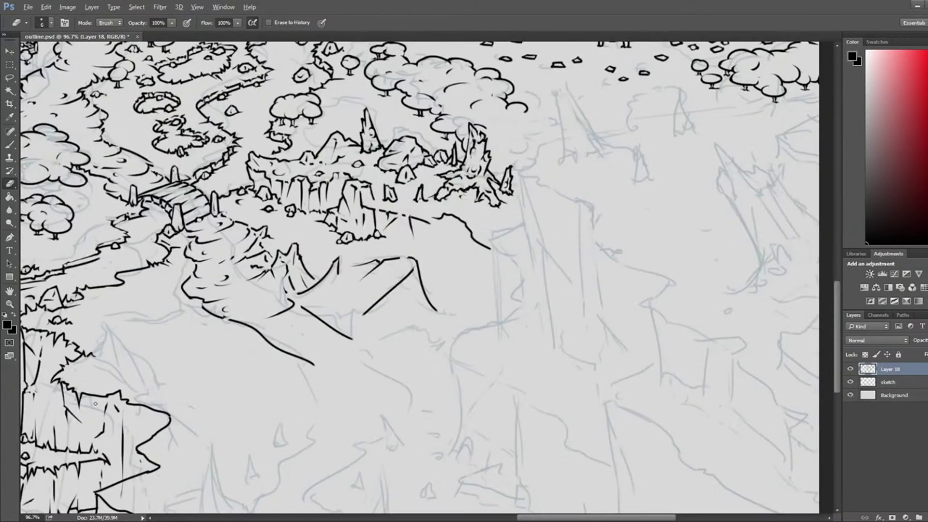
{"action": "scroll", "coordinate": [95, 421], "scroll_direction": "down", "scroll_amount": 3}
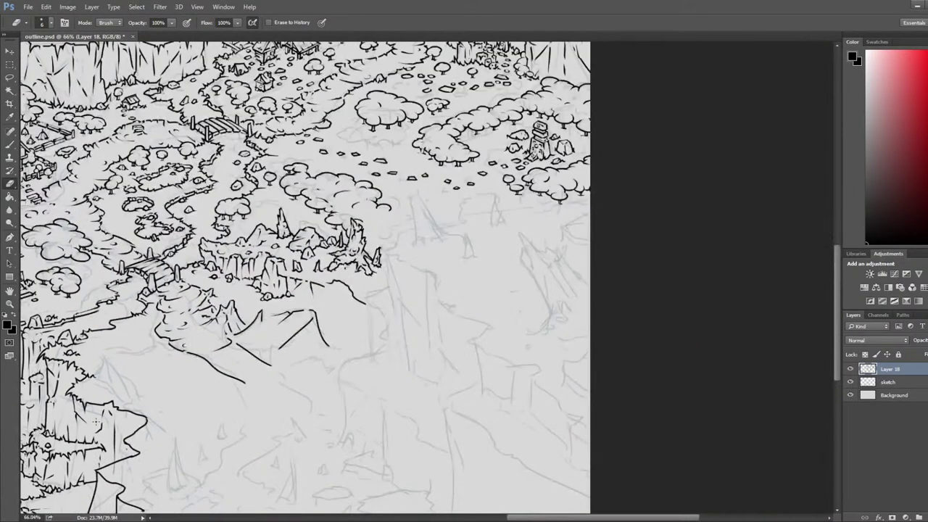
{"action": "scroll", "coordinate": [123, 399], "scroll_direction": "up", "scroll_amount": 3}
{"action": "scroll", "coordinate": [203, 394], "scroll_direction": "up", "scroll_amount": 5}
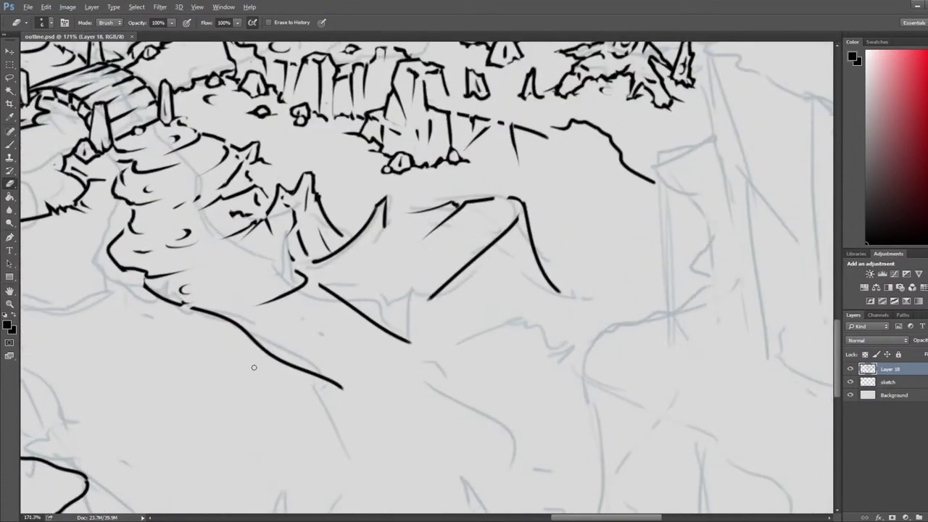
{"action": "key", "text": "b"}
{"action": "key", "text": "e"}
{"action": "left_click_drag", "start_coordinate": [414, 161], "coordinate": [411, 159]}
{"action": "key", "text": "b"}
{"action": "left_click_drag", "start_coordinate": [414, 196], "coordinate": [396, 215]}
{"action": "key", "text": "e"}
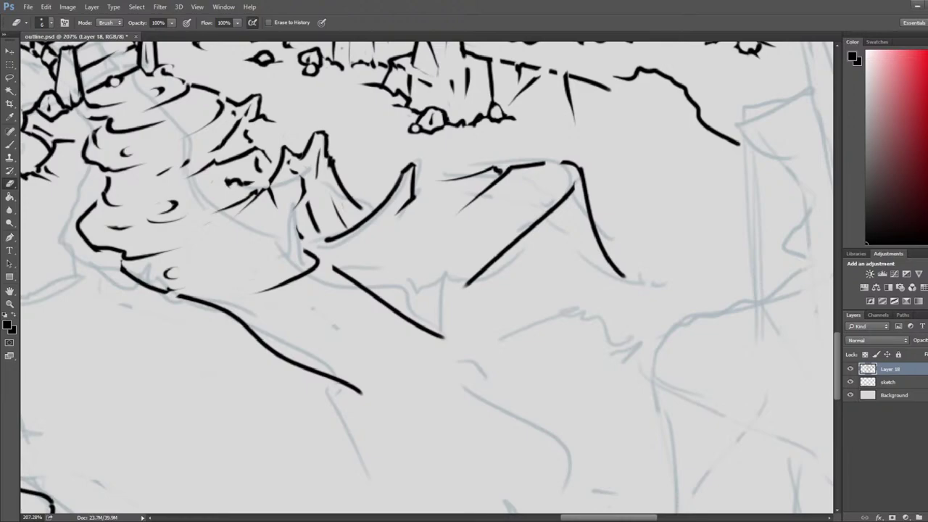
Step: Ink the broken ridge line linking the curved spike to the mountain's top, with short cracks under it
{"action": "key", "text": "b"}
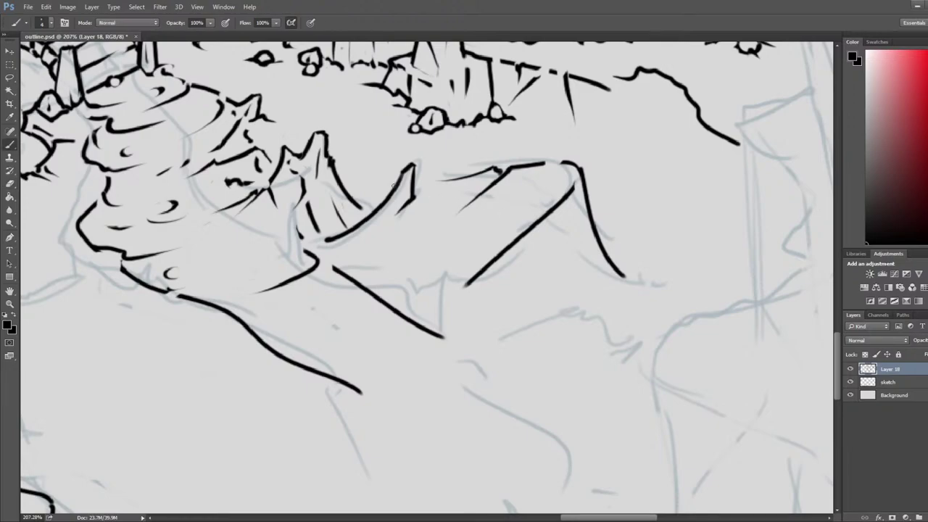
{"action": "mouse_move", "coordinate": [423, 192]}
{"action": "left_mouse_down"}
{"action": "mouse_move", "coordinate": [449, 178]}
{"action": "mouse_move", "coordinate": [539, 193]}
{"action": "left_mouse_up"}
{"action": "key", "text": "e"}
{"action": "key", "text": "b"}
{"action": "key", "text": "e"}
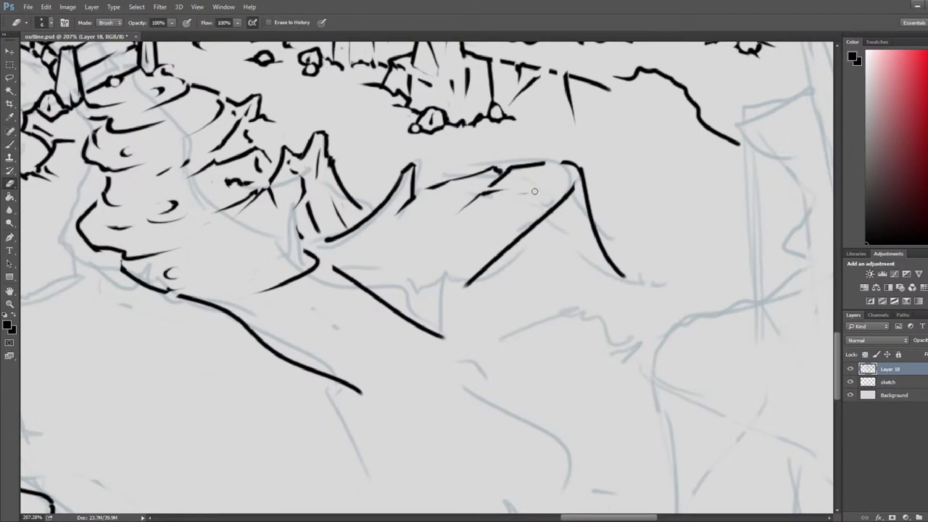
{"action": "key", "text": "b"}
{"action": "left_click_drag", "start_coordinate": [471, 192], "coordinate": [490, 176]}
{"action": "key", "text": "e"}
Step: Ink a tapered contour line descending from the curved spike along the mountain's left flank
{"action": "scroll", "coordinate": [466, 190], "scroll_direction": "down", "scroll_amount": 3}
{"action": "left_click", "coordinate": [482, 192]}
{"action": "left_click_drag", "start_coordinate": [456, 239], "coordinate": [543, 224]}
{"action": "left_click_drag", "start_coordinate": [448, 207], "coordinate": [430, 219]}
{"action": "key", "text": "b"}
{"action": "mouse_move", "coordinate": [510, 192]}
{"action": "left_mouse_down"}
{"action": "mouse_move", "coordinate": [479, 229]}
{"action": "mouse_move", "coordinate": [491, 214]}
{"action": "left_mouse_up"}
{"action": "key", "text": "e"}
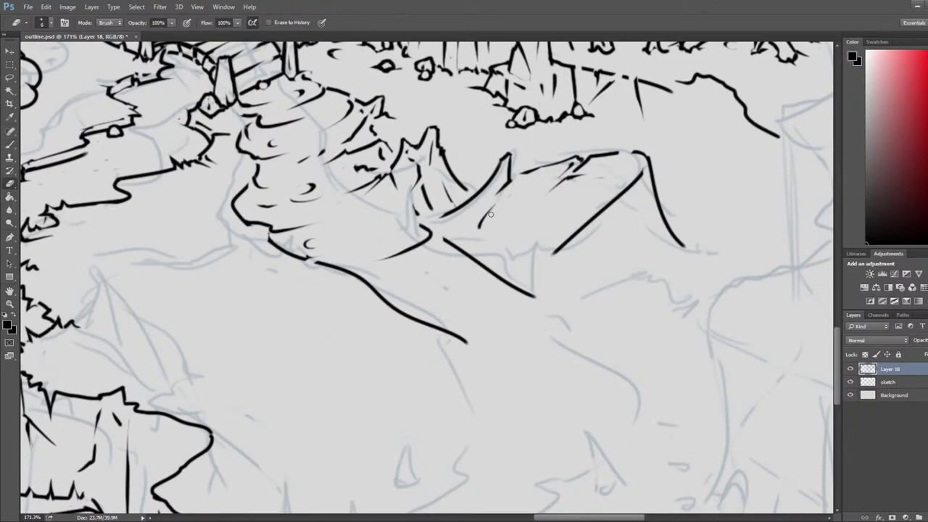
Step: Draw a slanted facet line across the mountain's middle with a short crack dropping from the diagonal ridge
{"action": "key", "text": "b"}
{"action": "mouse_move", "coordinate": [565, 214]}
{"action": "left_mouse_down"}
{"action": "mouse_move", "coordinate": [587, 236]}
{"action": "mouse_move", "coordinate": [531, 208]}
{"action": "mouse_move", "coordinate": [543, 209]}
{"action": "left_mouse_up"}
{"action": "key", "text": "ctrl+z"}
{"action": "key", "text": "e"}
{"action": "left_click_drag", "start_coordinate": [589, 229], "coordinate": [584, 246]}
{"action": "key", "text": "b"}
{"action": "key", "text": "e"}
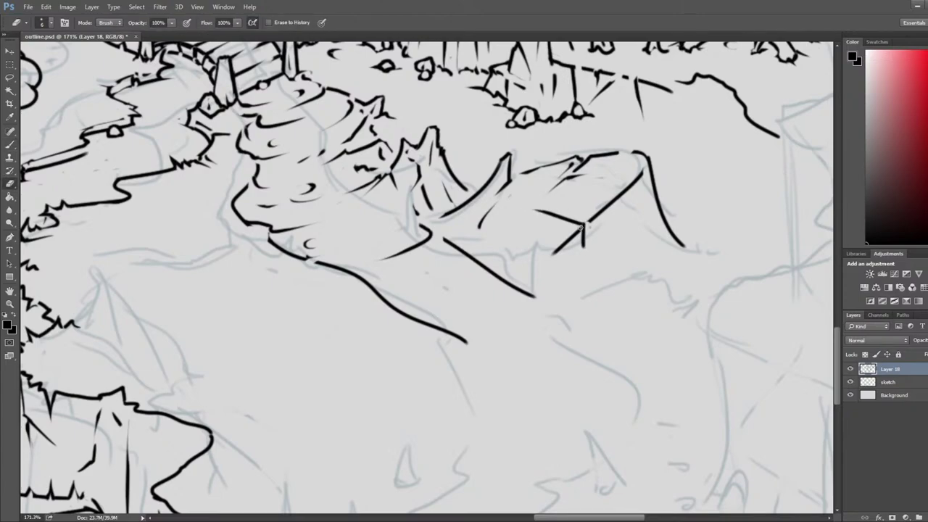
Step: Break up the mountain's diagonal ridge into angular facets and add a tapered crack running down its right face
{"action": "key", "text": "b"}
{"action": "key", "text": "e"}
{"action": "mouse_move", "coordinate": [609, 205]}
{"action": "left_mouse_down"}
{"action": "mouse_move", "coordinate": [615, 195]}
{"action": "mouse_move", "coordinate": [577, 198]}
{"action": "mouse_move", "coordinate": [618, 194]}
{"action": "mouse_move", "coordinate": [637, 262]}
{"action": "left_mouse_up"}
{"action": "key", "text": "b"}
{"action": "key", "text": "e"}
{"action": "key", "text": "b"}
{"action": "key", "text": "e"}
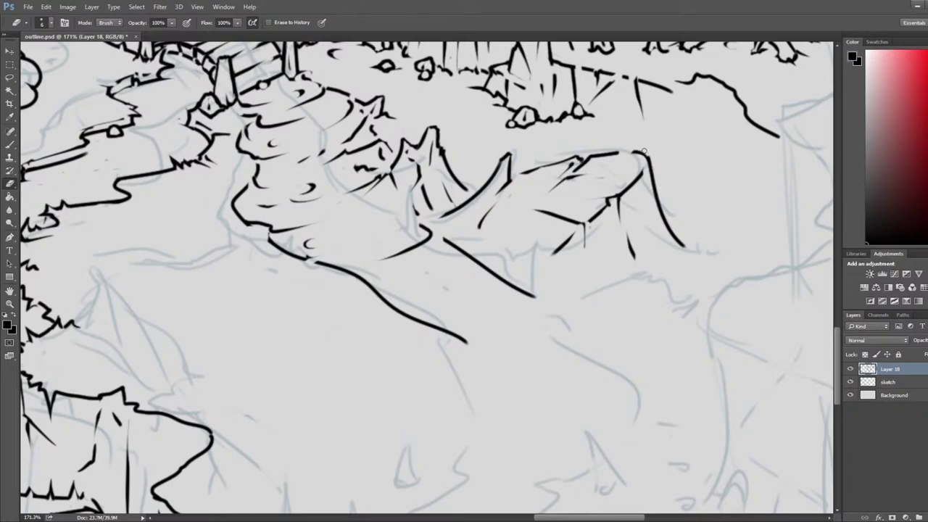
Step: Refine the linework around the mountain's peak and save the document
{"action": "left_click_drag", "start_coordinate": [647, 152], "coordinate": [651, 156]}
{"action": "key", "text": "b"}
{"action": "mouse_move", "coordinate": [596, 177]}
{"action": "left_mouse_down"}
{"action": "mouse_move", "coordinate": [632, 153]}
{"action": "mouse_move", "coordinate": [596, 178]}
{"action": "mouse_move", "coordinate": [620, 166]}
{"action": "mouse_move", "coordinate": [617, 154]}
{"action": "left_mouse_up"}
{"action": "key", "text": "e"}
{"action": "scroll", "coordinate": [617, 154], "scroll_direction": "down", "scroll_amount": 5}
{"action": "key", "text": "ctrl+s"}
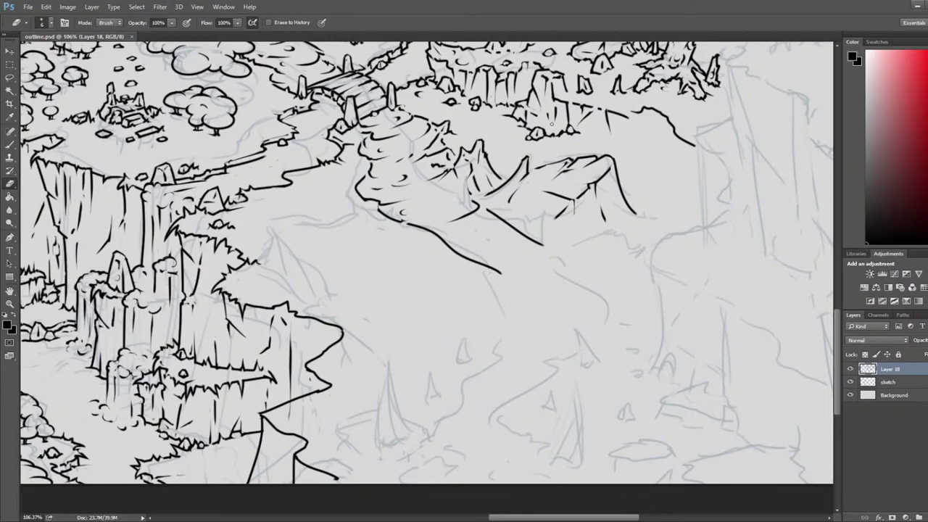
Step: Touch up and save the spire linework beside the rocky slope, and flip the canvas horizontally
{"action": "scroll", "coordinate": [502, 135], "scroll_direction": "up", "scroll_amount": 5}
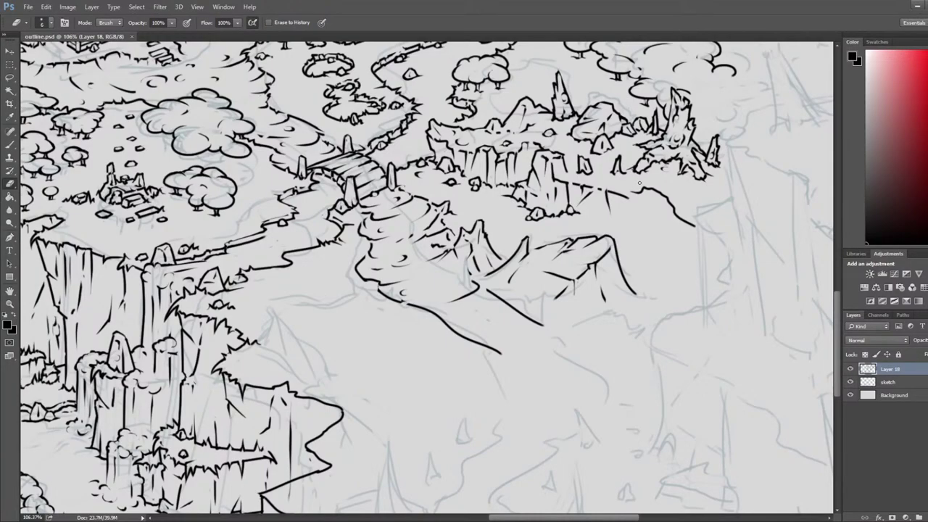
{"action": "scroll", "coordinate": [534, 203], "scroll_direction": "up", "scroll_amount": 3}
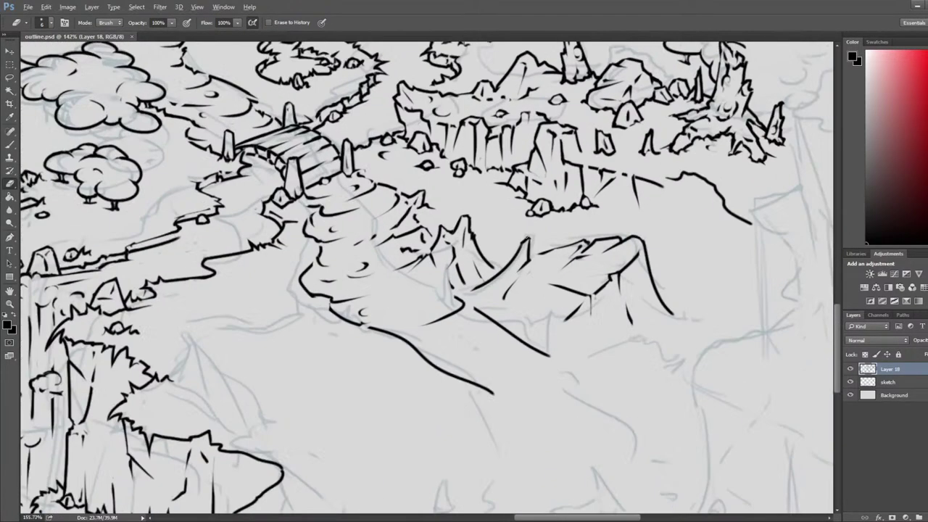
{"action": "left_click_drag", "start_coordinate": [466, 214], "coordinate": [471, 236]}
{"action": "key", "text": "ctrl+s"}
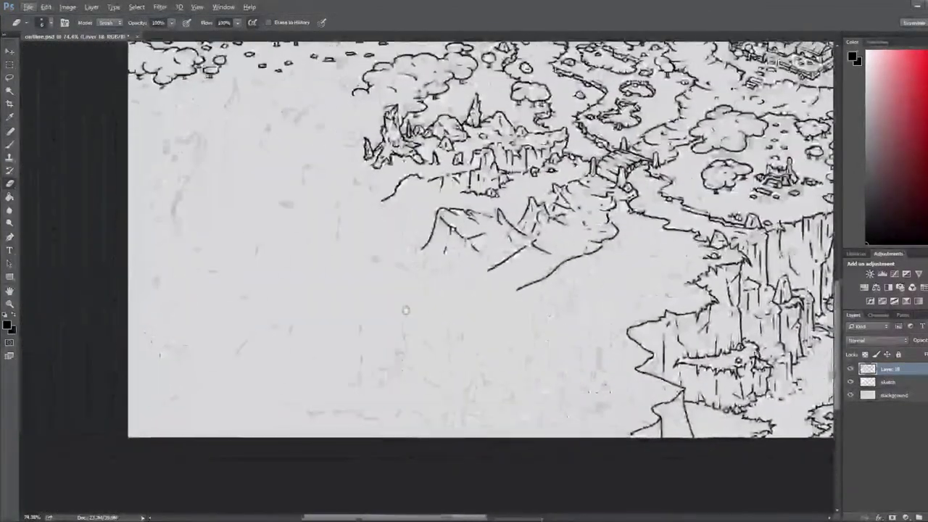
{"action": "scroll", "coordinate": [404, 311], "scroll_direction": "up", "scroll_amount": 6}
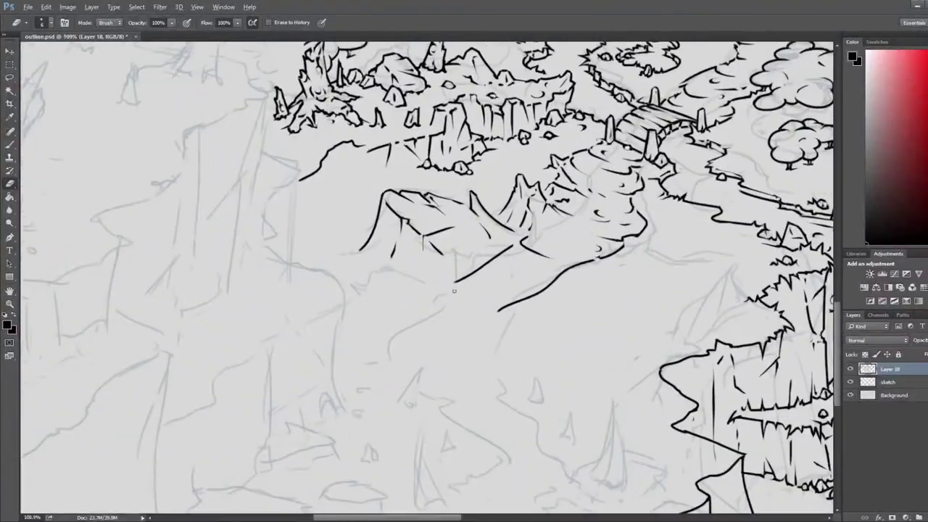
Step: Replace the long diagonal line below the mountain's right side with a broken, tapered crack slanting down toward the rocky slope
{"action": "left_click_drag", "start_coordinate": [428, 262], "coordinate": [336, 317]}
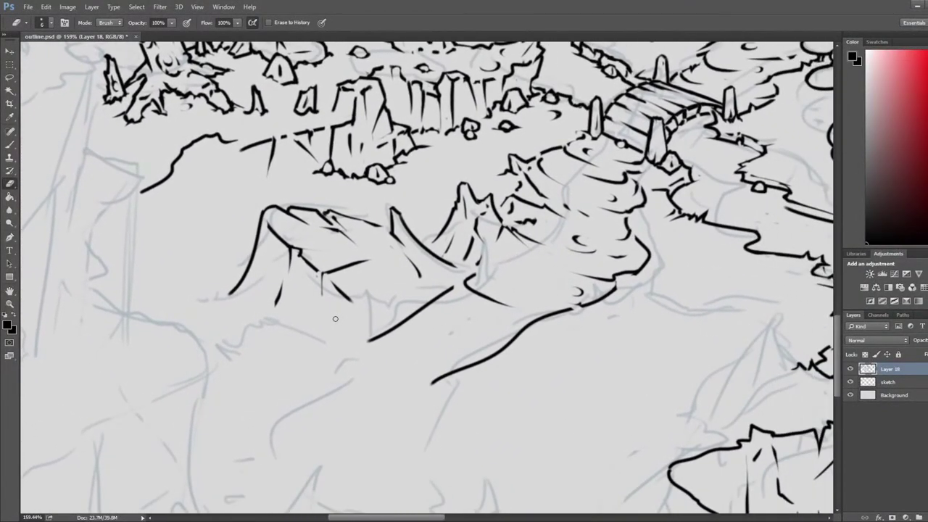
{"action": "left_click_drag", "start_coordinate": [445, 286], "coordinate": [380, 337]}
{"action": "key", "text": "b"}
{"action": "mouse_move", "coordinate": [385, 279]}
{"action": "left_mouse_down"}
{"action": "mouse_move", "coordinate": [392, 296]}
{"action": "mouse_move", "coordinate": [455, 338]}
{"action": "left_mouse_up"}
{"action": "key", "text": "e"}
{"action": "mouse_move", "coordinate": [410, 319]}
{"action": "left_mouse_down"}
{"action": "mouse_move", "coordinate": [430, 319]}
{"action": "mouse_move", "coordinate": [457, 341]}
{"action": "left_mouse_up"}
Step: Add short tapered facet strokes on the slope beneath the pointed spire
{"action": "key", "text": "b"}
{"action": "key", "text": "e"}
{"action": "left_click_drag", "start_coordinate": [423, 287], "coordinate": [476, 319]}
{"action": "left_click_drag", "start_coordinate": [434, 298], "coordinate": [471, 319]}
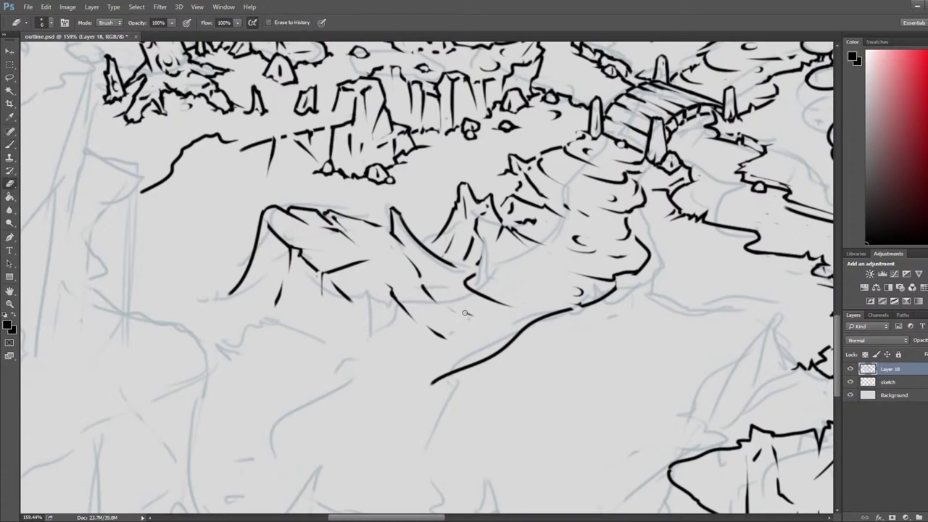
{"action": "key", "text": "b"}
{"action": "key", "text": "e"}
{"action": "key", "text": "b"}
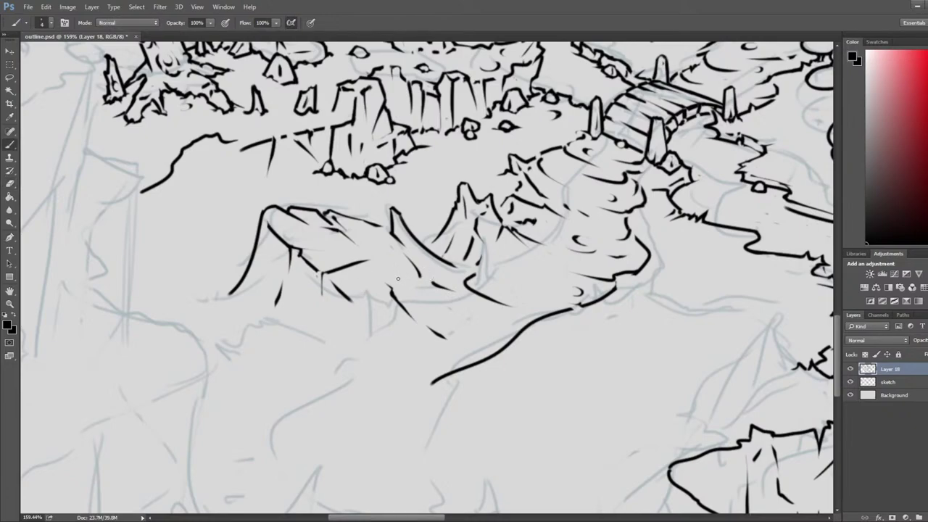
Step: Outline a small angular rock at the head of the slanting crack beneath the pointed spire
{"action": "mouse_move", "coordinate": [388, 271]}
{"action": "left_mouse_down"}
{"action": "mouse_move", "coordinate": [408, 291]}
{"action": "mouse_move", "coordinate": [405, 261]}
{"action": "mouse_move", "coordinate": [408, 272]}
{"action": "mouse_move", "coordinate": [387, 270]}
{"action": "mouse_move", "coordinate": [409, 293]}
{"action": "left_mouse_up"}
{"action": "key", "text": "e"}
{"action": "key", "text": "b"}
{"action": "key", "text": "e"}
{"action": "key", "text": "b"}
{"action": "key", "text": "e"}
{"action": "key", "text": "e"}
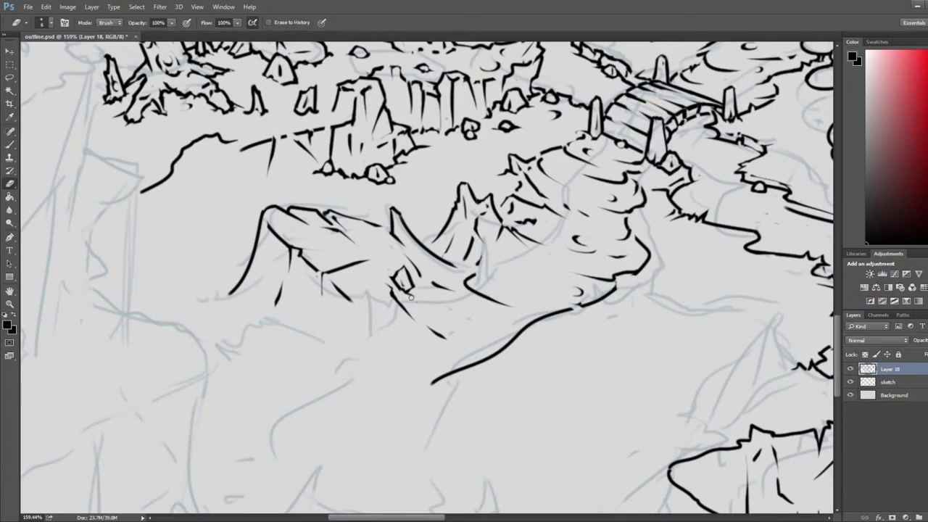
Step: Flip the canvas horizontally and refine the slope between the small rock and the pointed spire with short facet strokes
{"action": "scroll", "coordinate": [427, 299], "scroll_direction": "down", "scroll_amount": 2}
{"action": "scroll", "coordinate": [430, 262], "scroll_direction": "down", "scroll_amount": 5}
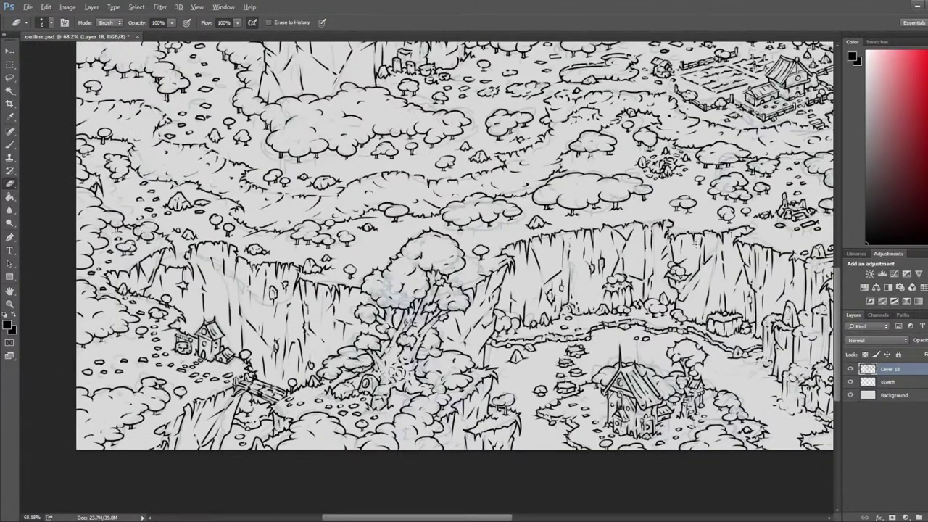
{"action": "scroll", "coordinate": [478, 269], "scroll_direction": "up", "scroll_amount": 3}
{"action": "scroll", "coordinate": [479, 269], "scroll_direction": "right", "scroll_amount": 5}
{"action": "scroll", "coordinate": [554, 271], "scroll_direction": "up", "scroll_amount": 3}
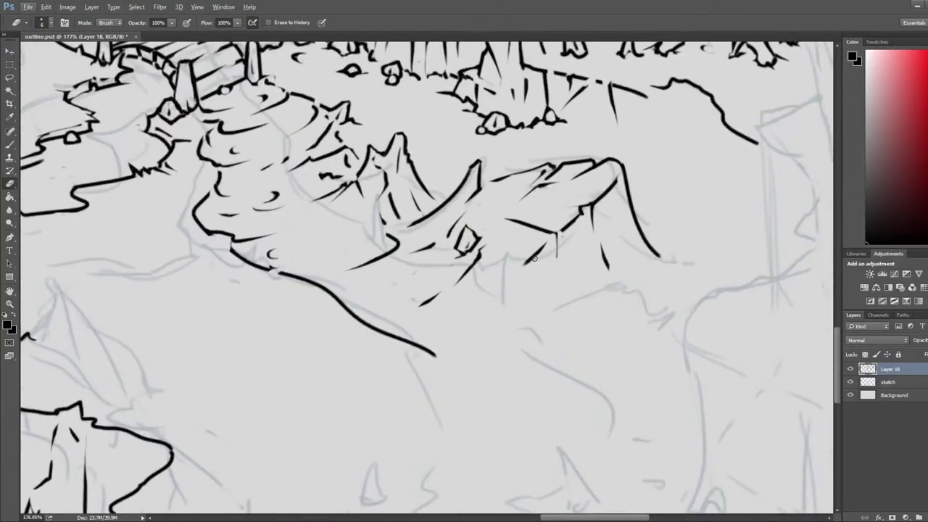
{"action": "key", "text": "b"}
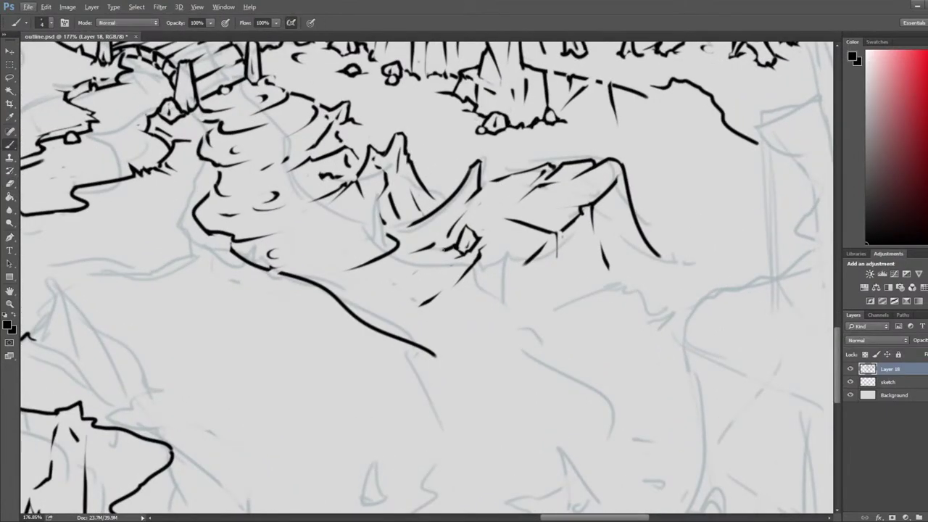
{"action": "key", "text": "e"}
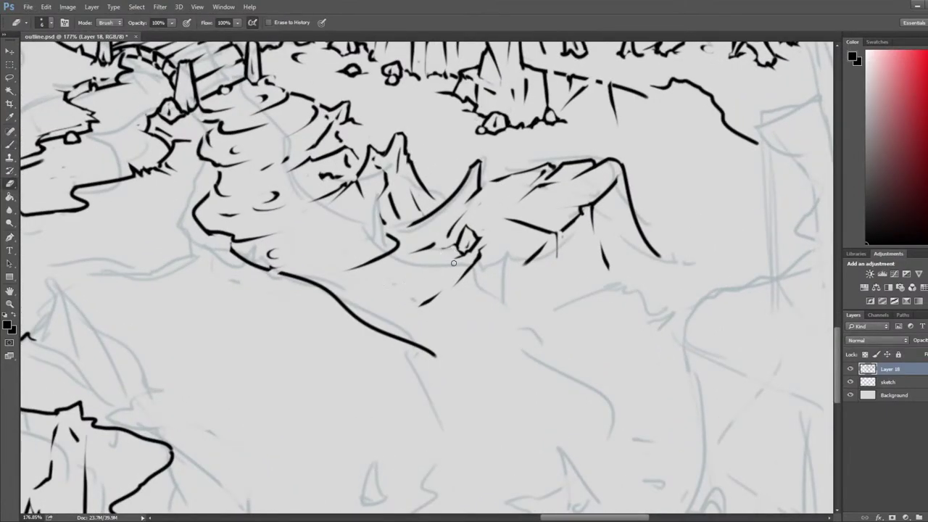
{"action": "left_click_drag", "start_coordinate": [461, 226], "coordinate": [467, 226]}
{"action": "key", "text": "b"}
{"action": "key", "text": "e"}
{"action": "key", "text": "b"}
{"action": "key", "text": "e"}
{"action": "key", "text": "b"}
{"action": "key", "text": "e"}
Step: Draw a steep facet line dropping from the mountain's peak inside its outer slope, trimmed to a taper
{"action": "left_click_drag", "start_coordinate": [633, 234], "coordinate": [579, 281]}
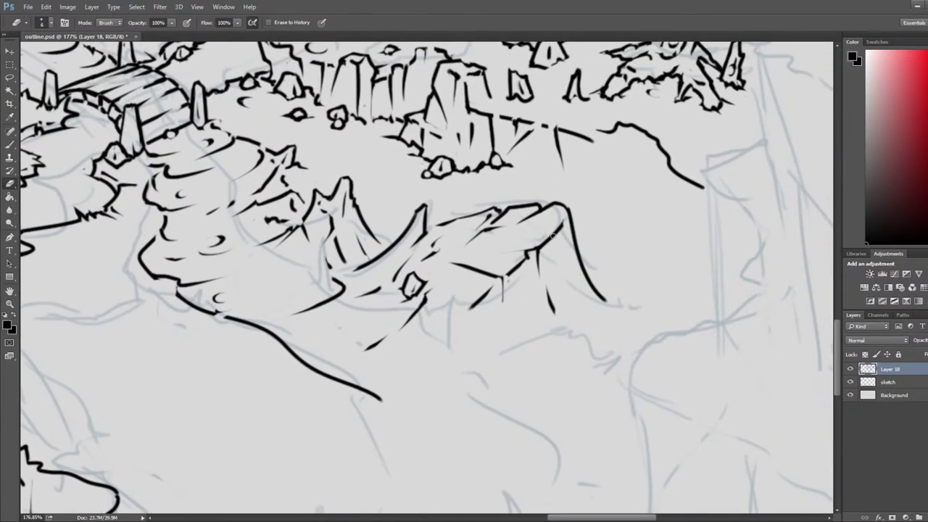
{"action": "key", "text": "b"}
{"action": "key", "text": "e"}
{"action": "key", "text": "b"}
{"action": "left_click_drag", "start_coordinate": [560, 231], "coordinate": [558, 273]}
{"action": "key", "text": "e"}
{"action": "key", "text": "b"}
{"action": "key", "text": "ctrl+z"}
{"action": "mouse_move", "coordinate": [574, 238]}
{"action": "left_mouse_down"}
{"action": "mouse_move", "coordinate": [551, 310]}
{"action": "mouse_move", "coordinate": [561, 271]}
{"action": "mouse_move", "coordinate": [571, 299]}
{"action": "left_mouse_up"}
{"action": "key", "text": "e"}
{"action": "key", "text": "b"}
{"action": "key", "text": "e"}
Step: Erase the long curved outer slope of the mountain and rework it into a shorter, angular edge with tapered cracks
{"action": "mouse_move", "coordinate": [570, 267]}
{"action": "left_mouse_down"}
{"action": "mouse_move", "coordinate": [571, 304]}
{"action": "mouse_move", "coordinate": [593, 284]}
{"action": "mouse_move", "coordinate": [604, 301]}
{"action": "mouse_move", "coordinate": [632, 305]}
{"action": "left_mouse_up"}
{"action": "key", "text": "b"}
{"action": "key", "text": "e"}
{"action": "key", "text": "b"}
{"action": "key", "text": "e"}
{"action": "key", "text": "b"}
{"action": "key", "text": "e"}
{"action": "mouse_move", "coordinate": [582, 247]}
{"action": "left_mouse_down"}
{"action": "mouse_move", "coordinate": [584, 275]}
{"action": "mouse_move", "coordinate": [579, 261]}
{"action": "mouse_move", "coordinate": [614, 309]}
{"action": "mouse_move", "coordinate": [602, 299]}
{"action": "left_mouse_up"}
{"action": "key", "text": "b"}
{"action": "key", "text": "e"}
{"action": "mouse_move", "coordinate": [569, 266]}
{"action": "left_mouse_down"}
{"action": "mouse_move", "coordinate": [582, 267]}
{"action": "mouse_move", "coordinate": [580, 301]}
{"action": "mouse_move", "coordinate": [576, 250]}
{"action": "mouse_move", "coordinate": [583, 298]}
{"action": "left_mouse_up"}
{"action": "key", "text": "b"}
{"action": "key", "text": "e"}
{"action": "key", "text": "b"}
Step: Try a longer stroke down the mountain's outer slope
{"action": "left_click_drag", "start_coordinate": [579, 263], "coordinate": [627, 308]}
{"action": "key", "text": "e"}
{"action": "key", "text": "ctrl+alt+z"}
{"action": "key", "text": "ctrl+alt+z"}
Step: Break the mountain's top ridge with a small jagged peak beside the pointed spire
{"action": "key", "text": "b"}
{"action": "key", "text": "e"}
{"action": "mouse_move", "coordinate": [463, 206]}
{"action": "left_mouse_down"}
{"action": "mouse_move", "coordinate": [472, 219]}
{"action": "mouse_move", "coordinate": [474, 207]}
{"action": "mouse_move", "coordinate": [464, 231]}
{"action": "mouse_move", "coordinate": [470, 223]}
{"action": "left_mouse_up"}
{"action": "key", "text": "e"}
{"action": "key", "text": "b"}
{"action": "key", "text": "e"}
Step: Outline a small angular rock on the slope below the twin-peaked spire and clean up its edges
{"action": "key", "text": "space"}
{"action": "left_click_drag", "start_coordinate": [531, 296], "coordinate": [614, 299]}
{"action": "key", "text": "b"}
{"action": "mouse_move", "coordinate": [373, 253]}
{"action": "left_mouse_down"}
{"action": "mouse_move", "coordinate": [358, 271]}
{"action": "mouse_move", "coordinate": [378, 271]}
{"action": "mouse_move", "coordinate": [384, 263]}
{"action": "mouse_move", "coordinate": [343, 270]}
{"action": "mouse_move", "coordinate": [361, 262]}
{"action": "left_mouse_up"}
{"action": "key", "text": "e"}
{"action": "key", "text": "b"}
{"action": "key", "text": "e"}
{"action": "key", "text": "b"}
{"action": "key", "text": "e"}
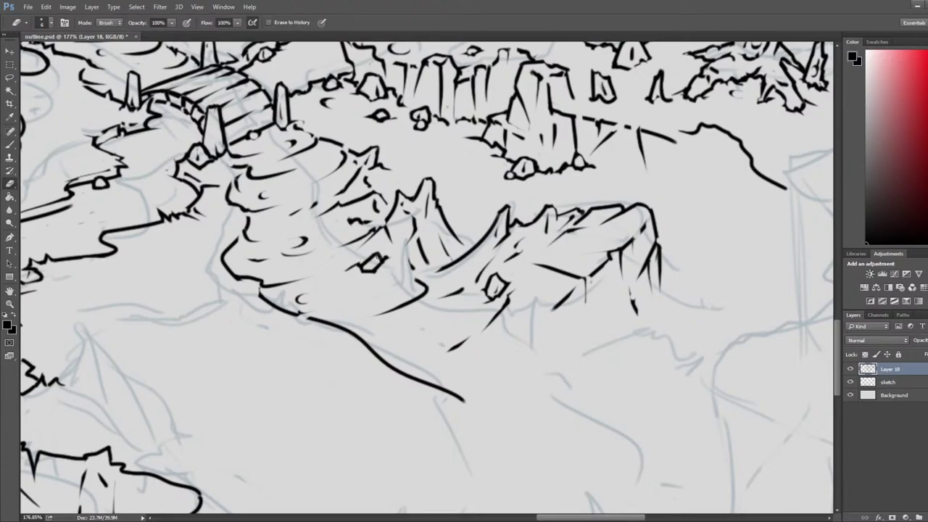
{"action": "key", "text": "b"}
{"action": "key", "text": "e"}
{"action": "key", "text": "b"}
{"action": "key", "text": "e"}
Step: Try to reshape the rocky ledge's edge where it meets the riverbank below the bridge
{"action": "scroll", "coordinate": [406, 327], "scroll_direction": "down", "scroll_amount": 5, "text": "alt"}
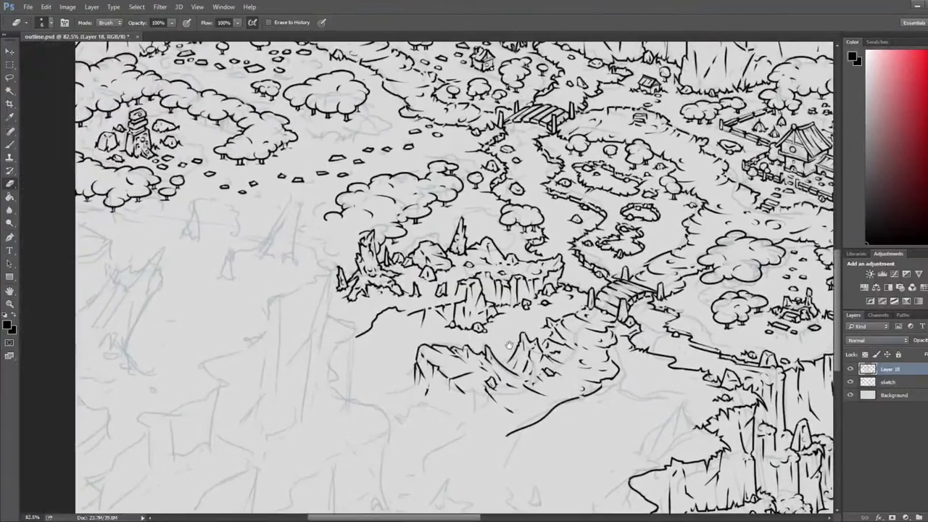
{"action": "left_click_drag", "start_coordinate": [509, 344], "coordinate": [410, 257]}
{"action": "scroll", "coordinate": [534, 283], "scroll_direction": "up", "scroll_amount": 9, "text": "alt"}
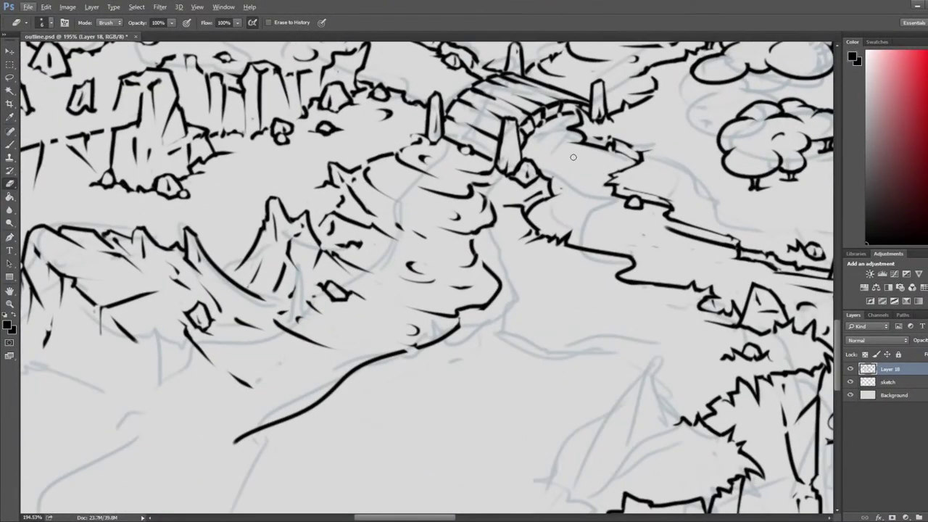
{"action": "key", "text": "b"}
{"action": "key", "text": "e"}
{"action": "mouse_move", "coordinate": [479, 230]}
{"action": "left_mouse_down"}
{"action": "mouse_move", "coordinate": [509, 220]}
{"action": "mouse_move", "coordinate": [493, 225]}
{"action": "mouse_move", "coordinate": [511, 226]}
{"action": "mouse_move", "coordinate": [508, 247]}
{"action": "left_mouse_up"}
{"action": "key", "text": "b"}
{"action": "mouse_move", "coordinate": [501, 228]}
{"action": "left_mouse_down"}
{"action": "mouse_move", "coordinate": [484, 241]}
{"action": "mouse_move", "coordinate": [501, 242]}
{"action": "mouse_move", "coordinate": [511, 224]}
{"action": "mouse_move", "coordinate": [517, 245]}
{"action": "mouse_move", "coordinate": [503, 218]}
{"action": "left_mouse_up"}
{"action": "key", "text": "e"}
{"action": "key", "text": "b"}
{"action": "key", "text": "e"}
{"action": "key", "text": "b"}
{"action": "key", "text": "e"}
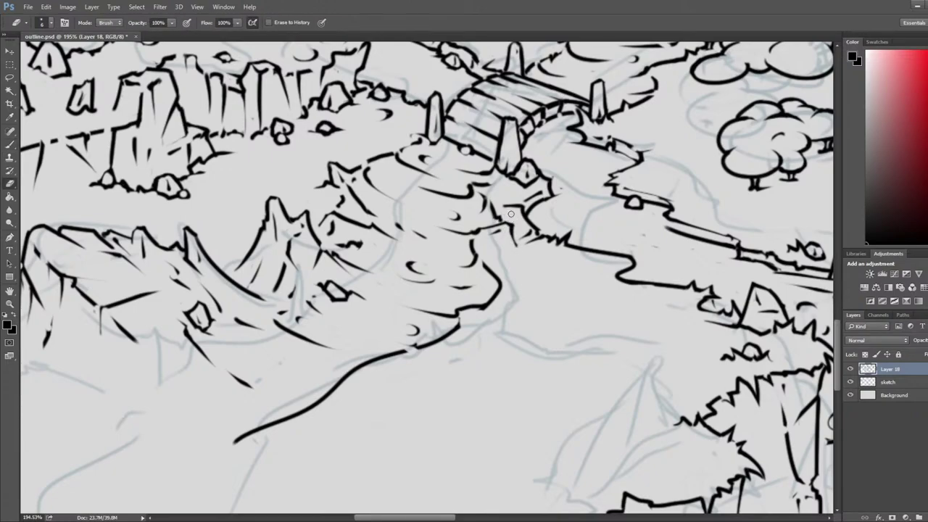
{"action": "key", "text": "b"}
{"action": "key", "text": "e"}
{"action": "key", "text": "ctrl+z"}
{"action": "key", "text": "ctrl+z"}
{"action": "key", "text": "ctrl+z"}
{"action": "key", "text": "ctrl+z"}
{"action": "key", "text": "ctrl+z"}
Step: Try different strokes for a rock edge beside the ledge below the bridge
{"action": "key", "text": "b"}
{"action": "key", "text": "e"}
{"action": "key", "text": "b"}
{"action": "mouse_move", "coordinate": [474, 242]}
{"action": "left_mouse_down"}
{"action": "mouse_move", "coordinate": [510, 235]}
{"action": "mouse_move", "coordinate": [503, 219]}
{"action": "mouse_move", "coordinate": [492, 232]}
{"action": "mouse_move", "coordinate": [505, 246]}
{"action": "left_mouse_up"}
{"action": "key", "text": "ctrl+z"}
{"action": "key", "text": "e"}
{"action": "key", "text": "ctrl+z"}
{"action": "key", "text": "b"}
{"action": "key", "text": "e"}
{"action": "key", "text": "ctrl+alt+z"}
{"action": "key", "text": "ctrl+alt+z"}
{"action": "key", "text": "b"}
{"action": "key", "text": "ctrl+z"}
{"action": "key", "text": "e"}
{"action": "left_click_drag", "start_coordinate": [516, 251], "coordinate": [518, 294]}
{"action": "key", "text": "ctrl+alt+z"}
{"action": "key", "text": "ctrl+alt+z"}
Step: Draw a pointed spire beside the rocky ledge below the bridge, with a long sloping side and a steep side
{"action": "mouse_move", "coordinate": [460, 255]}
{"action": "left_mouse_down"}
{"action": "mouse_move", "coordinate": [499, 247]}
{"action": "mouse_move", "coordinate": [472, 260]}
{"action": "mouse_move", "coordinate": [470, 250]}
{"action": "mouse_move", "coordinate": [513, 225]}
{"action": "mouse_move", "coordinate": [516, 278]}
{"action": "left_mouse_up"}
{"action": "key", "text": "e"}
{"action": "key", "text": "b"}
{"action": "key", "text": "e"}
Step: Erase the grass tuft on the riverbank edge below the bridge to make room for a rock
{"action": "mouse_move", "coordinate": [526, 231]}
{"action": "left_mouse_down"}
{"action": "mouse_move", "coordinate": [531, 241]}
{"action": "mouse_move", "coordinate": [565, 230]}
{"action": "mouse_move", "coordinate": [550, 241]}
{"action": "mouse_move", "coordinate": [554, 232]}
{"action": "mouse_move", "coordinate": [562, 244]}
{"action": "mouse_move", "coordinate": [556, 227]}
{"action": "mouse_move", "coordinate": [570, 255]}
{"action": "left_mouse_up"}
{"action": "key", "text": "b"}
{"action": "key", "text": "e"}
{"action": "key", "text": "b"}
{"action": "key", "text": "e"}
Step: Outline a small faceted rock on the riverbank edge below the bridge and tidy its corners
{"action": "mouse_move", "coordinate": [549, 238]}
{"action": "left_mouse_down"}
{"action": "mouse_move", "coordinate": [543, 248]}
{"action": "mouse_move", "coordinate": [569, 248]}
{"action": "mouse_move", "coordinate": [571, 256]}
{"action": "mouse_move", "coordinate": [553, 227]}
{"action": "mouse_move", "coordinate": [565, 229]}
{"action": "left_mouse_up"}
{"action": "key", "text": "b"}
{"action": "key", "text": "e"}
{"action": "key", "text": "b"}
{"action": "key", "text": "e"}
{"action": "mouse_move", "coordinate": [564, 229]}
{"action": "left_mouse_down"}
{"action": "mouse_move", "coordinate": [568, 248]}
{"action": "mouse_move", "coordinate": [540, 258]}
{"action": "mouse_move", "coordinate": [556, 238]}
{"action": "left_mouse_up"}
{"action": "key", "text": "b"}
{"action": "key", "text": "e"}
{"action": "key", "text": "b"}
{"action": "key", "text": "e"}
{"action": "key", "text": "b"}
{"action": "key", "text": "e"}
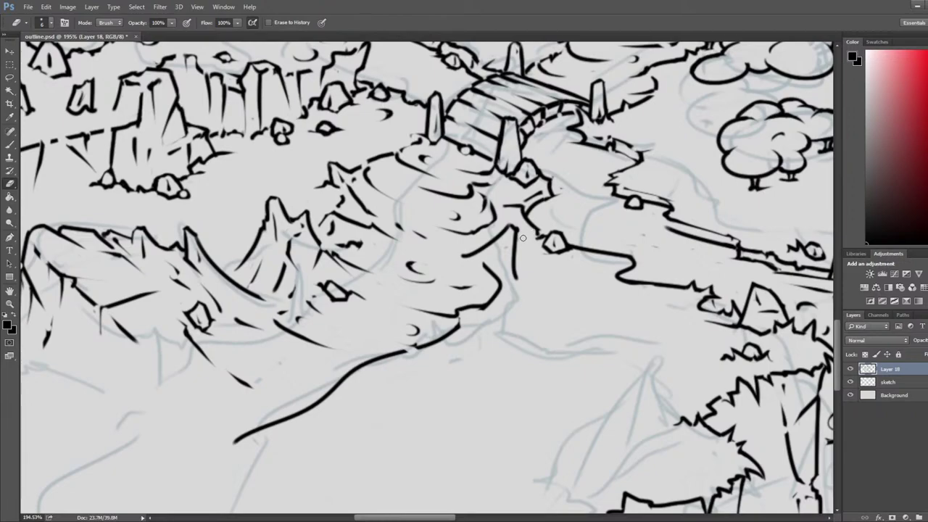
Step: Rework the new spire's steep side into a jagged, faceted slope running down toward the riverbank rock
{"action": "key", "text": "b"}
{"action": "key", "text": "e"}
{"action": "key", "text": "b"}
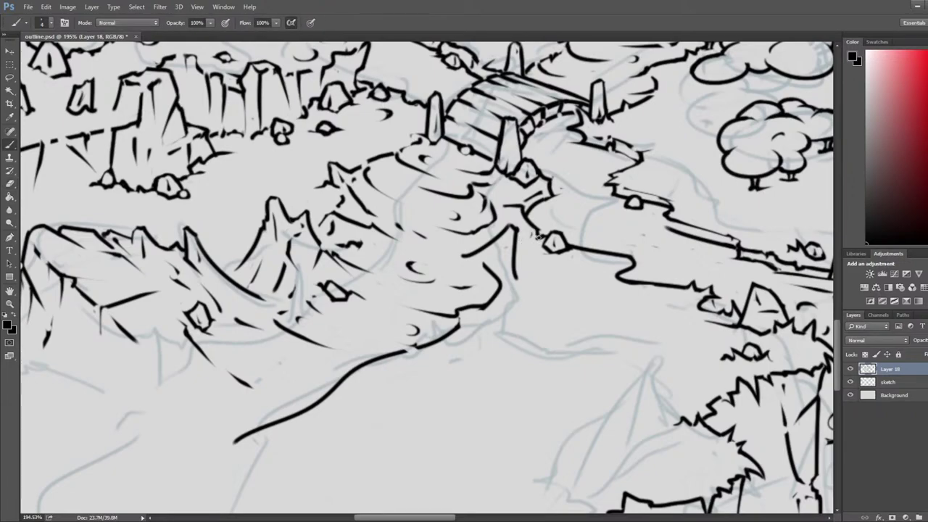
{"action": "key", "text": "e"}
{"action": "mouse_move", "coordinate": [520, 225]}
{"action": "left_mouse_down"}
{"action": "mouse_move", "coordinate": [515, 245]}
{"action": "mouse_move", "coordinate": [530, 275]}
{"action": "mouse_move", "coordinate": [544, 276]}
{"action": "mouse_move", "coordinate": [541, 264]}
{"action": "mouse_move", "coordinate": [512, 275]}
{"action": "mouse_move", "coordinate": [516, 287]}
{"action": "left_mouse_up"}
{"action": "key", "text": "b"}
{"action": "key", "text": "e"}
{"action": "key", "text": "b"}
{"action": "key", "text": "e"}
Step: Erase the spire's long sloping stroke and clean up the ledge lines next to its base
{"action": "mouse_move", "coordinate": [464, 252]}
{"action": "left_mouse_down"}
{"action": "mouse_move", "coordinate": [508, 226]}
{"action": "mouse_move", "coordinate": [501, 236]}
{"action": "mouse_move", "coordinate": [502, 224]}
{"action": "mouse_move", "coordinate": [463, 240]}
{"action": "left_mouse_up"}
{"action": "key", "text": "b"}
{"action": "key", "text": "e"}
{"action": "mouse_move", "coordinate": [491, 268]}
{"action": "left_mouse_down"}
{"action": "mouse_move", "coordinate": [469, 273]}
{"action": "mouse_move", "coordinate": [479, 270]}
{"action": "left_mouse_up"}
{"action": "key", "text": "b"}
{"action": "key", "text": "e"}
{"action": "key", "text": "b"}
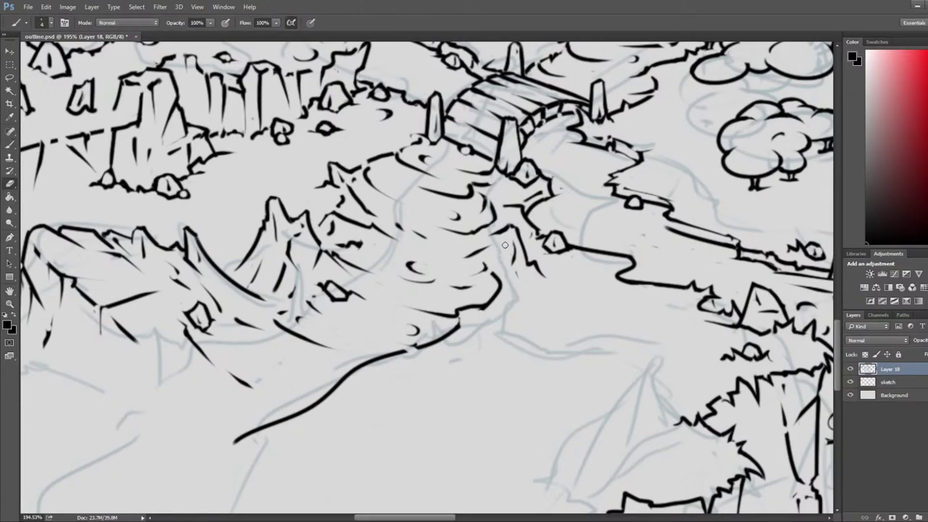
Step: Replace the smooth curved path edge under the spire with a short jagged ledge and trim its line ends
{"action": "key", "text": "e"}
{"action": "key", "text": "b"}
{"action": "key", "text": "e"}
{"action": "mouse_move", "coordinate": [496, 292]}
{"action": "left_mouse_down"}
{"action": "mouse_move", "coordinate": [515, 272]}
{"action": "mouse_move", "coordinate": [542, 300]}
{"action": "mouse_move", "coordinate": [520, 280]}
{"action": "mouse_move", "coordinate": [529, 290]}
{"action": "left_mouse_up"}
{"action": "key", "text": "b"}
{"action": "key", "text": "e"}
{"action": "key", "text": "b"}
{"action": "key", "text": "e"}
{"action": "key", "text": "b"}
{"action": "key", "text": "e"}
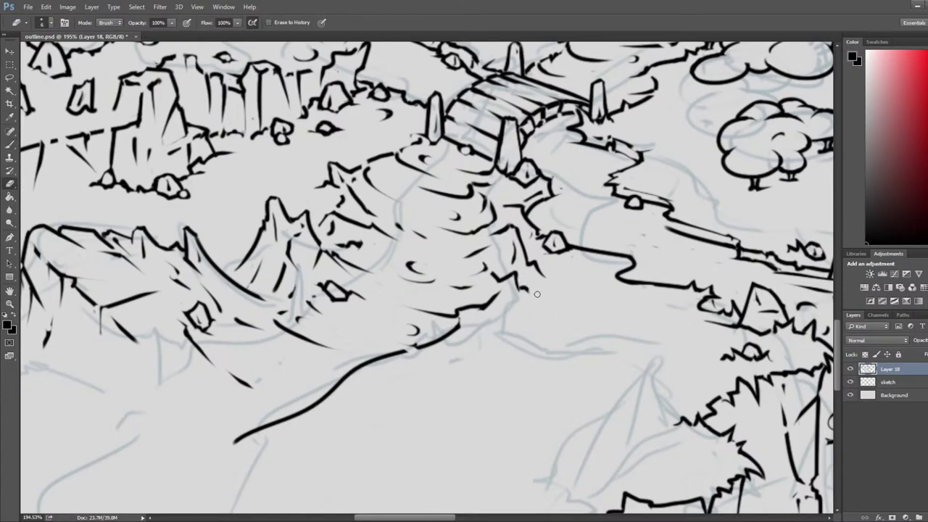
{"action": "key", "text": "b"}
{"action": "key", "text": "e"}
{"action": "mouse_move", "coordinate": [490, 265]}
{"action": "left_mouse_down"}
{"action": "mouse_move", "coordinate": [495, 274]}
{"action": "mouse_move", "coordinate": [491, 263]}
{"action": "left_mouse_up"}
Step: Add short slanting rock strokes at the foot of the spire next to the riverbank and taper them
{"action": "scroll", "coordinate": [504, 204], "scroll_direction": "down", "scroll_amount": 10}
{"action": "left_click_drag", "start_coordinate": [514, 206], "coordinate": [29, 206]}
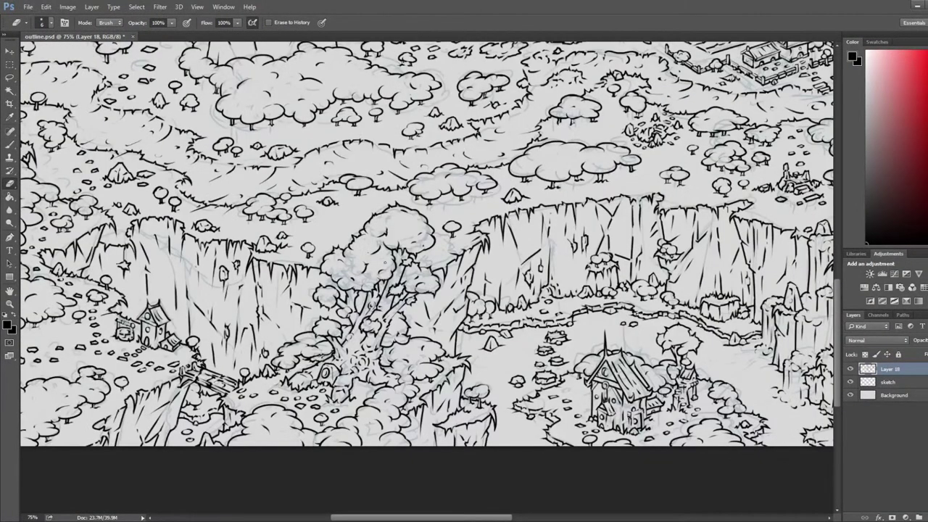
{"action": "left_click_drag", "start_coordinate": [557, 267], "coordinate": [445, 244]}
{"action": "scroll", "coordinate": [445, 244], "scroll_direction": "up", "scroll_amount": 6}
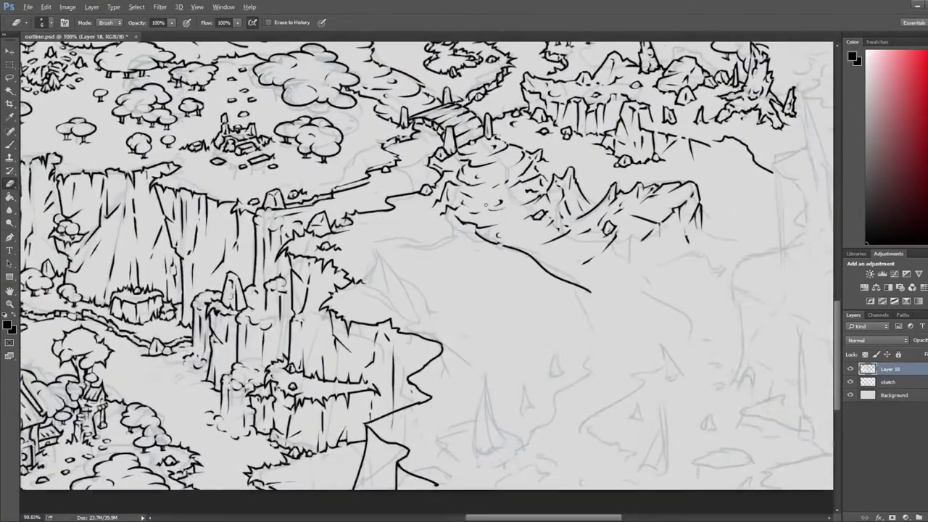
{"action": "left_click_drag", "start_coordinate": [518, 199], "coordinate": [490, 223]}
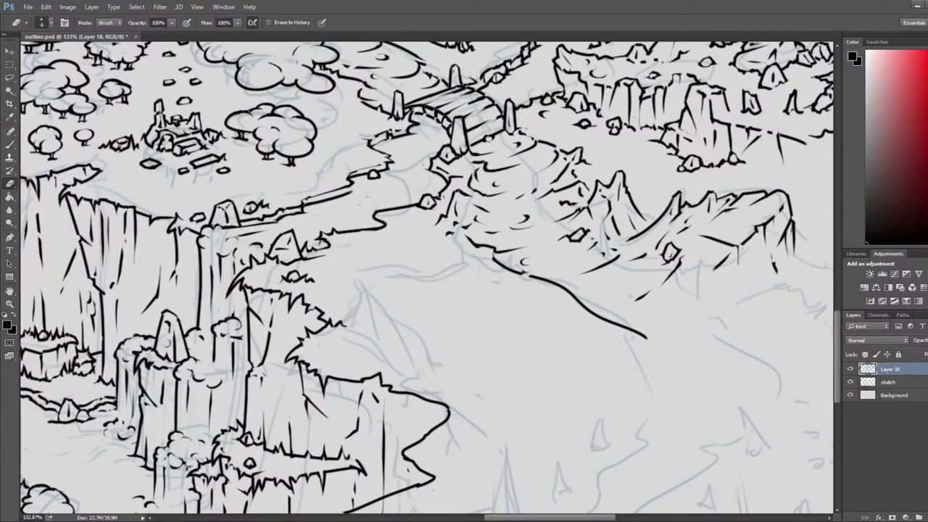
{"action": "key", "text": "b"}
{"action": "mouse_move", "coordinate": [443, 224]}
{"action": "left_mouse_down"}
{"action": "mouse_move", "coordinate": [463, 226]}
{"action": "mouse_move", "coordinate": [467, 238]}
{"action": "mouse_move", "coordinate": [425, 240]}
{"action": "mouse_move", "coordinate": [431, 231]}
{"action": "mouse_move", "coordinate": [438, 245]}
{"action": "left_mouse_up"}
{"action": "key", "text": "e"}
{"action": "key", "text": "b"}
{"action": "key", "text": "e"}
{"action": "key", "text": "b"}
{"action": "key", "text": "b"}
{"action": "key", "text": "e"}
{"action": "key", "text": "b"}
{"action": "key", "text": "e"}
{"action": "key", "text": "b"}
{"action": "key", "text": "e"}
{"action": "key", "text": "b"}
{"action": "key", "text": "e"}
{"action": "key", "text": "b"}
{"action": "key", "text": "e"}
{"action": "key", "text": "b"}
{"action": "key", "text": "e"}
{"action": "key", "text": "b"}
{"action": "key", "text": "e"}
{"action": "key", "text": "b"}
{"action": "key", "text": "e"}
{"action": "key", "text": "b"}
{"action": "key", "text": "e"}
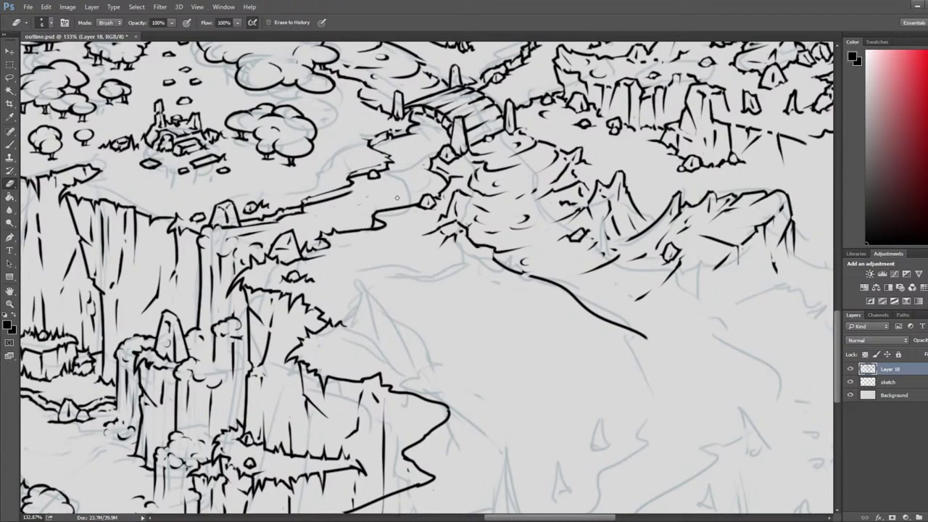
Step: Roughen the smooth riverbank line below the bridge into an uneven, notched edge
{"action": "key", "text": "b"}
{"action": "key", "text": "e"}
{"action": "key", "text": "b"}
{"action": "key", "text": "e"}
{"action": "key", "text": "b"}
{"action": "key", "text": "e"}
{"action": "key", "text": "b"}
{"action": "key", "text": "e"}
{"action": "key", "text": "b"}
{"action": "key", "text": "e"}
Step: Flip the canvas horizontally and outline the steep side and long slope of a large rock peak below the riverbank
{"action": "scroll", "coordinate": [364, 239], "scroll_direction": "down", "scroll_amount": 5}
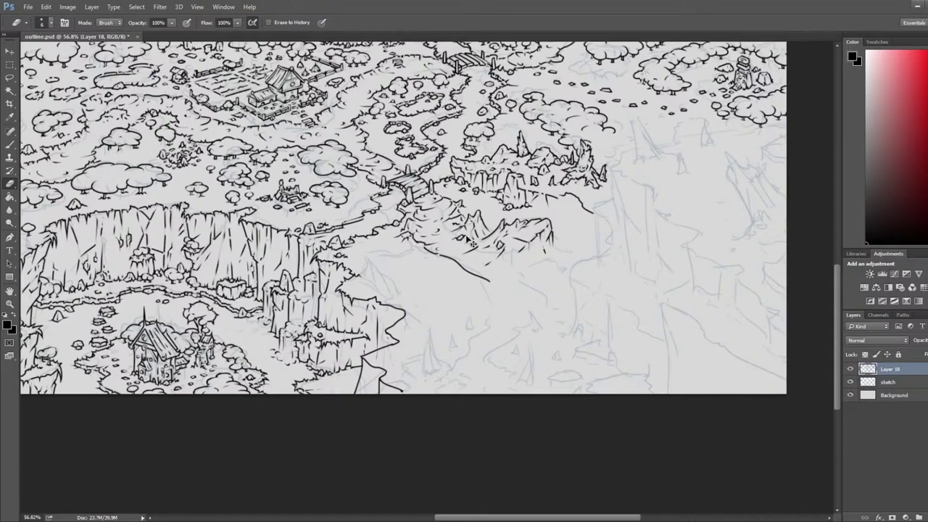
{"action": "key", "text": "ctrl+shift+h"}
{"action": "left_click_drag", "start_coordinate": [205, 265], "coordinate": [623, 247]}
{"action": "scroll", "coordinate": [466, 255], "scroll_direction": "up", "scroll_amount": 4}
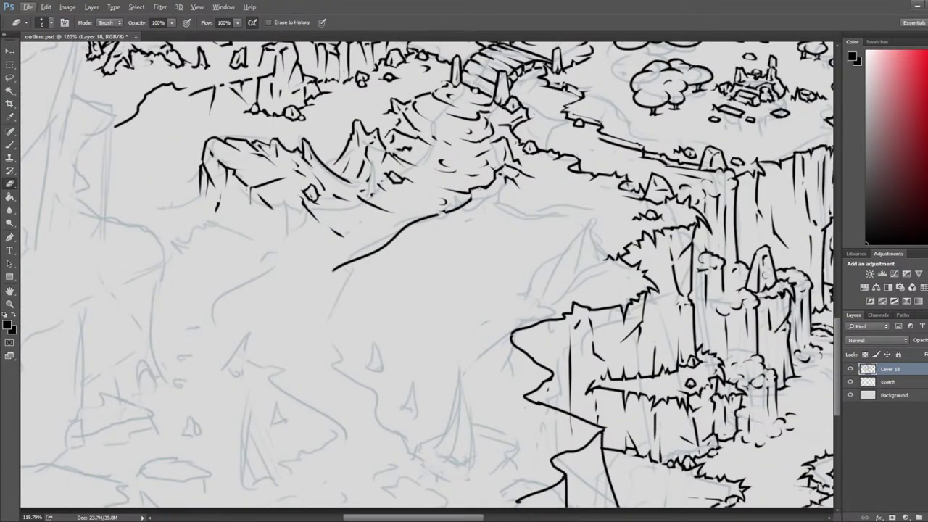
{"action": "key", "text": "b"}
{"action": "key", "text": "e"}
{"action": "mouse_move", "coordinate": [405, 224]}
{"action": "left_mouse_down"}
{"action": "mouse_move", "coordinate": [572, 210]}
{"action": "mouse_move", "coordinate": [591, 218]}
{"action": "mouse_move", "coordinate": [585, 237]}
{"action": "mouse_move", "coordinate": [507, 317]}
{"action": "left_mouse_up"}
{"action": "key", "text": "b"}
{"action": "key", "text": "e"}
{"action": "key", "text": "b"}
{"action": "left_click_drag", "start_coordinate": [591, 226], "coordinate": [602, 264]}
Step: Flip the canvas back and ink the top edge of the large rock peak toward the path
{"action": "key", "text": "F2"}
{"action": "left_click_drag", "start_coordinate": [624, 219], "coordinate": [319, 194]}
{"action": "mouse_move", "coordinate": [812, 190]}
{"action": "left_mouse_down"}
{"action": "mouse_move", "coordinate": [476, 198]}
{"action": "mouse_move", "coordinate": [461, 213]}
{"action": "mouse_move", "coordinate": [616, 198]}
{"action": "left_mouse_up"}
{"action": "key", "text": "e"}
{"action": "mouse_move", "coordinate": [507, 200]}
{"action": "left_mouse_down"}
{"action": "mouse_move", "coordinate": [543, 191]}
{"action": "mouse_move", "coordinate": [558, 197]}
{"action": "mouse_move", "coordinate": [540, 188]}
{"action": "left_mouse_up"}
{"action": "key", "text": "b"}
{"action": "key", "text": "e"}
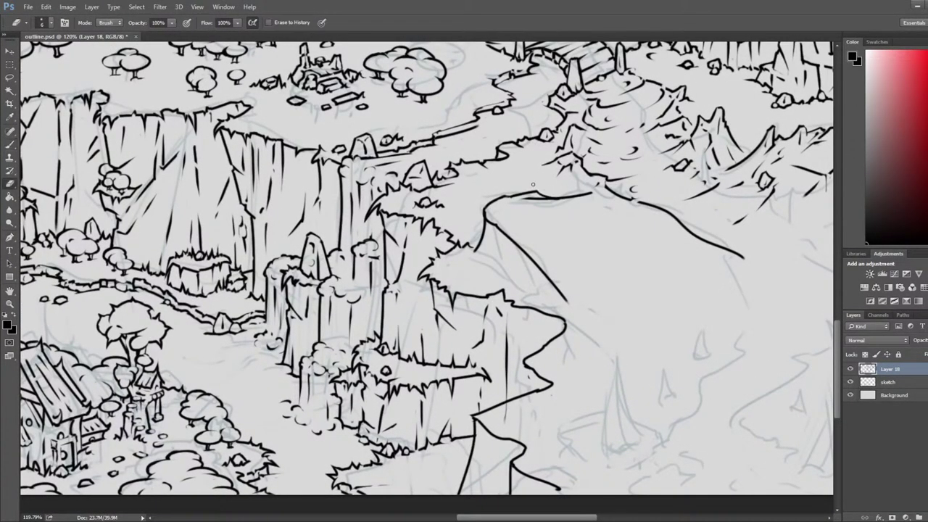
Step: Rework the top edge of the large rock peak into an uneven crest and erase the overlapping lines
{"action": "key", "text": "b"}
{"action": "key", "text": "e"}
{"action": "key", "text": "b"}
{"action": "key", "text": "e"}
{"action": "key", "text": "b"}
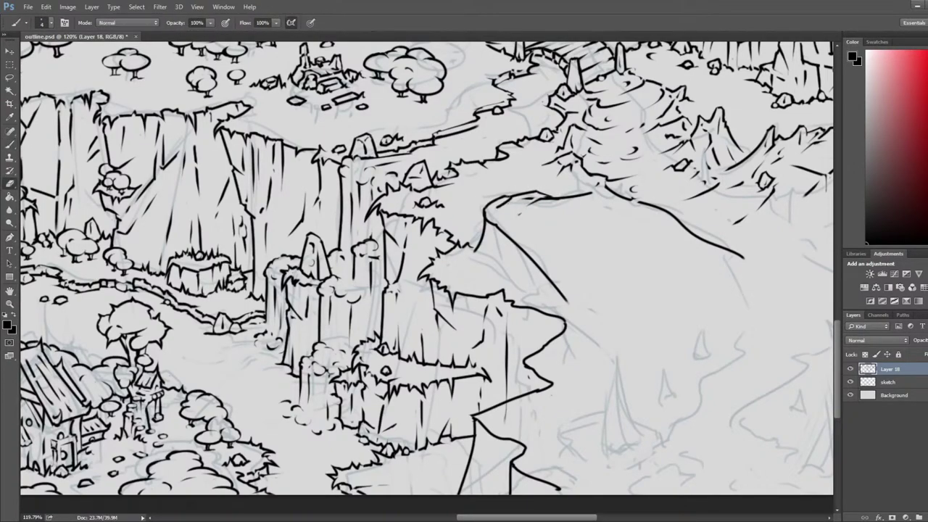
{"action": "key", "text": "e"}
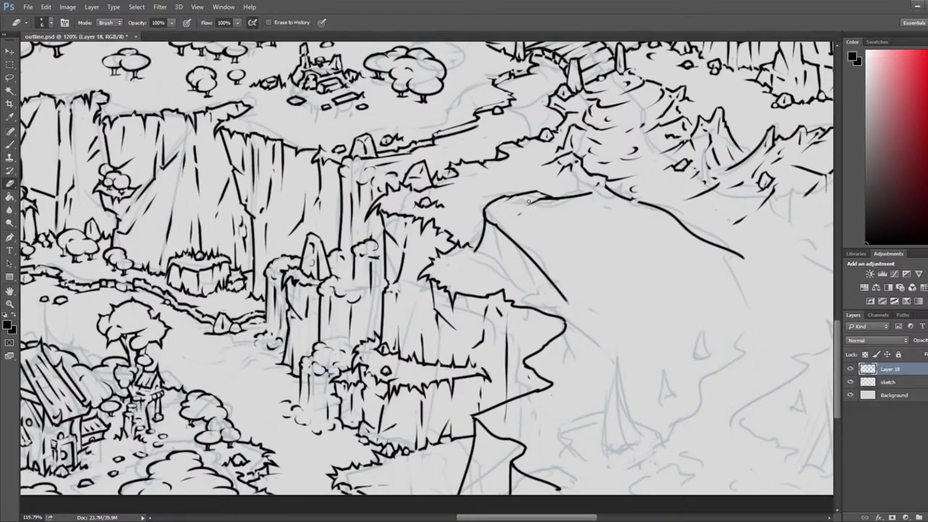
{"action": "key", "text": "b"}
{"action": "key", "text": "e"}
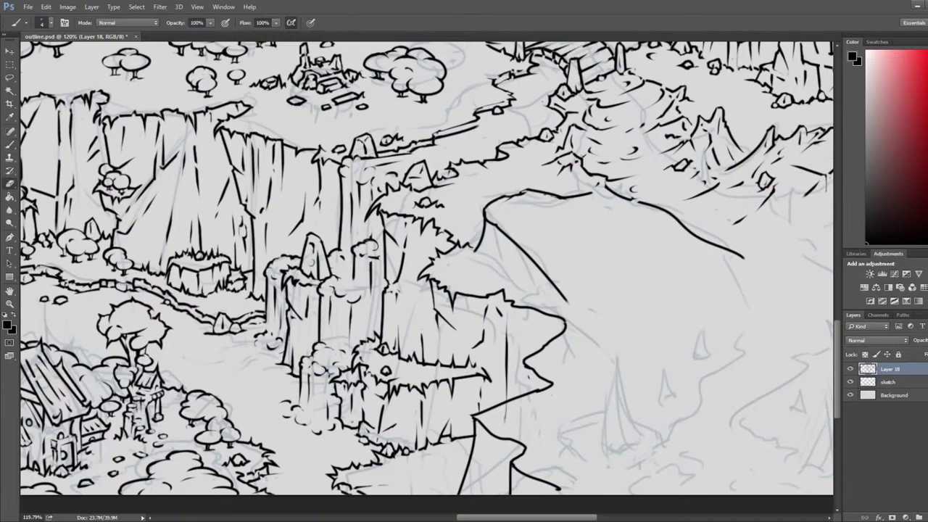
{"action": "key", "text": "b"}
{"action": "key", "text": "e"}
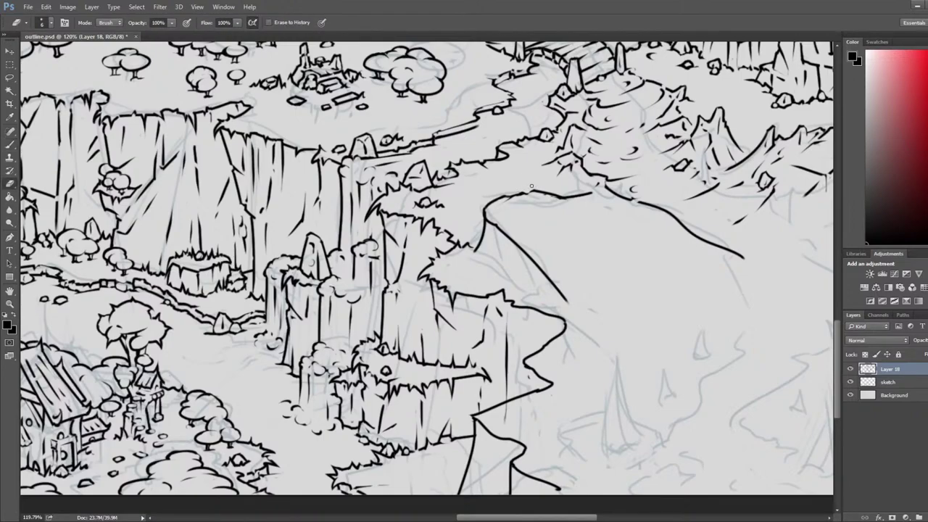
Step: Add small facet strokes along the crest of the large rock peak and clean them up
{"action": "key", "text": "b"}
{"action": "key", "text": "e"}
{"action": "key", "text": "b"}
{"action": "key", "text": "e"}
{"action": "key", "text": "b"}
{"action": "key", "text": "e"}
Step: Rework the grassy cliff tip beside the large rock peak into small pointed tufts
{"action": "left_click_drag", "start_coordinate": [472, 240], "coordinate": [411, 185]}
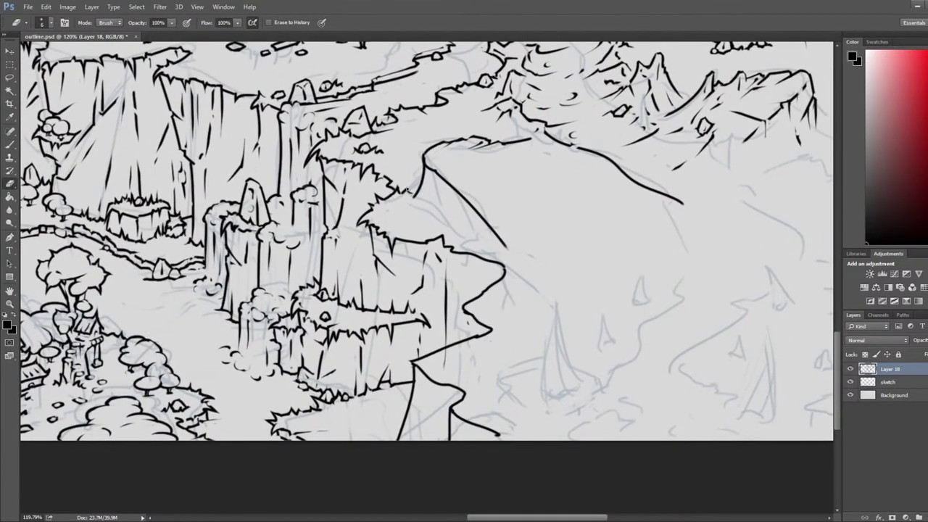
{"action": "key", "text": "b"}
{"action": "key", "text": "e"}
{"action": "key", "text": "b"}
{"action": "key", "text": "e"}
{"action": "mouse_move", "coordinate": [392, 181]}
{"action": "left_mouse_down"}
{"action": "mouse_move", "coordinate": [393, 192]}
{"action": "mouse_move", "coordinate": [404, 181]}
{"action": "left_mouse_up"}
{"action": "key", "text": "b"}
{"action": "key", "text": "e"}
{"action": "key", "text": "b"}
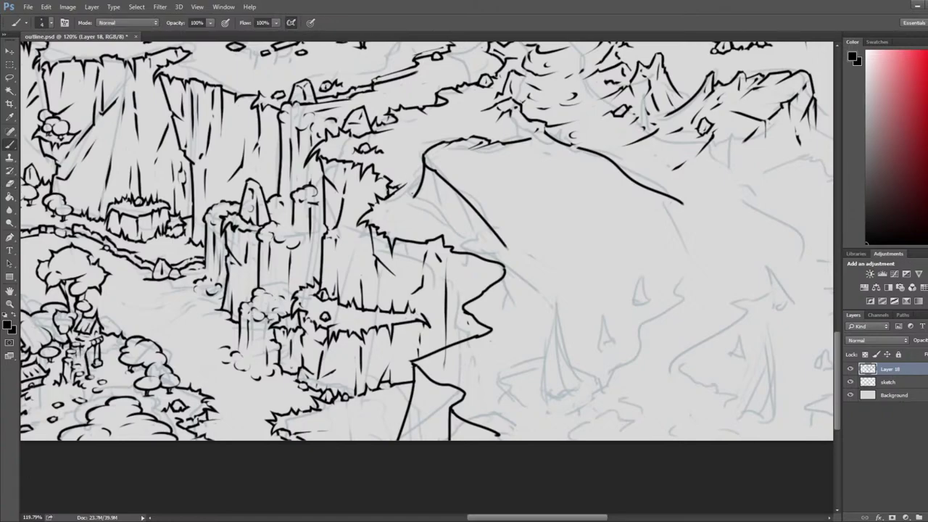
{"action": "key", "text": "e"}
{"action": "key", "text": "b"}
{"action": "key", "text": "e"}
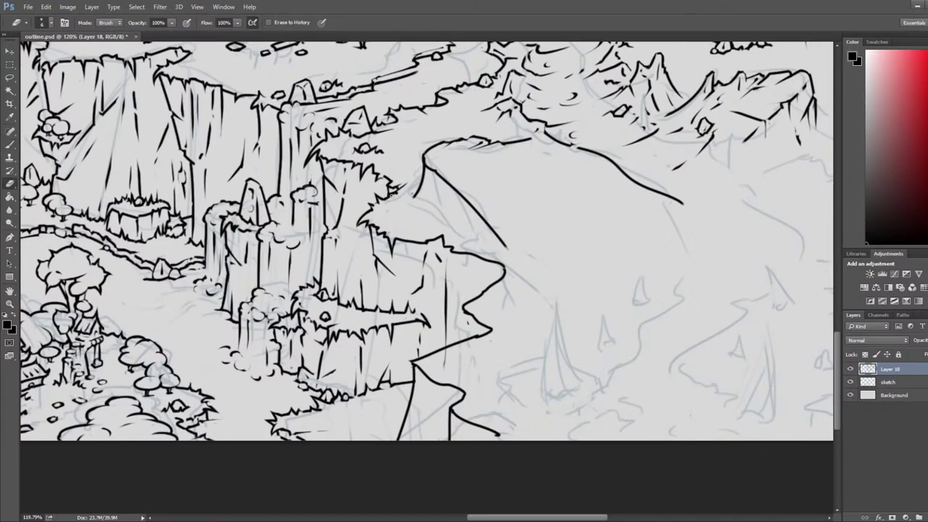
{"action": "key", "text": "b"}
{"action": "key", "text": "e"}
{"action": "key", "text": "b"}
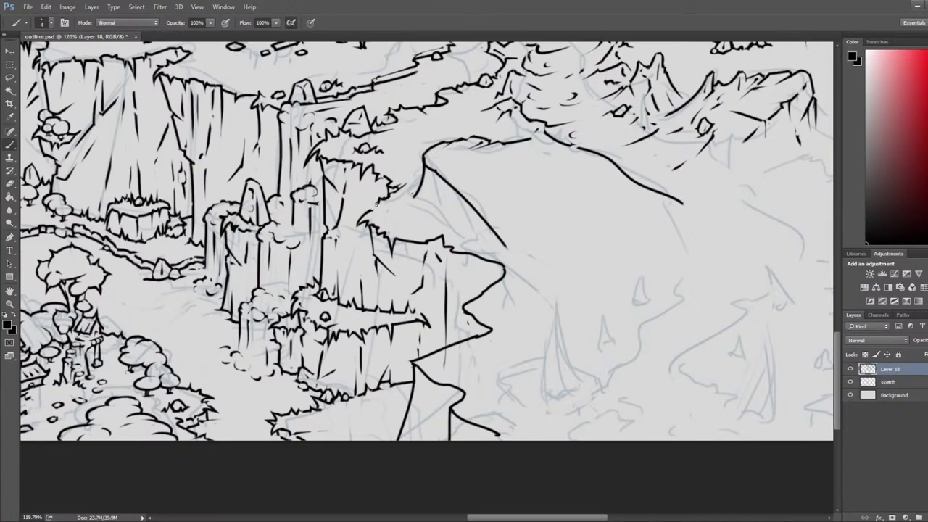
Step: Flip the canvas horizontally, break up the large peak's slope line and extend its steep side toward the grassy cliff
{"action": "mouse_move", "coordinate": [472, 158]}
{"action": "left_mouse_down"}
{"action": "mouse_move", "coordinate": [356, 252]}
{"action": "mouse_move", "coordinate": [400, 268]}
{"action": "mouse_move", "coordinate": [801, 162]}
{"action": "left_mouse_up"}
{"action": "key", "text": "e"}
{"action": "key", "text": "b"}
{"action": "key", "text": "e"}
{"action": "key", "text": "b"}
{"action": "key", "text": "ctrl+z"}
{"action": "key", "text": "ctrl+shift+h"}
{"action": "left_click_drag", "start_coordinate": [274, 240], "coordinate": [605, 210]}
{"action": "mouse_move", "coordinate": [316, 169]}
{"action": "left_mouse_down"}
{"action": "mouse_move", "coordinate": [400, 279]}
{"action": "mouse_move", "coordinate": [337, 357]}
{"action": "left_mouse_up"}
{"action": "left_click_drag", "start_coordinate": [389, 176], "coordinate": [412, 175]}
{"action": "mouse_move", "coordinate": [558, 194]}
{"action": "left_mouse_down"}
{"action": "mouse_move", "coordinate": [506, 153]}
{"action": "mouse_move", "coordinate": [562, 163]}
{"action": "left_mouse_up"}
{"action": "key", "text": "e"}
{"action": "left_click_drag", "start_coordinate": [570, 236], "coordinate": [557, 246]}
{"action": "left_click_drag", "start_coordinate": [519, 175], "coordinate": [504, 182]}
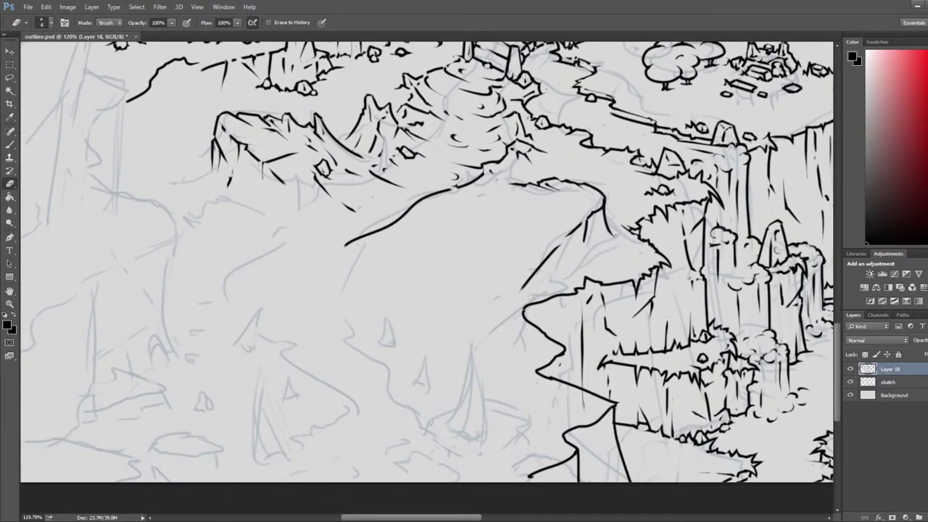
Step: Extend the far end of the large peak's crest with a broken, downward-slanting stroke
{"action": "key", "text": "b"}
{"action": "left_click_drag", "start_coordinate": [454, 217], "coordinate": [508, 185]}
{"action": "key", "text": "ctrl+z"}
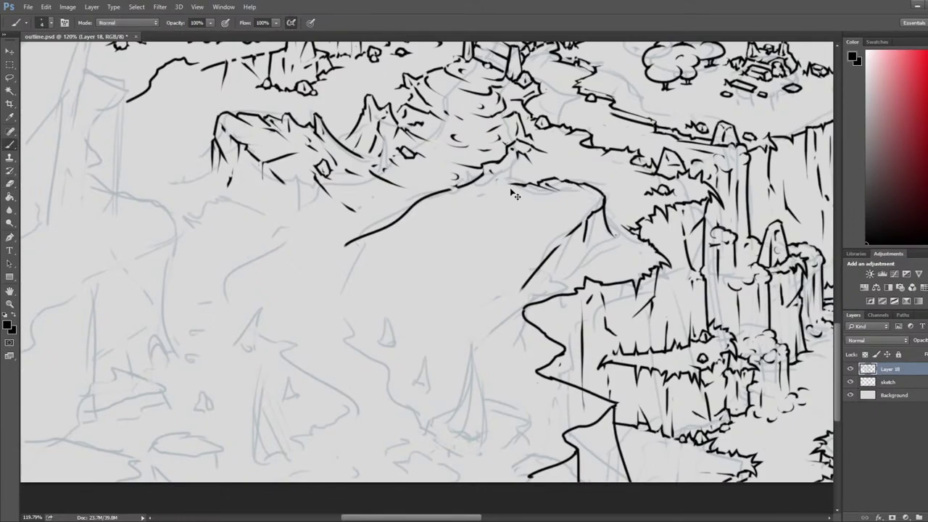
{"action": "key", "text": "e"}
{"action": "key", "text": "ctrl+z"}
{"action": "key", "text": "b"}
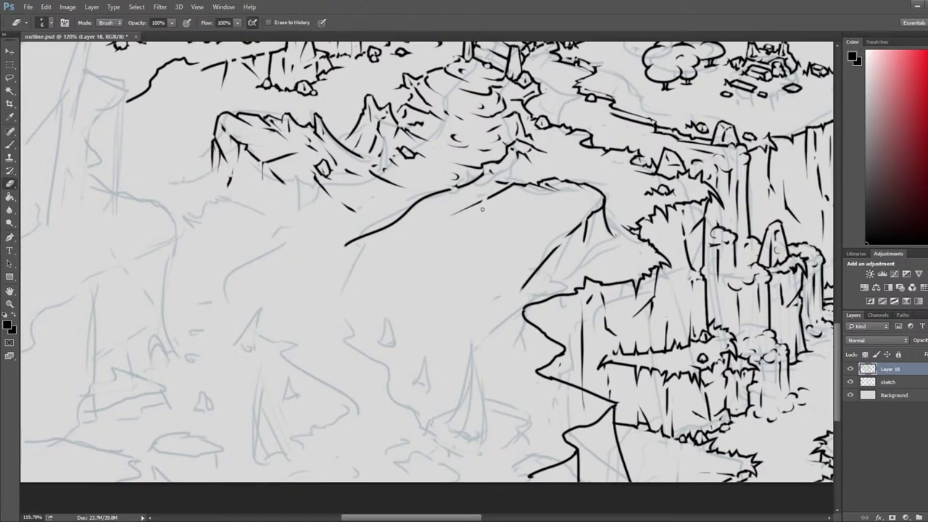
Step: Draw a steep edge down the large peak's face and a broken ledge line across it
{"action": "mouse_move", "coordinate": [490, 186]}
{"action": "left_mouse_down"}
{"action": "mouse_move", "coordinate": [484, 239]}
{"action": "mouse_move", "coordinate": [556, 233]}
{"action": "mouse_move", "coordinate": [536, 219]}
{"action": "mouse_move", "coordinate": [558, 239]}
{"action": "mouse_move", "coordinate": [564, 229]}
{"action": "left_mouse_up"}
{"action": "key", "text": "e"}
{"action": "key", "text": "b"}
{"action": "key", "text": "e"}
{"action": "key", "text": "b"}
{"action": "key", "text": "e"}
{"action": "key", "text": "b"}
{"action": "key", "text": "e"}
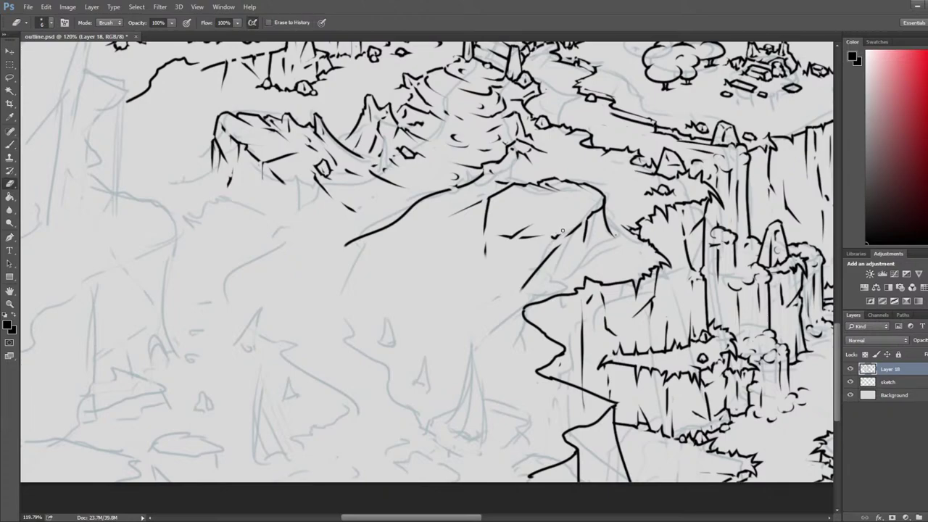
{"action": "key", "text": "b"}
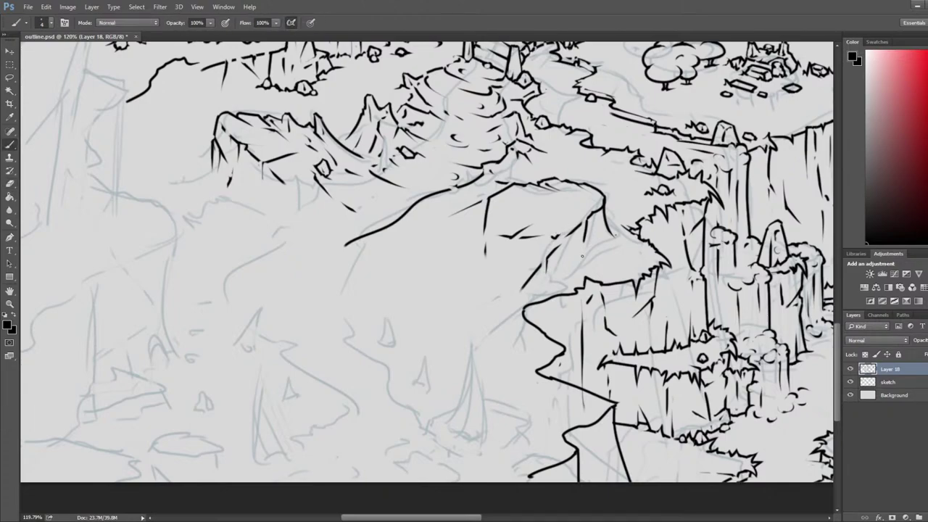
{"action": "mouse_move", "coordinate": [564, 268]}
{"action": "left_mouse_down"}
{"action": "mouse_move", "coordinate": [610, 252]}
{"action": "mouse_move", "coordinate": [613, 235]}
{"action": "mouse_move", "coordinate": [573, 259]}
{"action": "mouse_move", "coordinate": [592, 253]}
{"action": "left_mouse_up"}
{"action": "key", "text": "ctrl+alt+z"}
{"action": "key", "text": "ctrl+alt+z"}
{"action": "key", "text": "ctrl+alt+z"}
{"action": "key", "text": "ctrl+alt+z"}
{"action": "mouse_move", "coordinate": [585, 242]}
{"action": "left_mouse_down"}
{"action": "mouse_move", "coordinate": [571, 263]}
{"action": "mouse_move", "coordinate": [592, 238]}
{"action": "mouse_move", "coordinate": [594, 253]}
{"action": "left_mouse_up"}
{"action": "key", "text": "ctrl+alt+z"}
Step: Outline the rounded top and sides of a small boulder in front of the large peak's steep side
{"action": "key", "text": "e"}
{"action": "key", "text": "b"}
{"action": "key", "text": "e"}
{"action": "key", "text": "b"}
{"action": "key", "text": "e"}
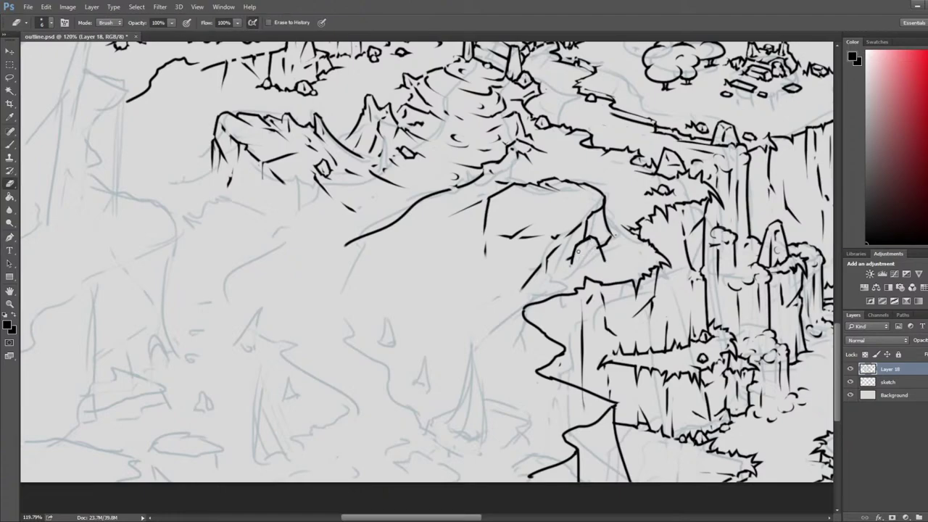
{"action": "key", "text": "b"}
{"action": "key", "text": "e"}
{"action": "key", "text": "b"}
{"action": "key", "text": "e"}
{"action": "key", "text": "b"}
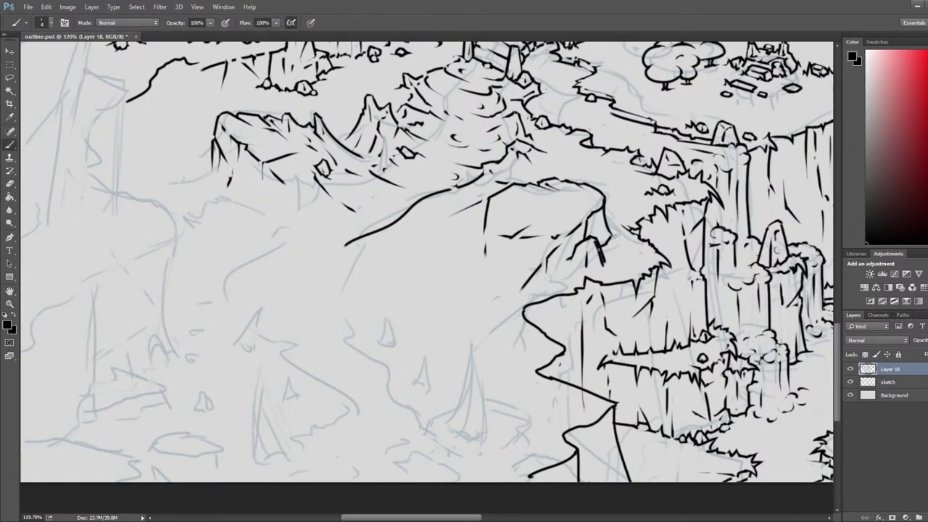
Step: Close the base of the small boulder beside the large peak and tidy its lines
{"action": "key", "text": "e"}
{"action": "key", "text": "b"}
{"action": "mouse_move", "coordinate": [572, 261]}
{"action": "left_mouse_down"}
{"action": "mouse_move", "coordinate": [588, 267]}
{"action": "mouse_move", "coordinate": [624, 254]}
{"action": "left_mouse_up"}
{"action": "key", "text": "e"}
{"action": "key", "text": "b"}
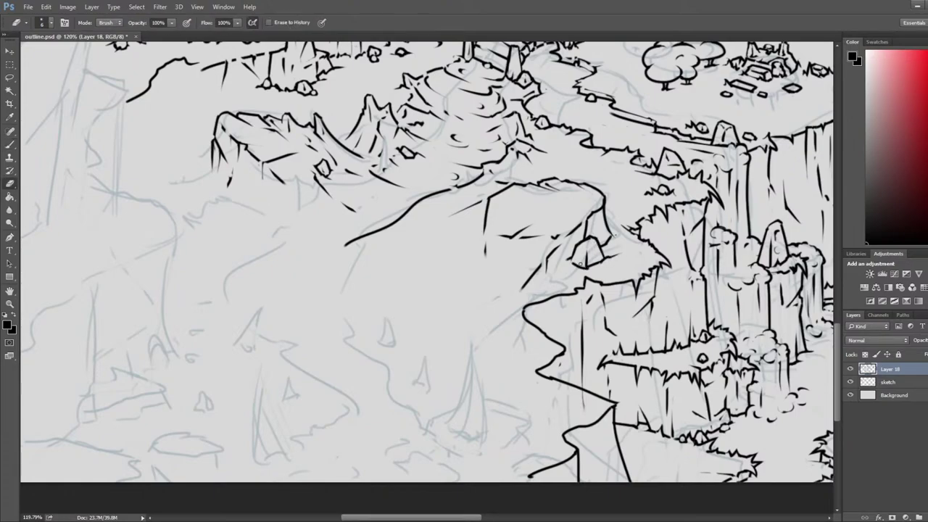
Step: Draw a small stone against one side of the boulder in front of the large peak
{"action": "key", "text": "b"}
{"action": "mouse_move", "coordinate": [582, 266]}
{"action": "left_mouse_down"}
{"action": "mouse_move", "coordinate": [598, 267]}
{"action": "mouse_move", "coordinate": [563, 266]}
{"action": "left_mouse_up"}
{"action": "key", "text": "e"}
{"action": "key", "text": "b"}
{"action": "key", "text": "e"}
{"action": "key", "text": "b"}
{"action": "key", "text": "e"}
{"action": "key", "text": "b"}
{"action": "key", "text": "e"}
{"action": "key", "text": "b"}
Step: Close the boulder's base on its other side with a short ground line toward the cliff edge
{"action": "left_click_drag", "start_coordinate": [593, 267], "coordinate": [625, 253]}
{"action": "key", "text": "e"}
{"action": "key", "text": "b"}
{"action": "key", "text": "e"}
{"action": "key", "text": "b"}
{"action": "key", "text": "e"}
{"action": "key", "text": "b"}
{"action": "key", "text": "e"}
{"action": "key", "text": "b"}
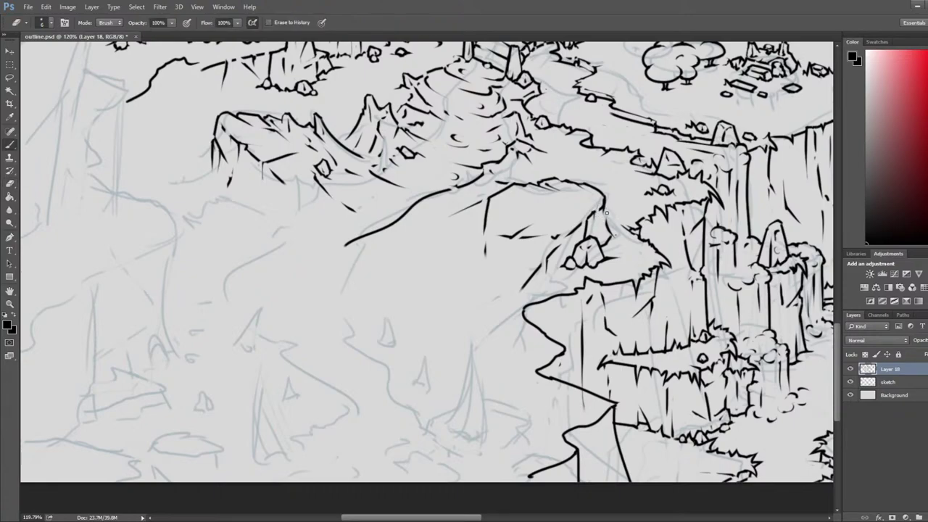
Step: Rework the large peak's far edge above the boulder into a sharper corner with a thinner, more jagged line
{"action": "key", "text": "e"}
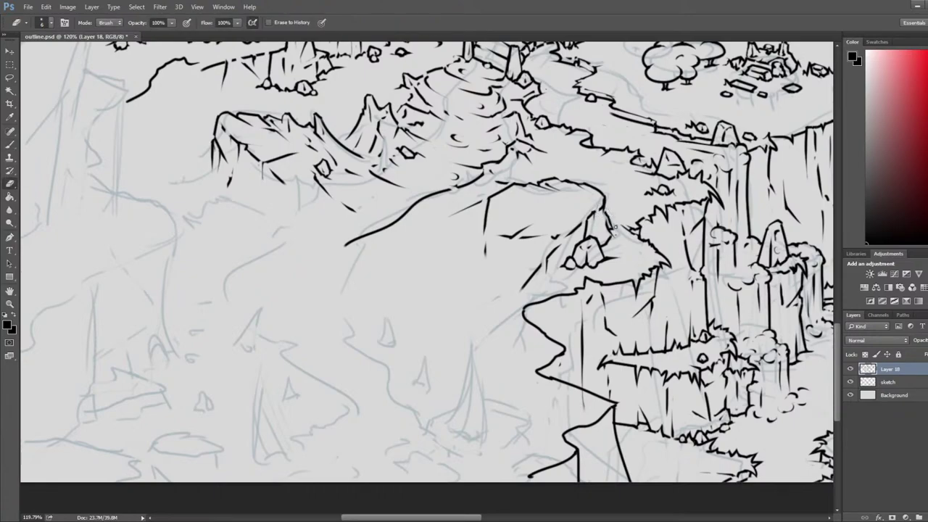
{"action": "key", "text": "b"}
{"action": "key", "text": "e"}
{"action": "key", "text": "b"}
{"action": "key", "text": "e"}
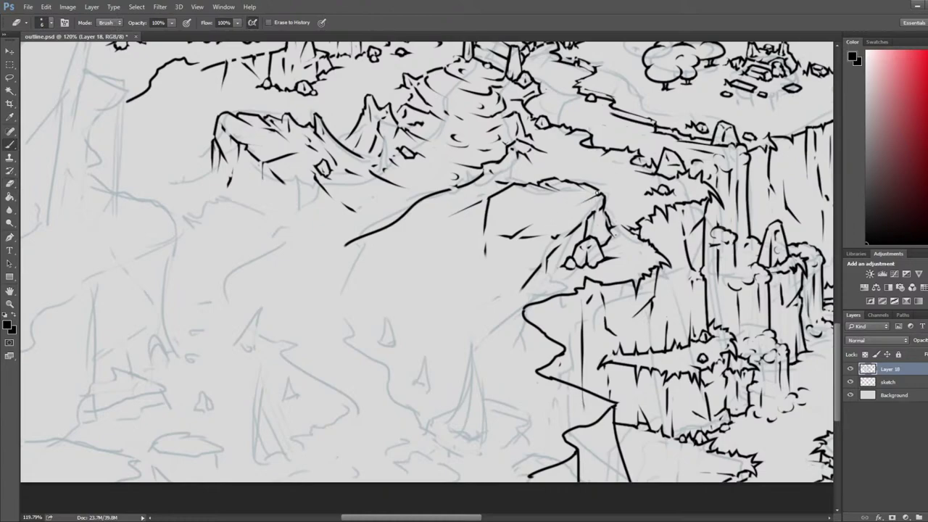
{"action": "key", "text": "b"}
{"action": "key", "text": "e"}
{"action": "key", "text": "b"}
{"action": "key", "text": "e"}
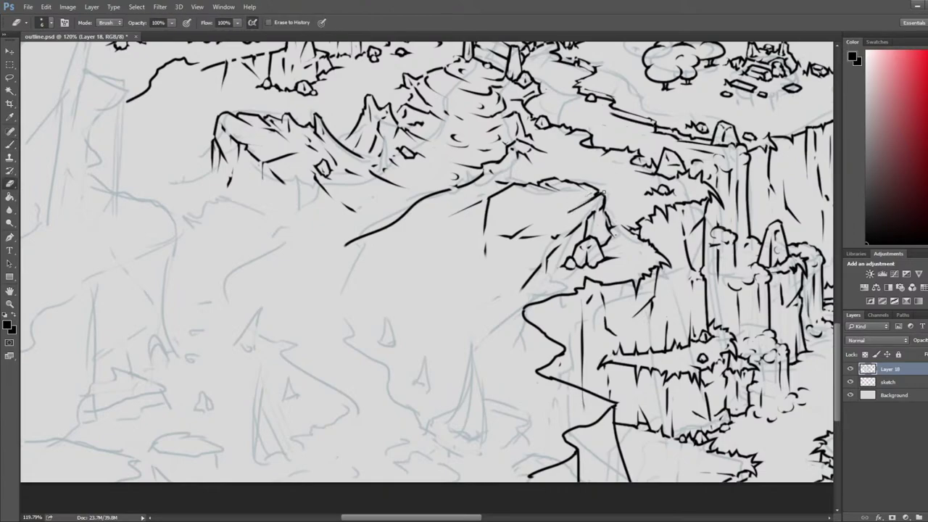
{"action": "key", "text": "b"}
{"action": "key", "text": "e"}
Step: Add short tapered crack strokes at the near corner of the large peak's crest, where it meets the long slope
{"action": "scroll", "coordinate": [598, 175], "scroll_direction": "down", "scroll_amount": 3}
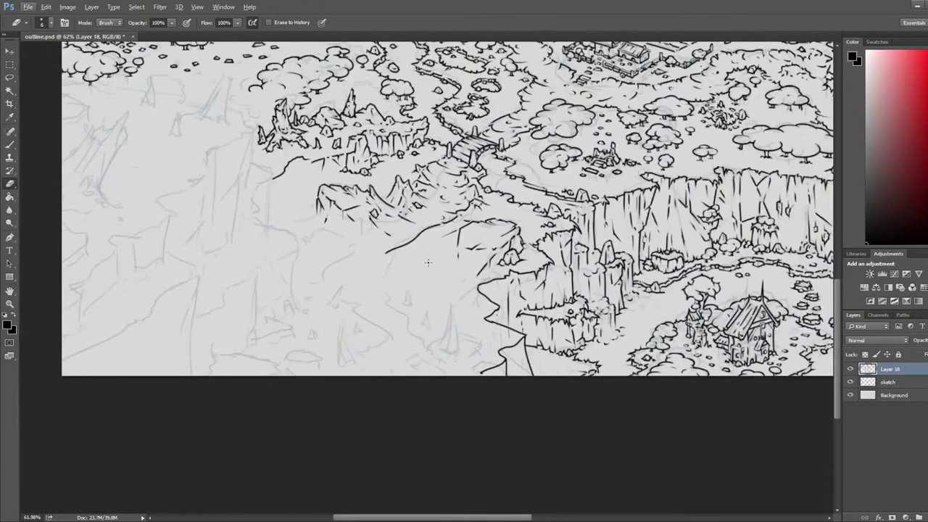
{"action": "scroll", "coordinate": [479, 263], "scroll_direction": "up", "scroll_amount": 3}
{"action": "left_click_drag", "start_coordinate": [537, 227], "coordinate": [526, 219]}
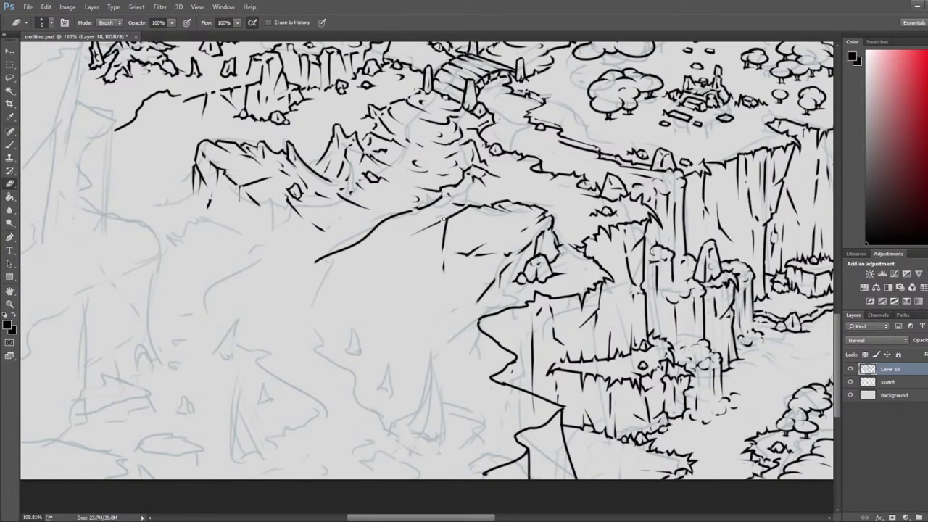
{"action": "key", "text": "b"}
{"action": "mouse_move", "coordinate": [440, 225]}
{"action": "left_mouse_down"}
{"action": "mouse_move", "coordinate": [433, 242]}
{"action": "mouse_move", "coordinate": [427, 215]}
{"action": "mouse_move", "coordinate": [464, 210]}
{"action": "left_mouse_up"}
{"action": "key", "text": "e"}
{"action": "key", "text": "b"}
{"action": "key", "text": "e"}
{"action": "key", "text": "b"}
{"action": "left_click_drag", "start_coordinate": [462, 186], "coordinate": [476, 187]}
{"action": "key", "text": "e"}
{"action": "key", "text": "b"}
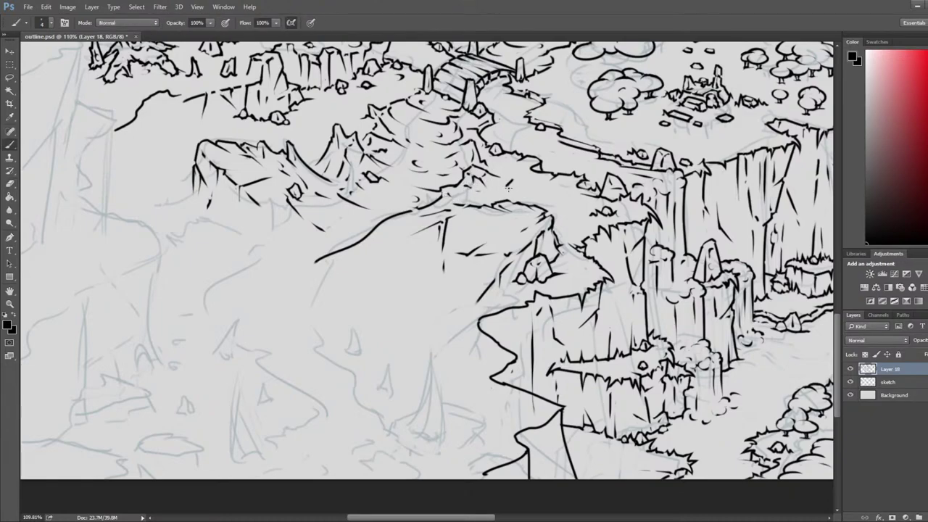
Step: Outline a low, flat rock on the plateau between the large peak's crest and the path edge
{"action": "mouse_move", "coordinate": [526, 175]}
{"action": "left_mouse_down"}
{"action": "mouse_move", "coordinate": [506, 181]}
{"action": "mouse_move", "coordinate": [552, 186]}
{"action": "mouse_move", "coordinate": [502, 189]}
{"action": "left_mouse_up"}
{"action": "key", "text": "e"}
{"action": "key", "text": "b"}
{"action": "key", "text": "e"}
{"action": "key", "text": "b"}
{"action": "key", "text": "e"}
{"action": "key", "text": "b"}
{"action": "key", "text": "e"}
{"action": "key", "text": "b"}
{"action": "key", "text": "e"}
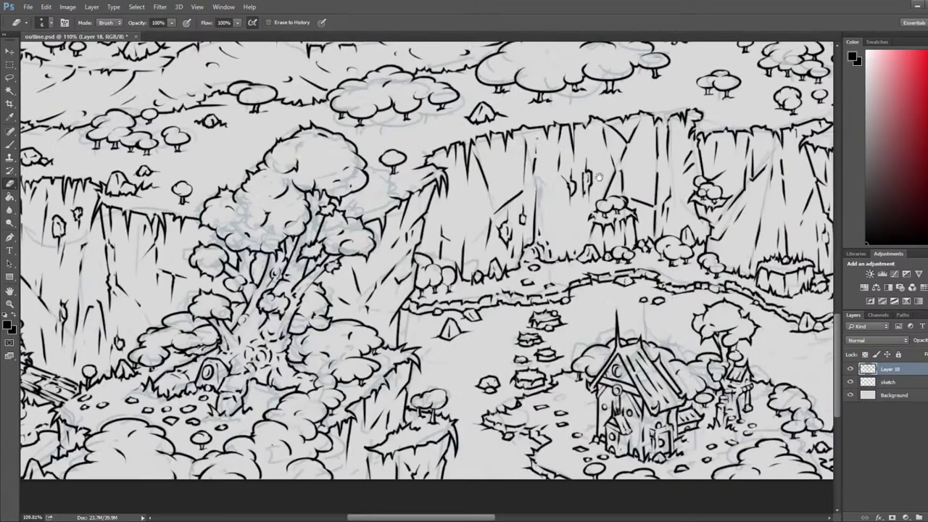
Step: Add a small stone and short contour strokes above the low rock on the plateau
{"action": "left_click_drag", "start_coordinate": [599, 177], "coordinate": [246, 178]}
{"action": "left_click_drag", "start_coordinate": [413, 177], "coordinate": [377, 211]}
{"action": "scroll", "coordinate": [498, 192], "scroll_direction": "down", "scroll_amount": 2}
{"action": "scroll", "coordinate": [647, 217], "scroll_direction": "up", "scroll_amount": 4}
{"action": "left_click_drag", "start_coordinate": [646, 212], "coordinate": [619, 208]}
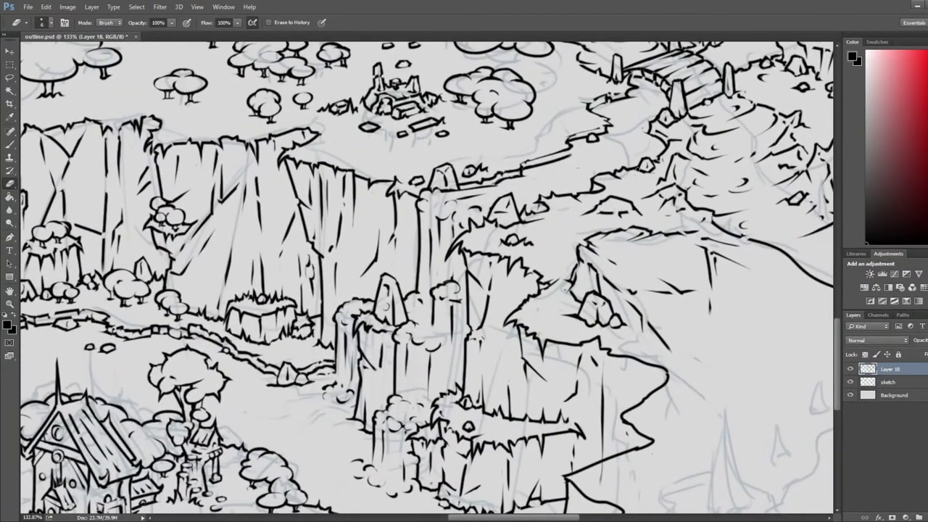
{"action": "key", "text": "b"}
{"action": "key", "text": "e"}
{"action": "key", "text": "b"}
{"action": "key", "text": "e"}
{"action": "key", "text": "b"}
{"action": "key", "text": "e"}
{"action": "key", "text": "b"}
{"action": "key", "text": "e"}
{"action": "key", "text": "b"}
{"action": "mouse_move", "coordinate": [558, 220]}
{"action": "left_mouse_down"}
{"action": "mouse_move", "coordinate": [578, 230]}
{"action": "mouse_move", "coordinate": [564, 222]}
{"action": "mouse_move", "coordinate": [573, 222]}
{"action": "left_mouse_up"}
Step: Erase the small bushy stone near the cliff lip and clear part of the grassy path edge
{"action": "key", "text": "e"}
{"action": "left_click_drag", "start_coordinate": [532, 245], "coordinate": [502, 241]}
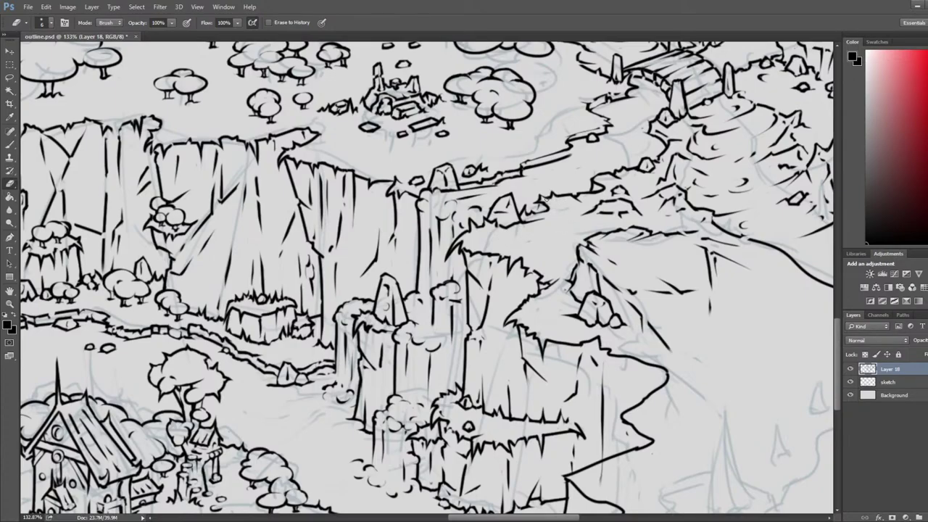
{"action": "left_click_drag", "start_coordinate": [578, 155], "coordinate": [516, 232]}
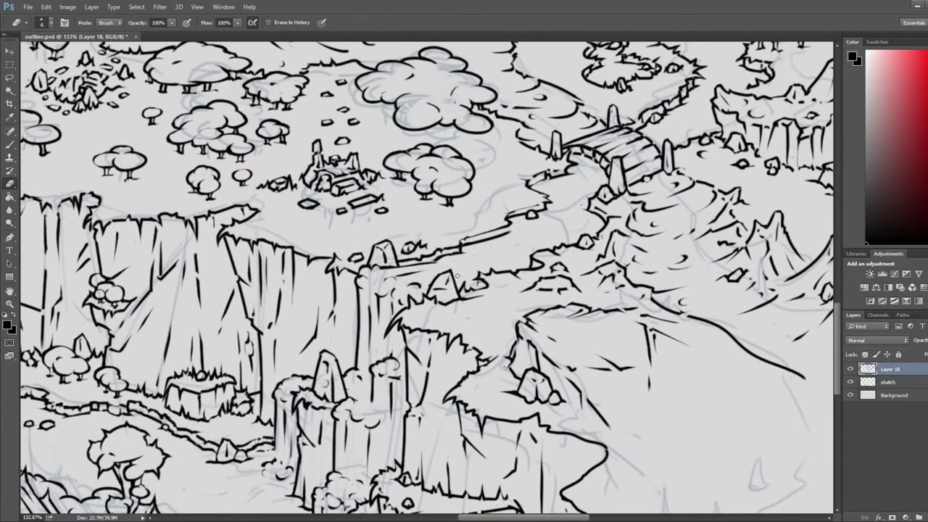
{"action": "mouse_move", "coordinate": [481, 281]}
{"action": "left_mouse_down"}
{"action": "mouse_move", "coordinate": [500, 271]}
{"action": "mouse_move", "coordinate": [467, 261]}
{"action": "mouse_move", "coordinate": [511, 274]}
{"action": "mouse_move", "coordinate": [479, 270]}
{"action": "mouse_move", "coordinate": [476, 288]}
{"action": "mouse_move", "coordinate": [463, 292]}
{"action": "mouse_move", "coordinate": [500, 296]}
{"action": "mouse_move", "coordinate": [482, 291]}
{"action": "mouse_move", "coordinate": [483, 271]}
{"action": "mouse_move", "coordinate": [483, 284]}
{"action": "left_mouse_up"}
Step: Outline a pointed rock with a long sloping side along the cleared path edge, next to the existing boulder
{"action": "key", "text": "b"}
{"action": "key", "text": "e"}
{"action": "key", "text": "b"}
{"action": "key", "text": "e"}
{"action": "key", "text": "b"}
{"action": "key", "text": "e"}
{"action": "key", "text": "b"}
{"action": "key", "text": "e"}
{"action": "key", "text": "b"}
{"action": "key", "text": "e"}
{"action": "key", "text": "b"}
{"action": "key", "text": "e"}
{"action": "key", "text": "b"}
{"action": "key", "text": "e"}
{"action": "key", "text": "b"}
{"action": "key", "text": "e"}
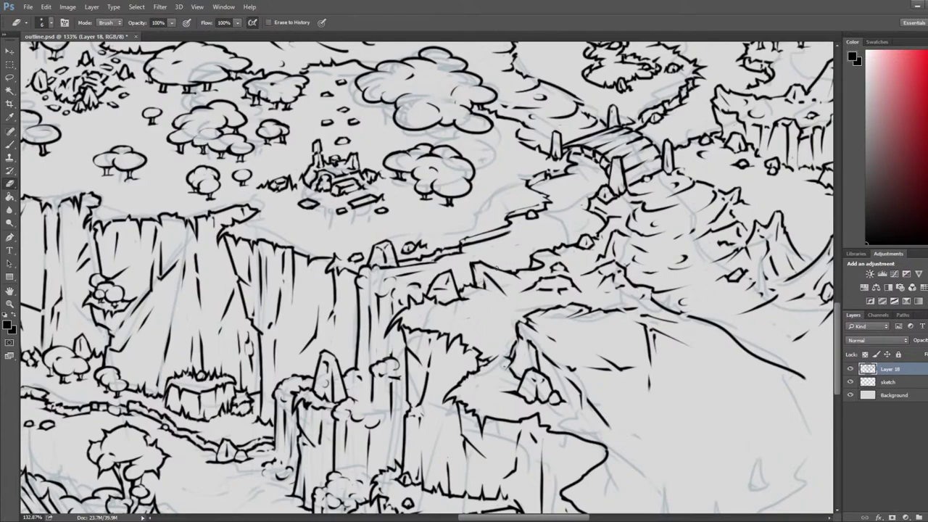
Step: Join the pointed rock's slope to the grassy edge with a small second tip, and save the map
{"action": "key", "text": "b"}
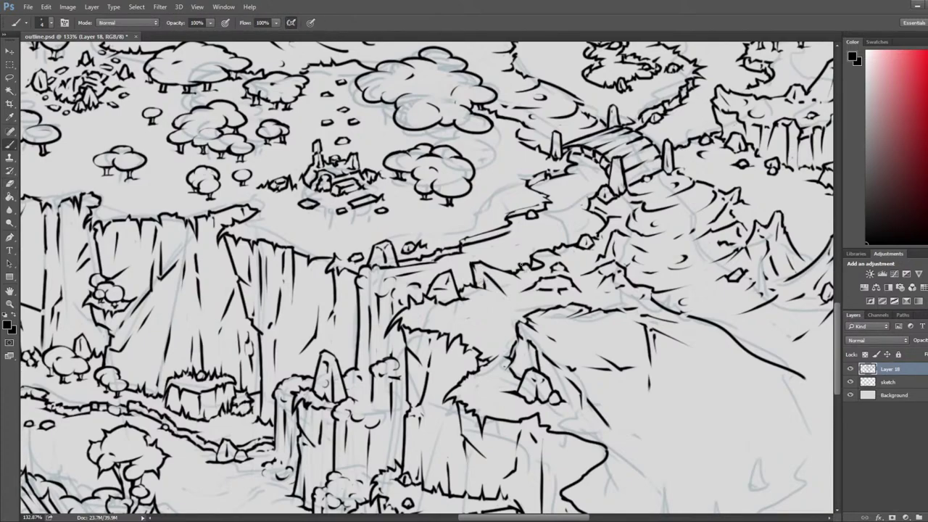
{"action": "key", "text": "e"}
{"action": "key", "text": "b"}
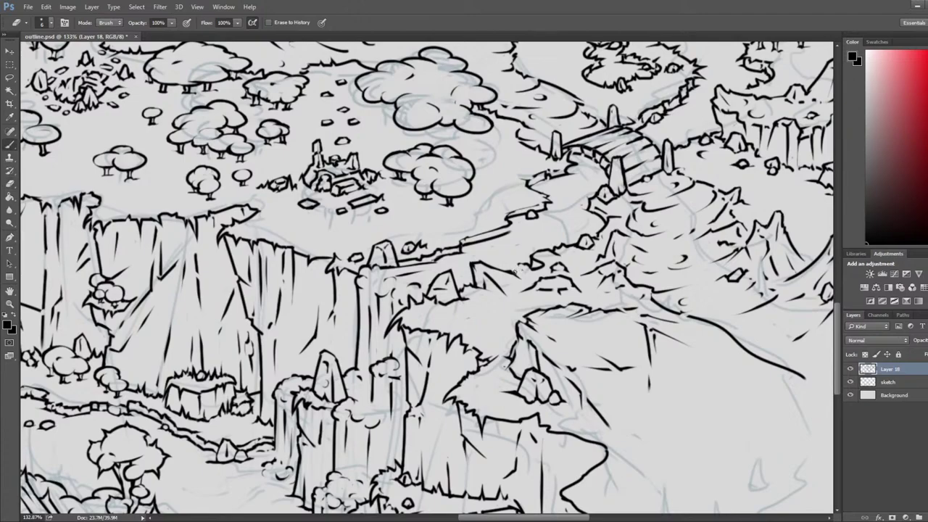
{"action": "key", "text": "e"}
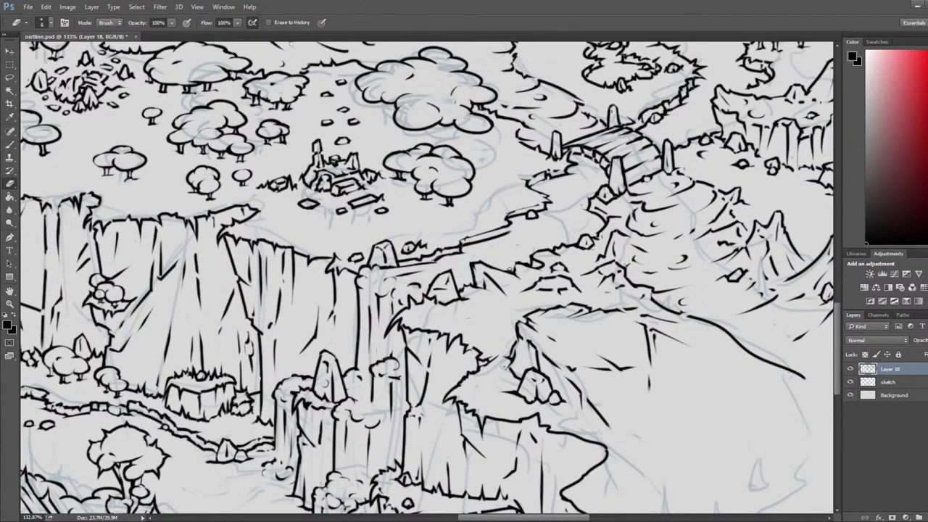
{"action": "key", "text": "b"}
{"action": "key", "text": "e"}
{"action": "scroll", "coordinate": [521, 266], "scroll_direction": "down", "scroll_amount": 5}
{"action": "key", "text": "ctrl+s"}
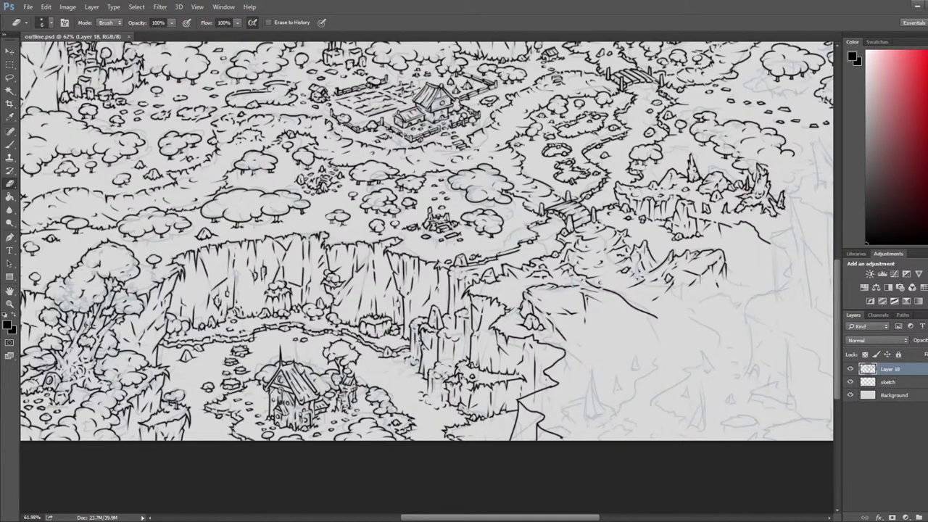
{"action": "scroll", "coordinate": [514, 338], "scroll_direction": "up", "scroll_amount": 2}
{"action": "key", "text": "ctrl+shift+h"}
{"action": "left_click_drag", "start_coordinate": [87, 279], "coordinate": [329, 267]}
{"action": "scroll", "coordinate": [323, 266], "scroll_direction": "up", "scroll_amount": 3}
{"action": "scroll", "coordinate": [324, 265], "scroll_direction": "up", "scroll_amount": 2}
{"action": "mouse_move", "coordinate": [387, 268]}
{"action": "left_mouse_down"}
{"action": "mouse_move", "coordinate": [485, 242]}
{"action": "mouse_move", "coordinate": [368, 205]}
{"action": "left_mouse_up"}
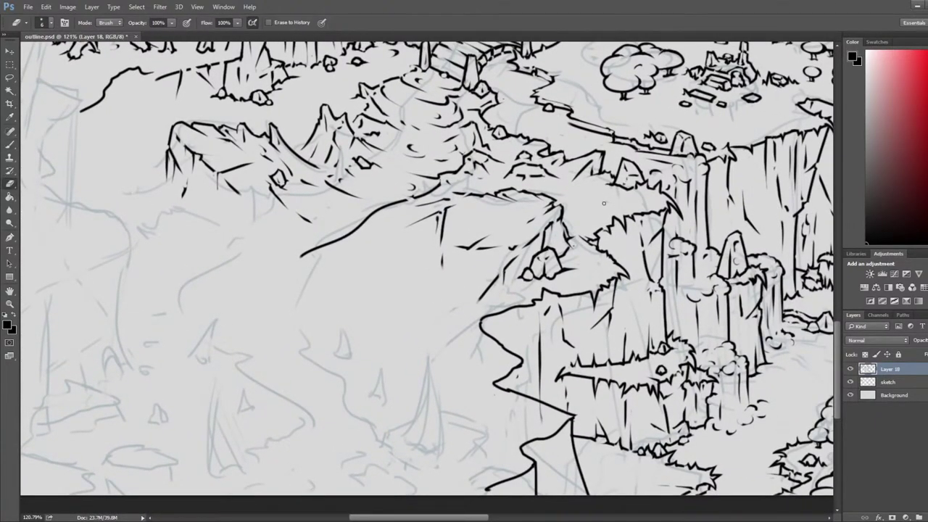
{"action": "key", "text": "b"}
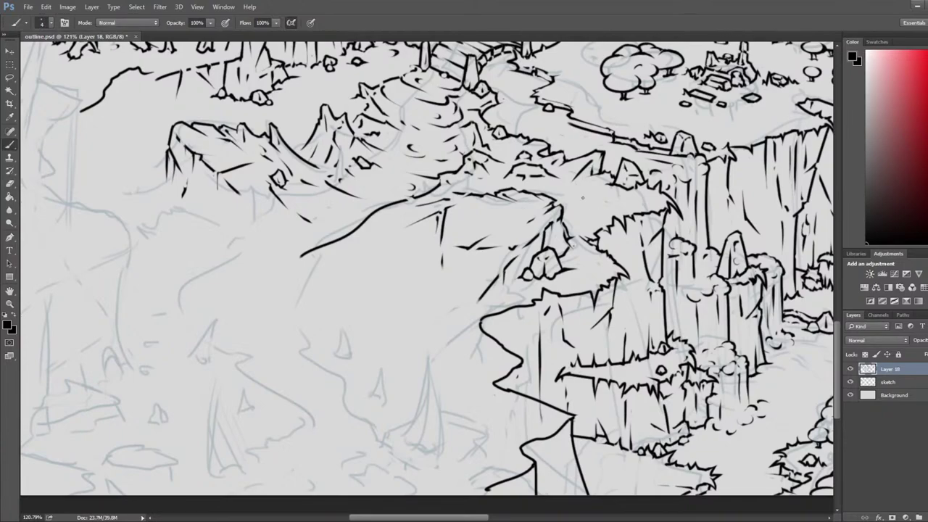
{"action": "mouse_move", "coordinate": [588, 204]}
{"action": "left_mouse_down"}
{"action": "mouse_move", "coordinate": [518, 262]}
{"action": "mouse_move", "coordinate": [538, 267]}
{"action": "left_mouse_up"}
{"action": "key", "text": "e"}
{"action": "key", "text": "b"}
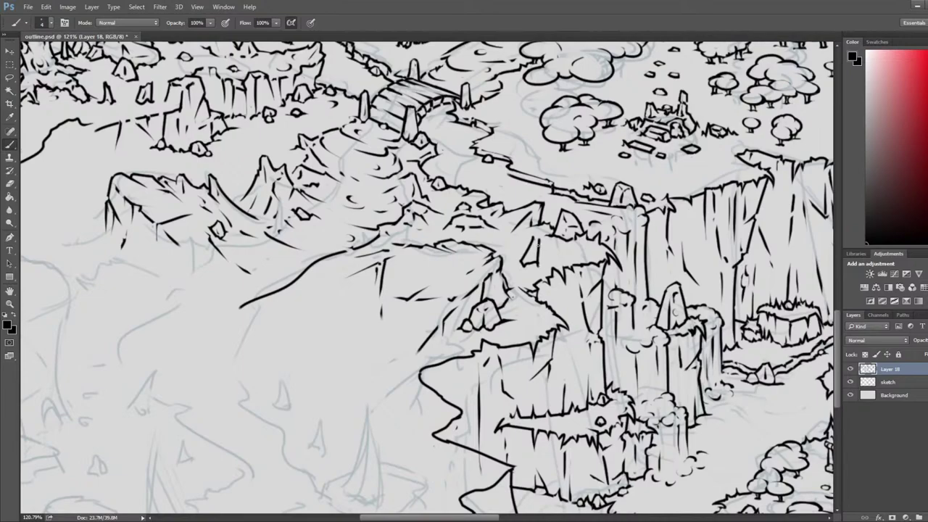
{"action": "key", "text": "e"}
{"action": "key", "text": "b"}
{"action": "key", "text": "e"}
{"action": "key", "text": "b"}
{"action": "key", "text": "e"}
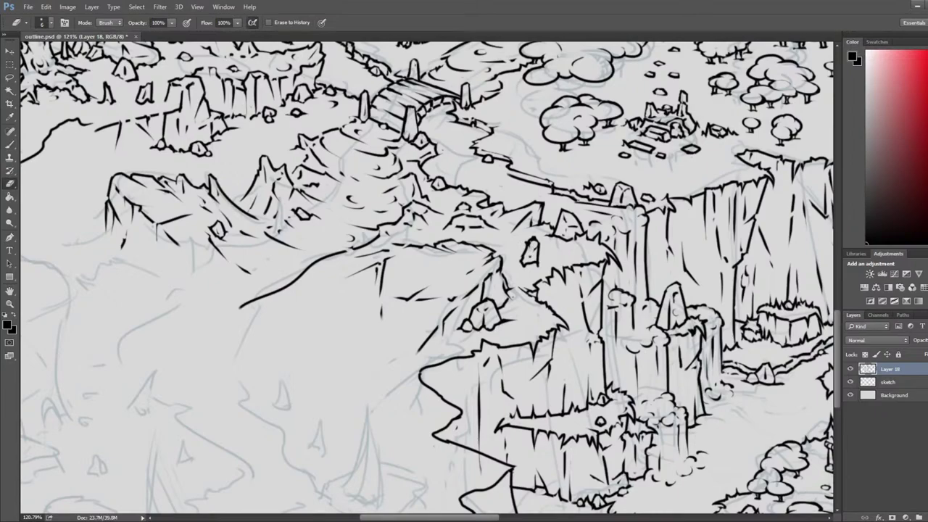
{"action": "key", "text": "b"}
{"action": "key", "text": "e"}
{"action": "key", "text": "b"}
{"action": "key", "text": "e"}
{"action": "left_click_drag", "start_coordinate": [519, 252], "coordinate": [535, 247]}
Step: Draw a small flat stone with an inner facet on the open plateau behind the large peak
{"action": "key", "text": "b"}
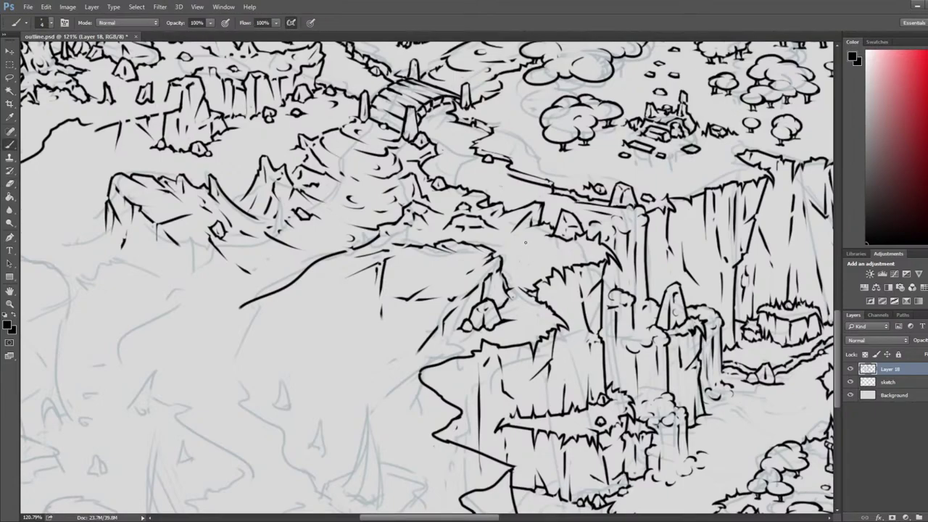
{"action": "key", "text": "e"}
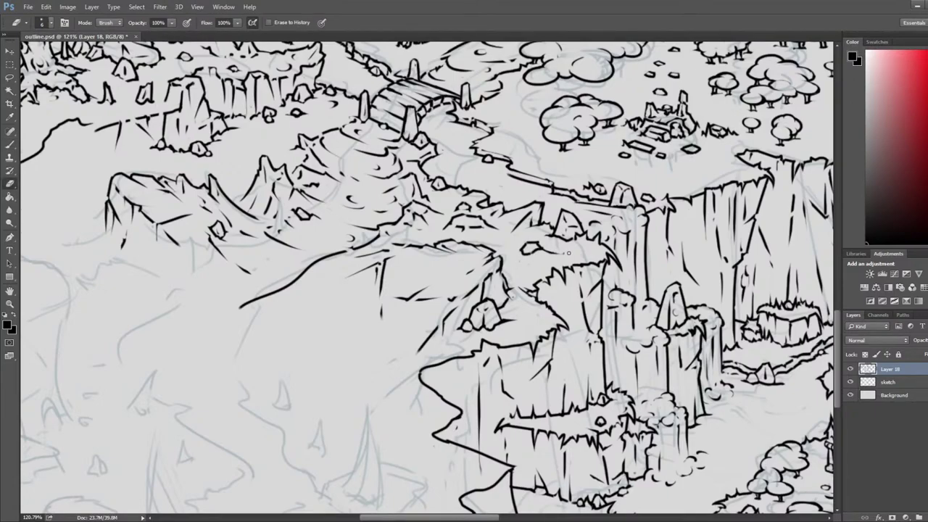
{"action": "key", "text": "b"}
{"action": "key", "text": "e"}
{"action": "key", "text": "b"}
{"action": "key", "text": "e"}
{"action": "key", "text": "b"}
{"action": "key", "text": "e"}
{"action": "key", "text": "b"}
{"action": "left_click_drag", "start_coordinate": [521, 249], "coordinate": [511, 248]}
Step: Draw a second, smaller flat stone on the plateau closer to the grassy cliff lip
{"action": "key", "text": "e"}
{"action": "key", "text": "b"}
{"action": "key", "text": "e"}
{"action": "key", "text": "b"}
{"action": "key", "text": "e"}
{"action": "key", "text": "b"}
{"action": "key", "text": "e"}
{"action": "key", "text": "b"}
{"action": "key", "text": "e"}
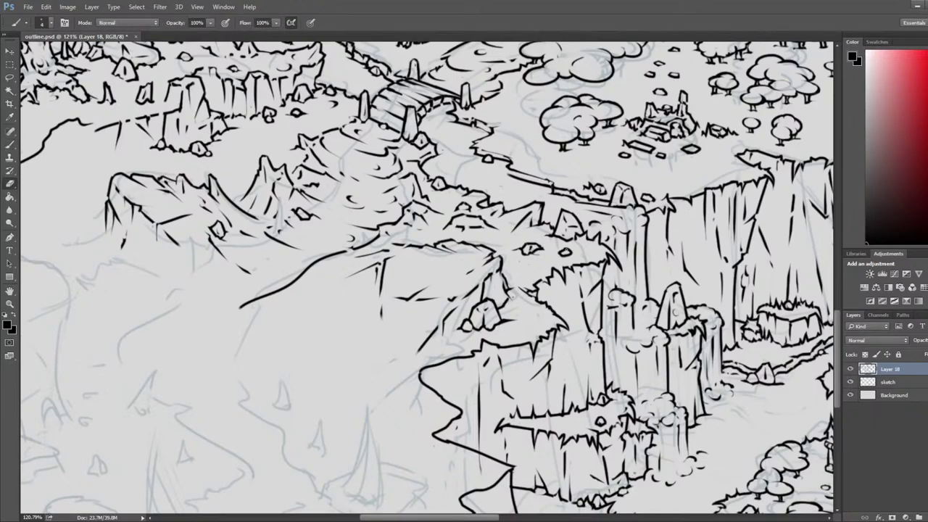
Step: Refine the smaller flat stone's outline with a thinner, broken contour
{"action": "key", "text": "b"}
{"action": "key", "text": "e"}
{"action": "key", "text": "b"}
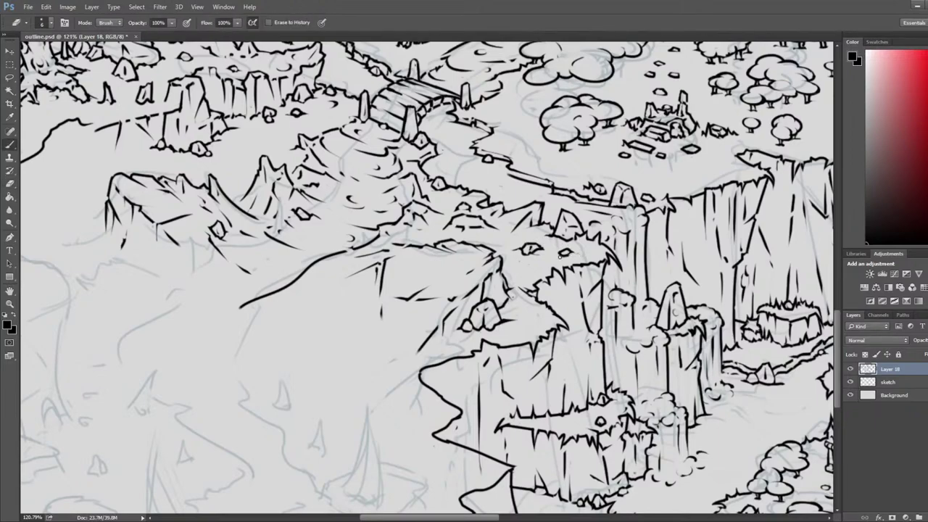
{"action": "key", "text": "e"}
{"action": "key", "text": "b"}
{"action": "key", "text": "e"}
Step: Erase the jagged grassy tip of the cliff lip beside the waterfall
{"action": "key", "text": "ctrl+shift+h"}
{"action": "left_click_drag", "start_coordinate": [488, 274], "coordinate": [215, 148]}
{"action": "mouse_move", "coordinate": [691, 147]}
{"action": "left_mouse_down"}
{"action": "mouse_move", "coordinate": [465, 194]}
{"action": "mouse_move", "coordinate": [456, 232]}
{"action": "left_mouse_up"}
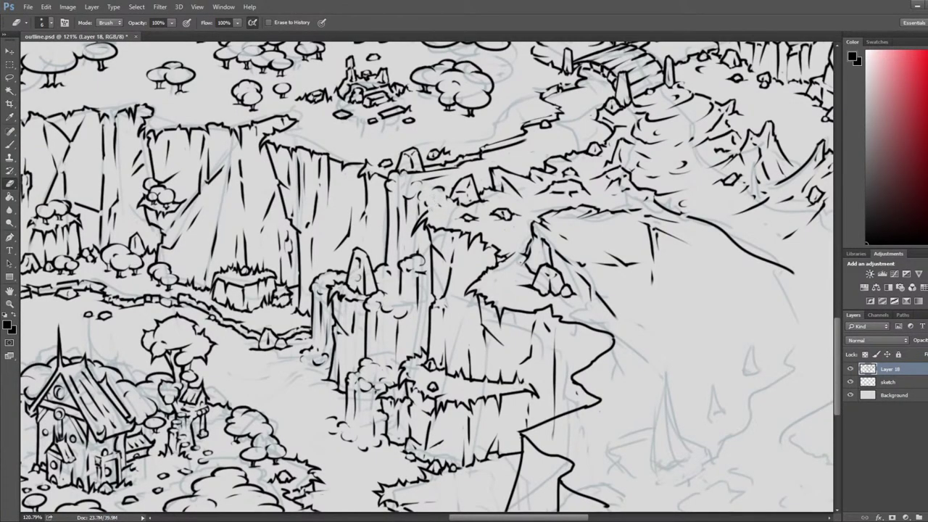
{"action": "key", "text": "b"}
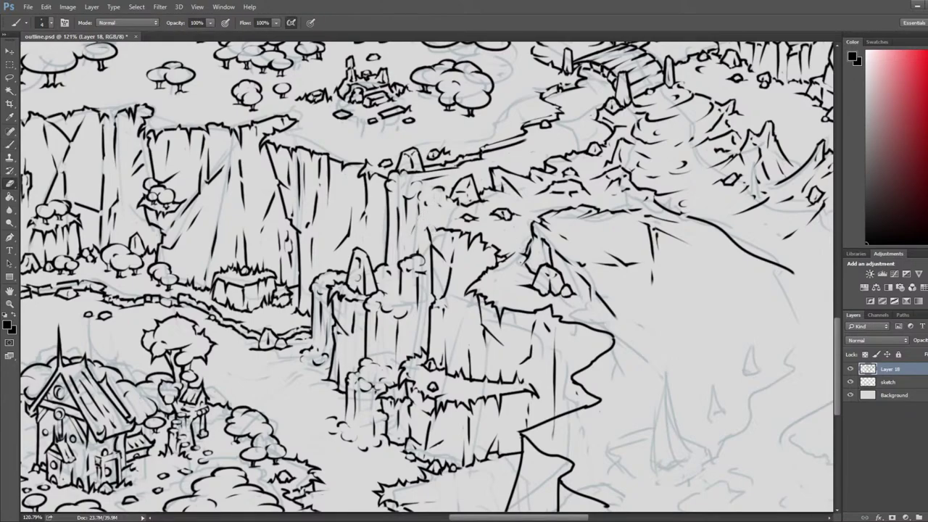
{"action": "key", "text": "e"}
{"action": "key", "text": "b"}
{"action": "key", "text": "e"}
Step: Ink a tapered edge line down the waterfall's side to the cliff face and trim the cliff lip around it
{"action": "key", "text": "b"}
{"action": "left_click_drag", "start_coordinate": [429, 233], "coordinate": [433, 247]}
{"action": "key", "text": "e"}
{"action": "key", "text": "b"}
{"action": "key", "text": "e"}
{"action": "key", "text": "b"}
{"action": "key", "text": "ctrl+z"}
{"action": "key", "text": "e"}
{"action": "mouse_move", "coordinate": [421, 181]}
{"action": "left_mouse_down"}
{"action": "mouse_move", "coordinate": [431, 236]}
{"action": "mouse_move", "coordinate": [429, 207]}
{"action": "left_mouse_up"}
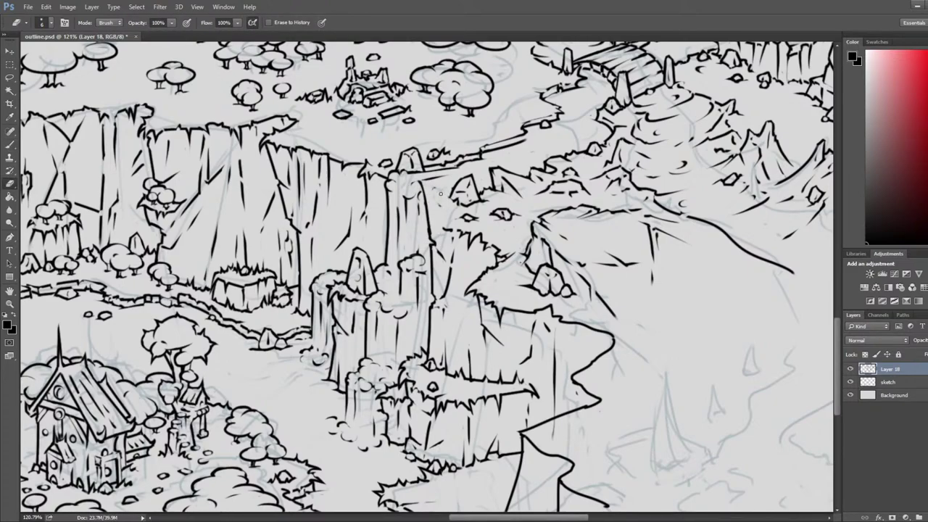
Step: Replace the small rock beside the top of the waterfall with a jagged ridge outline running toward the neighbouring peaks
{"action": "key", "text": "b"}
{"action": "key", "text": "e"}
{"action": "mouse_move", "coordinate": [425, 181]}
{"action": "left_mouse_down"}
{"action": "mouse_move", "coordinate": [443, 178]}
{"action": "mouse_move", "coordinate": [416, 183]}
{"action": "mouse_move", "coordinate": [429, 213]}
{"action": "mouse_move", "coordinate": [421, 202]}
{"action": "mouse_move", "coordinate": [433, 179]}
{"action": "mouse_move", "coordinate": [476, 211]}
{"action": "left_mouse_up"}
{"action": "key", "text": "b"}
{"action": "key", "text": "e"}
{"action": "key", "text": "b"}
{"action": "key", "text": "e"}
{"action": "key", "text": "b"}
{"action": "key", "text": "e"}
{"action": "mouse_move", "coordinate": [433, 188]}
{"action": "left_mouse_down"}
{"action": "mouse_move", "coordinate": [439, 206]}
{"action": "mouse_move", "coordinate": [456, 189]}
{"action": "mouse_move", "coordinate": [485, 207]}
{"action": "mouse_move", "coordinate": [446, 188]}
{"action": "left_mouse_up"}
{"action": "key", "text": "b"}
{"action": "key", "text": "b"}
{"action": "key", "text": "e"}
{"action": "key", "text": "b"}
{"action": "key", "text": "e"}
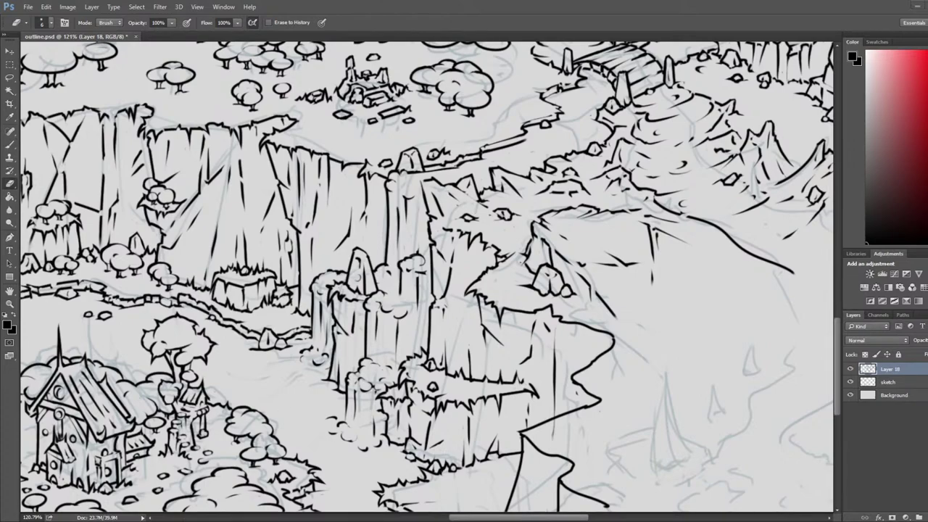
Step: Flip the canvas horizontally and erase the spiky grass along the lip of the outcrop beside the waterfall
{"action": "key", "text": "b"}
{"action": "key", "text": "e"}
{"action": "key", "text": "b"}
{"action": "key", "text": "e"}
{"action": "left_click_drag", "start_coordinate": [387, 228], "coordinate": [578, 211]}
{"action": "key", "text": "ctrl+shift+h"}
{"action": "scroll", "coordinate": [478, 232], "scroll_direction": "up", "scroll_amount": 5}
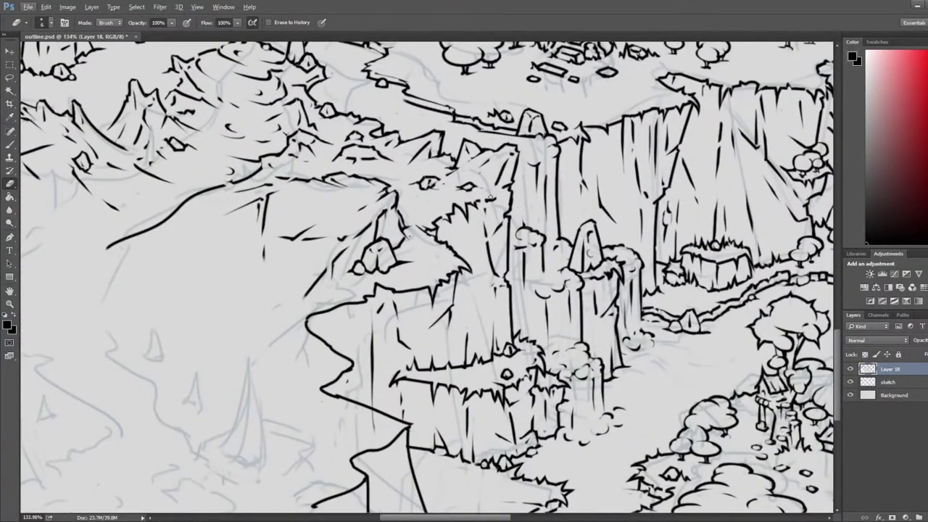
{"action": "key", "text": "b"}
{"action": "key", "text": "e"}
{"action": "mouse_move", "coordinate": [468, 221]}
{"action": "left_mouse_down"}
{"action": "mouse_move", "coordinate": [457, 207]}
{"action": "mouse_move", "coordinate": [451, 215]}
{"action": "mouse_move", "coordinate": [481, 191]}
{"action": "left_mouse_up"}
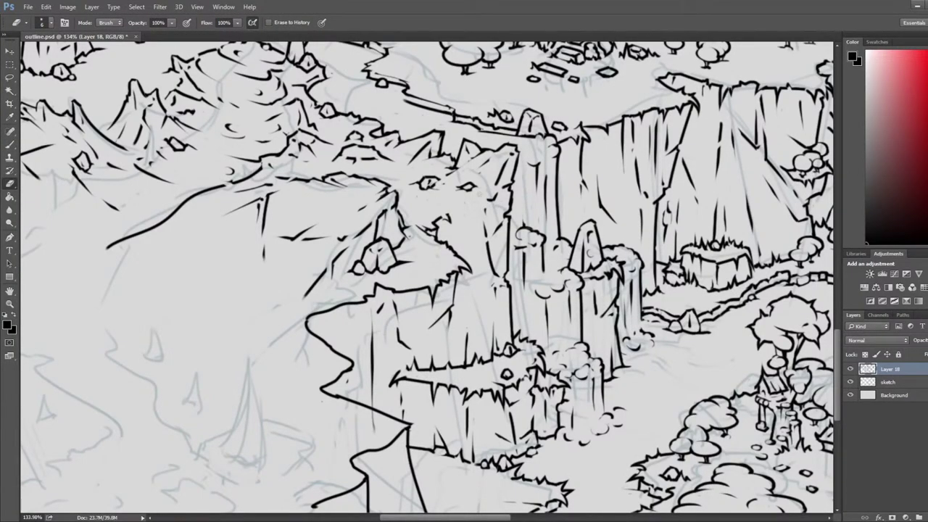
Step: Ink a new, flatter top edge for the outcrop beside the waterfall and undo the last few strokes
{"action": "key", "text": "b"}
{"action": "mouse_move", "coordinate": [427, 204]}
{"action": "left_mouse_down"}
{"action": "mouse_move", "coordinate": [475, 199]}
{"action": "mouse_move", "coordinate": [435, 206]}
{"action": "left_mouse_up"}
{"action": "key", "text": "e"}
{"action": "key", "text": "b"}
{"action": "mouse_move", "coordinate": [437, 198]}
{"action": "left_mouse_down"}
{"action": "mouse_move", "coordinate": [443, 203]}
{"action": "mouse_move", "coordinate": [426, 199]}
{"action": "mouse_move", "coordinate": [426, 211]}
{"action": "mouse_move", "coordinate": [437, 215]}
{"action": "mouse_move", "coordinate": [428, 209]}
{"action": "mouse_move", "coordinate": [439, 213]}
{"action": "mouse_move", "coordinate": [428, 211]}
{"action": "mouse_move", "coordinate": [443, 203]}
{"action": "mouse_move", "coordinate": [442, 233]}
{"action": "mouse_move", "coordinate": [439, 205]}
{"action": "mouse_move", "coordinate": [459, 202]}
{"action": "mouse_move", "coordinate": [460, 233]}
{"action": "mouse_move", "coordinate": [479, 201]}
{"action": "mouse_move", "coordinate": [474, 215]}
{"action": "mouse_move", "coordinate": [470, 207]}
{"action": "left_mouse_up"}
{"action": "key", "text": "e"}
{"action": "key", "text": "b"}
{"action": "key", "text": "e"}
{"action": "key", "text": "b"}
{"action": "key", "text": "e"}
{"action": "key", "text": "b"}
{"action": "key", "text": "e"}
{"action": "key", "text": "b"}
{"action": "key", "text": "e"}
{"action": "key", "text": "b"}
{"action": "key", "text": "e"}
{"action": "key", "text": "b"}
{"action": "key", "text": "e"}
{"action": "key", "text": "ctrl+alt+z"}
{"action": "key", "text": "ctrl+alt+z"}
{"action": "key", "text": "ctrl+alt+z"}
Step: Finish the outcrop's lip with a jagged, tapered contour and short crack lines just beneath it
{"action": "key", "text": "b"}
{"action": "key", "text": "e"}
{"action": "key", "text": "b"}
{"action": "key", "text": "e"}
{"action": "key", "text": "b"}
{"action": "key", "text": "e"}
{"action": "key", "text": "b"}
{"action": "key", "text": "e"}
{"action": "key", "text": "b"}
{"action": "key", "text": "e"}
{"action": "key", "text": "b"}
{"action": "key", "text": "e"}
{"action": "key", "text": "b"}
{"action": "key", "text": "e"}
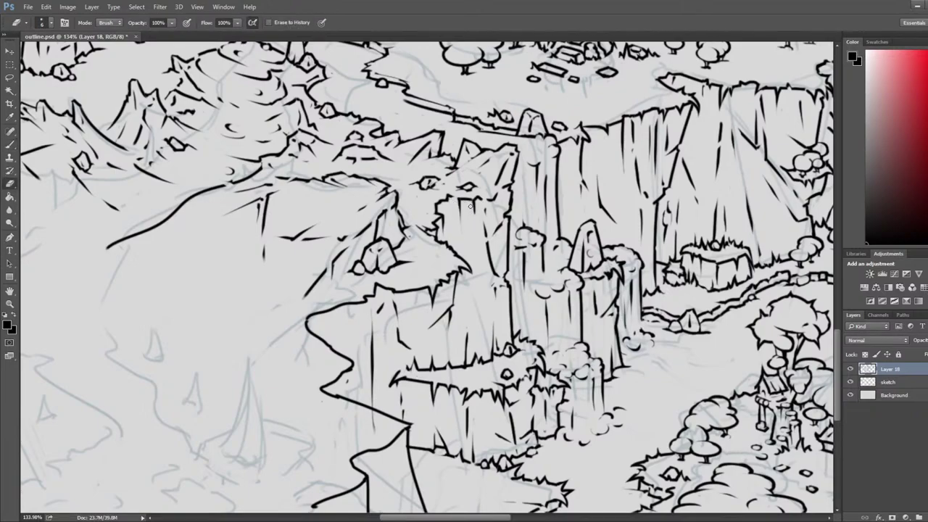
Step: Flip the canvas horizontally and ink a humped contour between the mountain base and the long slope line
{"action": "scroll", "coordinate": [491, 215], "scroll_direction": "down", "scroll_amount": 6}
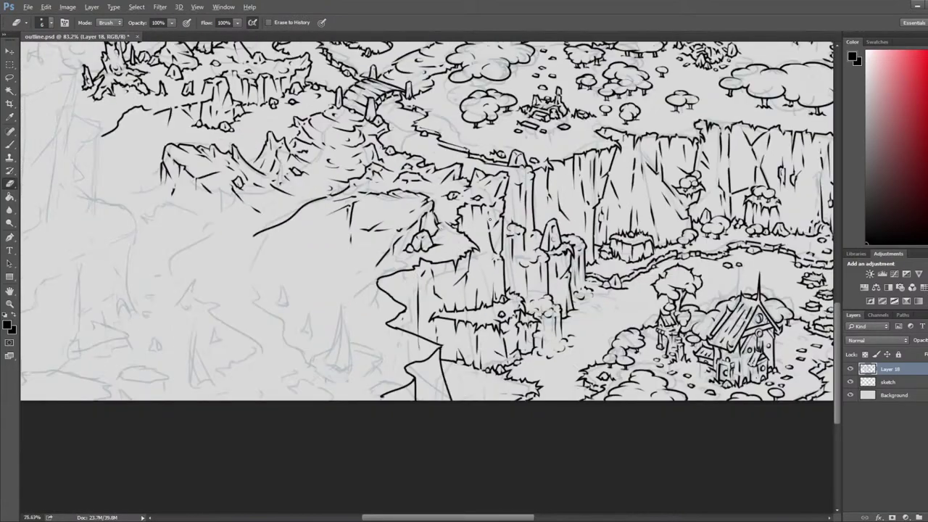
{"action": "key", "text": "ctrl+shift+h"}
{"action": "left_click_drag", "start_coordinate": [617, 260], "coordinate": [299, 334]}
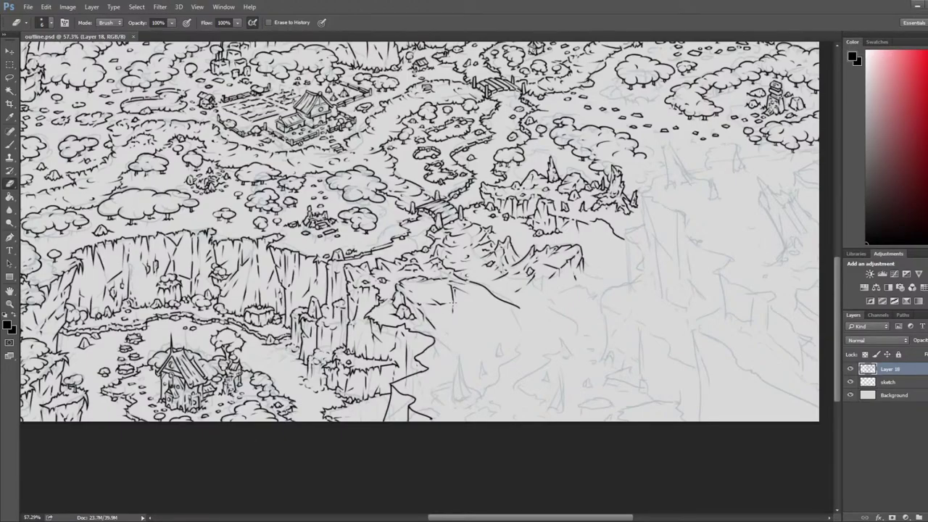
{"action": "scroll", "coordinate": [502, 283], "scroll_direction": "up", "scroll_amount": 9}
{"action": "left_click_drag", "start_coordinate": [459, 195], "coordinate": [490, 143]}
{"action": "left_click_drag", "start_coordinate": [448, 207], "coordinate": [450, 215]}
{"action": "mouse_move", "coordinate": [453, 224]}
{"action": "left_mouse_down"}
{"action": "mouse_move", "coordinate": [436, 219]}
{"action": "mouse_move", "coordinate": [440, 198]}
{"action": "mouse_move", "coordinate": [506, 233]}
{"action": "left_mouse_up"}
{"action": "key", "text": "b"}
{"action": "key", "text": "e"}
{"action": "key", "text": "b"}
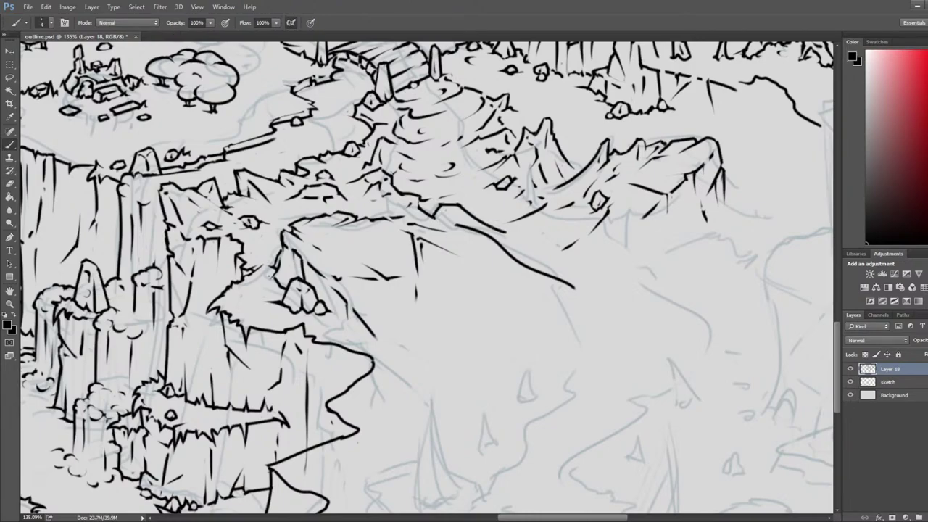
Step: Erase the humped contour and clean up the upper end of the long slope line
{"action": "key", "text": "e"}
{"action": "mouse_move", "coordinate": [445, 203]}
{"action": "left_mouse_down"}
{"action": "mouse_move", "coordinate": [437, 204]}
{"action": "mouse_move", "coordinate": [467, 205]}
{"action": "mouse_move", "coordinate": [470, 247]}
{"action": "mouse_move", "coordinate": [459, 238]}
{"action": "mouse_move", "coordinate": [473, 232]}
{"action": "mouse_move", "coordinate": [446, 207]}
{"action": "mouse_move", "coordinate": [457, 220]}
{"action": "mouse_move", "coordinate": [505, 232]}
{"action": "left_mouse_up"}
{"action": "key", "text": "b"}
{"action": "key", "text": "e"}
{"action": "key", "text": "b"}
{"action": "key", "text": "e"}
{"action": "key", "text": "b"}
{"action": "key", "text": "e"}
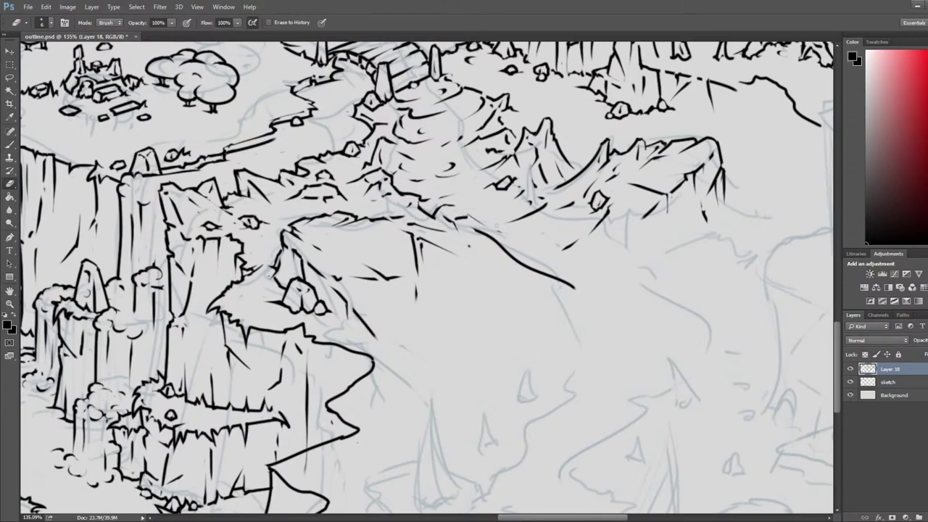
Step: Redraw the upper end of the slope line to join the mountain base, trimming it to a tapered contour
{"action": "key", "text": "b"}
{"action": "left_click_drag", "start_coordinate": [454, 205], "coordinate": [520, 244]}
{"action": "key", "text": "e"}
{"action": "left_click_drag", "start_coordinate": [469, 206], "coordinate": [476, 216]}
{"action": "left_click_drag", "start_coordinate": [510, 233], "coordinate": [500, 236]}
{"action": "mouse_move", "coordinate": [444, 208]}
{"action": "left_mouse_down"}
{"action": "mouse_move", "coordinate": [437, 193]}
{"action": "mouse_move", "coordinate": [457, 209]}
{"action": "mouse_move", "coordinate": [447, 214]}
{"action": "mouse_move", "coordinate": [458, 209]}
{"action": "left_mouse_up"}
{"action": "key", "text": "b"}
{"action": "key", "text": "e"}
{"action": "key", "text": "b"}
{"action": "key", "text": "e"}
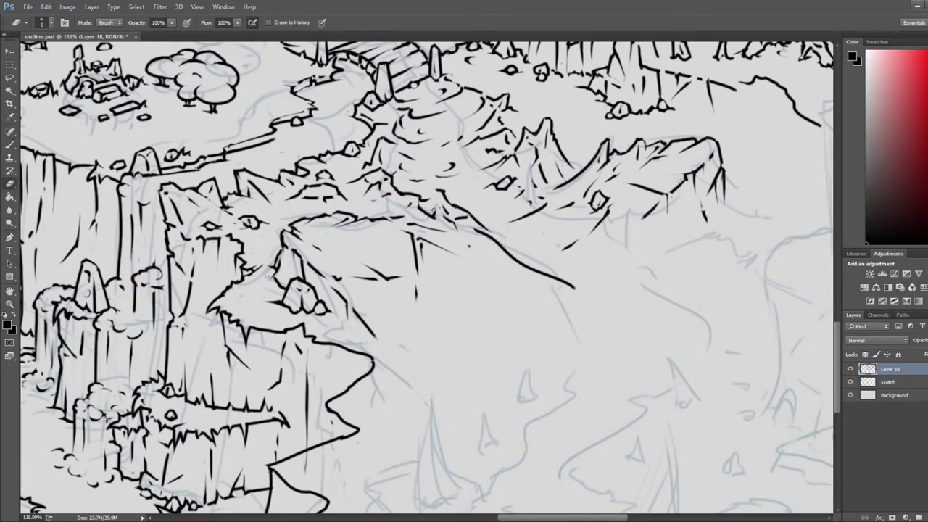
Step: Ink a small pointed rock where the slope line meets the mountain base and refine its outline
{"action": "key", "text": "b"}
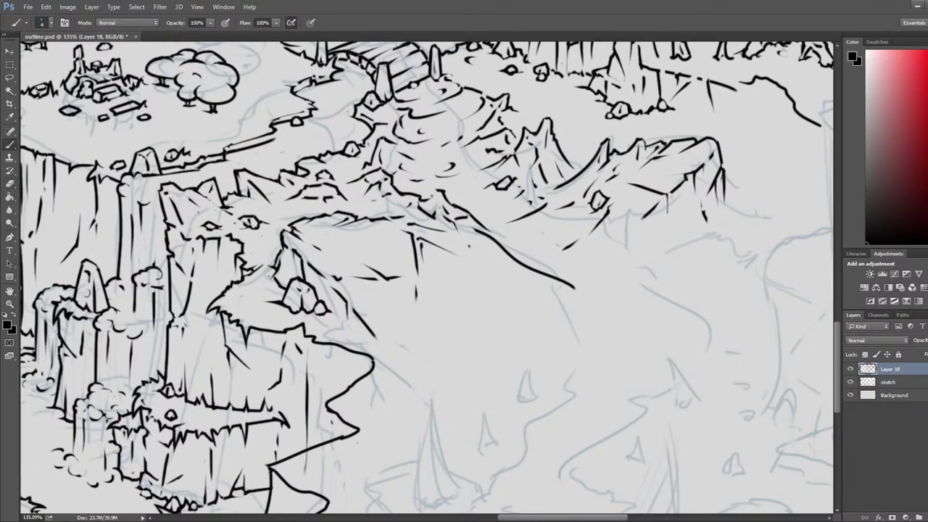
{"action": "key", "text": "e"}
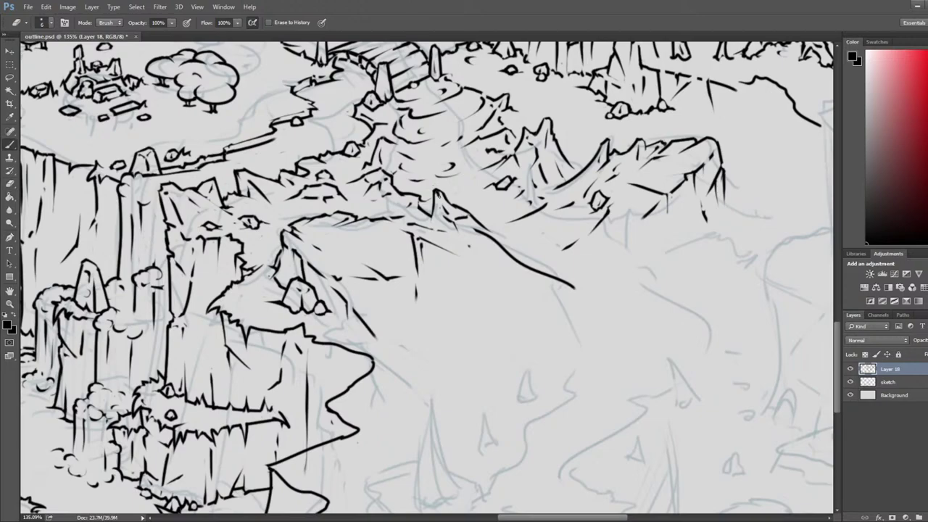
{"action": "key", "text": "b"}
{"action": "key", "text": "e"}
{"action": "key", "text": "b"}
{"action": "key", "text": "e"}
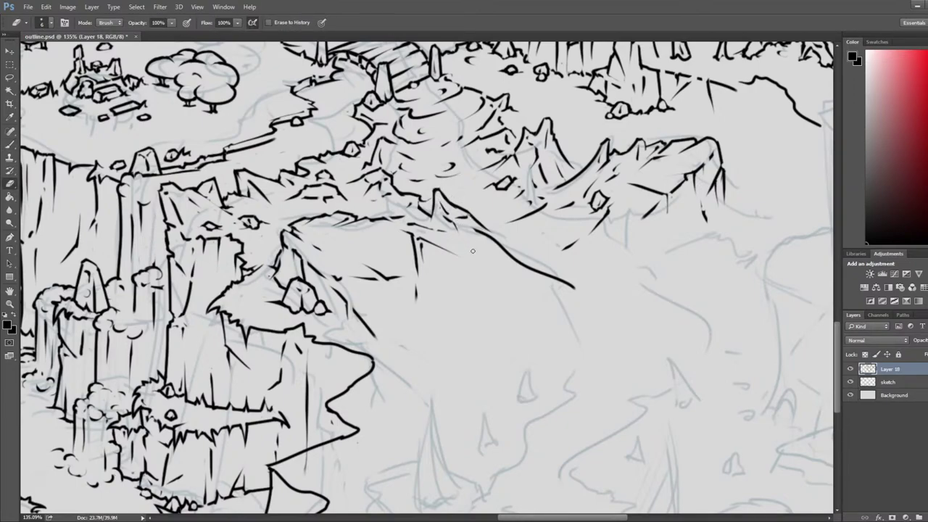
Step: Add a short stroke along the plateau's upper edge beside the small pointed rock
{"action": "left_click_drag", "start_coordinate": [542, 240], "coordinate": [642, 224]}
{"action": "key", "text": "b"}
{"action": "key", "text": "e"}
{"action": "left_click_drag", "start_coordinate": [510, 250], "coordinate": [659, 225]}
{"action": "key", "text": "b"}
{"action": "left_click_drag", "start_coordinate": [613, 195], "coordinate": [623, 193]}
{"action": "key", "text": "e"}
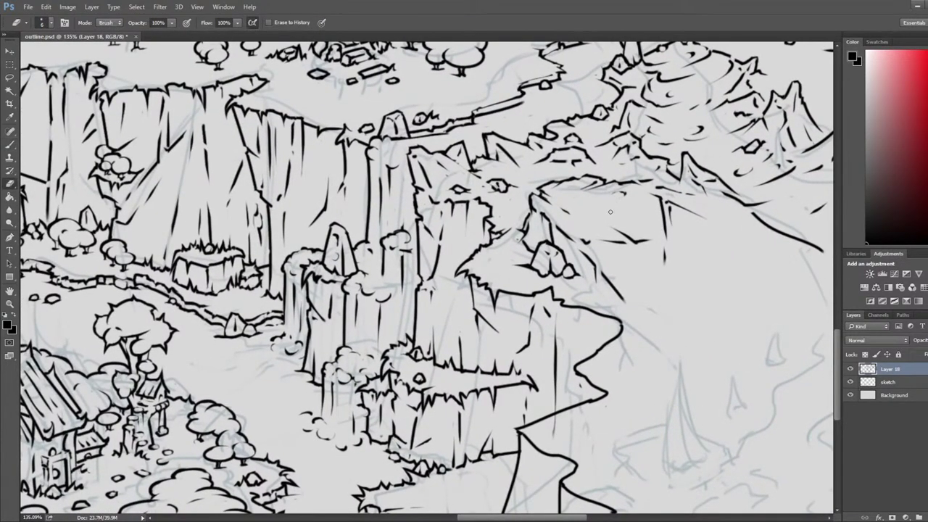
Step: Flip the canvas horizontally and back to check the outlines across the lower part of the map
{"action": "scroll", "coordinate": [618, 207], "scroll_direction": "down", "scroll_amount": 10}
{"action": "key", "text": "ctrl+shift+h"}
{"action": "left_click_drag", "start_coordinate": [274, 238], "coordinate": [310, 300]}
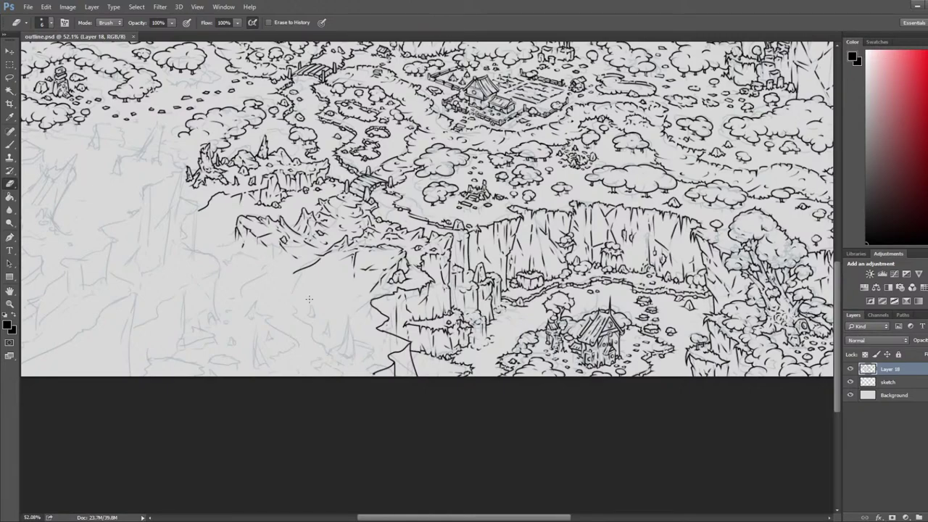
{"action": "key", "text": "ctrl+shift+h"}
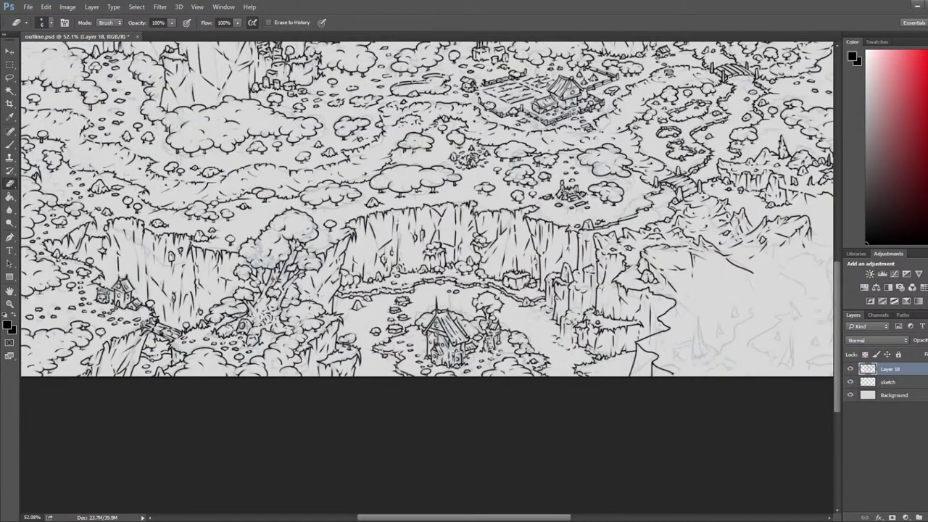
{"action": "left_click_drag", "start_coordinate": [628, 195], "coordinate": [295, 227]}
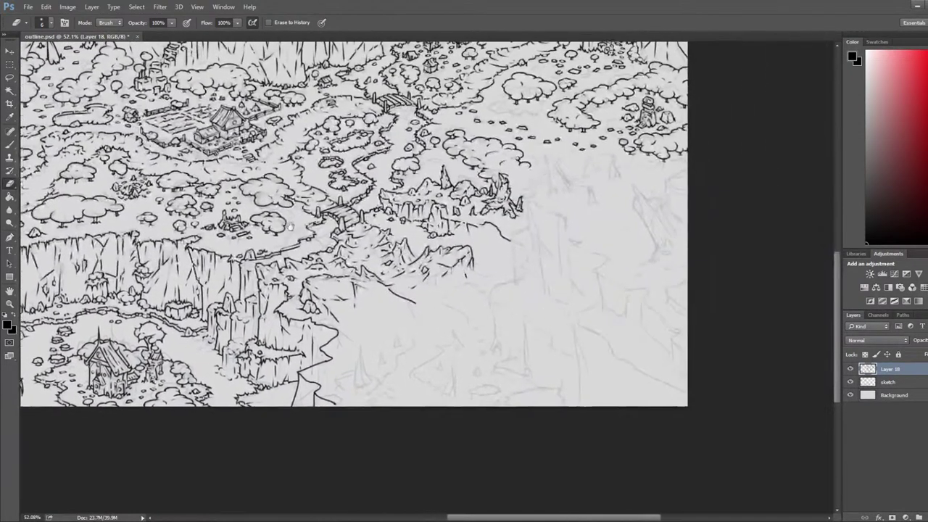
{"action": "scroll", "coordinate": [532, 190], "scroll_direction": "up", "scroll_amount": 8}
{"action": "key", "text": "alt"}
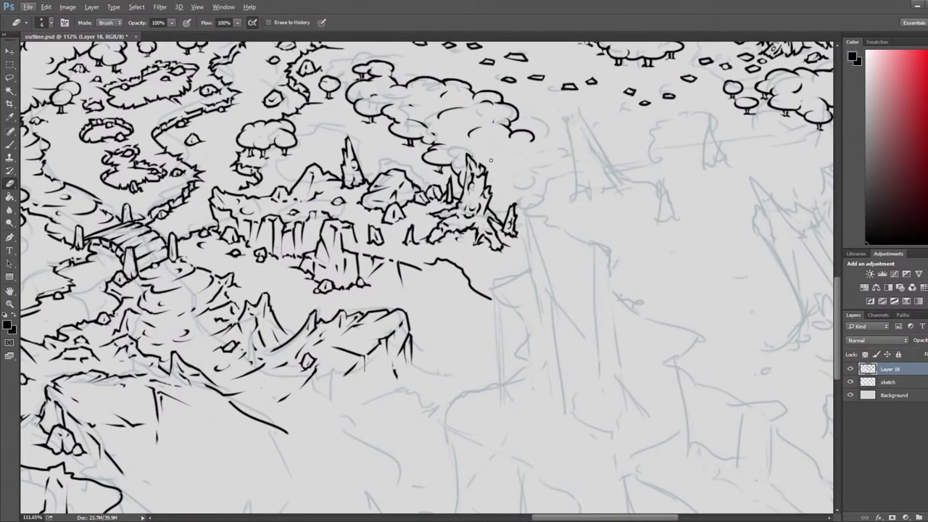
{"action": "key", "text": "alt"}
{"action": "key", "text": "b"}
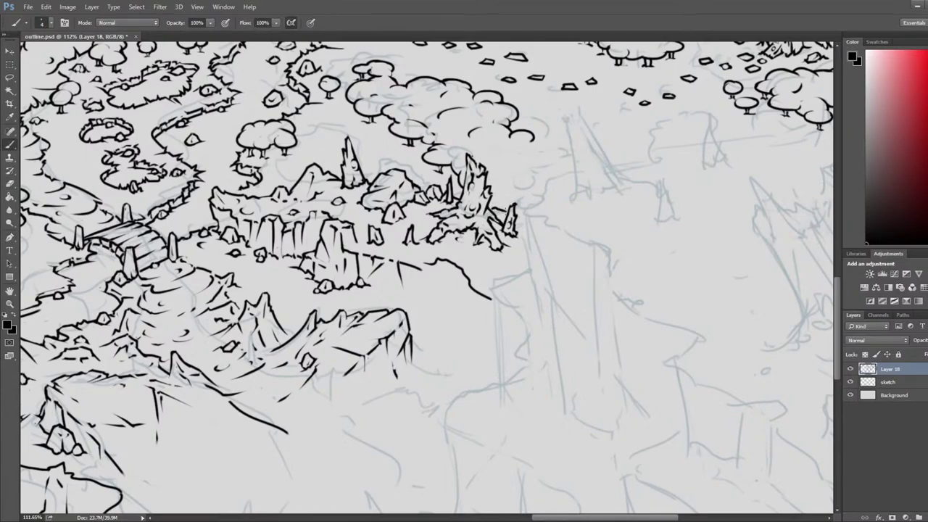
{"action": "key", "text": "e"}
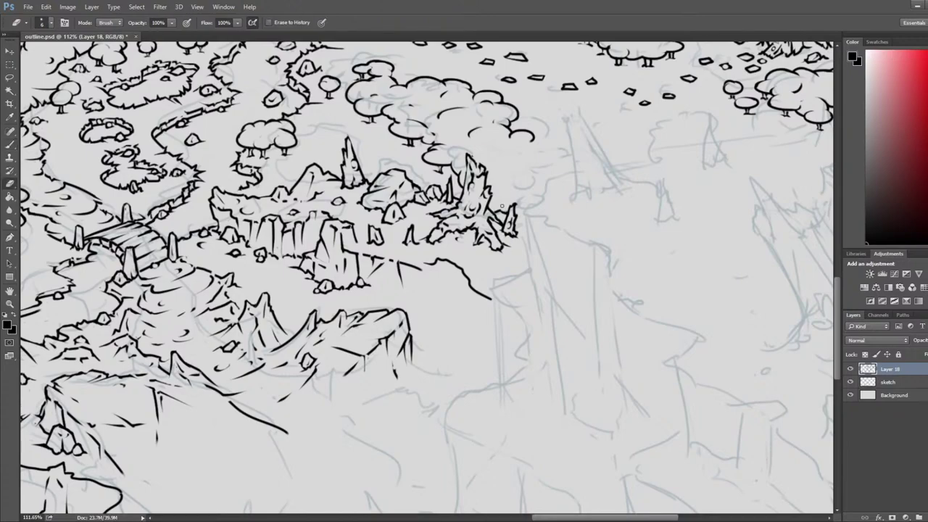
{"action": "key", "text": "b"}
{"action": "left_click", "coordinate": [521, 188], "text": "shift"}
{"action": "mouse_move", "coordinate": [521, 190]}
{"action": "left_mouse_down"}
{"action": "mouse_move", "coordinate": [556, 201]}
{"action": "mouse_move", "coordinate": [527, 212]}
{"action": "mouse_move", "coordinate": [526, 187]}
{"action": "mouse_move", "coordinate": [596, 224]}
{"action": "left_mouse_up"}
{"action": "key", "text": "ctrl+z"}
{"action": "key", "text": "ctrl+z"}
{"action": "key", "text": "ctrl+z"}
Step: Ink two edge lines spreading from a single point beside the spiky rocks to start a new cliff
{"action": "key", "text": "e"}
{"action": "key", "text": "b"}
{"action": "mouse_move", "coordinate": [535, 204]}
{"action": "left_mouse_down"}
{"action": "mouse_move", "coordinate": [541, 220]}
{"action": "mouse_move", "coordinate": [530, 193]}
{"action": "mouse_move", "coordinate": [552, 180]}
{"action": "mouse_move", "coordinate": [532, 189]}
{"action": "mouse_move", "coordinate": [557, 189]}
{"action": "mouse_move", "coordinate": [540, 196]}
{"action": "left_mouse_up"}
{"action": "key", "text": "ctrl+alt+z"}
{"action": "key", "text": "ctrl+alt+z"}
{"action": "key", "text": "e"}
{"action": "key", "text": "b"}
{"action": "key", "text": "e"}
{"action": "key", "text": "b"}
{"action": "key", "text": "e"}
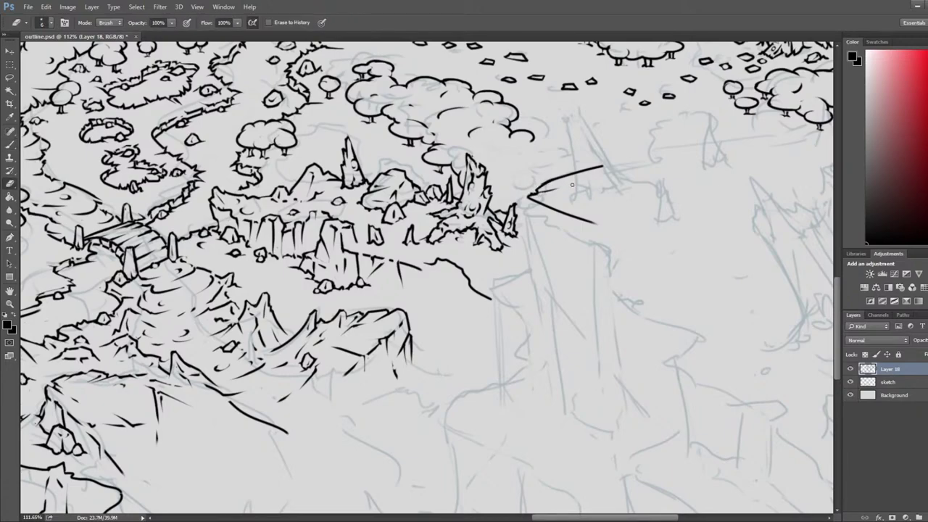
Step: Ink a steep edge line down from the new cliff's tip and break up the middle edge with a short stroke
{"action": "key", "text": "b"}
{"action": "left_click_drag", "start_coordinate": [529, 196], "coordinate": [550, 262]}
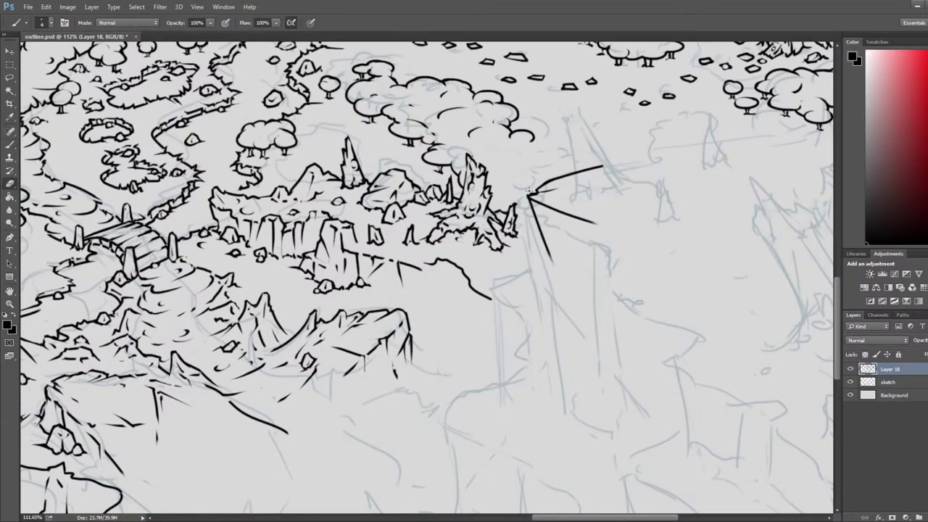
{"action": "key", "text": "e"}
{"action": "key", "text": "b"}
{"action": "left_click_drag", "start_coordinate": [548, 209], "coordinate": [549, 217]}
{"action": "key", "text": "e"}
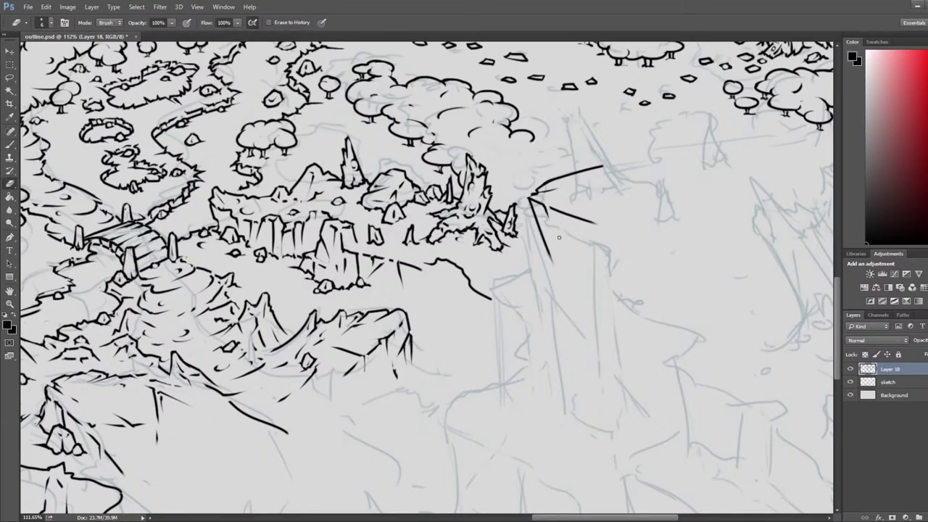
Step: Add short crack strokes along the new cliff's steep edge and taper them with the eraser
{"action": "key", "text": "b"}
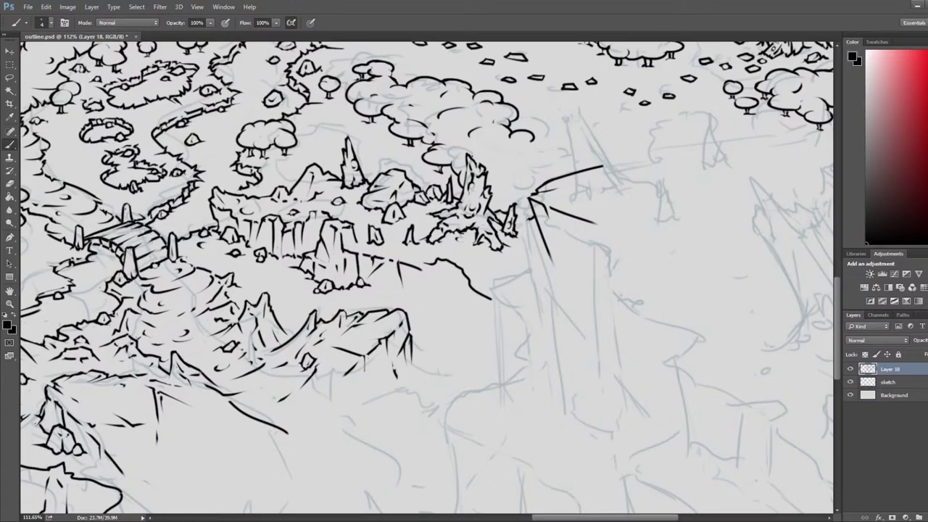
{"action": "key", "text": "e"}
{"action": "key", "text": "b"}
{"action": "mouse_move", "coordinate": [532, 208]}
{"action": "left_mouse_down"}
{"action": "mouse_move", "coordinate": [529, 232]}
{"action": "mouse_move", "coordinate": [529, 211]}
{"action": "mouse_move", "coordinate": [533, 243]}
{"action": "mouse_move", "coordinate": [534, 218]}
{"action": "left_mouse_up"}
{"action": "key", "text": "e"}
{"action": "key", "text": "b"}
{"action": "key", "text": "e"}
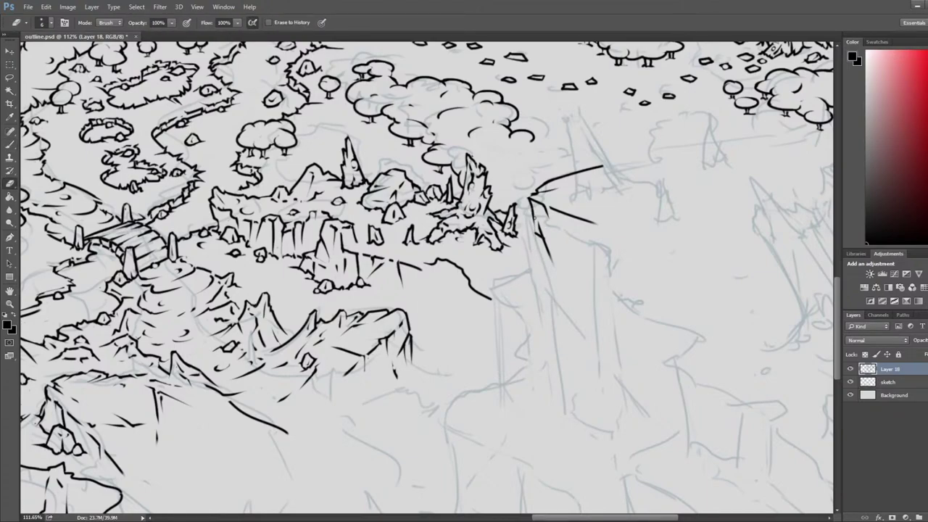
{"action": "key", "text": "b"}
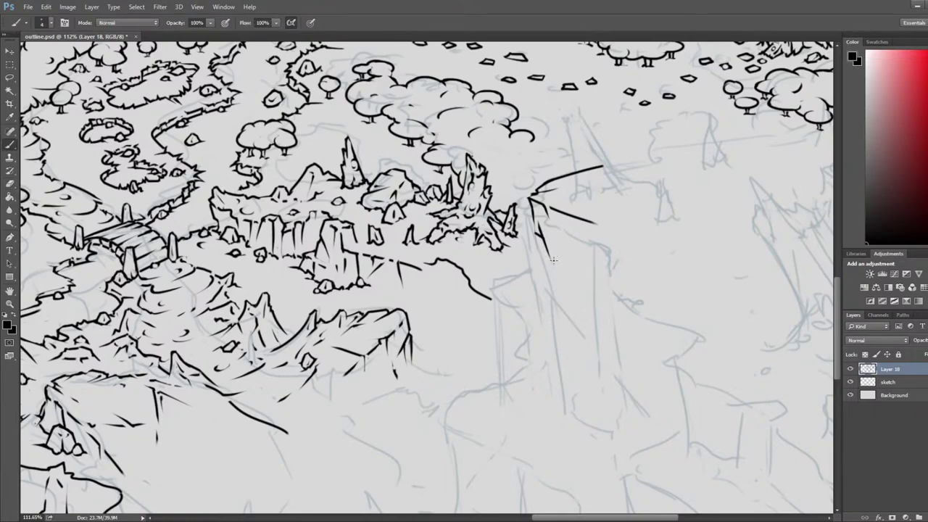
Step: Extend the new cliff's lower edge with a diagonal and a short upright line, and flip the canvas horizontally
{"action": "key", "text": "e"}
{"action": "mouse_move", "coordinate": [548, 253]}
{"action": "left_mouse_down"}
{"action": "mouse_move", "coordinate": [585, 271]}
{"action": "mouse_move", "coordinate": [570, 267]}
{"action": "mouse_move", "coordinate": [579, 267]}
{"action": "left_mouse_up"}
{"action": "key", "text": "b"}
{"action": "key", "text": "e"}
{"action": "mouse_move", "coordinate": [587, 229]}
{"action": "left_mouse_down"}
{"action": "mouse_move", "coordinate": [578, 252]}
{"action": "mouse_move", "coordinate": [574, 230]}
{"action": "left_mouse_up"}
{"action": "scroll", "coordinate": [575, 221], "scroll_direction": "down", "scroll_amount": 9}
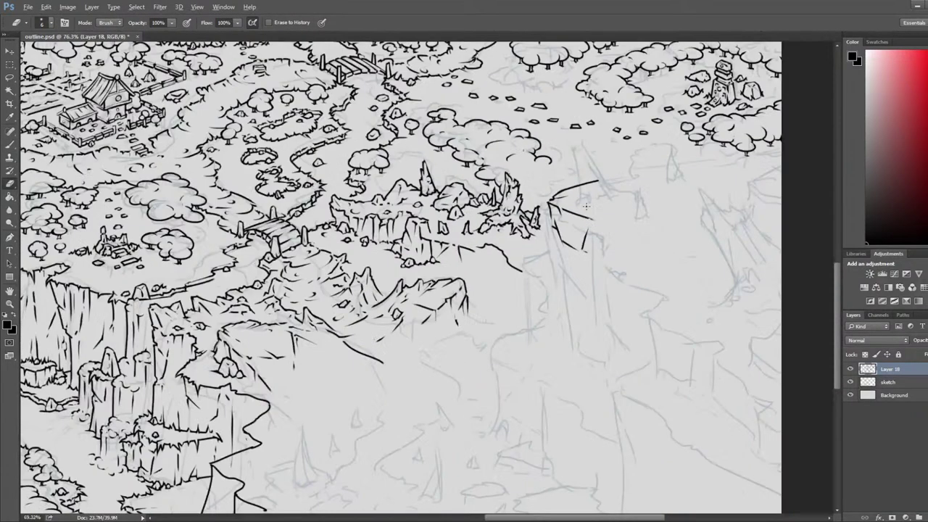
{"action": "key", "text": "ctrl+shift+h"}
{"action": "mouse_move", "coordinate": [44, 181]}
{"action": "left_mouse_down"}
{"action": "mouse_move", "coordinate": [446, 187]}
{"action": "mouse_move", "coordinate": [479, 211]}
{"action": "left_mouse_up"}
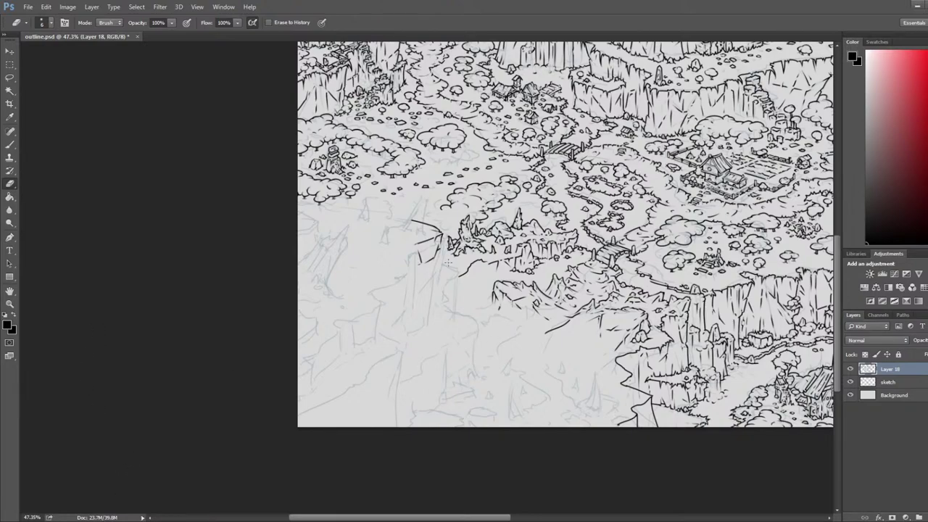
Step: Ink the first sloping outline of a rounded rock over the sketch beyond the new cliff, redoing the first stroke
{"action": "scroll", "coordinate": [438, 226], "scroll_direction": "up", "scroll_amount": 12}
{"action": "mouse_move", "coordinate": [295, 187]}
{"action": "left_mouse_down"}
{"action": "mouse_move", "coordinate": [371, 226]}
{"action": "mouse_move", "coordinate": [411, 190]}
{"action": "mouse_move", "coordinate": [473, 177]}
{"action": "mouse_move", "coordinate": [510, 246]}
{"action": "left_mouse_up"}
{"action": "key", "text": "b"}
{"action": "key", "text": "ctrl+z"}
{"action": "key", "text": "e"}
{"action": "key", "text": "b"}
{"action": "mouse_move", "coordinate": [452, 177]}
{"action": "left_mouse_down"}
{"action": "mouse_move", "coordinate": [454, 187]}
{"action": "mouse_move", "coordinate": [488, 189]}
{"action": "mouse_move", "coordinate": [469, 179]}
{"action": "mouse_move", "coordinate": [478, 222]}
{"action": "mouse_move", "coordinate": [490, 192]}
{"action": "mouse_move", "coordinate": [480, 205]}
{"action": "mouse_move", "coordinate": [471, 200]}
{"action": "mouse_move", "coordinate": [531, 266]}
{"action": "mouse_move", "coordinate": [515, 245]}
{"action": "mouse_move", "coordinate": [475, 252]}
{"action": "left_mouse_up"}
Step: Complete the rounded rock's angular outline with a notched shoulder and a small adjoining rock, cleaning the corners with the eraser
{"action": "key", "text": "e"}
{"action": "key", "text": "b"}
{"action": "key", "text": "e"}
{"action": "key", "text": "b"}
{"action": "key", "text": "e"}
{"action": "key", "text": "b"}
{"action": "key", "text": "e"}
{"action": "key", "text": "b"}
{"action": "key", "text": "e"}
{"action": "key", "text": "b"}
{"action": "key", "text": "e"}
{"action": "key", "text": "b"}
{"action": "key", "text": "e"}
{"action": "key", "text": "b"}
{"action": "key", "text": "e"}
{"action": "key", "text": "b"}
{"action": "key", "text": "e"}
Step: Ink diagonal ledge lines running down from the small adjoining rock and taper their ends with the eraser
{"action": "mouse_move", "coordinate": [530, 267]}
{"action": "left_mouse_down"}
{"action": "mouse_move", "coordinate": [510, 236]}
{"action": "mouse_move", "coordinate": [531, 238]}
{"action": "mouse_move", "coordinate": [511, 230]}
{"action": "mouse_move", "coordinate": [536, 235]}
{"action": "mouse_move", "coordinate": [547, 255]}
{"action": "mouse_move", "coordinate": [444, 287]}
{"action": "left_mouse_up"}
{"action": "key", "text": "b"}
{"action": "key", "text": "e"}
{"action": "key", "text": "e"}
{"action": "key", "text": "b"}
{"action": "key", "text": "e"}
{"action": "key", "text": "b"}
{"action": "key", "text": "e"}
{"action": "left_click_drag", "start_coordinate": [500, 265], "coordinate": [448, 282]}
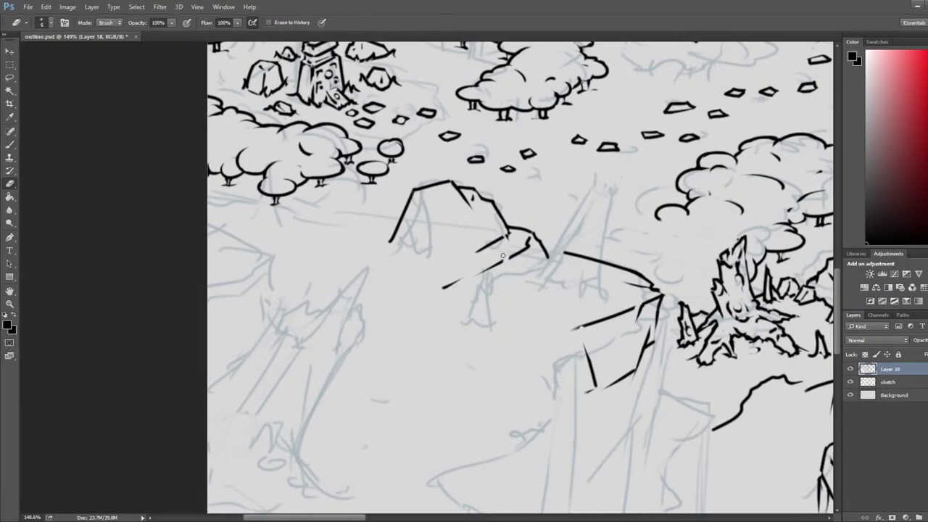
Step: Flip the canvas horizontally and return to the new cliff and rounded rock
{"action": "scroll", "coordinate": [504, 256], "scroll_direction": "up", "scroll_amount": 10}
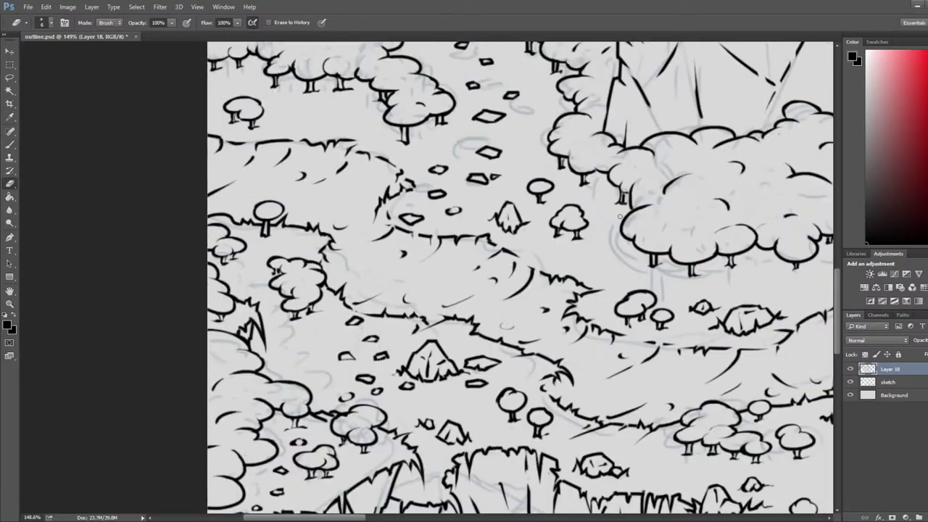
{"action": "left_click_drag", "start_coordinate": [677, 205], "coordinate": [323, 263]}
{"action": "left_click_drag", "start_coordinate": [674, 225], "coordinate": [334, 239]}
{"action": "left_click_drag", "start_coordinate": [695, 188], "coordinate": [290, 221]}
{"action": "left_click_drag", "start_coordinate": [695, 188], "coordinate": [274, 251]}
{"action": "left_click_drag", "start_coordinate": [638, 217], "coordinate": [289, 259]}
{"action": "left_click_drag", "start_coordinate": [149, 502], "coordinate": [476, 196]}
{"action": "scroll", "coordinate": [476, 195], "scroll_direction": "right", "scroll_amount": 6}
{"action": "scroll", "coordinate": [476, 195], "scroll_direction": "up", "scroll_amount": 1}
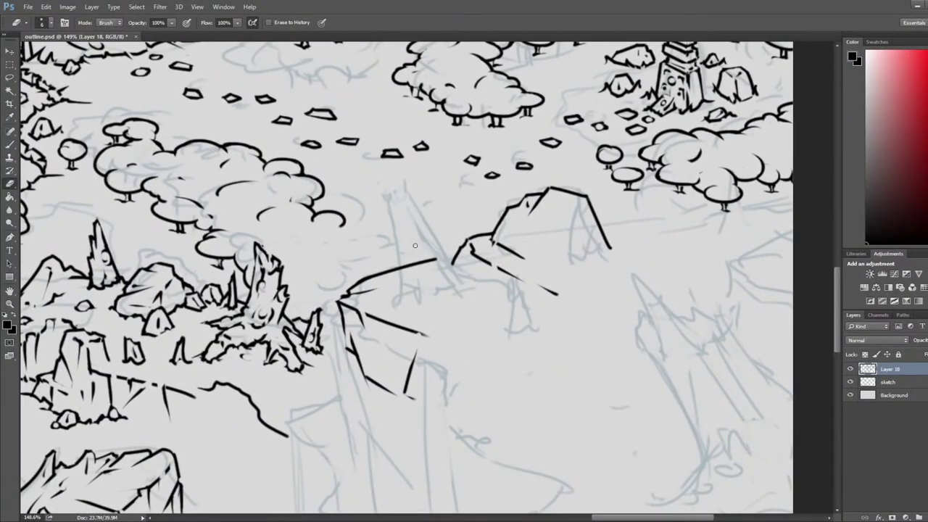
Step: Ink two long edges diverging from the tip of a tall pointed rock on the cliff's upper edge, undoing the rejected strokes
{"action": "key", "text": "b"}
{"action": "left_click_drag", "start_coordinate": [462, 293], "coordinate": [398, 198]}
{"action": "mouse_move", "coordinate": [410, 304]}
{"action": "left_mouse_down"}
{"action": "mouse_move", "coordinate": [389, 207]}
{"action": "mouse_move", "coordinate": [467, 316]}
{"action": "left_mouse_up"}
{"action": "key", "text": "ctrl+alt+z"}
{"action": "key", "text": "ctrl+alt+z"}
{"action": "mouse_move", "coordinate": [419, 195]}
{"action": "left_mouse_down"}
{"action": "mouse_move", "coordinate": [385, 199]}
{"action": "mouse_move", "coordinate": [402, 305]}
{"action": "left_mouse_up"}
Step: Shape the tall pointed rock's tip and outer edge with short strokes and the eraser
{"action": "key", "text": "e"}
{"action": "mouse_move", "coordinate": [384, 205]}
{"action": "left_mouse_down"}
{"action": "mouse_move", "coordinate": [387, 223]}
{"action": "mouse_move", "coordinate": [387, 196]}
{"action": "mouse_move", "coordinate": [397, 219]}
{"action": "left_mouse_up"}
{"action": "key", "text": "b"}
{"action": "key", "text": "e"}
{"action": "key", "text": "b"}
{"action": "key", "text": "e"}
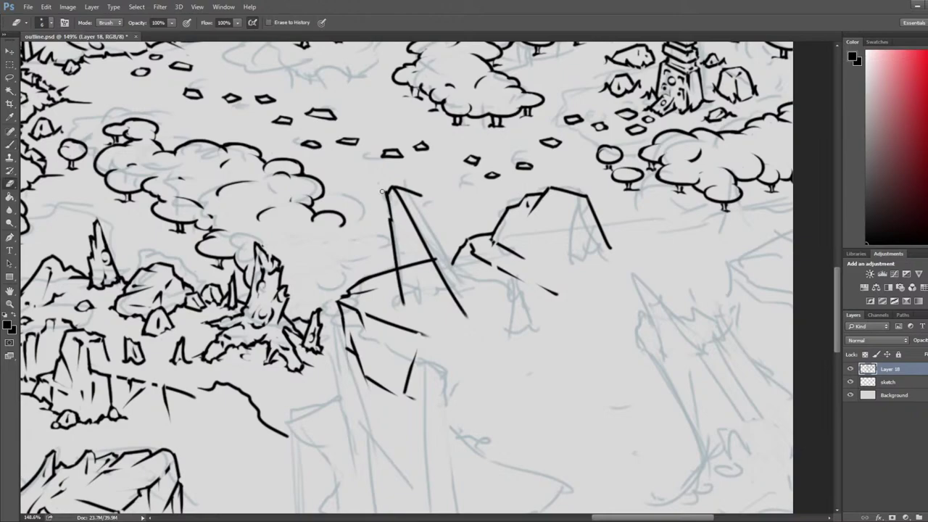
Step: Erase the cliff line crossing the tall pointed rock, and thin and break up the rock's middle edge
{"action": "left_click_drag", "start_coordinate": [407, 265], "coordinate": [437, 261]}
{"action": "left_click_drag", "start_coordinate": [406, 204], "coordinate": [424, 242]}
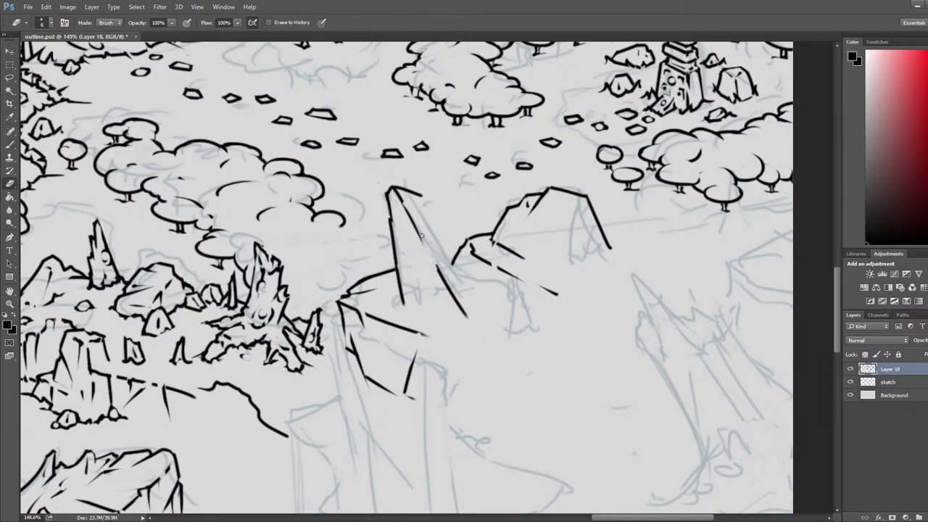
{"action": "mouse_move", "coordinate": [398, 195]}
{"action": "left_mouse_down"}
{"action": "mouse_move", "coordinate": [431, 254]}
{"action": "mouse_move", "coordinate": [424, 238]}
{"action": "left_mouse_up"}
{"action": "key", "text": "b"}
{"action": "key", "text": "e"}
{"action": "key", "text": "b"}
{"action": "key", "text": "e"}
Step: Ink the tall rock's outer slope from tip to base, redoing the first attempt, and clear the small rock's overlapping lines
{"action": "left_click_drag", "start_coordinate": [411, 191], "coordinate": [533, 311]}
{"action": "key", "text": "b"}
{"action": "key", "text": "ctrl+z"}
{"action": "mouse_move", "coordinate": [436, 229]}
{"action": "left_mouse_down"}
{"action": "mouse_move", "coordinate": [467, 230]}
{"action": "mouse_move", "coordinate": [439, 232]}
{"action": "mouse_move", "coordinate": [544, 318]}
{"action": "left_mouse_up"}
{"action": "key", "text": "e"}
{"action": "key", "text": "b"}
{"action": "key", "text": "e"}
{"action": "mouse_move", "coordinate": [449, 225]}
{"action": "left_mouse_down"}
{"action": "mouse_move", "coordinate": [508, 287]}
{"action": "mouse_move", "coordinate": [481, 259]}
{"action": "mouse_move", "coordinate": [452, 263]}
{"action": "mouse_move", "coordinate": [457, 250]}
{"action": "left_mouse_up"}
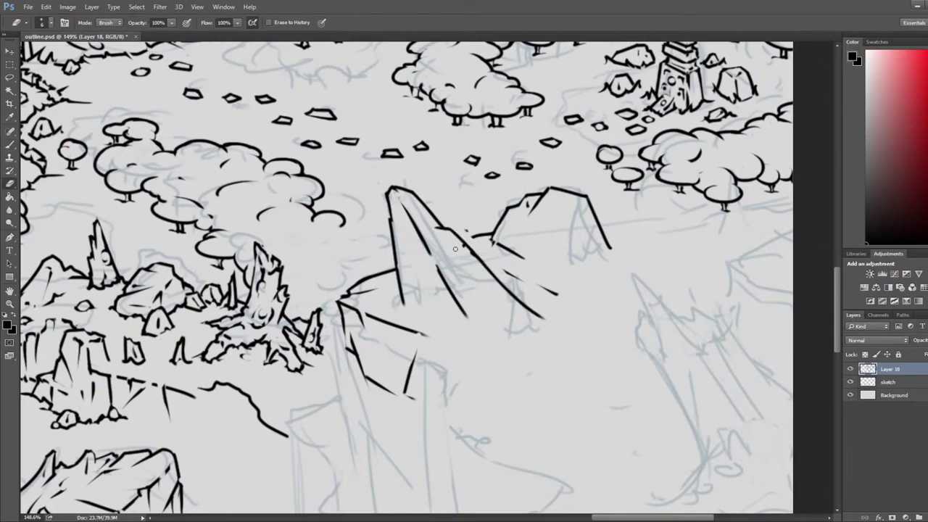
Step: Shorten and taper the lower end of the tall rock's outer slope with the eraser
{"action": "mouse_move", "coordinate": [503, 287]}
{"action": "left_mouse_down"}
{"action": "mouse_move", "coordinate": [474, 256]}
{"action": "mouse_move", "coordinate": [492, 269]}
{"action": "left_mouse_up"}
{"action": "key", "text": "b"}
{"action": "key", "text": "e"}
{"action": "mouse_move", "coordinate": [458, 233]}
{"action": "left_mouse_down"}
{"action": "mouse_move", "coordinate": [519, 287]}
{"action": "mouse_move", "coordinate": [476, 244]}
{"action": "mouse_move", "coordinate": [511, 292]}
{"action": "left_mouse_up"}
{"action": "left_click_drag", "start_coordinate": [452, 229], "coordinate": [507, 288]}
{"action": "key", "text": "b"}
{"action": "key", "text": "e"}
{"action": "mouse_move", "coordinate": [470, 265]}
{"action": "left_mouse_down"}
{"action": "mouse_move", "coordinate": [464, 239]}
{"action": "mouse_move", "coordinate": [527, 308]}
{"action": "left_mouse_up"}
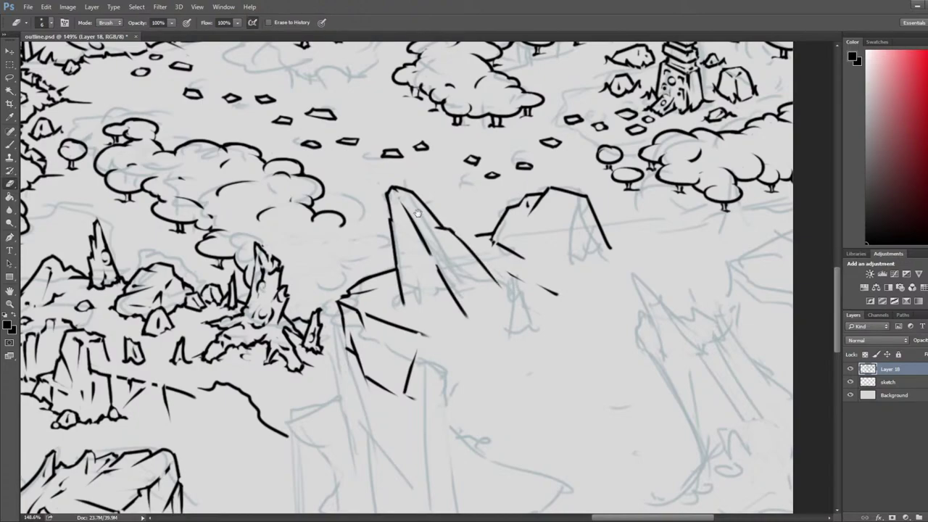
Step: Ink a notch and a short crack along the tall rock's steep edge and refine them with the eraser
{"action": "left_click_drag", "start_coordinate": [422, 232], "coordinate": [504, 200]}
{"action": "key", "text": "b"}
{"action": "key", "text": "e"}
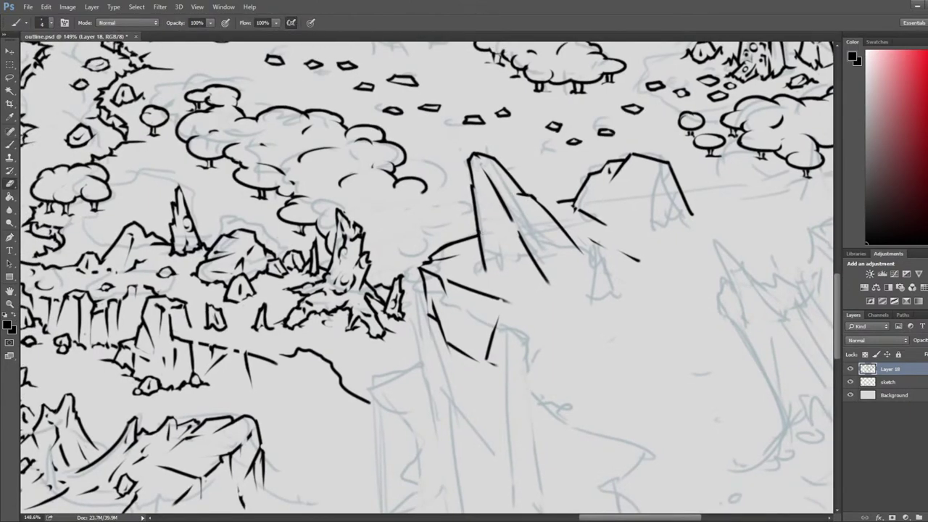
{"action": "mouse_move", "coordinate": [476, 228]}
{"action": "left_mouse_down"}
{"action": "mouse_move", "coordinate": [491, 187]}
{"action": "mouse_move", "coordinate": [490, 207]}
{"action": "mouse_move", "coordinate": [478, 210]}
{"action": "mouse_move", "coordinate": [484, 190]}
{"action": "left_mouse_up"}
{"action": "key", "text": "b"}
{"action": "key", "text": "e"}
{"action": "key", "text": "b"}
{"action": "key", "text": "e"}
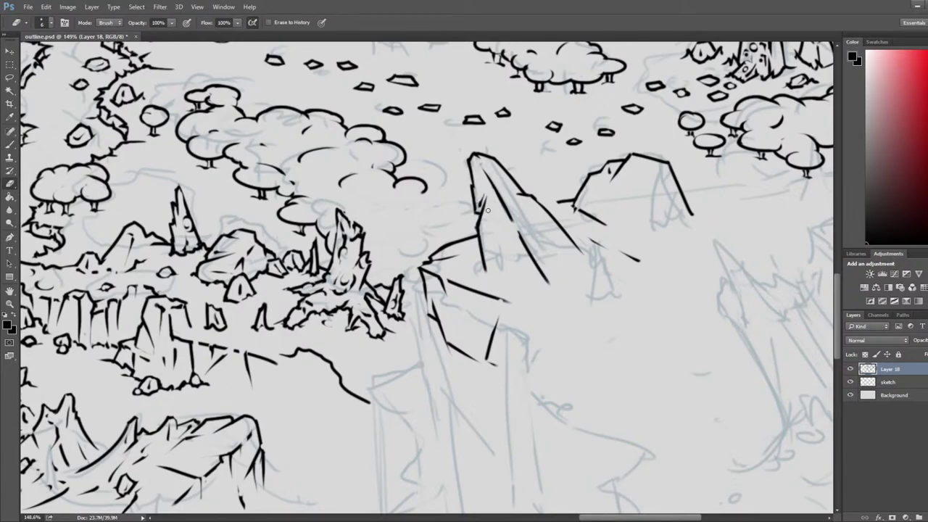
Step: Ink a small faceted boulder at the foot of the tall rock and sharpen its lines with the eraser
{"action": "key", "text": "b"}
{"action": "mouse_move", "coordinate": [463, 271]}
{"action": "left_mouse_down"}
{"action": "mouse_move", "coordinate": [493, 242]}
{"action": "mouse_move", "coordinate": [509, 264]}
{"action": "mouse_move", "coordinate": [493, 275]}
{"action": "mouse_move", "coordinate": [506, 263]}
{"action": "mouse_move", "coordinate": [512, 273]}
{"action": "mouse_move", "coordinate": [478, 254]}
{"action": "mouse_move", "coordinate": [484, 270]}
{"action": "mouse_move", "coordinate": [464, 261]}
{"action": "mouse_move", "coordinate": [464, 271]}
{"action": "mouse_move", "coordinate": [495, 255]}
{"action": "mouse_move", "coordinate": [477, 274]}
{"action": "mouse_move", "coordinate": [492, 257]}
{"action": "left_mouse_up"}
{"action": "key", "text": "e"}
{"action": "key", "text": "b"}
{"action": "key", "text": "e"}
{"action": "key", "text": "b"}
{"action": "key", "text": "e"}
{"action": "key", "text": "b"}
{"action": "key", "text": "e"}
{"action": "key", "text": "b"}
{"action": "key", "text": "e"}
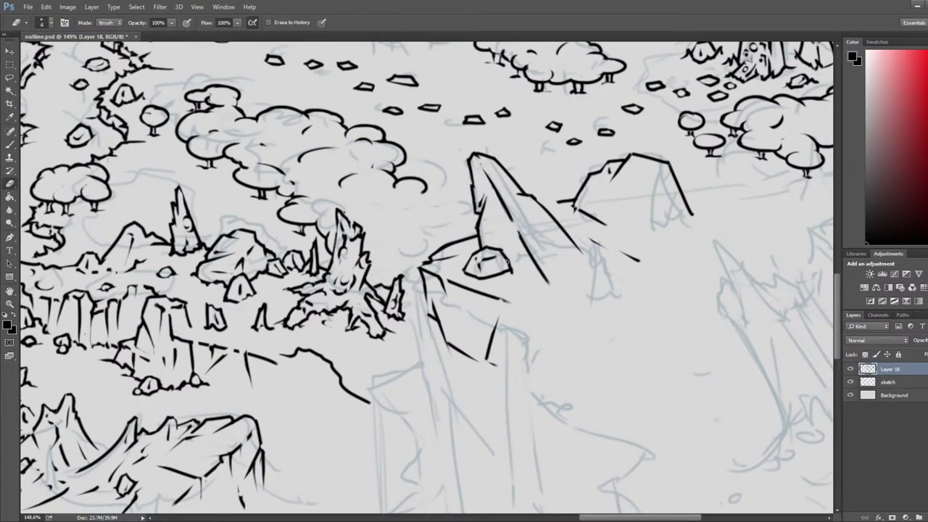
Step: Ink a smaller pointed stone beside the boulder and trim its outline with the eraser
{"action": "key", "text": "b"}
{"action": "key", "text": "e"}
{"action": "key", "text": "b"}
{"action": "mouse_move", "coordinate": [500, 278]}
{"action": "left_mouse_down"}
{"action": "mouse_move", "coordinate": [523, 284]}
{"action": "mouse_move", "coordinate": [508, 268]}
{"action": "mouse_move", "coordinate": [527, 282]}
{"action": "left_mouse_up"}
{"action": "key", "text": "e"}
{"action": "key", "text": "b"}
{"action": "key", "text": "e"}
{"action": "key", "text": "b"}
{"action": "key", "text": "e"}
{"action": "left_click_drag", "start_coordinate": [524, 284], "coordinate": [495, 282]}
{"action": "key", "text": "b"}
{"action": "key", "text": "e"}
Step: Add short detail strokes on and around the boulder and pointed stone, tapering them with the eraser
{"action": "scroll", "coordinate": [513, 249], "scroll_direction": "up", "scroll_amount": 1}
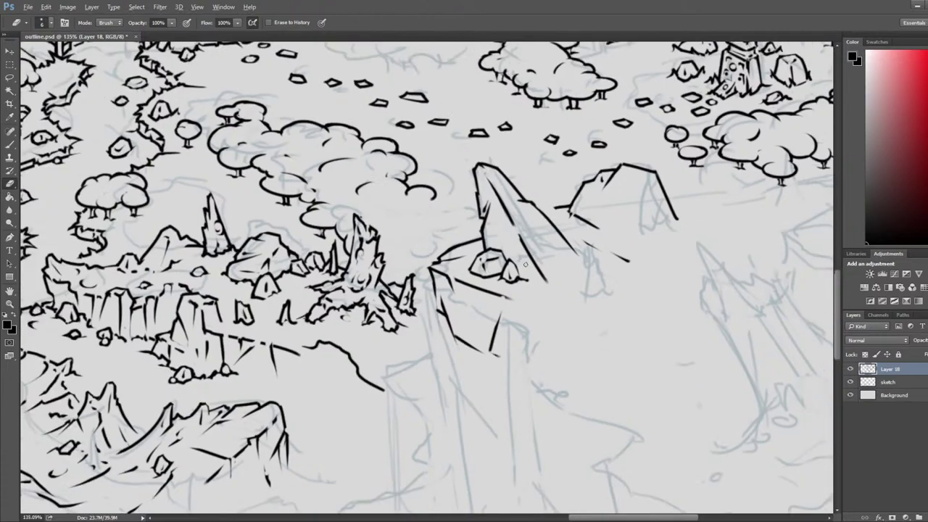
{"action": "left_click_drag", "start_coordinate": [524, 286], "coordinate": [528, 287]}
{"action": "key", "text": "b"}
{"action": "key", "text": "e"}
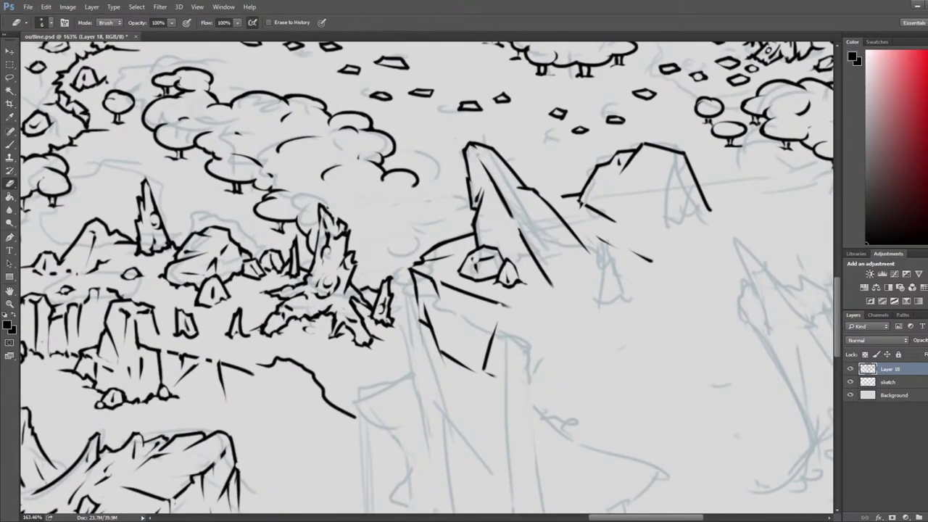
{"action": "key", "text": "b"}
{"action": "key", "text": "e"}
{"action": "key", "text": "b"}
{"action": "key", "text": "e"}
{"action": "key", "text": "e"}
{"action": "key", "text": "b"}
{"action": "key", "text": "e"}
{"action": "key", "text": "b"}
{"action": "key", "text": "e"}
{"action": "key", "text": "b"}
{"action": "key", "text": "e"}
Step: Save the document and add short facet strokes inside the tall rock's tip, tapered with the eraser
{"action": "scroll", "coordinate": [490, 258], "scroll_direction": "down", "scroll_amount": 6}
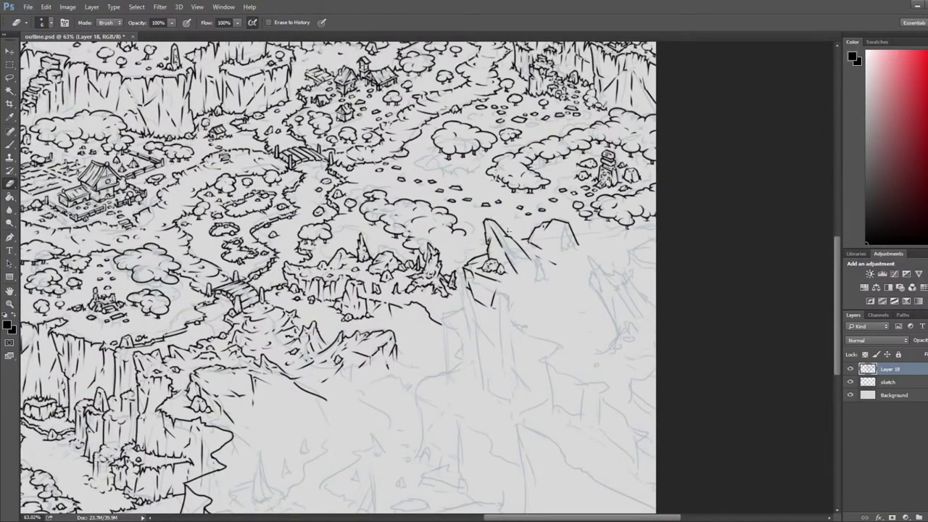
{"action": "scroll", "coordinate": [509, 225], "scroll_direction": "up", "scroll_amount": 5}
{"action": "key", "text": "b"}
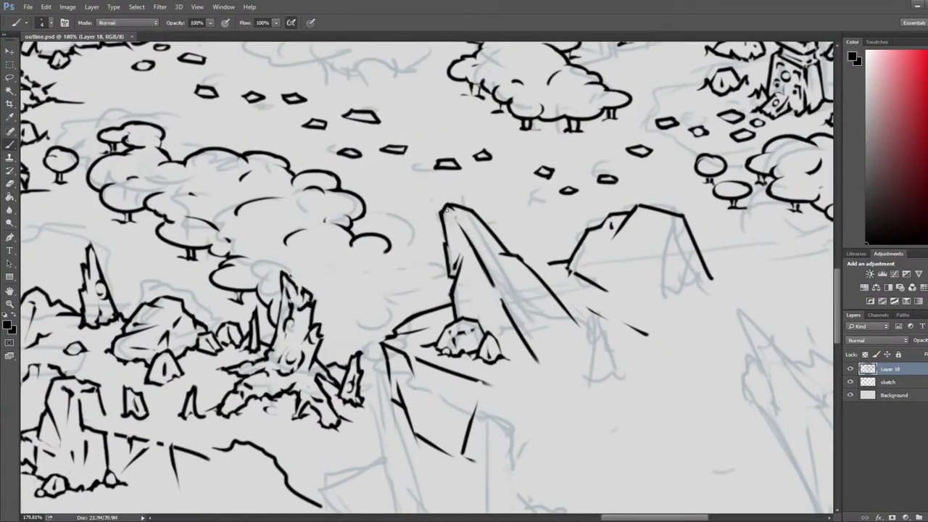
{"action": "key", "text": "e"}
{"action": "mouse_move", "coordinate": [457, 220]}
{"action": "left_mouse_down"}
{"action": "mouse_move", "coordinate": [443, 207]}
{"action": "mouse_move", "coordinate": [450, 222]}
{"action": "mouse_move", "coordinate": [453, 205]}
{"action": "mouse_move", "coordinate": [466, 236]}
{"action": "left_mouse_up"}
{"action": "key", "text": "b"}
{"action": "key", "text": "e"}
{"action": "key", "text": "b"}
{"action": "key", "text": "e"}
{"action": "key", "text": "b"}
{"action": "key", "text": "e"}
Step: Ink the small rock's steep edge where it meets the tall rock's slope, thinning the strokes with the eraser
{"action": "mouse_move", "coordinate": [533, 264]}
{"action": "left_mouse_down"}
{"action": "mouse_move", "coordinate": [480, 235]}
{"action": "mouse_move", "coordinate": [410, 211]}
{"action": "mouse_move", "coordinate": [407, 195]}
{"action": "mouse_move", "coordinate": [393, 271]}
{"action": "left_mouse_up"}
{"action": "key", "text": "b"}
{"action": "key", "text": "e"}
{"action": "left_click_drag", "start_coordinate": [396, 235], "coordinate": [389, 272]}
{"action": "key", "text": "b"}
{"action": "key", "text": "e"}
{"action": "left_click_drag", "start_coordinate": [400, 238], "coordinate": [399, 270]}
{"action": "key", "text": "b"}
{"action": "key", "text": "e"}
{"action": "left_click_drag", "start_coordinate": [408, 251], "coordinate": [397, 276]}
Step: Save the document and flip the canvas horizontally, returning to the rocks on the new cliff
{"action": "scroll", "coordinate": [385, 259], "scroll_direction": "down", "scroll_amount": 5}
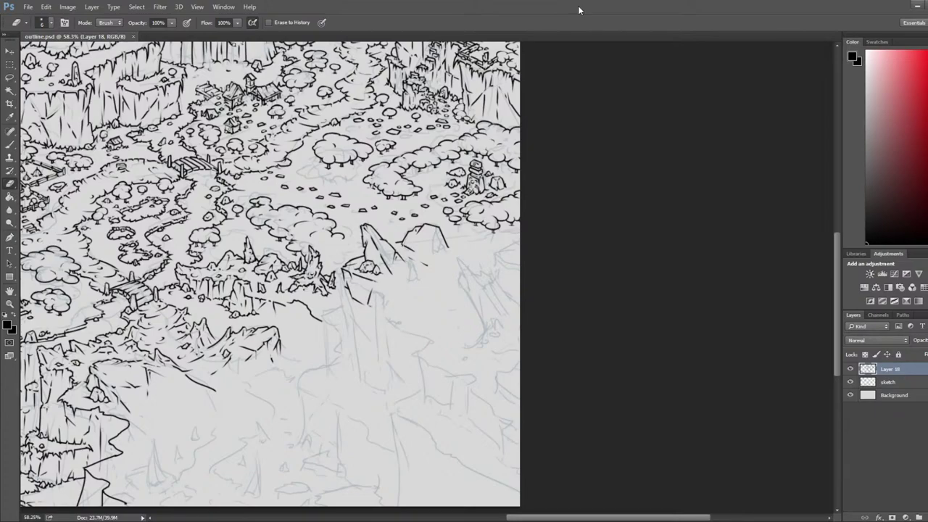
{"action": "scroll", "coordinate": [371, 250], "scroll_direction": "up", "scroll_amount": 5}
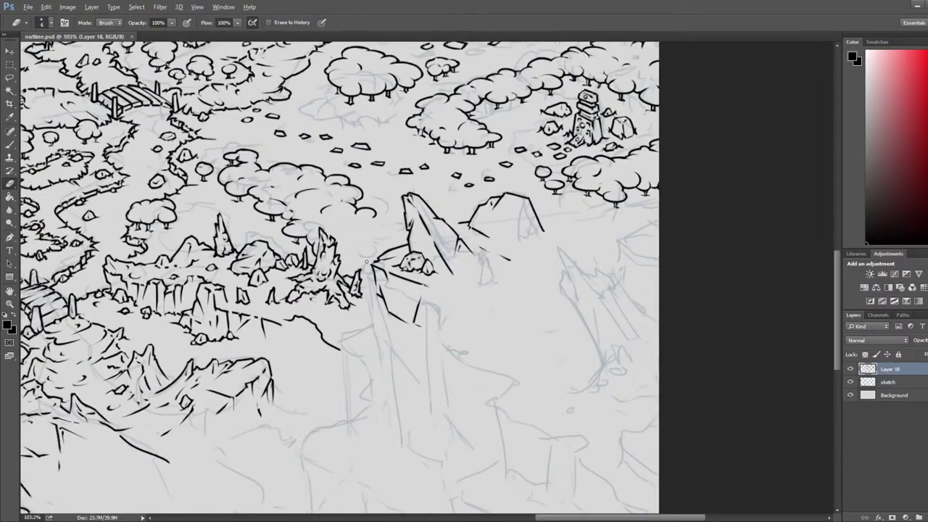
{"action": "scroll", "coordinate": [371, 251], "scroll_direction": "down", "scroll_amount": 4}
{"action": "key", "text": "ctrl+shift+h"}
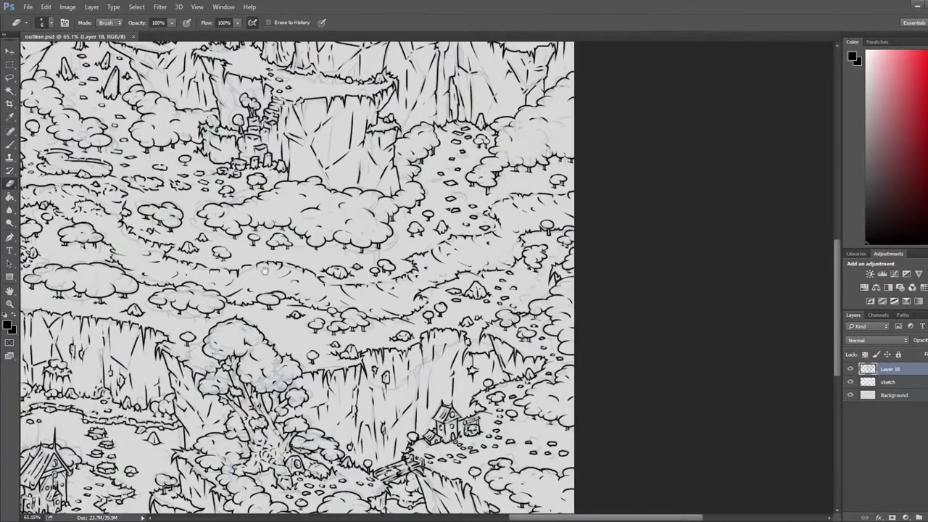
{"action": "left_click_drag", "start_coordinate": [371, 251], "coordinate": [826, 251]}
{"action": "left_click_drag", "start_coordinate": [73, 235], "coordinate": [130, 222]}
{"action": "scroll", "coordinate": [280, 253], "scroll_direction": "up", "scroll_amount": 5}
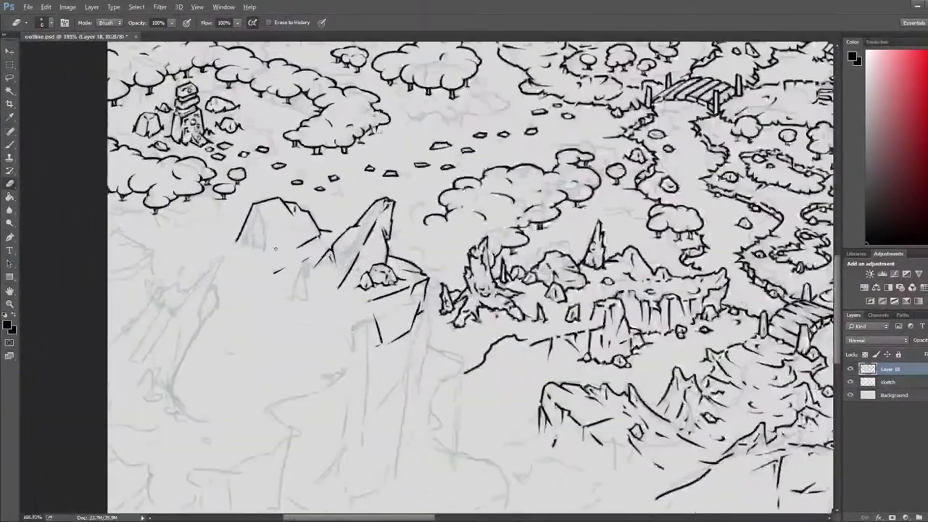
Step: Add short crack strokes to the small rock between the tall pointed rock and the rounded rock
{"action": "key", "text": "b"}
{"action": "left_click_drag", "start_coordinate": [355, 223], "coordinate": [361, 245]}
{"action": "mouse_move", "coordinate": [359, 233]}
{"action": "left_mouse_down"}
{"action": "mouse_move", "coordinate": [339, 246]}
{"action": "mouse_move", "coordinate": [359, 242]}
{"action": "left_mouse_up"}
{"action": "key", "text": "e"}
{"action": "key", "text": "b"}
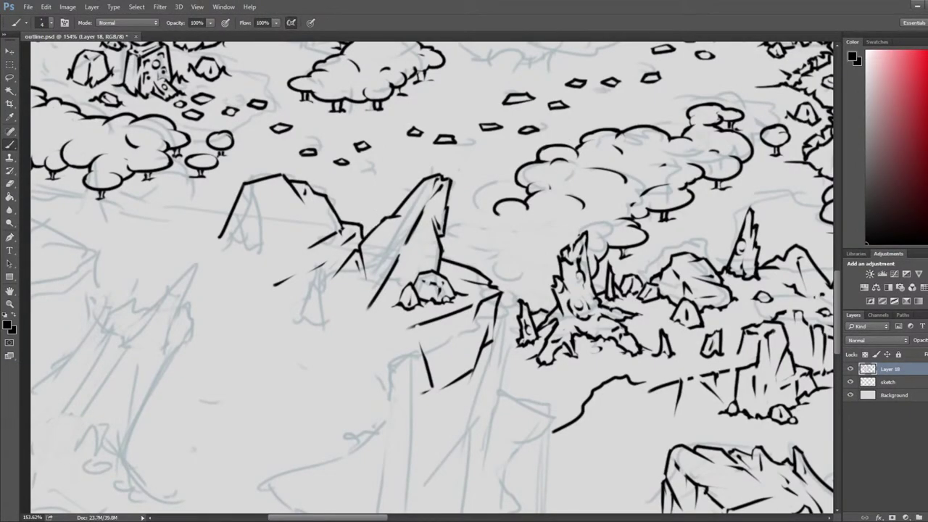
{"action": "key", "text": "e"}
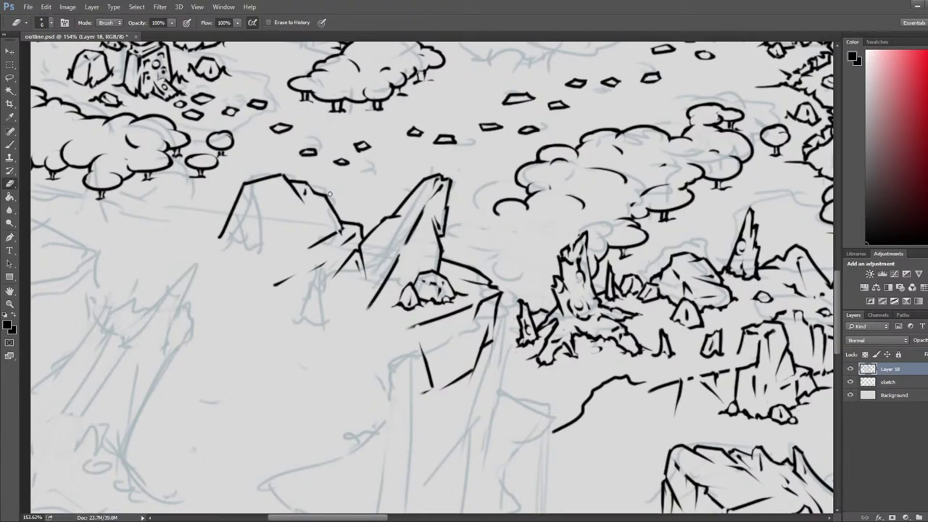
Step: Roughen the rounded rock's outer slope with a notch and start outlining the angular boulder at its foot, cleaning strokes with the eraser
{"action": "key", "text": "b"}
{"action": "mouse_move", "coordinate": [232, 198]}
{"action": "left_mouse_down"}
{"action": "mouse_move", "coordinate": [251, 242]}
{"action": "mouse_move", "coordinate": [249, 194]}
{"action": "mouse_move", "coordinate": [254, 245]}
{"action": "mouse_move", "coordinate": [255, 235]}
{"action": "mouse_move", "coordinate": [255, 243]}
{"action": "mouse_move", "coordinate": [324, 251]}
{"action": "mouse_move", "coordinate": [316, 227]}
{"action": "mouse_move", "coordinate": [308, 250]}
{"action": "mouse_move", "coordinate": [313, 226]}
{"action": "mouse_move", "coordinate": [282, 237]}
{"action": "mouse_move", "coordinate": [275, 258]}
{"action": "mouse_move", "coordinate": [314, 233]}
{"action": "mouse_move", "coordinate": [287, 262]}
{"action": "mouse_move", "coordinate": [278, 251]}
{"action": "mouse_move", "coordinate": [281, 268]}
{"action": "mouse_move", "coordinate": [280, 248]}
{"action": "mouse_move", "coordinate": [300, 266]}
{"action": "mouse_move", "coordinate": [300, 250]}
{"action": "left_mouse_up"}
{"action": "key", "text": "b"}
{"action": "key", "text": "e"}
{"action": "key", "text": "b"}
{"action": "key", "text": "e"}
{"action": "key", "text": "b"}
{"action": "key", "text": "e"}
{"action": "key", "text": "b"}
{"action": "key", "text": "e"}
{"action": "key", "text": "b"}
{"action": "key", "text": "e"}
{"action": "key", "text": "b"}
{"action": "key", "text": "e"}
{"action": "key", "text": "b"}
{"action": "key", "text": "e"}
{"action": "key", "text": "b"}
{"action": "key", "text": "e"}
{"action": "key", "text": "b"}
{"action": "key", "text": "e"}
Step: Ink the boulder's facets and base and add a small round stone beside it, tapering the ground strokes with the eraser
{"action": "key", "text": "e"}
{"action": "key", "text": "b"}
{"action": "key", "text": "e"}
{"action": "key", "text": "b"}
{"action": "key", "text": "e"}
{"action": "key", "text": "b"}
{"action": "key", "text": "e"}
{"action": "key", "text": "b"}
{"action": "key", "text": "e"}
{"action": "key", "text": "b"}
{"action": "key", "text": "e"}
{"action": "left_click_drag", "start_coordinate": [291, 262], "coordinate": [319, 253]}
{"action": "key", "text": "b"}
{"action": "key", "text": "e"}
{"action": "mouse_move", "coordinate": [320, 255]}
{"action": "left_mouse_down"}
{"action": "mouse_move", "coordinate": [290, 268]}
{"action": "mouse_move", "coordinate": [313, 265]}
{"action": "mouse_move", "coordinate": [303, 266]}
{"action": "left_mouse_up"}
{"action": "key", "text": "b"}
{"action": "key", "text": "e"}
{"action": "key", "text": "b"}
{"action": "key", "text": "e"}
{"action": "key", "text": "b"}
{"action": "key", "text": "e"}
{"action": "key", "text": "b"}
{"action": "key", "text": "e"}
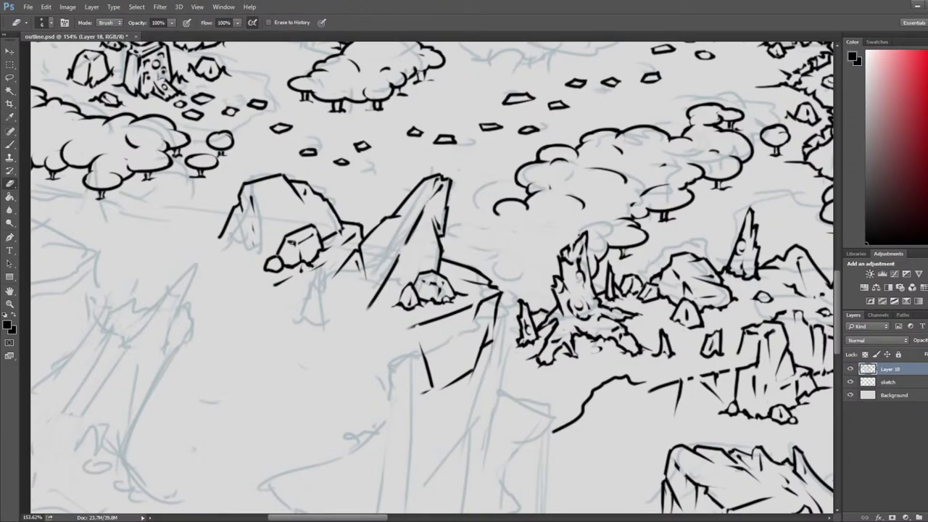
Step: Ink long crack strokes running down from the rounded rock's top edge, tapering their ends with the eraser
{"action": "key", "text": "b"}
{"action": "key", "text": "e"}
{"action": "key", "text": "b"}
{"action": "left_click_drag", "start_coordinate": [257, 180], "coordinate": [286, 233]}
{"action": "key", "text": "ctrl+z"}
{"action": "left_click_drag", "start_coordinate": [258, 180], "coordinate": [286, 219]}
{"action": "key", "text": "e"}
{"action": "key", "text": "b"}
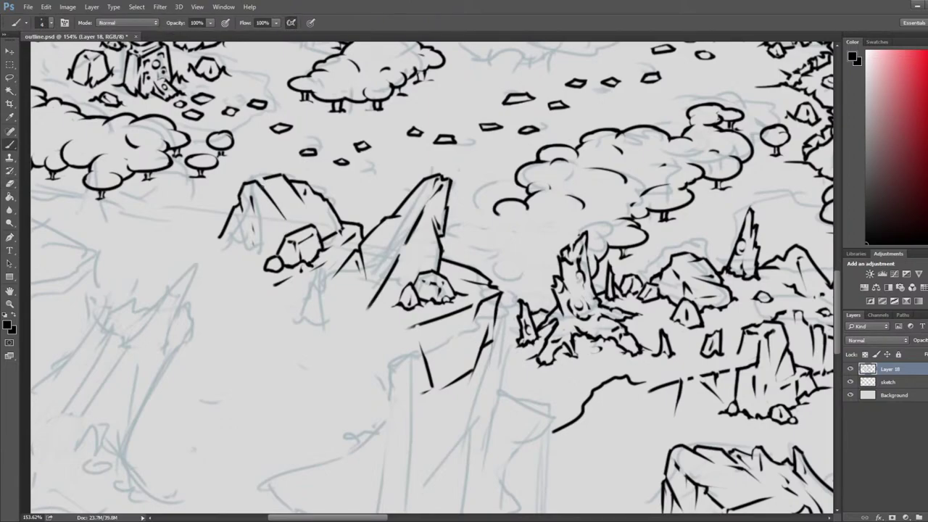
{"action": "key", "text": "e"}
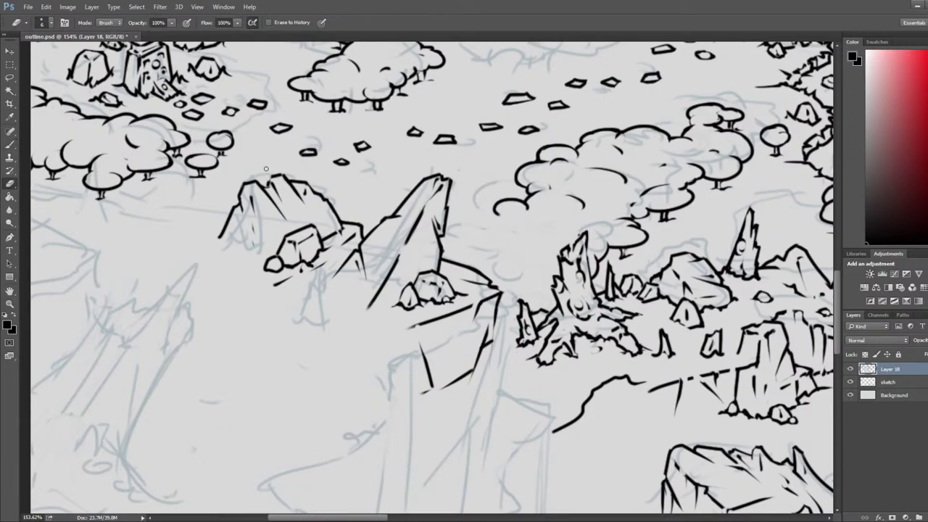
{"action": "key", "text": "b"}
{"action": "key", "text": "e"}
Step: Save the document, flip the canvas back horizontally and return to the rocks on the new cliff
{"action": "scroll", "coordinate": [251, 366], "scroll_direction": "down", "scroll_amount": 5}
{"action": "key", "text": "ctrl+s"}
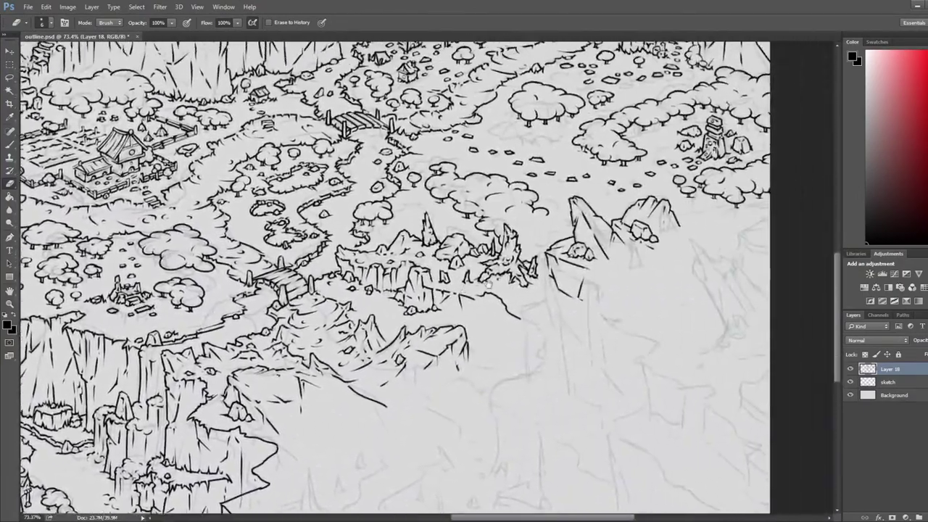
{"action": "left_click_drag", "start_coordinate": [487, 285], "coordinate": [404, 251]}
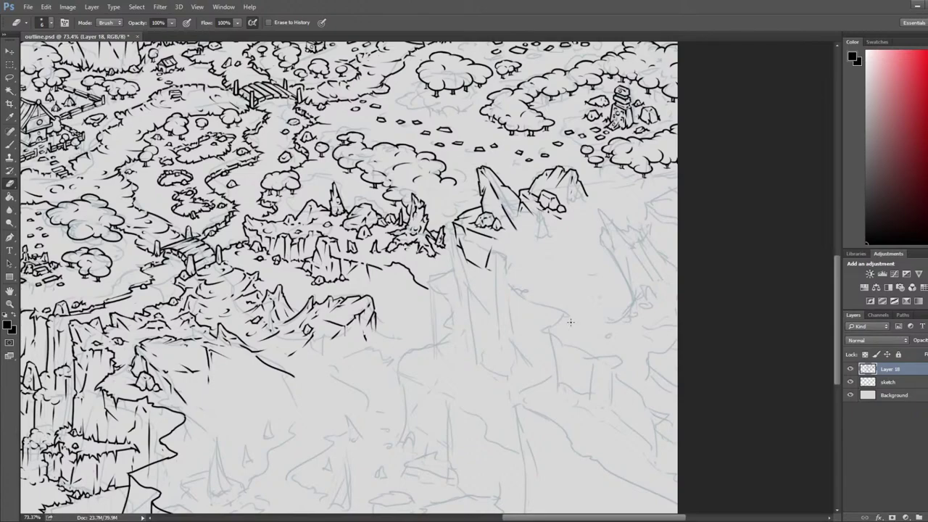
{"action": "scroll", "coordinate": [638, 195], "scroll_direction": "up", "scroll_amount": 9}
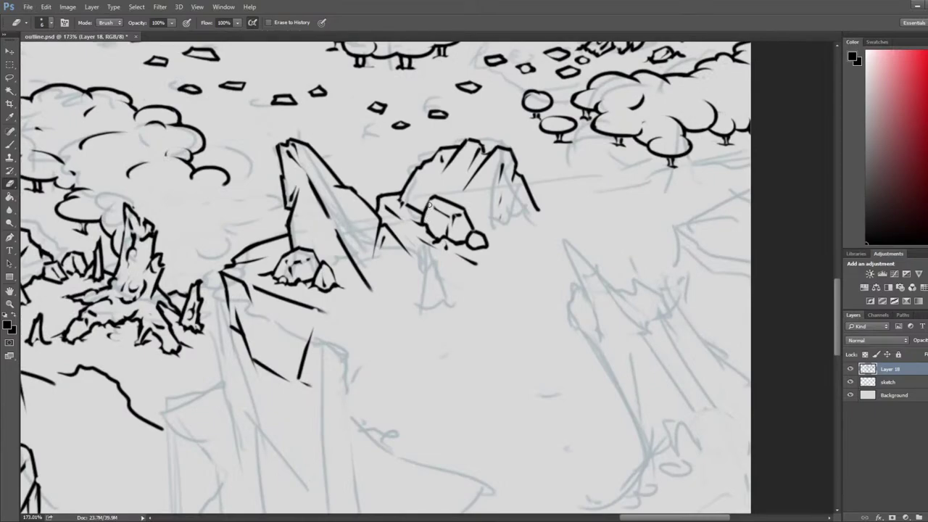
Step: Add small notches to the rounded rock's slope behind the boulder, thinning the outline with the eraser
{"action": "key", "text": "b"}
{"action": "key", "text": "e"}
{"action": "key", "text": "b"}
{"action": "key", "text": "e"}
{"action": "left_click_drag", "start_coordinate": [407, 205], "coordinate": [428, 180]}
{"action": "key", "text": "b"}
{"action": "key", "text": "e"}
{"action": "key", "text": "b"}
{"action": "key", "text": "e"}
Step: Ink the ground line from the small round stone along the rounded rock's base to its outer slope
{"action": "key", "text": "b"}
{"action": "left_click_drag", "start_coordinate": [486, 244], "coordinate": [504, 248]}
{"action": "key", "text": "e"}
{"action": "key", "text": "b"}
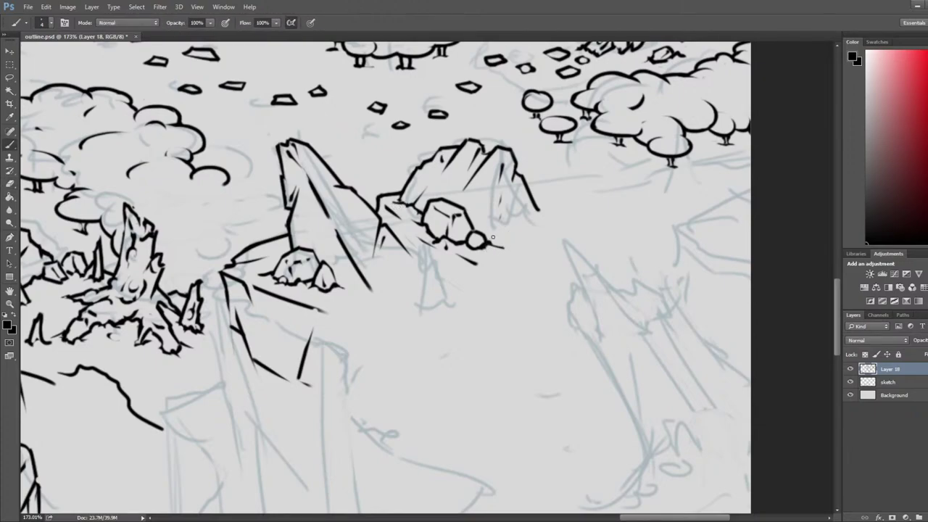
{"action": "mouse_move", "coordinate": [487, 236]}
{"action": "left_mouse_down"}
{"action": "mouse_move", "coordinate": [538, 242]}
{"action": "mouse_move", "coordinate": [548, 215]}
{"action": "mouse_move", "coordinate": [540, 212]}
{"action": "mouse_move", "coordinate": [603, 194]}
{"action": "left_mouse_up"}
{"action": "key", "text": "ctrl+z"}
{"action": "key", "text": "ctrl+z"}
{"action": "key", "text": "e"}
{"action": "key", "text": "b"}
{"action": "key", "text": "e"}
{"action": "key", "text": "b"}
{"action": "key", "text": "e"}
Step: Make the rounded rock's outer slope jagged and add short ground strokes at its corner, tapered with the eraser
{"action": "mouse_move", "coordinate": [543, 202]}
{"action": "left_mouse_down"}
{"action": "mouse_move", "coordinate": [556, 203]}
{"action": "mouse_move", "coordinate": [534, 218]}
{"action": "left_mouse_up"}
{"action": "key", "text": "b"}
{"action": "key", "text": "e"}
{"action": "mouse_move", "coordinate": [518, 187]}
{"action": "left_mouse_down"}
{"action": "mouse_move", "coordinate": [505, 223]}
{"action": "mouse_move", "coordinate": [519, 202]}
{"action": "mouse_move", "coordinate": [529, 215]}
{"action": "mouse_move", "coordinate": [530, 205]}
{"action": "left_mouse_up"}
{"action": "key", "text": "b"}
{"action": "key", "text": "e"}
{"action": "key", "text": "b"}
{"action": "key", "text": "e"}
{"action": "key", "text": "b"}
{"action": "key", "text": "e"}
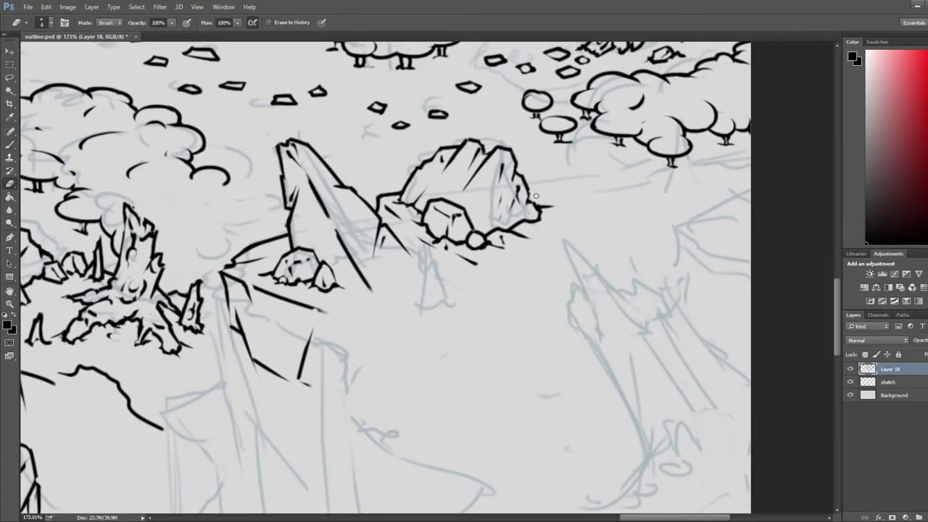
Step: Check the whole map by flipping the canvas horizontally and back, and save the document
{"action": "scroll", "coordinate": [531, 173], "scroll_direction": "down", "scroll_amount": 10}
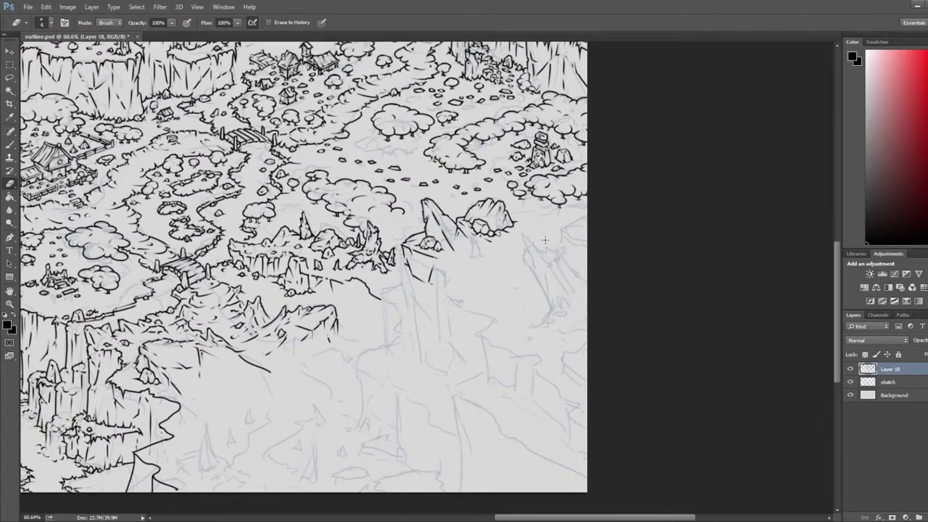
{"action": "key", "text": "alt"}
{"action": "key", "text": "alt"}
{"action": "scroll", "coordinate": [259, 358], "scroll_direction": "down", "scroll_amount": 5}
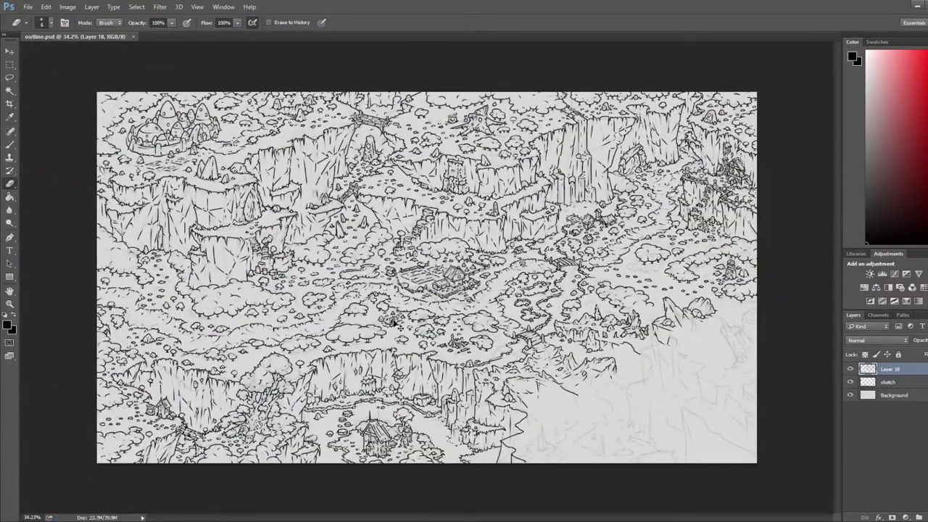
{"action": "key", "text": "ctrl+shift+h"}
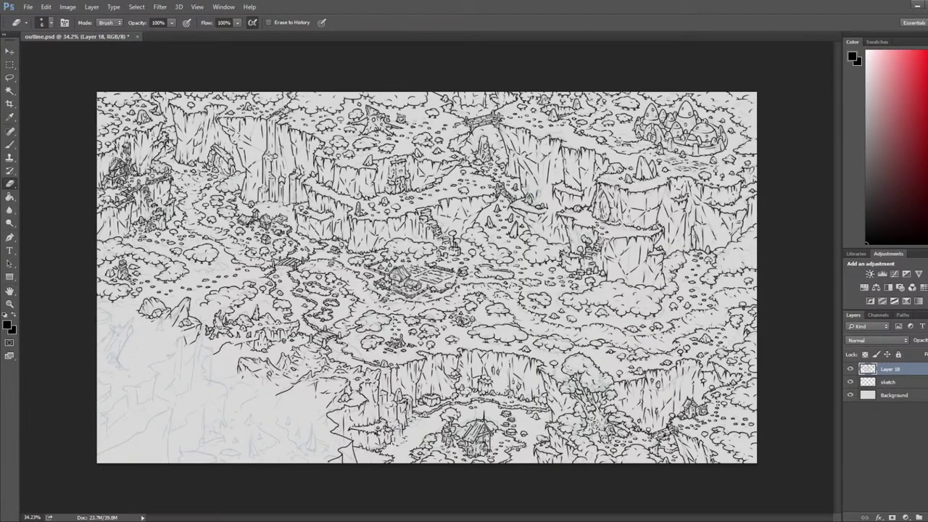
{"action": "key", "text": "ctrl+shift+h"}
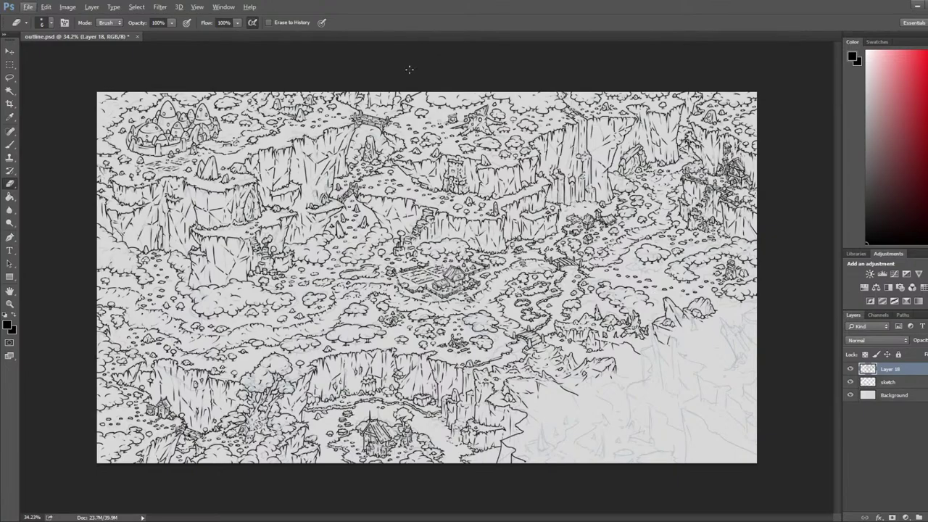
{"action": "scroll", "coordinate": [636, 369], "scroll_direction": "up", "scroll_amount": 3}
{"action": "key", "text": "ctrl+s"}
Step: Extend the steep front edge of the new cliff downward below the tall rock, tapering the stroke with the eraser
{"action": "left_click_drag", "start_coordinate": [692, 334], "coordinate": [371, 294]}
{"action": "scroll", "coordinate": [431, 197], "scroll_direction": "up", "scroll_amount": 9}
{"action": "left_click_drag", "start_coordinate": [311, 369], "coordinate": [443, 229]}
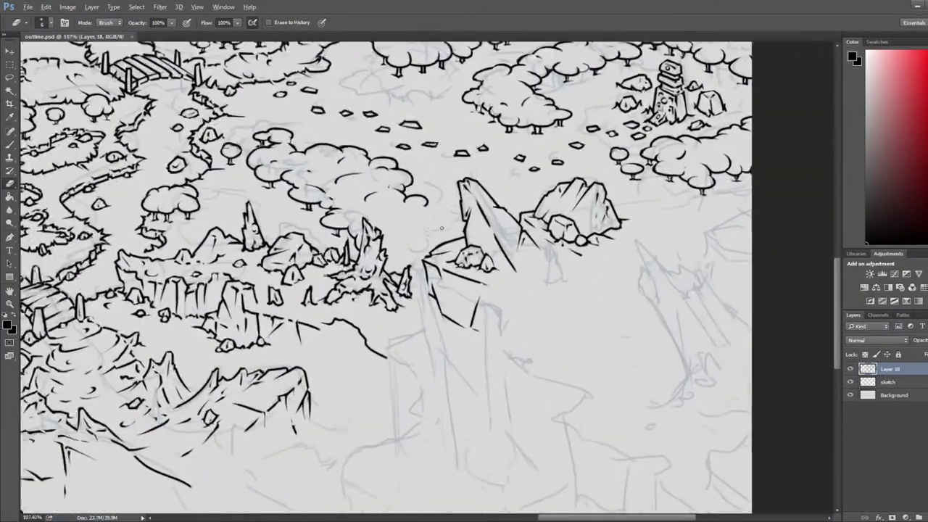
{"action": "scroll", "coordinate": [505, 169], "scroll_direction": "up", "scroll_amount": 3}
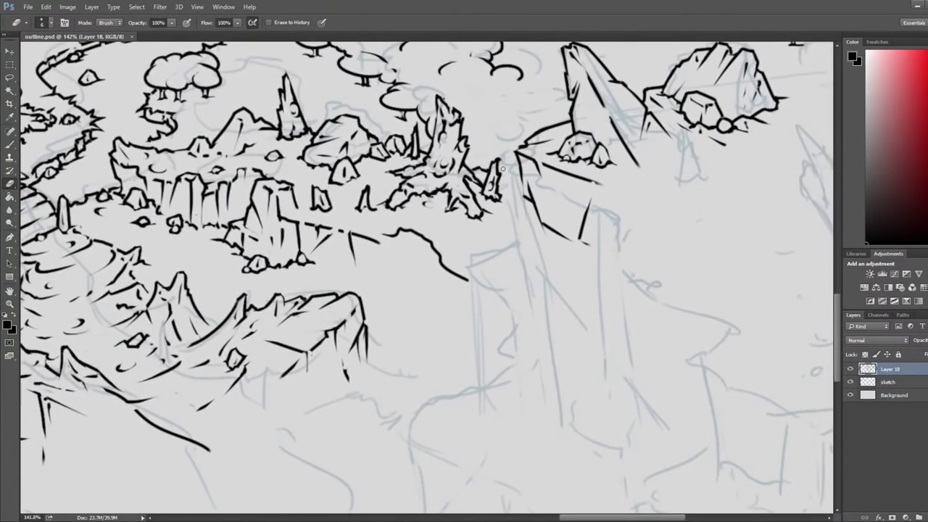
{"action": "key", "text": "b"}
{"action": "mouse_move", "coordinate": [520, 175]}
{"action": "left_mouse_down"}
{"action": "mouse_move", "coordinate": [534, 256]}
{"action": "mouse_move", "coordinate": [539, 232]}
{"action": "mouse_move", "coordinate": [496, 192]}
{"action": "mouse_move", "coordinate": [626, 203]}
{"action": "left_mouse_up"}
{"action": "key", "text": "e"}
{"action": "key", "text": "b"}
{"action": "key", "text": "e"}
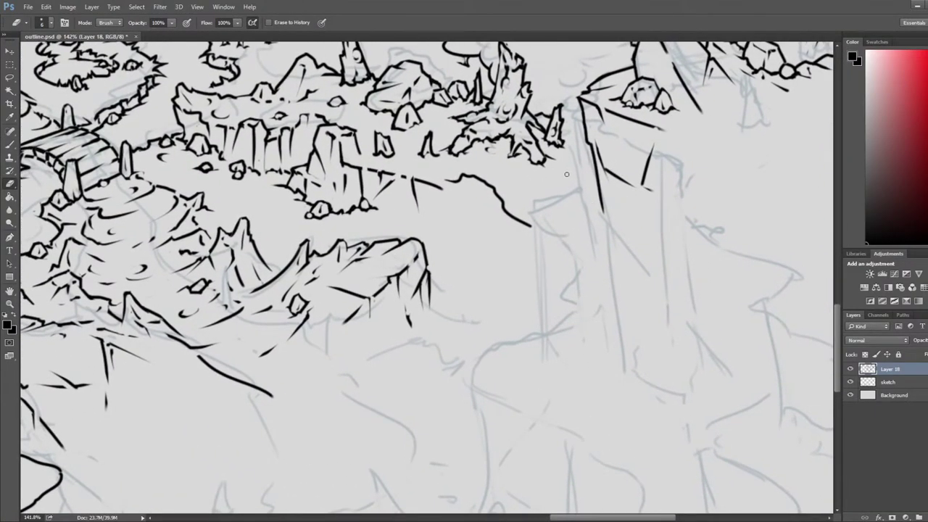
{"action": "key", "text": "b"}
{"action": "mouse_move", "coordinate": [594, 162]}
{"action": "left_mouse_down"}
{"action": "mouse_move", "coordinate": [529, 177]}
{"action": "mouse_move", "coordinate": [484, 238]}
{"action": "mouse_move", "coordinate": [593, 270]}
{"action": "left_mouse_up"}
{"action": "key", "text": "ctrl+alt+z"}
{"action": "key", "text": "ctrl+alt+z"}
{"action": "key", "text": "ctrl+z"}
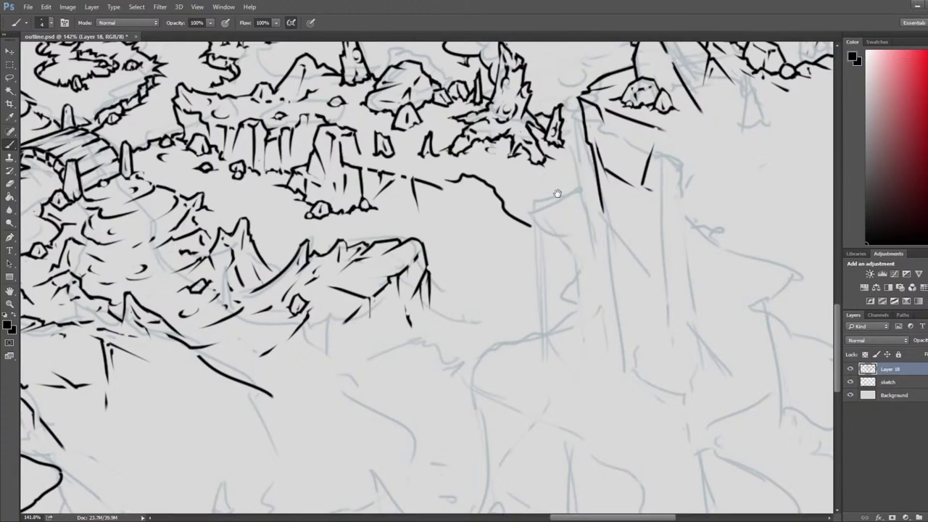
Step: Erase the descending end of the ground line in front of the new cliff
{"action": "left_click_drag", "start_coordinate": [557, 195], "coordinate": [519, 260]}
{"action": "key", "text": "e"}
{"action": "left_click_drag", "start_coordinate": [458, 257], "coordinate": [468, 259]}
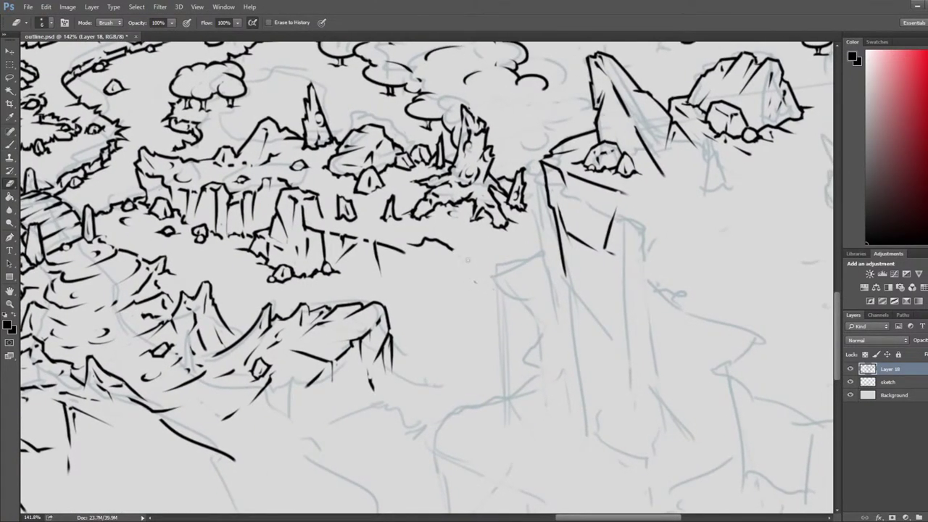
Step: Ink a pointed lower ledge beside the cliff, with a curved inner edge and a steep front edge falling from its corner
{"action": "key", "text": "b"}
{"action": "mouse_move", "coordinate": [558, 237]}
{"action": "left_mouse_down"}
{"action": "mouse_move", "coordinate": [490, 249]}
{"action": "mouse_move", "coordinate": [476, 280]}
{"action": "mouse_move", "coordinate": [466, 278]}
{"action": "mouse_move", "coordinate": [562, 355]}
{"action": "left_mouse_up"}
{"action": "left_click", "coordinate": [463, 277], "text": "shift"}
{"action": "left_click_drag", "start_coordinate": [465, 280], "coordinate": [504, 342]}
{"action": "key", "text": "ctrl+z"}
{"action": "mouse_move", "coordinate": [466, 280]}
{"action": "left_mouse_down"}
{"action": "mouse_move", "coordinate": [481, 338]}
{"action": "mouse_move", "coordinate": [494, 348]}
{"action": "mouse_move", "coordinate": [498, 396]}
{"action": "left_mouse_up"}
Step: Ink the lower ledge's top edge to the upper cliff and join the ground line to it, cleaning with the eraser
{"action": "mouse_move", "coordinate": [455, 252]}
{"action": "left_mouse_down"}
{"action": "mouse_move", "coordinate": [492, 254]}
{"action": "mouse_move", "coordinate": [518, 238]}
{"action": "left_mouse_up"}
{"action": "key", "text": "ctrl+z"}
{"action": "key", "text": "e"}
{"action": "key", "text": "b"}
{"action": "key", "text": "e"}
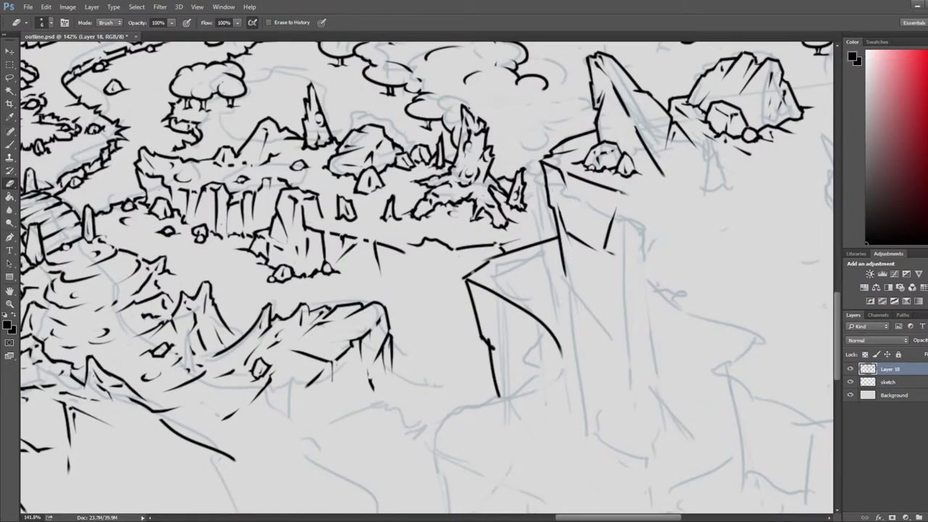
Step: Flip the canvas horizontally and return to the new lower ledge
{"action": "scroll", "coordinate": [468, 276], "scroll_direction": "down", "scroll_amount": 3}
{"action": "scroll", "coordinate": [468, 276], "scroll_direction": "down", "scroll_amount": 2}
{"action": "scroll", "coordinate": [448, 253], "scroll_direction": "down", "scroll_amount": 2}
{"action": "key", "text": "F2"}
{"action": "left_click_drag", "start_coordinate": [166, 290], "coordinate": [815, 299]}
{"action": "scroll", "coordinate": [302, 238], "scroll_direction": "up", "scroll_amount": 4}
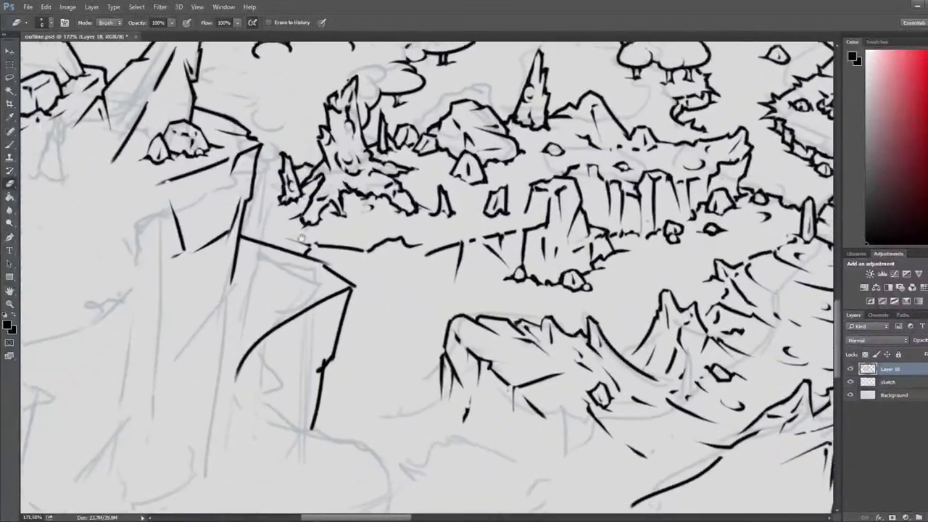
Step: Outline a small rock where the lower ledge meets the upper cliff, erasing the overlapping lines
{"action": "key", "text": "b"}
{"action": "mouse_move", "coordinate": [245, 215]}
{"action": "left_mouse_down"}
{"action": "mouse_move", "coordinate": [281, 226]}
{"action": "mouse_move", "coordinate": [288, 246]}
{"action": "mouse_move", "coordinate": [271, 237]}
{"action": "mouse_move", "coordinate": [252, 290]}
{"action": "left_mouse_up"}
{"action": "key", "text": "e"}
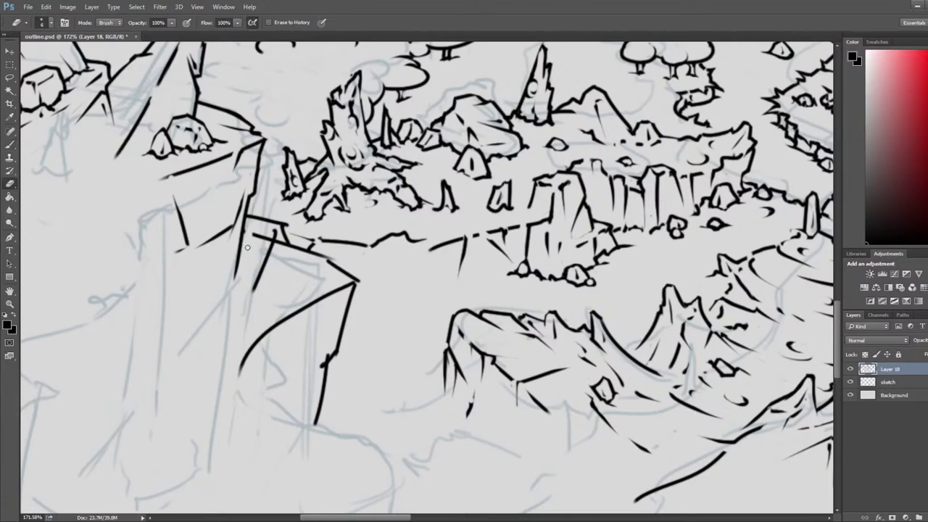
{"action": "left_click_drag", "start_coordinate": [263, 236], "coordinate": [255, 292]}
{"action": "key", "text": "b"}
{"action": "key", "text": "e"}
{"action": "key", "text": "b"}
{"action": "key", "text": "e"}
Step: Give the small rock on the lower ledge a jagged side edge and short crack strokes, tapering them with the eraser
{"action": "mouse_move", "coordinate": [266, 215]}
{"action": "left_mouse_down"}
{"action": "mouse_move", "coordinate": [276, 222]}
{"action": "mouse_move", "coordinate": [257, 244]}
{"action": "mouse_move", "coordinate": [260, 217]}
{"action": "mouse_move", "coordinate": [254, 253]}
{"action": "mouse_move", "coordinate": [258, 223]}
{"action": "mouse_move", "coordinate": [216, 266]}
{"action": "left_mouse_up"}
{"action": "key", "text": "b"}
{"action": "key", "text": "e"}
{"action": "key", "text": "b"}
{"action": "key", "text": "e"}
{"action": "key", "text": "b"}
{"action": "key", "text": "e"}
{"action": "key", "text": "b"}
{"action": "key", "text": "e"}
{"action": "left_click_drag", "start_coordinate": [216, 265], "coordinate": [231, 251]}
{"action": "key", "text": "b"}
{"action": "key", "text": "e"}
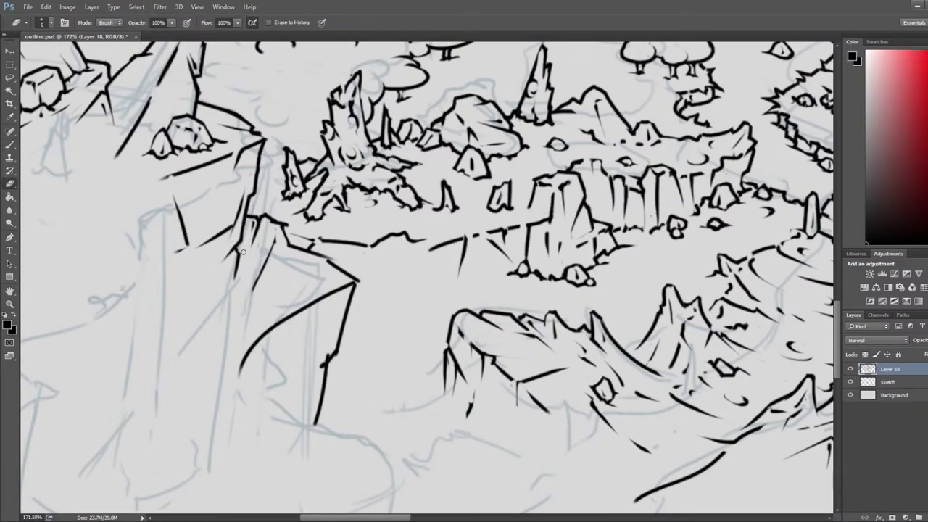
{"action": "key", "text": "b"}
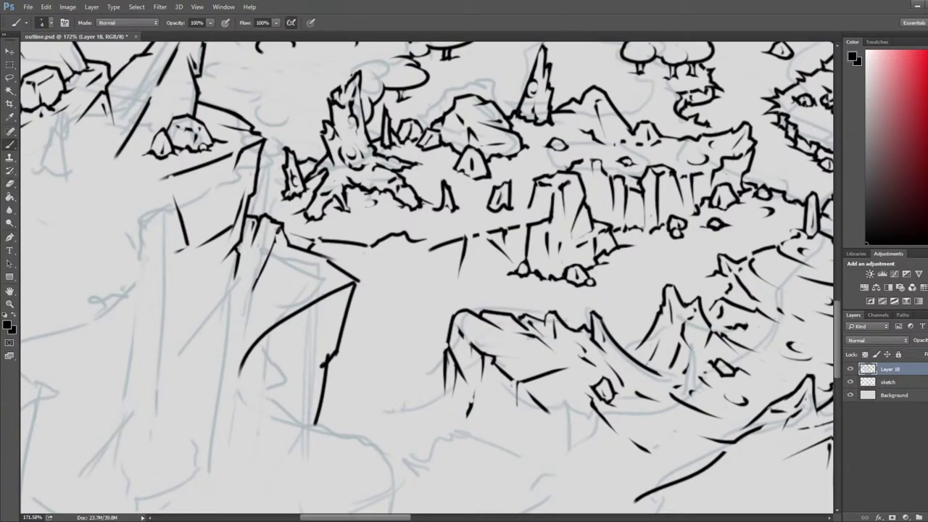
{"action": "key", "text": "e"}
{"action": "key", "text": "e"}
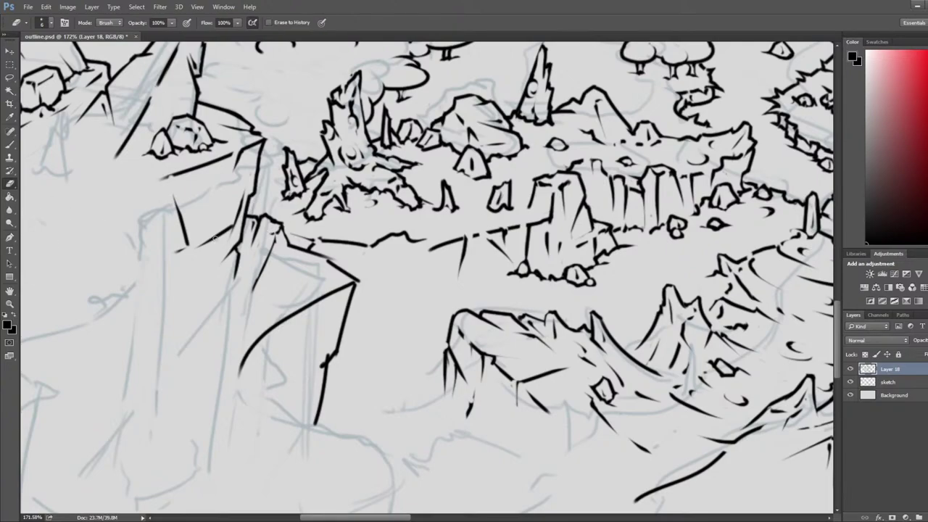
Step: Refine the small rock on the lower ledge with short inner strokes and separate it from the ledge's top edge using the eraser
{"action": "key", "text": "b"}
{"action": "mouse_move", "coordinate": [282, 231]}
{"action": "left_mouse_down"}
{"action": "mouse_move", "coordinate": [267, 220]}
{"action": "mouse_move", "coordinate": [292, 242]}
{"action": "mouse_move", "coordinate": [283, 223]}
{"action": "left_mouse_up"}
{"action": "key", "text": "e"}
{"action": "key", "text": "b"}
{"action": "key", "text": "e"}
{"action": "key", "text": "b"}
{"action": "left_click_drag", "start_coordinate": [265, 230], "coordinate": [269, 232]}
{"action": "key", "text": "e"}
{"action": "key", "text": "b"}
{"action": "left_click_drag", "start_coordinate": [316, 251], "coordinate": [287, 284]}
{"action": "key", "text": "e"}
{"action": "key", "text": "b"}
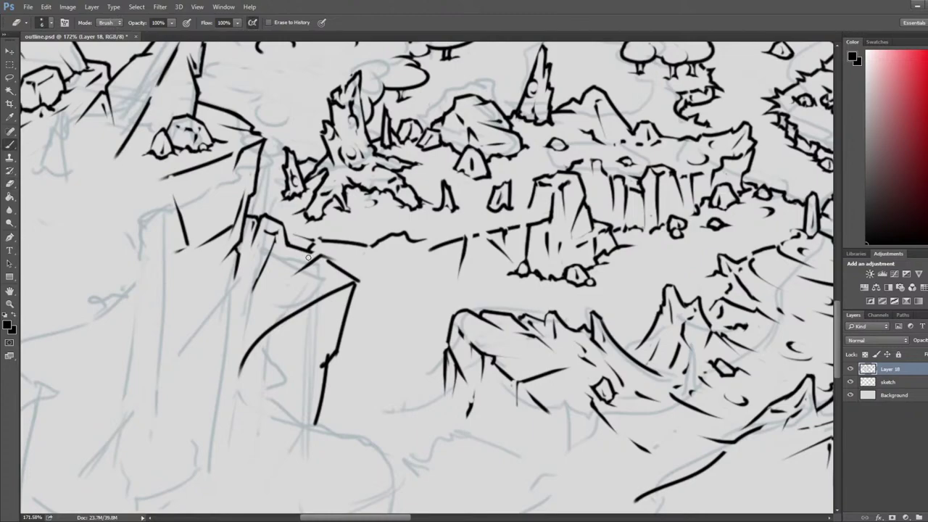
Step: Rework the ground line where it meets the small rock and lower ledge, breaking it into short strokes
{"action": "key", "text": "e"}
{"action": "key", "text": "b"}
{"action": "mouse_move", "coordinate": [299, 244]}
{"action": "left_mouse_down"}
{"action": "mouse_move", "coordinate": [316, 242]}
{"action": "mouse_move", "coordinate": [300, 234]}
{"action": "mouse_move", "coordinate": [348, 253]}
{"action": "left_mouse_up"}
{"action": "key", "text": "e"}
{"action": "key", "text": "b"}
{"action": "key", "text": "e"}
{"action": "key", "text": "b"}
{"action": "key", "text": "e"}
{"action": "key", "text": "b"}
Step: Ink a vertical crack down from the bump in the ground line beside the lower ledge and undo the last stray strokes
{"action": "left_click_drag", "start_coordinate": [371, 246], "coordinate": [370, 291]}
{"action": "key", "text": "e"}
{"action": "key", "text": "b"}
{"action": "mouse_move", "coordinate": [375, 251]}
{"action": "left_mouse_down"}
{"action": "mouse_move", "coordinate": [427, 282]}
{"action": "mouse_move", "coordinate": [427, 252]}
{"action": "mouse_move", "coordinate": [428, 299]}
{"action": "left_mouse_up"}
{"action": "key", "text": "ctrl+alt+z"}
{"action": "key", "text": "ctrl+alt+z"}
{"action": "mouse_move", "coordinate": [427, 251]}
{"action": "left_mouse_down"}
{"action": "mouse_move", "coordinate": [426, 298]}
{"action": "mouse_move", "coordinate": [406, 240]}
{"action": "left_mouse_up"}
{"action": "key", "text": "ctrl+alt+z"}
{"action": "key", "text": "e"}
{"action": "key", "text": "ctrl+alt+z"}
{"action": "key", "text": "ctrl+alt+z"}
Step: Ink the other vertical side below the ground line's bump and taper the stroke with the eraser
{"action": "key", "text": "b"}
{"action": "left_click_drag", "start_coordinate": [408, 235], "coordinate": [408, 294]}
{"action": "key", "text": "e"}
{"action": "mouse_move", "coordinate": [407, 253]}
{"action": "left_mouse_down"}
{"action": "mouse_move", "coordinate": [408, 270]}
{"action": "mouse_move", "coordinate": [426, 270]}
{"action": "mouse_move", "coordinate": [405, 271]}
{"action": "left_mouse_up"}
{"action": "key", "text": "b"}
{"action": "key", "text": "e"}
{"action": "key", "text": "b"}
{"action": "key", "text": "e"}
Step: Flip the canvas horizontally and save the document
{"action": "scroll", "coordinate": [408, 247], "scroll_direction": "down", "scroll_amount": 3}
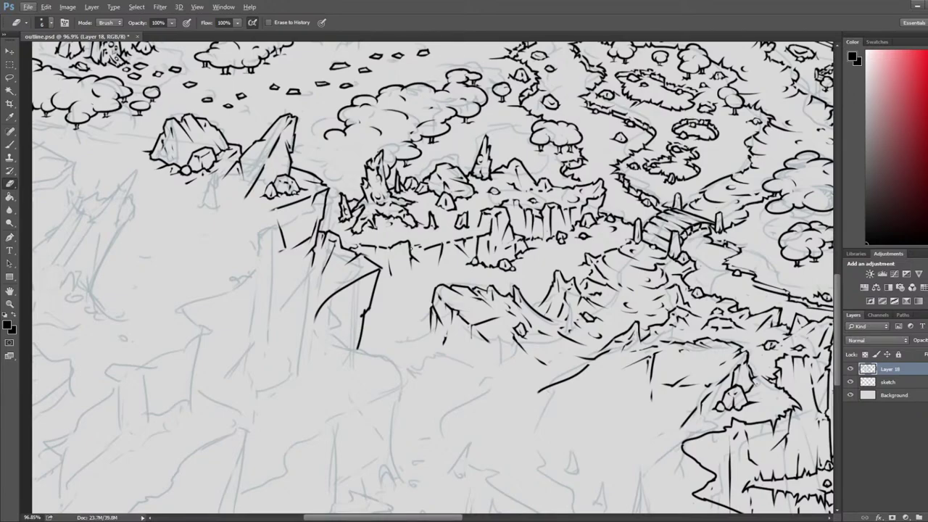
{"action": "key", "text": "ctrl+shift+h"}
{"action": "scroll", "coordinate": [413, 255], "scroll_direction": "down", "scroll_amount": 10}
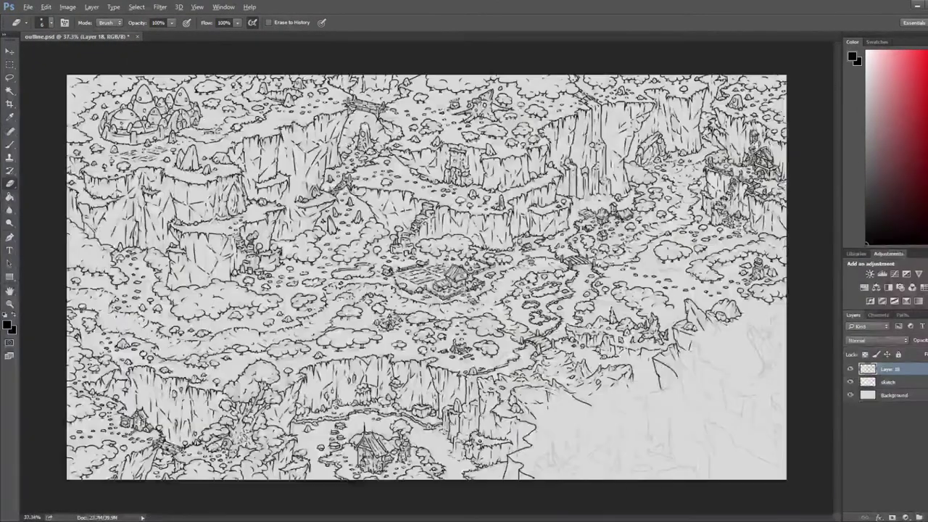
{"action": "key", "text": "ctrl+s"}
Step: Ink the rounded outlines of the tree cluster between the forest and the tall pointed rock, cleaning the overlaps with the eraser
{"action": "scroll", "coordinate": [663, 346], "scroll_direction": "up", "scroll_amount": 3}
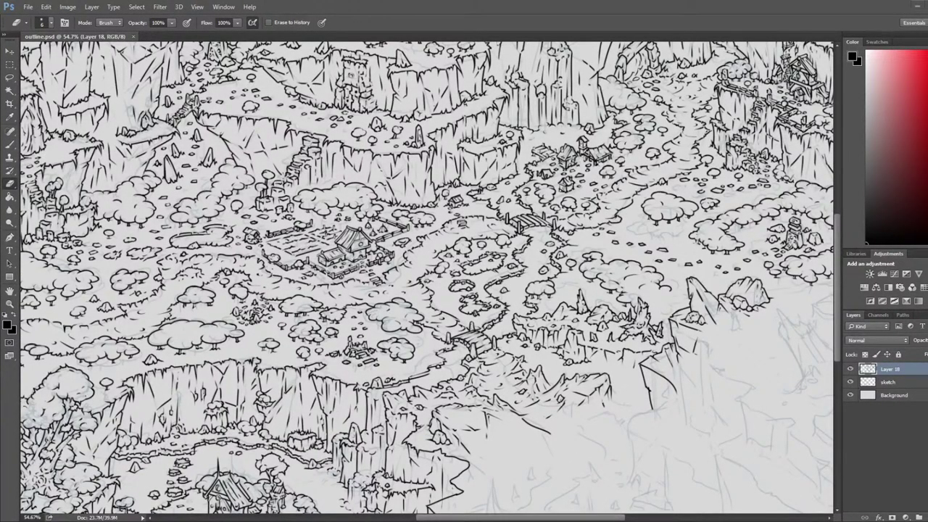
{"action": "scroll", "coordinate": [637, 349], "scroll_direction": "up", "scroll_amount": 3}
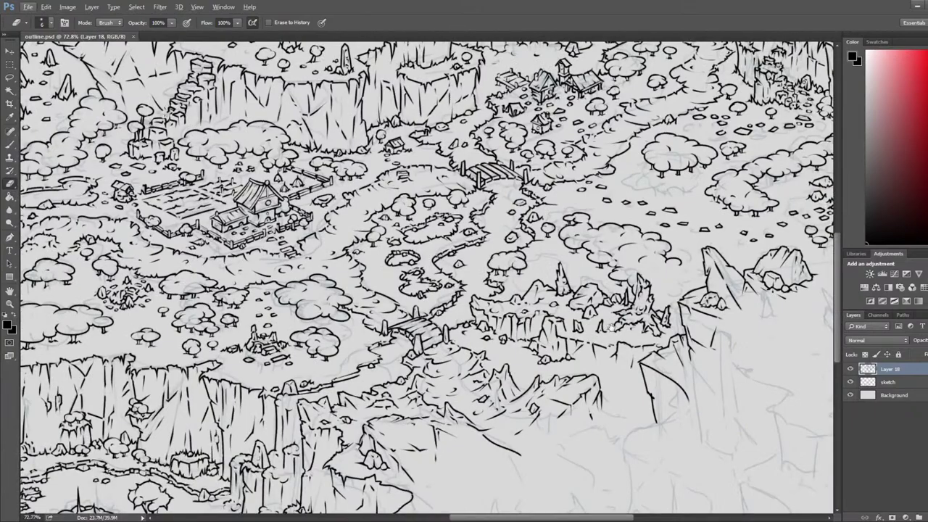
{"action": "left_click_drag", "start_coordinate": [642, 317], "coordinate": [471, 288]}
{"action": "scroll", "coordinate": [469, 288], "scroll_direction": "up", "scroll_amount": 5}
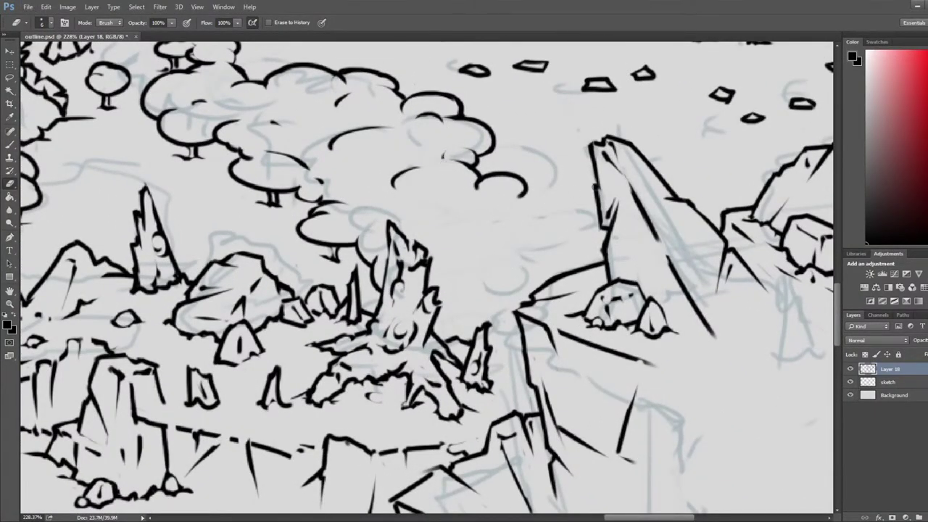
{"action": "key", "text": "b"}
{"action": "left_click_drag", "start_coordinate": [594, 203], "coordinate": [544, 228]}
{"action": "key", "text": "e"}
{"action": "mouse_move", "coordinate": [518, 199]}
{"action": "left_mouse_down"}
{"action": "mouse_move", "coordinate": [540, 201]}
{"action": "mouse_move", "coordinate": [508, 205]}
{"action": "mouse_move", "coordinate": [547, 209]}
{"action": "mouse_move", "coordinate": [500, 208]}
{"action": "left_mouse_up"}
{"action": "key", "text": "b"}
{"action": "key", "text": "e"}
{"action": "key", "text": "b"}
{"action": "key", "text": "e"}
{"action": "mouse_move", "coordinate": [528, 245]}
{"action": "left_mouse_down"}
{"action": "mouse_move", "coordinate": [573, 169]}
{"action": "mouse_move", "coordinate": [588, 190]}
{"action": "mouse_move", "coordinate": [534, 229]}
{"action": "left_mouse_up"}
{"action": "key", "text": "b"}
{"action": "key", "text": "b"}
{"action": "key", "text": "e"}
{"action": "key", "text": "b"}
{"action": "key", "text": "e"}
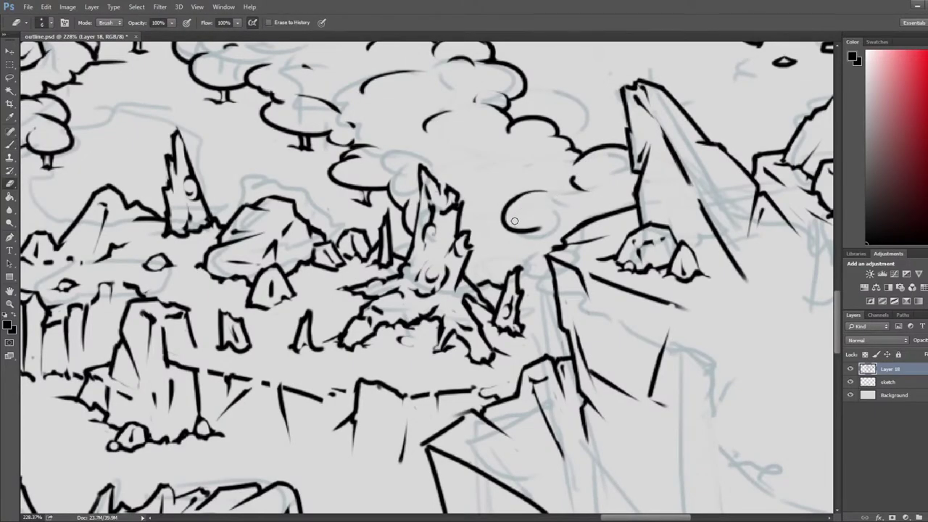
Step: Add short curved foliage strokes inside the tree cluster next to the pointed rock
{"action": "key", "text": "b"}
{"action": "left_click_drag", "start_coordinate": [487, 176], "coordinate": [506, 191]}
{"action": "key", "text": "e"}
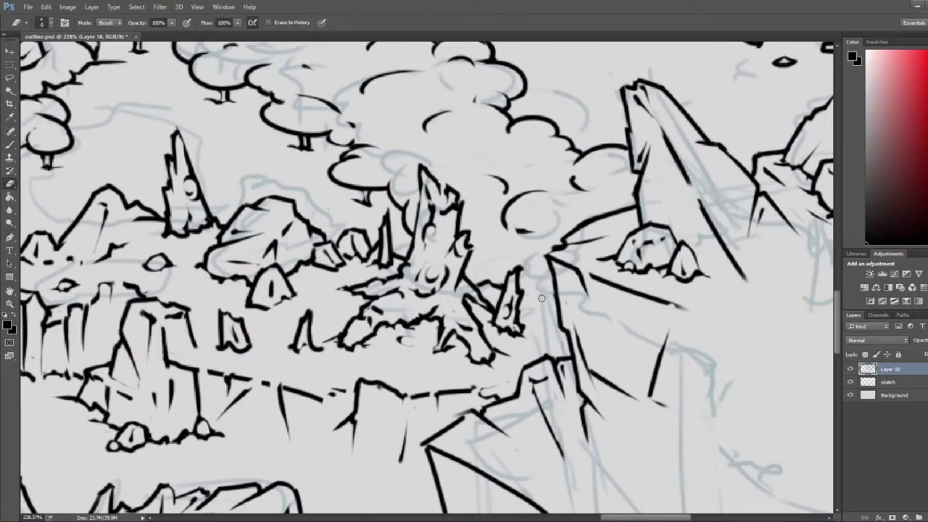
{"action": "key", "text": "b"}
{"action": "mouse_move", "coordinate": [522, 298]}
{"action": "left_mouse_down"}
{"action": "mouse_move", "coordinate": [555, 303]}
{"action": "mouse_move", "coordinate": [544, 303]}
{"action": "mouse_move", "coordinate": [519, 268]}
{"action": "left_mouse_up"}
{"action": "key", "text": "e"}
{"action": "key", "text": "b"}
{"action": "key", "text": "e"}
{"action": "key", "text": "b"}
{"action": "key", "text": "e"}
Step: Erase the underside of the round bush outline and taper the inner foliage curves of the tree cluster
{"action": "left_click_drag", "start_coordinate": [551, 216], "coordinate": [517, 256]}
{"action": "key", "text": "b"}
{"action": "key", "text": "b"}
{"action": "key", "text": "e"}
{"action": "mouse_move", "coordinate": [450, 176]}
{"action": "left_mouse_down"}
{"action": "mouse_move", "coordinate": [520, 173]}
{"action": "mouse_move", "coordinate": [513, 184]}
{"action": "left_mouse_up"}
{"action": "key", "text": "b"}
{"action": "key", "text": "e"}
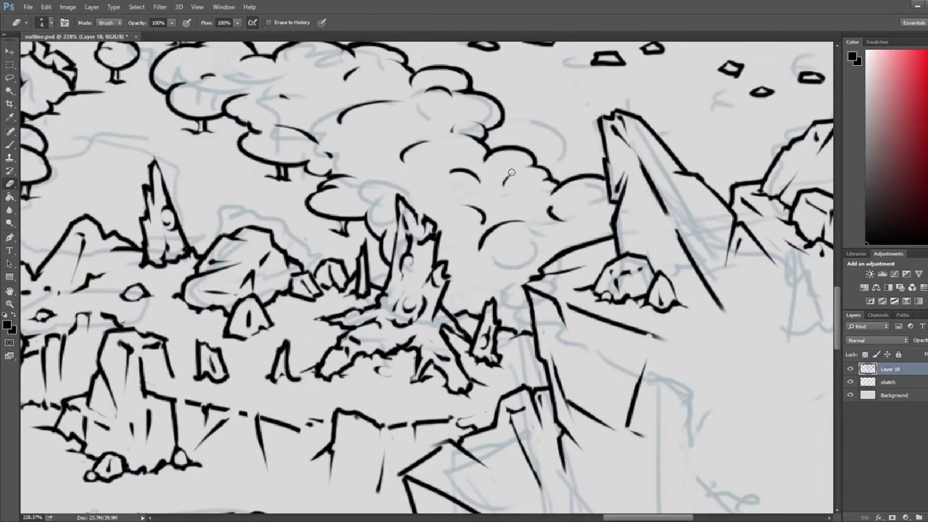
Step: Start inking a low rock along the sketched cliff edge beside the large boulder
{"action": "scroll", "coordinate": [511, 174], "scroll_direction": "down", "scroll_amount": 5}
{"action": "scroll", "coordinate": [468, 356], "scroll_direction": "up", "scroll_amount": 3}
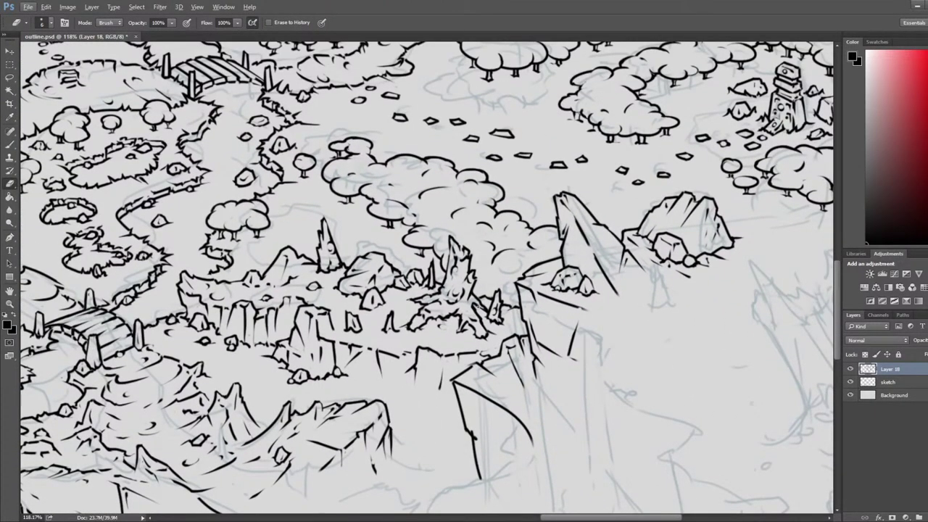
{"action": "scroll", "coordinate": [499, 372], "scroll_direction": "down", "scroll_amount": 2}
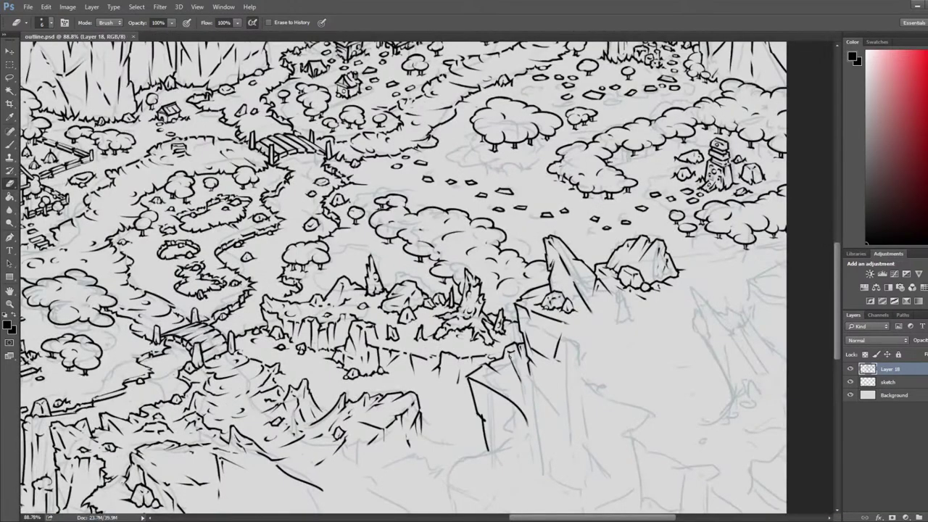
{"action": "scroll", "coordinate": [773, 332], "scroll_direction": "up", "scroll_amount": 4}
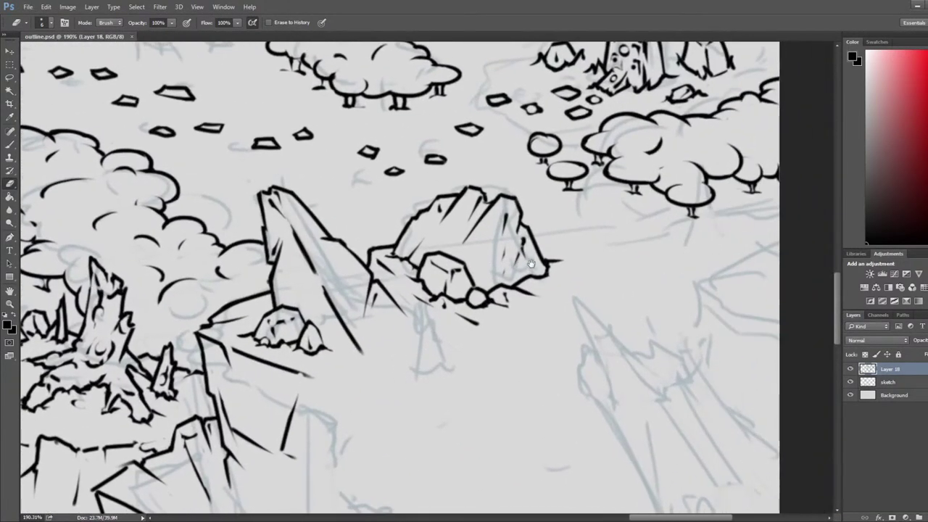
{"action": "key", "text": "b"}
{"action": "mouse_move", "coordinate": [533, 234]}
{"action": "left_mouse_down"}
{"action": "mouse_move", "coordinate": [604, 244]}
{"action": "mouse_move", "coordinate": [587, 234]}
{"action": "mouse_move", "coordinate": [618, 229]}
{"action": "left_mouse_up"}
{"action": "key", "text": "e"}
{"action": "key", "text": "b"}
{"action": "key", "text": "e"}
{"action": "key", "text": "b"}
{"action": "key", "text": "e"}
Step: Rework the first outline strokes of the low rock beside the large boulder, undoing and erasing the unwanted lines
{"action": "scroll", "coordinate": [595, 236], "scroll_direction": "down", "scroll_amount": 8}
{"action": "scroll", "coordinate": [533, 253], "scroll_direction": "up", "scroll_amount": 6}
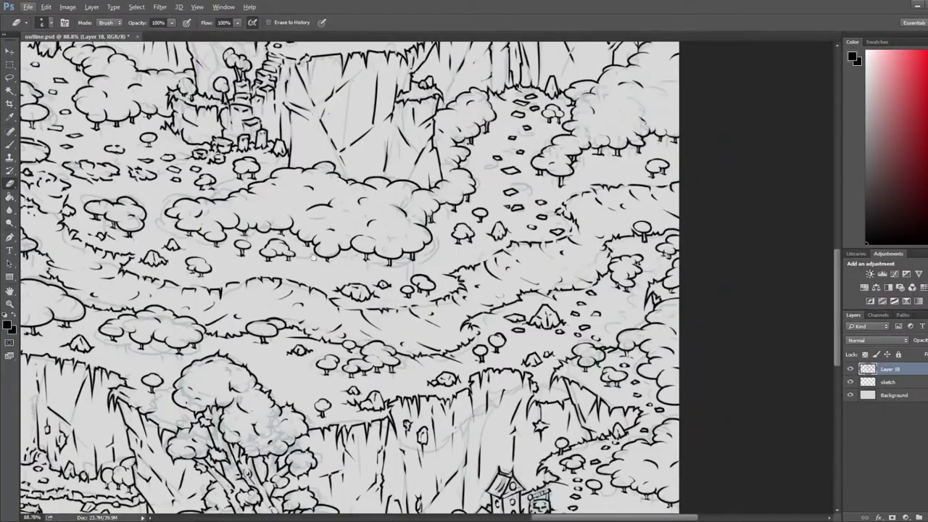
{"action": "scroll", "coordinate": [534, 253], "scroll_direction": "left", "scroll_amount": 7}
{"action": "scroll", "coordinate": [409, 255], "scroll_direction": "up", "scroll_amount": 3}
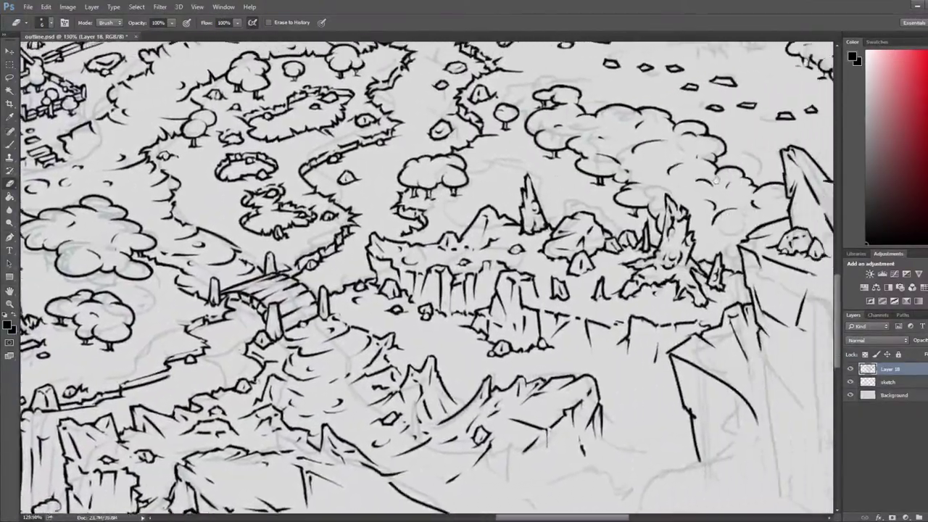
{"action": "left_click_drag", "start_coordinate": [716, 181], "coordinate": [422, 173]}
{"action": "mouse_move", "coordinate": [729, 147]}
{"action": "left_mouse_down"}
{"action": "mouse_move", "coordinate": [500, 192]}
{"action": "mouse_move", "coordinate": [548, 215]}
{"action": "mouse_move", "coordinate": [541, 232]}
{"action": "mouse_move", "coordinate": [548, 217]}
{"action": "left_mouse_up"}
{"action": "key", "text": "b"}
{"action": "key", "text": "e"}
{"action": "key", "text": "ctrl+alt+z"}
{"action": "key", "text": "ctrl+alt+z"}
{"action": "mouse_move", "coordinate": [475, 208]}
{"action": "left_mouse_down"}
{"action": "mouse_move", "coordinate": [463, 210]}
{"action": "mouse_move", "coordinate": [470, 224]}
{"action": "left_mouse_up"}
{"action": "key", "text": "b"}
{"action": "key", "text": "e"}
{"action": "left_click_drag", "start_coordinate": [458, 215], "coordinate": [484, 222]}
{"action": "key", "text": "b"}
{"action": "key", "text": "e"}
{"action": "key", "text": "b"}
{"action": "key", "text": "e"}
{"action": "key", "text": "b"}
Step: Ink the low rock's peak and its long sloping ridge beside the large boulder, refining the lines with the eraser
{"action": "mouse_move", "coordinate": [443, 215]}
{"action": "left_mouse_down"}
{"action": "mouse_move", "coordinate": [458, 198]}
{"action": "mouse_move", "coordinate": [445, 184]}
{"action": "mouse_move", "coordinate": [528, 213]}
{"action": "left_mouse_up"}
{"action": "key", "text": "e"}
{"action": "key", "text": "b"}
{"action": "key", "text": "e"}
{"action": "key", "text": "b"}
{"action": "key", "text": "e"}
{"action": "key", "text": "b"}
{"action": "key", "text": "e"}
{"action": "key", "text": "b"}
{"action": "key", "text": "e"}
{"action": "key", "text": "b"}
{"action": "key", "text": "e"}
{"action": "key", "text": "b"}
{"action": "key", "text": "e"}
{"action": "mouse_move", "coordinate": [455, 198]}
{"action": "left_mouse_down"}
{"action": "mouse_move", "coordinate": [490, 222]}
{"action": "mouse_move", "coordinate": [475, 207]}
{"action": "mouse_move", "coordinate": [515, 225]}
{"action": "mouse_move", "coordinate": [453, 204]}
{"action": "mouse_move", "coordinate": [480, 231]}
{"action": "mouse_move", "coordinate": [461, 219]}
{"action": "left_mouse_up"}
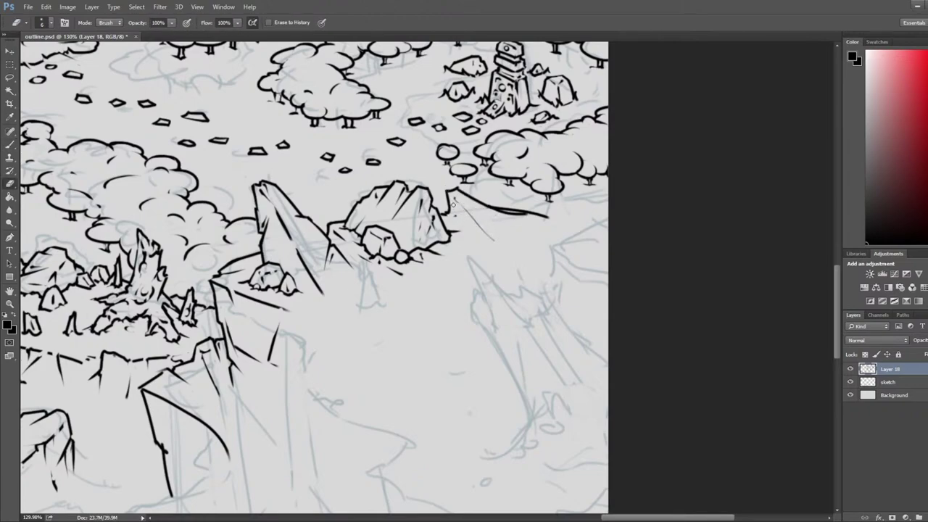
Step: Ink a diagonal crease down the face of the low rock and taper it with the eraser
{"action": "key", "text": "b"}
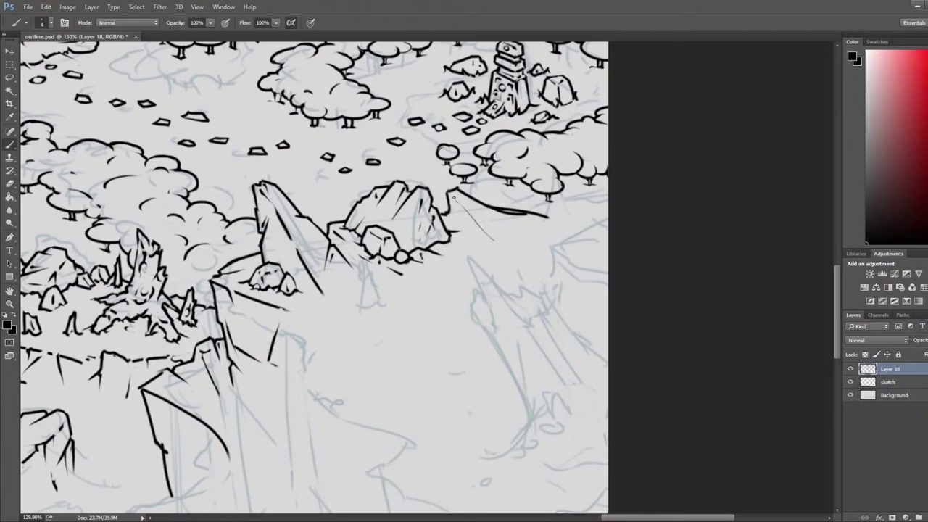
{"action": "key", "text": "e"}
{"action": "mouse_move", "coordinate": [457, 202]}
{"action": "left_mouse_down"}
{"action": "mouse_move", "coordinate": [504, 244]}
{"action": "mouse_move", "coordinate": [496, 242]}
{"action": "left_mouse_up"}
{"action": "key", "text": "b"}
{"action": "key", "text": "e"}
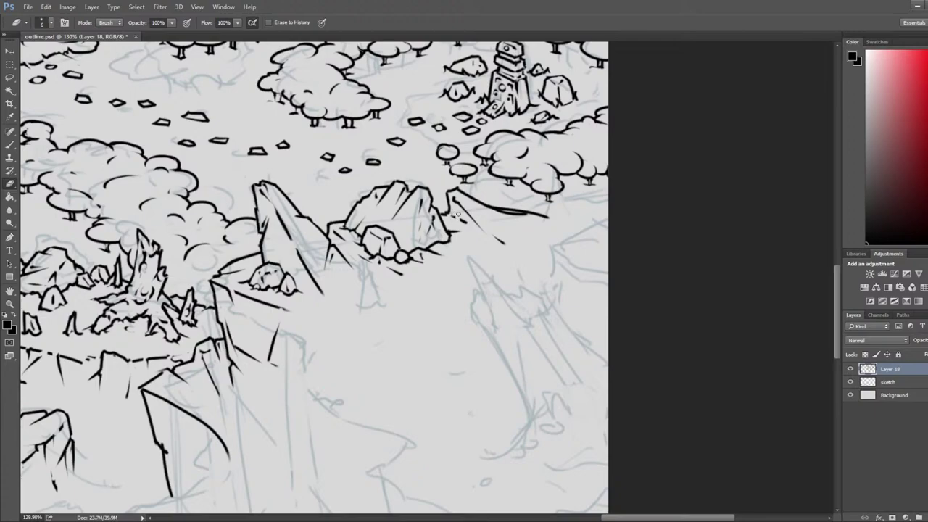
{"action": "left_click_drag", "start_coordinate": [503, 242], "coordinate": [482, 229]}
{"action": "key", "text": "b"}
{"action": "key", "text": "e"}
{"action": "mouse_move", "coordinate": [463, 209]}
{"action": "left_mouse_down"}
{"action": "mouse_move", "coordinate": [469, 226]}
{"action": "mouse_move", "coordinate": [454, 221]}
{"action": "mouse_move", "coordinate": [521, 222]}
{"action": "mouse_move", "coordinate": [483, 225]}
{"action": "left_mouse_up"}
{"action": "key", "text": "b"}
Step: Give the low rock a jagged top edge and short crack strokes, erasing the far end of its long ridge line
{"action": "key", "text": "e"}
{"action": "key", "text": "b"}
{"action": "key", "text": "e"}
{"action": "key", "text": "b"}
{"action": "key", "text": "e"}
{"action": "key", "text": "b"}
{"action": "key", "text": "e"}
{"action": "key", "text": "b"}
{"action": "key", "text": "e"}
{"action": "key", "text": "b"}
{"action": "key", "text": "e"}
{"action": "key", "text": "b"}
{"action": "key", "text": "e"}
{"action": "mouse_move", "coordinate": [465, 198]}
{"action": "left_mouse_down"}
{"action": "mouse_move", "coordinate": [525, 192]}
{"action": "mouse_move", "coordinate": [495, 207]}
{"action": "mouse_move", "coordinate": [541, 210]}
{"action": "mouse_move", "coordinate": [508, 208]}
{"action": "left_mouse_up"}
{"action": "key", "text": "b"}
{"action": "key", "text": "e"}
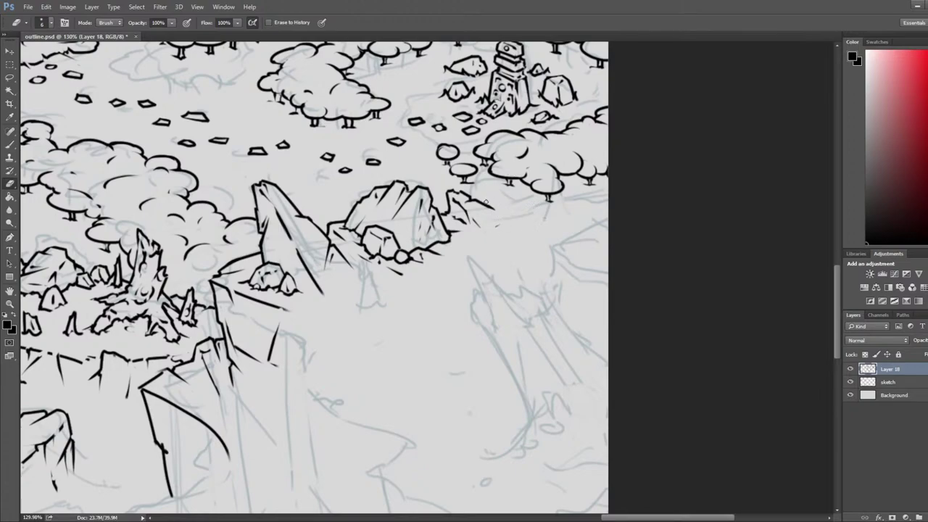
Step: Extend the row of low jagged rocks below the round trees toward the canvas edge, erasing the overlong straight line
{"action": "key", "text": "b"}
{"action": "key", "text": "e"}
{"action": "key", "text": "b"}
{"action": "key", "text": "e"}
{"action": "key", "text": "b"}
{"action": "mouse_move", "coordinate": [493, 192]}
{"action": "left_mouse_down"}
{"action": "mouse_move", "coordinate": [517, 216]}
{"action": "mouse_move", "coordinate": [501, 195]}
{"action": "mouse_move", "coordinate": [490, 198]}
{"action": "mouse_move", "coordinate": [520, 208]}
{"action": "mouse_move", "coordinate": [616, 209]}
{"action": "left_mouse_up"}
{"action": "key", "text": "e"}
{"action": "key", "text": "b"}
{"action": "key", "text": "e"}
{"action": "key", "text": "b"}
{"action": "key", "text": "ctrl+z"}
{"action": "left_click_drag", "start_coordinate": [530, 201], "coordinate": [607, 191]}
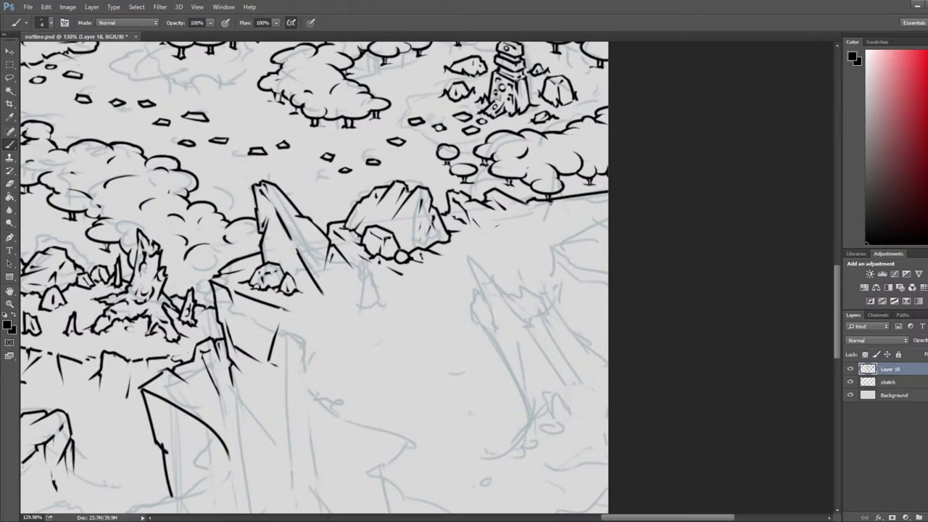
{"action": "key", "text": "e"}
{"action": "left_click_drag", "start_coordinate": [549, 206], "coordinate": [631, 181]}
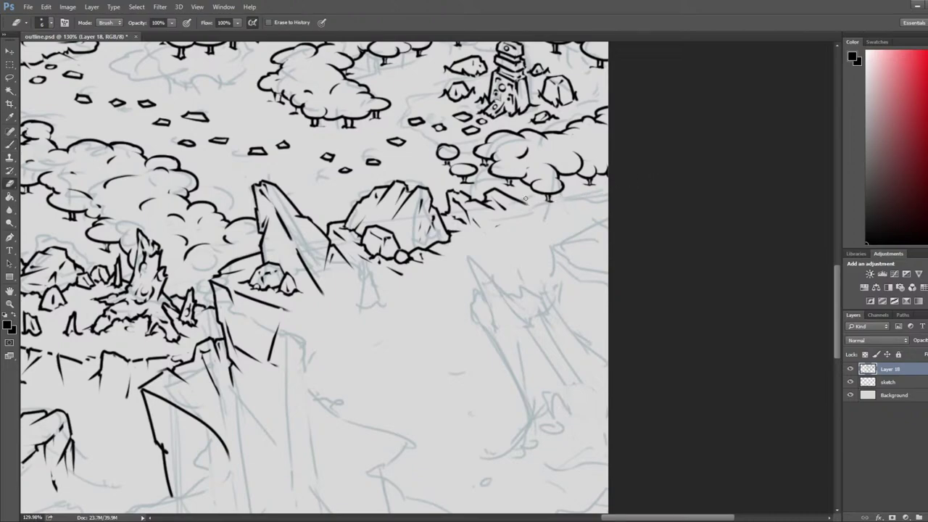
Step: Ink the ground line under the trees out to the canvas edge and break it up with the eraser
{"action": "key", "text": "b"}
{"action": "left_click_drag", "start_coordinate": [526, 193], "coordinate": [643, 166]}
{"action": "key", "text": "e"}
{"action": "left_click_drag", "start_coordinate": [532, 197], "coordinate": [616, 174]}
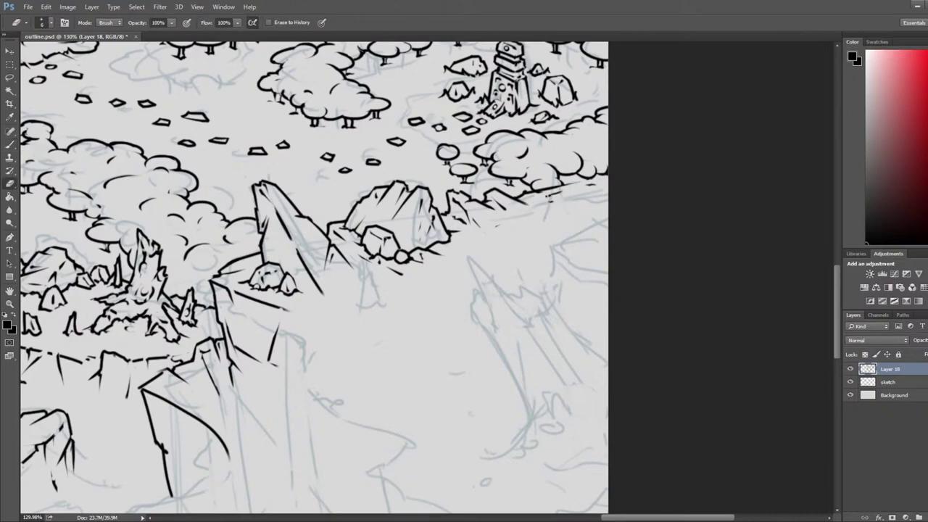
{"action": "mouse_move", "coordinate": [534, 196]}
{"action": "left_mouse_down"}
{"action": "mouse_move", "coordinate": [513, 193]}
{"action": "mouse_move", "coordinate": [545, 149]}
{"action": "mouse_move", "coordinate": [605, 198]}
{"action": "left_mouse_up"}
Step: Ink a tall pointed rock at the canvas edge with a sloping ridge and a long inner crease, undoing misplaced strokes
{"action": "key", "text": "b"}
{"action": "key", "text": "ctrl+z"}
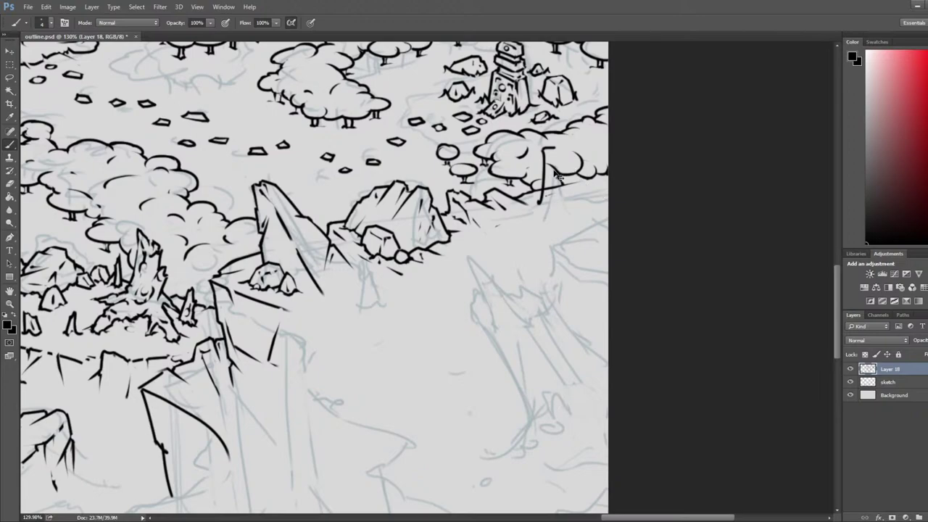
{"action": "key", "text": "ctrl+z"}
{"action": "left_click_drag", "start_coordinate": [540, 204], "coordinate": [542, 161]}
{"action": "key", "text": "ctrl+z"}
{"action": "mouse_move", "coordinate": [536, 202]}
{"action": "left_mouse_down"}
{"action": "mouse_move", "coordinate": [545, 167]}
{"action": "mouse_move", "coordinate": [556, 174]}
{"action": "left_mouse_up"}
{"action": "mouse_move", "coordinate": [556, 174]}
{"action": "left_mouse_down"}
{"action": "mouse_move", "coordinate": [556, 143]}
{"action": "mouse_move", "coordinate": [570, 142]}
{"action": "mouse_move", "coordinate": [606, 174]}
{"action": "left_mouse_up"}
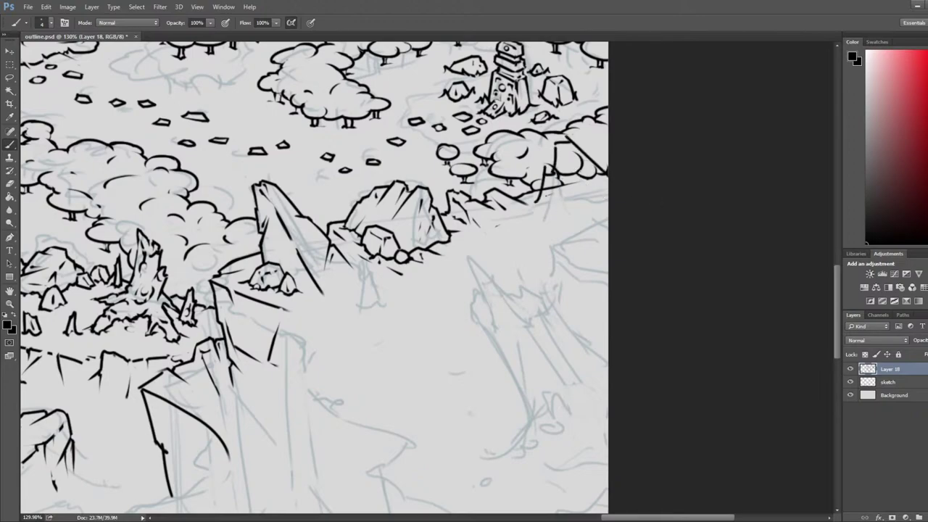
{"action": "left_click_drag", "start_coordinate": [558, 152], "coordinate": [607, 232]}
Step: Erase the tree and ground lines that run through the tall pointed rock
{"action": "key", "text": "e"}
{"action": "left_click_drag", "start_coordinate": [579, 166], "coordinate": [596, 176]}
{"action": "mouse_move", "coordinate": [582, 167]}
{"action": "left_mouse_down"}
{"action": "mouse_move", "coordinate": [575, 162]}
{"action": "mouse_move", "coordinate": [602, 174]}
{"action": "left_mouse_up"}
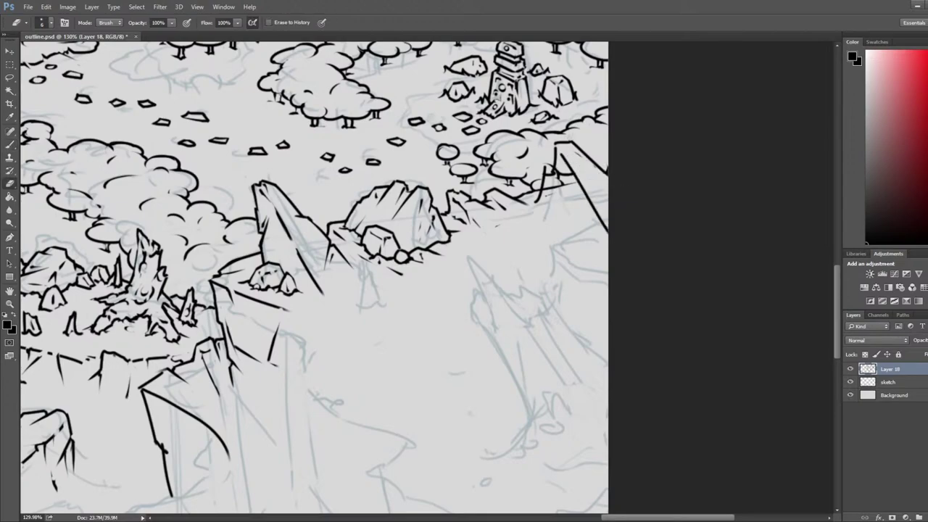
{"action": "left_click_drag", "start_coordinate": [565, 164], "coordinate": [556, 189]}
Step: Shape a small jagged shoulder at the foot of the tall rock with short strokes and trim them with the eraser
{"action": "key", "text": "b"}
{"action": "left_click_drag", "start_coordinate": [556, 168], "coordinate": [578, 202]}
{"action": "key", "text": "e"}
{"action": "key", "text": "b"}
{"action": "key", "text": "e"}
{"action": "mouse_move", "coordinate": [556, 172]}
{"action": "left_mouse_down"}
{"action": "mouse_move", "coordinate": [575, 206]}
{"action": "mouse_move", "coordinate": [542, 202]}
{"action": "left_mouse_up"}
{"action": "key", "text": "b"}
{"action": "key", "text": "e"}
{"action": "key", "text": "b"}
{"action": "key", "text": "e"}
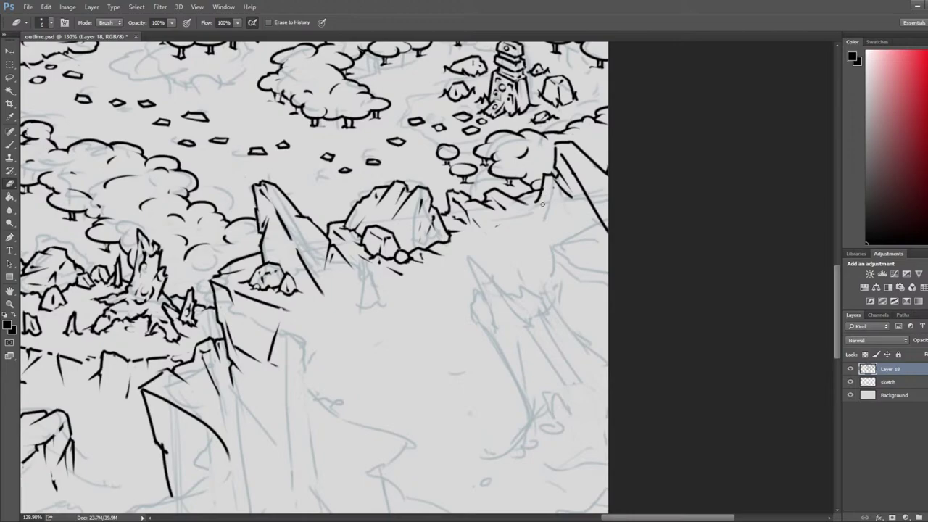
{"action": "key", "text": "b"}
{"action": "key", "text": "e"}
Step: Flip the canvas horizontally and rework the tall rock's outer slope with alternating brush and eraser strokes
{"action": "scroll", "coordinate": [523, 226], "scroll_direction": "down", "scroll_amount": 8}
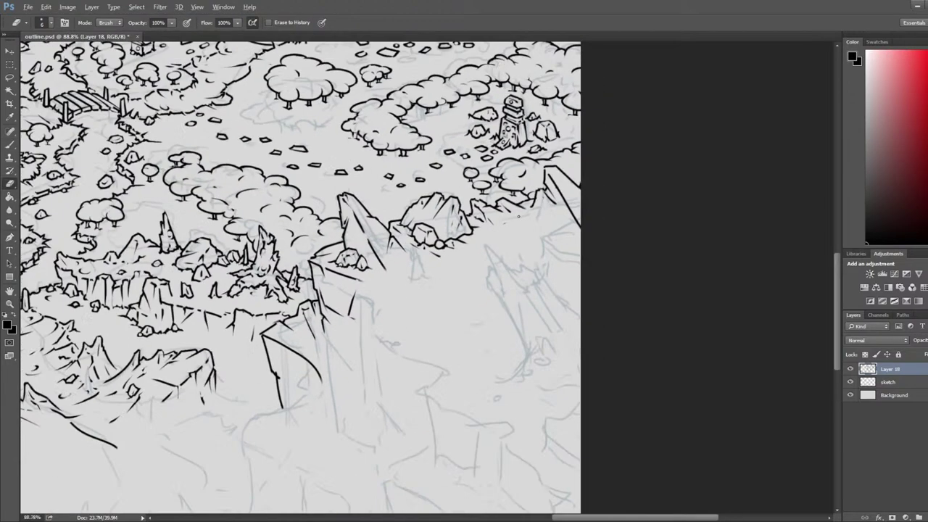
{"action": "key", "text": "ctrl+shift+h"}
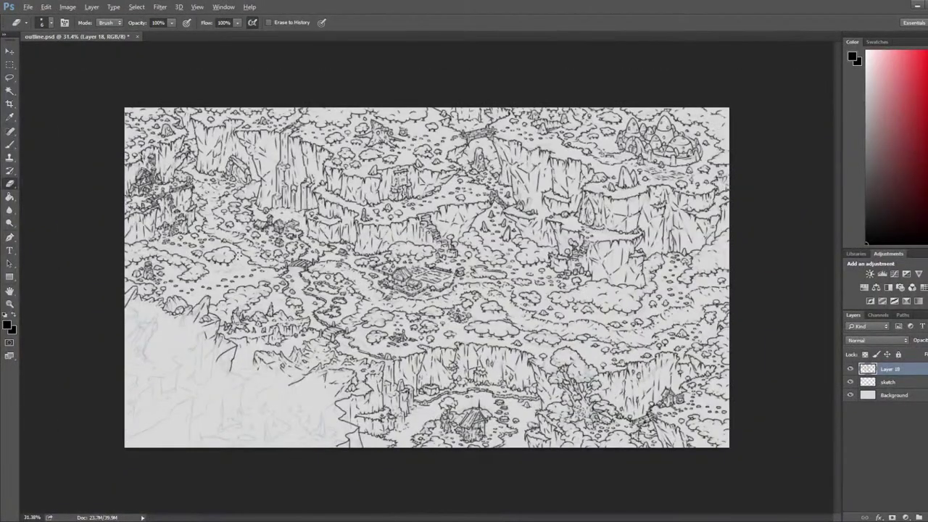
{"action": "scroll", "coordinate": [387, 242], "scroll_direction": "up", "scroll_amount": 4}
{"action": "scroll", "coordinate": [417, 274], "scroll_direction": "up", "scroll_amount": 4}
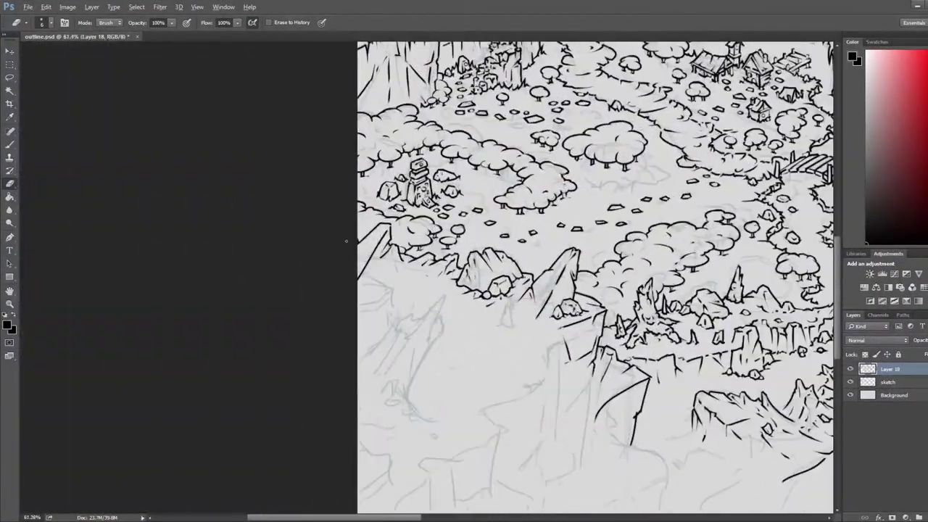
{"action": "mouse_move", "coordinate": [440, 217]}
{"action": "left_mouse_down"}
{"action": "mouse_move", "coordinate": [382, 193]}
{"action": "mouse_move", "coordinate": [295, 220]}
{"action": "mouse_move", "coordinate": [321, 202]}
{"action": "mouse_move", "coordinate": [308, 198]}
{"action": "mouse_move", "coordinate": [330, 206]}
{"action": "left_mouse_up"}
{"action": "key", "text": "b"}
{"action": "key", "text": "e"}
{"action": "key", "text": "b"}
{"action": "key", "text": "e"}
{"action": "key", "text": "b"}
{"action": "key", "text": "e"}
{"action": "key", "text": "b"}
{"action": "key", "text": "e"}
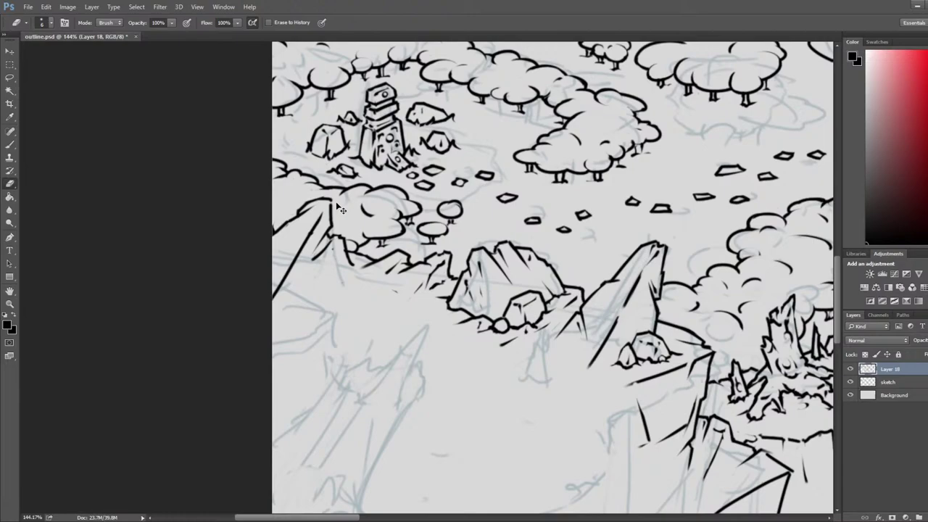
Step: Clean up the tall rock's upper slope with the eraser and ink an angular crease down its face
{"action": "key", "text": "ctrl+z"}
{"action": "key", "text": "b"}
{"action": "key", "text": "e"}
{"action": "mouse_move", "coordinate": [290, 217]}
{"action": "left_mouse_down"}
{"action": "mouse_move", "coordinate": [312, 221]}
{"action": "mouse_move", "coordinate": [308, 199]}
{"action": "mouse_move", "coordinate": [321, 200]}
{"action": "left_mouse_up"}
{"action": "key", "text": "b"}
{"action": "key", "text": "e"}
{"action": "left_click_drag", "start_coordinate": [310, 197], "coordinate": [323, 192]}
{"action": "key", "text": "b"}
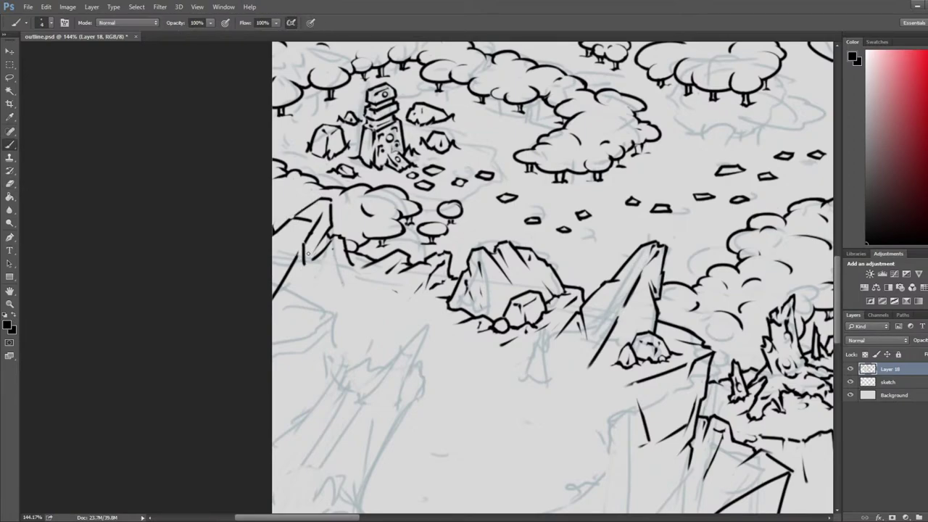
{"action": "key", "text": "e"}
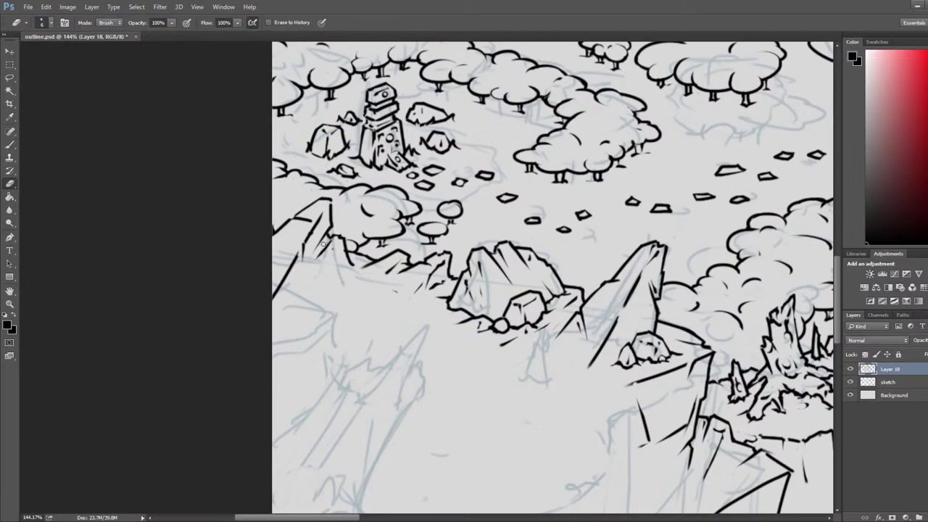
Step: Break up the long crease on the tall rock into short strokes and taper their ends with the eraser
{"action": "mouse_move", "coordinate": [298, 256]}
{"action": "left_mouse_down"}
{"action": "mouse_move", "coordinate": [286, 297]}
{"action": "mouse_move", "coordinate": [275, 294]}
{"action": "mouse_move", "coordinate": [285, 273]}
{"action": "left_mouse_up"}
{"action": "key", "text": "b"}
{"action": "left_click_drag", "start_coordinate": [305, 243], "coordinate": [281, 297]}
{"action": "key", "text": "e"}
{"action": "mouse_move", "coordinate": [302, 261]}
{"action": "left_mouse_down"}
{"action": "mouse_move", "coordinate": [303, 245]}
{"action": "mouse_move", "coordinate": [281, 299]}
{"action": "left_mouse_up"}
{"action": "key", "text": "b"}
{"action": "key", "text": "e"}
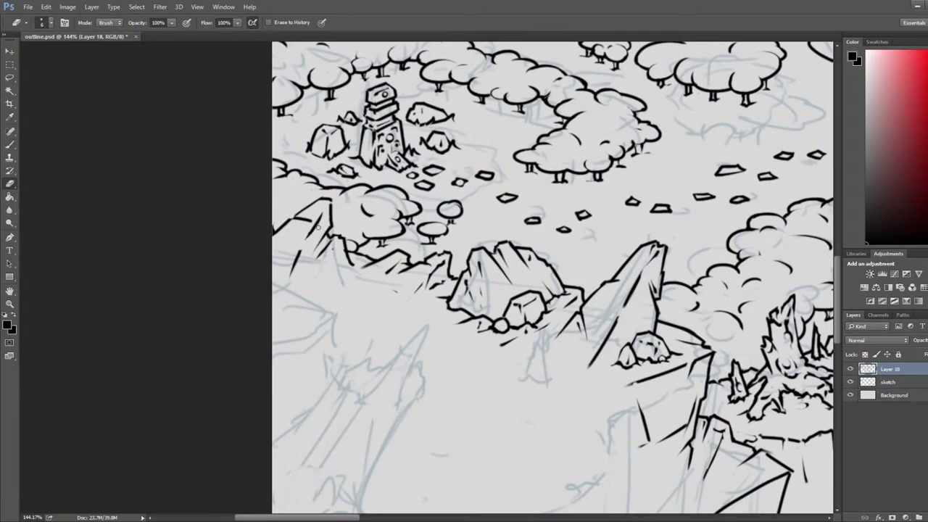
Step: Add short crack strokes near the tall rock's tip and thin them with the eraser
{"action": "left_click_drag", "start_coordinate": [297, 225], "coordinate": [331, 202]}
{"action": "key", "text": "b"}
{"action": "key", "text": "e"}
{"action": "key", "text": "b"}
{"action": "key", "text": "e"}
{"action": "scroll", "coordinate": [330, 211], "scroll_direction": "down", "scroll_amount": 2}
{"action": "key", "text": "b"}
{"action": "mouse_move", "coordinate": [329, 205]}
{"action": "left_mouse_down"}
{"action": "mouse_move", "coordinate": [319, 241]}
{"action": "mouse_move", "coordinate": [314, 223]}
{"action": "left_mouse_up"}
{"action": "key", "text": "e"}
{"action": "key", "text": "b"}
{"action": "key", "text": "e"}
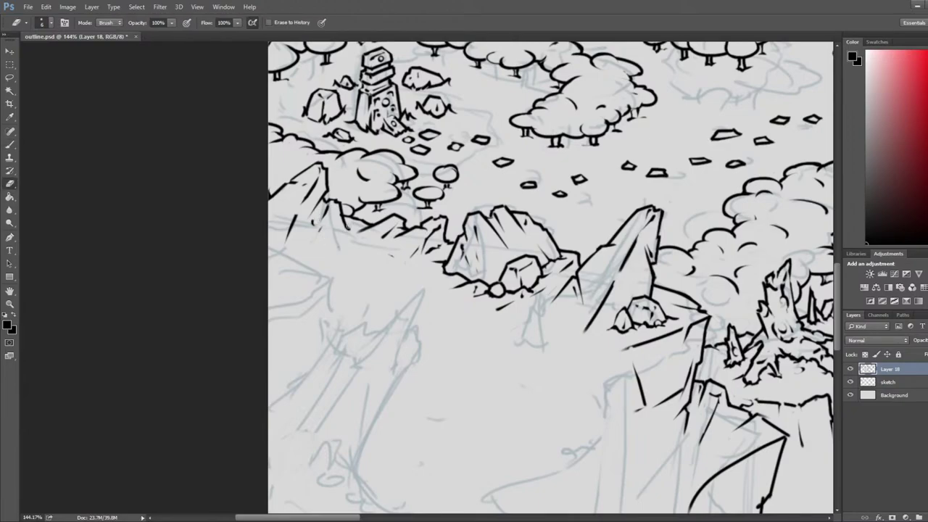
Step: Flip the canvas back and re-ink the tall rock's crease as one long line to the canvas edge, tapering its upper part
{"action": "left_click_drag", "start_coordinate": [381, 217], "coordinate": [345, 500]}
{"action": "left_click_drag", "start_coordinate": [768, 275], "coordinate": [239, 261]}
{"action": "left_click_drag", "start_coordinate": [797, 94], "coordinate": [174, 196]}
{"action": "left_click_drag", "start_coordinate": [725, 156], "coordinate": [317, 197]}
{"action": "left_click_drag", "start_coordinate": [722, 187], "coordinate": [496, 219]}
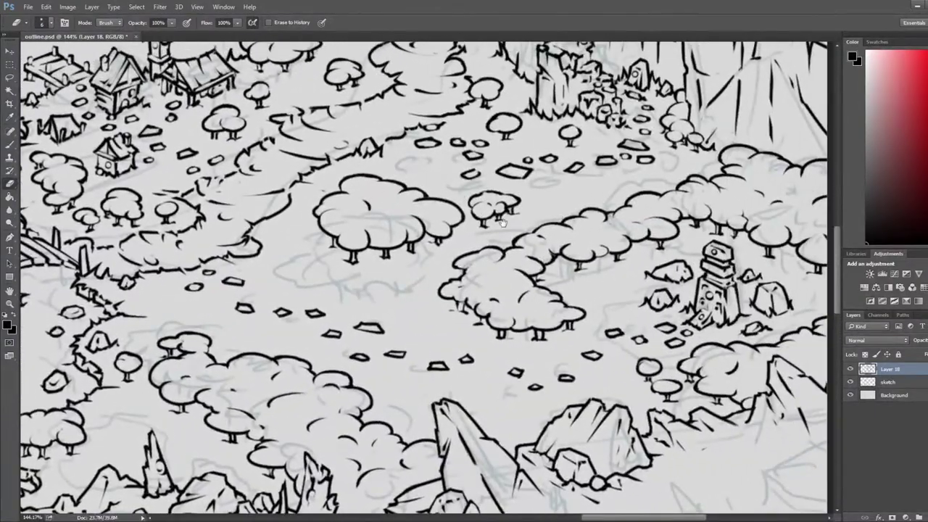
{"action": "mouse_move", "coordinate": [805, 395]}
{"action": "left_mouse_down"}
{"action": "mouse_move", "coordinate": [607, 262]}
{"action": "mouse_move", "coordinate": [513, 152]}
{"action": "mouse_move", "coordinate": [500, 174]}
{"action": "left_mouse_up"}
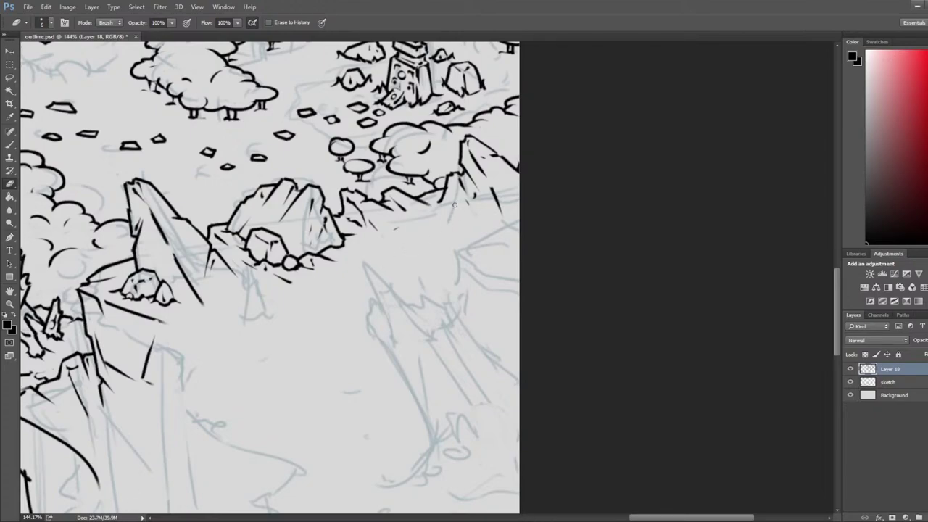
{"action": "mouse_move", "coordinate": [552, 105]}
{"action": "left_mouse_down"}
{"action": "mouse_move", "coordinate": [599, 141]}
{"action": "mouse_move", "coordinate": [581, 134]}
{"action": "left_mouse_up"}
{"action": "key", "text": "b"}
{"action": "key", "text": "e"}
{"action": "left_click_drag", "start_coordinate": [473, 196], "coordinate": [484, 197]}
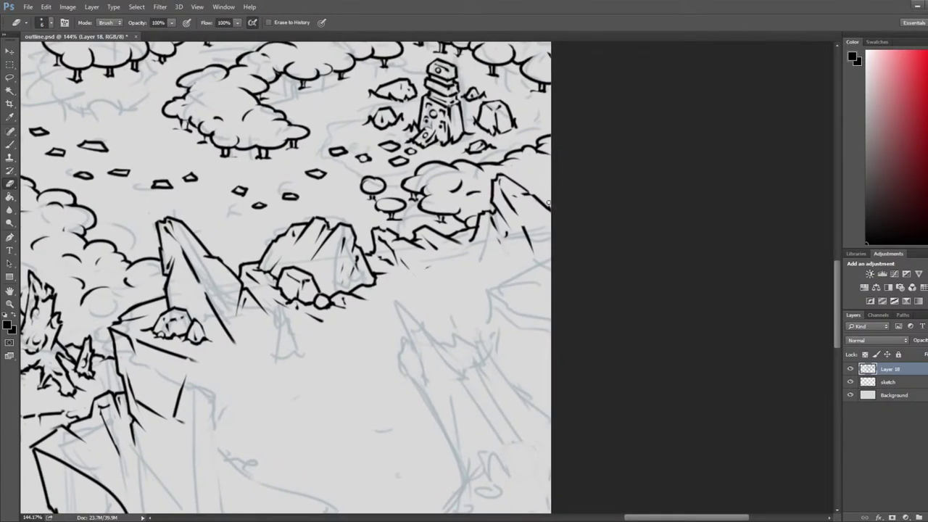
{"action": "mouse_move", "coordinate": [532, 253]}
{"action": "left_mouse_down"}
{"action": "mouse_move", "coordinate": [501, 193]}
{"action": "mouse_move", "coordinate": [552, 270]}
{"action": "left_mouse_up"}
{"action": "key", "text": "b"}
{"action": "key", "text": "e"}
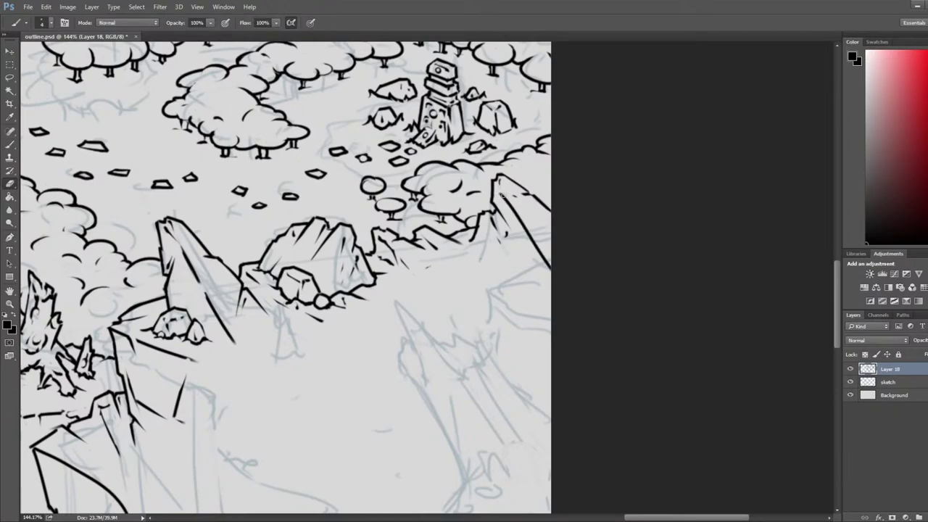
{"action": "key", "text": "e"}
{"action": "left_click_drag", "start_coordinate": [501, 192], "coordinate": [516, 215]}
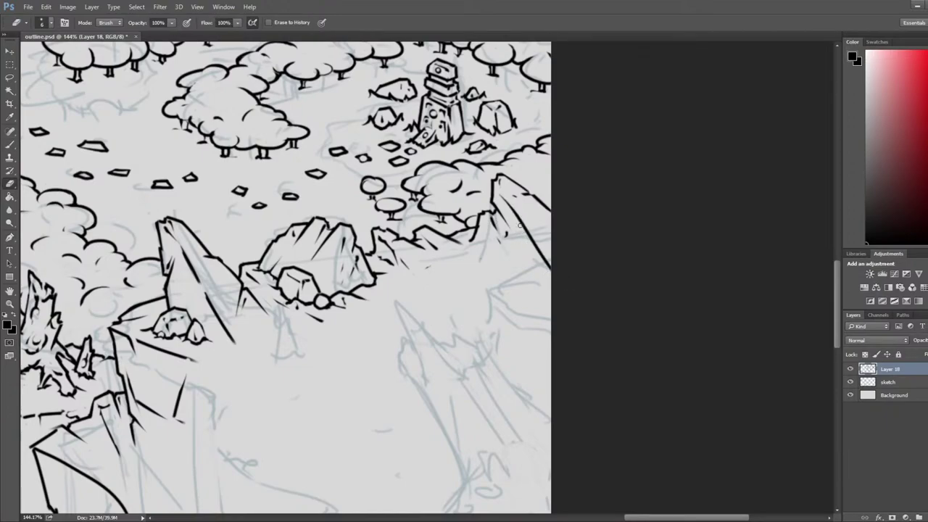
Step: Refine the tall rock's slope and inner crack marks with small brush and eraser strokes
{"action": "mouse_move", "coordinate": [601, 219]}
{"action": "left_mouse_down"}
{"action": "mouse_move", "coordinate": [563, 256]}
{"action": "mouse_move", "coordinate": [658, 221]}
{"action": "mouse_move", "coordinate": [592, 238]}
{"action": "mouse_move", "coordinate": [621, 231]}
{"action": "mouse_move", "coordinate": [592, 244]}
{"action": "left_mouse_up"}
{"action": "key", "text": "b"}
{"action": "key", "text": "e"}
{"action": "mouse_move", "coordinate": [573, 196]}
{"action": "left_mouse_down"}
{"action": "mouse_move", "coordinate": [565, 209]}
{"action": "mouse_move", "coordinate": [578, 216]}
{"action": "mouse_move", "coordinate": [539, 216]}
{"action": "left_mouse_up"}
{"action": "key", "text": "b"}
{"action": "key", "text": "e"}
{"action": "key", "text": "b"}
{"action": "key", "text": "e"}
{"action": "left_click_drag", "start_coordinate": [539, 215], "coordinate": [544, 211]}
{"action": "key", "text": "b"}
{"action": "key", "text": "e"}
Step: Flip the canvas horizontally and ink the start of a ledge line below the tall rock, cleaning it with the eraser
{"action": "key", "text": "ctrl+0"}
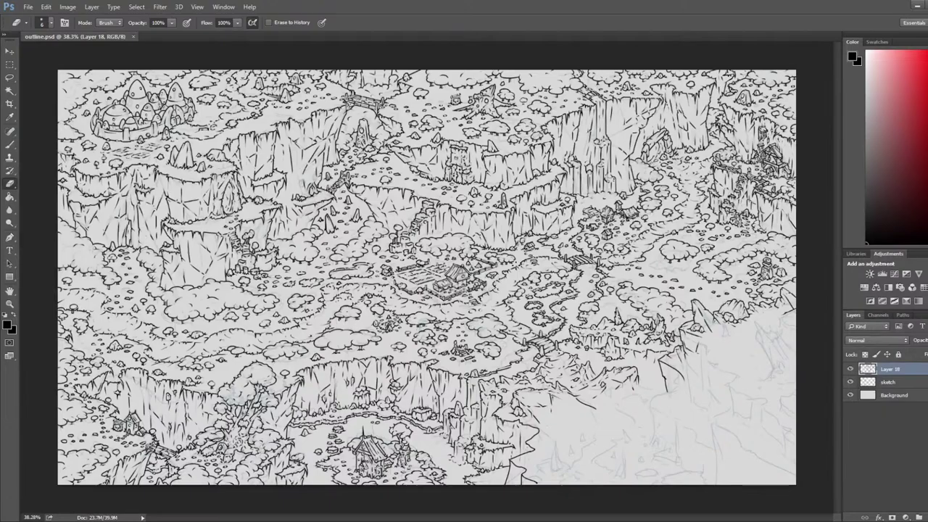
{"action": "key", "text": "ctrl+shift+h"}
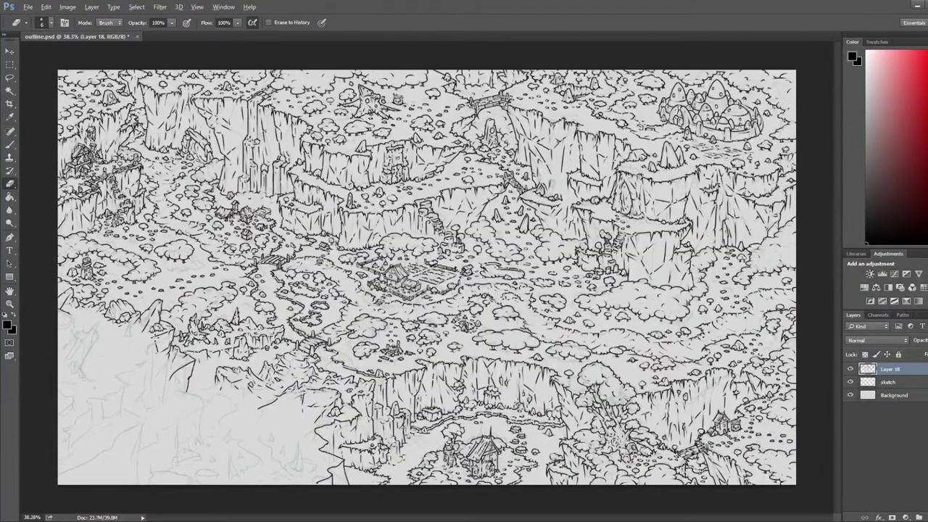
{"action": "scroll", "coordinate": [231, 305], "scroll_direction": "up", "scroll_amount": 5}
{"action": "scroll", "coordinate": [173, 313], "scroll_direction": "up", "scroll_amount": 1}
{"action": "left_click_drag", "start_coordinate": [148, 313], "coordinate": [470, 238]}
{"action": "scroll", "coordinate": [243, 253], "scroll_direction": "up", "scroll_amount": 9}
{"action": "mouse_move", "coordinate": [313, 194]}
{"action": "left_mouse_down"}
{"action": "mouse_move", "coordinate": [317, 226]}
{"action": "mouse_move", "coordinate": [311, 202]}
{"action": "mouse_move", "coordinate": [298, 196]}
{"action": "mouse_move", "coordinate": [329, 178]}
{"action": "mouse_move", "coordinate": [305, 171]}
{"action": "mouse_move", "coordinate": [330, 179]}
{"action": "left_mouse_up"}
{"action": "key", "text": "b"}
{"action": "key", "text": "e"}
{"action": "key", "text": "b"}
{"action": "key", "text": "e"}
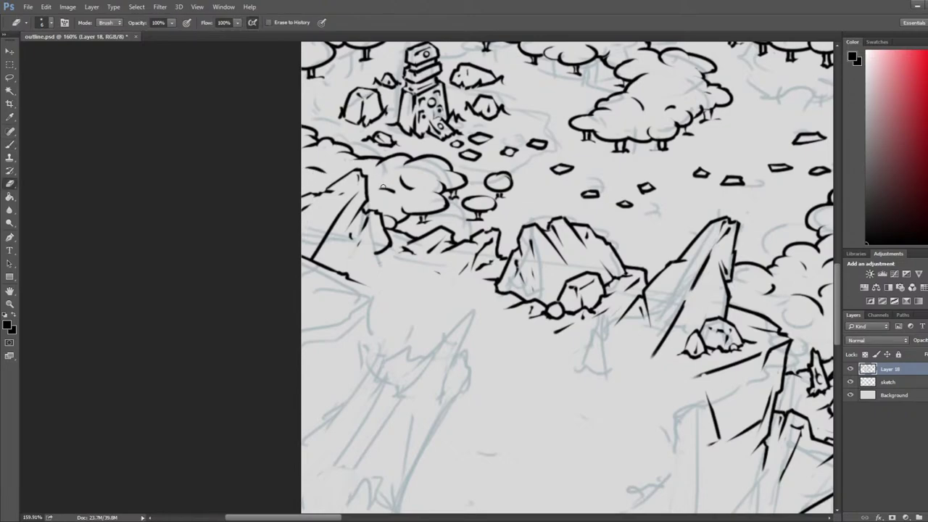
{"action": "key", "text": "b"}
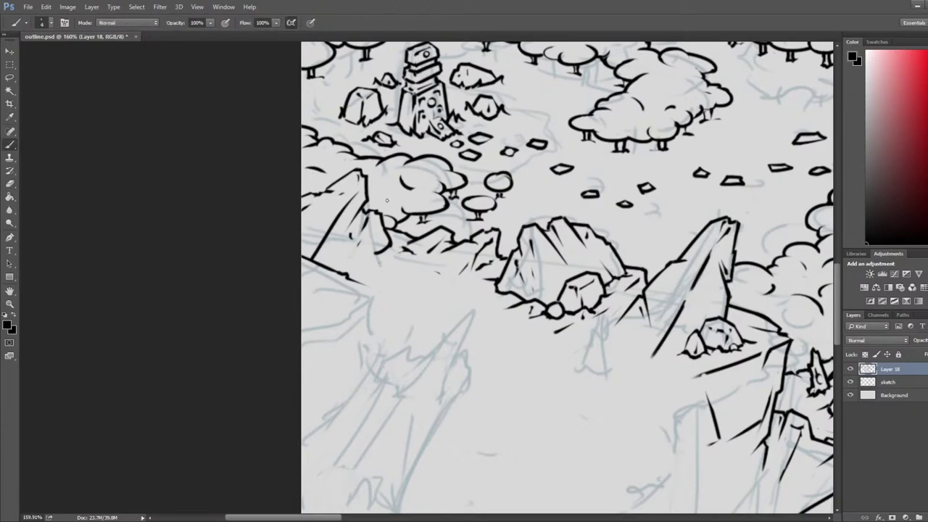
{"action": "key", "text": "e"}
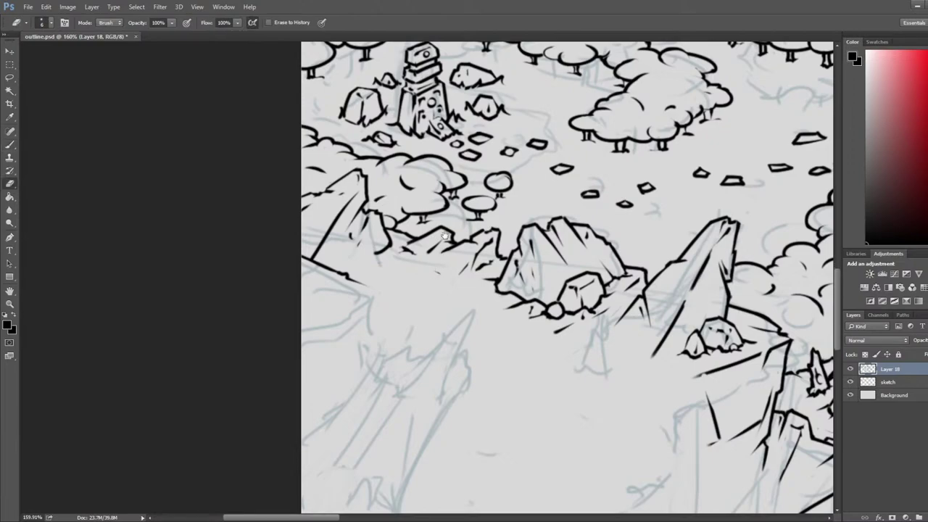
Step: Ink short crack marks at the base of the tall rock and adjust them with the eraser
{"action": "scroll", "coordinate": [441, 232], "scroll_direction": "down", "scroll_amount": 2}
{"action": "key", "text": "b"}
{"action": "left_click_drag", "start_coordinate": [399, 189], "coordinate": [384, 197]}
{"action": "key", "text": "e"}
{"action": "key", "text": "b"}
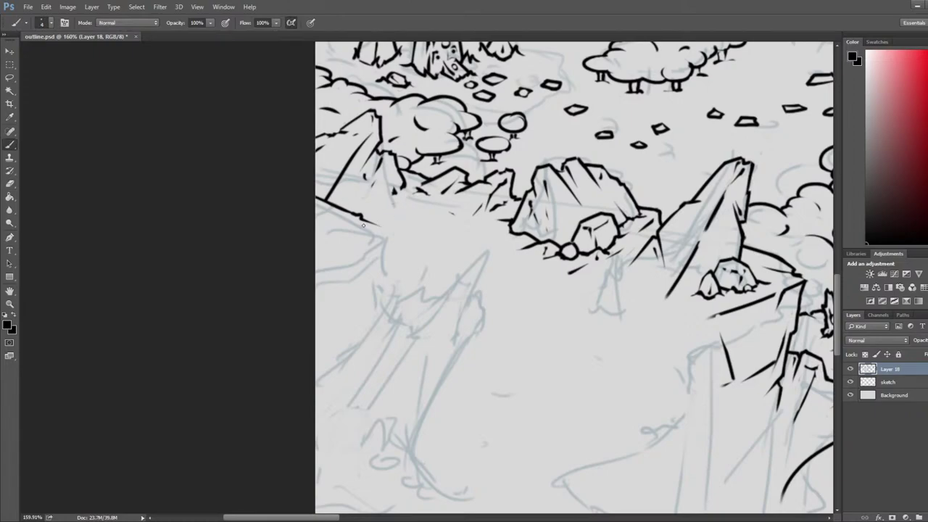
Step: Extend the ledge to a pointed corner and ink its two edges running down from the tip, undoing misplaced strokes
{"action": "left_click_drag", "start_coordinate": [329, 230], "coordinate": [397, 237]}
{"action": "key", "text": "ctrl+z"}
{"action": "mouse_move", "coordinate": [318, 228]}
{"action": "left_mouse_down"}
{"action": "mouse_move", "coordinate": [401, 238]}
{"action": "mouse_move", "coordinate": [364, 221]}
{"action": "mouse_move", "coordinate": [409, 235]}
{"action": "mouse_move", "coordinate": [388, 290]}
{"action": "left_mouse_up"}
{"action": "key", "text": "ctrl+z"}
{"action": "key", "text": "ctrl+z"}
{"action": "left_click_drag", "start_coordinate": [410, 238], "coordinate": [391, 297]}
{"action": "key", "text": "ctrl+z"}
{"action": "mouse_move", "coordinate": [399, 244]}
{"action": "left_mouse_down"}
{"action": "mouse_move", "coordinate": [377, 324]}
{"action": "mouse_move", "coordinate": [315, 294]}
{"action": "left_mouse_up"}
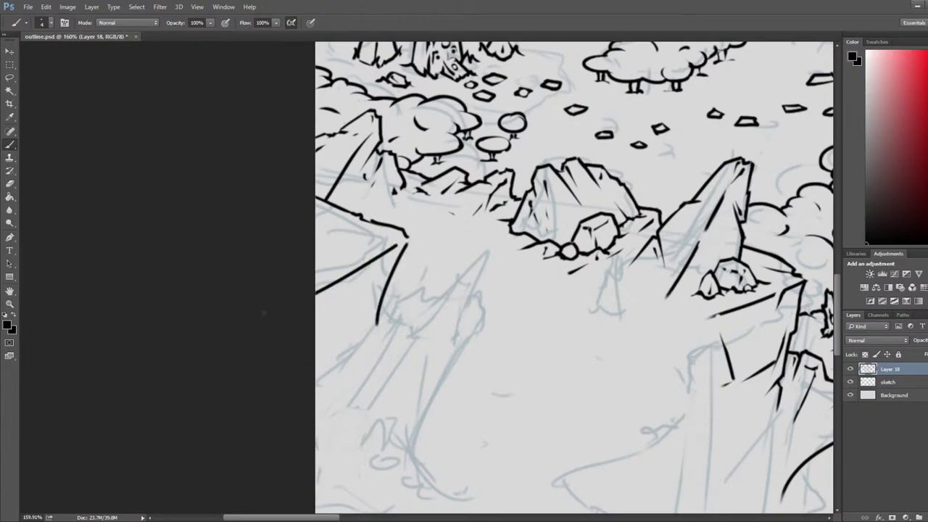
Step: Flip the canvas horizontally and touch up the new ledge outline with the eraser and brush
{"action": "scroll", "coordinate": [376, 246], "scroll_direction": "down", "scroll_amount": 10}
{"action": "key", "text": "ctrl+f"}
{"action": "left_click_drag", "start_coordinate": [735, 307], "coordinate": [552, 346]}
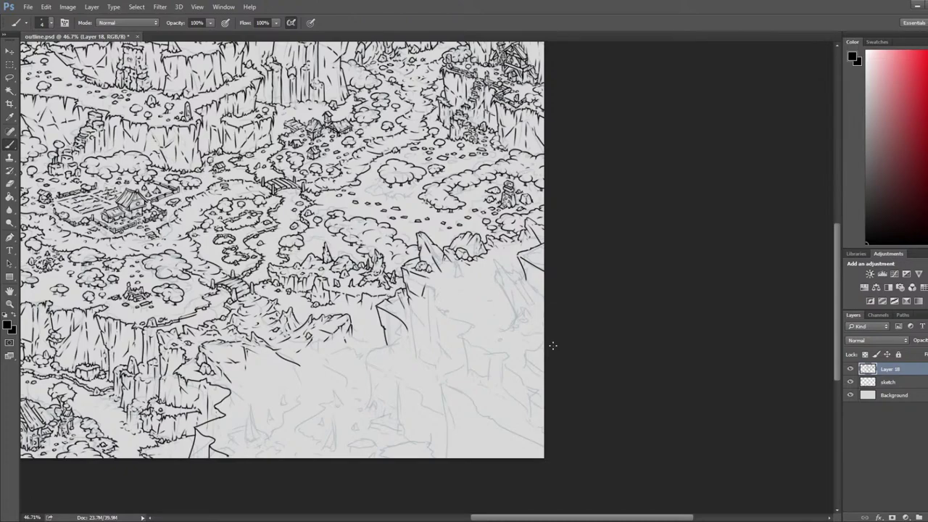
{"action": "scroll", "coordinate": [552, 240], "scroll_direction": "up", "scroll_amount": 10}
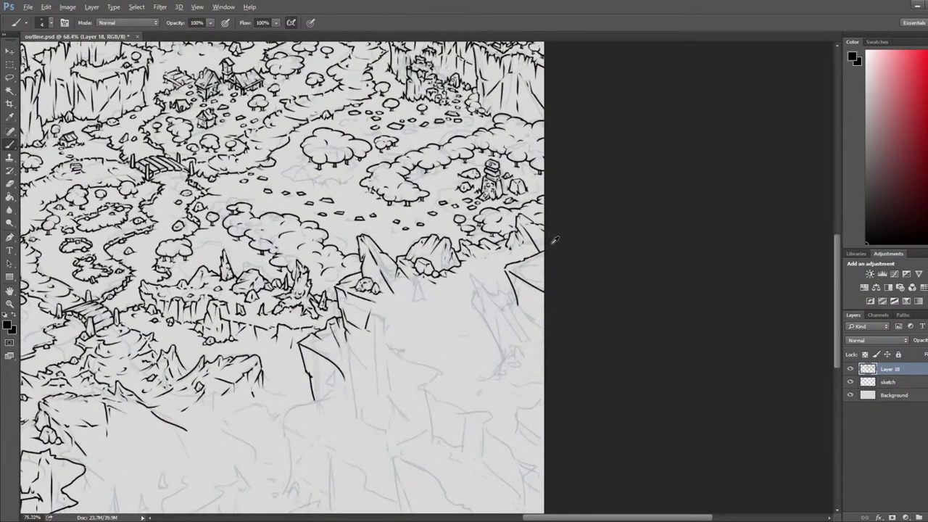
{"action": "key", "text": "e"}
{"action": "mouse_move", "coordinate": [512, 243]}
{"action": "left_mouse_down"}
{"action": "mouse_move", "coordinate": [527, 250]}
{"action": "mouse_move", "coordinate": [513, 244]}
{"action": "left_mouse_up"}
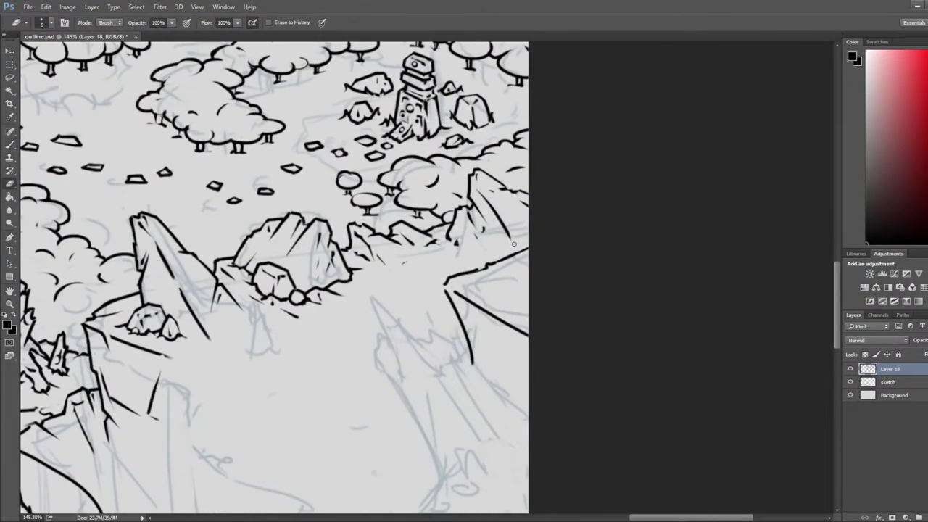
{"action": "key", "text": "b"}
{"action": "key", "text": "e"}
Step: Flip the canvas back and ink a small blunt rock on the ledge, erasing the ledge line inside it
{"action": "mouse_move", "coordinate": [491, 228]}
{"action": "left_mouse_down"}
{"action": "mouse_move", "coordinate": [388, 301]}
{"action": "mouse_move", "coordinate": [689, 156]}
{"action": "left_mouse_up"}
{"action": "left_click_drag", "start_coordinate": [218, 311], "coordinate": [652, 203]}
{"action": "left_click_drag", "start_coordinate": [159, 256], "coordinate": [623, 253]}
{"action": "mouse_move", "coordinate": [80, 254]}
{"action": "left_mouse_down"}
{"action": "mouse_move", "coordinate": [393, 252]}
{"action": "mouse_move", "coordinate": [211, 372]}
{"action": "left_mouse_up"}
{"action": "mouse_move", "coordinate": [707, 114]}
{"action": "left_mouse_down"}
{"action": "mouse_move", "coordinate": [396, 314]}
{"action": "mouse_move", "coordinate": [464, 345]}
{"action": "left_mouse_up"}
{"action": "key", "text": "b"}
{"action": "mouse_move", "coordinate": [182, 220]}
{"action": "left_mouse_down"}
{"action": "mouse_move", "coordinate": [205, 180]}
{"action": "mouse_move", "coordinate": [215, 195]}
{"action": "mouse_move", "coordinate": [205, 190]}
{"action": "mouse_move", "coordinate": [217, 190]}
{"action": "mouse_move", "coordinate": [188, 218]}
{"action": "left_mouse_up"}
{"action": "key", "text": "ctrl+z"}
{"action": "key", "text": "ctrl+alt+z"}
{"action": "key", "text": "ctrl+alt+z"}
{"action": "mouse_move", "coordinate": [204, 187]}
{"action": "left_mouse_down"}
{"action": "mouse_move", "coordinate": [217, 190]}
{"action": "mouse_move", "coordinate": [214, 199]}
{"action": "mouse_move", "coordinate": [211, 184]}
{"action": "mouse_move", "coordinate": [224, 193]}
{"action": "mouse_move", "coordinate": [224, 233]}
{"action": "left_mouse_up"}
{"action": "key", "text": "ctrl+z"}
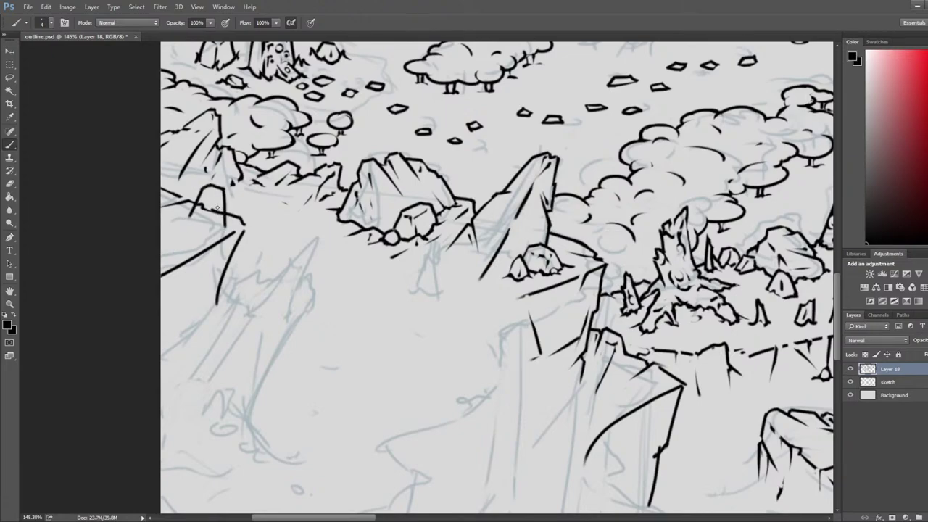
{"action": "key", "text": "e"}
{"action": "mouse_move", "coordinate": [204, 200]}
{"action": "left_mouse_down"}
{"action": "mouse_move", "coordinate": [197, 213]}
{"action": "mouse_move", "coordinate": [219, 217]}
{"action": "mouse_move", "coordinate": [206, 198]}
{"action": "left_mouse_up"}
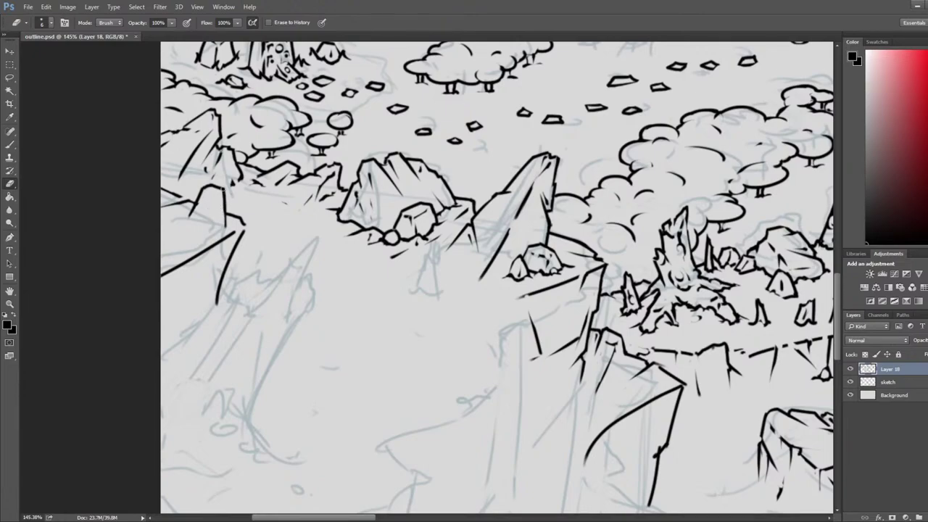
Step: Ink the sloping side of the small blunt rock on the ledge and clean up its outline with the eraser
{"action": "key", "text": "b"}
{"action": "key", "text": "e"}
{"action": "mouse_move", "coordinate": [210, 191]}
{"action": "left_mouse_down"}
{"action": "mouse_move", "coordinate": [219, 203]}
{"action": "mouse_move", "coordinate": [201, 239]}
{"action": "left_mouse_up"}
{"action": "key", "text": "b"}
{"action": "key", "text": "e"}
{"action": "key", "text": "b"}
{"action": "key", "text": "b"}
{"action": "key", "text": "e"}
{"action": "key", "text": "b"}
Step: Try short crack marks on the blunt rock's face, undoing the misplaced strokes
{"action": "mouse_move", "coordinate": [213, 207]}
{"action": "left_mouse_down"}
{"action": "mouse_move", "coordinate": [206, 240]}
{"action": "mouse_move", "coordinate": [177, 239]}
{"action": "mouse_move", "coordinate": [187, 223]}
{"action": "mouse_move", "coordinate": [203, 235]}
{"action": "mouse_move", "coordinate": [225, 230]}
{"action": "mouse_move", "coordinate": [204, 208]}
{"action": "left_mouse_up"}
{"action": "key", "text": "e"}
{"action": "key", "text": "b"}
{"action": "key", "text": "e"}
{"action": "key", "text": "b"}
{"action": "key", "text": "e"}
{"action": "key", "text": "b"}
{"action": "key", "text": "ctrl+z"}
{"action": "key", "text": "e"}
{"action": "key", "text": "ctrl+alt+z"}
{"action": "key", "text": "ctrl+alt+z"}
{"action": "key", "text": "ctrl+alt+z"}
{"action": "key", "text": "ctrl+alt+z"}
Step: Ink a small stone at the blunt rock's base and trim its overlapping lines with the eraser
{"action": "key", "text": "b"}
{"action": "left_click_drag", "start_coordinate": [183, 224], "coordinate": [179, 231]}
{"action": "key", "text": "e"}
{"action": "key", "text": "b"}
{"action": "left_click_drag", "start_coordinate": [194, 237], "coordinate": [209, 239]}
{"action": "mouse_move", "coordinate": [209, 238]}
{"action": "left_mouse_down"}
{"action": "mouse_move", "coordinate": [199, 231]}
{"action": "mouse_move", "coordinate": [206, 237]}
{"action": "mouse_move", "coordinate": [193, 243]}
{"action": "left_mouse_up"}
{"action": "key", "text": "e"}
{"action": "key", "text": "b"}
{"action": "key", "text": "e"}
{"action": "left_click_drag", "start_coordinate": [195, 242], "coordinate": [189, 243]}
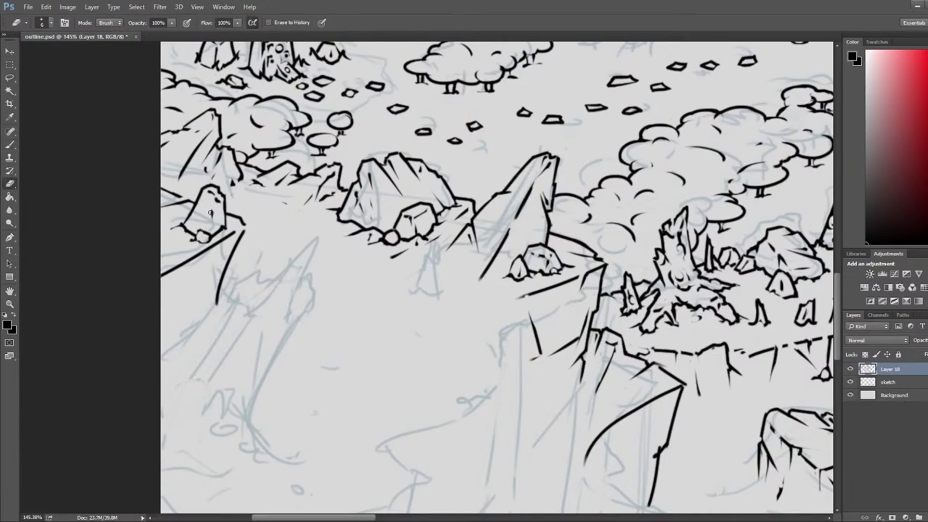
{"action": "key", "text": "b"}
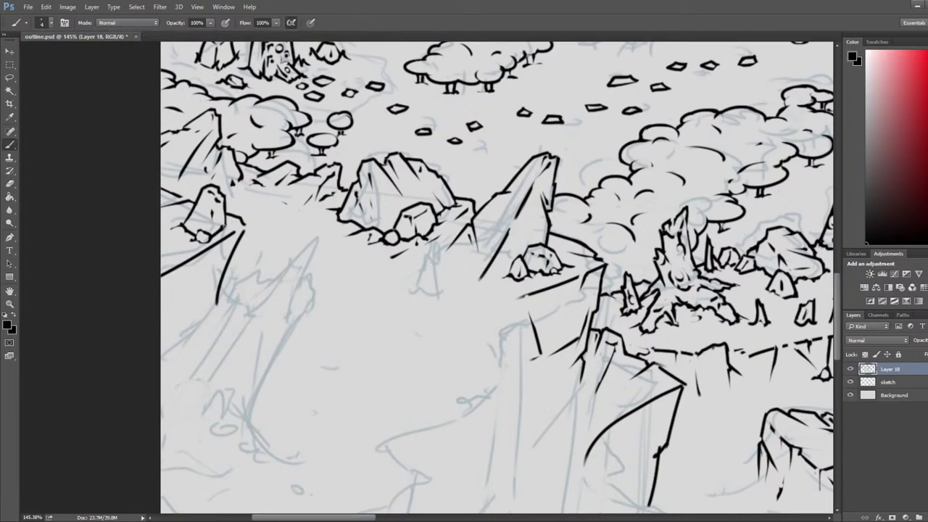
{"action": "key", "text": "e"}
{"action": "key", "text": "b"}
{"action": "key", "text": "e"}
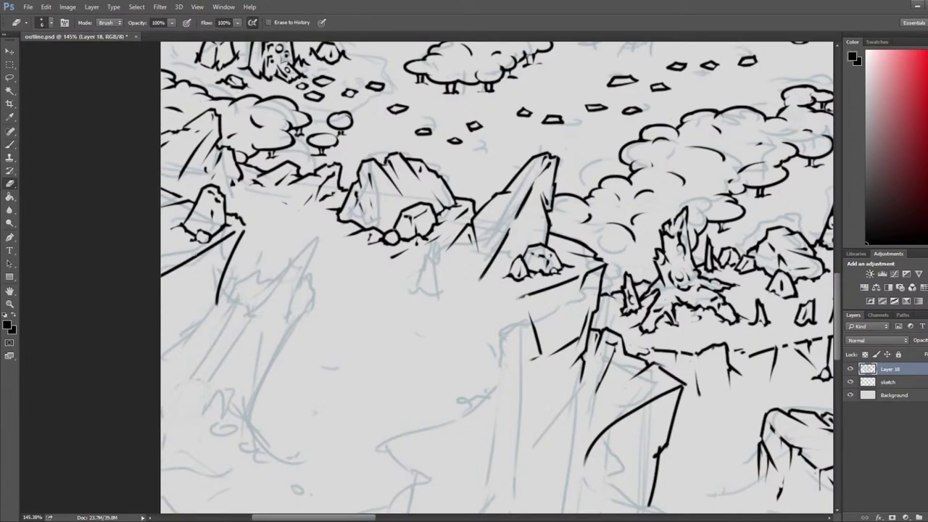
Step: Ink jagged cracks running down from the ledge's front edge beneath the blunt rock
{"action": "key", "text": "b"}
{"action": "mouse_move", "coordinate": [199, 258]}
{"action": "left_mouse_down"}
{"action": "mouse_move", "coordinate": [161, 247]}
{"action": "mouse_move", "coordinate": [193, 254]}
{"action": "mouse_move", "coordinate": [202, 300]}
{"action": "mouse_move", "coordinate": [202, 254]}
{"action": "mouse_move", "coordinate": [201, 288]}
{"action": "left_mouse_up"}
{"action": "key", "text": "e"}
{"action": "key", "text": "b"}
{"action": "key", "text": "e"}
{"action": "key", "text": "b"}
{"action": "key", "text": "e"}
{"action": "key", "text": "b"}
{"action": "key", "text": "e"}
{"action": "key", "text": "b"}
{"action": "key", "text": "e"}
Step: Break up the ledge's straight edges and ink a rougher, chipped contour at its tip
{"action": "mouse_move", "coordinate": [229, 253]}
{"action": "left_mouse_down"}
{"action": "mouse_move", "coordinate": [206, 281]}
{"action": "mouse_move", "coordinate": [232, 234]}
{"action": "mouse_move", "coordinate": [213, 258]}
{"action": "mouse_move", "coordinate": [228, 257]}
{"action": "left_mouse_up"}
{"action": "key", "text": "b"}
{"action": "key", "text": "e"}
{"action": "key", "text": "b"}
{"action": "key", "text": "e"}
{"action": "key", "text": "b"}
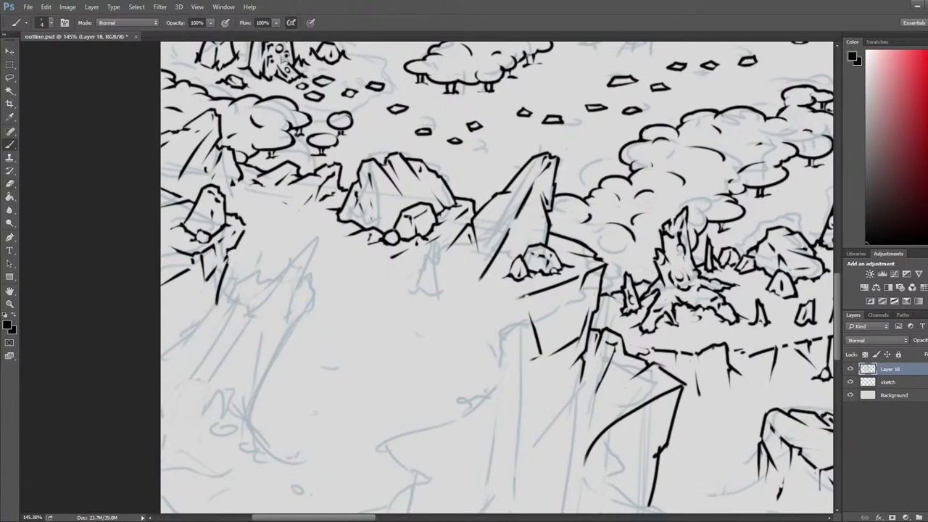
{"action": "key", "text": "e"}
{"action": "key", "text": "b"}
{"action": "key", "text": "e"}
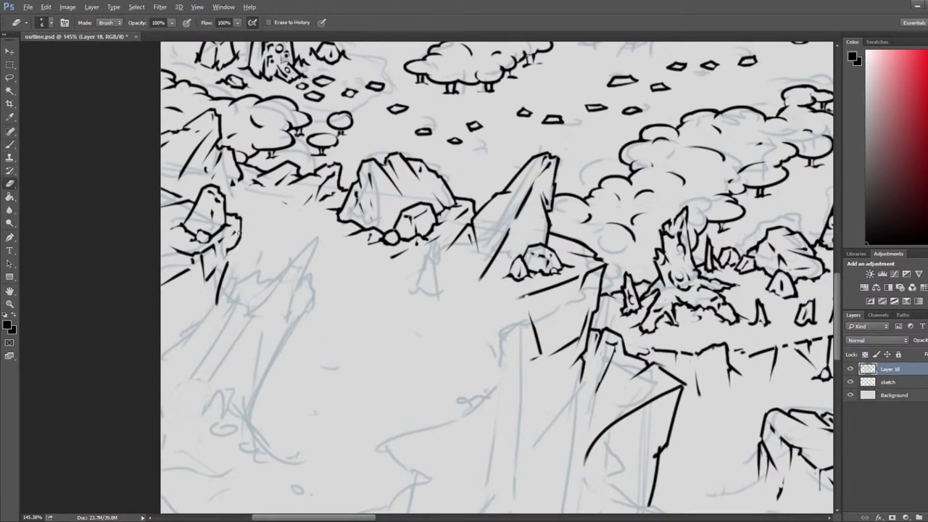
Step: Erase the chipped edge below the ledge tip and ink a sharper point with short cracks under it
{"action": "scroll", "coordinate": [240, 232], "scroll_direction": "down", "scroll_amount": 4}
{"action": "scroll", "coordinate": [216, 237], "scroll_direction": "up", "scroll_amount": 7}
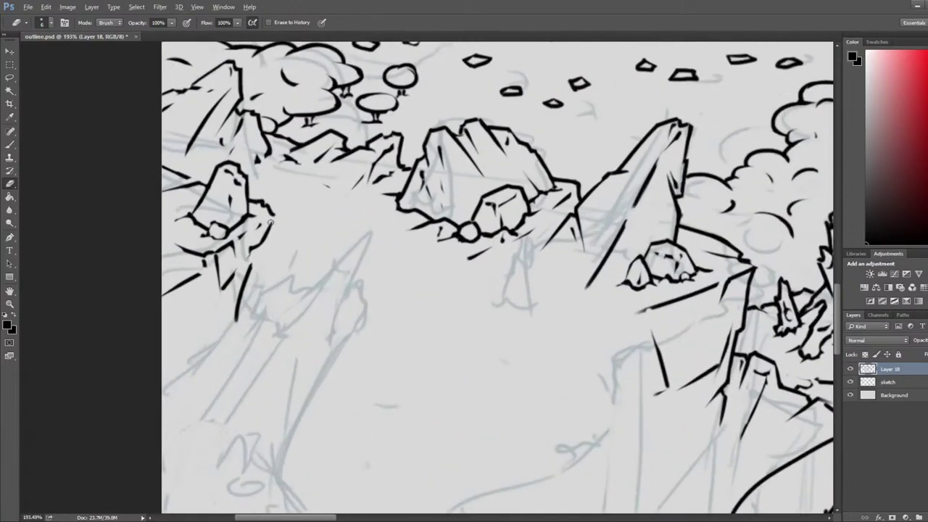
{"action": "scroll", "coordinate": [270, 224], "scroll_direction": "up", "scroll_amount": 1}
{"action": "key", "text": "b"}
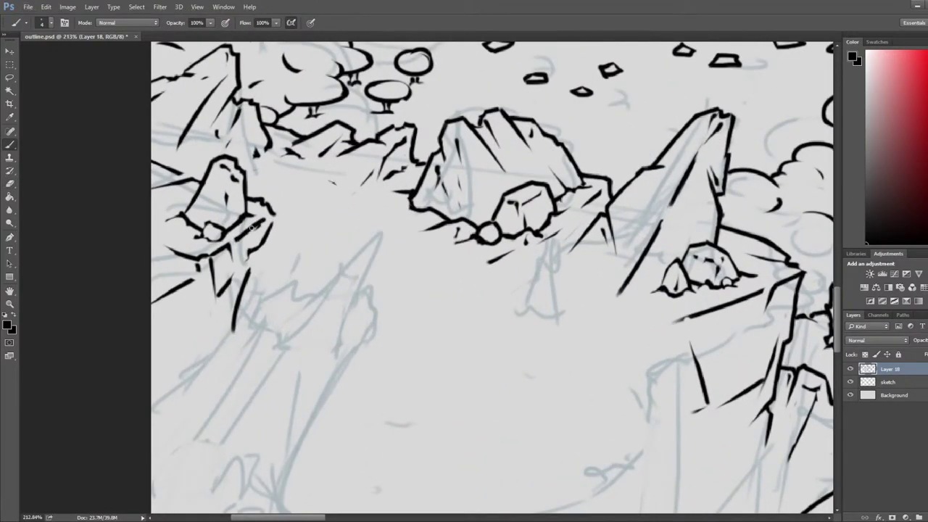
{"action": "key", "text": "e"}
{"action": "mouse_move", "coordinate": [264, 218]}
{"action": "left_mouse_down"}
{"action": "mouse_move", "coordinate": [239, 239]}
{"action": "mouse_move", "coordinate": [271, 203]}
{"action": "mouse_move", "coordinate": [255, 200]}
{"action": "mouse_move", "coordinate": [276, 211]}
{"action": "mouse_move", "coordinate": [263, 197]}
{"action": "mouse_move", "coordinate": [276, 228]}
{"action": "mouse_move", "coordinate": [266, 250]}
{"action": "mouse_move", "coordinate": [245, 279]}
{"action": "left_mouse_up"}
{"action": "key", "text": "b"}
{"action": "key", "text": "e"}
{"action": "key", "text": "b"}
{"action": "key", "text": "e"}
{"action": "key", "text": "b"}
{"action": "key", "text": "e"}
{"action": "key", "text": "e"}
{"action": "key", "text": "b"}
{"action": "key", "text": "e"}
{"action": "key", "text": "b"}
{"action": "key", "text": "e"}
{"action": "key", "text": "b"}
{"action": "key", "text": "e"}
Step: Erase the remains of the old lower edge and ink one long straight stroke down from the ledge tip
{"action": "left_click_drag", "start_coordinate": [242, 255], "coordinate": [215, 334]}
{"action": "mouse_move", "coordinate": [232, 281]}
{"action": "left_mouse_down"}
{"action": "mouse_move", "coordinate": [211, 337]}
{"action": "mouse_move", "coordinate": [248, 268]}
{"action": "mouse_move", "coordinate": [268, 269]}
{"action": "mouse_move", "coordinate": [235, 312]}
{"action": "left_mouse_up"}
{"action": "key", "text": "b"}
{"action": "key", "text": "ctrl+z"}
{"action": "key", "text": "e"}
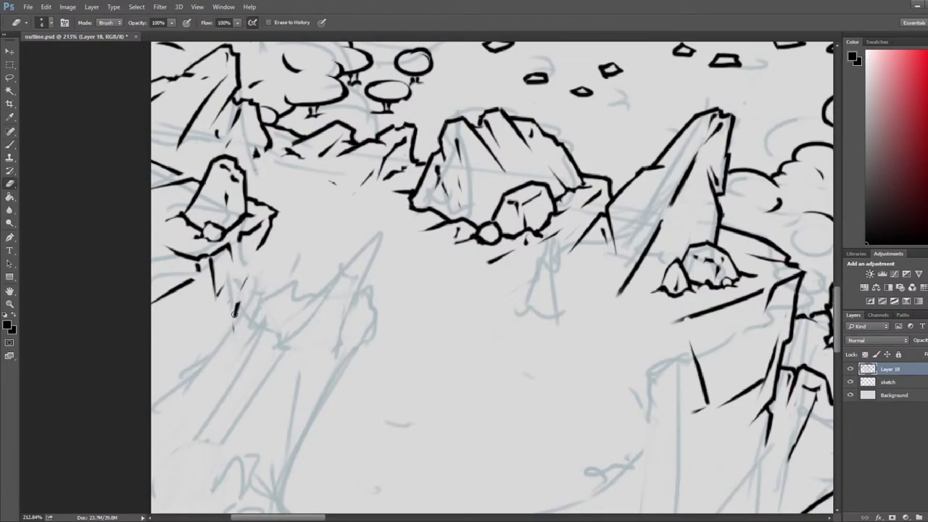
{"action": "key", "text": "b"}
{"action": "mouse_move", "coordinate": [271, 223]}
{"action": "left_mouse_down"}
{"action": "mouse_move", "coordinate": [208, 370]}
{"action": "mouse_move", "coordinate": [210, 361]}
{"action": "left_mouse_up"}
{"action": "key", "text": "e"}
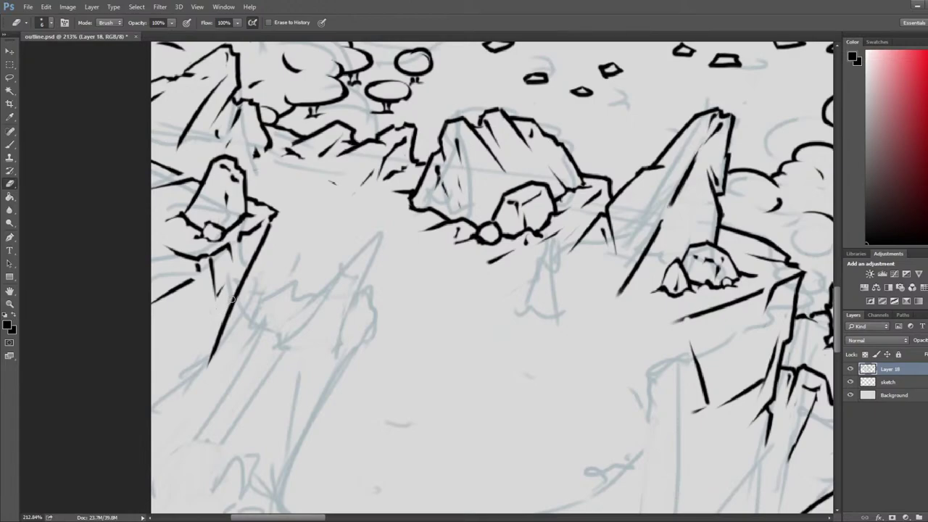
Step: Ink a slanted lower edge from the cliff's long side line towards the canvas border and trim the overlap
{"action": "key", "text": "b"}
{"action": "left_click_drag", "start_coordinate": [231, 310], "coordinate": [151, 370]}
{"action": "key", "text": "e"}
{"action": "left_click_drag", "start_coordinate": [242, 290], "coordinate": [169, 358]}
{"action": "key", "text": "b"}
{"action": "key", "text": "e"}
{"action": "key", "text": "b"}
Step: Ink a long steep crack down the cliff face below the ledge and thin it with the eraser
{"action": "mouse_move", "coordinate": [167, 294]}
{"action": "left_mouse_down"}
{"action": "mouse_move", "coordinate": [198, 350]}
{"action": "mouse_move", "coordinate": [188, 334]}
{"action": "mouse_move", "coordinate": [181, 415]}
{"action": "left_mouse_up"}
{"action": "key", "text": "e"}
{"action": "key", "text": "b"}
{"action": "key", "text": "e"}
{"action": "left_click_drag", "start_coordinate": [194, 344], "coordinate": [182, 402]}
{"action": "left_click_drag", "start_coordinate": [188, 327], "coordinate": [174, 385]}
Step: Flip the canvas horizontally and ink a small rock at the canvas border behind the blunt rock, erasing the ledge line there
{"action": "scroll", "coordinate": [193, 284], "scroll_direction": "down", "scroll_amount": 10}
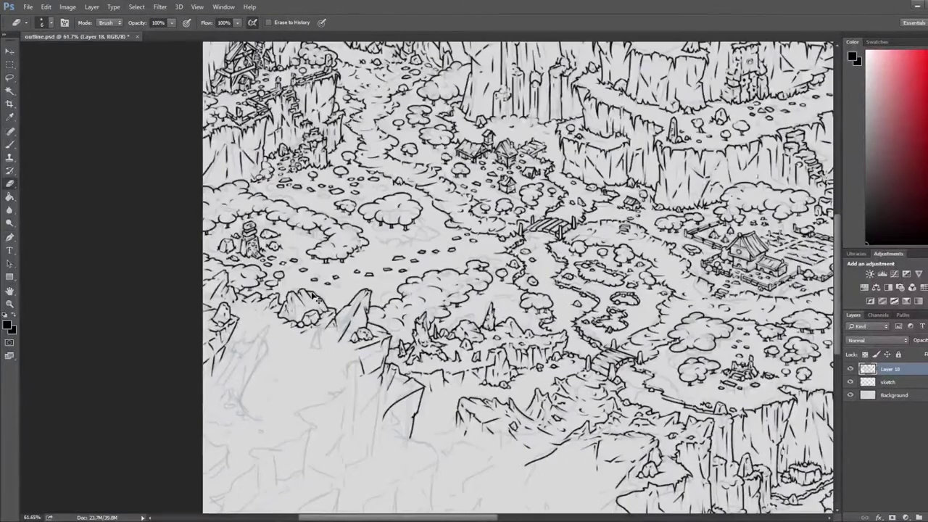
{"action": "key", "text": "ctrl+shift+h"}
{"action": "left_click_drag", "start_coordinate": [800, 297], "coordinate": [43, 211]}
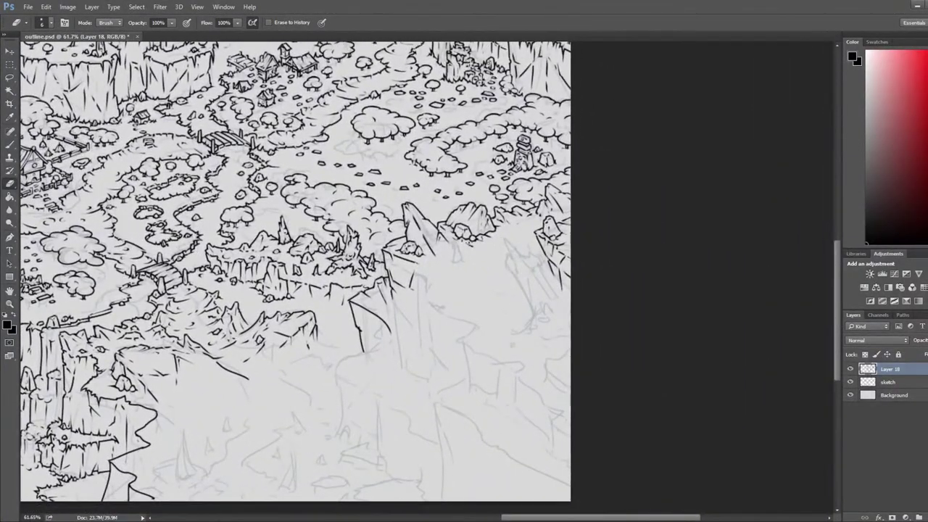
{"action": "scroll", "coordinate": [458, 245], "scroll_direction": "up", "scroll_amount": 6}
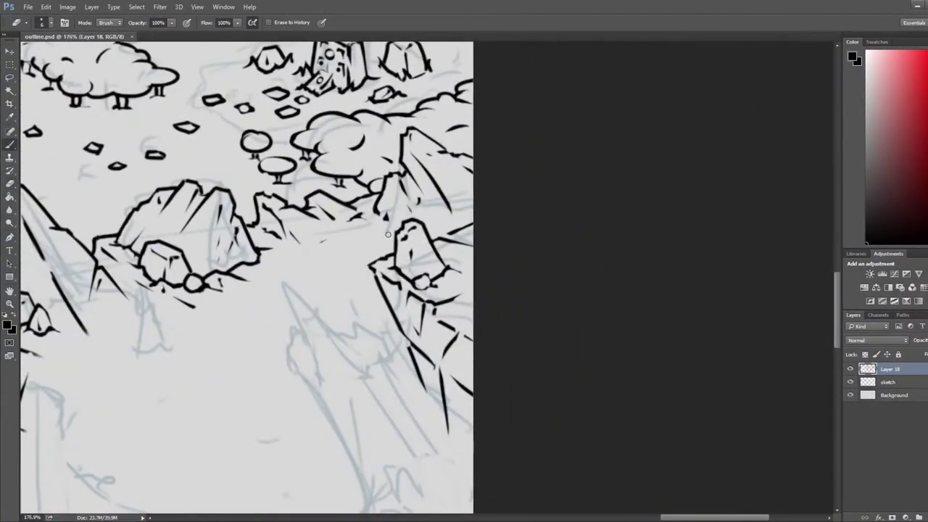
{"action": "key", "text": "e"}
{"action": "mouse_move", "coordinate": [429, 250]}
{"action": "left_mouse_down"}
{"action": "mouse_move", "coordinate": [462, 222]}
{"action": "mouse_move", "coordinate": [422, 231]}
{"action": "mouse_move", "coordinate": [445, 260]}
{"action": "mouse_move", "coordinate": [473, 247]}
{"action": "left_mouse_up"}
{"action": "key", "text": "b"}
{"action": "key", "text": "e"}
{"action": "key", "text": "b"}
{"action": "key", "text": "e"}
{"action": "key", "text": "b"}
{"action": "key", "text": "e"}
{"action": "key", "text": "b"}
{"action": "key", "text": "e"}
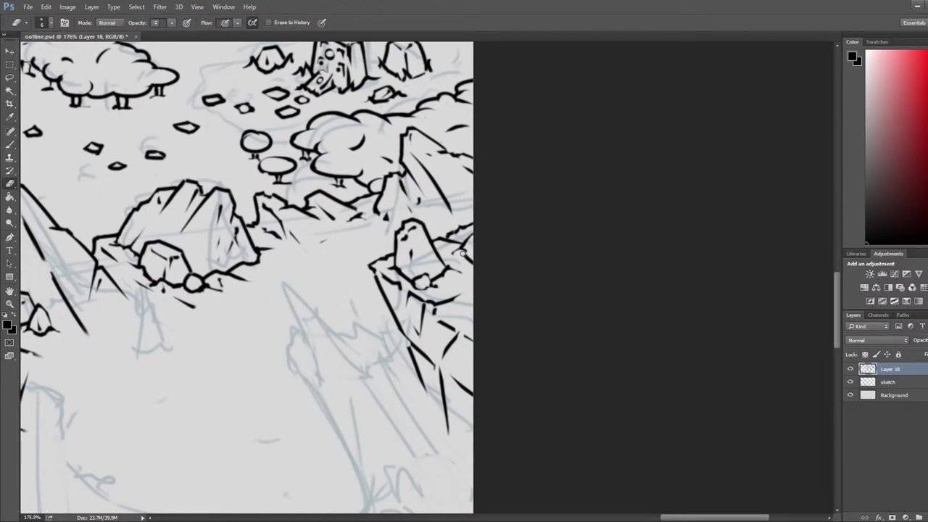
Step: Refine the outline of the small rock at the canvas border with alternating brush and eraser touches
{"action": "key", "text": "b"}
{"action": "key", "text": "e"}
{"action": "key", "text": "b"}
{"action": "key", "text": "e"}
{"action": "key", "text": "b"}
{"action": "key", "text": "e"}
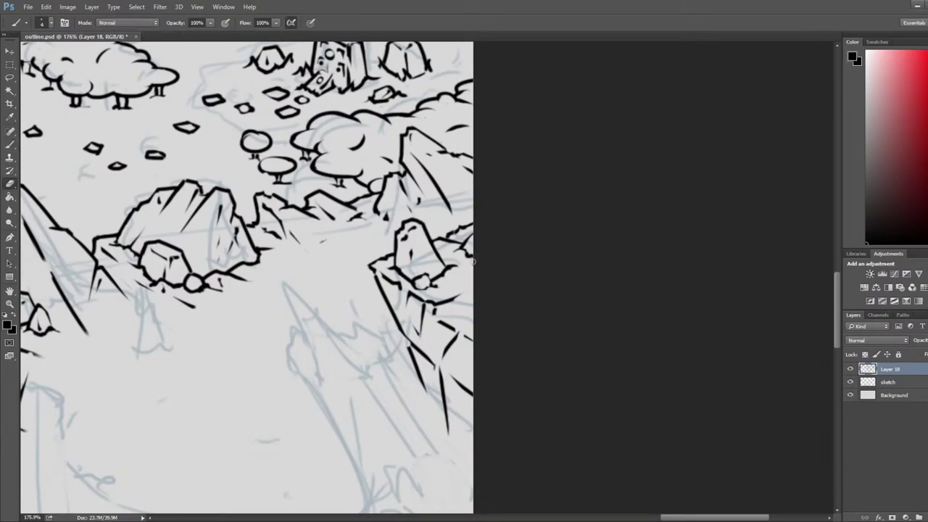
{"action": "key", "text": "b"}
{"action": "key", "text": "e"}
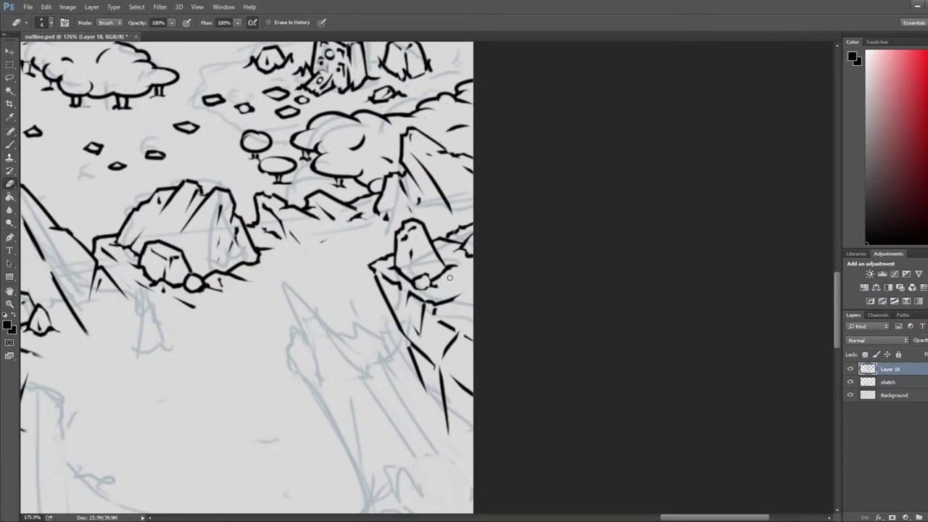
Step: Rework the round stone at the blunt rock's base into a wider, more angular stone
{"action": "key", "text": "b"}
{"action": "key", "text": "e"}
{"action": "key", "text": "b"}
{"action": "key", "text": "e"}
{"action": "key", "text": "b"}
{"action": "key", "text": "e"}
{"action": "key", "text": "b"}
{"action": "key", "text": "e"}
{"action": "key", "text": "b"}
{"action": "key", "text": "e"}
{"action": "mouse_move", "coordinate": [421, 275]}
{"action": "left_mouse_down"}
{"action": "mouse_move", "coordinate": [431, 283]}
{"action": "mouse_move", "coordinate": [413, 275]}
{"action": "mouse_move", "coordinate": [430, 270]}
{"action": "mouse_move", "coordinate": [439, 283]}
{"action": "mouse_move", "coordinate": [425, 291]}
{"action": "mouse_move", "coordinate": [431, 270]}
{"action": "mouse_move", "coordinate": [442, 280]}
{"action": "mouse_move", "coordinate": [414, 273]}
{"action": "left_mouse_up"}
{"action": "key", "text": "b"}
{"action": "key", "text": "e"}
{"action": "key", "text": "b"}
{"action": "key", "text": "e"}
{"action": "key", "text": "b"}
{"action": "key", "text": "e"}
{"action": "key", "text": "b"}
{"action": "key", "text": "e"}
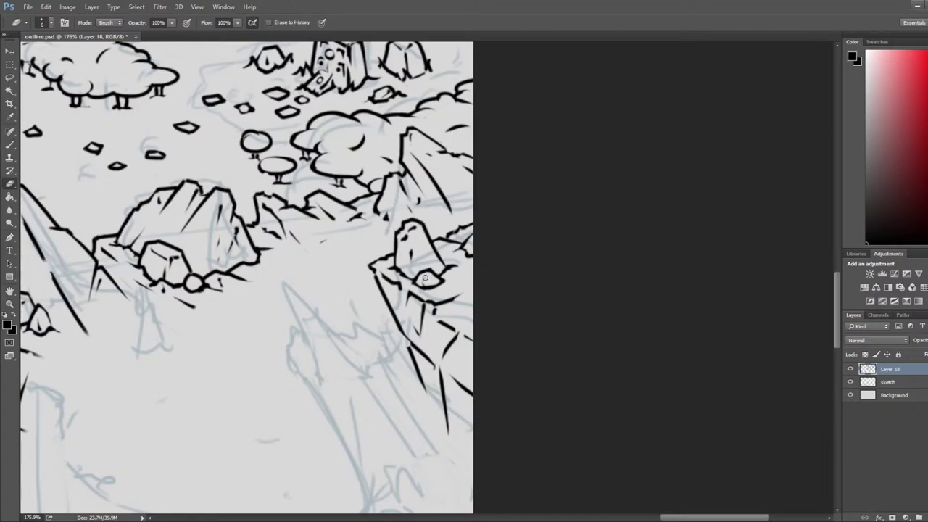
Step: Open up the underside of the stone at the blunt rock's base with the eraser and touch up its contour
{"action": "left_click_drag", "start_coordinate": [433, 289], "coordinate": [425, 283]}
{"action": "key", "text": "b"}
{"action": "key", "text": "e"}
{"action": "key", "text": "b"}
{"action": "key", "text": "e"}
{"action": "key", "text": "b"}
{"action": "key", "text": "e"}
Step: Ink two small flat stones on the ledge between the blunt rock and the canvas border
{"action": "key", "text": "b"}
{"action": "mouse_move", "coordinate": [456, 276]}
{"action": "left_mouse_down"}
{"action": "mouse_move", "coordinate": [465, 271]}
{"action": "mouse_move", "coordinate": [464, 280]}
{"action": "left_mouse_up"}
{"action": "left_click_drag", "start_coordinate": [465, 271], "coordinate": [465, 270]}
{"action": "key", "text": "e"}
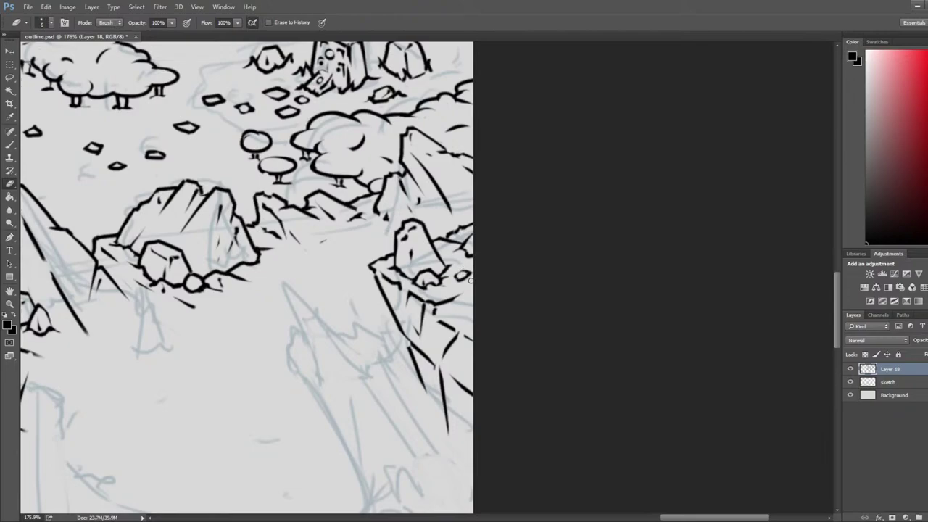
{"action": "key", "text": "b"}
{"action": "key", "text": "e"}
{"action": "key", "text": "b"}
{"action": "mouse_move", "coordinate": [450, 312]}
{"action": "left_mouse_down"}
{"action": "mouse_move", "coordinate": [471, 310]}
{"action": "mouse_move", "coordinate": [464, 292]}
{"action": "left_mouse_up"}
{"action": "key", "text": "e"}
Step: Ink another small stone cut off by the canvas border, erasing and redrawing its outline
{"action": "key", "text": "b"}
{"action": "left_click_drag", "start_coordinate": [464, 293], "coordinate": [473, 300]}
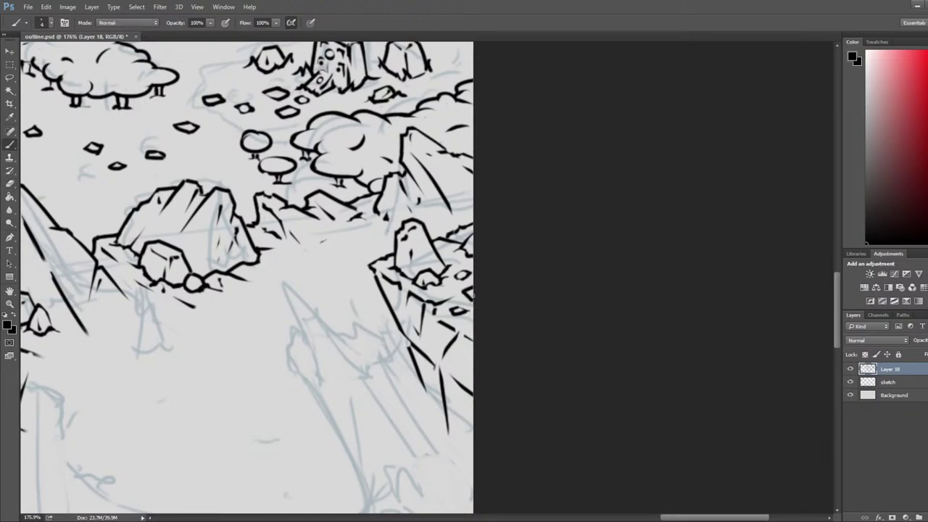
{"action": "key", "text": "e"}
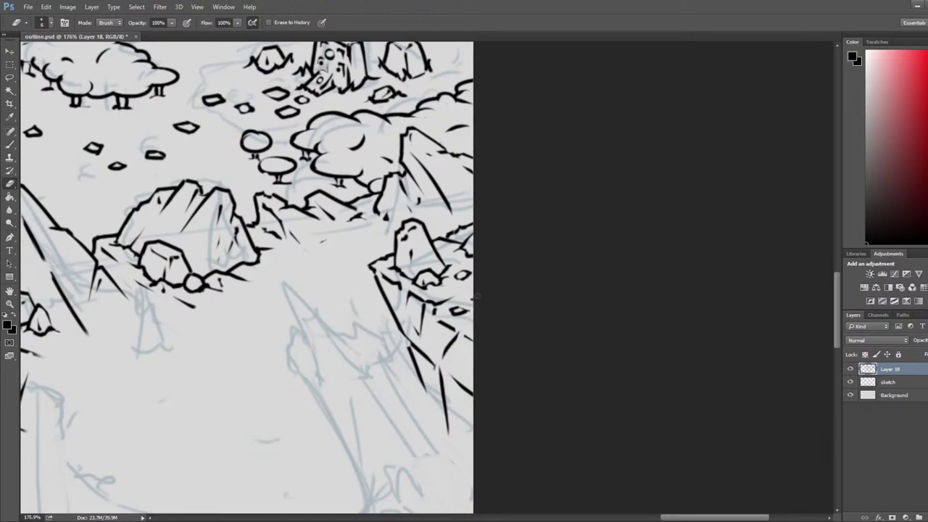
{"action": "key", "text": "b"}
{"action": "left_click_drag", "start_coordinate": [469, 295], "coordinate": [467, 287]}
{"action": "key", "text": "e"}
{"action": "scroll", "coordinate": [479, 270], "scroll_direction": "down", "scroll_amount": 6}
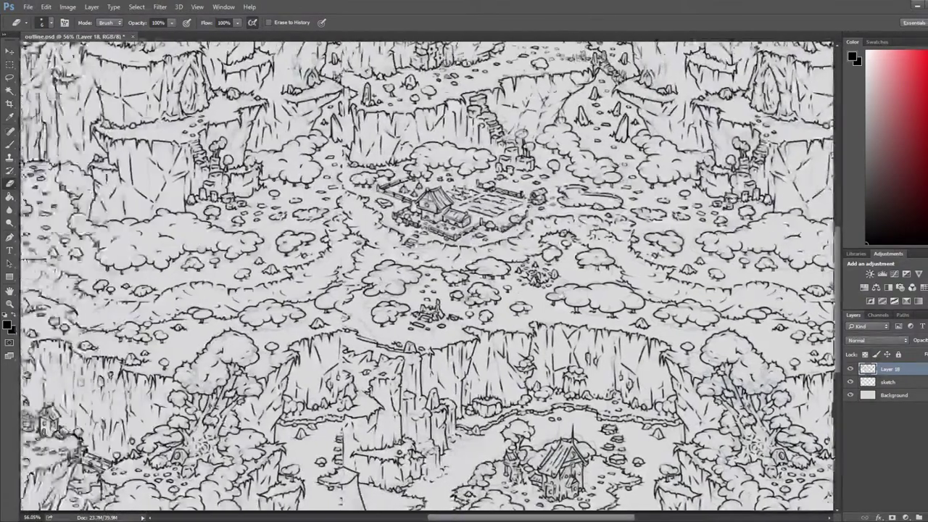
Step: Touch up the small stones at the canvas border beside the blunt rock and save the drawing
{"action": "left_click_drag", "start_coordinate": [162, 292], "coordinate": [479, 309]}
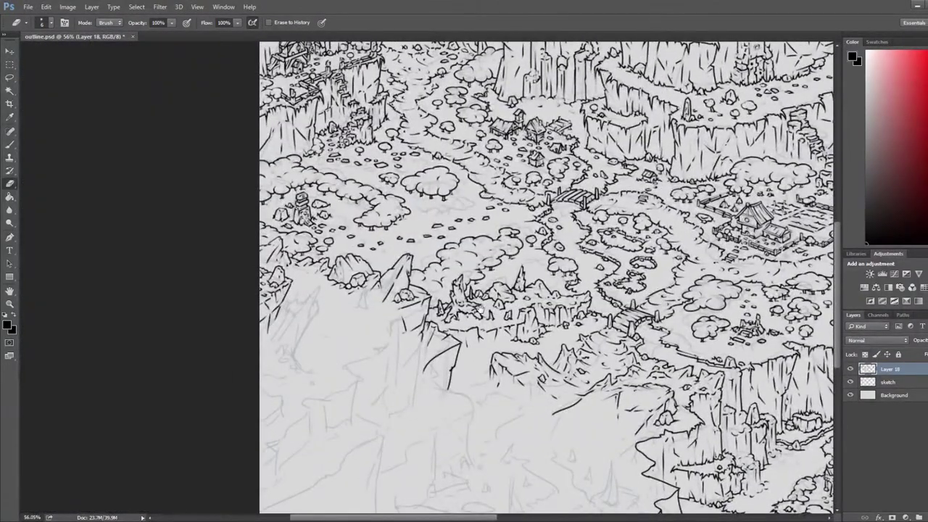
{"action": "scroll", "coordinate": [377, 282], "scroll_direction": "up", "scroll_amount": 6}
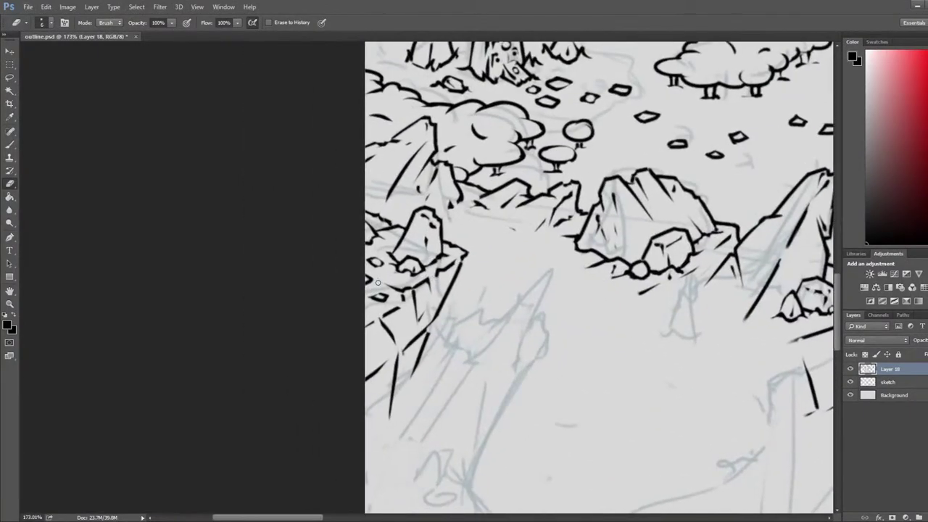
{"action": "left_click_drag", "start_coordinate": [382, 288], "coordinate": [367, 301]}
{"action": "key", "text": "b"}
{"action": "key", "text": "e"}
{"action": "key", "text": "b"}
{"action": "key", "text": "e"}
{"action": "left_click_drag", "start_coordinate": [521, 310], "coordinate": [341, 240]}
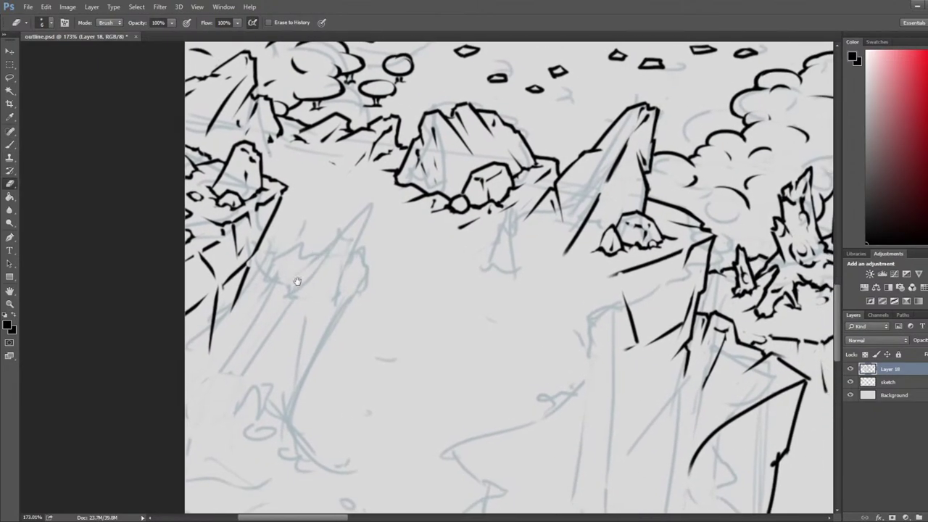
{"action": "left_click_drag", "start_coordinate": [300, 282], "coordinate": [297, 208]}
{"action": "key", "text": "ctrl+s"}
Step: Ink the two long curved side contours of the leaning broken tree trunk below the cliff ledge
{"action": "key", "text": "b"}
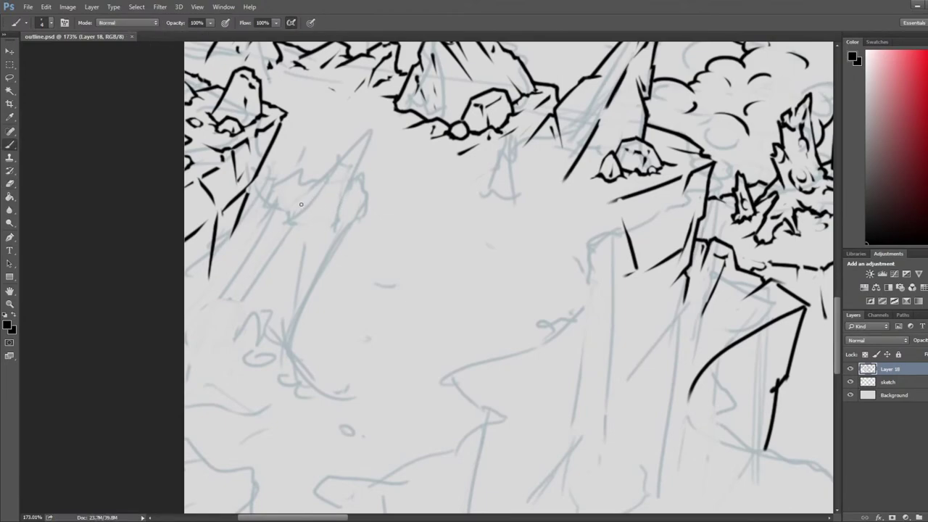
{"action": "left_click_drag", "start_coordinate": [264, 190], "coordinate": [184, 301]}
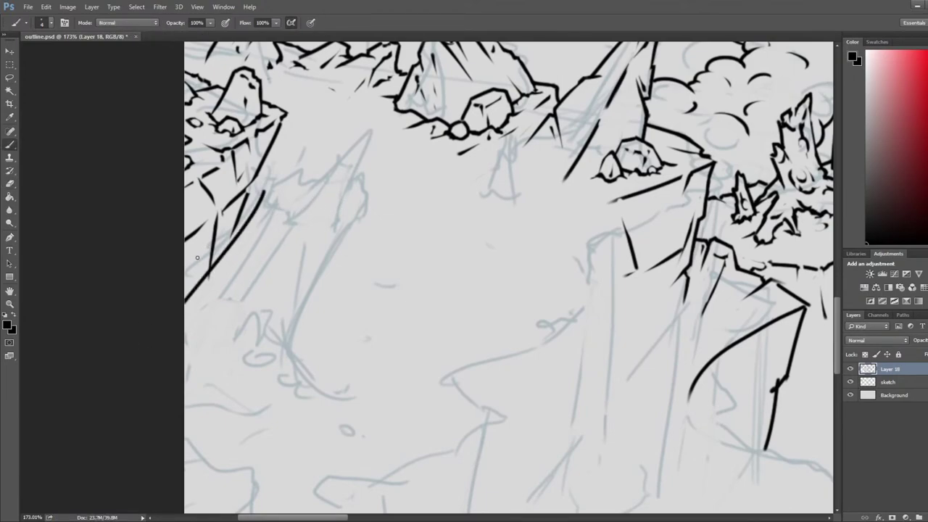
{"action": "mouse_move", "coordinate": [385, 172]}
{"action": "left_mouse_down"}
{"action": "mouse_move", "coordinate": [364, 202]}
{"action": "mouse_move", "coordinate": [304, 449]}
{"action": "left_mouse_up"}
{"action": "key", "text": "e"}
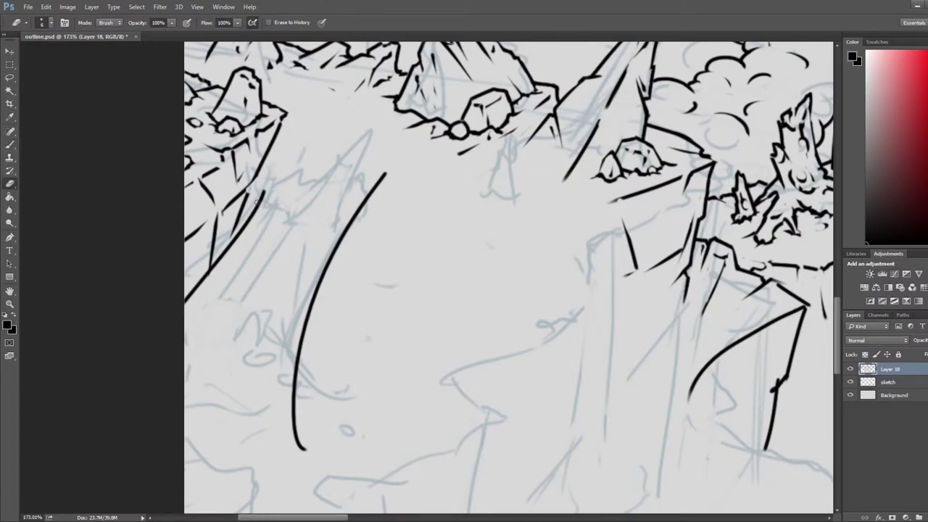
Step: Ink the jagged broken top of the trunk with a deep notch and a tall pointed splinter, erasing stray ends
{"action": "key", "text": "b"}
{"action": "mouse_move", "coordinate": [265, 190]}
{"action": "left_mouse_down"}
{"action": "mouse_move", "coordinate": [293, 171]}
{"action": "mouse_move", "coordinate": [305, 184]}
{"action": "mouse_move", "coordinate": [267, 207]}
{"action": "mouse_move", "coordinate": [293, 222]}
{"action": "mouse_move", "coordinate": [364, 132]}
{"action": "mouse_move", "coordinate": [377, 137]}
{"action": "mouse_move", "coordinate": [333, 232]}
{"action": "left_mouse_up"}
{"action": "key", "text": "ctrl+z"}
{"action": "key", "text": "e"}
{"action": "mouse_move", "coordinate": [355, 149]}
{"action": "left_mouse_down"}
{"action": "mouse_move", "coordinate": [302, 194]}
{"action": "mouse_move", "coordinate": [303, 208]}
{"action": "mouse_move", "coordinate": [346, 165]}
{"action": "left_mouse_up"}
{"action": "left_click_drag", "start_coordinate": [370, 142], "coordinate": [355, 150]}
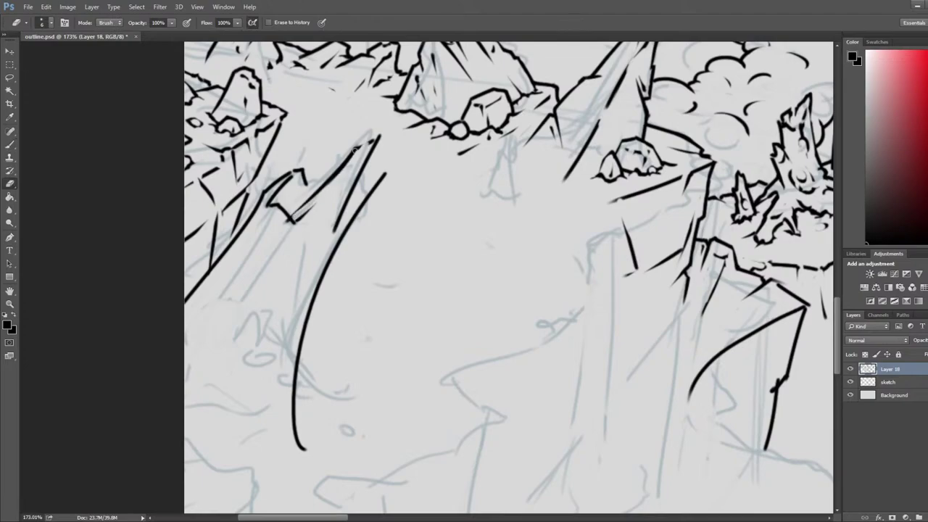
{"action": "key", "text": "b"}
{"action": "key", "text": "e"}
Step: Roughen the tall splinter's inner edge with small steps and short grain lines, alternating brush and eraser
{"action": "key", "text": "b"}
{"action": "mouse_move", "coordinate": [358, 148]}
{"action": "left_mouse_down"}
{"action": "mouse_move", "coordinate": [372, 144]}
{"action": "mouse_move", "coordinate": [363, 143]}
{"action": "mouse_move", "coordinate": [328, 197]}
{"action": "left_mouse_up"}
{"action": "key", "text": "e"}
{"action": "key", "text": "b"}
{"action": "key", "text": "e"}
{"action": "key", "text": "b"}
{"action": "key", "text": "e"}
{"action": "key", "text": "b"}
{"action": "key", "text": "e"}
{"action": "key", "text": "b"}
{"action": "key", "text": "e"}
{"action": "key", "text": "b"}
{"action": "key", "text": "e"}
{"action": "key", "text": "b"}
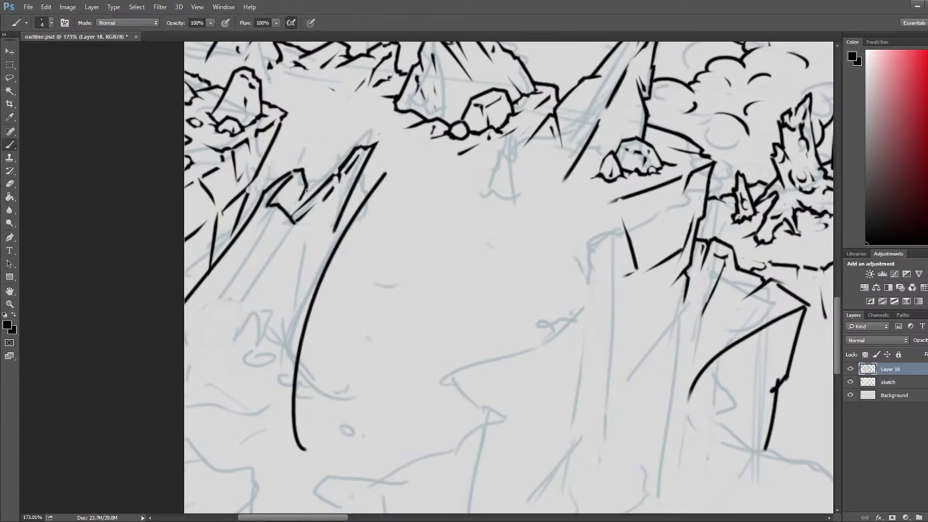
Step: Refine the lower peak of the broken trunk top and fill it with short wood-grain lines
{"action": "key", "text": "e"}
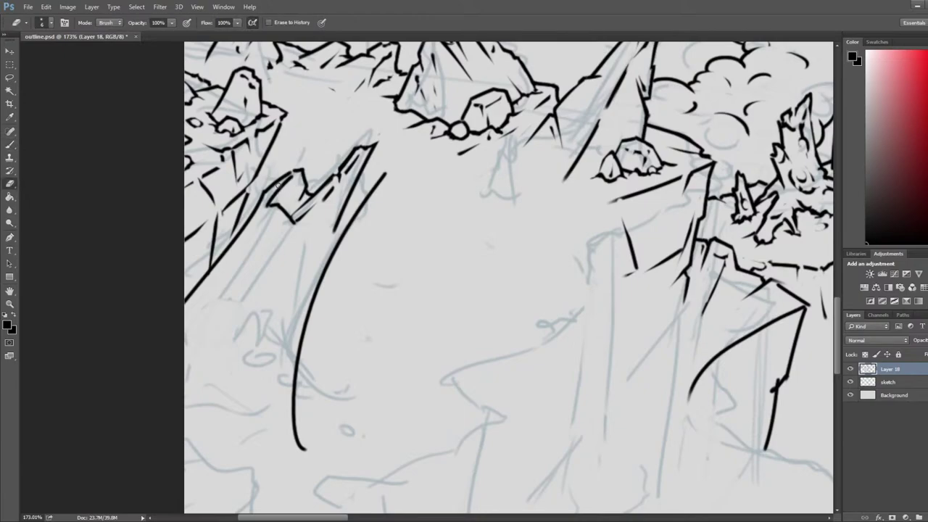
{"action": "mouse_move", "coordinate": [278, 181]}
{"action": "left_mouse_down"}
{"action": "mouse_move", "coordinate": [299, 176]}
{"action": "mouse_move", "coordinate": [282, 204]}
{"action": "mouse_move", "coordinate": [296, 169]}
{"action": "left_mouse_up"}
{"action": "key", "text": "b"}
{"action": "key", "text": "e"}
{"action": "key", "text": "b"}
{"action": "key", "text": "e"}
{"action": "key", "text": "b"}
{"action": "key", "text": "e"}
{"action": "key", "text": "b"}
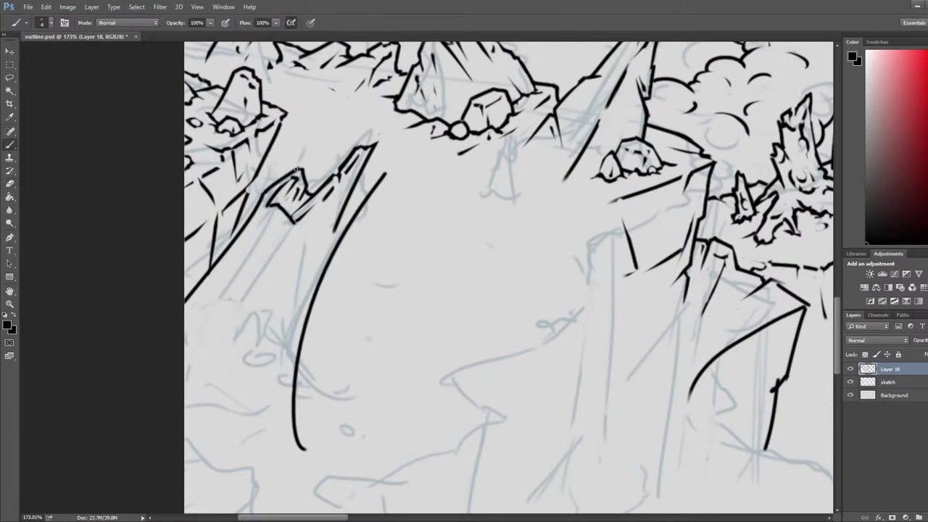
{"action": "key", "text": "e"}
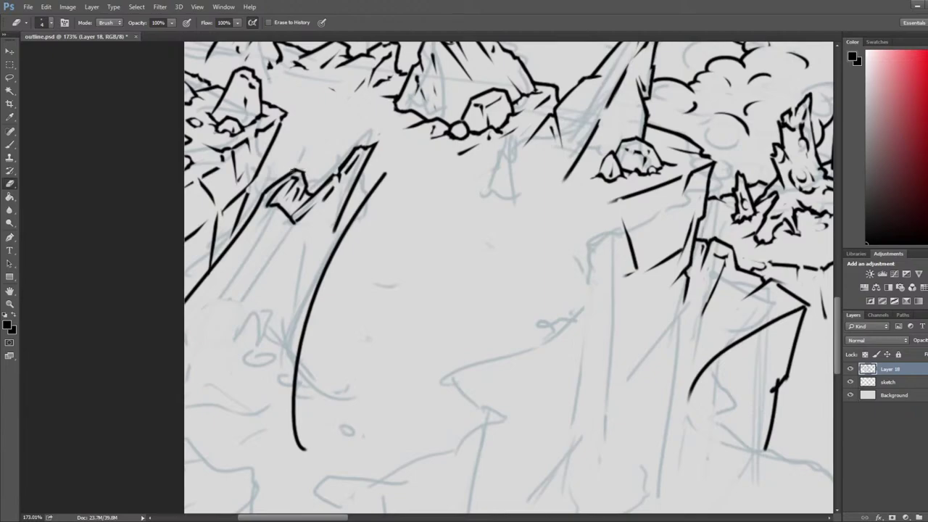
Step: Ink a second, shorter splinter beside the tall one and erase the overlapping part of the trunk contour
{"action": "key", "text": "b"}
{"action": "left_click_drag", "start_coordinate": [352, 210], "coordinate": [382, 173]}
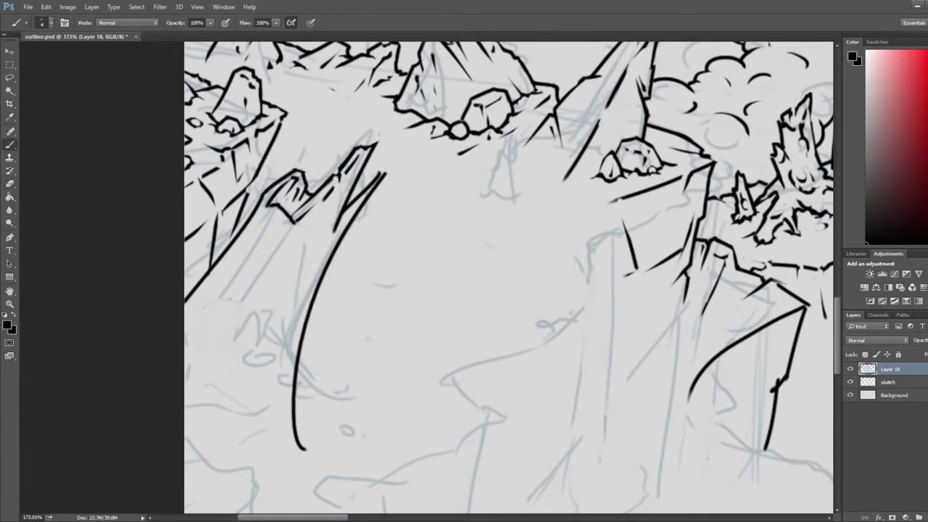
{"action": "key", "text": "e"}
{"action": "left_click_drag", "start_coordinate": [381, 177], "coordinate": [357, 216]}
{"action": "key", "text": "b"}
{"action": "key", "text": "e"}
{"action": "key", "text": "b"}
{"action": "key", "text": "e"}
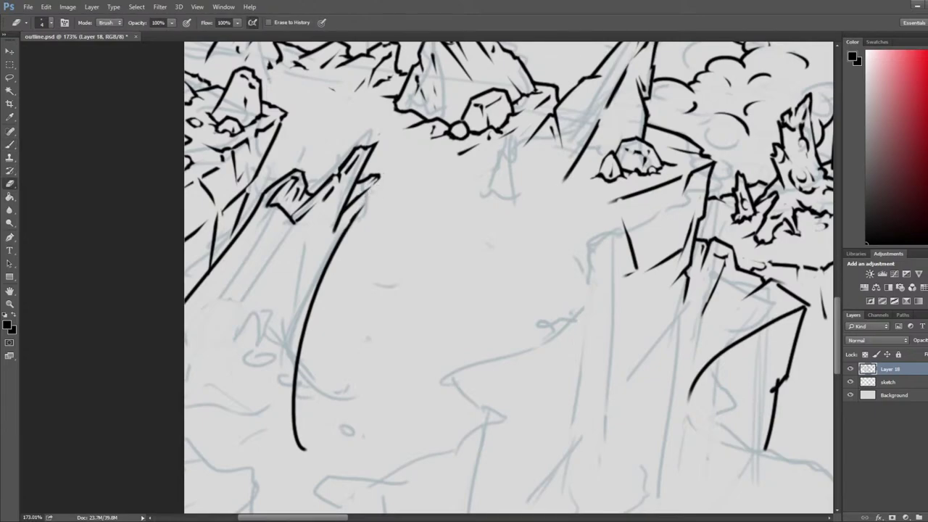
Step: Reshape the short splinter's tip and connect its stepped outer edge to the trunk's side contour
{"action": "key", "text": "b"}
{"action": "key", "text": "e"}
{"action": "mouse_move", "coordinate": [376, 181]}
{"action": "left_mouse_down"}
{"action": "mouse_move", "coordinate": [361, 214]}
{"action": "mouse_move", "coordinate": [371, 185]}
{"action": "left_mouse_up"}
{"action": "mouse_move", "coordinate": [350, 224]}
{"action": "left_mouse_down"}
{"action": "mouse_move", "coordinate": [359, 205]}
{"action": "mouse_move", "coordinate": [333, 230]}
{"action": "mouse_move", "coordinate": [361, 224]}
{"action": "left_mouse_up"}
{"action": "key", "text": "b"}
{"action": "mouse_move", "coordinate": [361, 220]}
{"action": "left_mouse_down"}
{"action": "mouse_move", "coordinate": [322, 280]}
{"action": "mouse_move", "coordinate": [323, 270]}
{"action": "left_mouse_up"}
{"action": "key", "text": "e"}
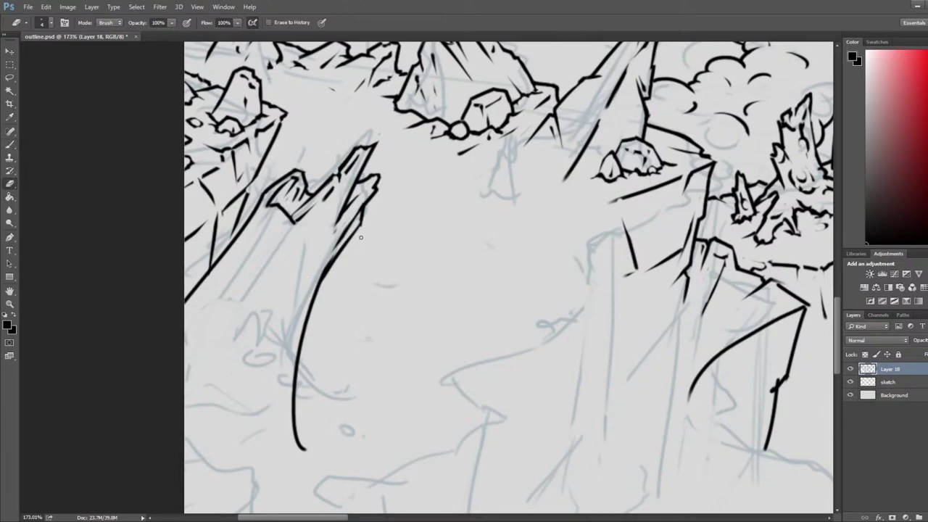
Step: Add grain lines beneath the short splinter and thin them and the adjoining contour with the eraser
{"action": "key", "text": "b"}
{"action": "key", "text": "e"}
{"action": "mouse_move", "coordinate": [361, 211]}
{"action": "left_mouse_down"}
{"action": "mouse_move", "coordinate": [359, 227]}
{"action": "mouse_move", "coordinate": [330, 250]}
{"action": "left_mouse_up"}
{"action": "key", "text": "b"}
{"action": "left_click_drag", "start_coordinate": [354, 218], "coordinate": [331, 239]}
{"action": "key", "text": "e"}
{"action": "left_click_drag", "start_coordinate": [354, 196], "coordinate": [340, 221]}
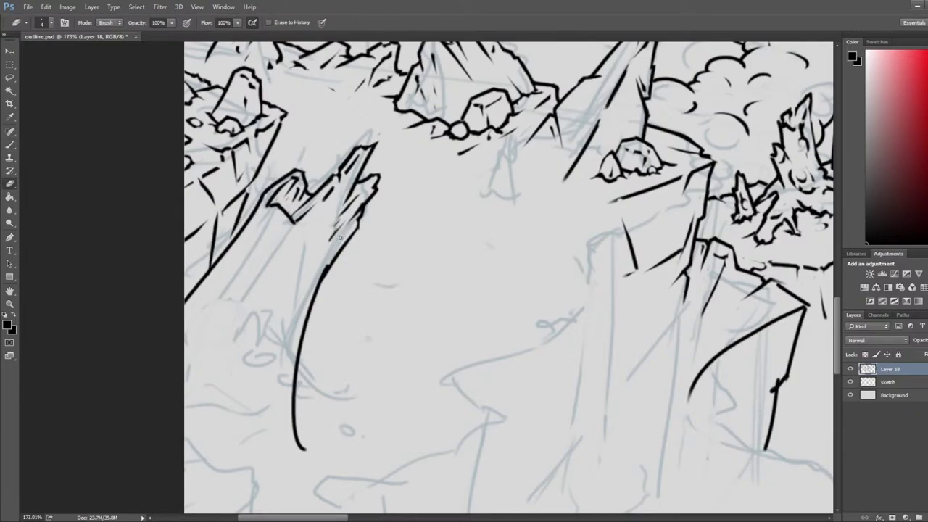
Step: Ink a long slanted bark line from below the trunk's notch to the canvas border and taper its upper end
{"action": "scroll", "coordinate": [340, 237], "scroll_direction": "down", "scroll_amount": 5}
{"action": "key", "text": "ctrl+alt+h"}
{"action": "left_click_drag", "start_coordinate": [783, 304], "coordinate": [426, 438]}
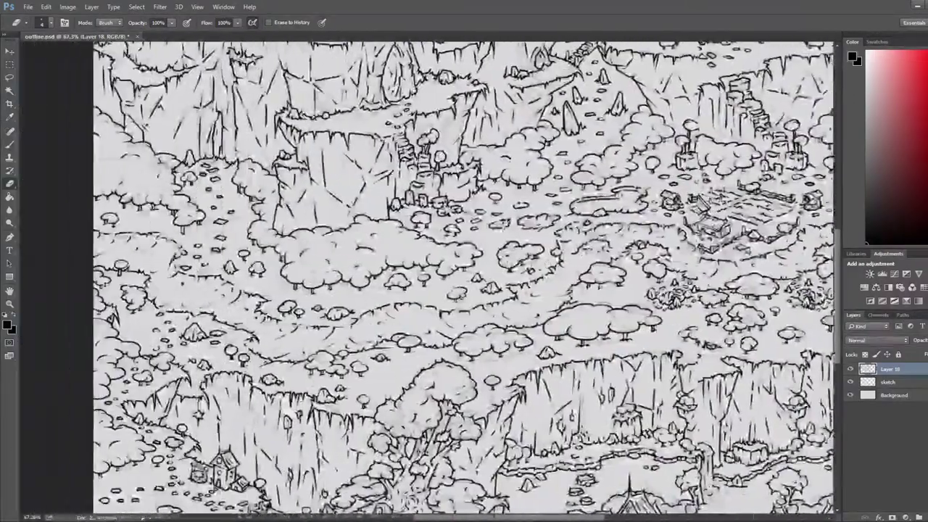
{"action": "left_click_drag", "start_coordinate": [217, 500], "coordinate": [367, 282]}
{"action": "scroll", "coordinate": [335, 366], "scroll_direction": "up", "scroll_amount": 8}
{"action": "left_click_drag", "start_coordinate": [315, 335], "coordinate": [474, 268]}
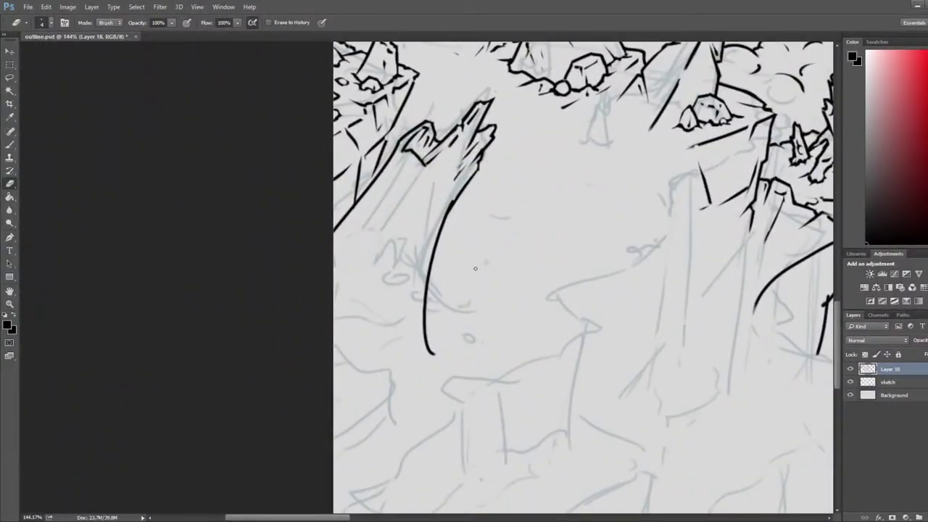
{"action": "key", "text": "b"}
{"action": "left_click_drag", "start_coordinate": [424, 174], "coordinate": [333, 297]}
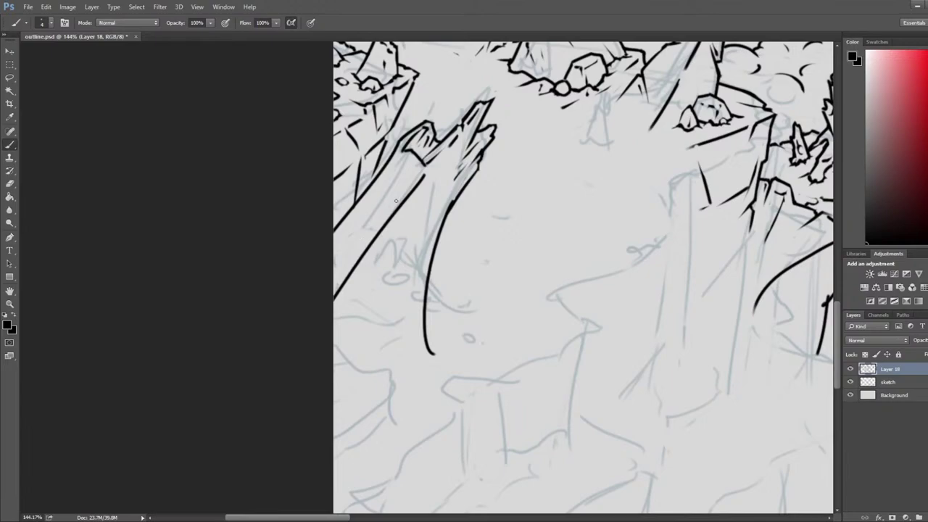
{"action": "key", "text": "e"}
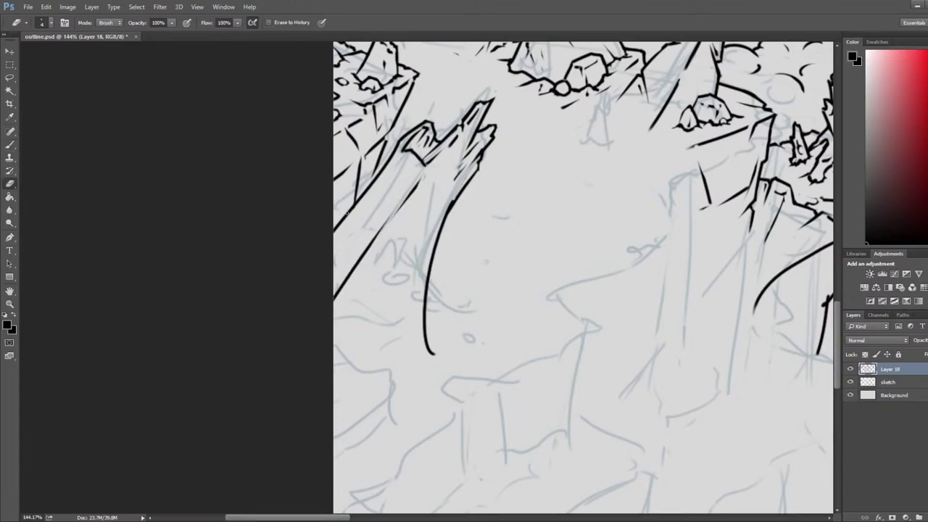
{"action": "key", "text": "b"}
{"action": "mouse_move", "coordinate": [355, 211]}
{"action": "left_mouse_down"}
{"action": "mouse_move", "coordinate": [333, 222]}
{"action": "mouse_move", "coordinate": [334, 271]}
{"action": "mouse_move", "coordinate": [374, 294]}
{"action": "mouse_move", "coordinate": [374, 313]}
{"action": "mouse_move", "coordinate": [334, 335]}
{"action": "left_mouse_up"}
{"action": "key", "text": "e"}
{"action": "key", "text": "b"}
{"action": "key", "text": "ctrl+z"}
{"action": "key", "text": "ctrl+z"}
{"action": "left_click_drag", "start_coordinate": [373, 313], "coordinate": [333, 353]}
{"action": "key", "text": "ctrl+z"}
{"action": "key", "text": "ctrl+alt+z"}
{"action": "key", "text": "ctrl+alt+z"}
Step: Ink an angular forked edge and a short curve at the lower end of the bark line near the canvas border
{"action": "left_click_drag", "start_coordinate": [333, 270], "coordinate": [365, 328]}
{"action": "key", "text": "e"}
{"action": "mouse_move", "coordinate": [348, 279]}
{"action": "left_mouse_down"}
{"action": "mouse_move", "coordinate": [338, 292]}
{"action": "mouse_move", "coordinate": [346, 274]}
{"action": "mouse_move", "coordinate": [365, 292]}
{"action": "mouse_move", "coordinate": [356, 298]}
{"action": "left_mouse_up"}
{"action": "key", "text": "b"}
{"action": "key", "text": "e"}
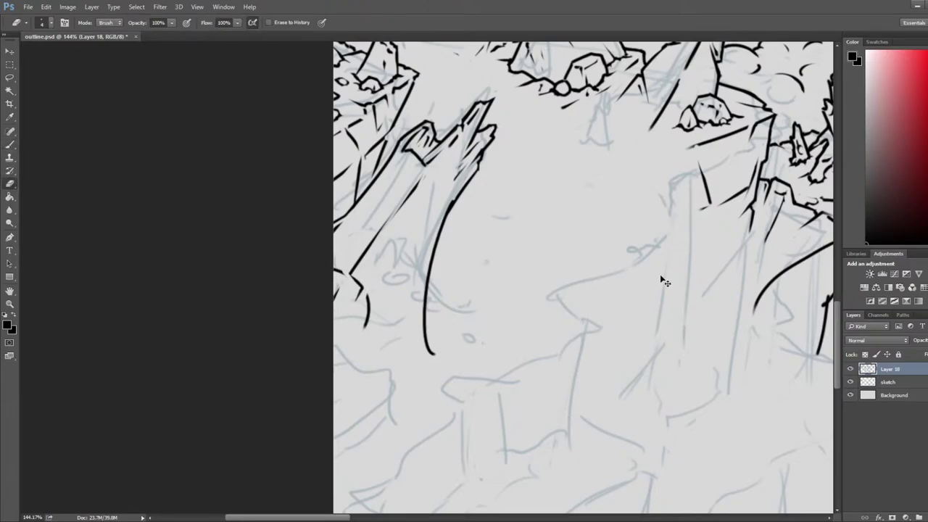
Step: Flip the canvas horizontally and ink an oval knot on the trunk close to the canvas border
{"action": "key", "text": "ctrl+shift+h"}
{"action": "left_click_drag", "start_coordinate": [645, 270], "coordinate": [342, 239]}
{"action": "left_click_drag", "start_coordinate": [790, 282], "coordinate": [290, 236]}
{"action": "mouse_move", "coordinate": [797, 247]}
{"action": "left_mouse_down"}
{"action": "mouse_move", "coordinate": [290, 238]}
{"action": "mouse_move", "coordinate": [385, 212]}
{"action": "left_mouse_up"}
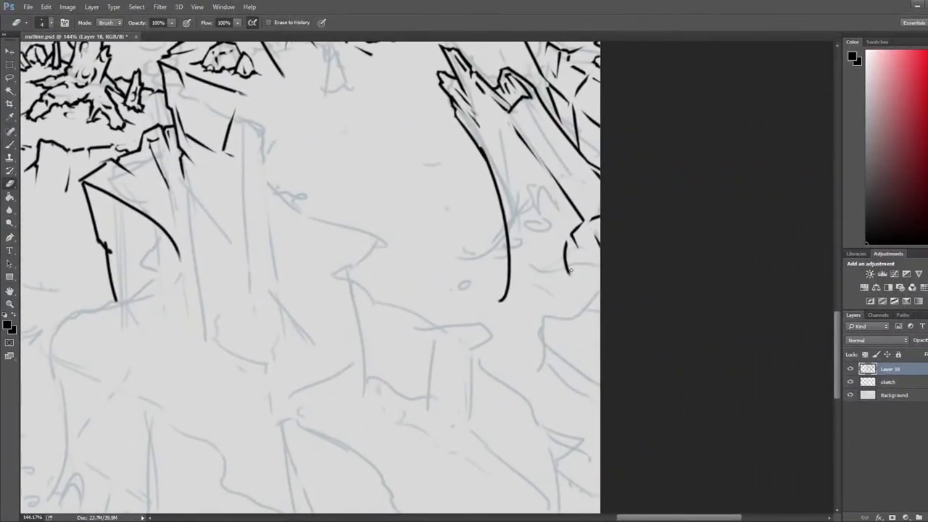
{"action": "key", "text": "b"}
{"action": "left_click_drag", "start_coordinate": [566, 158], "coordinate": [590, 195]}
{"action": "key", "text": "e"}
{"action": "key", "text": "b"}
{"action": "key", "text": "e"}
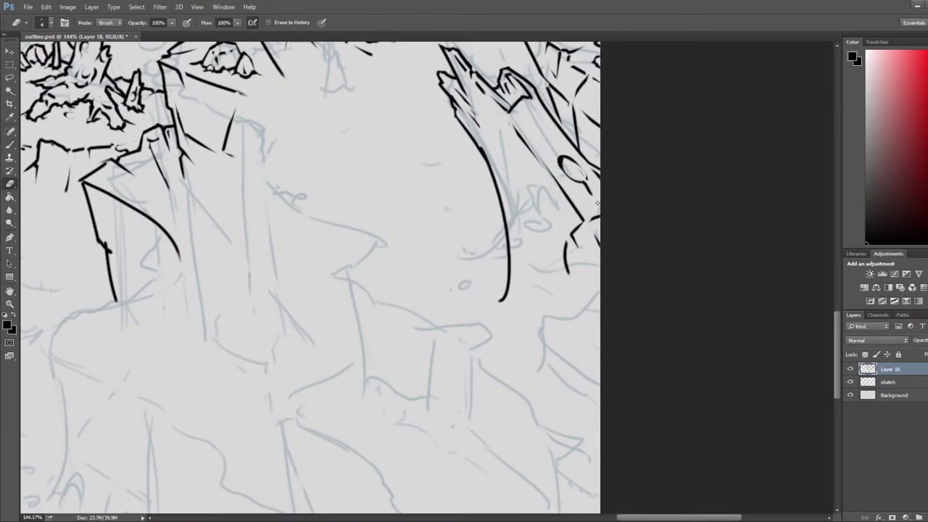
Step: Rework the oval knot into a rough, broken shape with an inner ring and surrounding bark lines
{"action": "key", "text": "b"}
{"action": "mouse_move", "coordinate": [565, 163]}
{"action": "left_mouse_down"}
{"action": "mouse_move", "coordinate": [548, 143]}
{"action": "mouse_move", "coordinate": [576, 162]}
{"action": "mouse_move", "coordinate": [563, 155]}
{"action": "mouse_move", "coordinate": [574, 188]}
{"action": "mouse_move", "coordinate": [563, 176]}
{"action": "mouse_move", "coordinate": [569, 190]}
{"action": "mouse_move", "coordinate": [547, 180]}
{"action": "mouse_move", "coordinate": [549, 171]}
{"action": "mouse_move", "coordinate": [567, 199]}
{"action": "left_mouse_up"}
{"action": "key", "text": "e"}
{"action": "key", "text": "b"}
{"action": "key", "text": "e"}
{"action": "key", "text": "b"}
{"action": "key", "text": "e"}
{"action": "key", "text": "b"}
{"action": "key", "text": "e"}
{"action": "key", "text": "b"}
{"action": "key", "text": "e"}
{"action": "key", "text": "b"}
{"action": "left_click_drag", "start_coordinate": [568, 164], "coordinate": [583, 174]}
{"action": "key", "text": "e"}
{"action": "key", "text": "b"}
{"action": "key", "text": "e"}
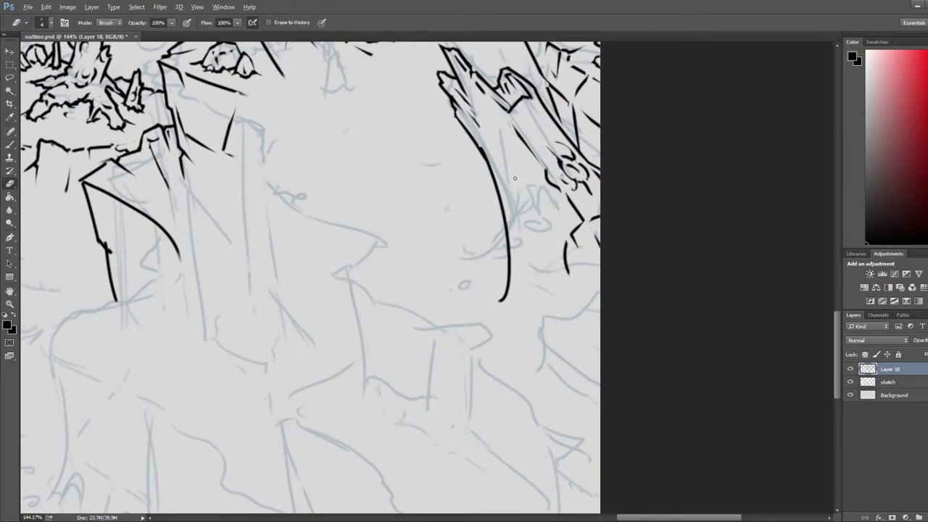
Step: Flip the canvas back and ink a long curved bark line parallel to the trunk's outer contour
{"action": "scroll", "coordinate": [516, 177], "scroll_direction": "down", "scroll_amount": 12}
{"action": "key", "text": "ctrl+shift+h"}
{"action": "left_click_drag", "start_coordinate": [28, 222], "coordinate": [516, 229]}
{"action": "scroll", "coordinate": [516, 230], "scroll_direction": "up", "scroll_amount": 6}
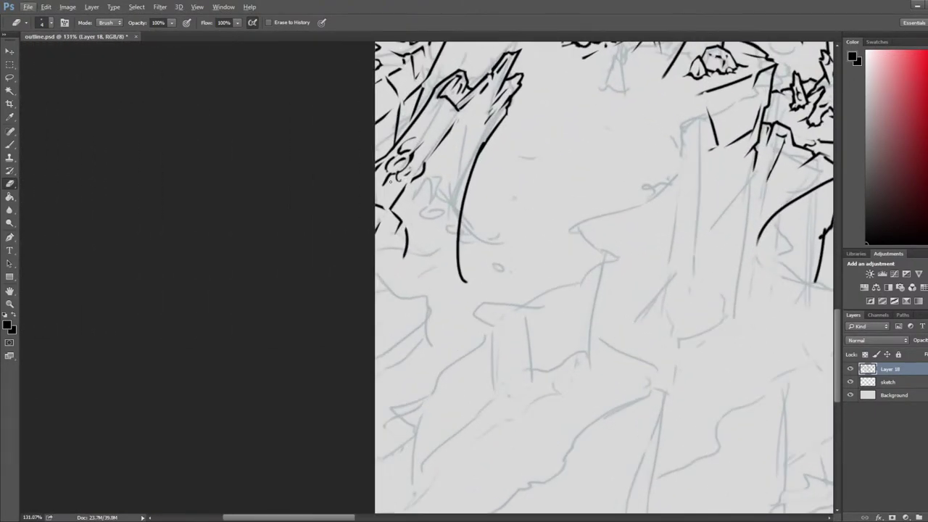
{"action": "mouse_move", "coordinate": [417, 136]}
{"action": "left_mouse_down"}
{"action": "mouse_move", "coordinate": [404, 145]}
{"action": "mouse_move", "coordinate": [431, 141]}
{"action": "mouse_move", "coordinate": [420, 131]}
{"action": "mouse_move", "coordinate": [426, 126]}
{"action": "mouse_move", "coordinate": [440, 215]}
{"action": "left_mouse_up"}
{"action": "key", "text": "b"}
{"action": "key", "text": "e"}
{"action": "key", "text": "b"}
{"action": "key", "text": "e"}
{"action": "key", "text": "b"}
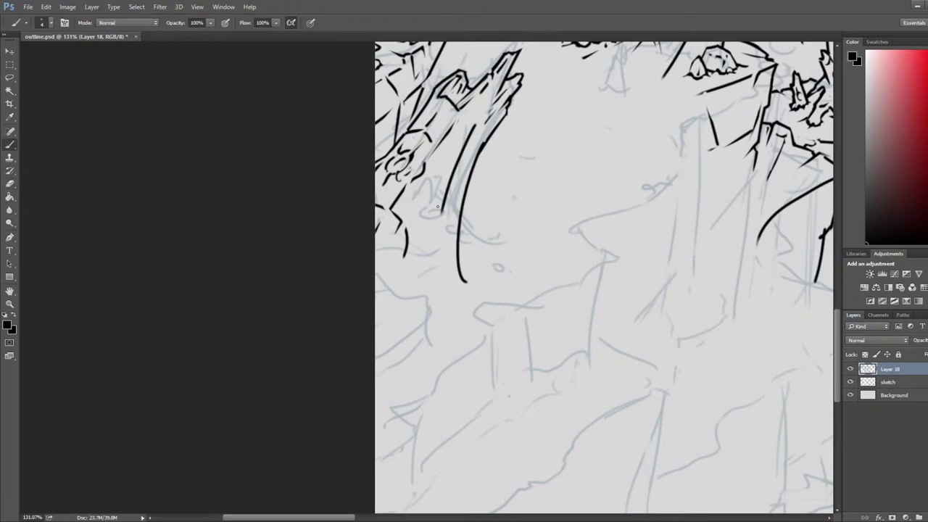
Step: Ink a second oval knot over the curved bark line and break up its outline with brush and eraser
{"action": "key", "text": "e"}
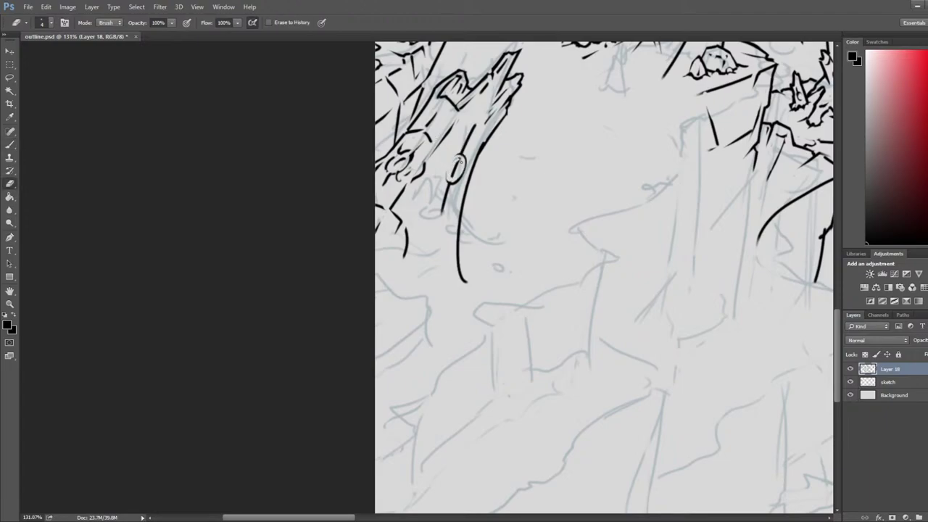
{"action": "key", "text": "b"}
{"action": "key", "text": "e"}
{"action": "left_click_drag", "start_coordinate": [459, 164], "coordinate": [455, 180]}
{"action": "key", "text": "b"}
{"action": "key", "text": "e"}
{"action": "key", "text": "b"}
{"action": "key", "text": "e"}
{"action": "key", "text": "b"}
{"action": "key", "text": "e"}
{"action": "key", "text": "b"}
{"action": "key", "text": "e"}
{"action": "key", "text": "b"}
{"action": "key", "text": "e"}
Step: Thin the bark lines around the second knot and roughen the trunk's outer contour beside it
{"action": "mouse_move", "coordinate": [474, 122]}
{"action": "left_mouse_down"}
{"action": "mouse_move", "coordinate": [472, 186]}
{"action": "mouse_move", "coordinate": [460, 206]}
{"action": "mouse_move", "coordinate": [457, 179]}
{"action": "left_mouse_up"}
{"action": "key", "text": "b"}
{"action": "key", "text": "e"}
{"action": "key", "text": "b"}
{"action": "key", "text": "e"}
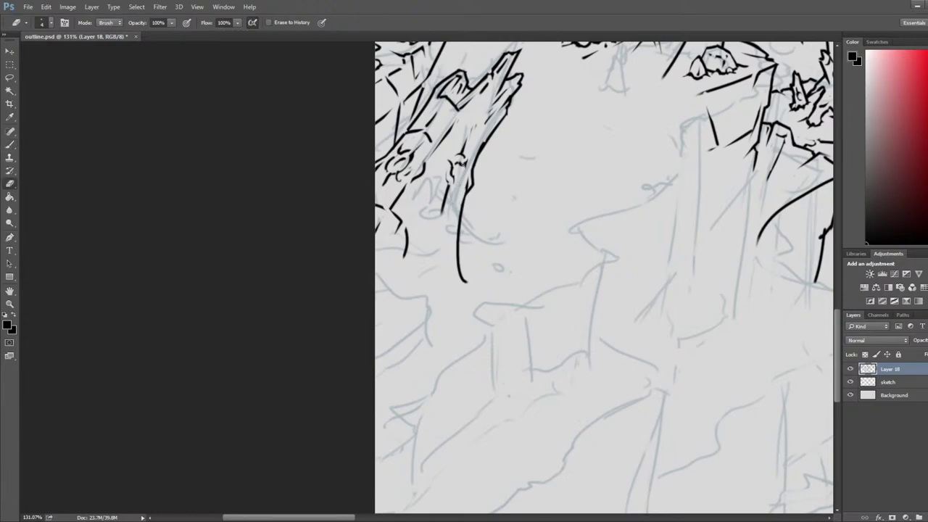
{"action": "key", "text": "b"}
{"action": "key", "text": "e"}
Step: Ink the flaring contours at the trunk's base, including a long root stretching away from the canvas border
{"action": "key", "text": "b"}
{"action": "left_click_drag", "start_coordinate": [404, 265], "coordinate": [375, 288]}
{"action": "left_click_drag", "start_coordinate": [449, 236], "coordinate": [442, 274]}
{"action": "left_click_drag", "start_coordinate": [466, 218], "coordinate": [546, 257]}
{"action": "mouse_move", "coordinate": [468, 279]}
{"action": "left_mouse_down"}
{"action": "mouse_move", "coordinate": [565, 277]}
{"action": "mouse_move", "coordinate": [549, 261]}
{"action": "mouse_move", "coordinate": [576, 276]}
{"action": "left_mouse_up"}
{"action": "key", "text": "ctrl+alt+z"}
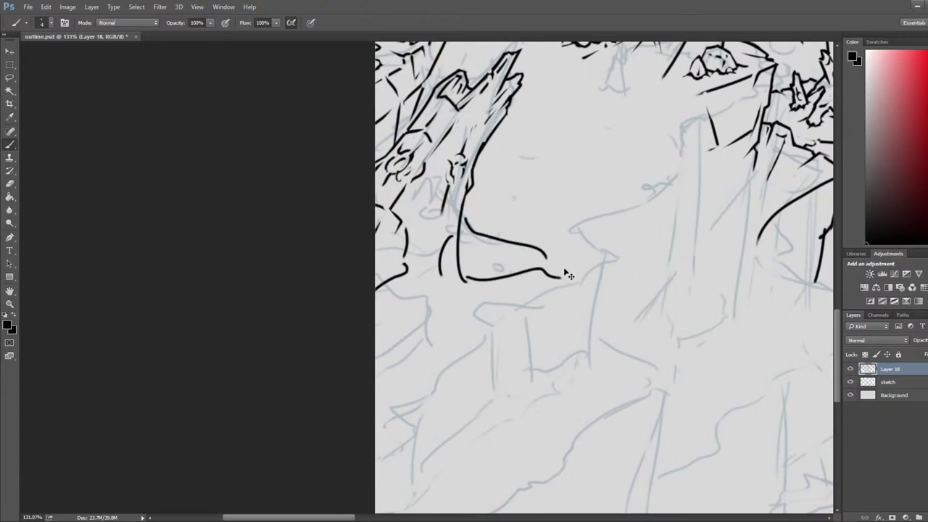
{"action": "key", "text": "ctrl+alt+z"}
{"action": "key", "text": "ctrl+shift+z"}
{"action": "key", "text": "ctrl+shift+z"}
{"action": "scroll", "coordinate": [567, 277], "scroll_direction": "down", "scroll_amount": 8}
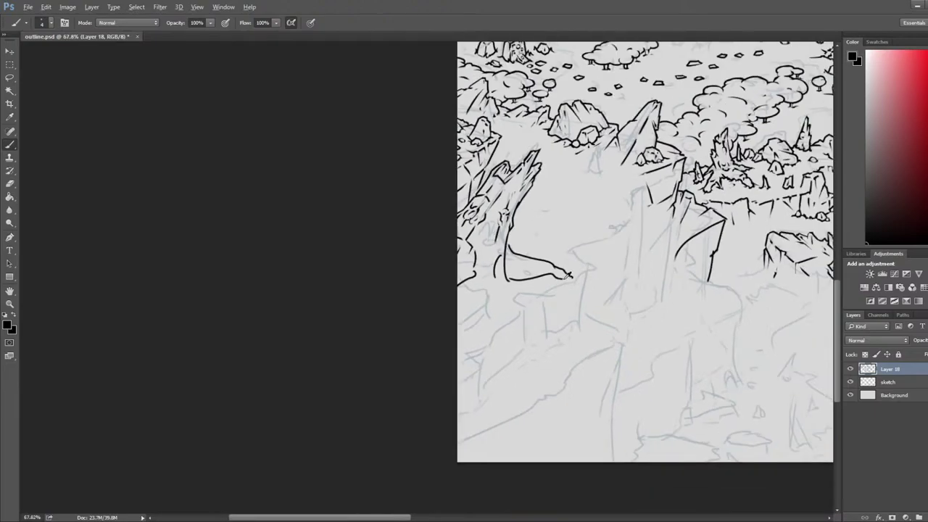
Step: Flip the canvas back and erase the long root and the flaring contours at the trunk's base
{"action": "key", "text": "ctrl+shift+h"}
{"action": "left_click_drag", "start_coordinate": [631, 303], "coordinate": [297, 247]}
{"action": "left_click_drag", "start_coordinate": [781, 283], "coordinate": [311, 320]}
{"action": "scroll", "coordinate": [573, 265], "scroll_direction": "up", "scroll_amount": 7}
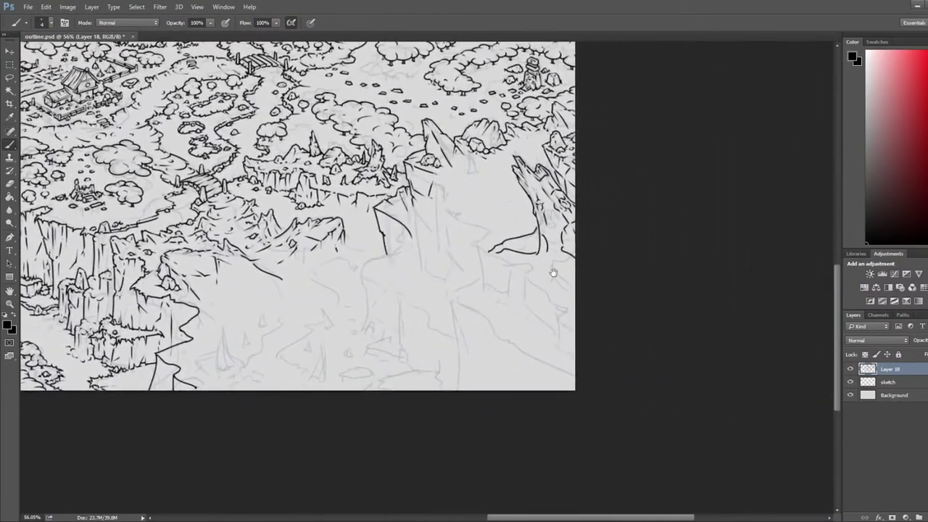
{"action": "key", "text": "e"}
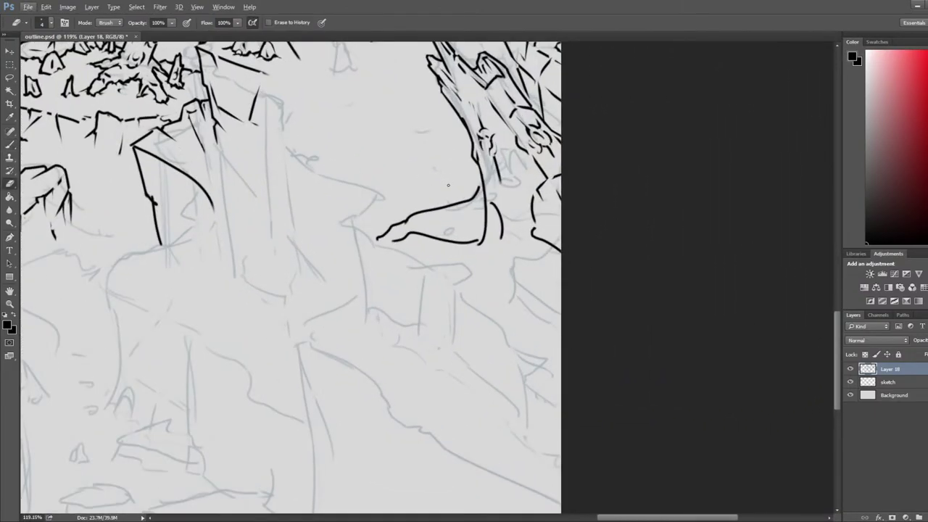
{"action": "mouse_move", "coordinate": [464, 195]}
{"action": "left_mouse_down"}
{"action": "mouse_move", "coordinate": [395, 223]}
{"action": "mouse_move", "coordinate": [427, 216]}
{"action": "mouse_move", "coordinate": [400, 246]}
{"action": "mouse_move", "coordinate": [456, 229]}
{"action": "mouse_move", "coordinate": [463, 243]}
{"action": "mouse_move", "coordinate": [487, 235]}
{"action": "mouse_move", "coordinate": [450, 251]}
{"action": "mouse_move", "coordinate": [380, 239]}
{"action": "mouse_move", "coordinate": [469, 189]}
{"action": "mouse_move", "coordinate": [479, 194]}
{"action": "mouse_move", "coordinate": [486, 238]}
{"action": "left_mouse_up"}
{"action": "mouse_move", "coordinate": [535, 194]}
{"action": "left_mouse_down"}
{"action": "mouse_move", "coordinate": [540, 243]}
{"action": "mouse_move", "coordinate": [550, 247]}
{"action": "mouse_move", "coordinate": [533, 231]}
{"action": "mouse_move", "coordinate": [532, 220]}
{"action": "mouse_move", "coordinate": [555, 234]}
{"action": "mouse_move", "coordinate": [538, 230]}
{"action": "mouse_move", "coordinate": [542, 238]}
{"action": "mouse_move", "coordinate": [532, 209]}
{"action": "mouse_move", "coordinate": [535, 220]}
{"action": "mouse_move", "coordinate": [518, 203]}
{"action": "mouse_move", "coordinate": [524, 257]}
{"action": "mouse_move", "coordinate": [561, 280]}
{"action": "mouse_move", "coordinate": [537, 262]}
{"action": "mouse_move", "coordinate": [550, 272]}
{"action": "mouse_move", "coordinate": [560, 262]}
{"action": "left_mouse_up"}
Step: Rework the trunk's base beside the canvas border with short broken contour lines, alternating brush and eraser
{"action": "key", "text": "b"}
{"action": "key", "text": "e"}
{"action": "key", "text": "b"}
{"action": "key", "text": "e"}
{"action": "key", "text": "b"}
{"action": "key", "text": "e"}
{"action": "key", "text": "b"}
{"action": "key", "text": "e"}
{"action": "key", "text": "b"}
{"action": "key", "text": "e"}
{"action": "key", "text": "b"}
{"action": "key", "text": "e"}
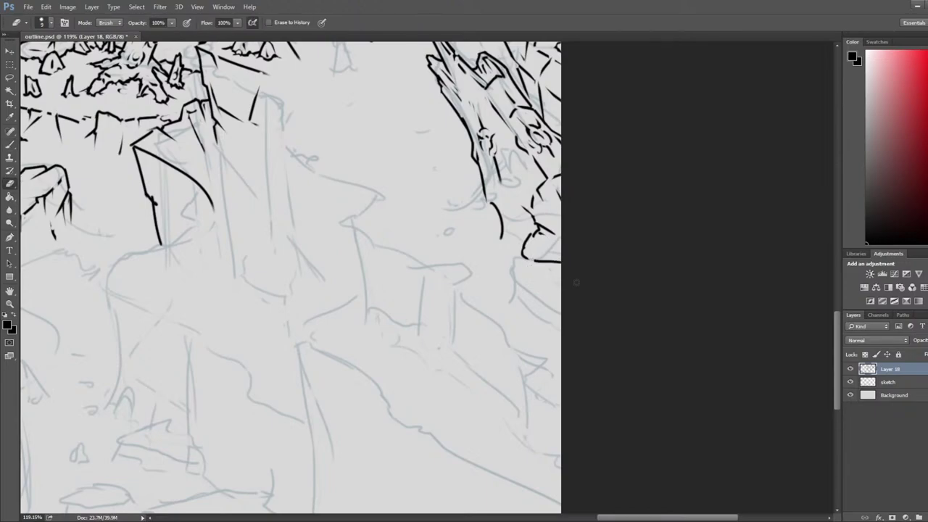
Step: Erase the rounded contour beside the canvas border and re-ink the short curved line at the trunk's base
{"action": "mouse_move", "coordinate": [504, 235]}
{"action": "left_mouse_down"}
{"action": "mouse_move", "coordinate": [493, 195]}
{"action": "mouse_move", "coordinate": [503, 240]}
{"action": "mouse_move", "coordinate": [545, 251]}
{"action": "mouse_move", "coordinate": [526, 263]}
{"action": "left_mouse_up"}
{"action": "key", "text": "b"}
{"action": "key", "text": "e"}
{"action": "key", "text": "b"}
{"action": "key", "text": "e"}
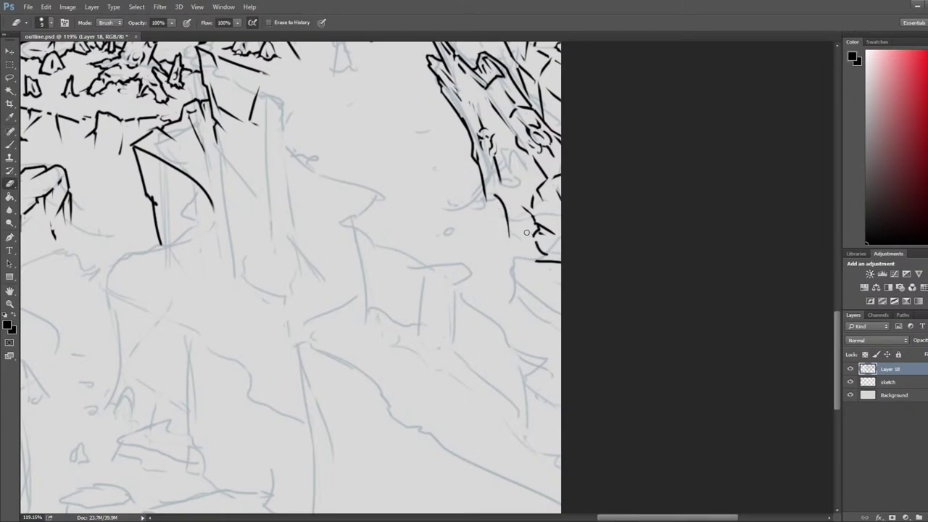
{"action": "key", "text": "b"}
{"action": "mouse_move", "coordinate": [538, 228]}
{"action": "left_mouse_down"}
{"action": "mouse_move", "coordinate": [527, 262]}
{"action": "mouse_move", "coordinate": [630, 262]}
{"action": "left_mouse_up"}
{"action": "key", "text": "e"}
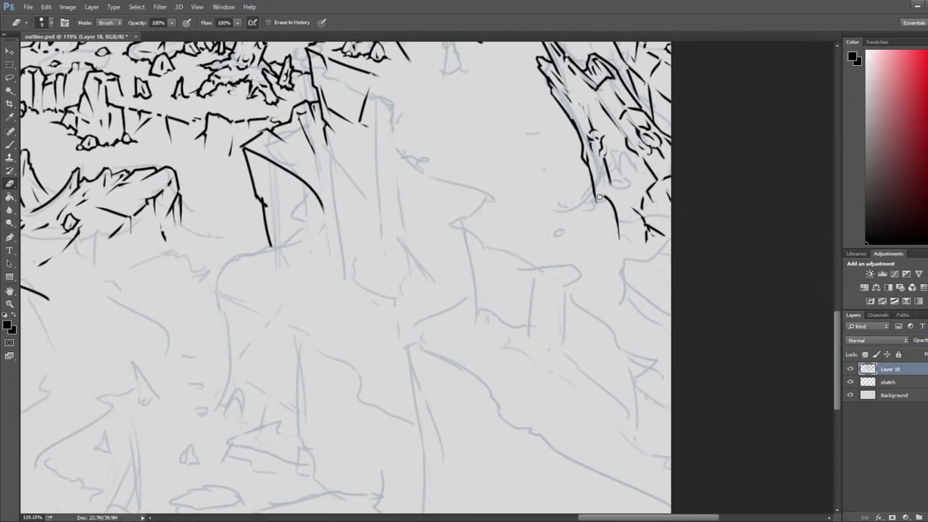
Step: Ink a shorter knobbly root spreading from the trunk's base, with a small knot and a lower contour
{"action": "key", "text": "b"}
{"action": "mouse_move", "coordinate": [584, 196]}
{"action": "left_mouse_down"}
{"action": "mouse_move", "coordinate": [538, 222]}
{"action": "mouse_move", "coordinate": [614, 228]}
{"action": "mouse_move", "coordinate": [589, 239]}
{"action": "mouse_move", "coordinate": [589, 229]}
{"action": "left_mouse_up"}
{"action": "key", "text": "e"}
{"action": "key", "text": "b"}
{"action": "key", "text": "e"}
{"action": "key", "text": "b"}
{"action": "key", "text": "e"}
{"action": "key", "text": "b"}
{"action": "key", "text": "e"}
{"action": "key", "text": "b"}
{"action": "key", "text": "e"}
{"action": "key", "text": "b"}
{"action": "key", "text": "e"}
{"action": "left_click_drag", "start_coordinate": [580, 211], "coordinate": [553, 230]}
{"action": "key", "text": "b"}
{"action": "key", "text": "e"}
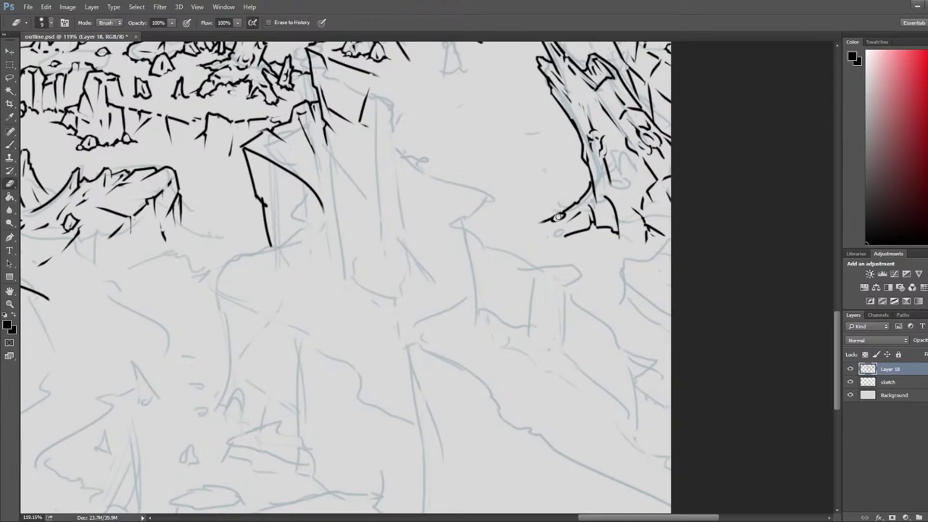
Step: Reduce the eraser size and ink a short cross line closing off the root segment beside the knot
{"action": "key", "text": "bracketleft"}
{"action": "key", "text": "bracketleft"}
{"action": "key", "text": "b"}
{"action": "left_click_drag", "start_coordinate": [567, 221], "coordinate": [566, 236]}
{"action": "key", "text": "e"}
{"action": "key", "text": "b"}
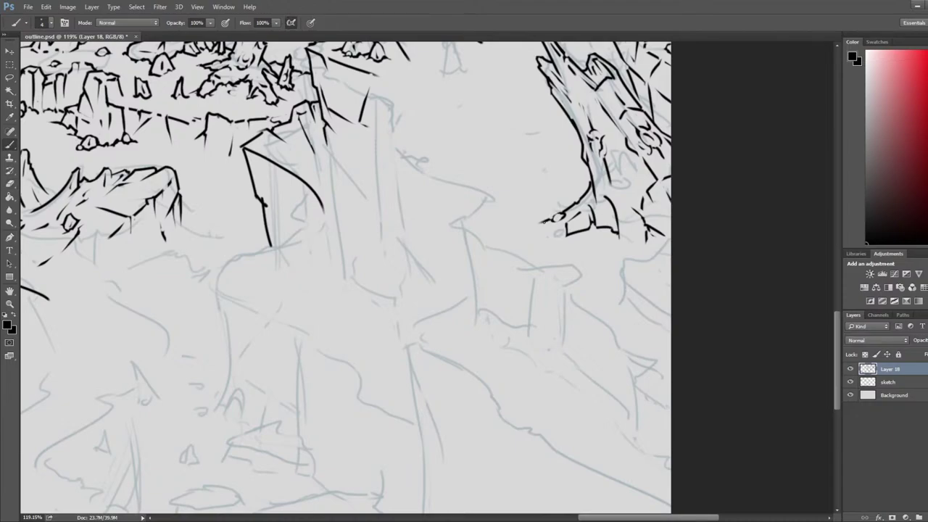
Step: Extend the root outward into a curved, tapering tip beyond the knot
{"action": "mouse_move", "coordinate": [540, 221]}
{"action": "left_mouse_down"}
{"action": "mouse_move", "coordinate": [529, 242]}
{"action": "mouse_move", "coordinate": [563, 238]}
{"action": "left_mouse_up"}
{"action": "key", "text": "e"}
{"action": "key", "text": "b"}
{"action": "key", "text": "e"}
{"action": "key", "text": "b"}
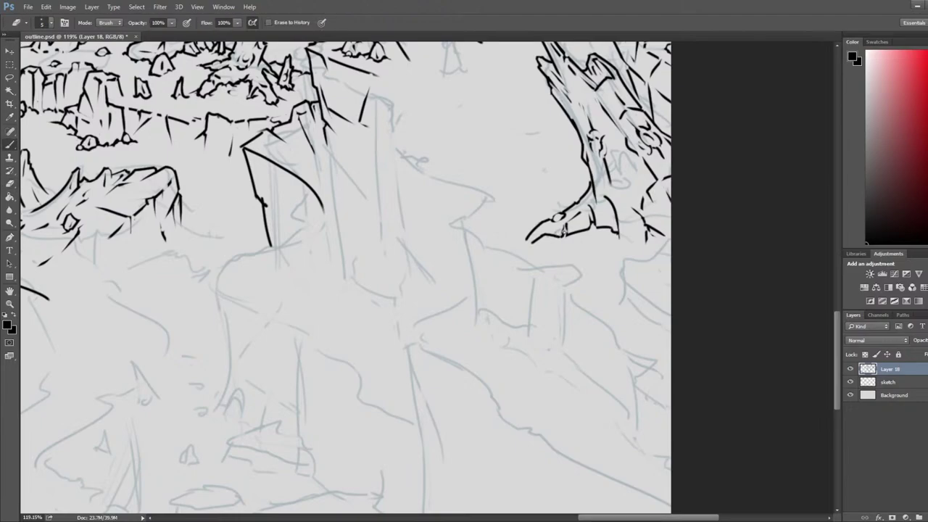
Step: Roughen the root's lower contour and break up its bark lines with brush and eraser
{"action": "key", "text": "e"}
{"action": "key", "text": "b"}
{"action": "key", "text": "e"}
{"action": "key", "text": "b"}
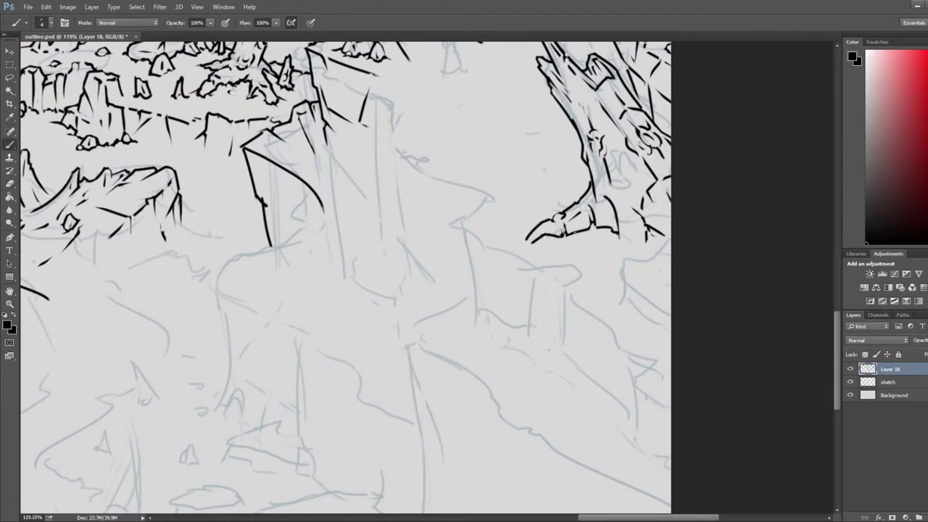
{"action": "key", "text": "e"}
{"action": "key", "text": "b"}
{"action": "key", "text": "e"}
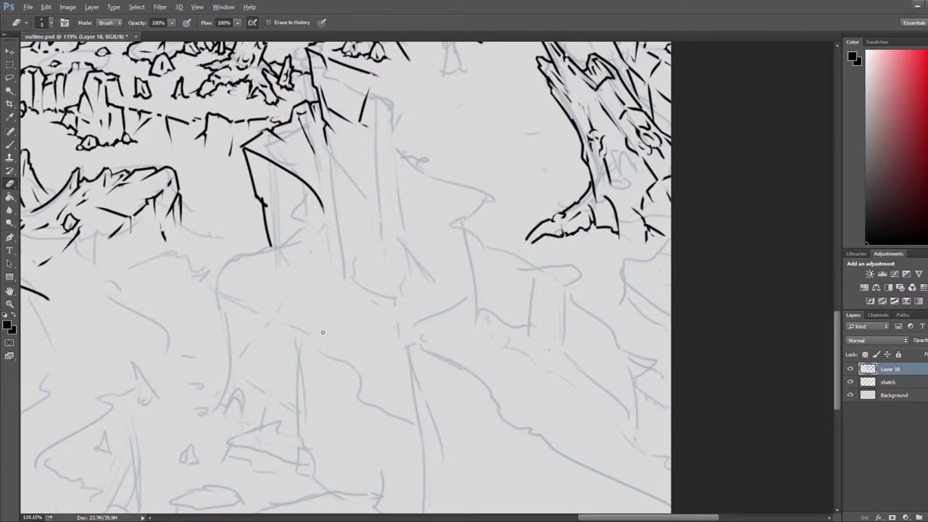
Step: Fit the whole map in view, save the file and flip the canvas horizontally
{"action": "scroll", "coordinate": [324, 332], "scroll_direction": "down", "scroll_amount": 3}
{"action": "scroll", "coordinate": [369, 443], "scroll_direction": "down", "scroll_amount": 1}
{"action": "key", "text": "ctrl+0"}
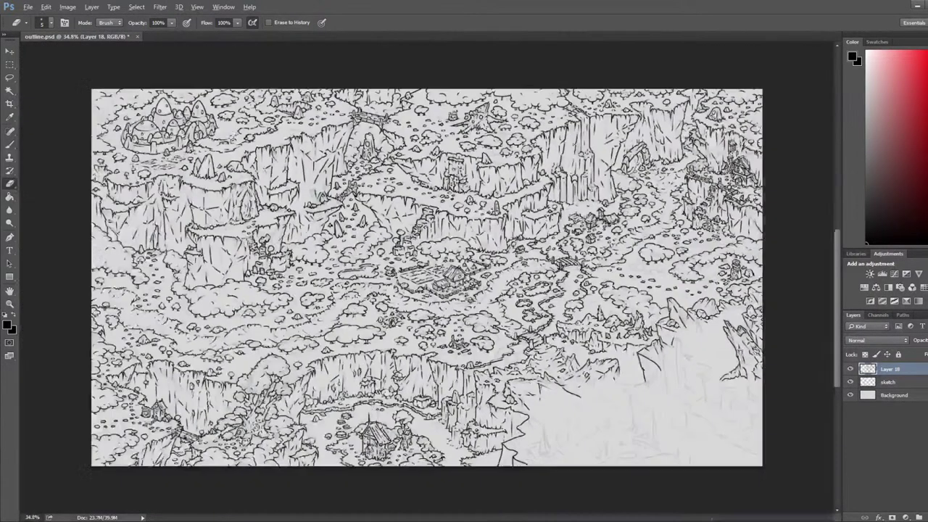
{"action": "key", "text": "ctrl+s"}
{"action": "key", "text": "ctrl+shift+h"}
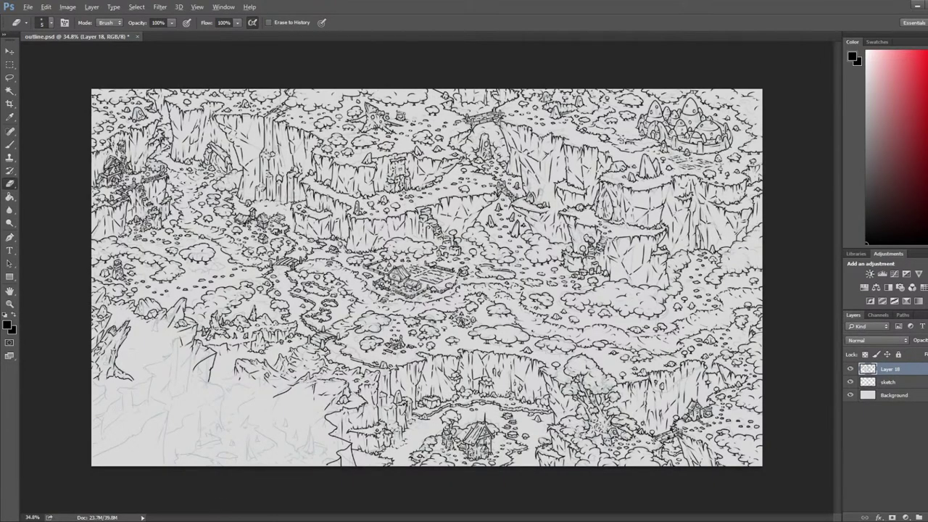
Step: Erase the curved line beside the root and ink a vertical post line at the trunk's base
{"action": "scroll", "coordinate": [133, 381], "scroll_direction": "up", "scroll_amount": 6}
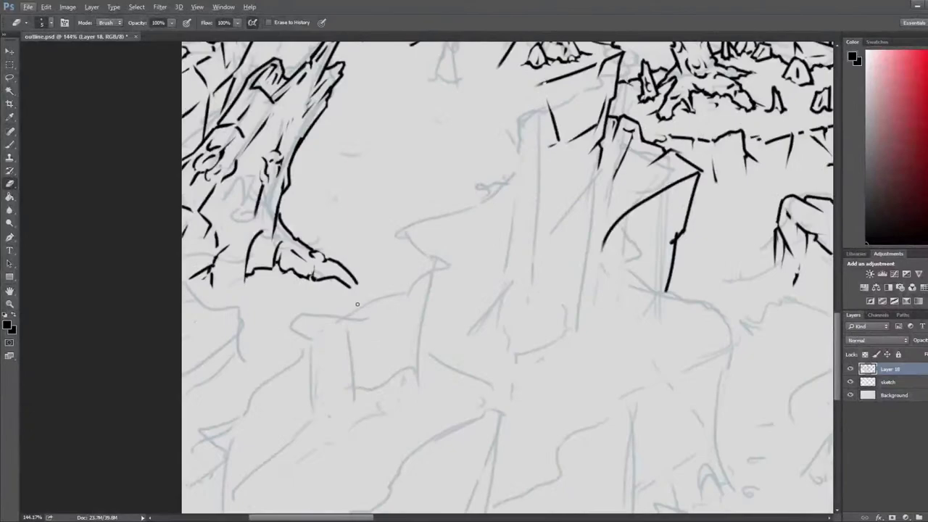
{"action": "left_click_drag", "start_coordinate": [360, 247], "coordinate": [425, 230]}
{"action": "left_click_drag", "start_coordinate": [318, 223], "coordinate": [315, 266]}
{"action": "key", "text": "b"}
{"action": "left_click_drag", "start_coordinate": [319, 225], "coordinate": [322, 282]}
{"action": "key", "text": "e"}
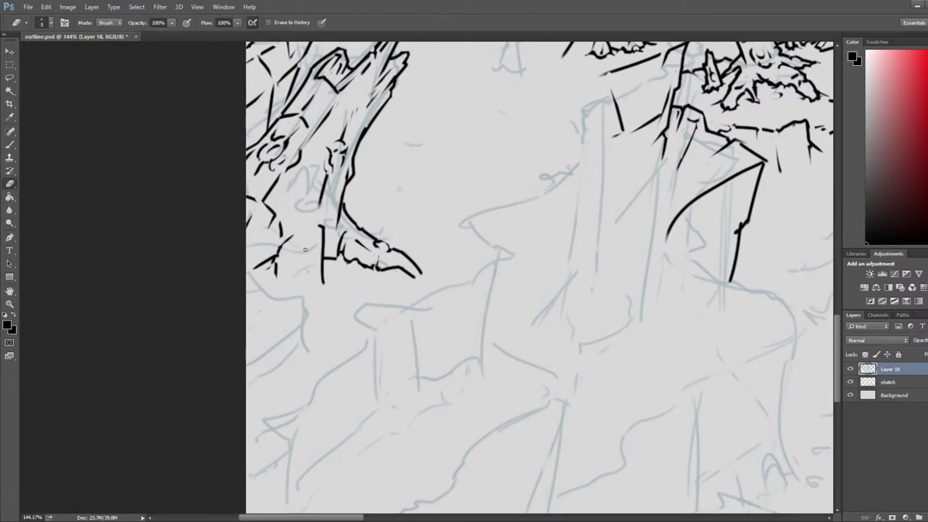
Step: Ink the paired post edges and slanted upper beam of a doorway at the trunk's base, undoing unsatisfactory strokes
{"action": "key", "text": "b"}
{"action": "left_click_drag", "start_coordinate": [314, 231], "coordinate": [315, 282]}
{"action": "key", "text": "ctrl+alt+z"}
{"action": "key", "text": "ctrl+alt+z"}
{"action": "mouse_move", "coordinate": [324, 222]}
{"action": "left_mouse_down"}
{"action": "mouse_move", "coordinate": [332, 273]}
{"action": "mouse_move", "coordinate": [303, 293]}
{"action": "mouse_move", "coordinate": [293, 252]}
{"action": "left_mouse_up"}
{"action": "key", "text": "e"}
{"action": "key", "text": "b"}
{"action": "key", "text": "ctrl+alt+z"}
{"action": "key", "text": "ctrl+alt+z"}
{"action": "left_click_drag", "start_coordinate": [294, 246], "coordinate": [325, 224]}
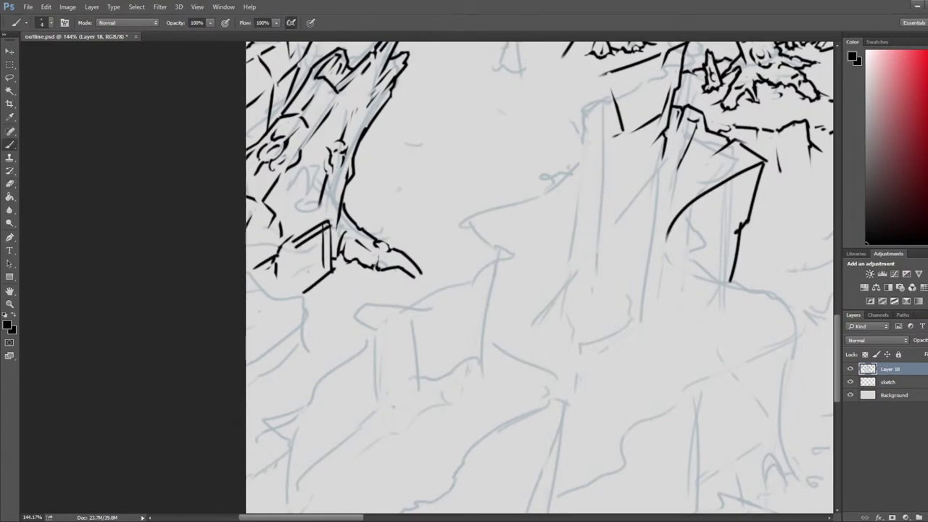
Step: Break up the doorway's slanted ground line and ink a rounded capstone over its upper corner
{"action": "left_click_drag", "start_coordinate": [328, 269], "coordinate": [301, 285]}
{"action": "key", "text": "e"}
{"action": "mouse_move", "coordinate": [307, 238]}
{"action": "left_mouse_down"}
{"action": "mouse_move", "coordinate": [329, 210]}
{"action": "mouse_move", "coordinate": [285, 242]}
{"action": "mouse_move", "coordinate": [328, 209]}
{"action": "left_mouse_up"}
{"action": "key", "text": "b"}
{"action": "key", "text": "ctrl+z"}
{"action": "key", "text": "e"}
{"action": "key", "text": "b"}
{"action": "key", "text": "e"}
{"action": "key", "text": "b"}
{"action": "key", "text": "e"}
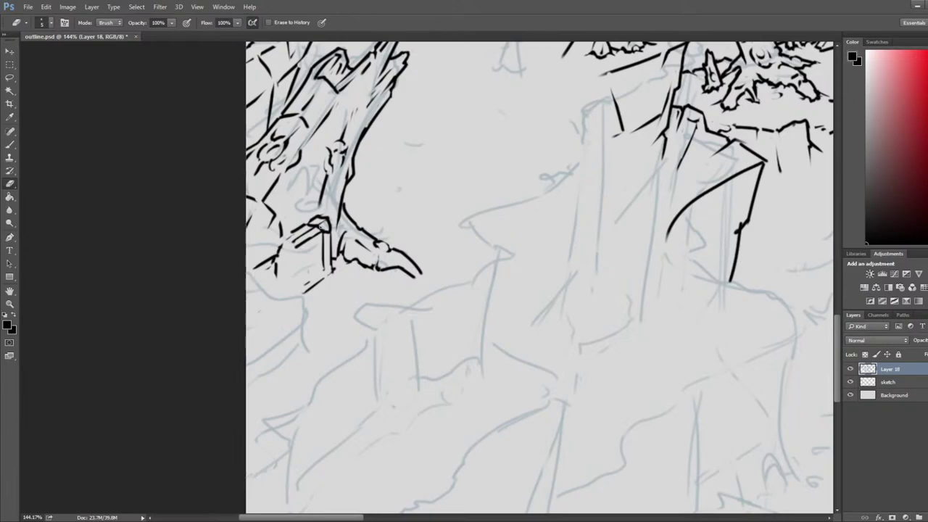
Step: Ink short edges under the capstone to form the upper block of the doorway's first pillar
{"action": "key", "text": "b"}
{"action": "key", "text": "e"}
{"action": "key", "text": "b"}
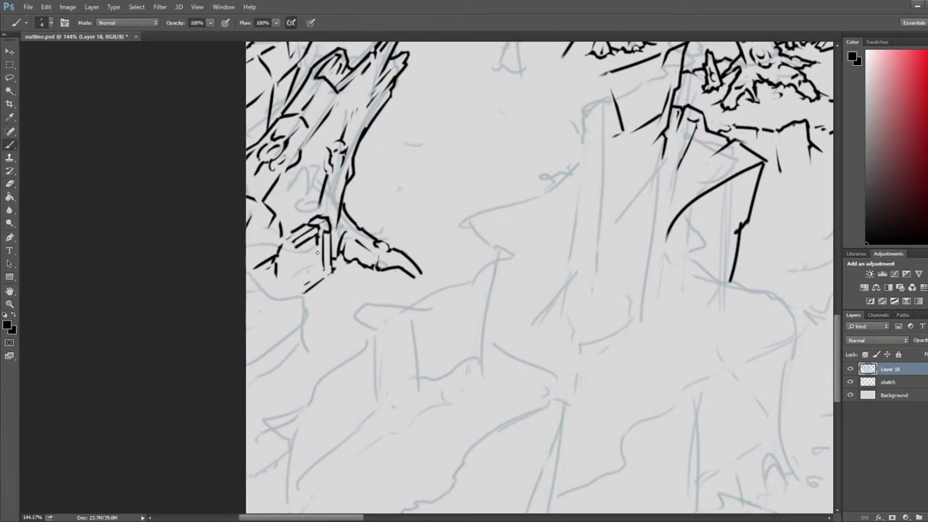
{"action": "left_click_drag", "start_coordinate": [314, 238], "coordinate": [324, 251]}
{"action": "mouse_move", "coordinate": [324, 234]}
{"action": "left_mouse_down"}
{"action": "mouse_move", "coordinate": [323, 251]}
{"action": "mouse_move", "coordinate": [332, 245]}
{"action": "left_mouse_up"}
{"action": "key", "text": "e"}
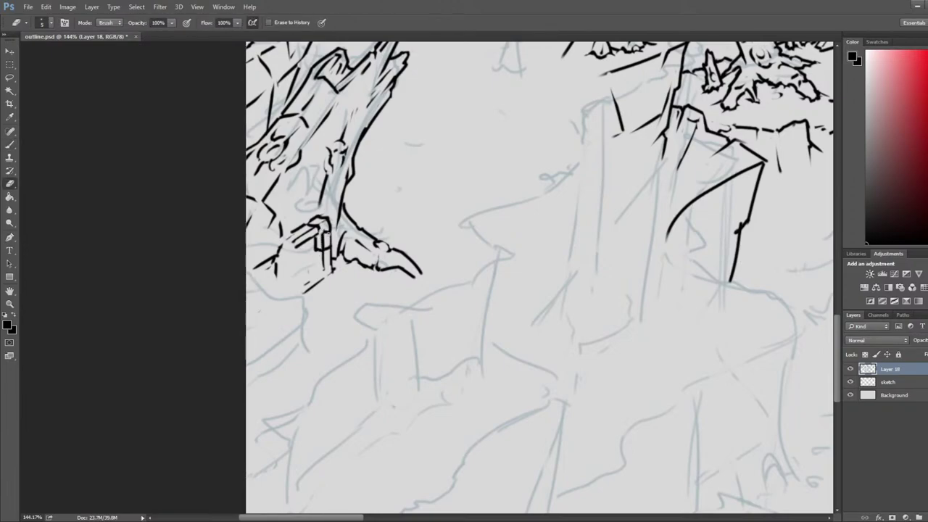
Step: Ink the lower block of the doorway's first pillar and clean up its joints
{"action": "key", "text": "b"}
{"action": "key", "text": "e"}
{"action": "key", "text": "b"}
{"action": "left_click_drag", "start_coordinate": [314, 259], "coordinate": [314, 272]}
{"action": "mouse_move", "coordinate": [314, 272]}
{"action": "left_mouse_down"}
{"action": "mouse_move", "coordinate": [323, 278]}
{"action": "mouse_move", "coordinate": [326, 242]}
{"action": "left_mouse_up"}
{"action": "key", "text": "e"}
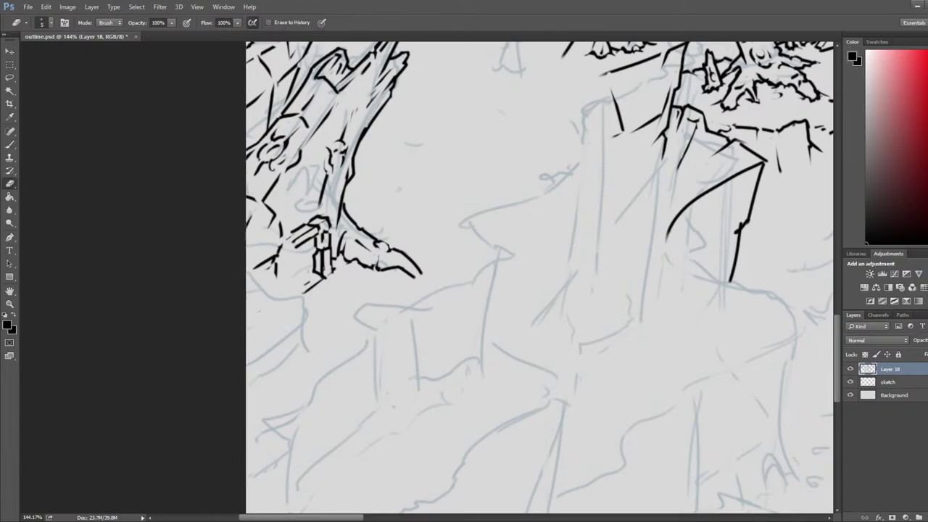
{"action": "key", "text": "b"}
{"action": "key", "text": "e"}
{"action": "key", "text": "b"}
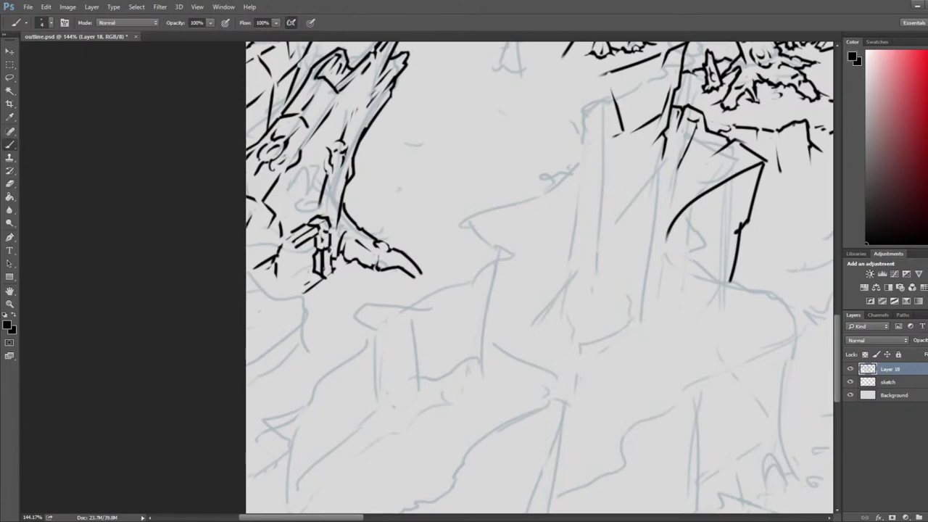
Step: Erase the straight outer edge of the first pillar and re-ink it as a faceted stone at its foot
{"action": "key", "text": "e"}
{"action": "mouse_move", "coordinate": [332, 250]}
{"action": "left_mouse_down"}
{"action": "mouse_move", "coordinate": [333, 272]}
{"action": "mouse_move", "coordinate": [320, 276]}
{"action": "mouse_move", "coordinate": [330, 282]}
{"action": "mouse_move", "coordinate": [331, 270]}
{"action": "left_mouse_up"}
{"action": "key", "text": "b"}
{"action": "key", "text": "e"}
{"action": "key", "text": "b"}
{"action": "key", "text": "e"}
{"action": "key", "text": "b"}
{"action": "key", "text": "e"}
{"action": "key", "text": "b"}
{"action": "key", "text": "e"}
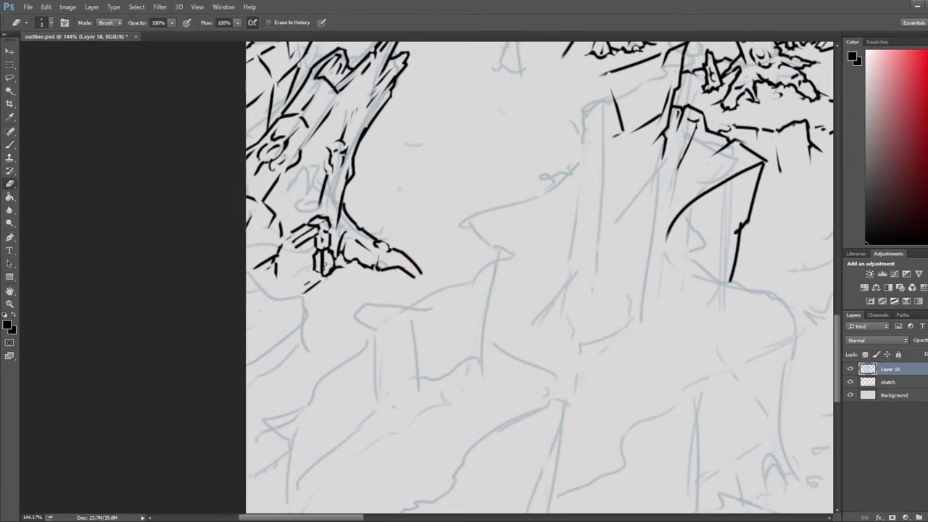
Step: Flip the canvas back and divide the doorway's slanted beam into separate stone blocks
{"action": "scroll", "coordinate": [326, 264], "scroll_direction": "down", "scroll_amount": 5}
{"action": "key", "text": "F2"}
{"action": "mouse_move", "coordinate": [761, 316]}
{"action": "left_mouse_down"}
{"action": "mouse_move", "coordinate": [407, 273]}
{"action": "mouse_move", "coordinate": [298, 320]}
{"action": "left_mouse_up"}
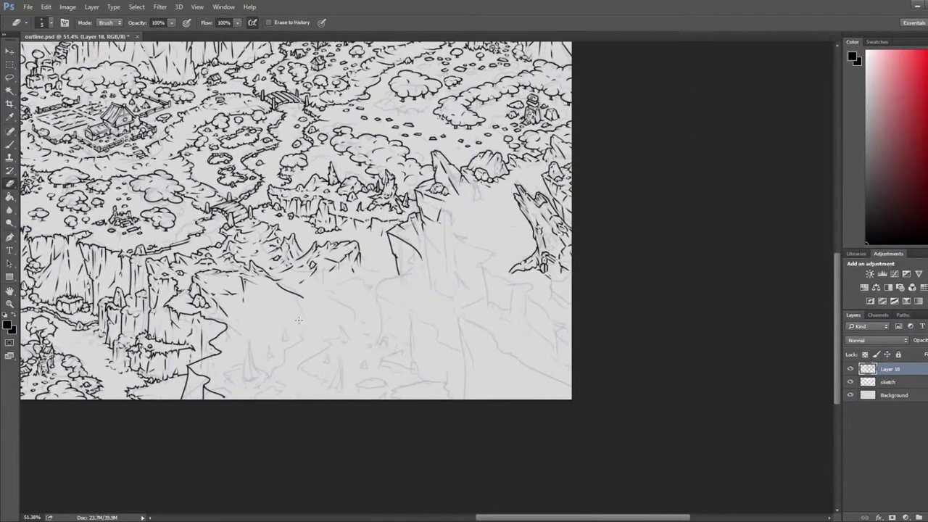
{"action": "scroll", "coordinate": [631, 270], "scroll_direction": "up", "scroll_amount": 4}
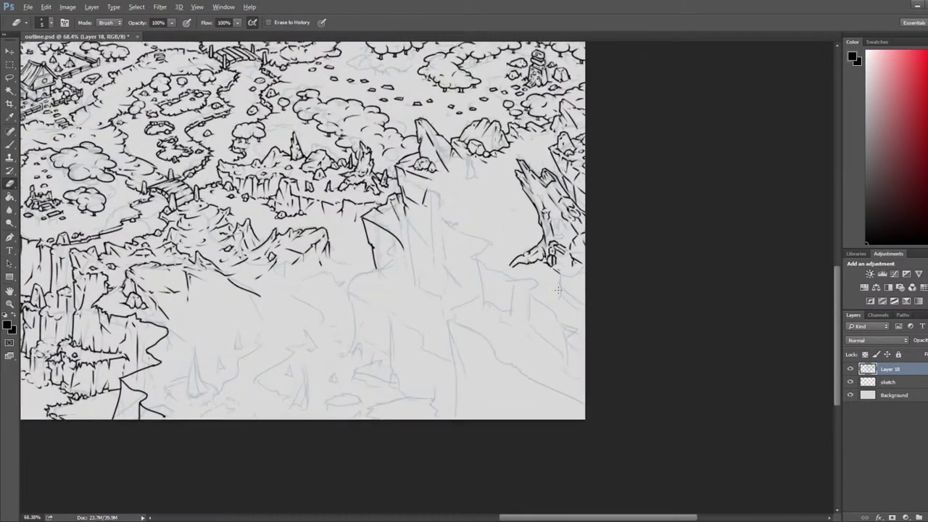
{"action": "key", "text": "b"}
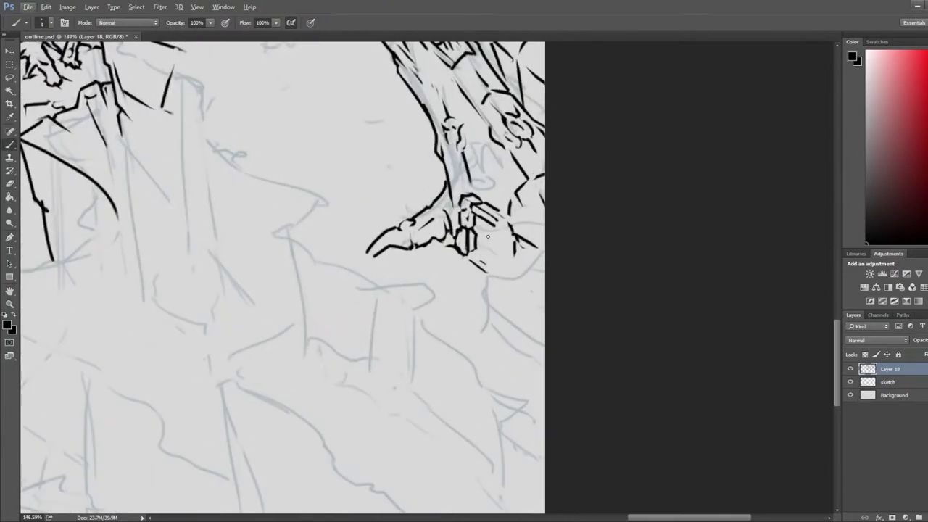
{"action": "mouse_move", "coordinate": [496, 219]}
{"action": "left_mouse_down"}
{"action": "mouse_move", "coordinate": [510, 234]}
{"action": "mouse_move", "coordinate": [499, 223]}
{"action": "left_mouse_up"}
{"action": "key", "text": "e"}
{"action": "key", "text": "b"}
{"action": "key", "text": "e"}
{"action": "key", "text": "b"}
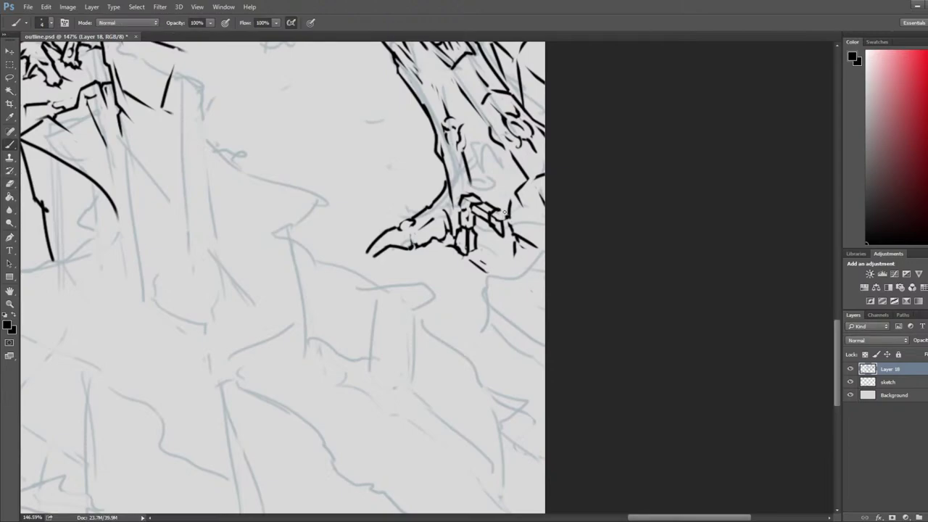
{"action": "key", "text": "e"}
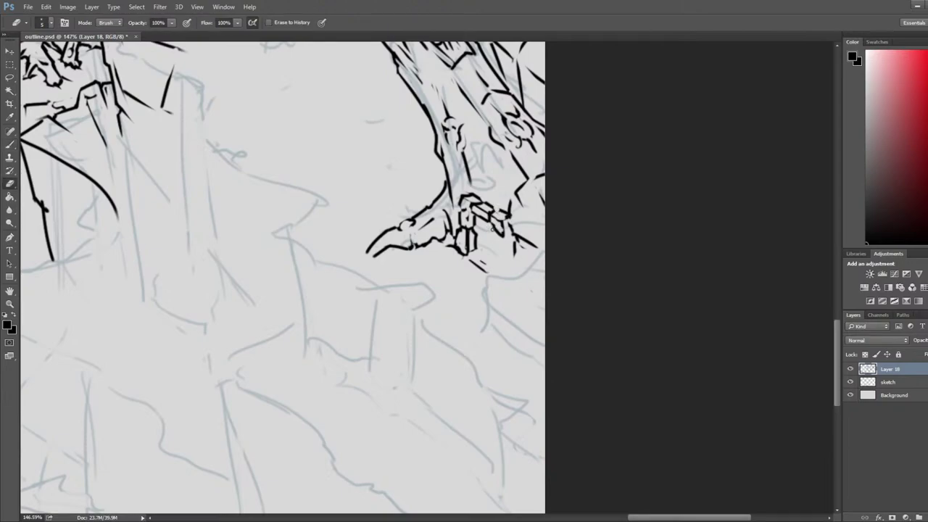
Step: Ink the doorway's second pillar beside the canvas border, shaping its upper part into a tall stone block
{"action": "key", "text": "b"}
{"action": "left_click_drag", "start_coordinate": [501, 233], "coordinate": [502, 263]}
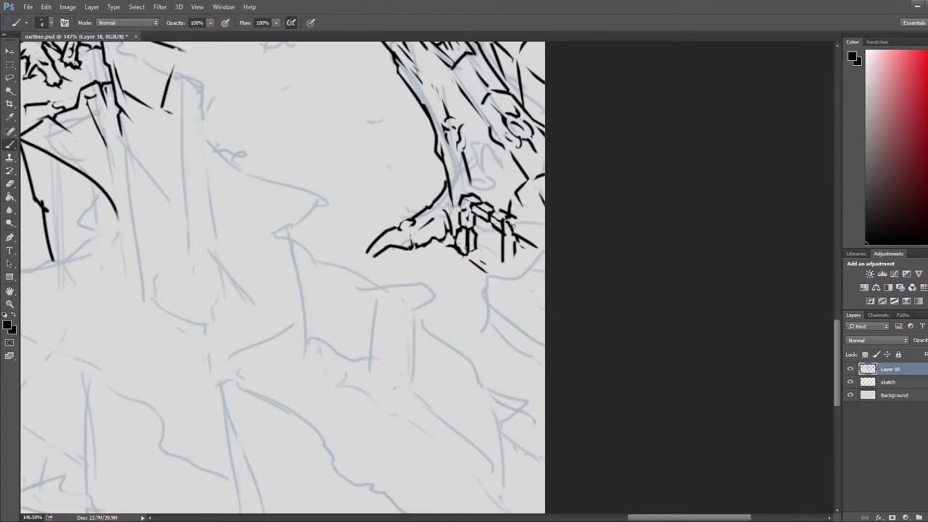
{"action": "key", "text": "e"}
{"action": "mouse_move", "coordinate": [512, 228]}
{"action": "left_mouse_down"}
{"action": "mouse_move", "coordinate": [520, 296]}
{"action": "mouse_move", "coordinate": [509, 220]}
{"action": "left_mouse_up"}
{"action": "key", "text": "b"}
{"action": "key", "text": "e"}
{"action": "key", "text": "b"}
{"action": "key", "text": "e"}
{"action": "key", "text": "b"}
{"action": "key", "text": "e"}
{"action": "key", "text": "b"}
{"action": "key", "text": "e"}
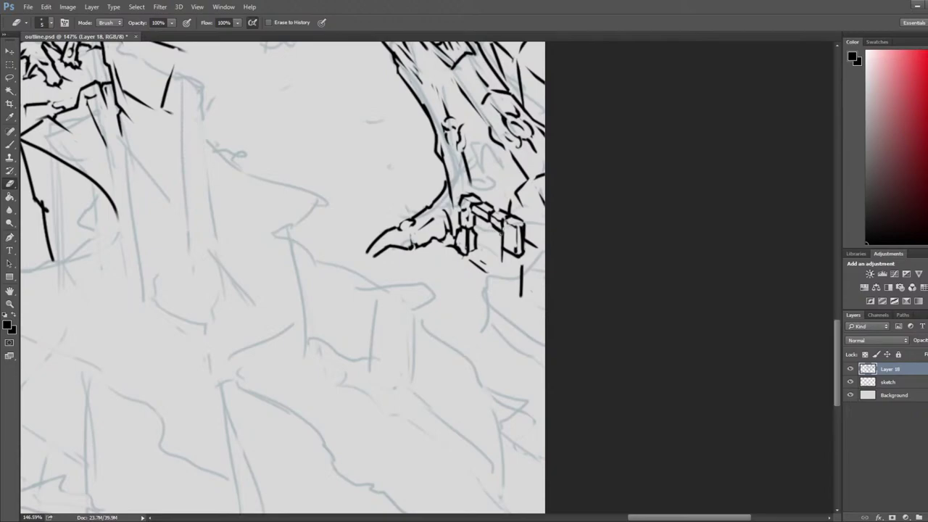
Step: Ink a lower block beneath the second pillar's upper stone and straighten its slanted side
{"action": "key", "text": "b"}
{"action": "key", "text": "e"}
{"action": "key", "text": "b"}
{"action": "key", "text": "e"}
{"action": "mouse_move", "coordinate": [501, 260]}
{"action": "left_mouse_down"}
{"action": "mouse_move", "coordinate": [501, 252]}
{"action": "mouse_move", "coordinate": [493, 287]}
{"action": "mouse_move", "coordinate": [519, 293]}
{"action": "left_mouse_up"}
{"action": "key", "text": "b"}
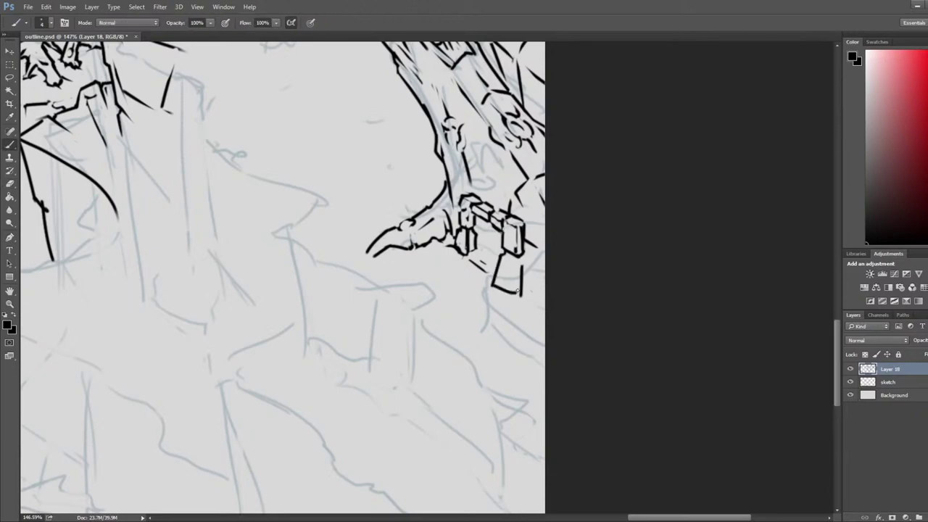
{"action": "key", "text": "e"}
{"action": "mouse_move", "coordinate": [500, 256]}
{"action": "left_mouse_down"}
{"action": "mouse_move", "coordinate": [499, 288]}
{"action": "mouse_move", "coordinate": [492, 269]}
{"action": "left_mouse_up"}
{"action": "key", "text": "b"}
{"action": "key", "text": "e"}
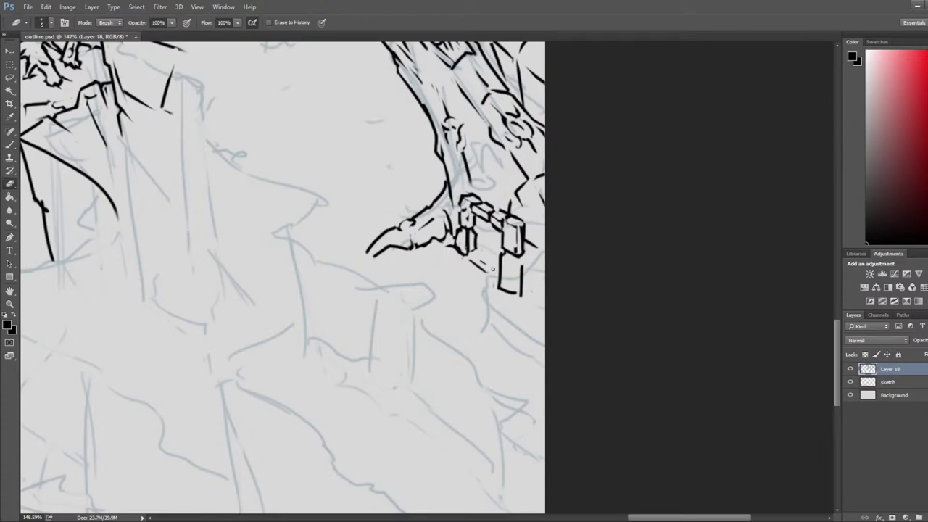
Step: Ink the lower block's side face and add a small rounded stone at the second pillar's foot
{"action": "key", "text": "b"}
{"action": "key", "text": "e"}
{"action": "key", "text": "b"}
{"action": "mouse_move", "coordinate": [523, 254]}
{"action": "left_mouse_down"}
{"action": "mouse_move", "coordinate": [532, 309]}
{"action": "mouse_move", "coordinate": [530, 293]}
{"action": "left_mouse_up"}
{"action": "key", "text": "e"}
{"action": "key", "text": "b"}
{"action": "key", "text": "e"}
{"action": "key", "text": "e"}
{"action": "key", "text": "b"}
{"action": "key", "text": "e"}
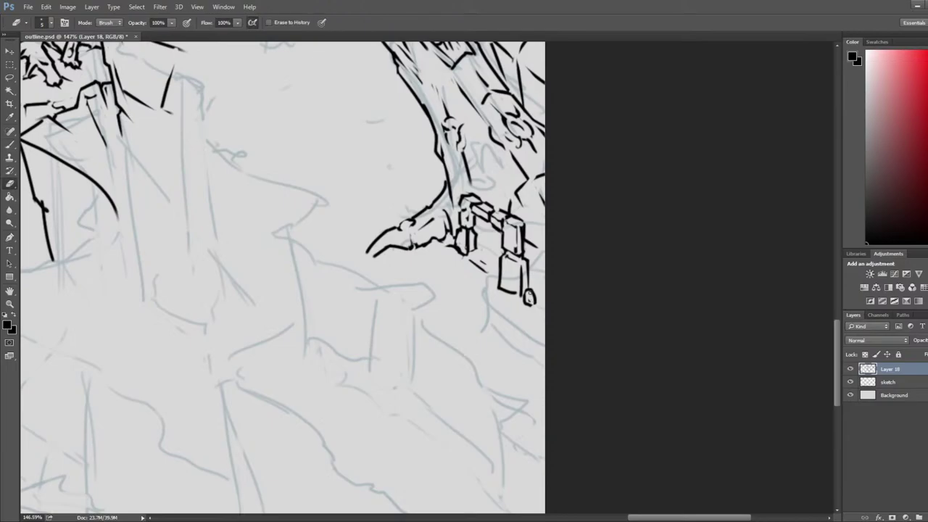
Step: Save the outline file and flip the canvas horizontally to work on the stone doorway
{"action": "key", "text": "ctrl+0"}
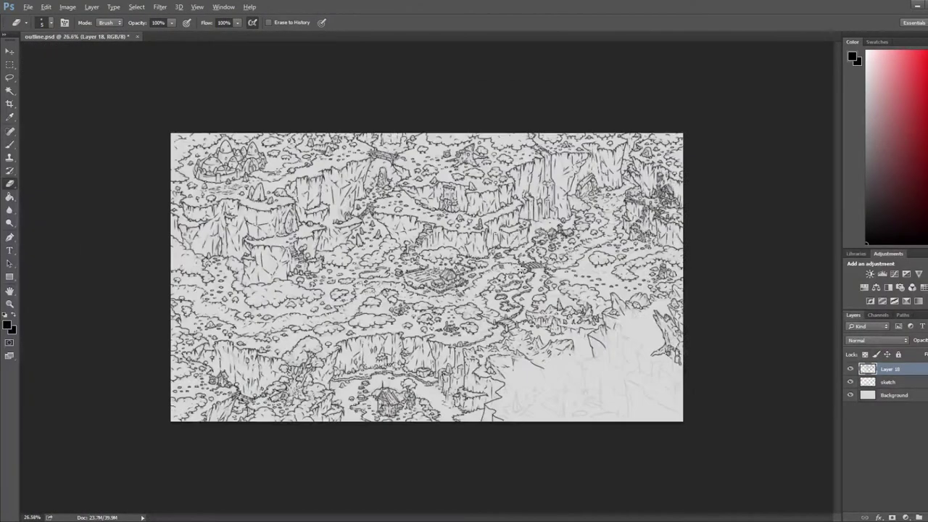
{"action": "key", "text": "ctrl+s"}
{"action": "scroll", "coordinate": [149, 379], "scroll_direction": "up", "scroll_amount": 11}
{"action": "left_click_drag", "start_coordinate": [116, 379], "coordinate": [459, 299]}
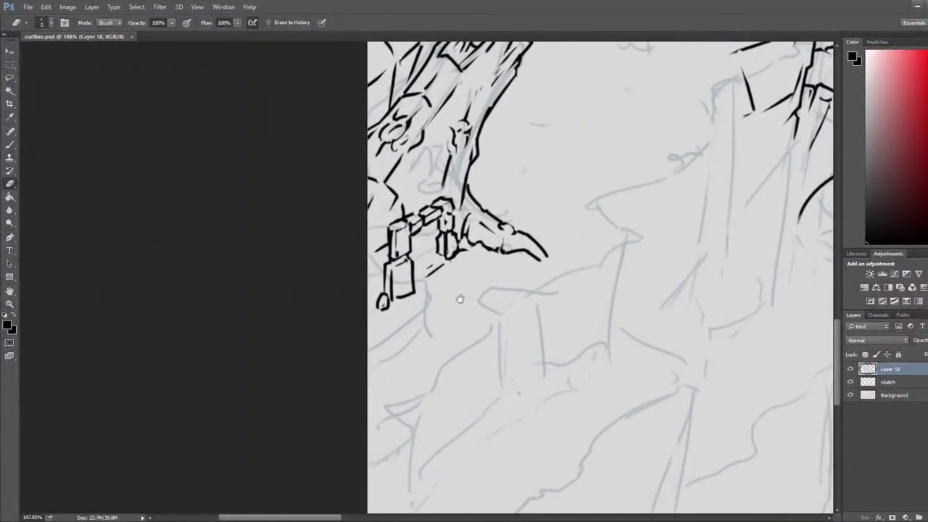
Step: Roughen the outer pillar's lower block, add a small stone at the inner pillar's foot, and ink the threshold slab between them
{"action": "left_click", "coordinate": [399, 293]}
{"action": "key", "text": "b"}
{"action": "mouse_move", "coordinate": [392, 298]}
{"action": "left_mouse_down"}
{"action": "mouse_move", "coordinate": [414, 298]}
{"action": "mouse_move", "coordinate": [423, 287]}
{"action": "mouse_move", "coordinate": [411, 269]}
{"action": "mouse_move", "coordinate": [438, 252]}
{"action": "mouse_move", "coordinate": [434, 265]}
{"action": "left_mouse_up"}
{"action": "key", "text": "e"}
{"action": "key", "text": "b"}
{"action": "key", "text": "e"}
{"action": "key", "text": "b"}
{"action": "key", "text": "e"}
{"action": "key", "text": "b"}
{"action": "key", "text": "e"}
{"action": "key", "text": "b"}
{"action": "key", "text": "e"}
{"action": "key", "text": "b"}
{"action": "key", "text": "ctrl+z"}
{"action": "key", "text": "e"}
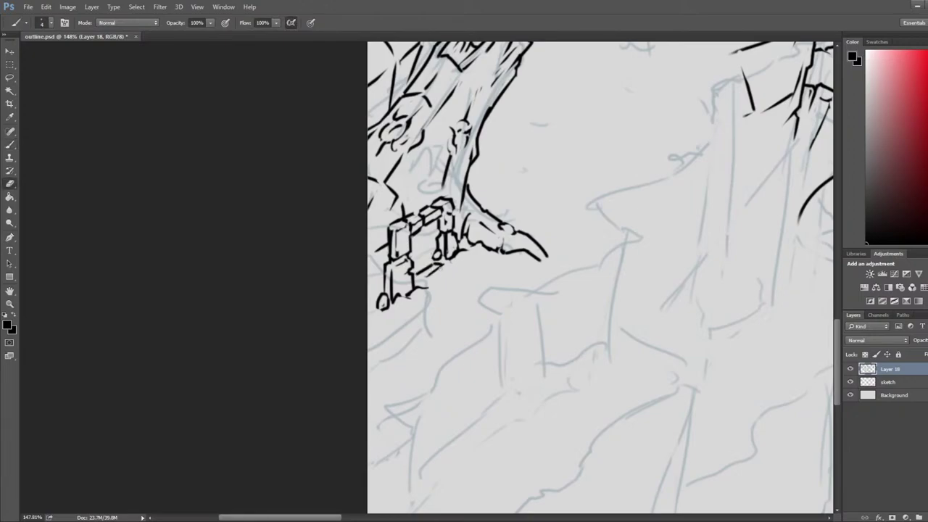
{"action": "key", "text": "b"}
{"action": "key", "text": "e"}
{"action": "key", "text": "b"}
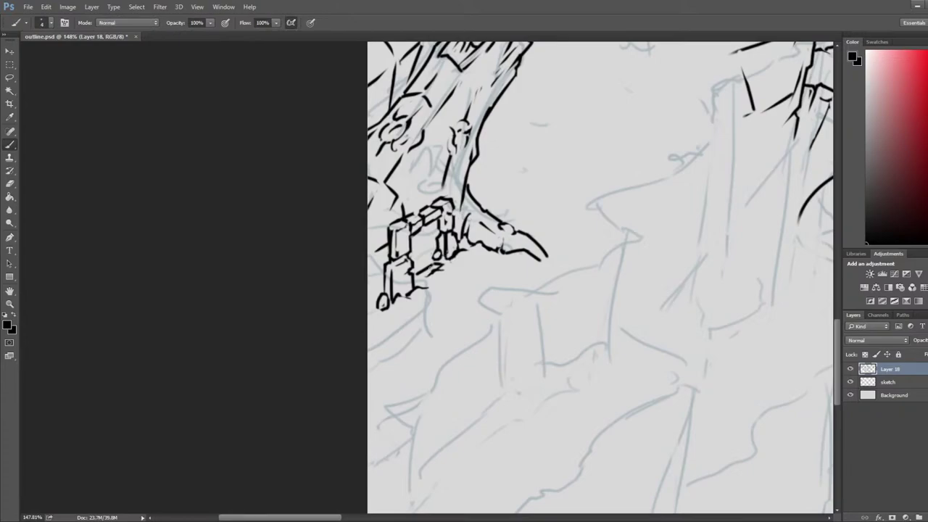
Step: Ink a slanted rectangular paving stone on the ground in front of the doorway's threshold
{"action": "mouse_move", "coordinate": [469, 262]}
{"action": "left_mouse_down"}
{"action": "mouse_move", "coordinate": [442, 282]}
{"action": "mouse_move", "coordinate": [466, 279]}
{"action": "mouse_move", "coordinate": [476, 267]}
{"action": "mouse_move", "coordinate": [439, 282]}
{"action": "left_mouse_up"}
{"action": "key", "text": "ctrl+z"}
{"action": "key", "text": "e"}
{"action": "key", "text": "b"}
{"action": "key", "text": "e"}
{"action": "key", "text": "b"}
{"action": "key", "text": "e"}
{"action": "key", "text": "b"}
{"action": "left_click_drag", "start_coordinate": [465, 267], "coordinate": [469, 271]}
{"action": "key", "text": "e"}
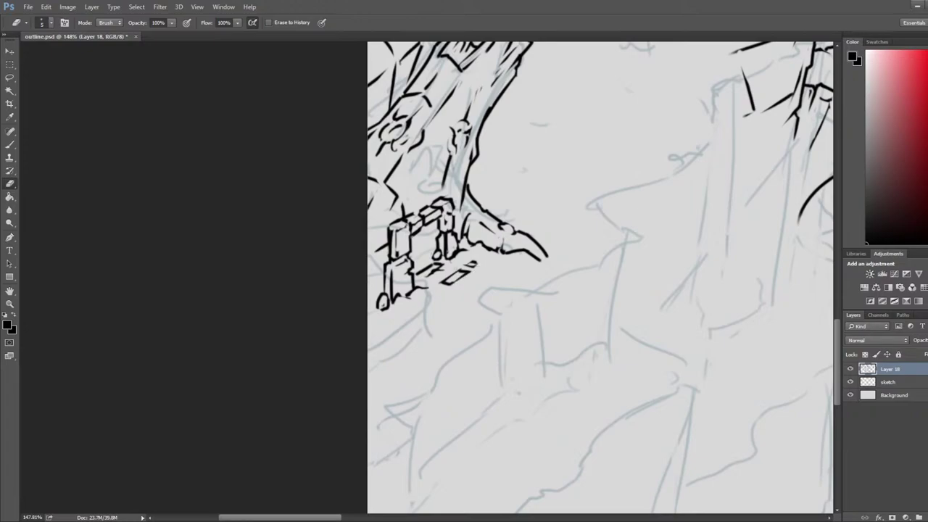
Step: Ink three smaller loose paving stones on the ground between the doorway and the tip of the tree root
{"action": "key", "text": "b"}
{"action": "key", "text": "e"}
{"action": "key", "text": "b"}
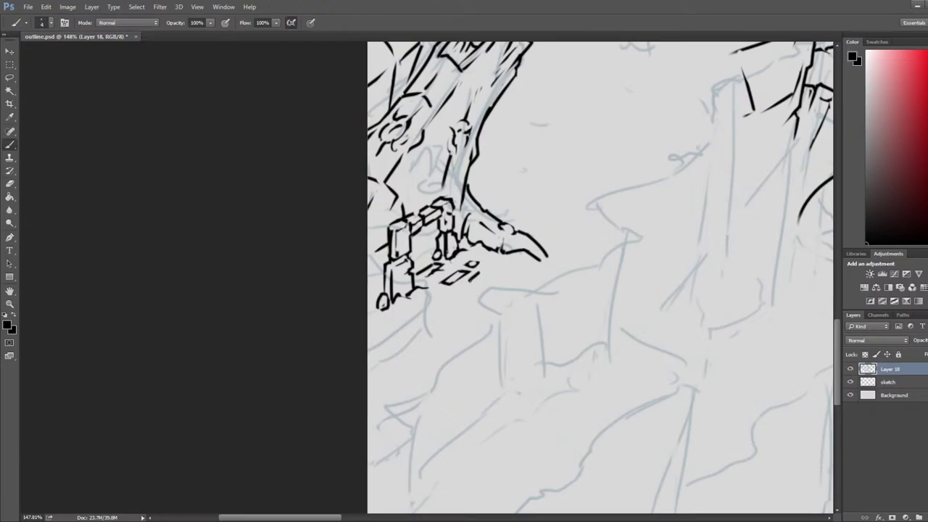
{"action": "key", "text": "e"}
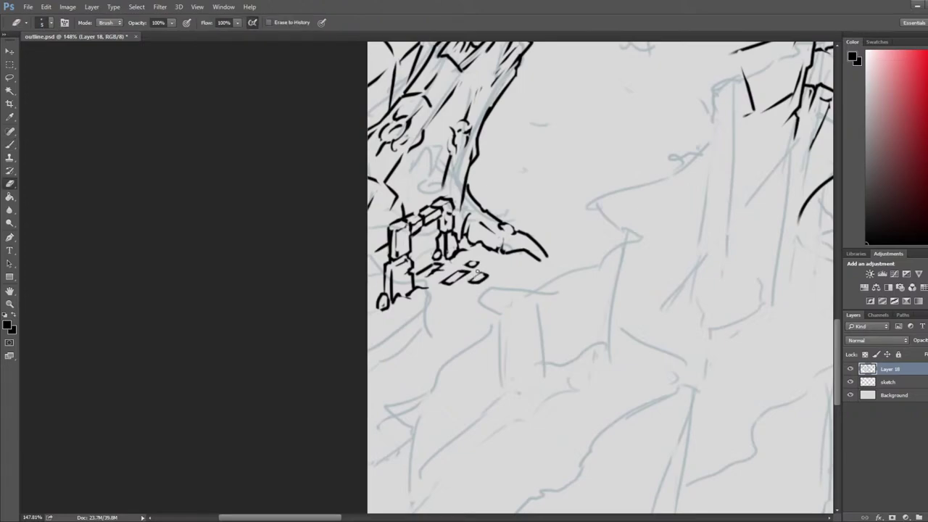
{"action": "key", "text": "b"}
{"action": "left_click_drag", "start_coordinate": [475, 274], "coordinate": [509, 265]}
{"action": "key", "text": "e"}
{"action": "key", "text": "b"}
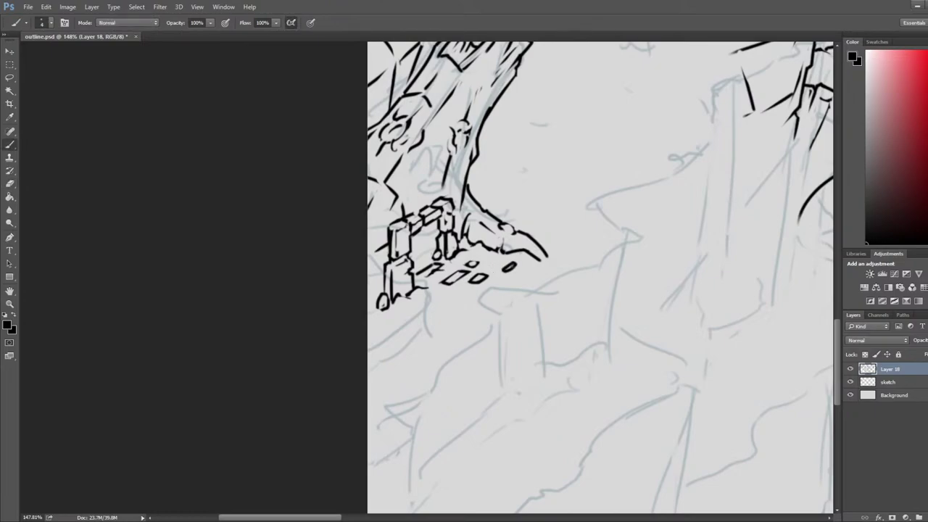
{"action": "key", "text": "e"}
Step: Flip the canvas back and save the outline file
{"action": "scroll", "coordinate": [509, 268], "scroll_direction": "down", "scroll_amount": 6}
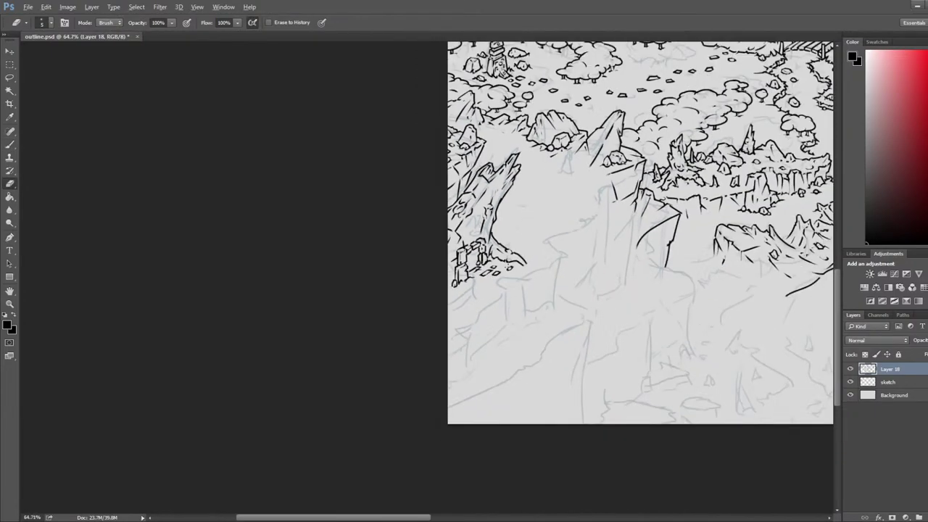
{"action": "left_click_drag", "start_coordinate": [613, 271], "coordinate": [304, 252]}
{"action": "mouse_move", "coordinate": [787, 242]}
{"action": "left_mouse_down"}
{"action": "mouse_move", "coordinate": [389, 292]}
{"action": "mouse_move", "coordinate": [411, 305]}
{"action": "left_mouse_up"}
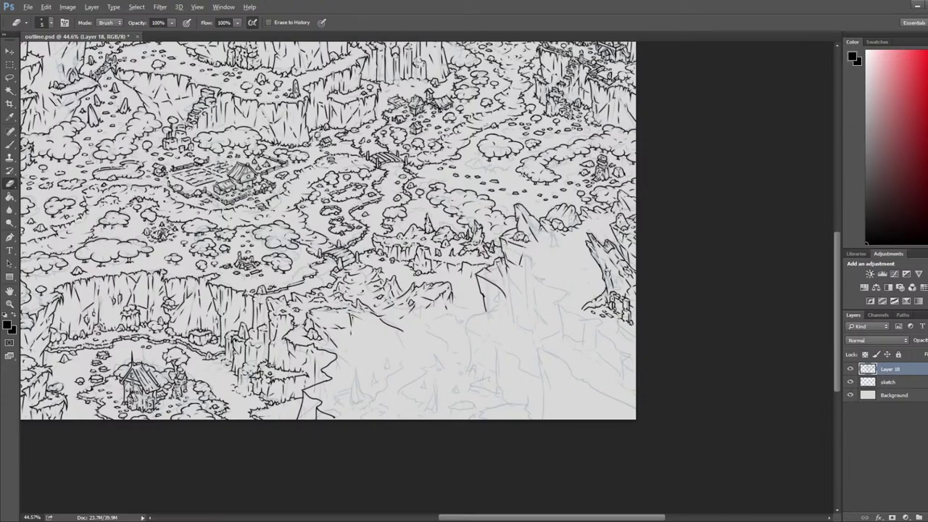
{"action": "scroll", "coordinate": [504, 204], "scroll_direction": "up", "scroll_amount": 3}
{"action": "key", "text": "ctrl+s"}
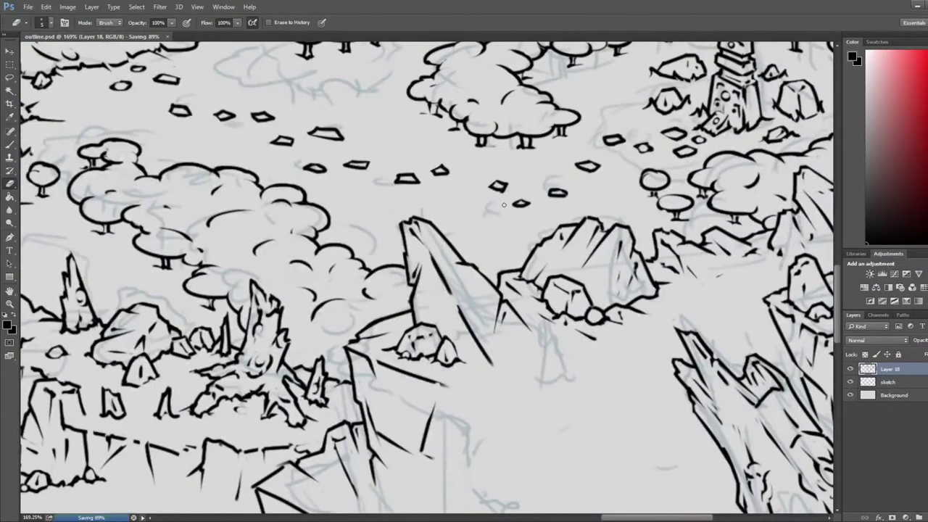
Step: Ink rounded foliage lobes in the gap between the tall pointed rock and the large boulder
{"action": "key", "text": "b"}
{"action": "mouse_move", "coordinate": [511, 216]}
{"action": "left_mouse_down"}
{"action": "mouse_move", "coordinate": [469, 238]}
{"action": "mouse_move", "coordinate": [502, 242]}
{"action": "mouse_move", "coordinate": [501, 261]}
{"action": "mouse_move", "coordinate": [453, 243]}
{"action": "mouse_move", "coordinate": [470, 232]}
{"action": "mouse_move", "coordinate": [455, 250]}
{"action": "mouse_move", "coordinate": [477, 227]}
{"action": "mouse_move", "coordinate": [466, 244]}
{"action": "mouse_move", "coordinate": [476, 239]}
{"action": "left_mouse_up"}
{"action": "key", "text": "e"}
{"action": "key", "text": "b"}
{"action": "key", "text": "e"}
{"action": "key", "text": "b"}
{"action": "key", "text": "e"}
{"action": "key", "text": "b"}
{"action": "key", "text": "e"}
{"action": "key", "text": "b"}
Step: Step back through the last foliage strokes and round off the top lobe beside the tall pointed rock
{"action": "key", "text": "ctrl+alt+z"}
{"action": "key", "text": "ctrl+alt+z"}
{"action": "key", "text": "ctrl+alt+z"}
{"action": "key", "text": "ctrl+alt+z"}
{"action": "key", "text": "e"}
{"action": "key", "text": "b"}
{"action": "key", "text": "e"}
{"action": "key", "text": "ctrl+alt+z"}
{"action": "key", "text": "ctrl+alt+z"}
{"action": "key", "text": "ctrl+alt+z"}
{"action": "key", "text": "ctrl+alt+z"}
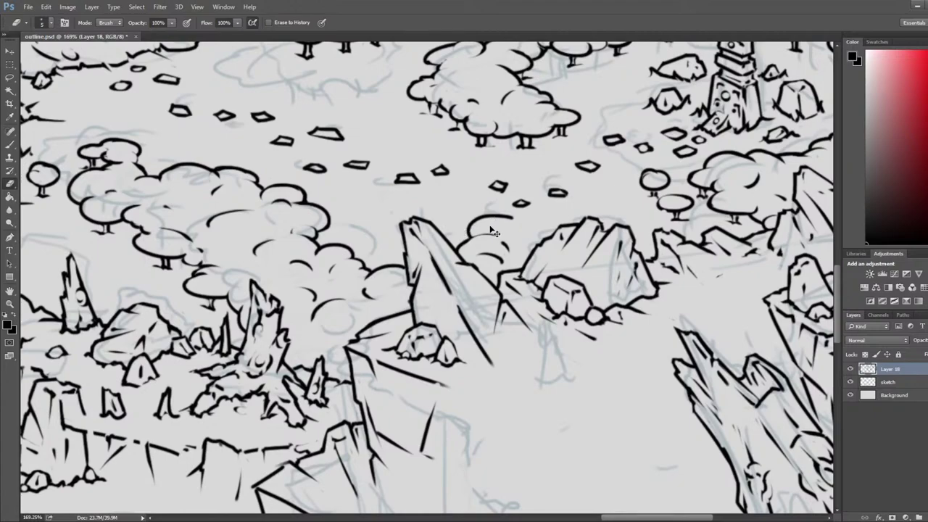
{"action": "mouse_move", "coordinate": [501, 213]}
{"action": "left_mouse_down"}
{"action": "mouse_move", "coordinate": [487, 219]}
{"action": "mouse_move", "coordinate": [510, 221]}
{"action": "left_mouse_up"}
{"action": "key", "text": "b"}
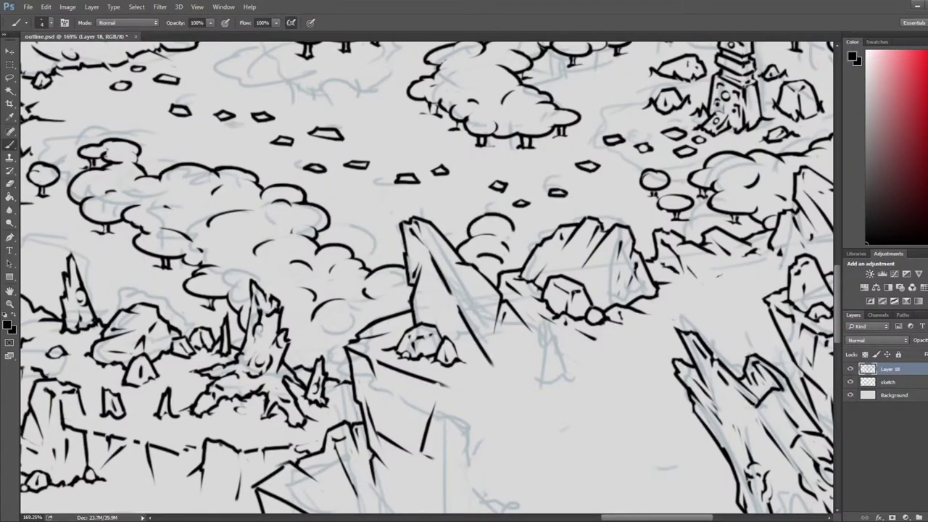
Step: Extend the foliage with a second rounded lobe reaching behind the large boulder and clean up its lines
{"action": "key", "text": "e"}
{"action": "mouse_move", "coordinate": [500, 255]}
{"action": "left_mouse_down"}
{"action": "mouse_move", "coordinate": [489, 257]}
{"action": "mouse_move", "coordinate": [505, 248]}
{"action": "mouse_move", "coordinate": [487, 253]}
{"action": "mouse_move", "coordinate": [517, 229]}
{"action": "mouse_move", "coordinate": [492, 227]}
{"action": "mouse_move", "coordinate": [548, 232]}
{"action": "left_mouse_up"}
{"action": "key", "text": "b"}
{"action": "key", "text": "e"}
{"action": "key", "text": "b"}
{"action": "key", "text": "e"}
{"action": "mouse_move", "coordinate": [491, 249]}
{"action": "left_mouse_down"}
{"action": "mouse_move", "coordinate": [597, 216]}
{"action": "mouse_move", "coordinate": [617, 224]}
{"action": "left_mouse_up"}
{"action": "key", "text": "b"}
{"action": "key", "text": "e"}
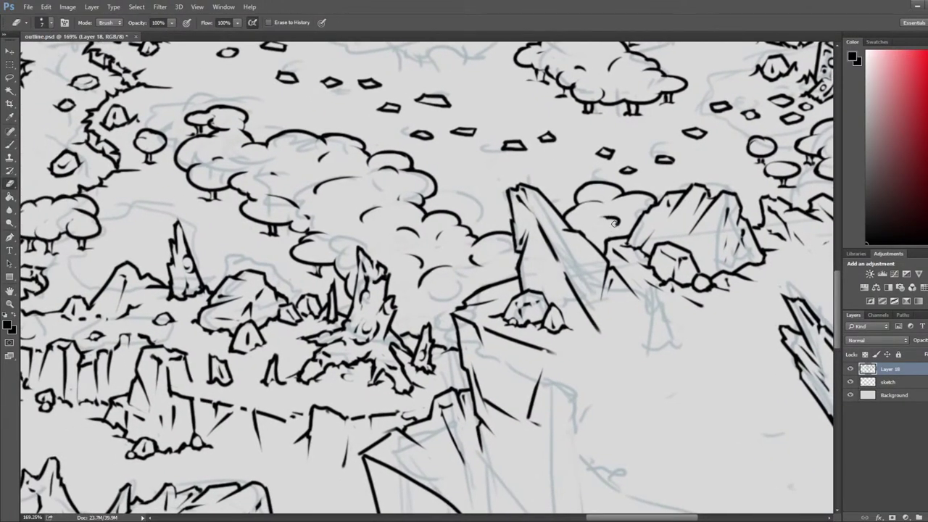
Step: Ink a low row of foliage lobes along the large boulder's top and down its far side
{"action": "scroll", "coordinate": [609, 210], "scroll_direction": "right", "scroll_amount": 5}
{"action": "scroll", "coordinate": [603, 188], "scroll_direction": "up", "scroll_amount": 1}
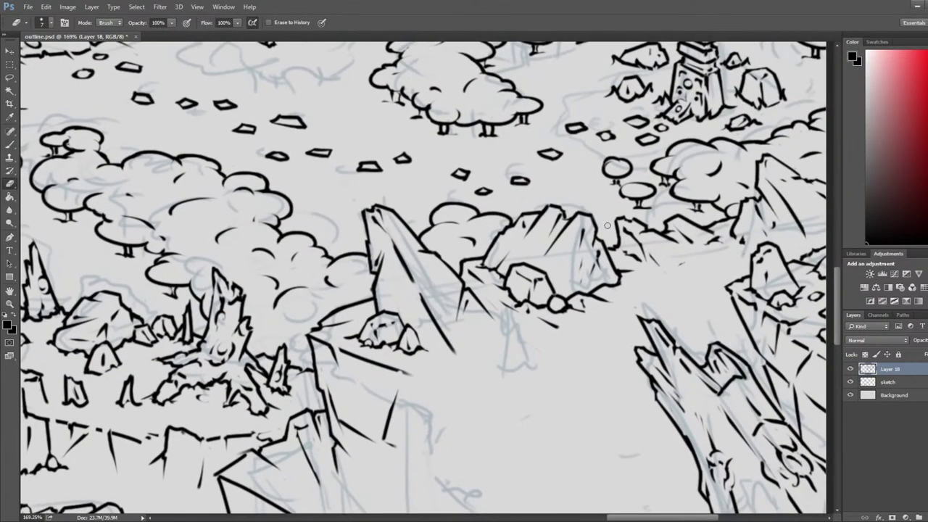
{"action": "key", "text": "b"}
{"action": "mouse_move", "coordinate": [618, 217]}
{"action": "left_mouse_down"}
{"action": "mouse_move", "coordinate": [556, 193]}
{"action": "mouse_move", "coordinate": [584, 210]}
{"action": "left_mouse_up"}
{"action": "key", "text": "ctrl+z"}
{"action": "key", "text": "e"}
{"action": "mouse_move", "coordinate": [564, 195]}
{"action": "left_mouse_down"}
{"action": "mouse_move", "coordinate": [519, 203]}
{"action": "mouse_move", "coordinate": [533, 196]}
{"action": "mouse_move", "coordinate": [522, 203]}
{"action": "mouse_move", "coordinate": [532, 205]}
{"action": "mouse_move", "coordinate": [524, 199]}
{"action": "mouse_move", "coordinate": [493, 218]}
{"action": "mouse_move", "coordinate": [515, 217]}
{"action": "mouse_move", "coordinate": [508, 223]}
{"action": "mouse_move", "coordinate": [511, 209]}
{"action": "mouse_move", "coordinate": [541, 201]}
{"action": "mouse_move", "coordinate": [512, 207]}
{"action": "left_mouse_up"}
{"action": "key", "text": "b"}
{"action": "key", "text": "ctrl+z"}
{"action": "key", "text": "e"}
{"action": "key", "text": "b"}
{"action": "key", "text": "e"}
{"action": "key", "text": "b"}
{"action": "key", "text": "e"}
{"action": "key", "text": "b"}
{"action": "key", "text": "e"}
{"action": "key", "text": "b"}
{"action": "key", "text": "e"}
{"action": "key", "text": "b"}
{"action": "key", "text": "e"}
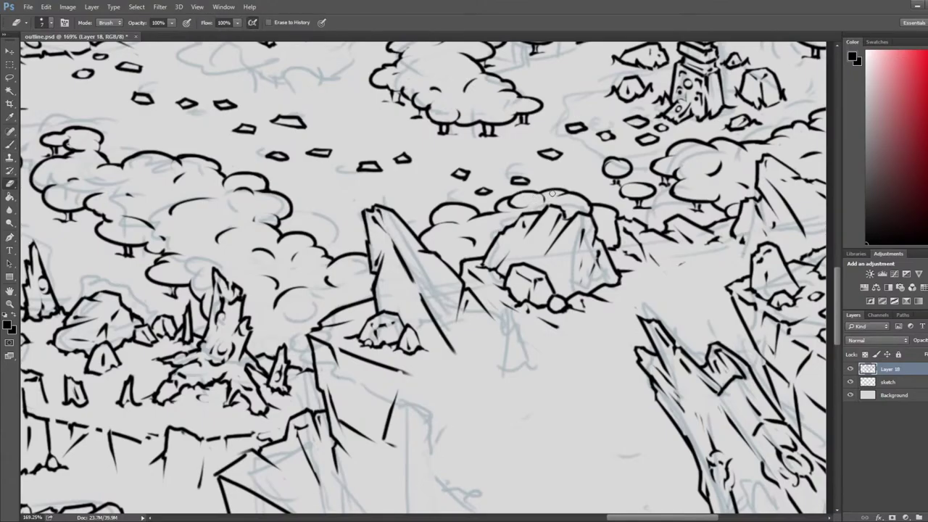
Step: Flip the canvas and erase the low foliage outline above the boulder along with the two path stones next to it
{"action": "scroll", "coordinate": [552, 166], "scroll_direction": "down", "scroll_amount": 12}
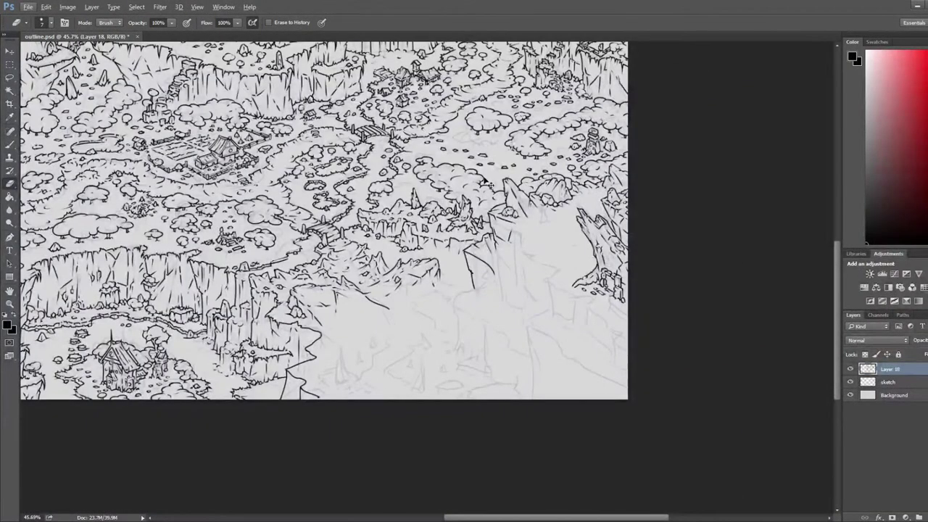
{"action": "key", "text": "F2"}
{"action": "left_click_drag", "start_coordinate": [273, 185], "coordinate": [442, 178]}
{"action": "scroll", "coordinate": [449, 163], "scroll_direction": "up", "scroll_amount": 5}
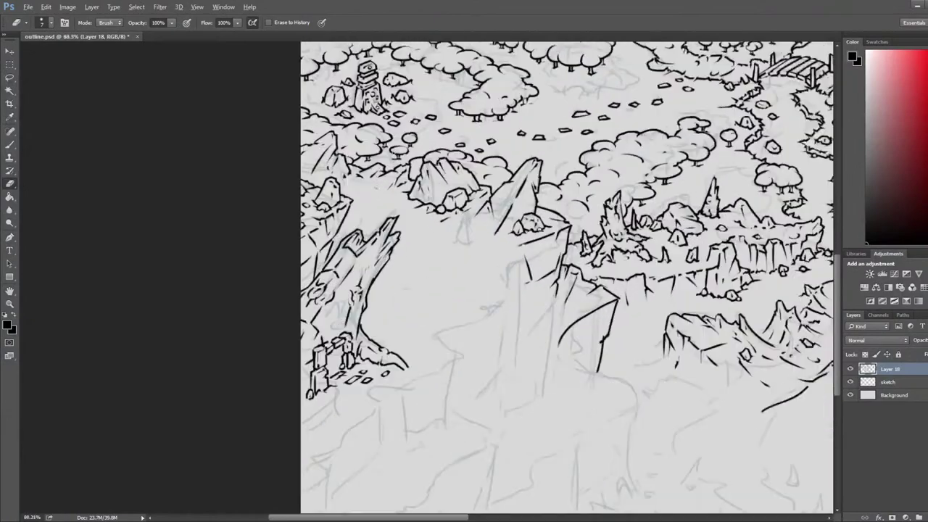
{"action": "scroll", "coordinate": [457, 149], "scroll_direction": "down", "scroll_amount": 1}
{"action": "scroll", "coordinate": [536, 225], "scroll_direction": "up", "scroll_amount": 3}
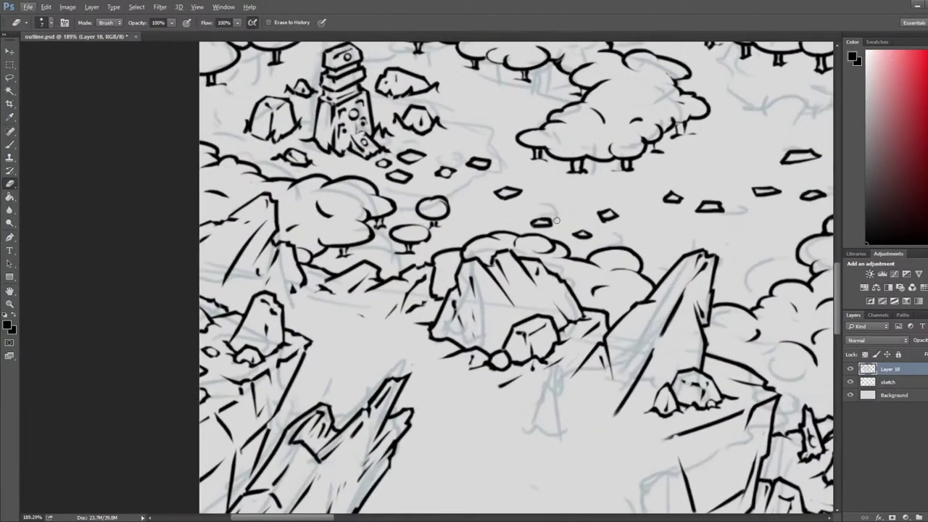
{"action": "mouse_move", "coordinate": [555, 216]}
{"action": "left_mouse_down"}
{"action": "mouse_move", "coordinate": [574, 239]}
{"action": "mouse_move", "coordinate": [580, 231]}
{"action": "mouse_move", "coordinate": [546, 254]}
{"action": "mouse_move", "coordinate": [549, 245]}
{"action": "mouse_move", "coordinate": [517, 244]}
{"action": "left_mouse_up"}
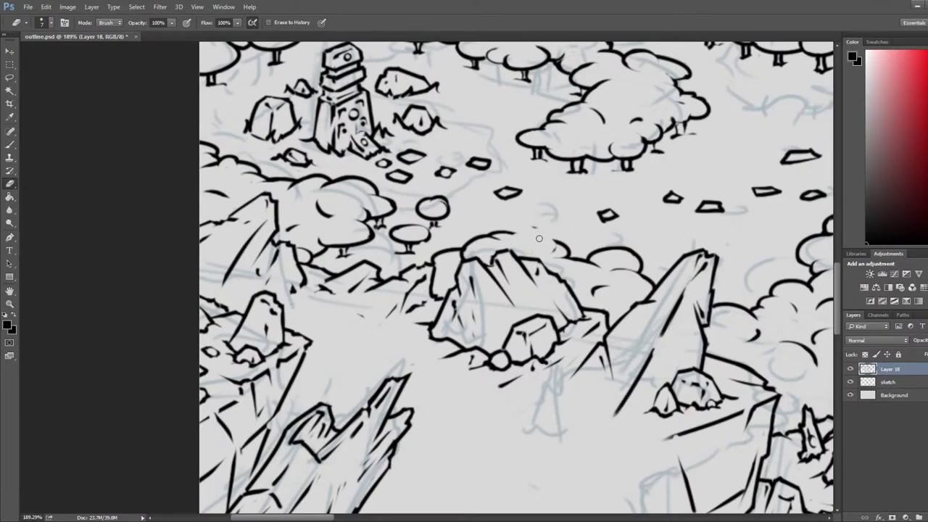
{"action": "left_click_drag", "start_coordinate": [495, 232], "coordinate": [471, 239]}
{"action": "mouse_move", "coordinate": [470, 251]}
{"action": "left_mouse_down"}
{"action": "mouse_move", "coordinate": [434, 258]}
{"action": "mouse_move", "coordinate": [471, 230]}
{"action": "mouse_move", "coordinate": [449, 223]}
{"action": "mouse_move", "coordinate": [451, 250]}
{"action": "mouse_move", "coordinate": [463, 256]}
{"action": "mouse_move", "coordinate": [457, 266]}
{"action": "mouse_move", "coordinate": [475, 229]}
{"action": "left_mouse_up"}
Step: Ink higher, rounder foliage lobes above the boulder, starting from its side near the two small round trees
{"action": "key", "text": "b"}
{"action": "key", "text": "e"}
{"action": "key", "text": "b"}
{"action": "key", "text": "b"}
{"action": "key", "text": "e"}
{"action": "key", "text": "b"}
{"action": "key", "text": "e"}
{"action": "mouse_move", "coordinate": [473, 228]}
{"action": "left_mouse_down"}
{"action": "mouse_move", "coordinate": [513, 218]}
{"action": "mouse_move", "coordinate": [479, 232]}
{"action": "mouse_move", "coordinate": [482, 242]}
{"action": "mouse_move", "coordinate": [469, 233]}
{"action": "left_mouse_up"}
{"action": "key", "text": "b"}
{"action": "key", "text": "e"}
{"action": "key", "text": "b"}
{"action": "key", "text": "e"}
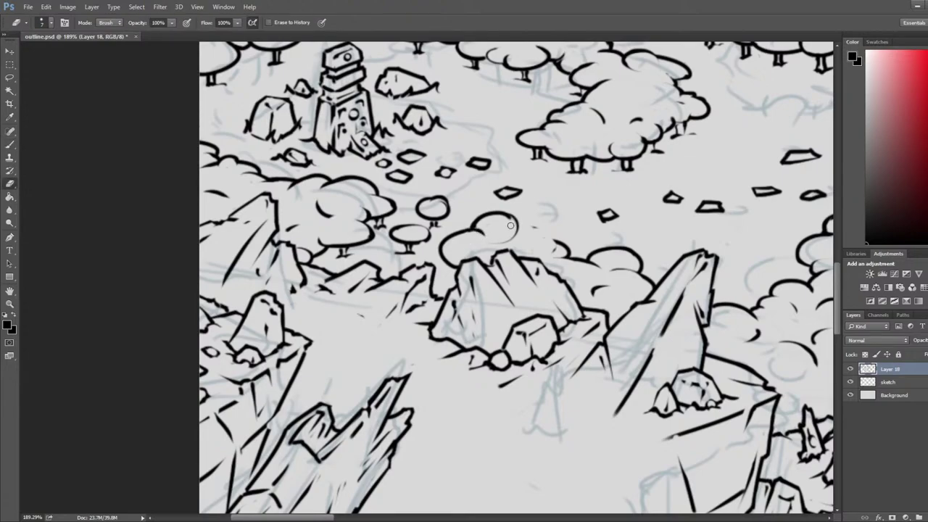
Step: Continue the foliage crown over the boulder with another lobe that joins the lower foliage on the far side
{"action": "key", "text": "b"}
{"action": "key", "text": "e"}
{"action": "key", "text": "b"}
{"action": "key", "text": "e"}
{"action": "key", "text": "b"}
{"action": "key", "text": "e"}
{"action": "mouse_move", "coordinate": [509, 227]}
{"action": "left_mouse_down"}
{"action": "mouse_move", "coordinate": [540, 233]}
{"action": "mouse_move", "coordinate": [511, 226]}
{"action": "left_mouse_up"}
{"action": "key", "text": "b"}
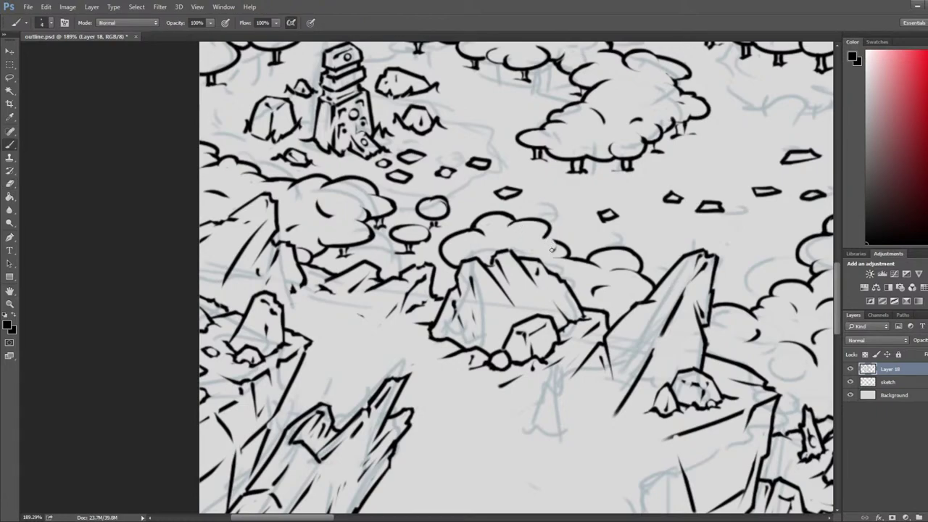
{"action": "key", "text": "e"}
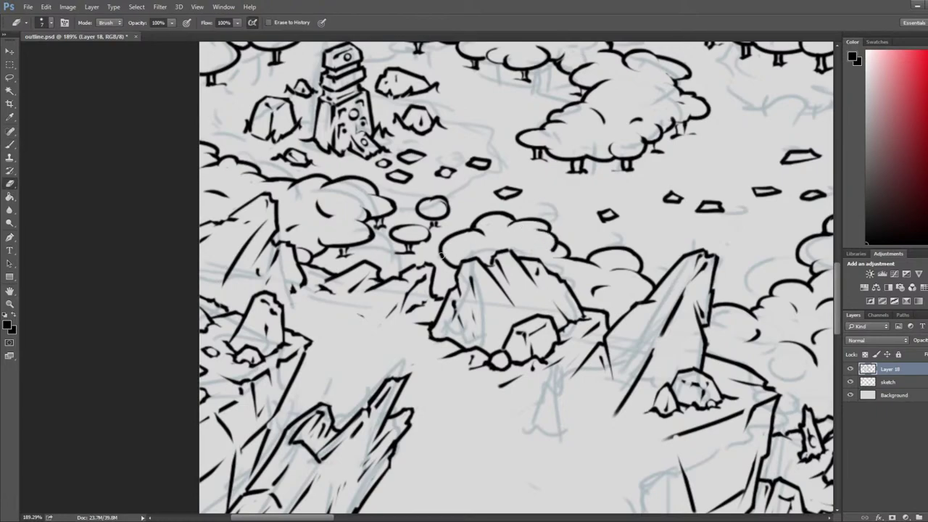
Step: Ink the foliage crown's outer edge down beside the boulder, try strokes behind the low rocks, and undo the last ones
{"action": "key", "text": "b"}
{"action": "key", "text": "e"}
{"action": "mouse_move", "coordinate": [442, 258]}
{"action": "left_mouse_down"}
{"action": "mouse_move", "coordinate": [434, 265]}
{"action": "mouse_move", "coordinate": [457, 260]}
{"action": "mouse_move", "coordinate": [455, 270]}
{"action": "mouse_move", "coordinate": [435, 266]}
{"action": "mouse_move", "coordinate": [454, 261]}
{"action": "mouse_move", "coordinate": [447, 282]}
{"action": "left_mouse_up"}
{"action": "key", "text": "b"}
{"action": "key", "text": "e"}
{"action": "key", "text": "b"}
{"action": "key", "text": "e"}
{"action": "key", "text": "b"}
{"action": "mouse_move", "coordinate": [405, 264]}
{"action": "left_mouse_down"}
{"action": "mouse_move", "coordinate": [381, 274]}
{"action": "mouse_move", "coordinate": [383, 266]}
{"action": "left_mouse_up"}
{"action": "key", "text": "ctrl+z"}
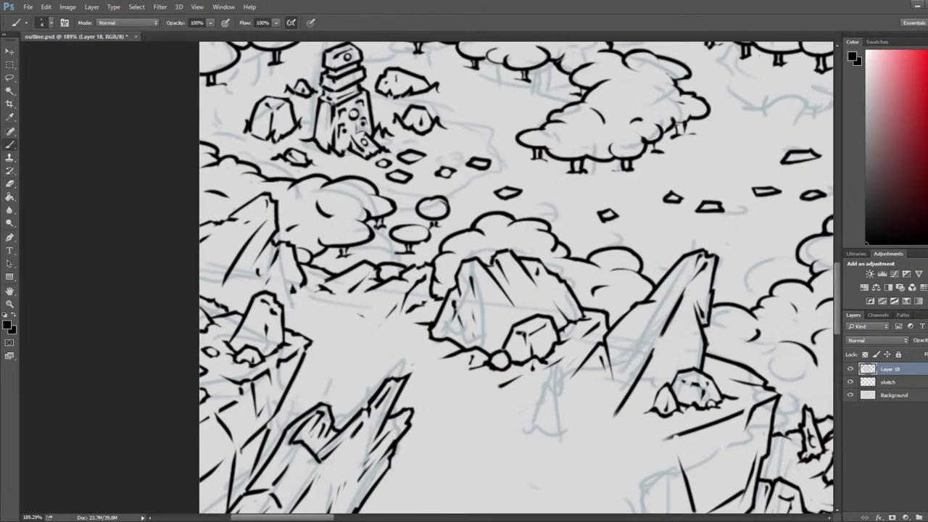
{"action": "key", "text": "e"}
{"action": "key", "text": "ctrl+z"}
Step: Flip the canvas and erase the lower of the two small round trees beside the boulder's foliage
{"action": "scroll", "coordinate": [426, 227], "scroll_direction": "down", "scroll_amount": 10}
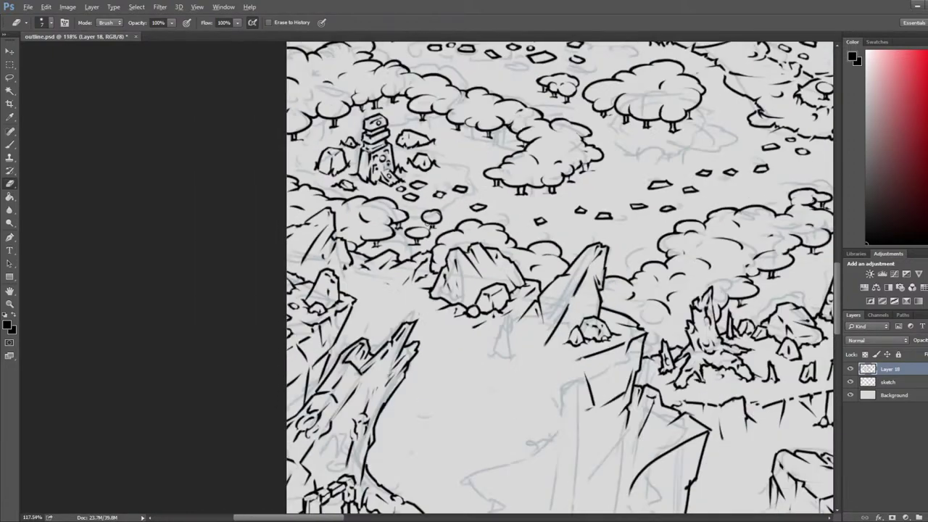
{"action": "scroll", "coordinate": [535, 232], "scroll_direction": "up", "scroll_amount": 5}
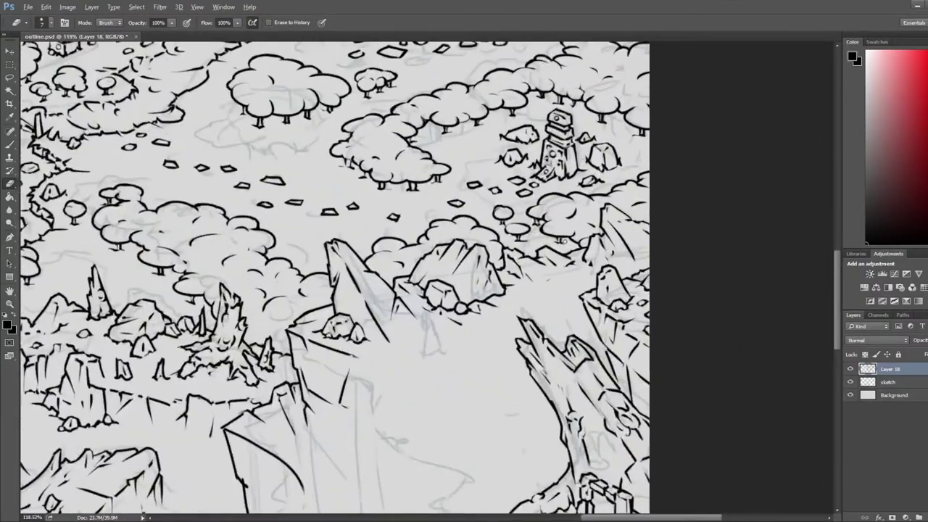
{"action": "mouse_move", "coordinate": [523, 227]}
{"action": "left_mouse_down"}
{"action": "mouse_move", "coordinate": [551, 264]}
{"action": "mouse_move", "coordinate": [532, 285]}
{"action": "left_mouse_up"}
{"action": "key", "text": "b"}
{"action": "key", "text": "e"}
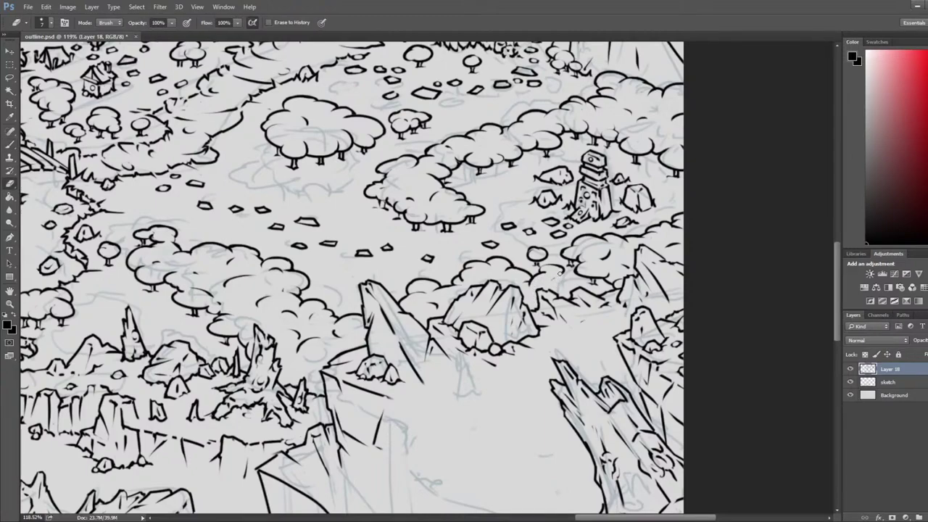
Step: Clean up and re-ink the foliage edge behind the low rocks, near its outermost small trunk
{"action": "key", "text": "b"}
{"action": "key", "text": "e"}
{"action": "key", "text": "b"}
{"action": "key", "text": "e"}
{"action": "mouse_move", "coordinate": [563, 272]}
{"action": "left_mouse_down"}
{"action": "mouse_move", "coordinate": [573, 285]}
{"action": "mouse_move", "coordinate": [583, 272]}
{"action": "mouse_move", "coordinate": [606, 282]}
{"action": "left_mouse_up"}
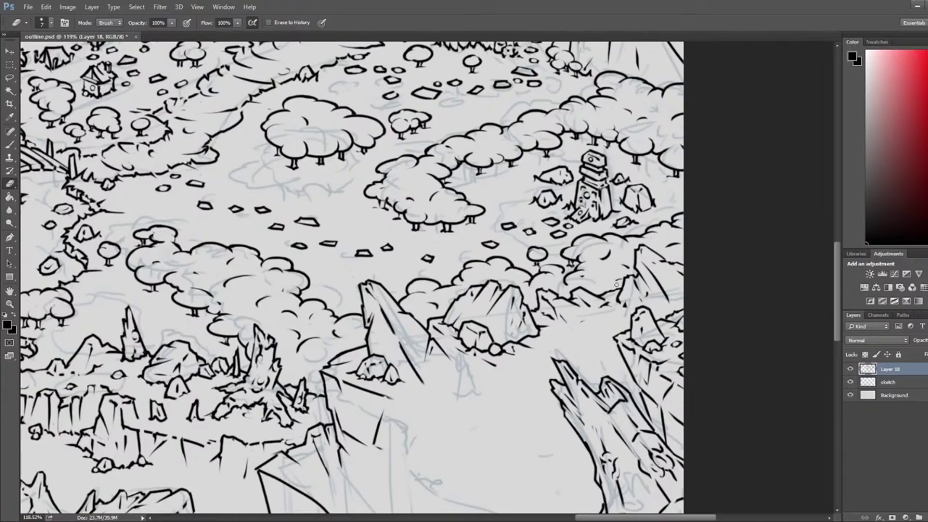
{"action": "key", "text": "b"}
{"action": "key", "text": "e"}
{"action": "key", "text": "b"}
{"action": "key", "text": "e"}
Step: Ink a rounded foliage lobe that bridges the boulder's crown and the foliage mass behind the low rocks
{"action": "mouse_move", "coordinate": [545, 270]}
{"action": "left_mouse_down"}
{"action": "mouse_move", "coordinate": [562, 273]}
{"action": "mouse_move", "coordinate": [554, 266]}
{"action": "left_mouse_up"}
{"action": "key", "text": "b"}
{"action": "key", "text": "e"}
{"action": "key", "text": "b"}
{"action": "key", "text": "e"}
{"action": "key", "text": "b"}
{"action": "key", "text": "e"}
{"action": "key", "text": "b"}
{"action": "key", "text": "e"}
{"action": "key", "text": "b"}
{"action": "key", "text": "e"}
{"action": "key", "text": "b"}
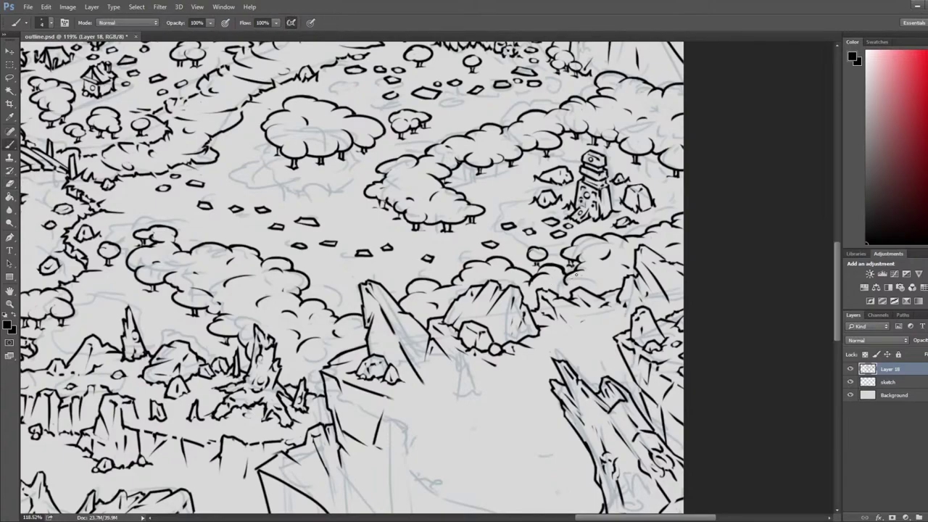
{"action": "key", "text": "e"}
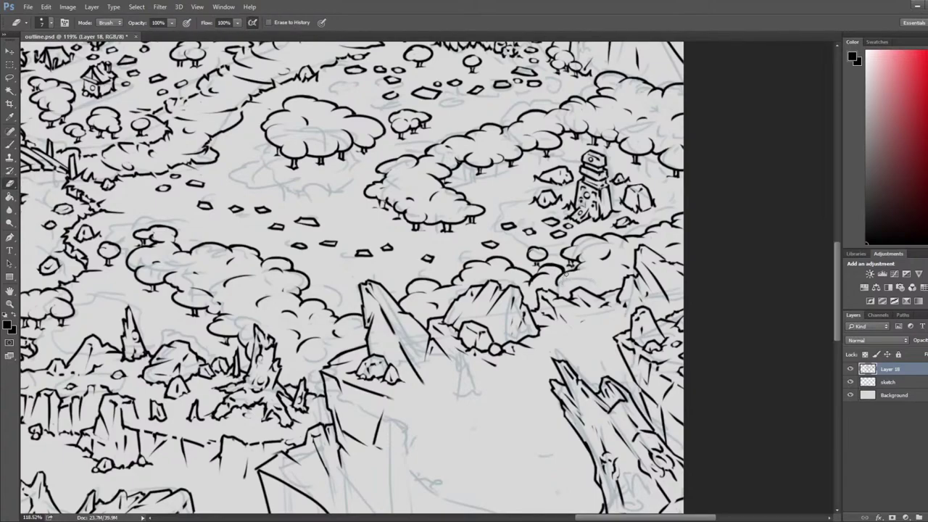
{"action": "left_click_drag", "start_coordinate": [564, 270], "coordinate": [550, 265]}
Step: Flip the canvas, erase the remaining small round tree and reshape the bridging foliage lobe beside the boulder's crown
{"action": "scroll", "coordinate": [354, 238], "scroll_direction": "down", "scroll_amount": 10}
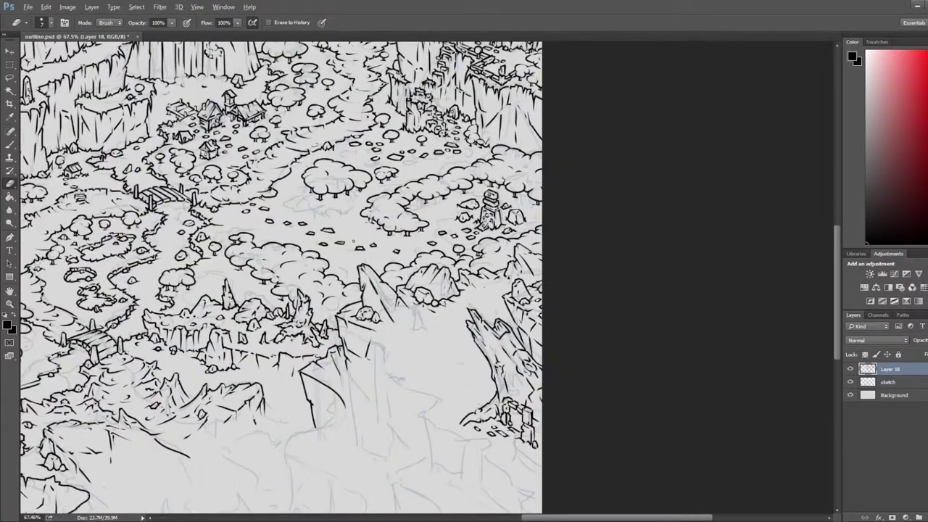
{"action": "key", "text": "ctrl+shift+h"}
{"action": "left_click_drag", "start_coordinate": [308, 287], "coordinate": [627, 274]}
{"action": "left_click_drag", "start_coordinate": [131, 268], "coordinate": [819, 286]}
{"action": "scroll", "coordinate": [451, 294], "scroll_direction": "up", "scroll_amount": 6}
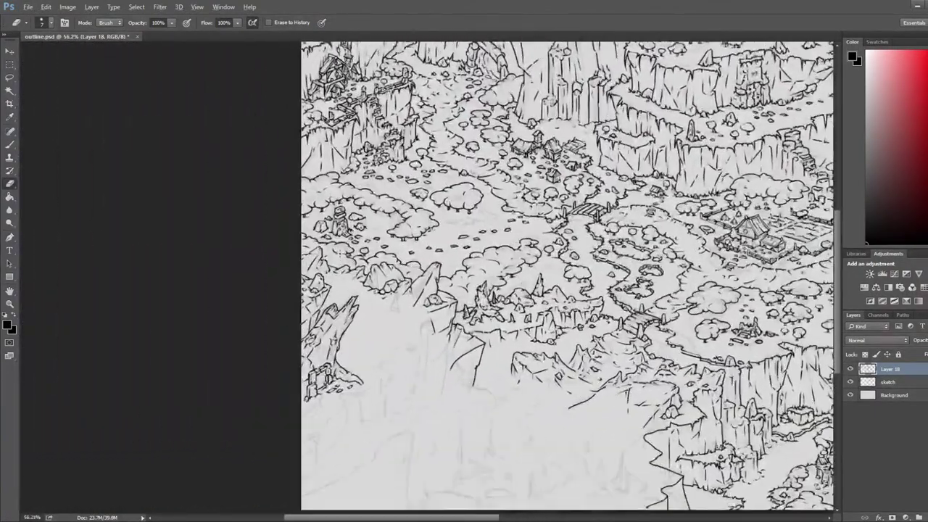
{"action": "left_click_drag", "start_coordinate": [440, 246], "coordinate": [437, 226]}
{"action": "mouse_move", "coordinate": [490, 239]}
{"action": "left_mouse_down"}
{"action": "mouse_move", "coordinate": [500, 236]}
{"action": "mouse_move", "coordinate": [493, 225]}
{"action": "mouse_move", "coordinate": [501, 234]}
{"action": "mouse_move", "coordinate": [451, 253]}
{"action": "mouse_move", "coordinate": [484, 250]}
{"action": "left_mouse_up"}
{"action": "key", "text": "b"}
{"action": "key", "text": "ctrl+z"}
{"action": "key", "text": "e"}
{"action": "key", "text": "b"}
{"action": "key", "text": "e"}
{"action": "left_click_drag", "start_coordinate": [482, 236], "coordinate": [499, 267]}
{"action": "key", "text": "b"}
{"action": "key", "text": "e"}
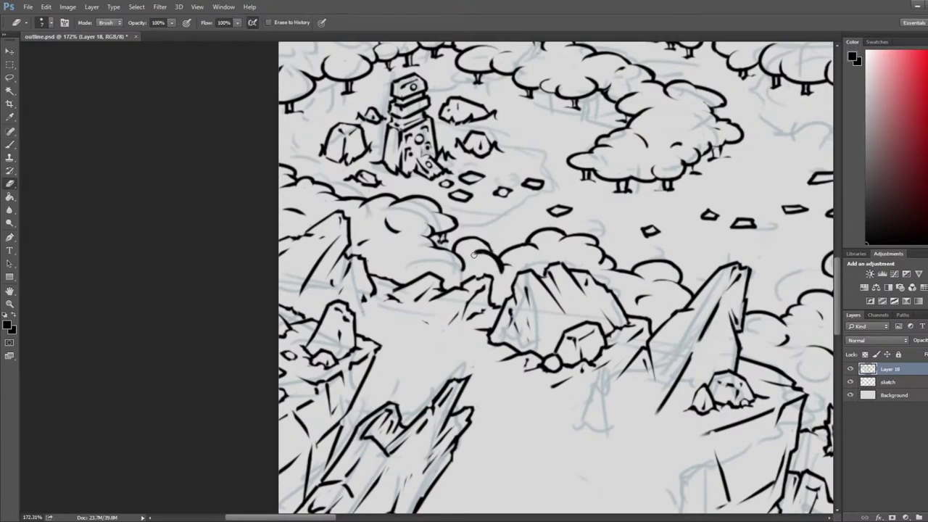
Step: Ink a small round tree with a short trunk above the bridging foliage and a long path stone in line with it
{"action": "mouse_move", "coordinate": [521, 208]}
{"action": "left_mouse_down"}
{"action": "mouse_move", "coordinate": [676, 176]}
{"action": "mouse_move", "coordinate": [637, 189]}
{"action": "mouse_move", "coordinate": [665, 187]}
{"action": "mouse_move", "coordinate": [643, 183]}
{"action": "mouse_move", "coordinate": [658, 179]}
{"action": "mouse_move", "coordinate": [649, 189]}
{"action": "mouse_move", "coordinate": [659, 190]}
{"action": "mouse_move", "coordinate": [666, 176]}
{"action": "mouse_move", "coordinate": [647, 190]}
{"action": "mouse_move", "coordinate": [646, 181]}
{"action": "mouse_move", "coordinate": [660, 203]}
{"action": "mouse_move", "coordinate": [650, 207]}
{"action": "mouse_move", "coordinate": [666, 204]}
{"action": "mouse_move", "coordinate": [658, 208]}
{"action": "mouse_move", "coordinate": [589, 188]}
{"action": "mouse_move", "coordinate": [629, 195]}
{"action": "mouse_move", "coordinate": [612, 193]}
{"action": "mouse_move", "coordinate": [620, 191]}
{"action": "left_mouse_up"}
{"action": "key", "text": "b"}
{"action": "key", "text": "ctrl+z"}
{"action": "key", "text": "e"}
{"action": "key", "text": "b"}
{"action": "key", "text": "ctrl+z"}
{"action": "key", "text": "e"}
{"action": "key", "text": "b"}
{"action": "key", "text": "e"}
{"action": "key", "text": "b"}
{"action": "key", "text": "e"}
{"action": "key", "text": "b"}
{"action": "key", "text": "e"}
{"action": "key", "text": "b"}
{"action": "key", "text": "e"}
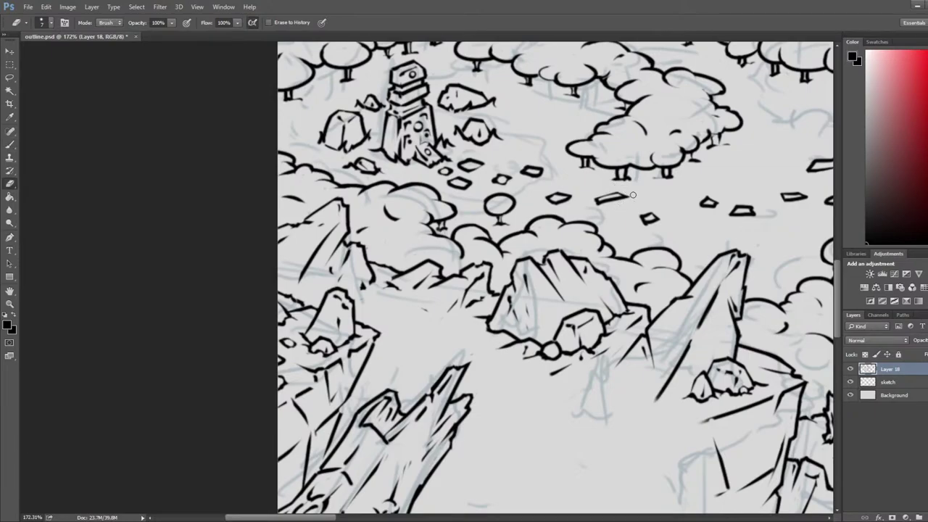
Step: Erase part of the long path stone and ink it again as a shorter closed shape
{"action": "scroll", "coordinate": [633, 195], "scroll_direction": "down", "scroll_amount": 5}
{"action": "scroll", "coordinate": [630, 197], "scroll_direction": "up", "scroll_amount": 5}
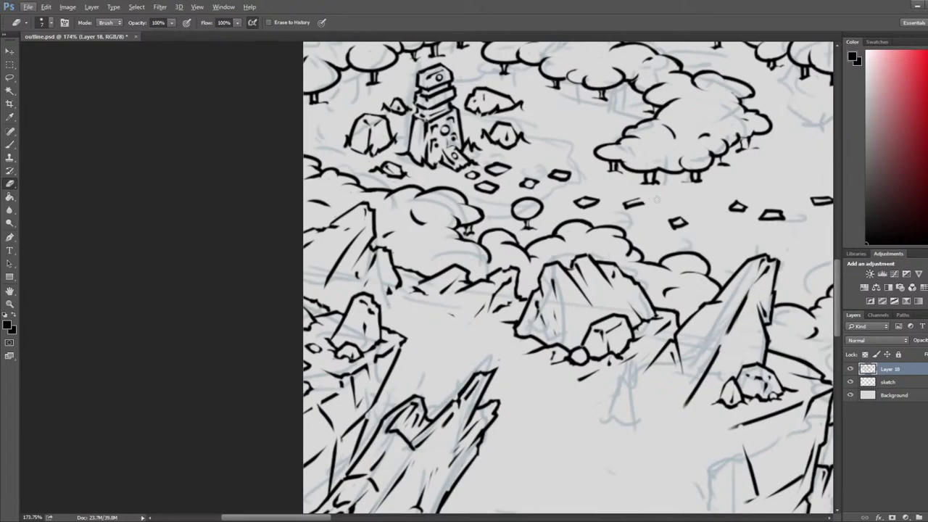
{"action": "key", "text": "b"}
{"action": "mouse_move", "coordinate": [638, 203]}
{"action": "left_mouse_down"}
{"action": "mouse_move", "coordinate": [651, 206]}
{"action": "mouse_move", "coordinate": [618, 205]}
{"action": "mouse_move", "coordinate": [647, 215]}
{"action": "mouse_move", "coordinate": [613, 207]}
{"action": "mouse_move", "coordinate": [644, 213]}
{"action": "left_mouse_up"}
{"action": "key", "text": "e"}
{"action": "key", "text": "b"}
{"action": "key", "text": "e"}
{"action": "key", "text": "e"}
{"action": "key", "text": "b"}
{"action": "key", "text": "e"}
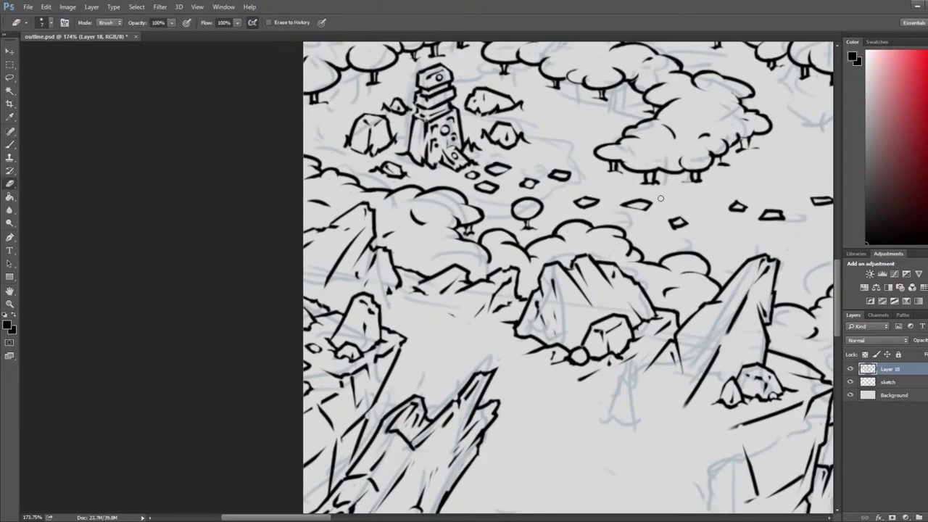
Step: Flip the canvas and erase the inner and lower lines of the bridging foliage lobe, leaving its rounded top
{"action": "scroll", "coordinate": [656, 194], "scroll_direction": "down", "scroll_amount": 6}
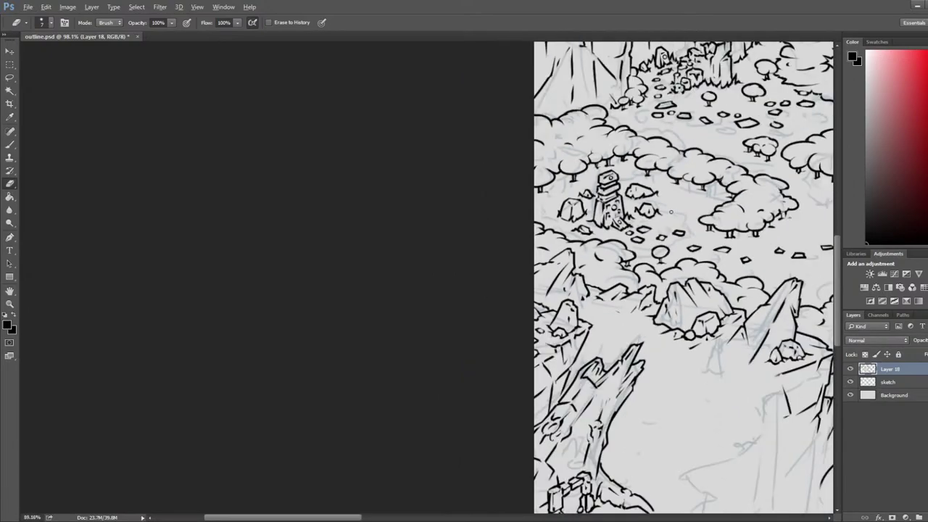
{"action": "left_click_drag", "start_coordinate": [676, 220], "coordinate": [331, 261]}
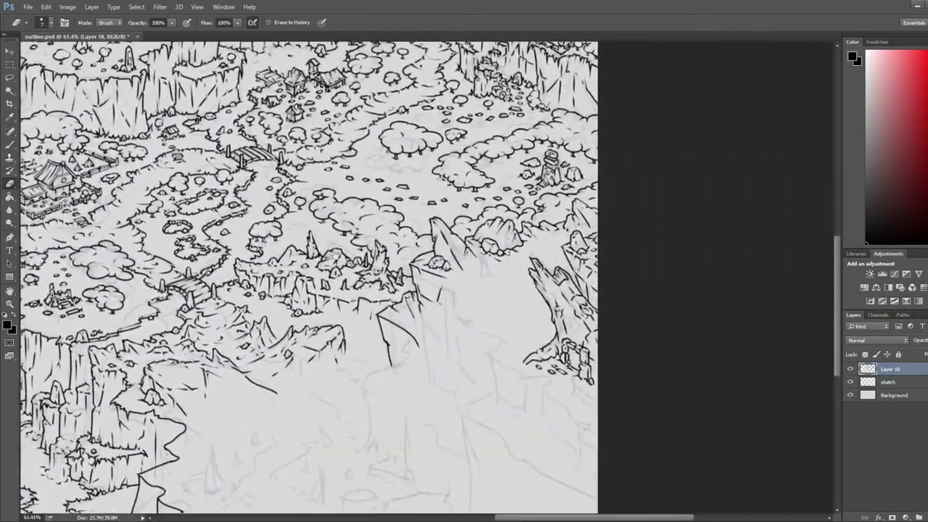
{"action": "scroll", "coordinate": [481, 236], "scroll_direction": "up", "scroll_amount": 5}
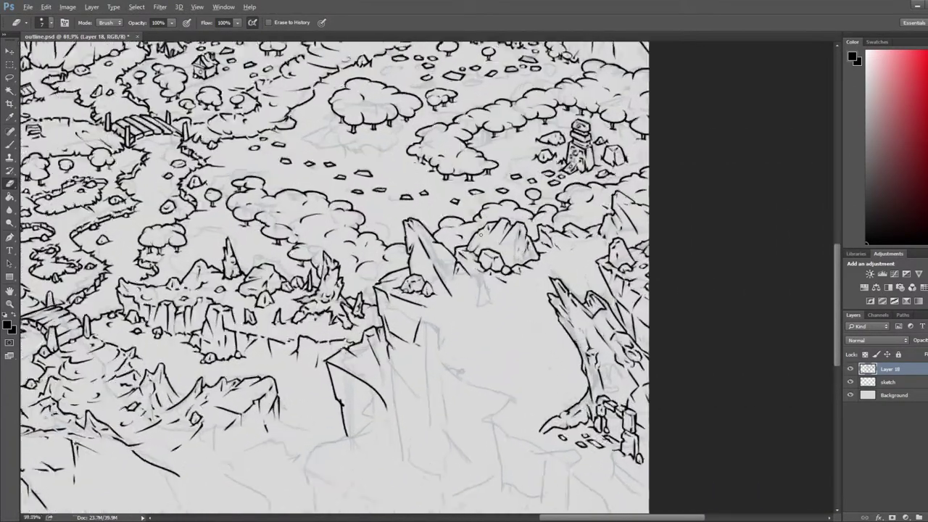
{"action": "key", "text": "b"}
{"action": "key", "text": "e"}
{"action": "mouse_move", "coordinate": [572, 196]}
{"action": "left_mouse_down"}
{"action": "mouse_move", "coordinate": [585, 210]}
{"action": "mouse_move", "coordinate": [575, 211]}
{"action": "left_mouse_up"}
{"action": "key", "text": "b"}
{"action": "key", "text": "e"}
{"action": "key", "text": "b"}
{"action": "key", "text": "e"}
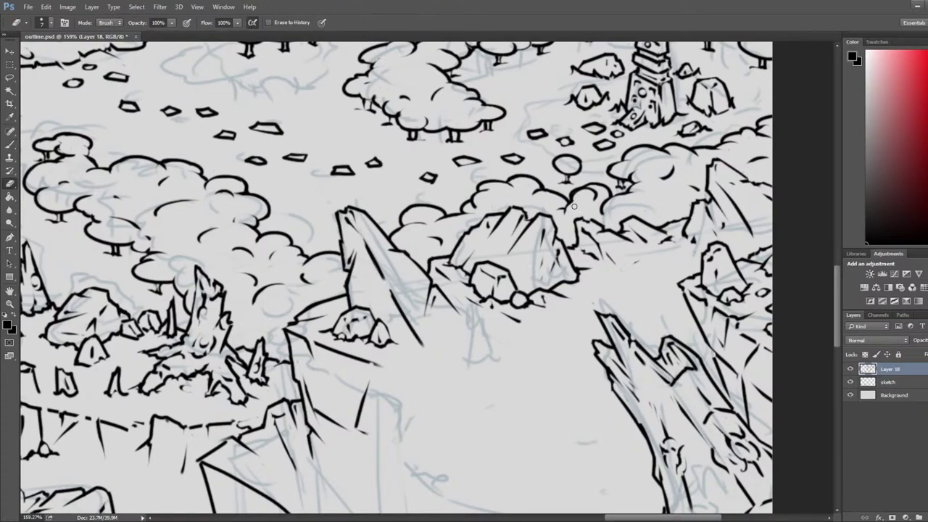
{"action": "key", "text": "b"}
{"action": "key", "text": "e"}
{"action": "key", "text": "b"}
{"action": "key", "text": "e"}
{"action": "key", "text": "b"}
{"action": "key", "text": "e"}
{"action": "key", "text": "b"}
{"action": "key", "text": "e"}
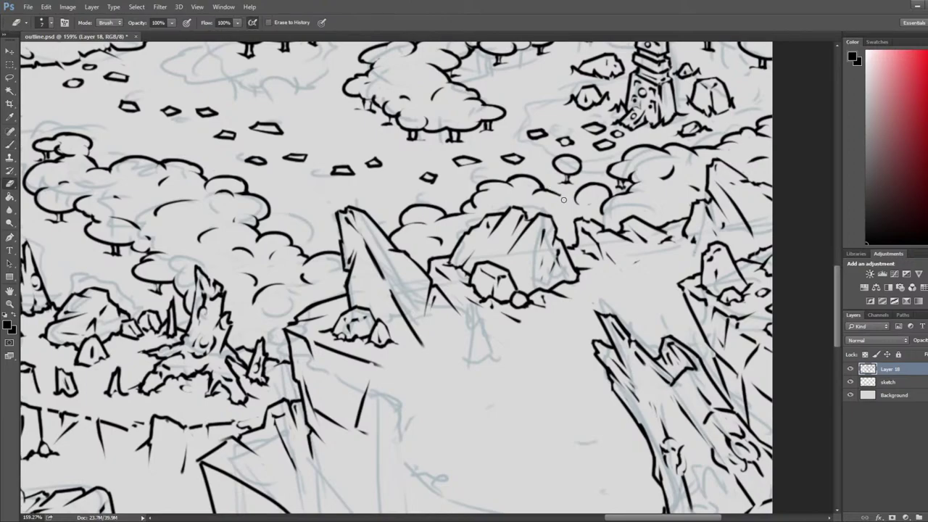
Step: Ink a side lobe on the boulder's foliage crown and join it to the small bridging lobe
{"action": "key", "text": "b"}
{"action": "key", "text": "e"}
{"action": "key", "text": "b"}
{"action": "key", "text": "e"}
{"action": "key", "text": "b"}
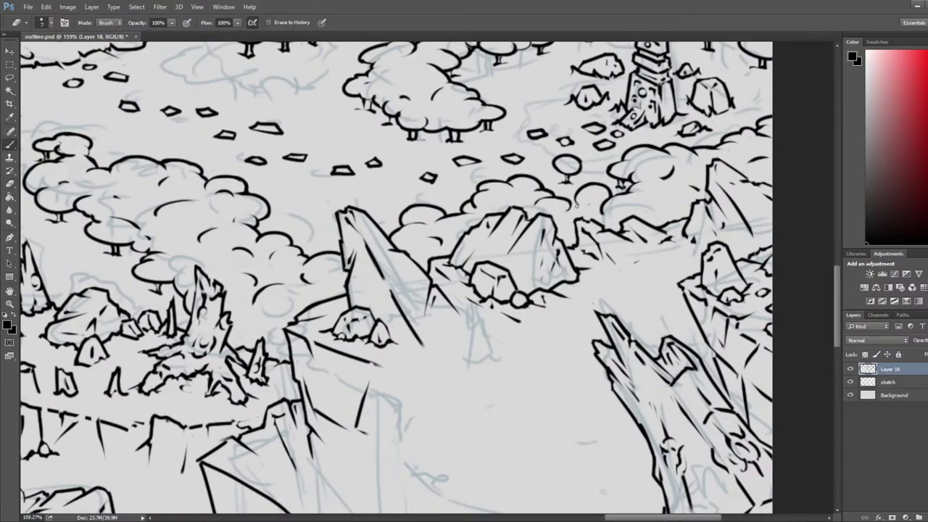
{"action": "key", "text": "e"}
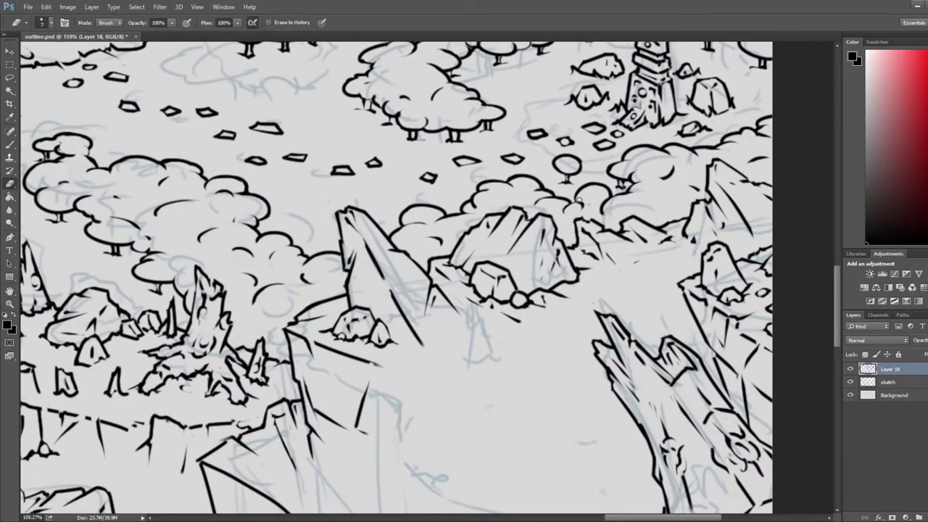
Step: Add a curved detail line inside the foliage behind the low rocks, fit the whole map in view and save the file
{"action": "scroll", "coordinate": [585, 203], "scroll_direction": "down", "scroll_amount": 6}
{"action": "scroll", "coordinate": [589, 205], "scroll_direction": "up", "scroll_amount": 3}
{"action": "key", "text": "b"}
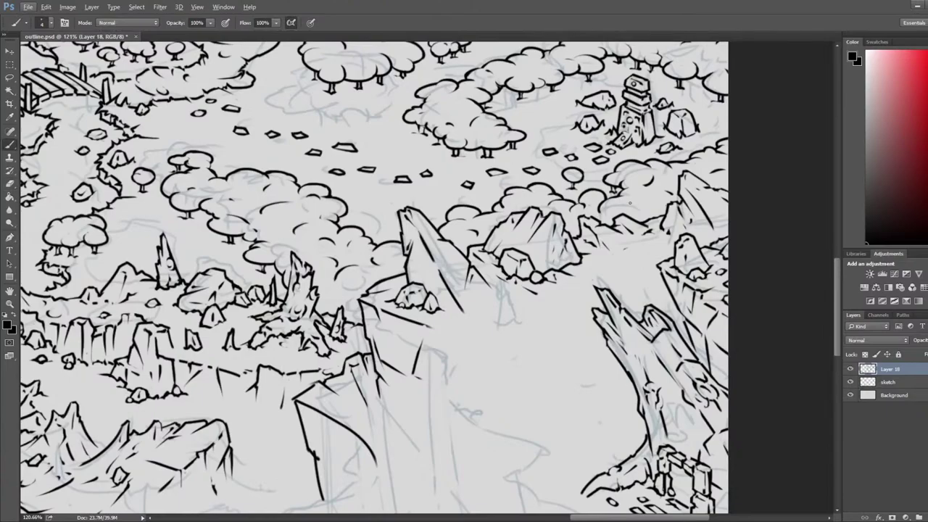
{"action": "key", "text": "e"}
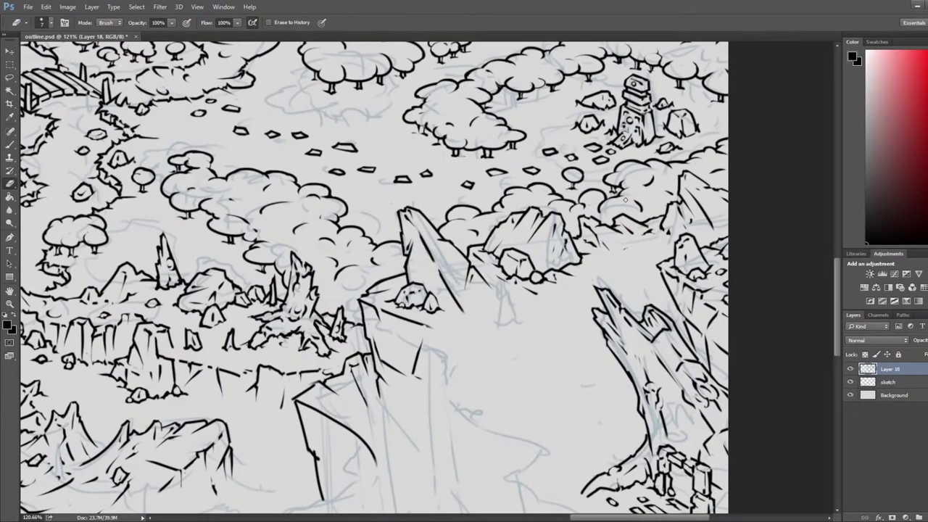
{"action": "key", "text": "ctrl+0"}
{"action": "key", "text": "ctrl+s"}
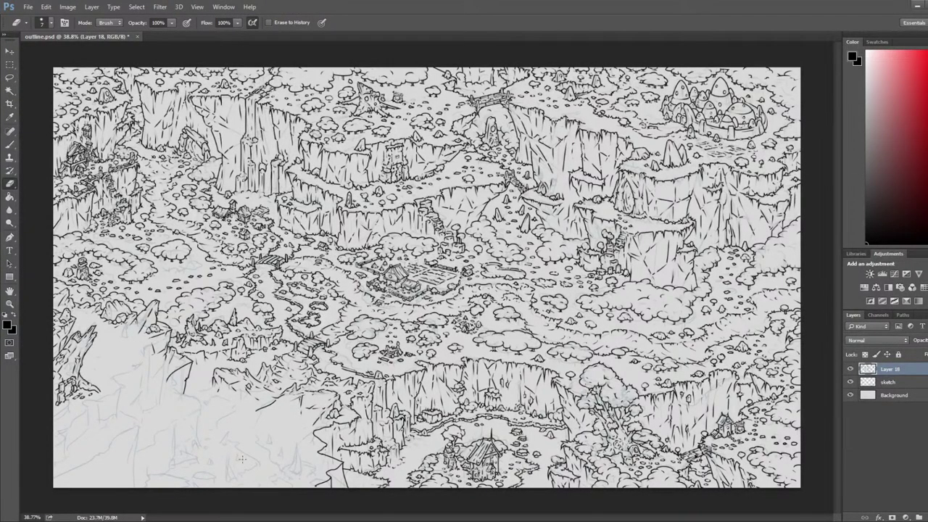
Step: Check the whole map mirrored, flip it back and ink the lobed crown of a tree cluster below the large grove
{"action": "key", "text": "ctrl+shift+h"}
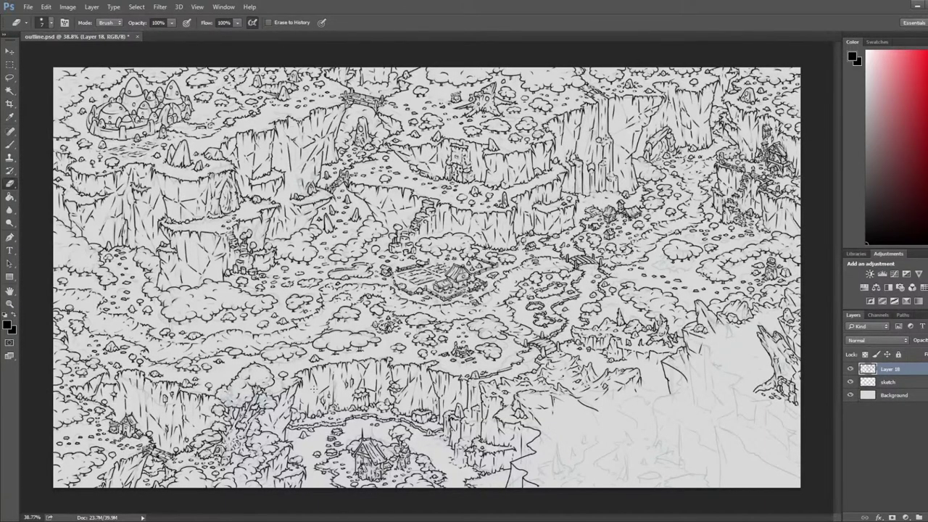
{"action": "key", "text": "ctrl+shift+h"}
{"action": "scroll", "coordinate": [62, 286], "scroll_direction": "up", "scroll_amount": 5}
{"action": "scroll", "coordinate": [76, 286], "scroll_direction": "up", "scroll_amount": 3}
{"action": "key", "text": "b"}
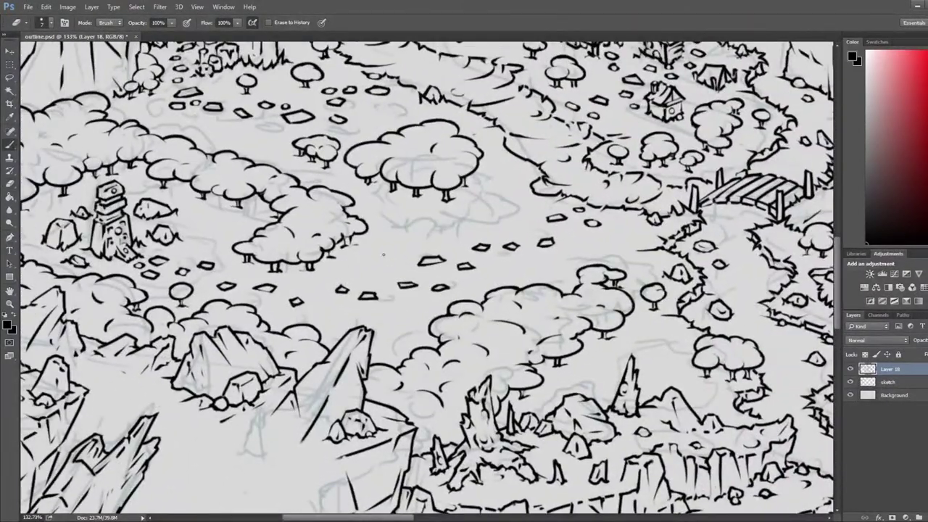
{"action": "mouse_move", "coordinate": [417, 223]}
{"action": "left_mouse_down"}
{"action": "mouse_move", "coordinate": [647, 182]}
{"action": "mouse_move", "coordinate": [640, 197]}
{"action": "mouse_move", "coordinate": [640, 178]}
{"action": "mouse_move", "coordinate": [618, 181]}
{"action": "left_mouse_up"}
{"action": "mouse_move", "coordinate": [624, 187]}
{"action": "left_mouse_down"}
{"action": "mouse_move", "coordinate": [614, 200]}
{"action": "mouse_move", "coordinate": [623, 181]}
{"action": "mouse_move", "coordinate": [617, 185]}
{"action": "mouse_move", "coordinate": [631, 200]}
{"action": "mouse_move", "coordinate": [622, 203]}
{"action": "mouse_move", "coordinate": [645, 195]}
{"action": "mouse_move", "coordinate": [623, 195]}
{"action": "mouse_move", "coordinate": [614, 214]}
{"action": "left_mouse_up"}
{"action": "key", "text": "e"}
{"action": "key", "text": "b"}
{"action": "key", "text": "e"}
{"action": "key", "text": "b"}
{"action": "key", "text": "e"}
{"action": "key", "text": "b"}
{"action": "key", "text": "e"}
{"action": "key", "text": "e"}
{"action": "key", "text": "b"}
{"action": "key", "text": "e"}
{"action": "key", "text": "b"}
{"action": "key", "text": "e"}
{"action": "key", "text": "b"}
{"action": "key", "text": "e"}
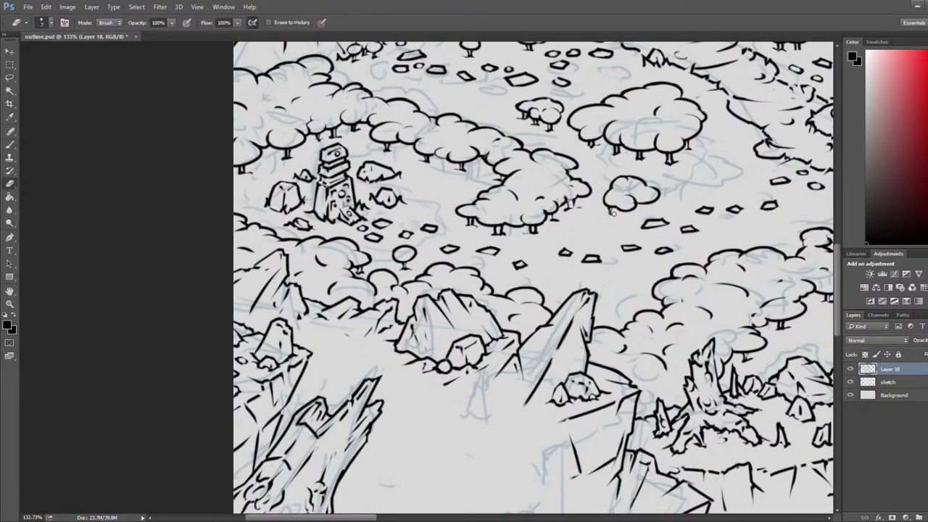
Step: Refine the side lobe of the new tree cluster and ink a short trunk beneath it
{"action": "key", "text": "b"}
{"action": "key", "text": "e"}
{"action": "key", "text": "b"}
{"action": "key", "text": "e"}
{"action": "key", "text": "b"}
{"action": "key", "text": "b"}
{"action": "key", "text": "e"}
{"action": "key", "text": "b"}
{"action": "key", "text": "e"}
Step: Complete the tree cluster's lower lobes and ink the remaining short trunks under them
{"action": "left_click_drag", "start_coordinate": [631, 205], "coordinate": [644, 210]}
{"action": "key", "text": "b"}
{"action": "key", "text": "e"}
{"action": "key", "text": "b"}
{"action": "key", "text": "e"}
{"action": "key", "text": "b"}
{"action": "key", "text": "e"}
{"action": "key", "text": "b"}
{"action": "key", "text": "e"}
{"action": "key", "text": "b"}
{"action": "key", "text": "e"}
{"action": "key", "text": "b"}
{"action": "key", "text": "e"}
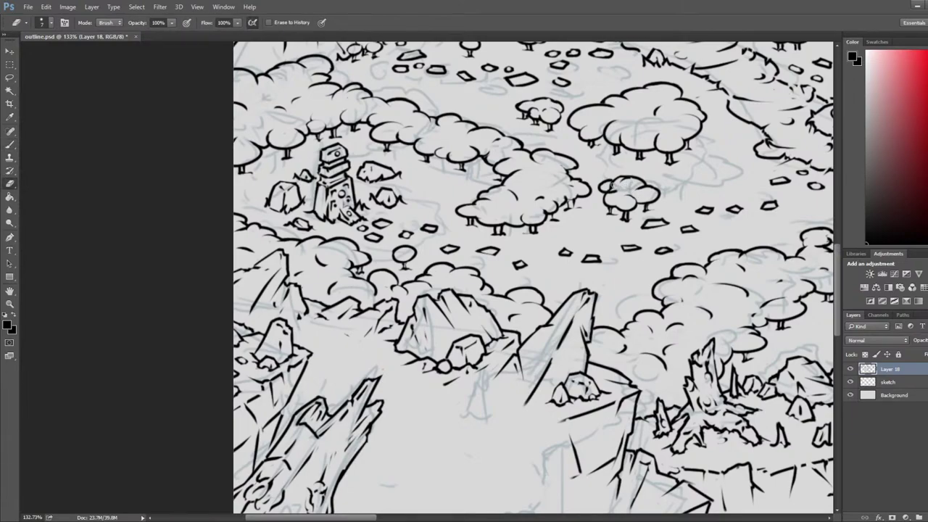
{"action": "key", "text": "b"}
{"action": "key", "text": "e"}
{"action": "key", "text": "b"}
{"action": "key", "text": "e"}
Step: Ink a single small round tree with a short trunk between the new tree cluster and the river bank
{"action": "scroll", "coordinate": [603, 201], "scroll_direction": "down", "scroll_amount": 5}
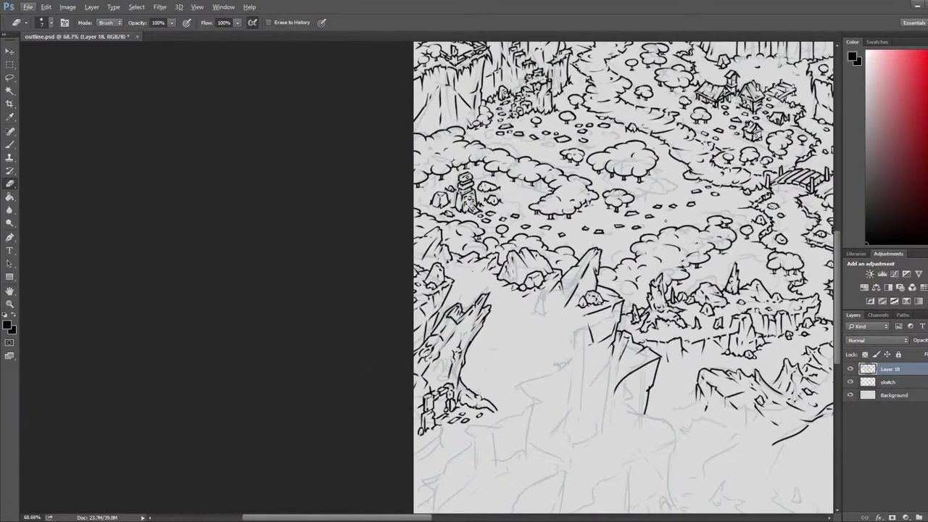
{"action": "scroll", "coordinate": [674, 211], "scroll_direction": "up", "scroll_amount": 5}
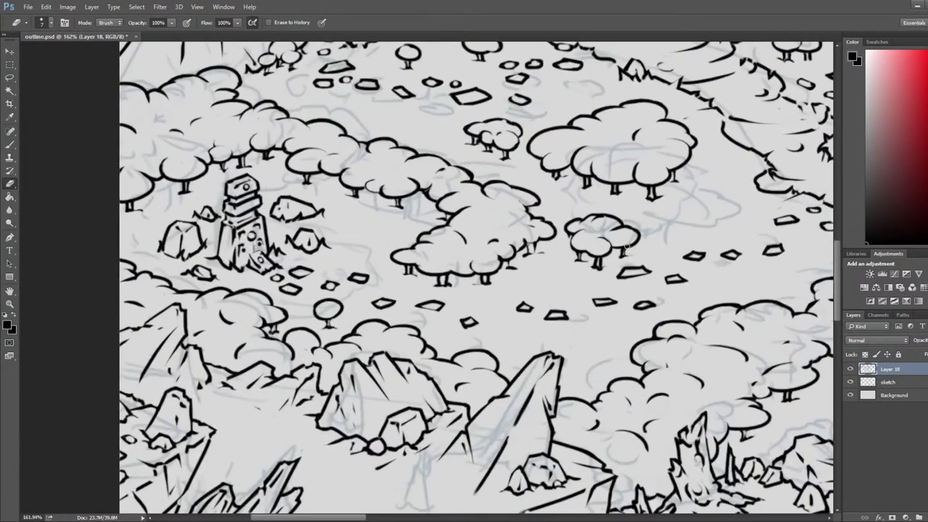
{"action": "left_click_drag", "start_coordinate": [671, 240], "coordinate": [592, 229]}
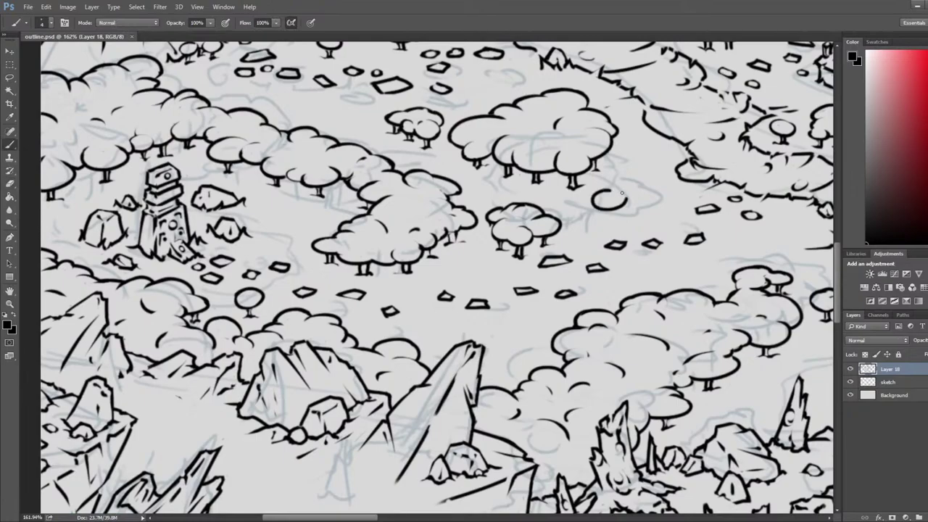
{"action": "mouse_move", "coordinate": [600, 196]}
{"action": "left_mouse_down"}
{"action": "mouse_move", "coordinate": [620, 195]}
{"action": "mouse_move", "coordinate": [613, 219]}
{"action": "mouse_move", "coordinate": [603, 217]}
{"action": "mouse_move", "coordinate": [617, 221]}
{"action": "left_mouse_up"}
{"action": "key", "text": "b"}
{"action": "key", "text": "e"}
{"action": "key", "text": "b"}
{"action": "key", "text": "e"}
{"action": "key", "text": "b"}
{"action": "key", "text": "e"}
{"action": "key", "text": "b"}
{"action": "key", "text": "e"}
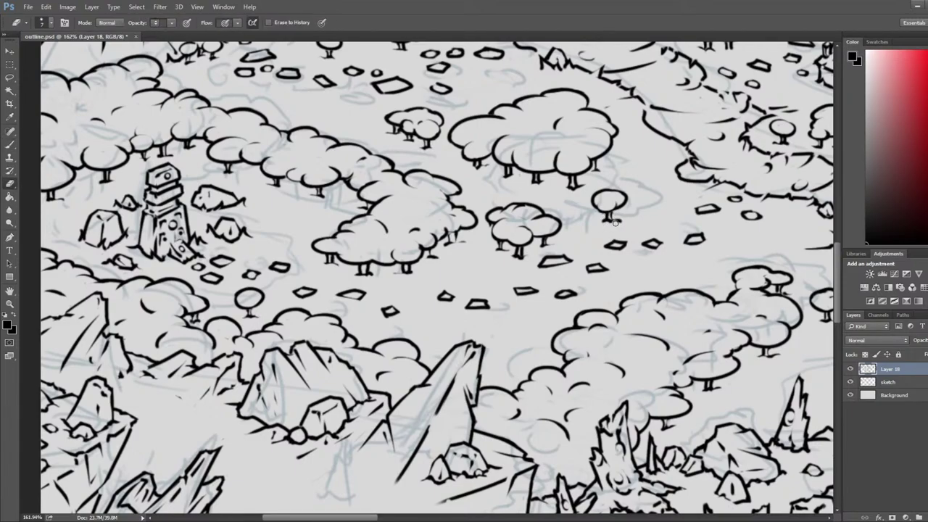
Step: Ink a small round tree with a short trunk between the large grove and the river bank, checking the whole map mirrored
{"action": "key", "text": "b"}
{"action": "left_click_drag", "start_coordinate": [629, 152], "coordinate": [632, 149]}
{"action": "key", "text": "e"}
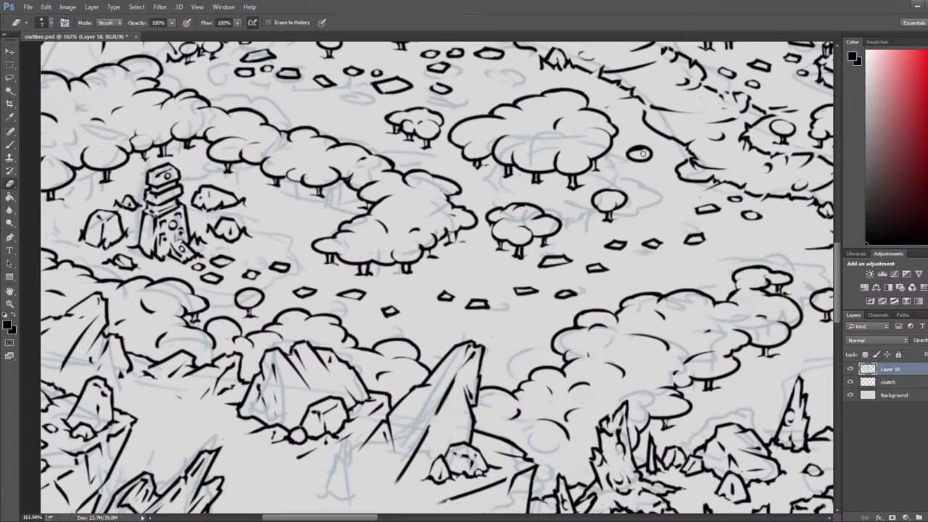
{"action": "key", "text": "b"}
{"action": "key", "text": "e"}
{"action": "key", "text": "b"}
{"action": "key", "text": "e"}
{"action": "key", "text": "ctrl+0"}
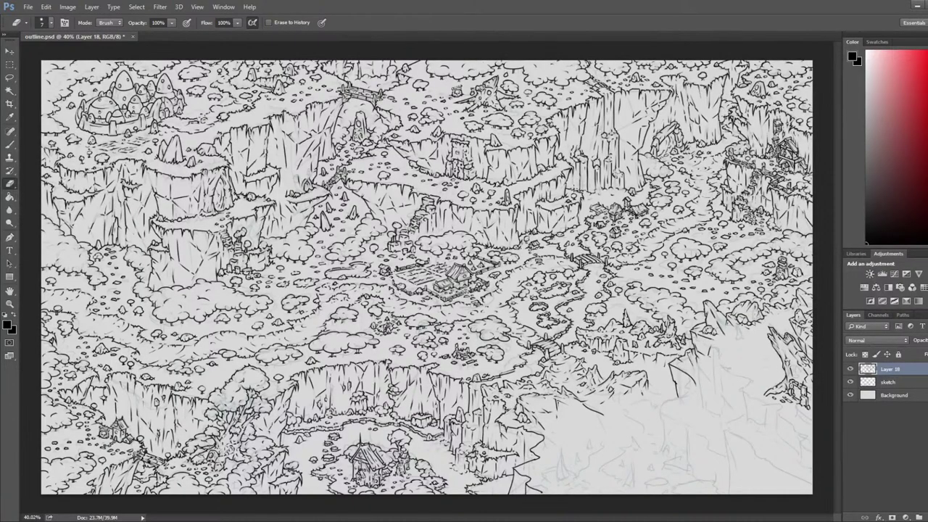
{"action": "key", "text": "ctrl+shift+h"}
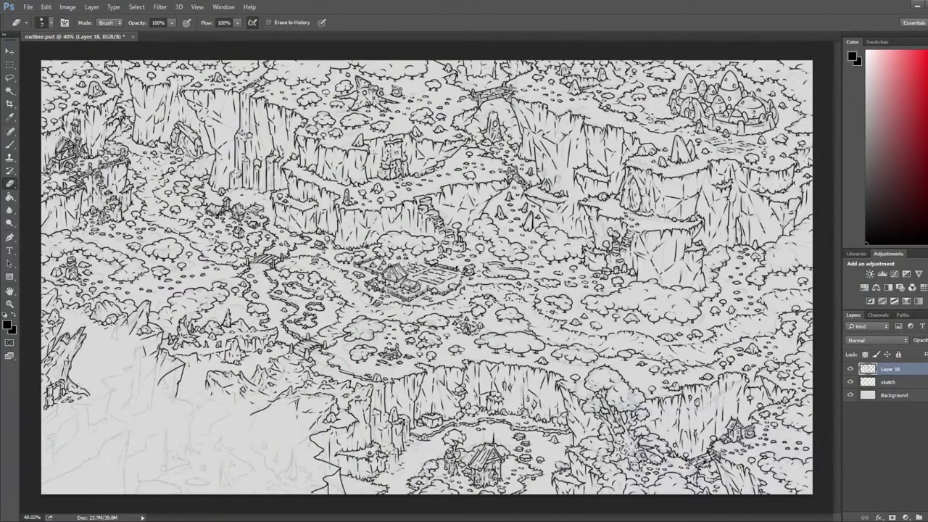
Step: Ink a small round tree with a short trunk between the path stones and the tall pointed rock, and save the file
{"action": "scroll", "coordinate": [73, 326], "scroll_direction": "up", "scroll_amount": 4}
{"action": "scroll", "coordinate": [524, 295], "scroll_direction": "up", "scroll_amount": 5}
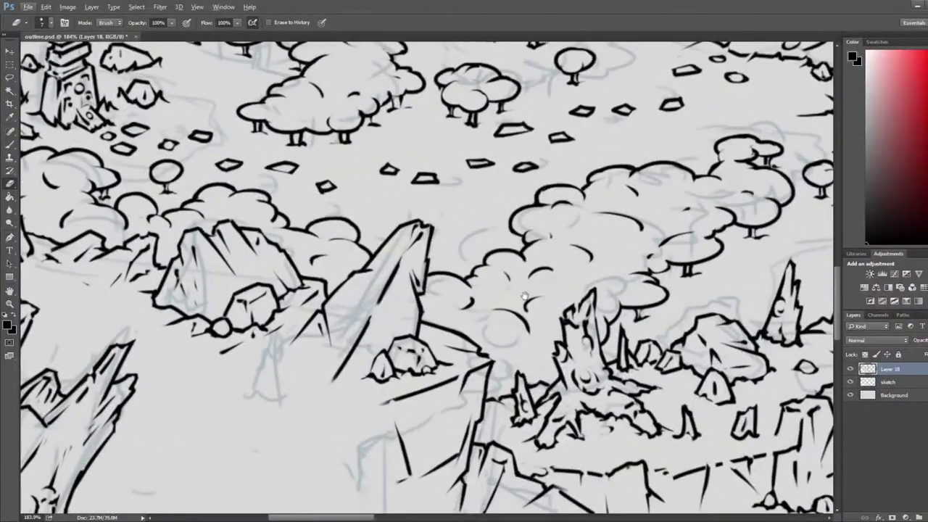
{"action": "left_click_drag", "start_coordinate": [524, 296], "coordinate": [729, 245]}
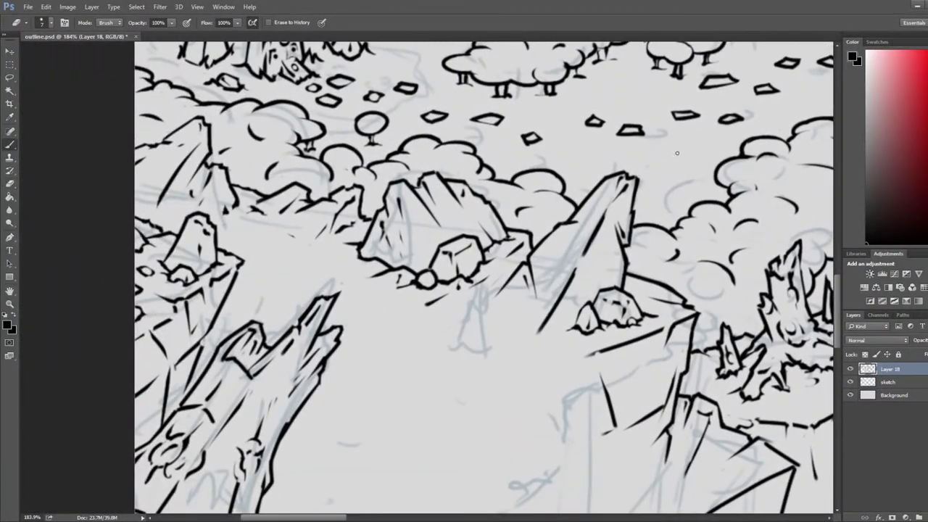
{"action": "left_click_drag", "start_coordinate": [684, 153], "coordinate": [676, 172]}
{"action": "key", "text": "b"}
{"action": "left_click_drag", "start_coordinate": [680, 160], "coordinate": [683, 171]}
{"action": "key", "text": "e"}
{"action": "key", "text": "b"}
{"action": "key", "text": "e"}
{"action": "scroll", "coordinate": [676, 105], "scroll_direction": "down", "scroll_amount": 17}
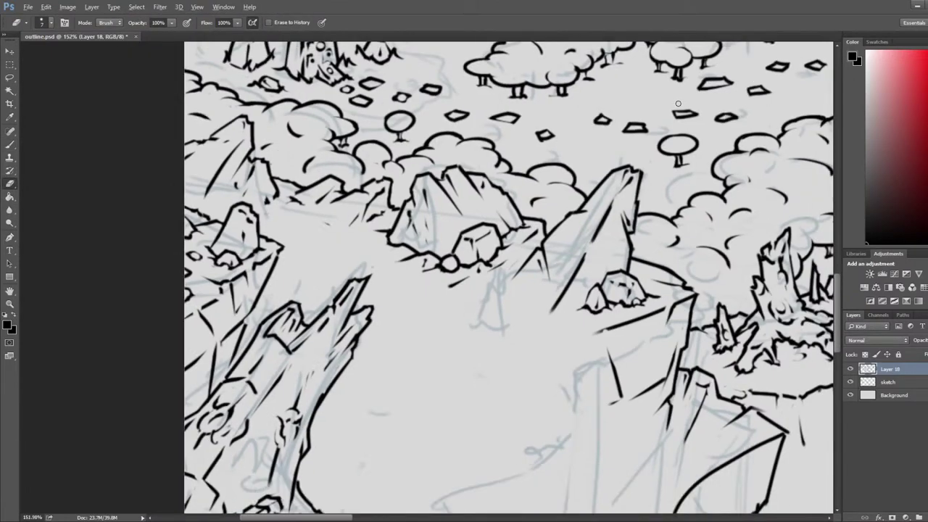
{"action": "key", "text": "ctrl+s"}
Step: Flip the canvas horizontally and refine the outlines of the stone post supporting the arch at the cliff base
{"action": "key", "text": "ctrl+shift+h"}
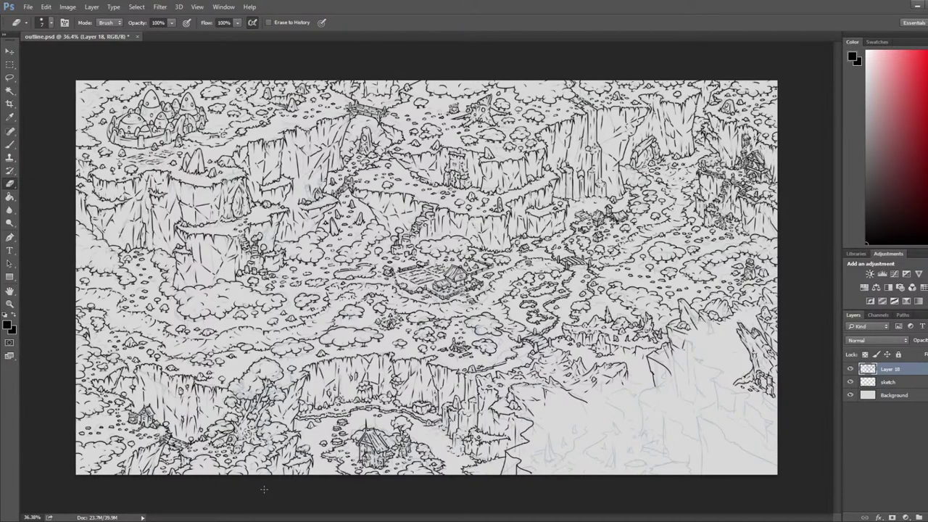
{"action": "scroll", "coordinate": [584, 205], "scroll_direction": "up", "scroll_amount": 13}
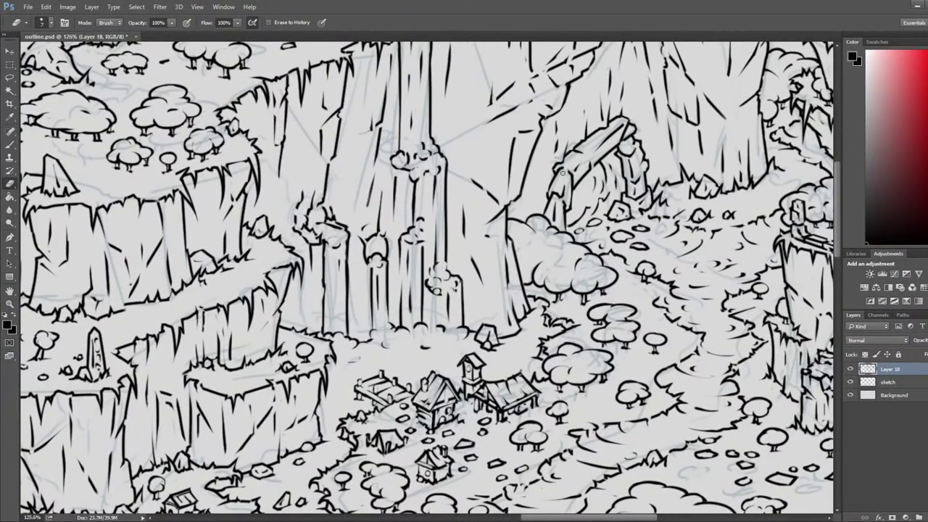
{"action": "key", "text": "b"}
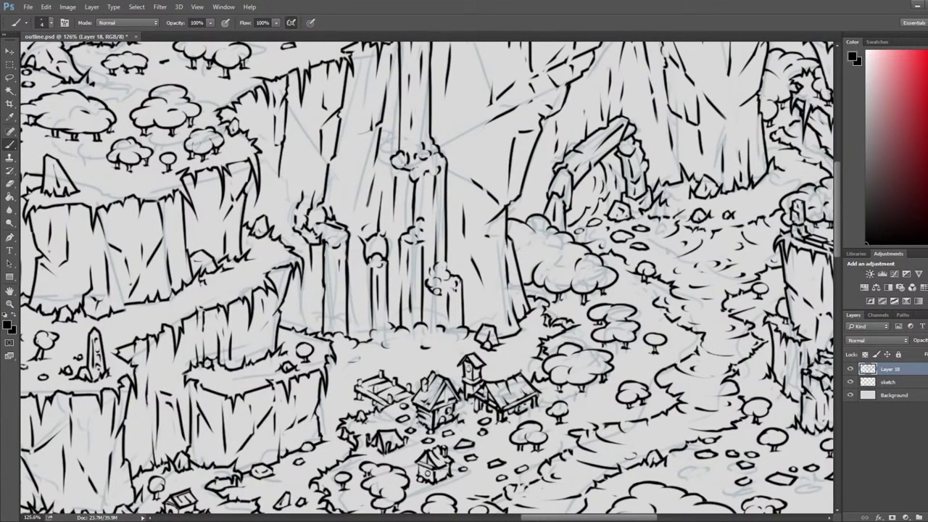
{"action": "key", "text": "e"}
{"action": "key", "text": "b"}
{"action": "key", "text": "e"}
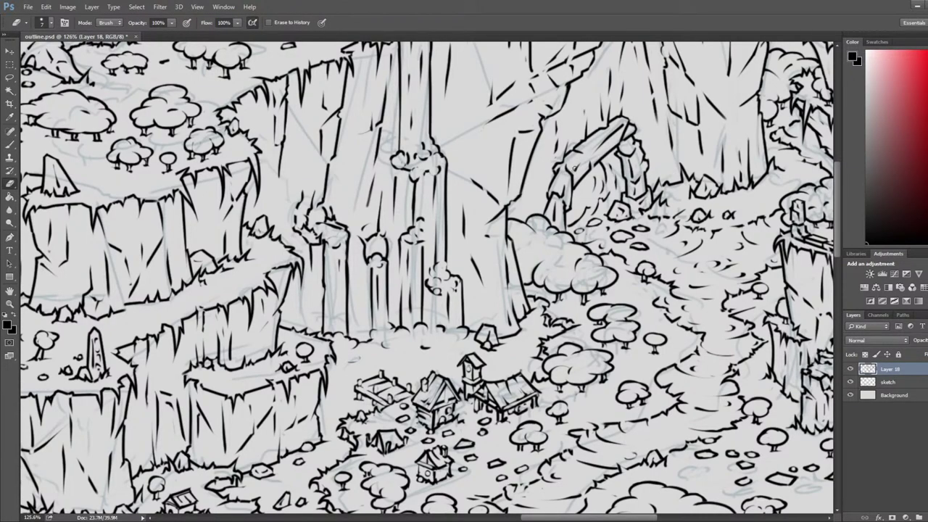
{"action": "key", "text": "b"}
{"action": "key", "text": "e"}
{"action": "key", "text": "b"}
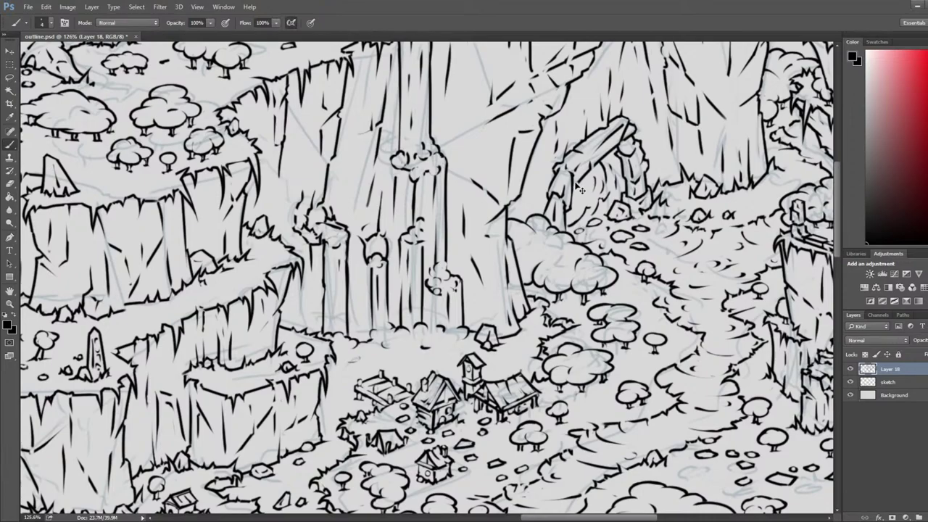
{"action": "key", "text": "e"}
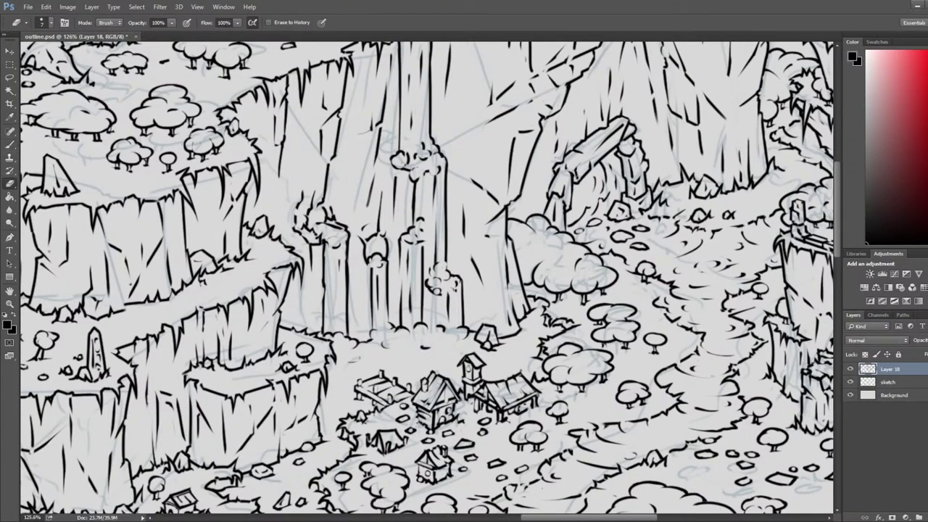
{"action": "key", "text": "b"}
{"action": "key", "text": "e"}
{"action": "key", "text": "b"}
{"action": "key", "text": "e"}
{"action": "key", "text": "b"}
{"action": "scroll", "coordinate": [580, 167], "scroll_direction": "down", "scroll_amount": 2}
{"action": "key", "text": "e"}
{"action": "scroll", "coordinate": [568, 174], "scroll_direction": "down", "scroll_amount": 3}
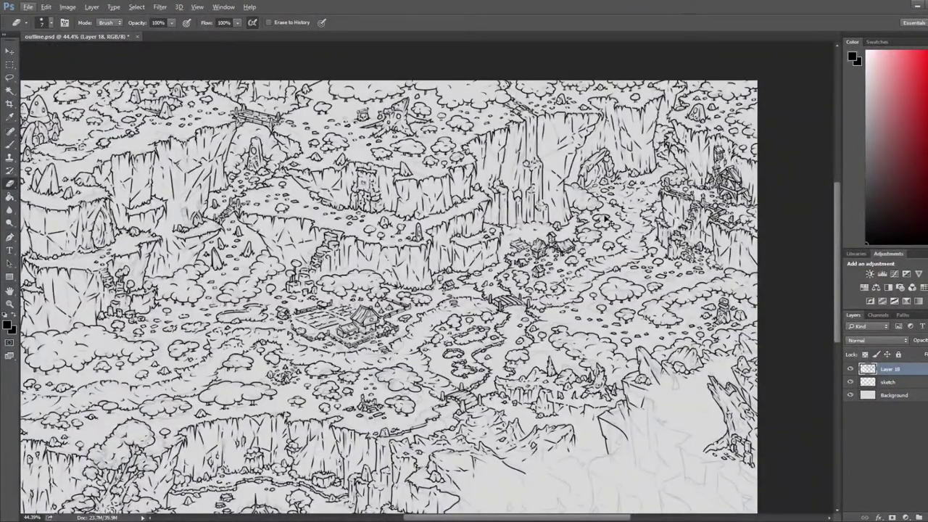
{"action": "scroll", "coordinate": [677, 419], "scroll_direction": "up", "scroll_amount": 1}
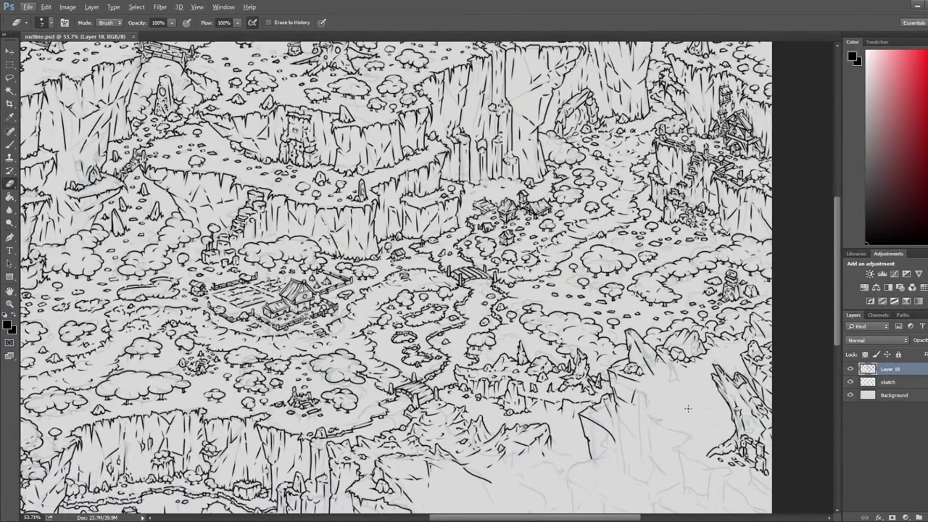
Step: Flip the canvas horizontally and examine the unfinished rocky area and the ground around the stone tower
{"action": "key", "text": "ctrl+shift+h"}
{"action": "left_click_drag", "start_coordinate": [95, 477], "coordinate": [771, 372]}
{"action": "left_click_drag", "start_coordinate": [696, 330], "coordinate": [336, 307]}
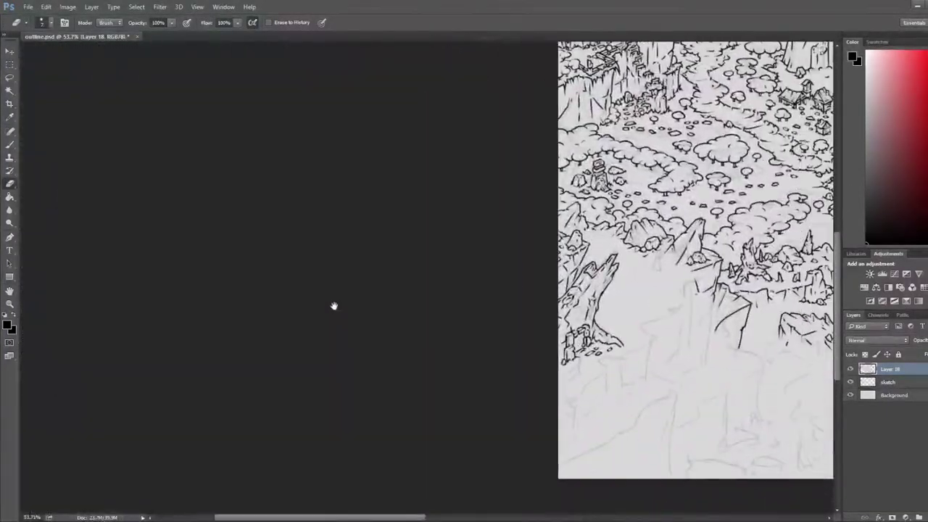
{"action": "scroll", "coordinate": [594, 287], "scroll_direction": "up", "scroll_amount": 2}
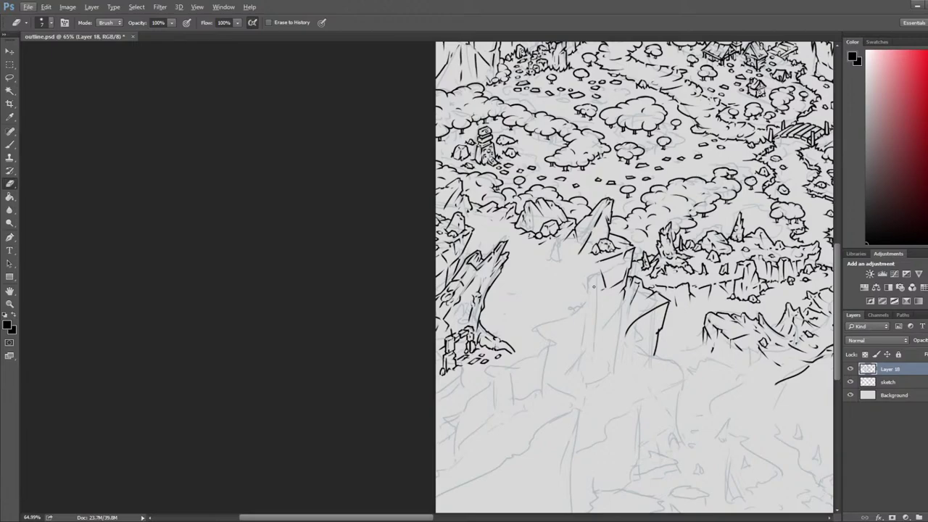
{"action": "left_click", "coordinate": [404, 4]}
{"action": "scroll", "coordinate": [429, 115], "scroll_direction": "up", "scroll_amount": 10}
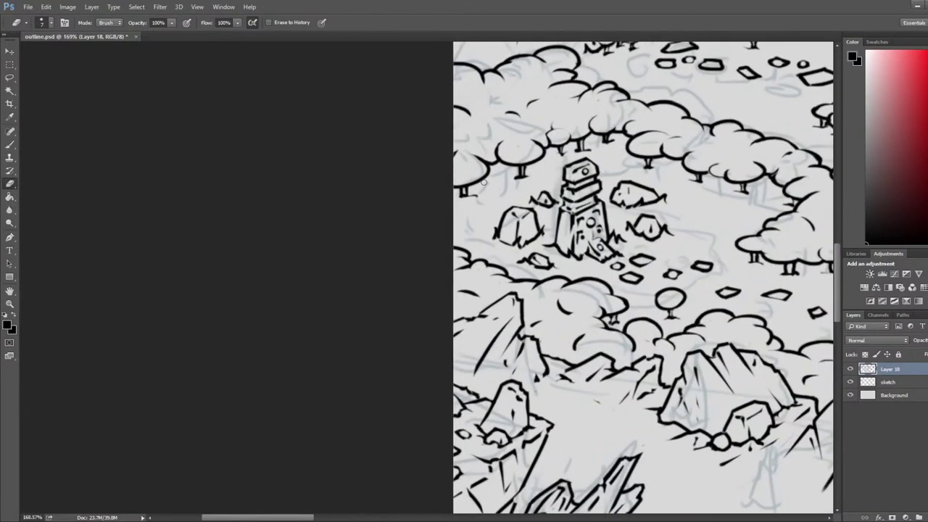
Step: Try to ink a round tree crown cut off by the map edge near the stone tower
{"action": "key", "text": "b"}
{"action": "left_click_drag", "start_coordinate": [471, 205], "coordinate": [428, 229]}
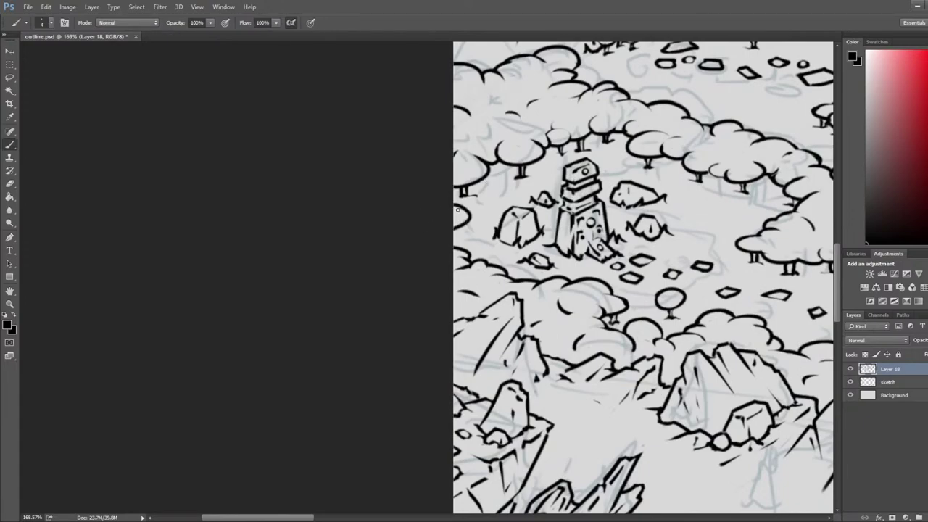
{"action": "key", "text": "e"}
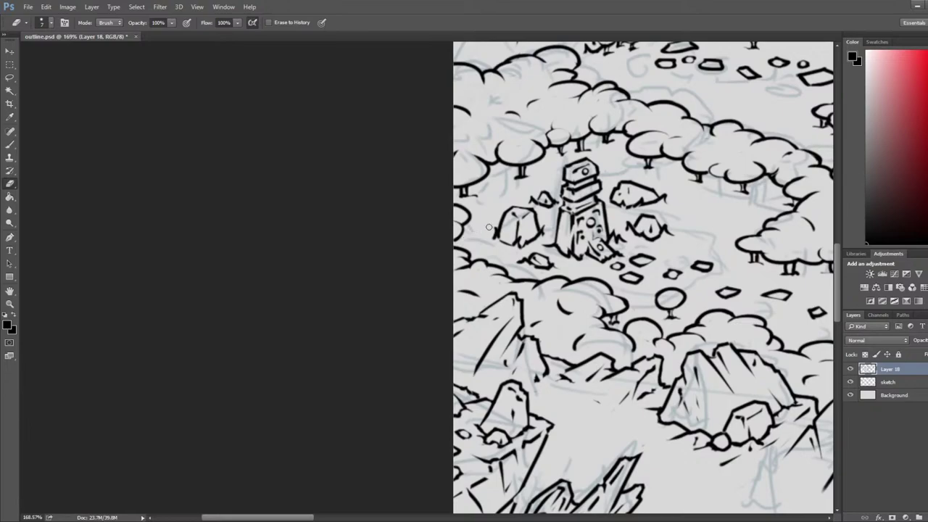
{"action": "scroll", "coordinate": [489, 228], "scroll_direction": "down", "scroll_amount": 3}
{"action": "scroll", "coordinate": [482, 212], "scroll_direction": "down", "scroll_amount": 2}
{"action": "scroll", "coordinate": [488, 214], "scroll_direction": "up", "scroll_amount": 5}
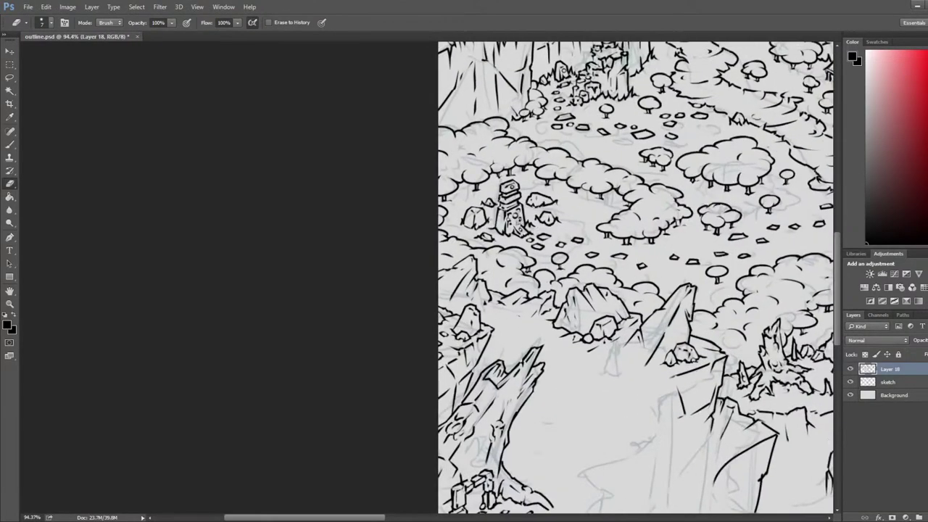
Step: Ink a small rounded tree cut off by the map edge, below the grove and beside the tower's boulder
{"action": "key", "text": "b"}
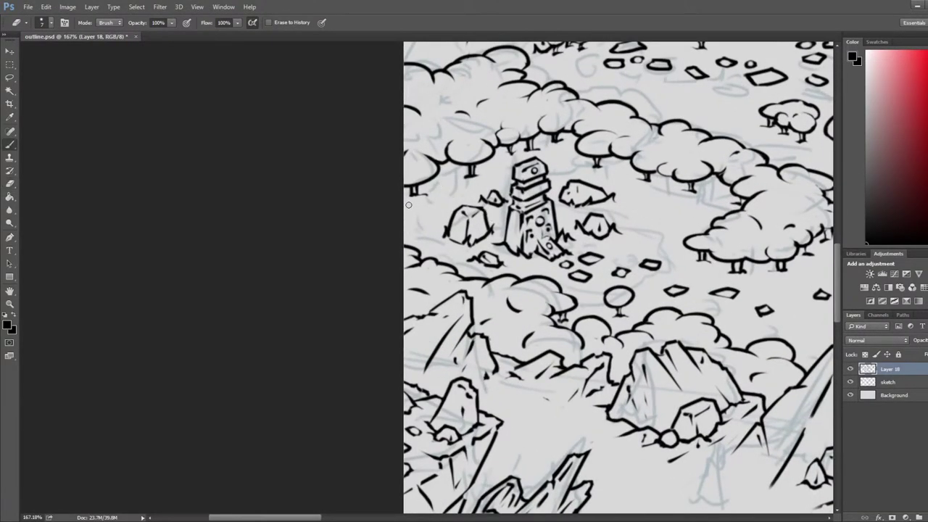
{"action": "key", "text": "e"}
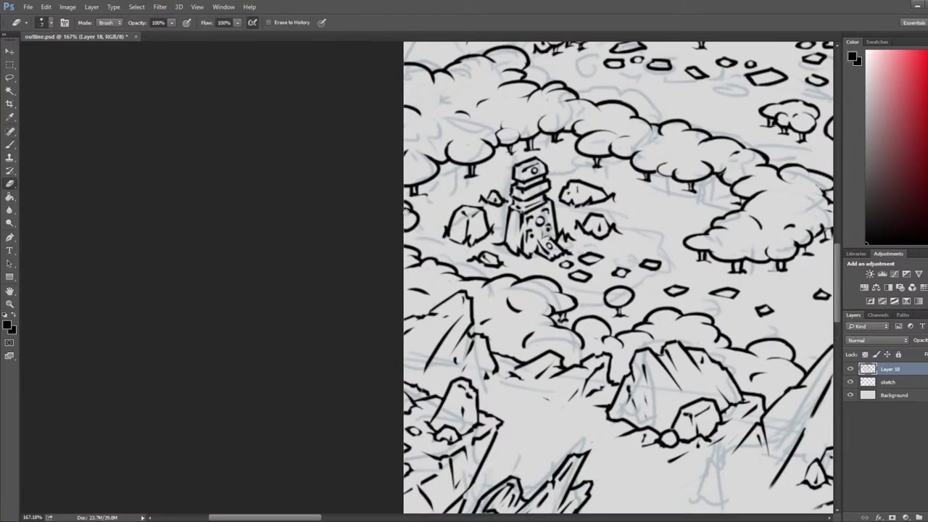
{"action": "key", "text": "b"}
{"action": "left_click_drag", "start_coordinate": [407, 232], "coordinate": [410, 235]}
{"action": "key", "text": "e"}
{"action": "key", "text": "b"}
{"action": "key", "text": "e"}
Step: Ink the outline of a small boulder at the foot of the tall pointed rock
{"action": "scroll", "coordinate": [610, 196], "scroll_direction": "down", "scroll_amount": 6}
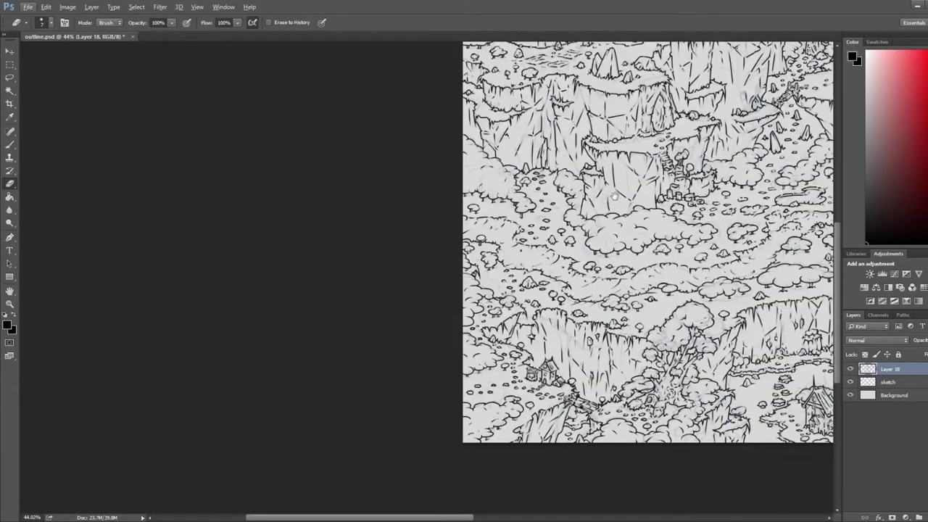
{"action": "left_click_drag", "start_coordinate": [611, 196], "coordinate": [154, 140]}
{"action": "left_click_drag", "start_coordinate": [791, 187], "coordinate": [554, 217]}
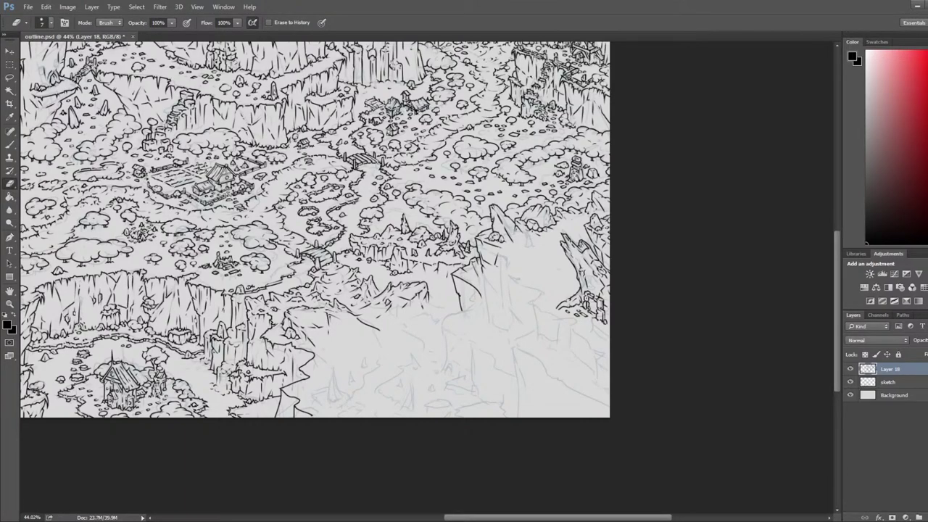
{"action": "scroll", "coordinate": [621, 191], "scroll_direction": "up", "scroll_amount": 3}
{"action": "scroll", "coordinate": [493, 290], "scroll_direction": "up", "scroll_amount": 10}
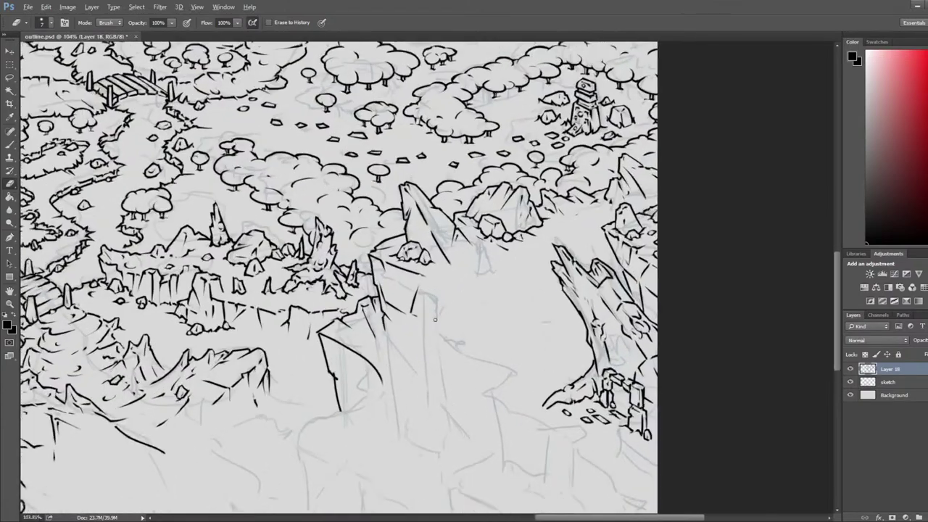
{"action": "key", "text": "b"}
{"action": "mouse_move", "coordinate": [427, 237]}
{"action": "left_mouse_down"}
{"action": "mouse_move", "coordinate": [470, 234]}
{"action": "mouse_move", "coordinate": [462, 243]}
{"action": "mouse_move", "coordinate": [471, 249]}
{"action": "mouse_move", "coordinate": [474, 224]}
{"action": "mouse_move", "coordinate": [486, 219]}
{"action": "left_mouse_up"}
{"action": "key", "text": "e"}
{"action": "key", "text": "b"}
{"action": "key", "text": "e"}
{"action": "key", "text": "b"}
{"action": "key", "text": "ctrl+z"}
{"action": "key", "text": "e"}
{"action": "key", "text": "b"}
{"action": "key", "text": "e"}
{"action": "key", "text": "b"}
{"action": "key", "text": "e"}
Step: Shape the small boulder's top and base and add facet lines inside it
{"action": "mouse_move", "coordinate": [487, 219]}
{"action": "left_mouse_down"}
{"action": "mouse_move", "coordinate": [524, 237]}
{"action": "mouse_move", "coordinate": [485, 232]}
{"action": "left_mouse_up"}
{"action": "key", "text": "b"}
{"action": "key", "text": "e"}
{"action": "key", "text": "b"}
{"action": "key", "text": "e"}
{"action": "key", "text": "b"}
{"action": "key", "text": "e"}
{"action": "key", "text": "b"}
{"action": "key", "text": "e"}
{"action": "key", "text": "b"}
{"action": "key", "text": "e"}
{"action": "key", "text": "b"}
{"action": "key", "text": "e"}
{"action": "key", "text": "b"}
{"action": "key", "text": "e"}
{"action": "key", "text": "b"}
{"action": "key", "text": "e"}
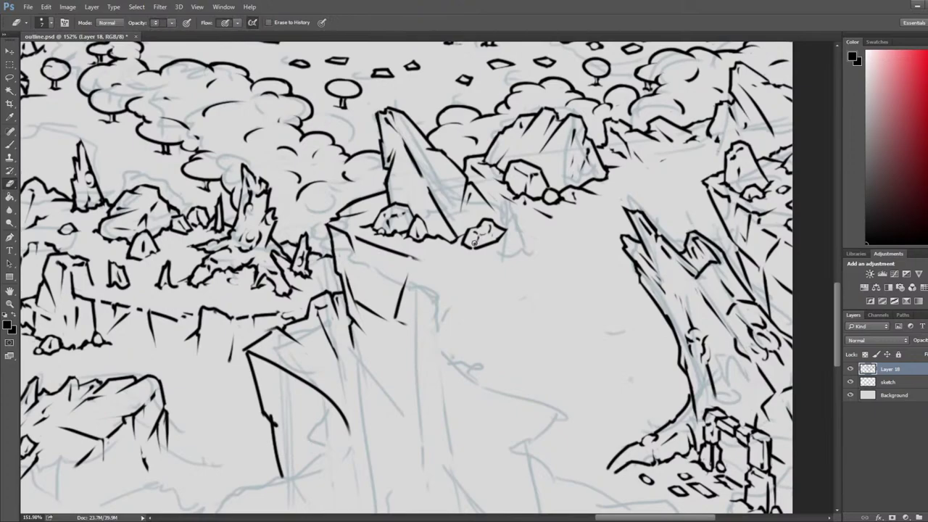
Step: Refine the small boulder's edges and ink the rock slope running down behind it
{"action": "key", "text": "b"}
{"action": "key", "text": "e"}
{"action": "key", "text": "b"}
{"action": "key", "text": "e"}
{"action": "key", "text": "b"}
{"action": "key", "text": "e"}
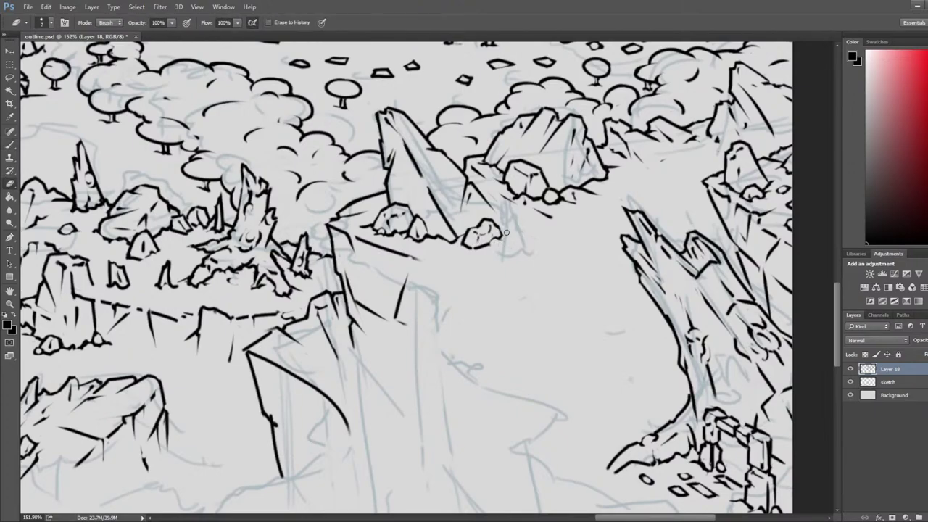
{"action": "key", "text": "b"}
{"action": "left_click_drag", "start_coordinate": [493, 221], "coordinate": [502, 234]}
{"action": "key", "text": "e"}
{"action": "key", "text": "b"}
{"action": "key", "text": "e"}
{"action": "key", "text": "b"}
{"action": "left_click_drag", "start_coordinate": [475, 247], "coordinate": [465, 245]}
{"action": "key", "text": "e"}
{"action": "key", "text": "b"}
{"action": "key", "text": "e"}
{"action": "key", "text": "b"}
{"action": "key", "text": "e"}
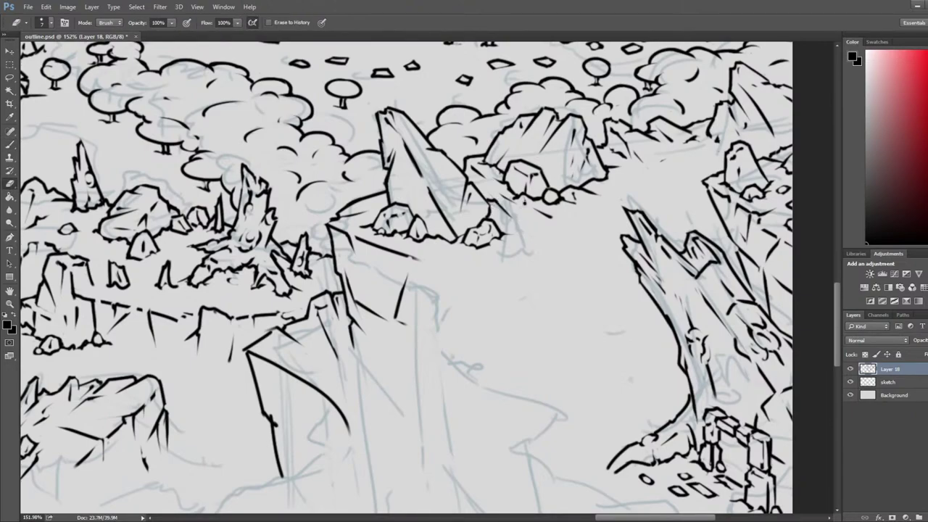
Step: Add short slope strokes to the ground between the small boulder and the faceted rock
{"action": "key", "text": "b"}
{"action": "key", "text": "e"}
{"action": "key", "text": "b"}
{"action": "key", "text": "e"}
{"action": "key", "text": "b"}
{"action": "key", "text": "e"}
{"action": "scroll", "coordinate": [445, 236], "scroll_direction": "down", "scroll_amount": 4}
{"action": "scroll", "coordinate": [463, 235], "scroll_direction": "up", "scroll_amount": 2}
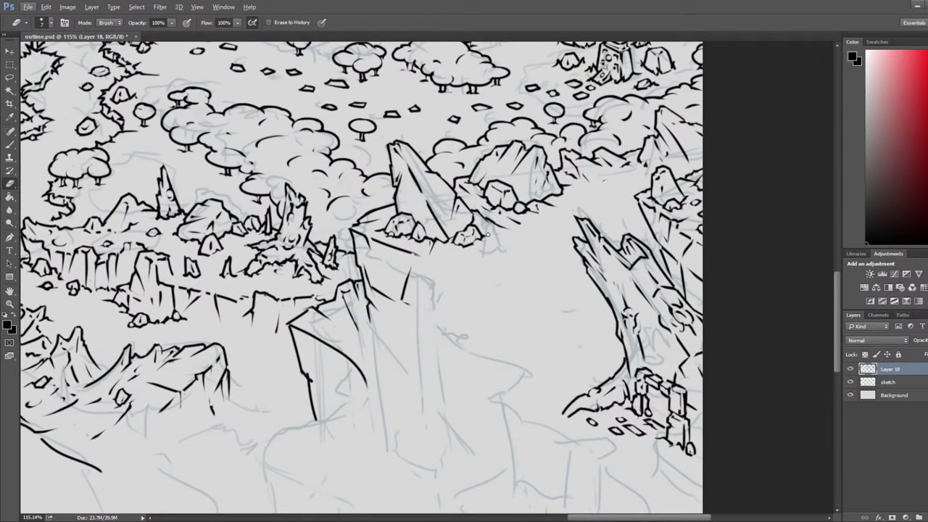
Step: Ink a small pointed rock between the tall rock's base and the small boulder, cleaning its overlapping lines
{"action": "scroll", "coordinate": [487, 234], "scroll_direction": "up", "scroll_amount": 4}
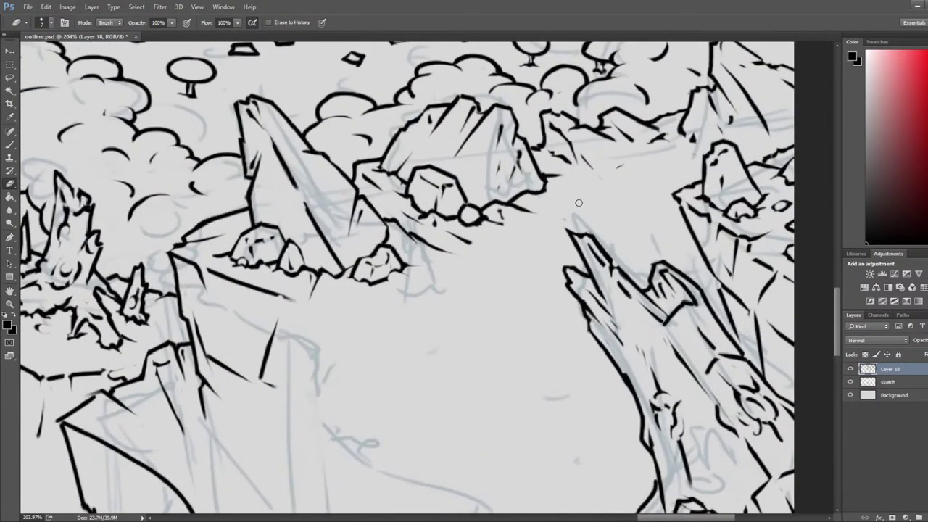
{"action": "left_click_drag", "start_coordinate": [338, 267], "coordinate": [326, 231]}
{"action": "key", "text": "b"}
{"action": "left_click_drag", "start_coordinate": [343, 264], "coordinate": [320, 226]}
{"action": "mouse_move", "coordinate": [324, 272]}
{"action": "left_mouse_down"}
{"action": "mouse_move", "coordinate": [321, 232]}
{"action": "mouse_move", "coordinate": [349, 254]}
{"action": "mouse_move", "coordinate": [325, 251]}
{"action": "mouse_move", "coordinate": [332, 271]}
{"action": "mouse_move", "coordinate": [336, 263]}
{"action": "mouse_move", "coordinate": [323, 266]}
{"action": "mouse_move", "coordinate": [341, 280]}
{"action": "left_mouse_up"}
{"action": "key", "text": "e"}
{"action": "key", "text": "b"}
{"action": "key", "text": "e"}
{"action": "key", "text": "b"}
{"action": "key", "text": "e"}
{"action": "key", "text": "b"}
{"action": "key", "text": "e"}
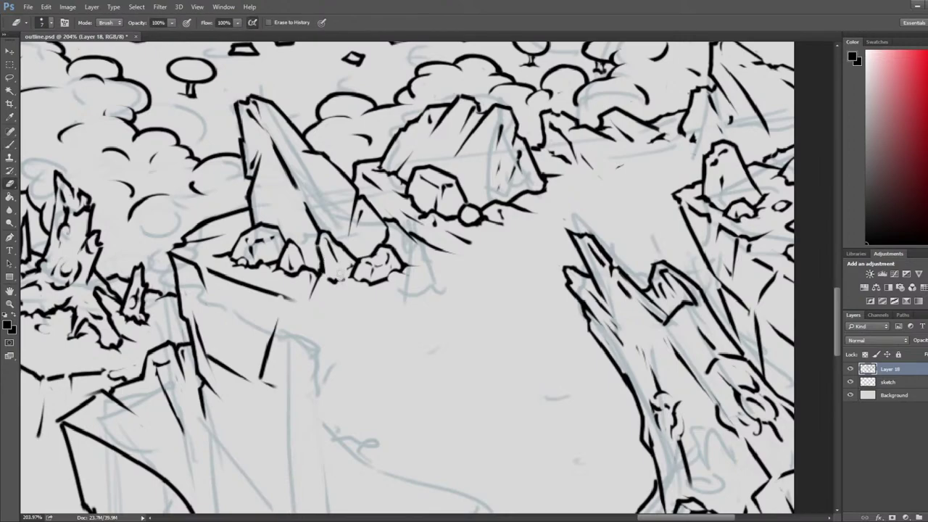
{"action": "key", "text": "b"}
{"action": "key", "text": "e"}
{"action": "scroll", "coordinate": [354, 261], "scroll_direction": "down", "scroll_amount": 7}
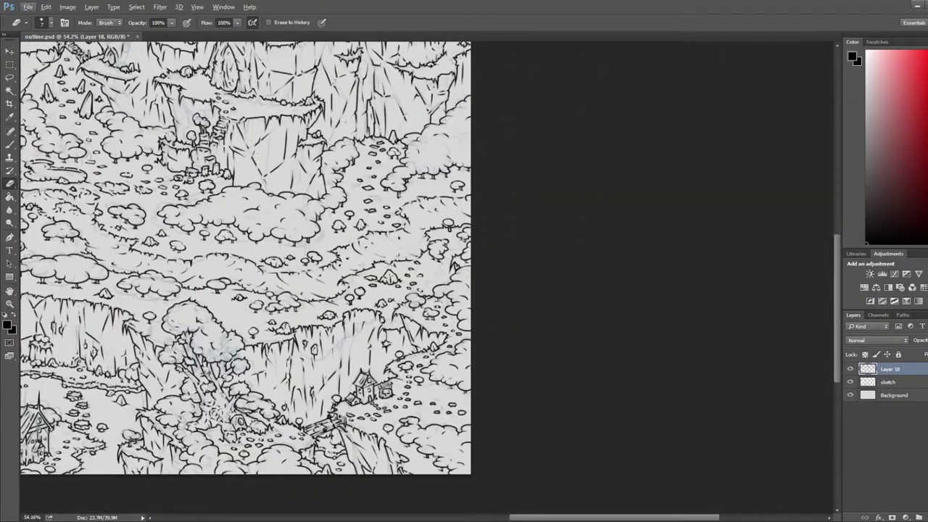
Step: Refine the ink outlines at the base of the tall slanted rock on the cliff edge, alternating brush and eraser
{"action": "left_click_drag", "start_coordinate": [144, 250], "coordinate": [322, 224]}
{"action": "scroll", "coordinate": [293, 221], "scroll_direction": "up", "scroll_amount": 8}
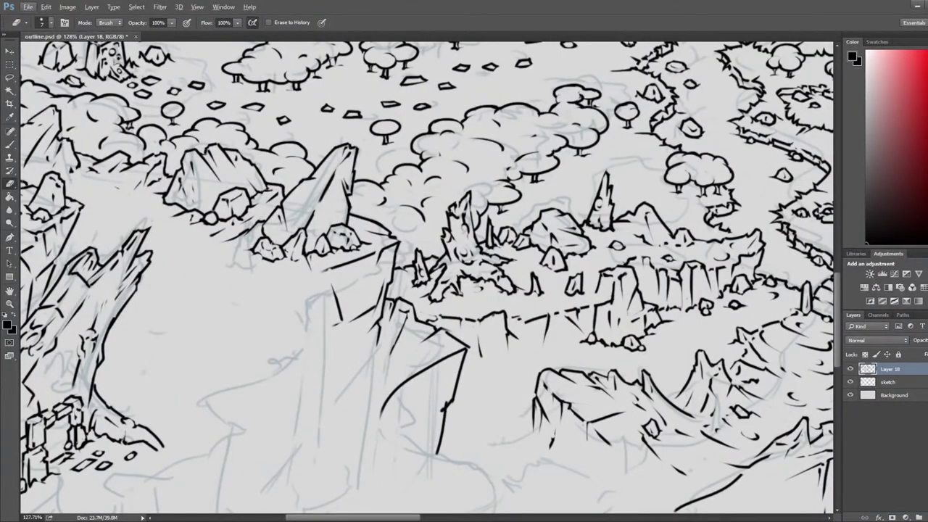
{"action": "key", "text": "b"}
{"action": "left_click_drag", "start_coordinate": [286, 240], "coordinate": [274, 241]}
{"action": "key", "text": "e"}
{"action": "key", "text": "b"}
{"action": "key", "text": "e"}
{"action": "key", "text": "b"}
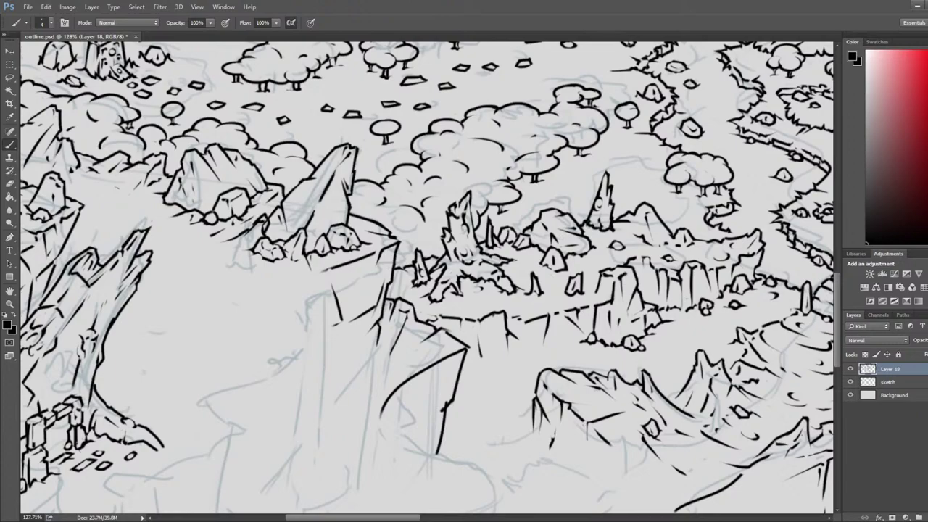
{"action": "key", "text": "e"}
{"action": "key", "text": "b"}
{"action": "key", "text": "e"}
{"action": "key", "text": "b"}
{"action": "key", "text": "e"}
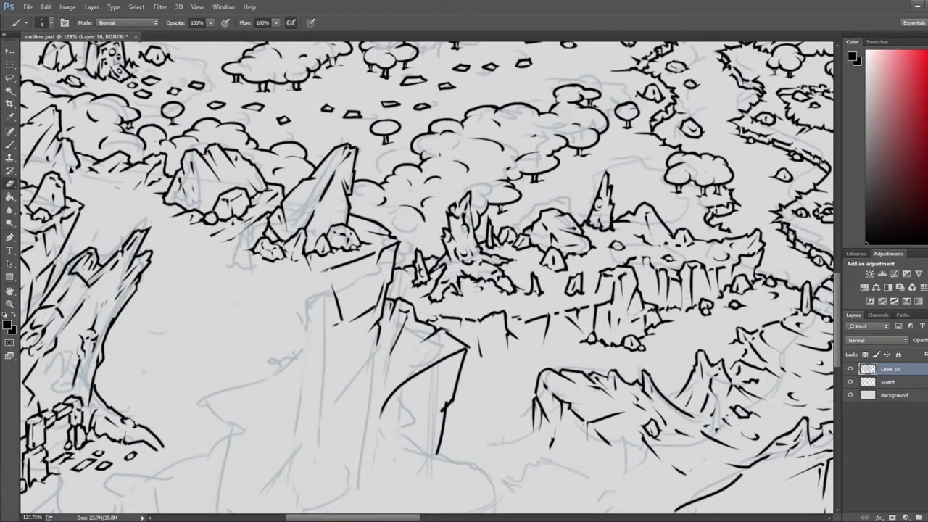
{"action": "key", "text": "b"}
{"action": "key", "text": "e"}
{"action": "key", "text": "b"}
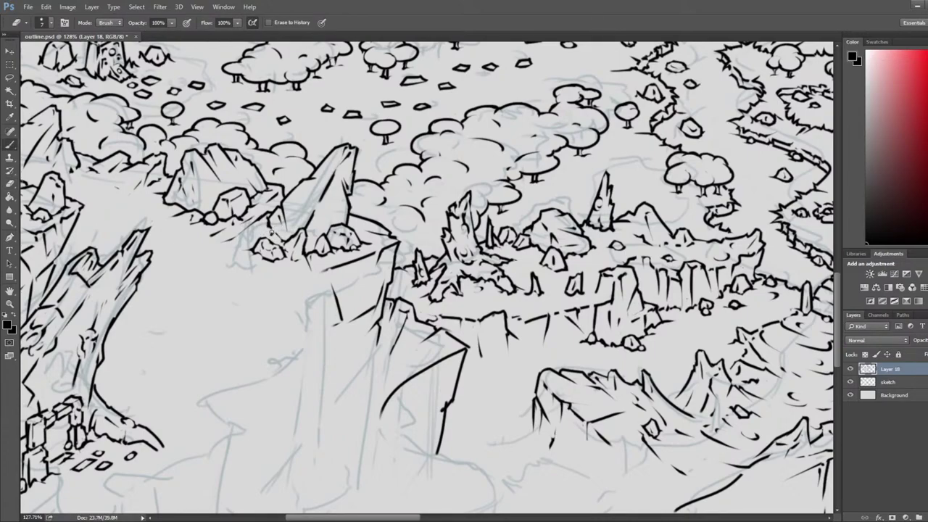
{"action": "key", "text": "e"}
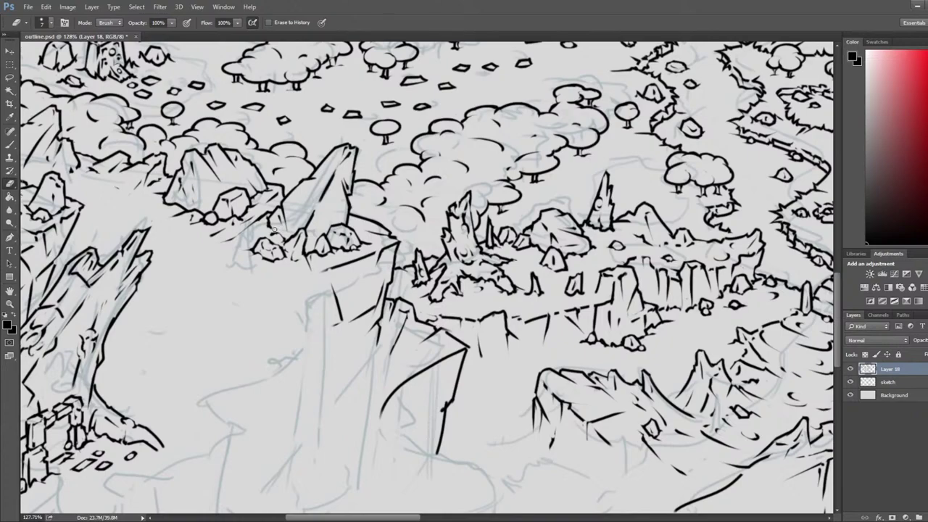
{"action": "key", "text": "b"}
{"action": "key", "text": "e"}
{"action": "key", "text": "b"}
{"action": "key", "text": "e"}
{"action": "key", "text": "b"}
{"action": "key", "text": "e"}
{"action": "key", "text": "b"}
{"action": "key", "text": "e"}
{"action": "key", "text": "b"}
Step: Flip the canvas horizontally and clean up the outline of the small boulder beside the slanted rock
{"action": "key", "text": "ctrl+shift+h"}
{"action": "left_click_drag", "start_coordinate": [761, 210], "coordinate": [218, 210]}
{"action": "left_click_drag", "start_coordinate": [798, 210], "coordinate": [314, 215]}
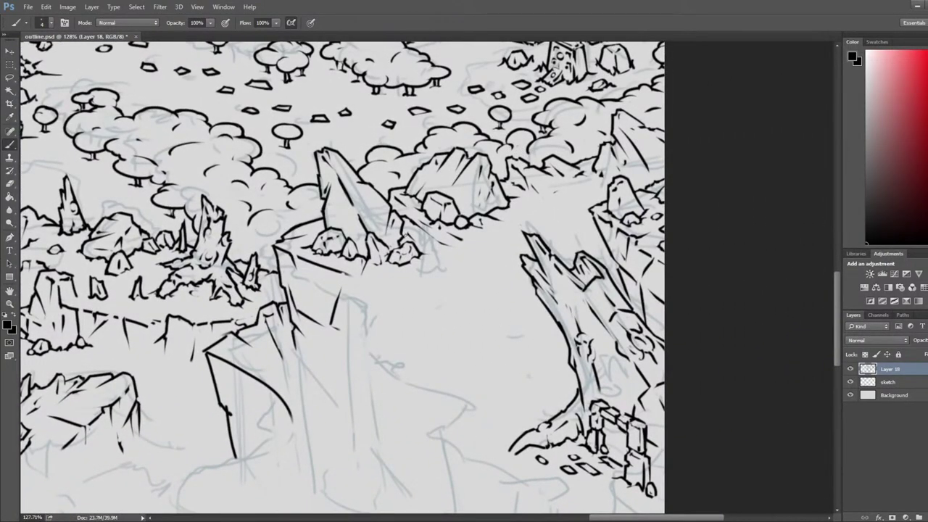
{"action": "key", "text": "e"}
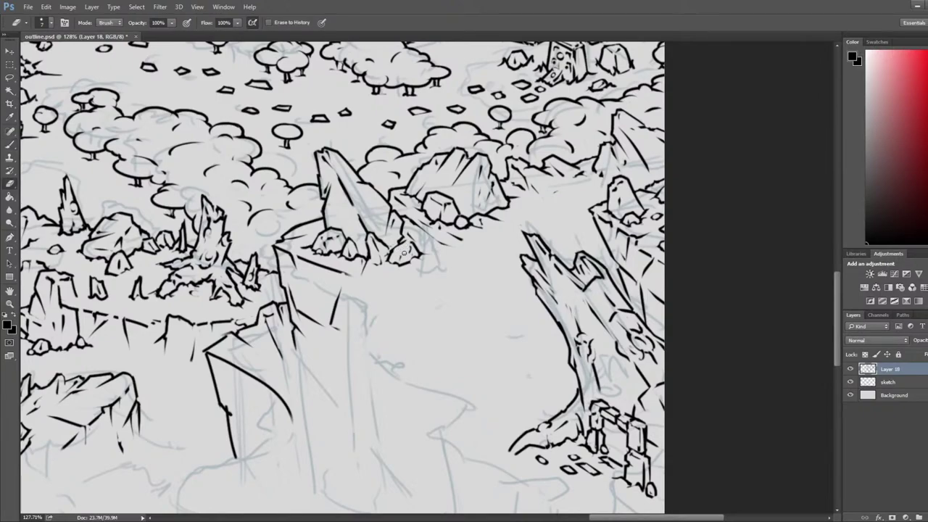
{"action": "key", "text": "b"}
{"action": "mouse_move", "coordinate": [401, 248]}
{"action": "left_mouse_down"}
{"action": "mouse_move", "coordinate": [390, 249]}
{"action": "mouse_move", "coordinate": [400, 231]}
{"action": "left_mouse_up"}
{"action": "key", "text": "e"}
{"action": "key", "text": "b"}
{"action": "key", "text": "e"}
{"action": "key", "text": "b"}
{"action": "key", "text": "e"}
{"action": "left_click_drag", "start_coordinate": [392, 245], "coordinate": [387, 260]}
{"action": "key", "text": "b"}
{"action": "key", "text": "e"}
{"action": "key", "text": "b"}
{"action": "key", "text": "e"}
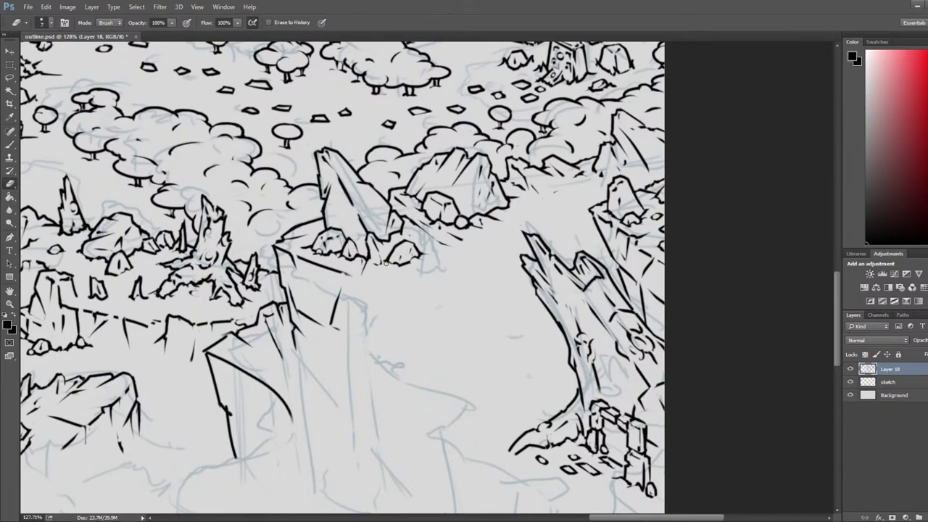
Step: Tidy the ground line under the small boulder and ink a small stone just below it
{"action": "key", "text": "b"}
{"action": "mouse_move", "coordinate": [373, 240]}
{"action": "left_mouse_down"}
{"action": "mouse_move", "coordinate": [381, 258]}
{"action": "mouse_move", "coordinate": [399, 260]}
{"action": "left_mouse_up"}
{"action": "key", "text": "e"}
{"action": "key", "text": "b"}
{"action": "key", "text": "e"}
{"action": "key", "text": "b"}
{"action": "key", "text": "e"}
{"action": "key", "text": "b"}
{"action": "key", "text": "e"}
{"action": "key", "text": "b"}
{"action": "left_click_drag", "start_coordinate": [384, 269], "coordinate": [380, 274]}
{"action": "key", "text": "e"}
{"action": "key", "text": "b"}
{"action": "key", "text": "e"}
{"action": "key", "text": "b"}
{"action": "key", "text": "e"}
Step: Rework the line details along the lower trunk of the large broken tree above the stone arch
{"action": "mouse_move", "coordinate": [614, 348]}
{"action": "left_mouse_down"}
{"action": "mouse_move", "coordinate": [637, 355]}
{"action": "mouse_move", "coordinate": [620, 345]}
{"action": "mouse_move", "coordinate": [639, 379]}
{"action": "left_mouse_up"}
{"action": "key", "text": "b"}
{"action": "key", "text": "e"}
{"action": "key", "text": "b"}
{"action": "key", "text": "e"}
{"action": "key", "text": "b"}
{"action": "key", "text": "e"}
Step: Extend the large broken tree's root to a tapered tip and ink a small rock beneath it
{"action": "mouse_move", "coordinate": [705, 366]}
{"action": "left_mouse_down"}
{"action": "mouse_move", "coordinate": [700, 265]}
{"action": "mouse_move", "coordinate": [659, 228]}
{"action": "left_mouse_up"}
{"action": "left_click_drag", "start_coordinate": [500, 256], "coordinate": [591, 242]}
{"action": "key", "text": "b"}
{"action": "key", "text": "e"}
{"action": "key", "text": "b"}
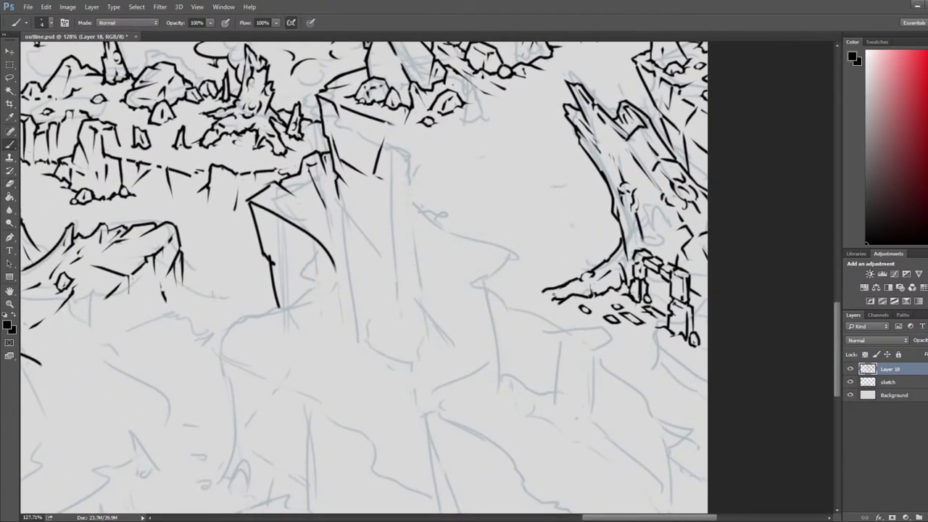
{"action": "key", "text": "e"}
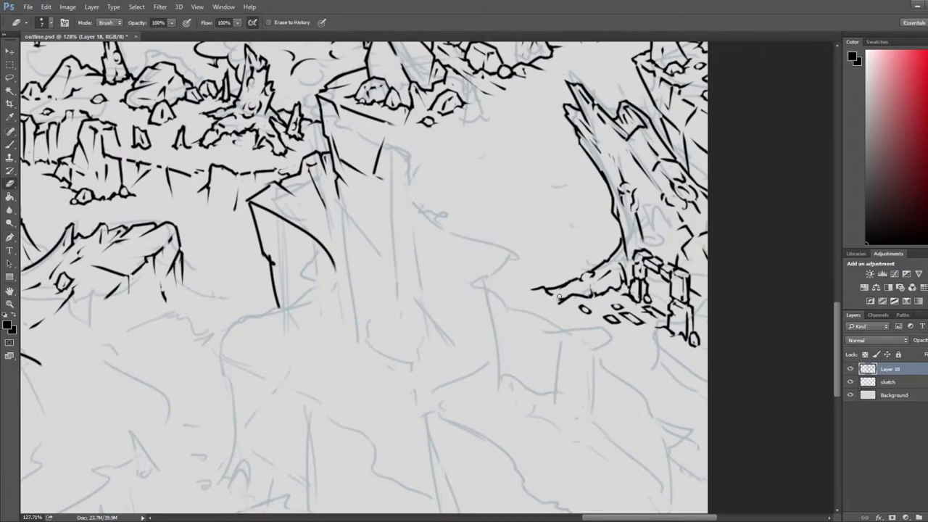
{"action": "key", "text": "b"}
{"action": "mouse_move", "coordinate": [561, 292]}
{"action": "left_mouse_down"}
{"action": "mouse_move", "coordinate": [567, 307]}
{"action": "mouse_move", "coordinate": [548, 302]}
{"action": "left_mouse_up"}
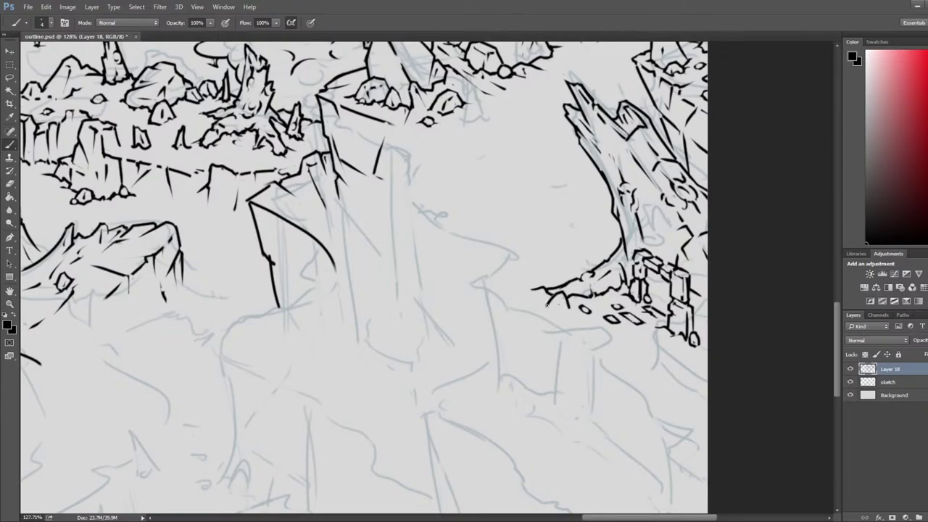
{"action": "key", "text": "e"}
{"action": "mouse_move", "coordinate": [558, 297]}
{"action": "left_mouse_down"}
{"action": "mouse_move", "coordinate": [556, 307]}
{"action": "mouse_move", "coordinate": [569, 309]}
{"action": "mouse_move", "coordinate": [540, 304]}
{"action": "left_mouse_up"}
{"action": "key", "text": "b"}
{"action": "key", "text": "e"}
{"action": "key", "text": "b"}
{"action": "key", "text": "e"}
{"action": "key", "text": "b"}
{"action": "key", "text": "e"}
{"action": "key", "text": "b"}
{"action": "key", "text": "e"}
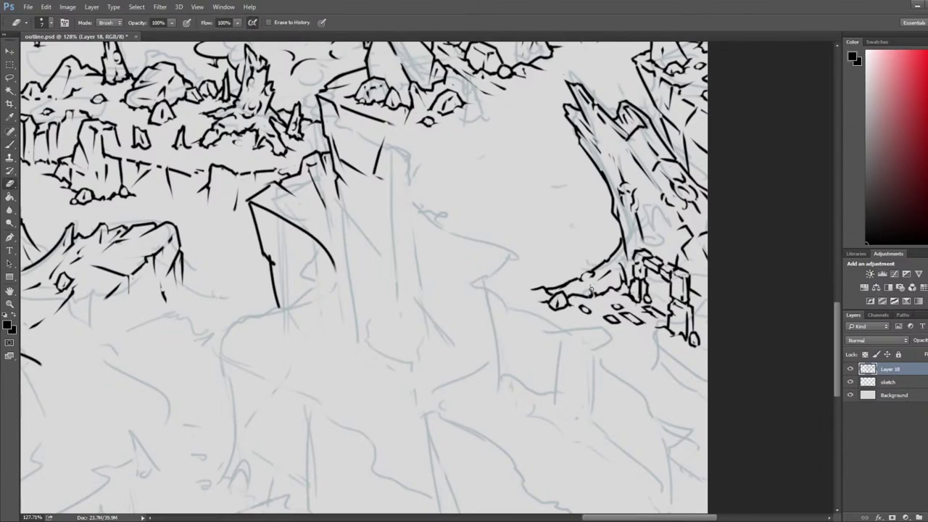
Step: Save the outline document and flip the canvas horizontally to work on the empty ground beside the broken tree
{"action": "scroll", "coordinate": [577, 338], "scroll_direction": "down", "scroll_amount": 7}
{"action": "mouse_move", "coordinate": [432, 363]}
{"action": "left_mouse_down"}
{"action": "mouse_move", "coordinate": [297, 360]}
{"action": "mouse_move", "coordinate": [805, 309]}
{"action": "left_mouse_up"}
{"action": "left_click_drag", "start_coordinate": [40, 437], "coordinate": [513, 462]}
{"action": "left_click_drag", "start_coordinate": [661, 302], "coordinate": [588, 333]}
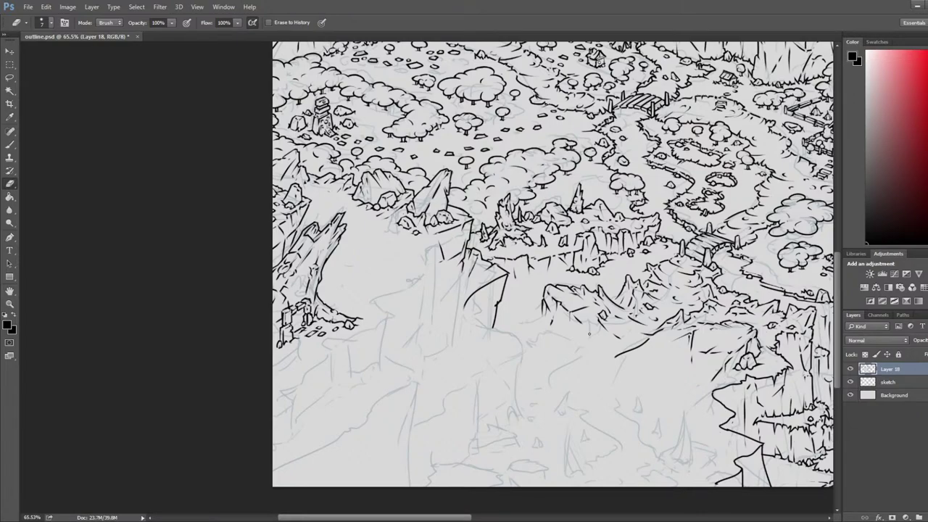
{"action": "key", "text": "ctrl+s"}
{"action": "key", "text": "ctrl+shift+h"}
{"action": "left_click_drag", "start_coordinate": [608, 257], "coordinate": [145, 211]}
{"action": "left_click_drag", "start_coordinate": [797, 297], "coordinate": [325, 300]}
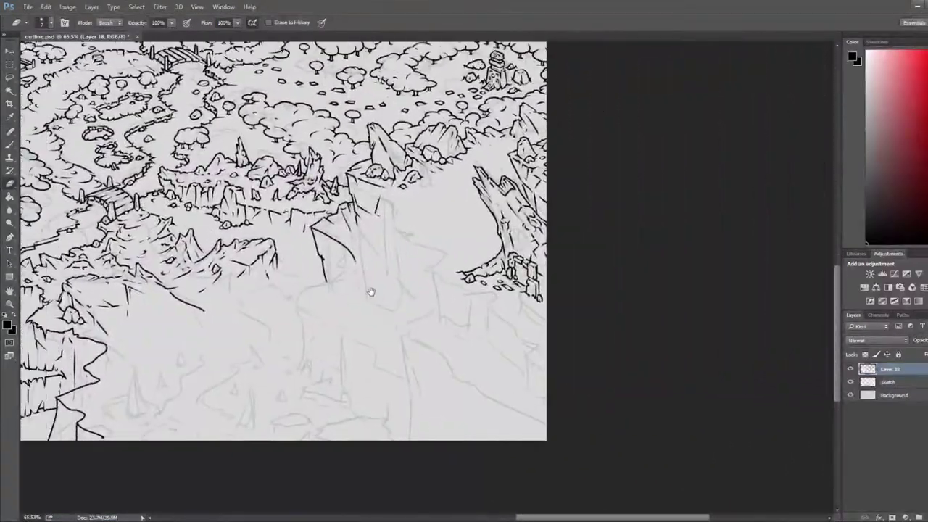
{"action": "scroll", "coordinate": [528, 247], "scroll_direction": "up", "scroll_amount": 3}
{"action": "key", "text": "b"}
{"action": "mouse_move", "coordinate": [406, 229]}
{"action": "left_mouse_down"}
{"action": "mouse_move", "coordinate": [433, 234]}
{"action": "mouse_move", "coordinate": [443, 179]}
{"action": "left_mouse_up"}
{"action": "mouse_move", "coordinate": [391, 223]}
{"action": "left_mouse_down"}
{"action": "mouse_move", "coordinate": [427, 174]}
{"action": "mouse_move", "coordinate": [441, 186]}
{"action": "left_mouse_up"}
{"action": "key", "text": "ctrl+z"}
{"action": "key", "text": "ctrl+z"}
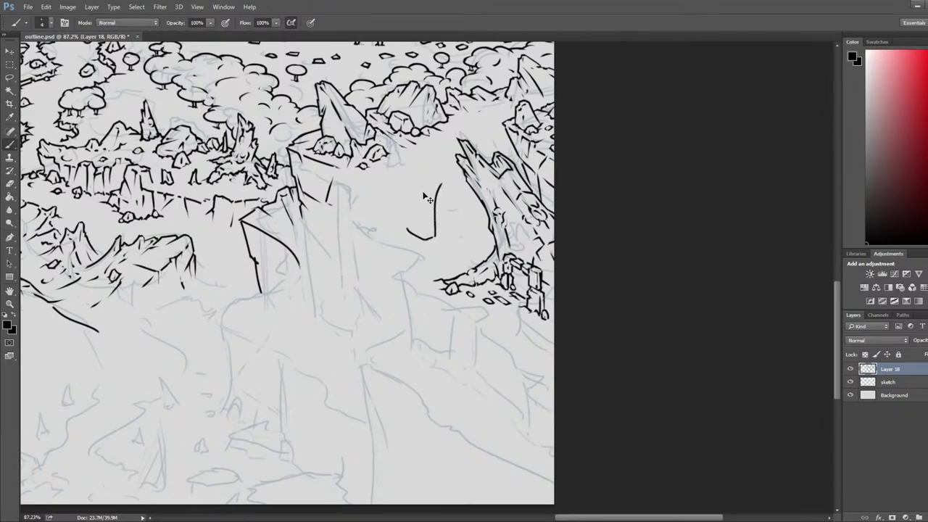
{"action": "key", "text": "ctrl+alt+z"}
{"action": "key", "text": "z"}
{"action": "key", "text": "ctrl+alt+z"}
Step: Ink a small broken tree stump with a jagged top and spreading roots on the empty ground beside the large broken tree
{"action": "key", "text": "b"}
{"action": "mouse_move", "coordinate": [397, 215]}
{"action": "left_mouse_down"}
{"action": "mouse_move", "coordinate": [433, 183]}
{"action": "mouse_move", "coordinate": [444, 185]}
{"action": "mouse_move", "coordinate": [432, 197]}
{"action": "left_mouse_up"}
{"action": "left_click_drag", "start_coordinate": [438, 189], "coordinate": [450, 181]}
{"action": "left_click_drag", "start_coordinate": [450, 182], "coordinate": [424, 243]}
{"action": "left_click_drag", "start_coordinate": [450, 191], "coordinate": [439, 225]}
{"action": "mouse_move", "coordinate": [436, 187]}
{"action": "left_mouse_down"}
{"action": "mouse_move", "coordinate": [427, 214]}
{"action": "mouse_move", "coordinate": [449, 205]}
{"action": "mouse_move", "coordinate": [436, 256]}
{"action": "left_mouse_up"}
{"action": "mouse_move", "coordinate": [430, 210]}
{"action": "left_mouse_down"}
{"action": "mouse_move", "coordinate": [413, 242]}
{"action": "mouse_move", "coordinate": [437, 246]}
{"action": "left_mouse_up"}
{"action": "left_click_drag", "start_coordinate": [446, 235], "coordinate": [425, 242]}
{"action": "key", "text": "ctrl+alt+z"}
{"action": "key", "text": "ctrl+alt+z"}
{"action": "key", "text": "ctrl+alt+z"}
{"action": "mouse_move", "coordinate": [425, 242]}
{"action": "left_mouse_down"}
{"action": "mouse_move", "coordinate": [444, 237]}
{"action": "mouse_move", "coordinate": [377, 218]}
{"action": "mouse_move", "coordinate": [462, 232]}
{"action": "mouse_move", "coordinate": [401, 238]}
{"action": "mouse_move", "coordinate": [425, 228]}
{"action": "mouse_move", "coordinate": [425, 241]}
{"action": "left_mouse_up"}
{"action": "mouse_move", "coordinate": [410, 223]}
{"action": "left_mouse_down"}
{"action": "mouse_move", "coordinate": [400, 239]}
{"action": "mouse_move", "coordinate": [426, 233]}
{"action": "mouse_move", "coordinate": [397, 262]}
{"action": "mouse_move", "coordinate": [415, 226]}
{"action": "mouse_move", "coordinate": [427, 229]}
{"action": "mouse_move", "coordinate": [437, 198]}
{"action": "mouse_move", "coordinate": [443, 210]}
{"action": "left_mouse_up"}
Step: Flip the canvas horizontally and clean up the new stump's upper outline with alternating eraser and brush strokes
{"action": "key", "text": "e"}
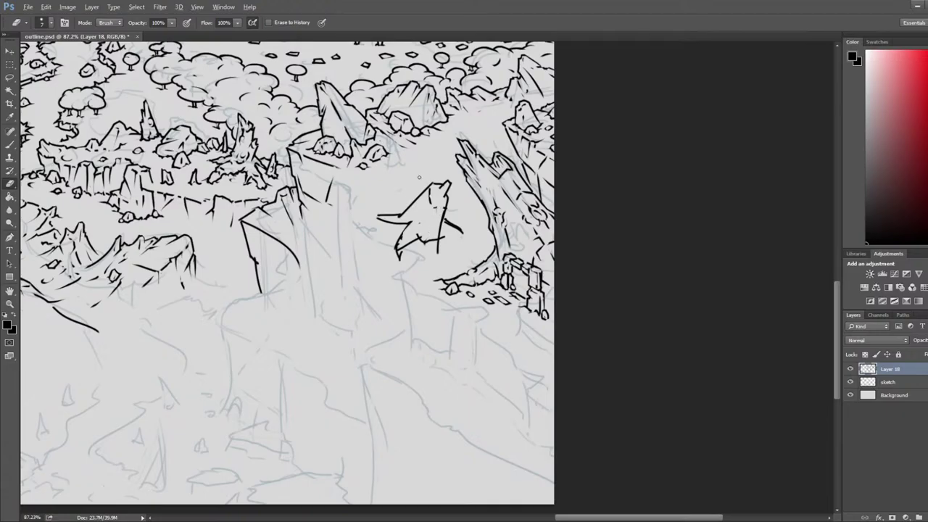
{"action": "scroll", "coordinate": [419, 176], "scroll_direction": "down", "scroll_amount": 5}
{"action": "key", "text": "ctrl+shift+h"}
{"action": "scroll", "coordinate": [186, 334], "scroll_direction": "up", "scroll_amount": 5}
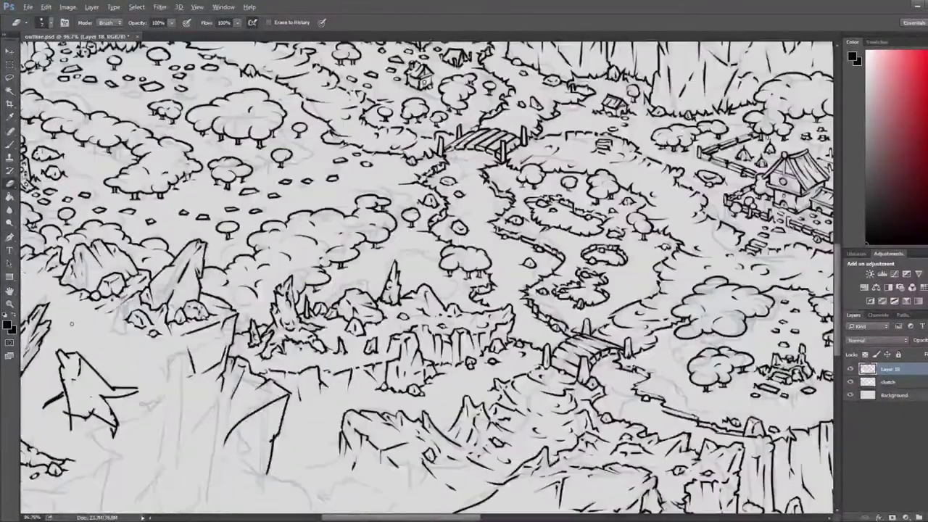
{"action": "scroll", "coordinate": [112, 375], "scroll_direction": "up", "scroll_amount": 3}
{"action": "left_click_drag", "start_coordinate": [112, 376], "coordinate": [334, 275]}
{"action": "mouse_move", "coordinate": [274, 254]}
{"action": "left_mouse_down"}
{"action": "mouse_move", "coordinate": [269, 245]}
{"action": "mouse_move", "coordinate": [262, 254]}
{"action": "mouse_move", "coordinate": [284, 259]}
{"action": "mouse_move", "coordinate": [269, 228]}
{"action": "mouse_move", "coordinate": [297, 254]}
{"action": "mouse_move", "coordinate": [273, 227]}
{"action": "mouse_move", "coordinate": [277, 247]}
{"action": "mouse_move", "coordinate": [271, 231]}
{"action": "mouse_move", "coordinate": [279, 227]}
{"action": "mouse_move", "coordinate": [302, 263]}
{"action": "left_mouse_up"}
{"action": "key", "text": "b"}
{"action": "key", "text": "e"}
{"action": "key", "text": "b"}
{"action": "key", "text": "e"}
{"action": "key", "text": "b"}
{"action": "key", "text": "e"}
{"action": "key", "text": "b"}
{"action": "key", "text": "e"}
{"action": "key", "text": "b"}
{"action": "key", "text": "e"}
{"action": "key", "text": "b"}
{"action": "key", "text": "e"}
Step: Refine the small stump's broken top into two jagged peaks with alternating eraser and brush strokes
{"action": "mouse_move", "coordinate": [278, 232]}
{"action": "left_mouse_down"}
{"action": "mouse_move", "coordinate": [290, 252]}
{"action": "mouse_move", "coordinate": [318, 279]}
{"action": "left_mouse_up"}
{"action": "key", "text": "b"}
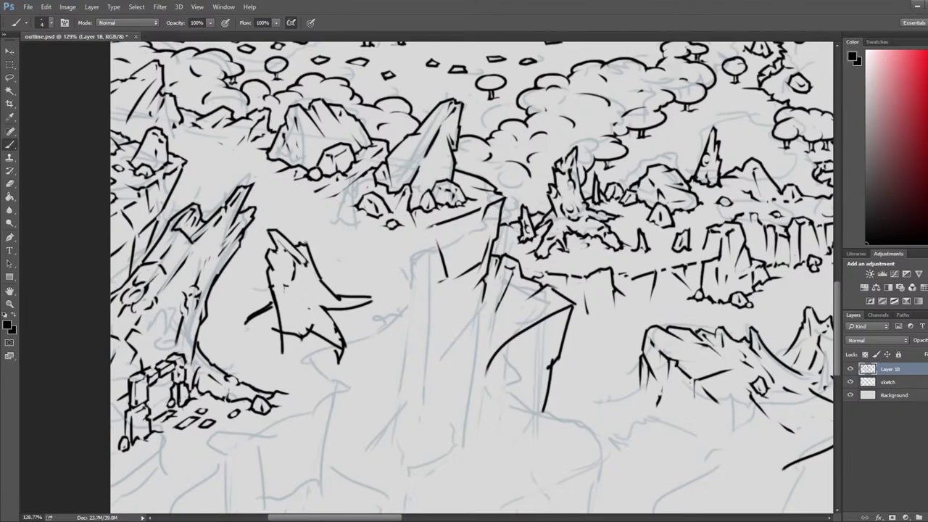
{"action": "key", "text": "e"}
{"action": "key", "text": "b"}
{"action": "left_click_drag", "start_coordinate": [303, 236], "coordinate": [304, 265]}
{"action": "key", "text": "e"}
{"action": "key", "text": "b"}
{"action": "key", "text": "e"}
{"action": "key", "text": "b"}
{"action": "key", "text": "e"}
{"action": "key", "text": "b"}
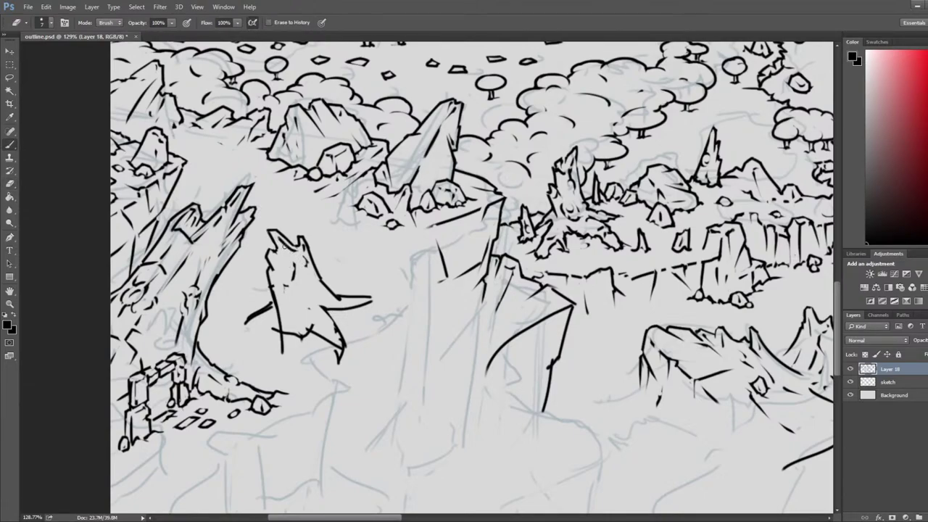
Step: Ink a round knothole and short bark lines on the stump's upper trunk, trimming the strokes with the eraser
{"action": "key", "text": "e"}
{"action": "key", "text": "b"}
{"action": "key", "text": "e"}
{"action": "key", "text": "b"}
{"action": "key", "text": "e"}
{"action": "mouse_move", "coordinate": [294, 262]}
{"action": "left_mouse_down"}
{"action": "mouse_move", "coordinate": [278, 280]}
{"action": "mouse_move", "coordinate": [303, 265]}
{"action": "mouse_move", "coordinate": [305, 284]}
{"action": "mouse_move", "coordinate": [301, 257]}
{"action": "mouse_move", "coordinate": [280, 271]}
{"action": "mouse_move", "coordinate": [291, 297]}
{"action": "mouse_move", "coordinate": [279, 274]}
{"action": "left_mouse_up"}
{"action": "key", "text": "b"}
{"action": "key", "text": "e"}
{"action": "key", "text": "b"}
{"action": "key", "text": "e"}
{"action": "key", "text": "b"}
{"action": "key", "text": "e"}
{"action": "key", "text": "b"}
{"action": "key", "text": "e"}
{"action": "key", "text": "b"}
{"action": "mouse_move", "coordinate": [276, 256]}
{"action": "left_mouse_down"}
{"action": "mouse_move", "coordinate": [281, 267]}
{"action": "mouse_move", "coordinate": [291, 264]}
{"action": "left_mouse_up"}
{"action": "key", "text": "e"}
{"action": "key", "text": "b"}
{"action": "key", "text": "e"}
{"action": "key", "text": "b"}
{"action": "key", "text": "e"}
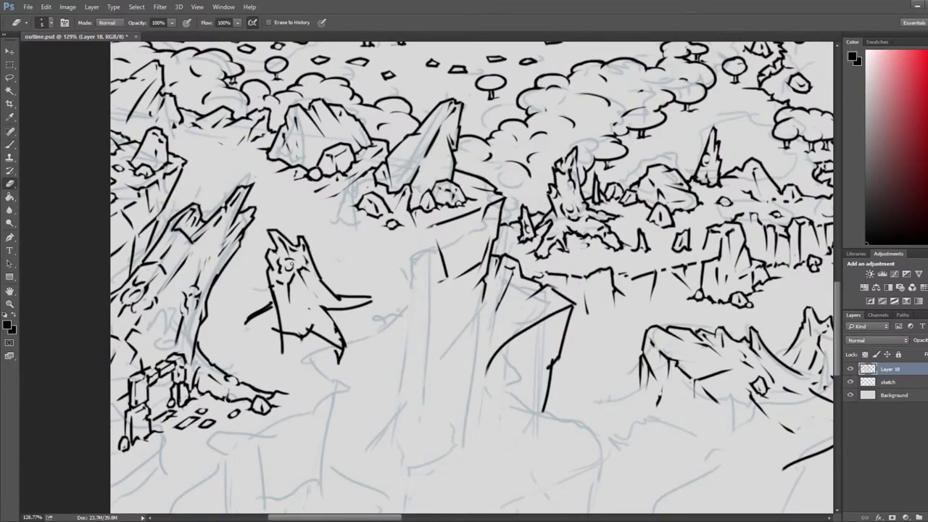
Step: Flip the canvas horizontally to check the stump against the surrounding map, and flip it back
{"action": "scroll", "coordinate": [297, 252], "scroll_direction": "down", "scroll_amount": 8}
{"action": "key", "text": "ctrl+shift+h"}
{"action": "left_click_drag", "start_coordinate": [732, 250], "coordinate": [322, 263]}
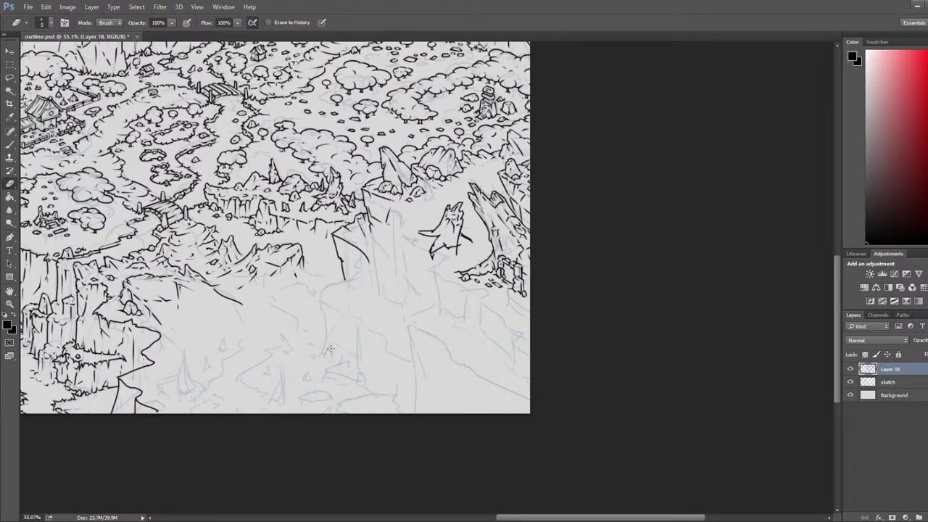
{"action": "key", "text": "ctrl+shift+h"}
{"action": "left_click_drag", "start_coordinate": [192, 288], "coordinate": [513, 257]}
{"action": "left_click_drag", "start_coordinate": [58, 291], "coordinate": [512, 294]}
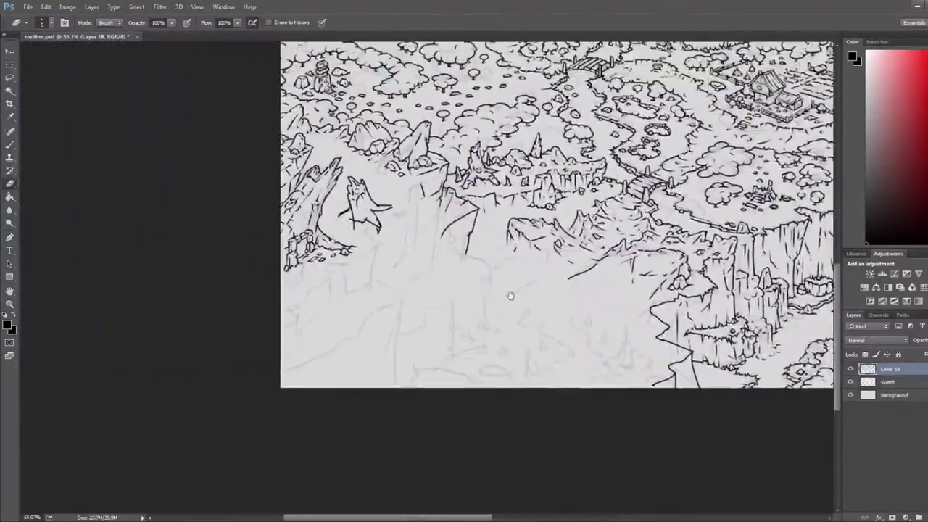
{"action": "scroll", "coordinate": [342, 230], "scroll_direction": "up", "scroll_amount": 5}
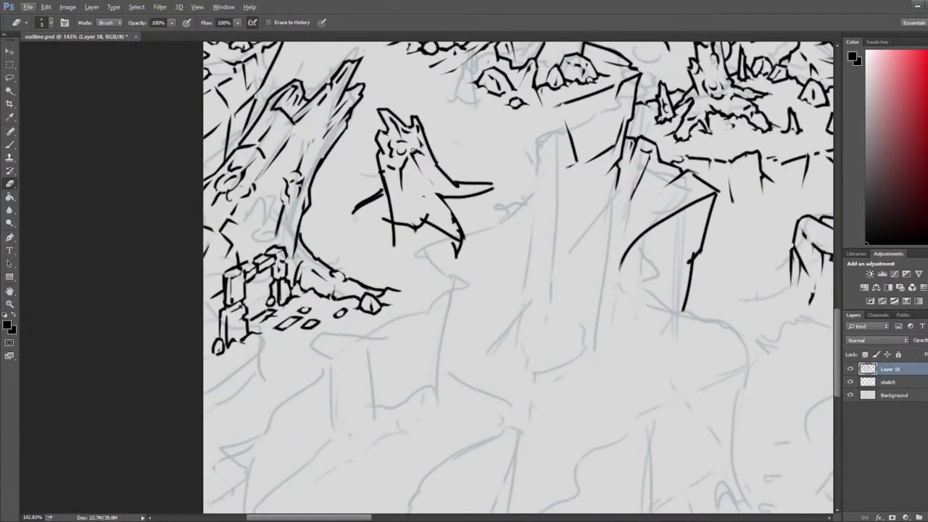
Step: Rework the stump's lower trunk contours on both sides and add bark lines running down to the roots
{"action": "mouse_move", "coordinate": [384, 173]}
{"action": "left_mouse_down"}
{"action": "mouse_move", "coordinate": [380, 197]}
{"action": "mouse_move", "coordinate": [400, 225]}
{"action": "left_mouse_up"}
{"action": "key", "text": "b"}
{"action": "key", "text": "e"}
{"action": "left_click_drag", "start_coordinate": [398, 167], "coordinate": [400, 190]}
{"action": "mouse_move", "coordinate": [403, 162]}
{"action": "left_mouse_down"}
{"action": "mouse_move", "coordinate": [396, 191]}
{"action": "mouse_move", "coordinate": [389, 171]}
{"action": "mouse_move", "coordinate": [438, 171]}
{"action": "mouse_move", "coordinate": [434, 161]}
{"action": "mouse_move", "coordinate": [459, 184]}
{"action": "left_mouse_up"}
{"action": "key", "text": "b"}
{"action": "key", "text": "e"}
{"action": "key", "text": "b"}
{"action": "key", "text": "e"}
{"action": "key", "text": "b"}
{"action": "key", "text": "e"}
{"action": "key", "text": "b"}
{"action": "key", "text": "e"}
{"action": "key", "text": "b"}
{"action": "key", "text": "e"}
{"action": "key", "text": "b"}
{"action": "key", "text": "b"}
{"action": "key", "text": "e"}
{"action": "left_click_drag", "start_coordinate": [437, 144], "coordinate": [510, 134]}
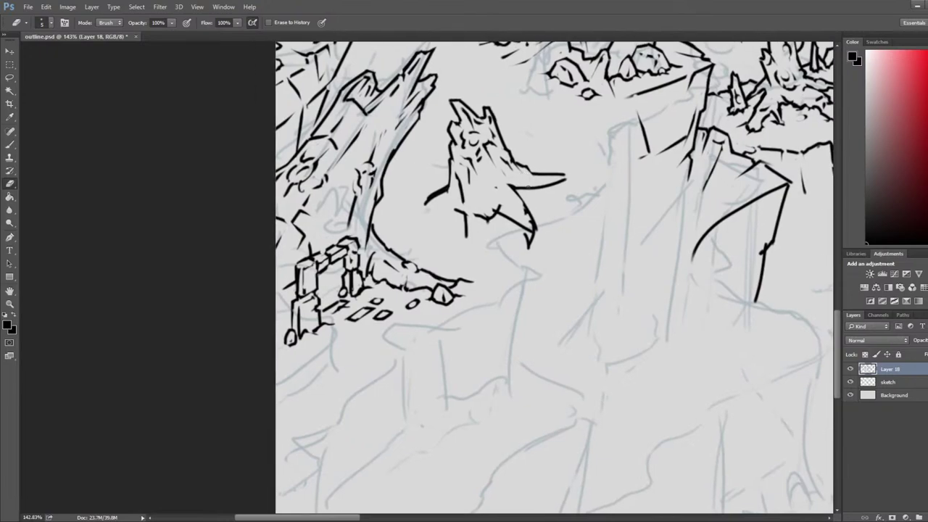
Step: Redraw the stump's long upper root with uneven, knobbly top and bottom edges instead of the smooth taper
{"action": "mouse_move", "coordinate": [525, 187]}
{"action": "left_mouse_down"}
{"action": "mouse_move", "coordinate": [539, 186]}
{"action": "mouse_move", "coordinate": [536, 172]}
{"action": "mouse_move", "coordinate": [578, 170]}
{"action": "mouse_move", "coordinate": [544, 176]}
{"action": "mouse_move", "coordinate": [567, 186]}
{"action": "mouse_move", "coordinate": [541, 190]}
{"action": "mouse_move", "coordinate": [545, 166]}
{"action": "left_mouse_up"}
{"action": "key", "text": "b"}
{"action": "key", "text": "e"}
{"action": "key", "text": "b"}
{"action": "key", "text": "e"}
{"action": "key", "text": "b"}
{"action": "key", "text": "e"}
{"action": "key", "text": "b"}
{"action": "key", "text": "e"}
{"action": "left_click", "coordinate": [545, 165]}
{"action": "key", "text": "b"}
{"action": "key", "text": "e"}
{"action": "key", "text": "b"}
{"action": "key", "text": "e"}
{"action": "key", "text": "b"}
{"action": "left_click_drag", "start_coordinate": [555, 175], "coordinate": [573, 177]}
{"action": "key", "text": "ctrl+alt+z"}
{"action": "key", "text": "ctrl+alt+z"}
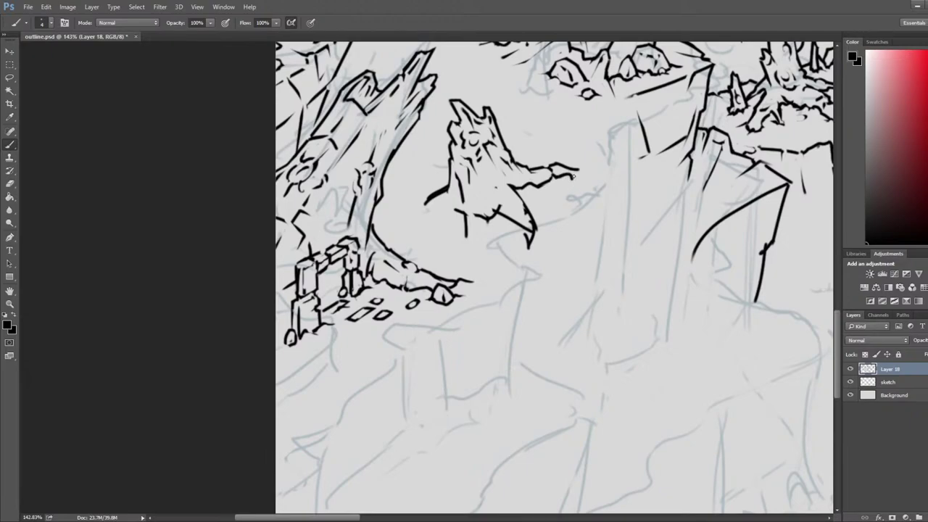
Step: Close and clean up the knobbly tip of the stump's upper root
{"action": "key", "text": "e"}
{"action": "key", "text": "b"}
{"action": "key", "text": "e"}
{"action": "key", "text": "b"}
{"action": "key", "text": "e"}
{"action": "left_click_drag", "start_coordinate": [573, 170], "coordinate": [569, 172]}
{"action": "key", "text": "b"}
{"action": "key", "text": "e"}
{"action": "key", "text": "b"}
{"action": "key", "text": "e"}
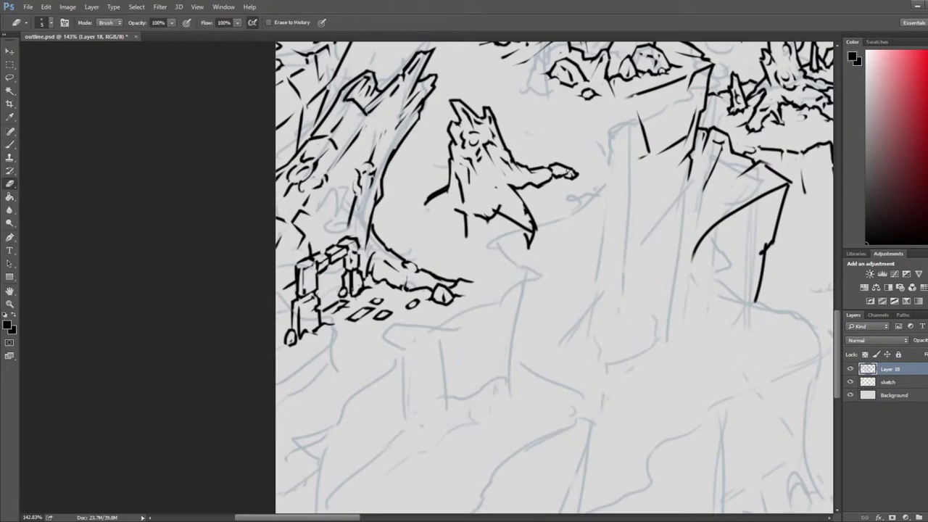
Step: Ink a rounded bump where the stump's lower root meets the trunk and tidy the junction
{"action": "key", "text": "b"}
{"action": "left_click_drag", "start_coordinate": [524, 199], "coordinate": [497, 208]}
{"action": "key", "text": "ctrl+z"}
{"action": "key", "text": "e"}
{"action": "key", "text": "b"}
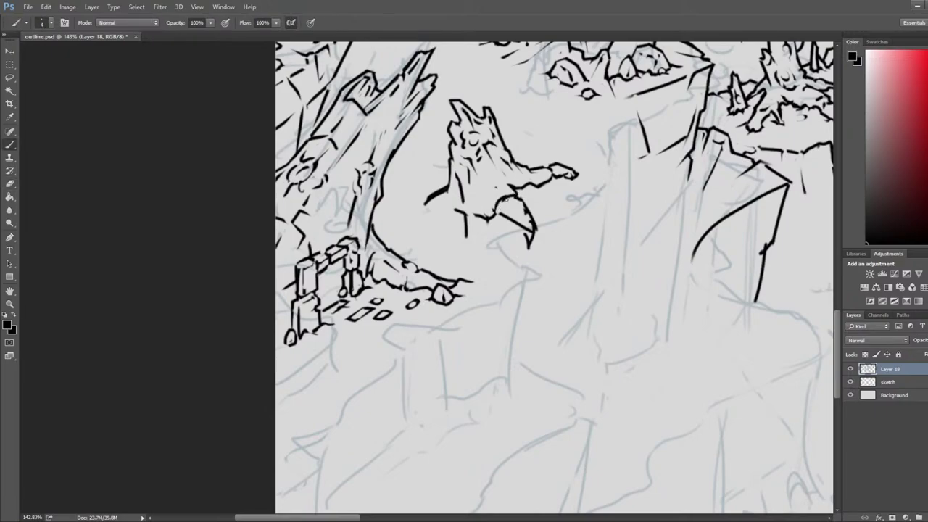
{"action": "key", "text": "e"}
{"action": "key", "text": "b"}
{"action": "key", "text": "e"}
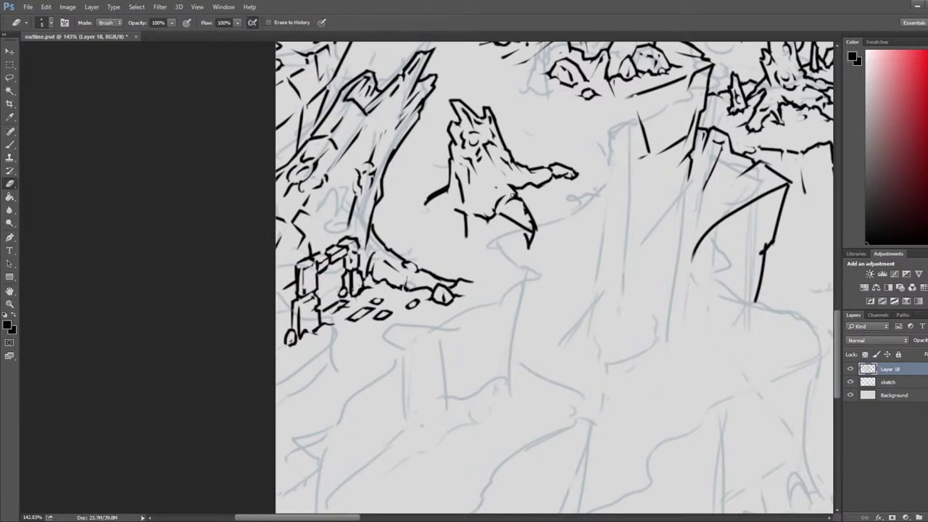
Step: Reshape the upper edge of the stump's lower root and add a small round knot to it
{"action": "key", "text": "b"}
{"action": "mouse_move", "coordinate": [520, 207]}
{"action": "left_mouse_down"}
{"action": "mouse_move", "coordinate": [547, 225]}
{"action": "mouse_move", "coordinate": [531, 209]}
{"action": "left_mouse_up"}
{"action": "key", "text": "e"}
{"action": "key", "text": "b"}
{"action": "key", "text": "e"}
{"action": "key", "text": "b"}
{"action": "key", "text": "e"}
{"action": "key", "text": "b"}
{"action": "key", "text": "e"}
{"action": "key", "text": "b"}
{"action": "key", "text": "e"}
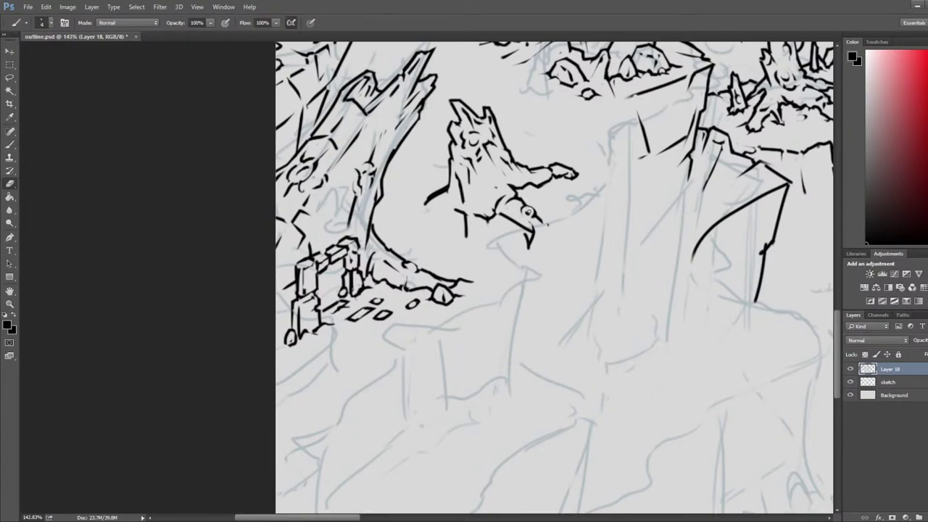
Step: Extend the lower root's outer edge straight down and erase its old hooked tip
{"action": "key", "text": "b"}
{"action": "left_click_drag", "start_coordinate": [544, 224], "coordinate": [539, 263]}
{"action": "key", "text": "e"}
{"action": "key", "text": "b"}
{"action": "key", "text": "e"}
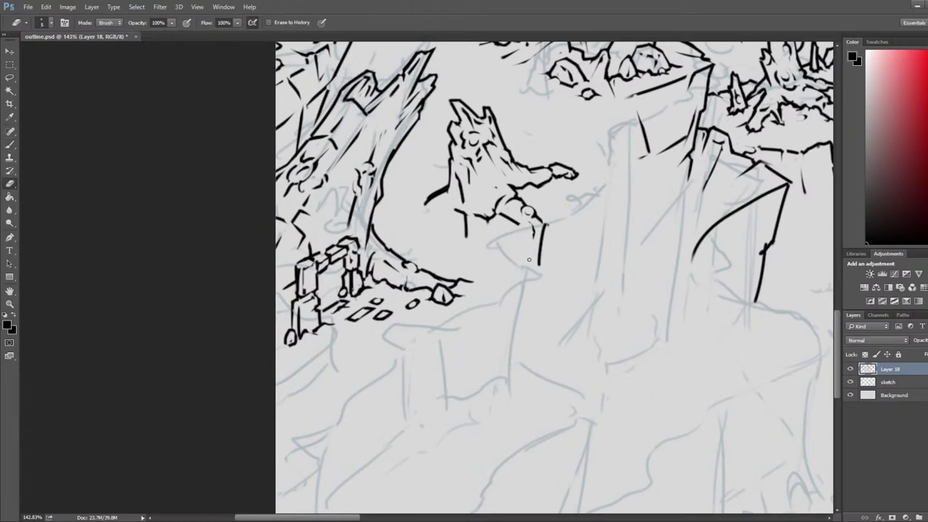
Step: Ink the lower root's underside and inner edge so that it bends downward into a narrow hanging tip
{"action": "key", "text": "b"}
{"action": "mouse_move", "coordinate": [520, 221]}
{"action": "left_mouse_down"}
{"action": "mouse_move", "coordinate": [532, 239]}
{"action": "mouse_move", "coordinate": [531, 270]}
{"action": "mouse_move", "coordinate": [542, 239]}
{"action": "mouse_move", "coordinate": [541, 266]}
{"action": "mouse_move", "coordinate": [547, 219]}
{"action": "mouse_move", "coordinate": [511, 218]}
{"action": "left_mouse_up"}
{"action": "key", "text": "e"}
{"action": "key", "text": "b"}
{"action": "key", "text": "e"}
{"action": "key", "text": "b"}
{"action": "key", "text": "e"}
{"action": "key", "text": "b"}
{"action": "key", "text": "e"}
{"action": "key", "text": "b"}
{"action": "key", "text": "e"}
{"action": "key", "text": "b"}
{"action": "key", "text": "e"}
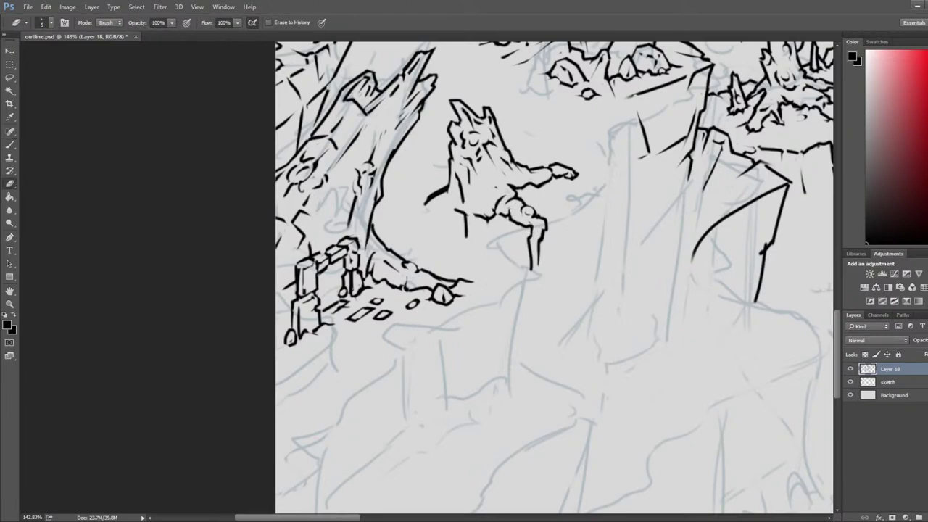
Step: Flip the canvas horizontally and save the outline document
{"action": "scroll", "coordinate": [507, 191], "scroll_direction": "down", "scroll_amount": 10}
{"action": "key", "text": "ctrl+shift+h"}
{"action": "left_click_drag", "start_coordinate": [654, 225], "coordinate": [80, 272]}
{"action": "left_click_drag", "start_coordinate": [767, 233], "coordinate": [506, 240]}
{"action": "key", "text": "ctrl+s"}
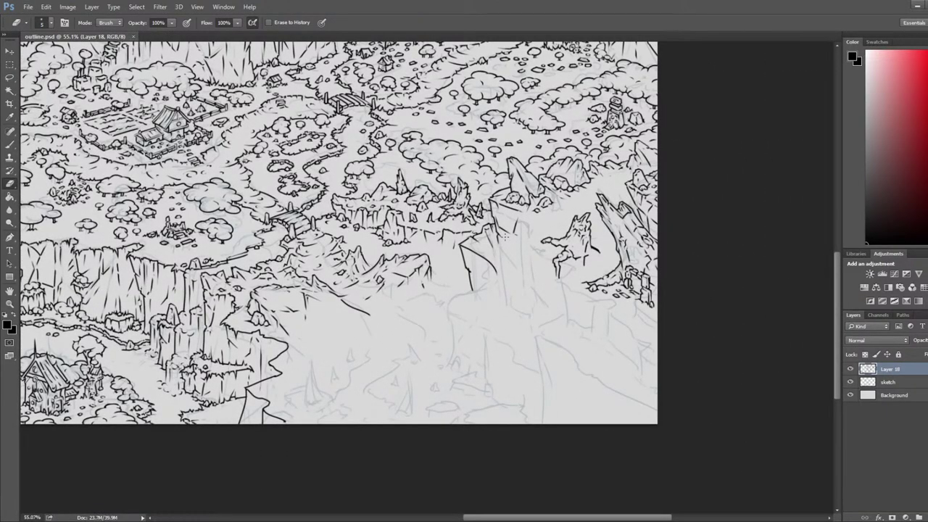
Step: Lasso the small stump and move it slightly away from the large broken tree
{"action": "scroll", "coordinate": [572, 246], "scroll_direction": "up", "scroll_amount": 4}
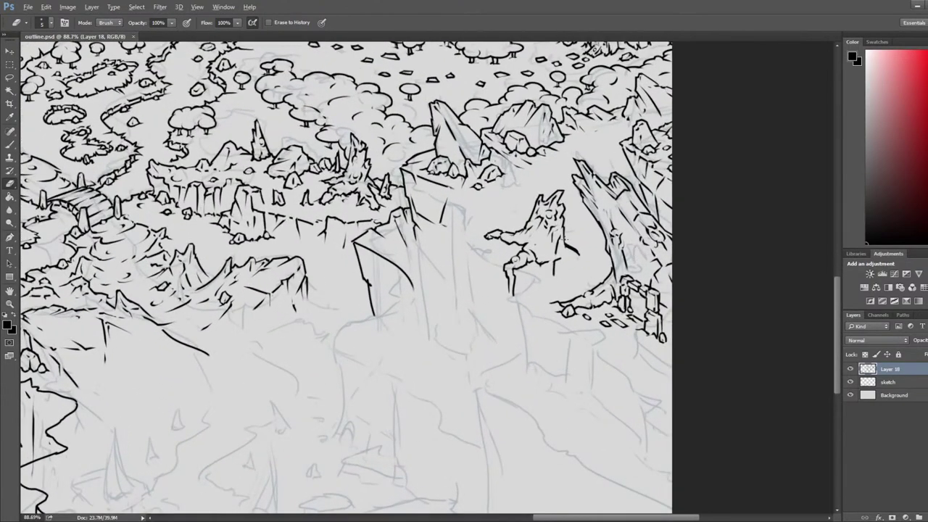
{"action": "key", "text": "alt"}
{"action": "key", "text": "l"}
{"action": "mouse_move", "coordinate": [525, 173]}
{"action": "left_mouse_down"}
{"action": "mouse_move", "coordinate": [478, 215]}
{"action": "mouse_move", "coordinate": [533, 329]}
{"action": "left_mouse_up"}
{"action": "mouse_move", "coordinate": [583, 284]}
{"action": "left_mouse_down"}
{"action": "mouse_move", "coordinate": [593, 246]}
{"action": "mouse_move", "coordinate": [580, 210]}
{"action": "mouse_move", "coordinate": [536, 171]}
{"action": "left_mouse_up"}
{"action": "key", "text": "v"}
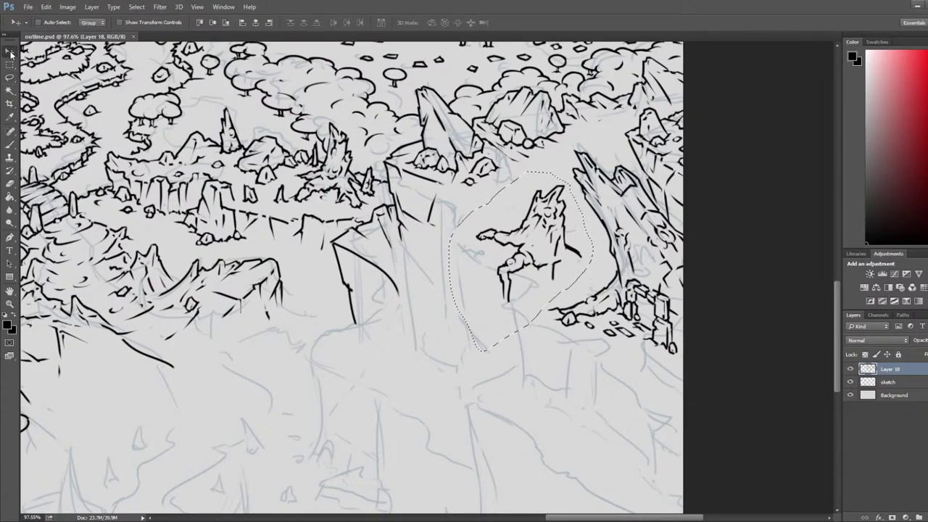
{"action": "left_click_drag", "start_coordinate": [574, 266], "coordinate": [557, 265]}
Step: Skew the selected stump horizontally by about 9 degrees so its top leans toward the large broken tree
{"action": "key", "text": "ctrl+t"}
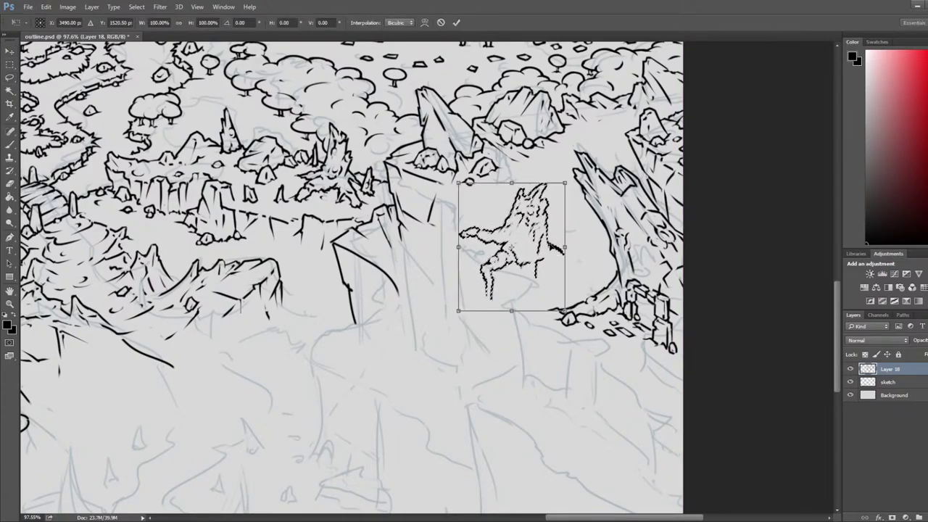
{"action": "left_click_drag", "start_coordinate": [510, 183], "coordinate": [525, 185]}
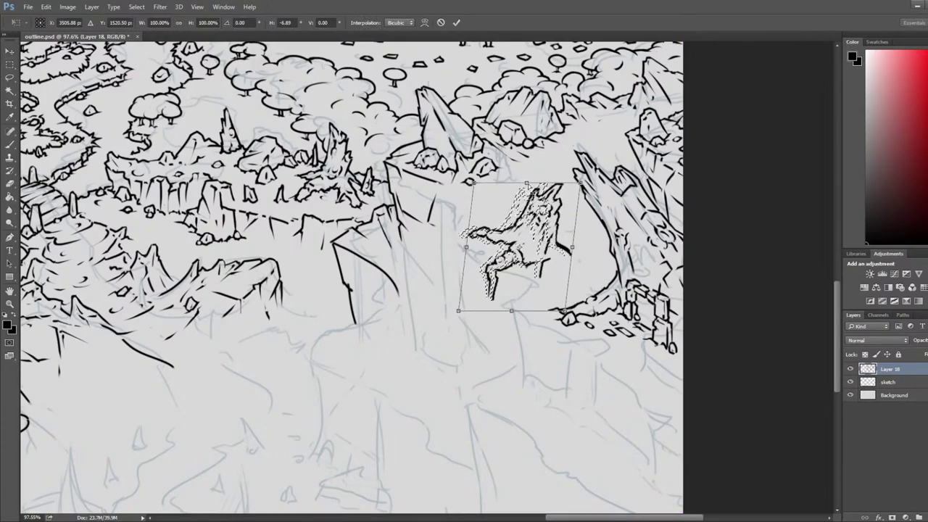
{"action": "left_click_drag", "start_coordinate": [511, 311], "coordinate": [510, 312]}
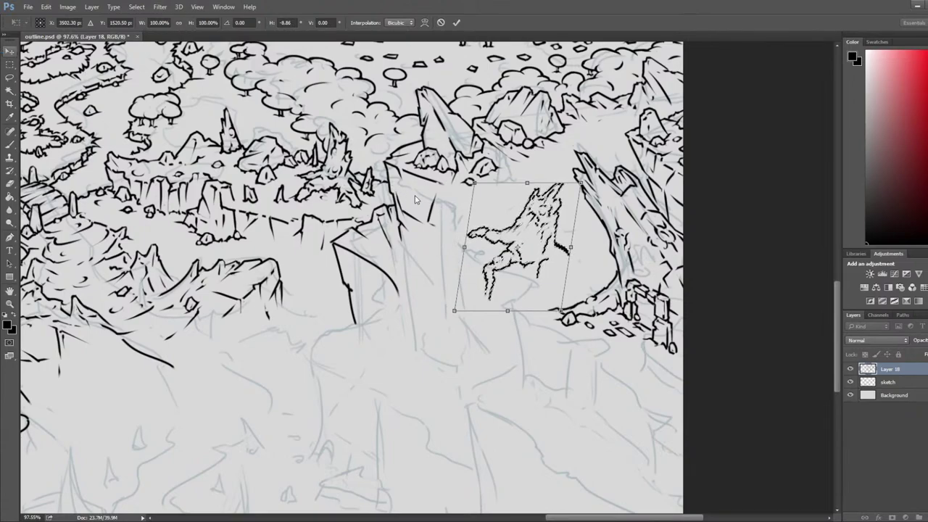
{"action": "key", "text": "Return"}
Step: Shift the skewed stump slightly farther from the large broken tree and deselect it
{"action": "left_click_drag", "start_coordinate": [522, 229], "coordinate": [508, 229]}
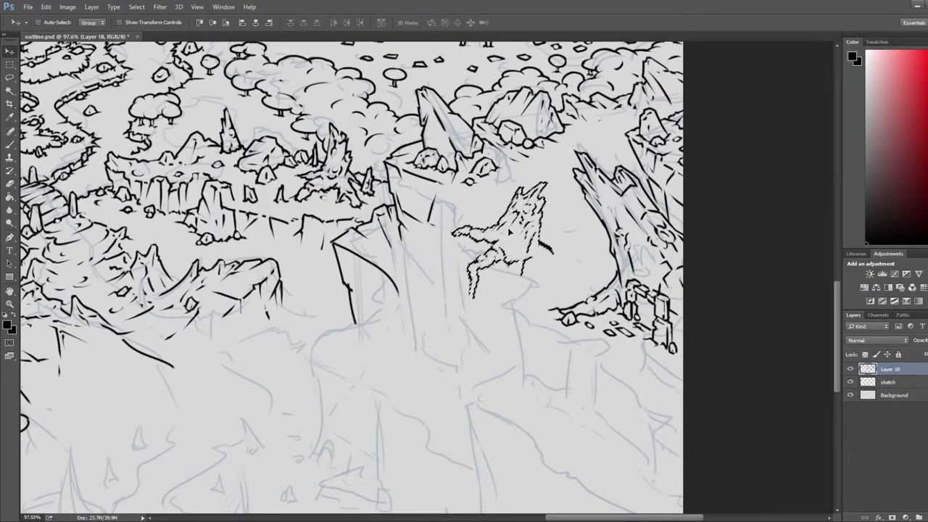
{"action": "key", "text": "l"}
{"action": "key", "text": "ctrl+d"}
{"action": "scroll", "coordinate": [539, 275], "scroll_direction": "down", "scroll_amount": 7}
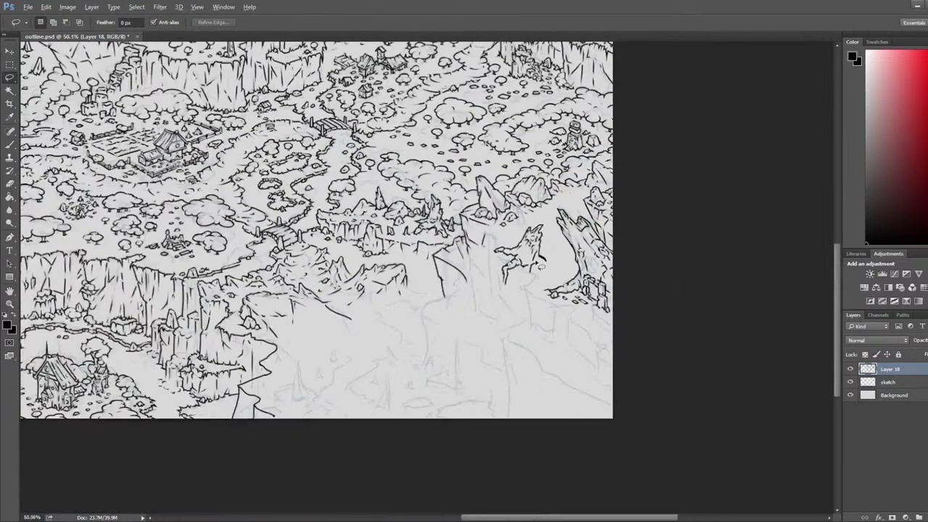
Step: Flip the canvas horizontally and view the small stump close up
{"action": "key", "text": "ctrl+shift+h"}
{"action": "left_click_drag", "start_coordinate": [413, 270], "coordinate": [713, 257]}
{"action": "left_click_drag", "start_coordinate": [134, 277], "coordinate": [412, 271]}
{"action": "scroll", "coordinate": [381, 269], "scroll_direction": "up", "scroll_amount": 5}
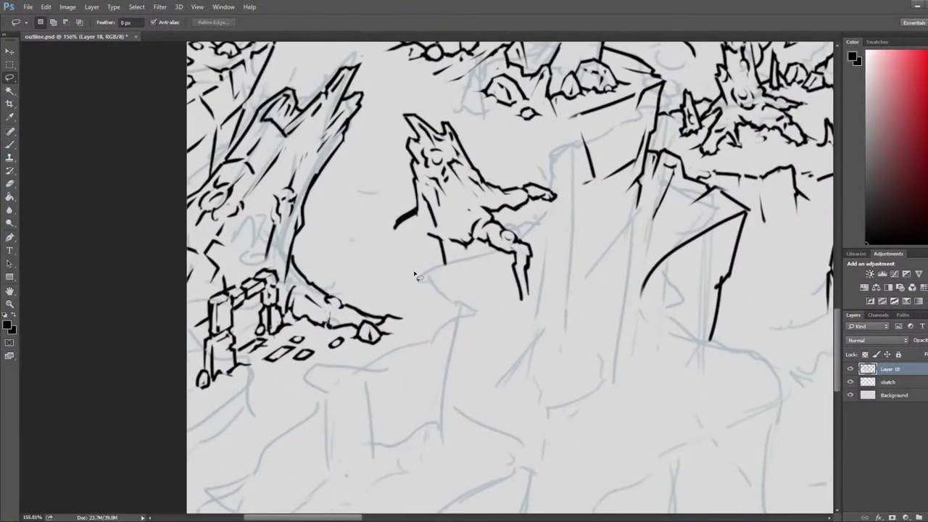
Step: Try to ink a long tapering root from the small stump's base toward the stone gate
{"action": "key", "text": "e"}
{"action": "mouse_move", "coordinate": [405, 212]}
{"action": "left_mouse_down"}
{"action": "mouse_move", "coordinate": [428, 238]}
{"action": "mouse_move", "coordinate": [402, 221]}
{"action": "mouse_move", "coordinate": [364, 239]}
{"action": "mouse_move", "coordinate": [403, 220]}
{"action": "mouse_move", "coordinate": [395, 239]}
{"action": "mouse_move", "coordinate": [440, 247]}
{"action": "mouse_move", "coordinate": [390, 241]}
{"action": "mouse_move", "coordinate": [347, 262]}
{"action": "left_mouse_up"}
{"action": "key", "text": "b"}
{"action": "key", "text": "e"}
{"action": "key", "text": "b"}
{"action": "key", "text": "e"}
{"action": "key", "text": "b"}
{"action": "key", "text": "e"}
{"action": "key", "text": "b"}
{"action": "key", "text": "ctrl+z"}
{"action": "key", "text": "ctrl+z"}
{"action": "key", "text": "ctrl+z"}
{"action": "key", "text": "e"}
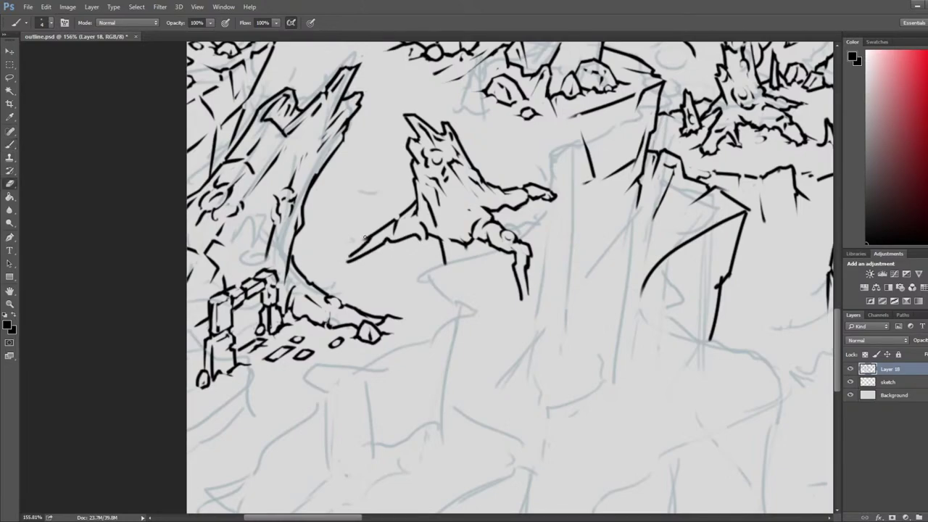
{"action": "key", "text": "ctrl+alt+z"}
{"action": "key", "text": "ctrl+alt+z"}
{"action": "key", "text": "ctrl+alt+z"}
Step: Ink a short gnarled root curling out from the small stump toward the large broken tree
{"action": "key", "text": "b"}
{"action": "key", "text": "e"}
{"action": "mouse_move", "coordinate": [393, 241]}
{"action": "left_mouse_down"}
{"action": "mouse_move", "coordinate": [357, 240]}
{"action": "mouse_move", "coordinate": [385, 228]}
{"action": "left_mouse_up"}
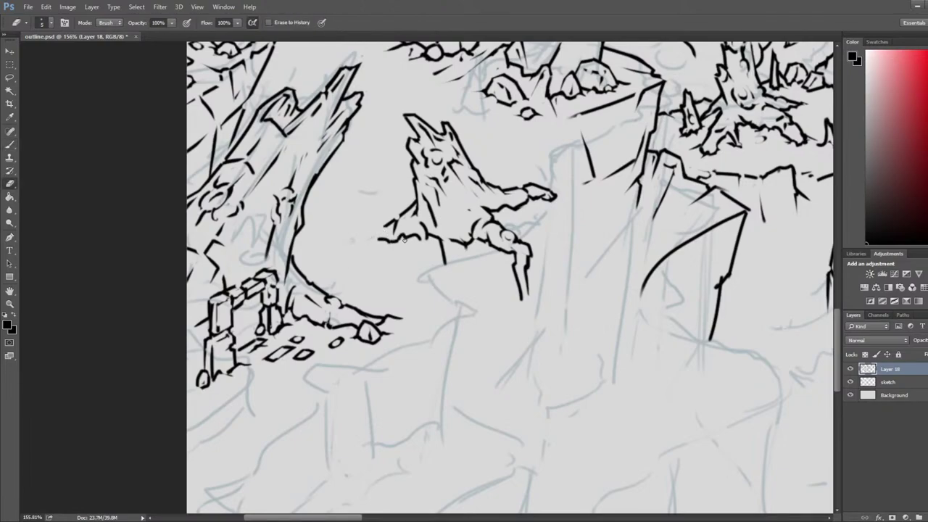
{"action": "key", "text": "b"}
{"action": "mouse_move", "coordinate": [384, 238]}
{"action": "left_mouse_down"}
{"action": "mouse_move", "coordinate": [371, 226]}
{"action": "mouse_move", "coordinate": [391, 222]}
{"action": "mouse_move", "coordinate": [357, 218]}
{"action": "left_mouse_up"}
{"action": "key", "text": "e"}
{"action": "key", "text": "b"}
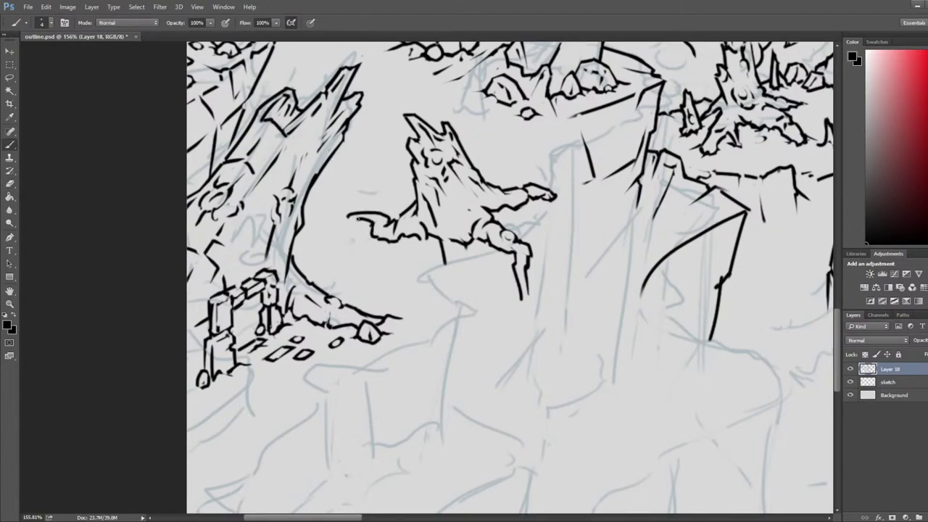
Step: Refine the new root's pointed tip, knobbly top edge and underside with alternating ink strokes and erasing
{"action": "key", "text": "e"}
{"action": "key", "text": "b"}
{"action": "key", "text": "e"}
{"action": "key", "text": "b"}
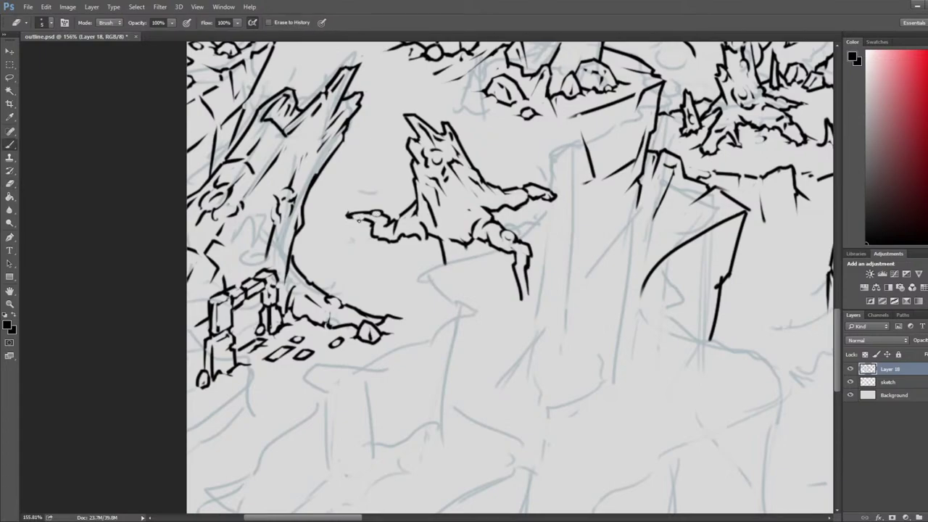
{"action": "key", "text": "e"}
{"action": "key", "text": "b"}
{"action": "key", "text": "e"}
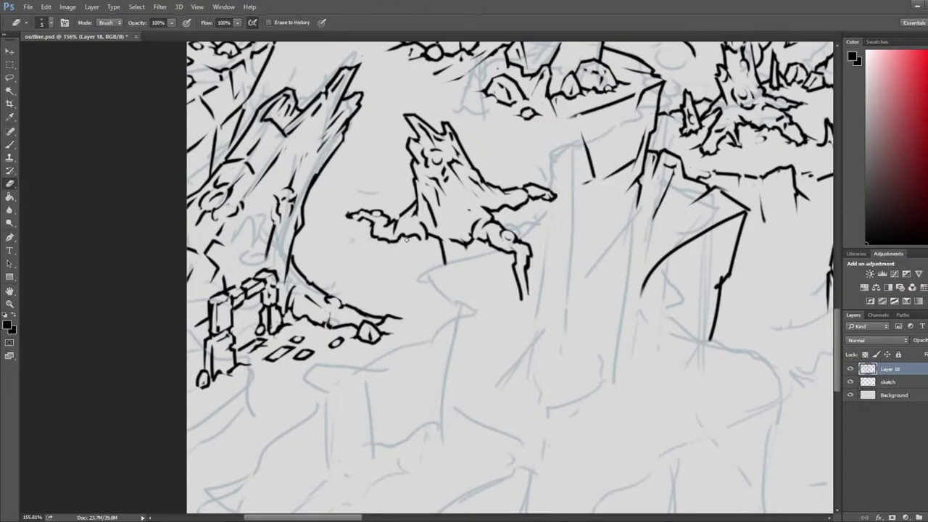
{"action": "left_click_drag", "start_coordinate": [397, 243], "coordinate": [384, 239]}
Step: Flip the canvas horizontally to check the stump's new root in mirror view
{"action": "scroll", "coordinate": [382, 241], "scroll_direction": "down", "scroll_amount": 6}
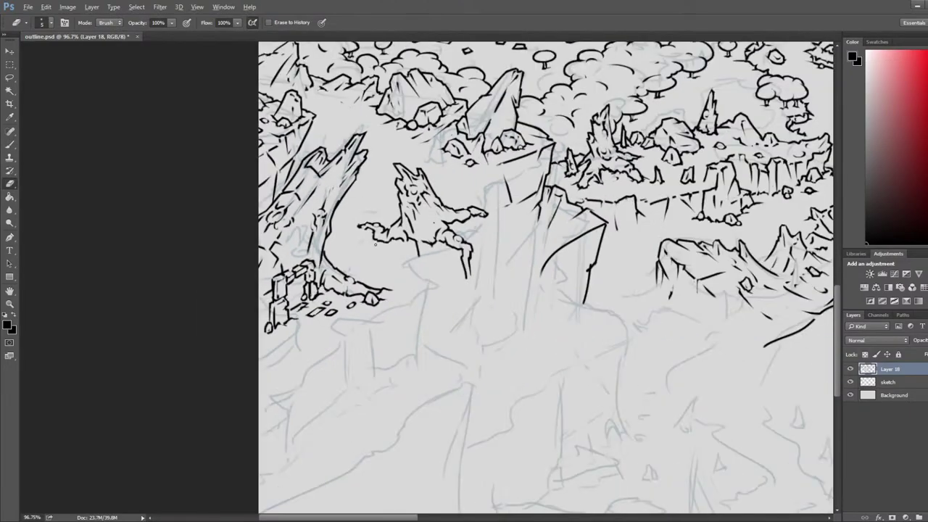
{"action": "key", "text": "ctrl+shift+h"}
{"action": "left_click_drag", "start_coordinate": [812, 317], "coordinate": [452, 234]}
{"action": "scroll", "coordinate": [452, 234], "scroll_direction": "up", "scroll_amount": 6}
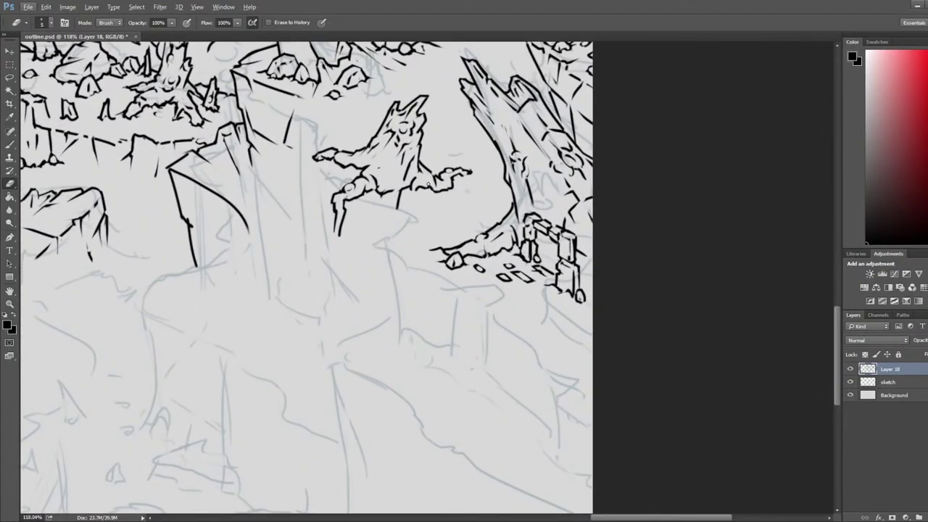
Step: Redraw the underside of the stump's new root as a cleaner continuous line, erasing the old uneven edge
{"action": "key", "text": "b"}
{"action": "key", "text": "e"}
{"action": "mouse_move", "coordinate": [444, 201]}
{"action": "left_mouse_down"}
{"action": "mouse_move", "coordinate": [439, 187]}
{"action": "mouse_move", "coordinate": [449, 208]}
{"action": "left_mouse_up"}
{"action": "key", "text": "b"}
{"action": "key", "text": "e"}
{"action": "key", "text": "b"}
{"action": "key", "text": "e"}
{"action": "key", "text": "b"}
{"action": "key", "text": "e"}
{"action": "key", "text": "b"}
{"action": "key", "text": "e"}
{"action": "key", "text": "b"}
{"action": "key", "text": "e"}
{"action": "left_click_drag", "start_coordinate": [449, 208], "coordinate": [453, 203]}
{"action": "key", "text": "b"}
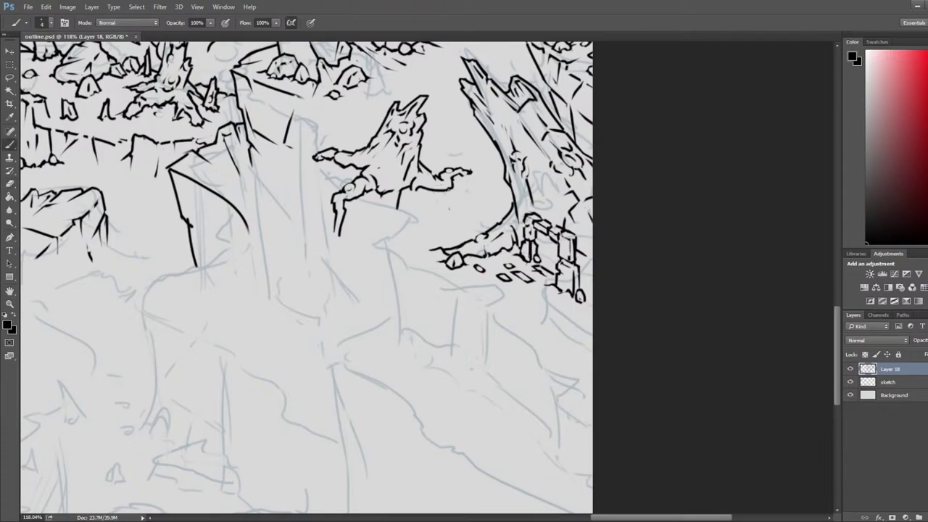
{"action": "key", "text": "e"}
{"action": "key", "text": "b"}
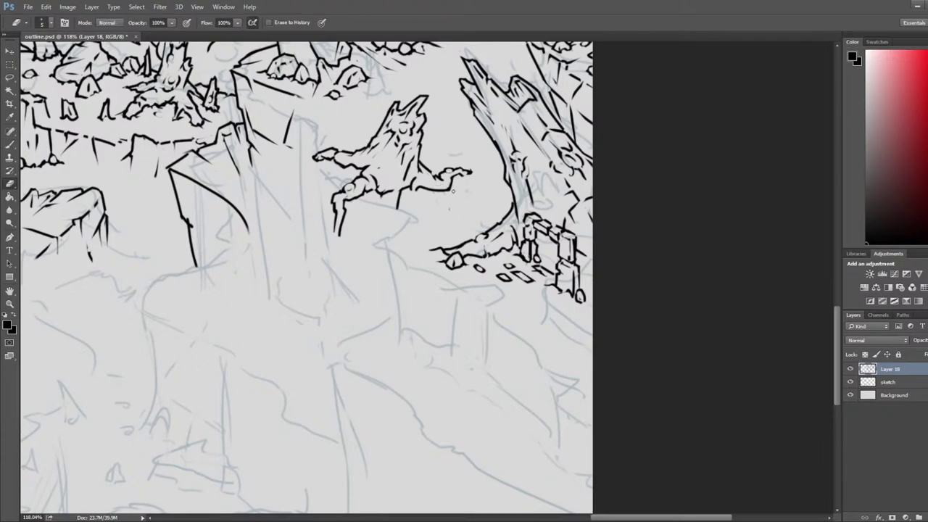
Step: Ink a small angular rock beneath the stump's new root and trim the overlapping lines
{"action": "key", "text": "b"}
{"action": "key", "text": "e"}
{"action": "key", "text": "b"}
{"action": "key", "text": "e"}
{"action": "key", "text": "e"}
{"action": "key", "text": "b"}
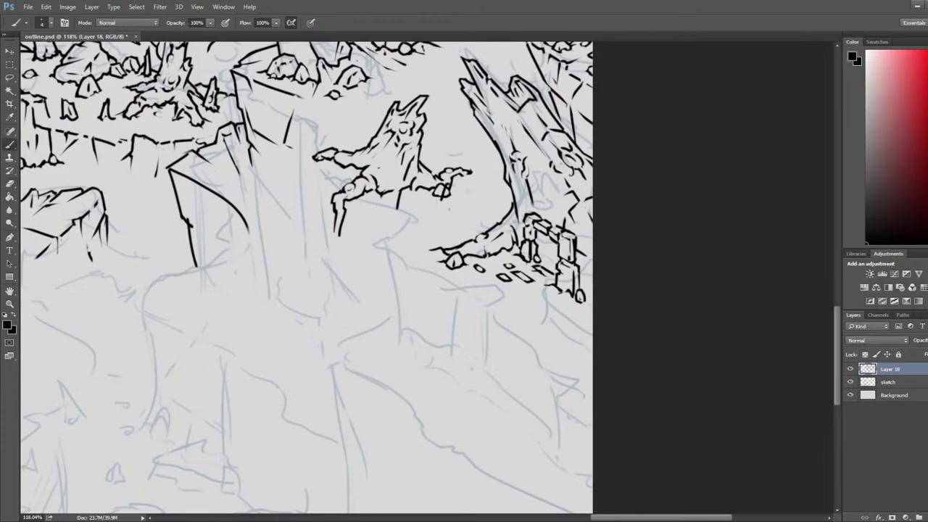
{"action": "key", "text": "e"}
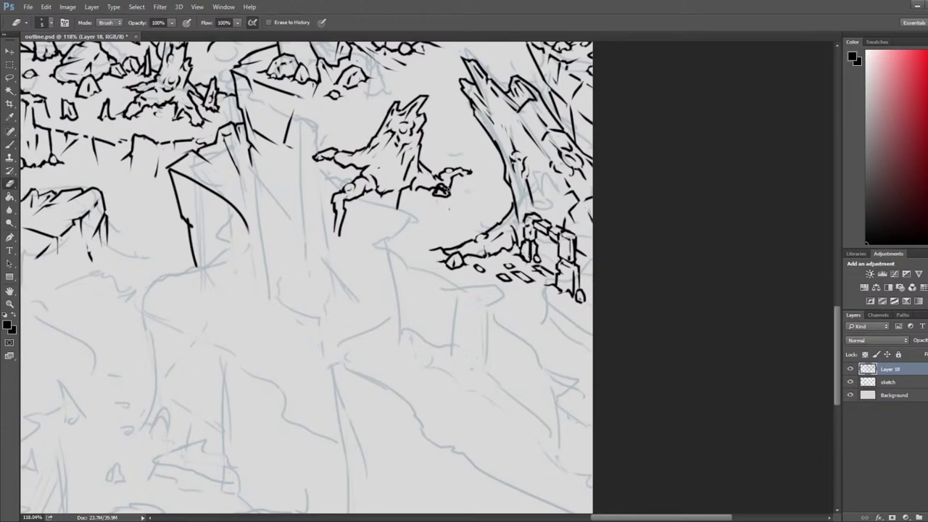
{"action": "key", "text": "b"}
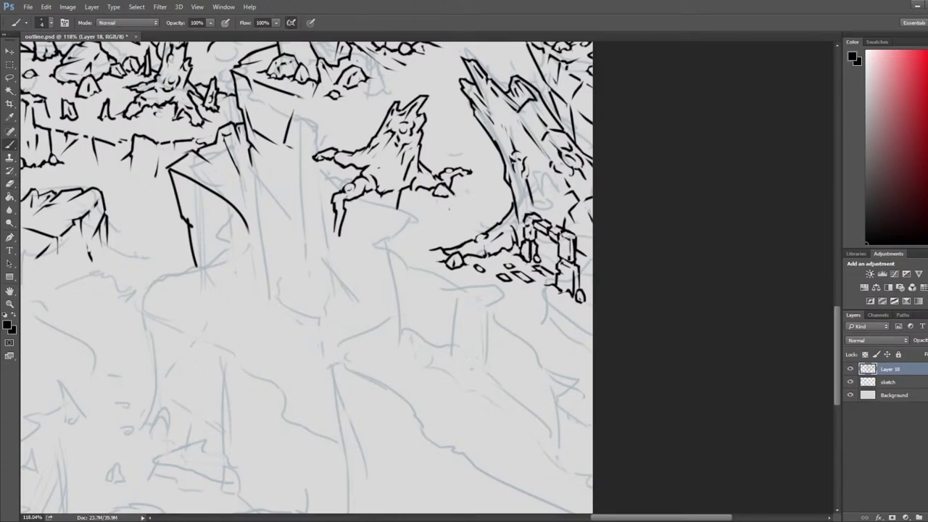
{"action": "key", "text": "e"}
{"action": "key", "text": "b"}
{"action": "key", "text": "e"}
{"action": "key", "text": "b"}
{"action": "left_click_drag", "start_coordinate": [443, 195], "coordinate": [446, 197]}
{"action": "key", "text": "e"}
{"action": "key", "text": "b"}
{"action": "key", "text": "e"}
{"action": "key", "text": "b"}
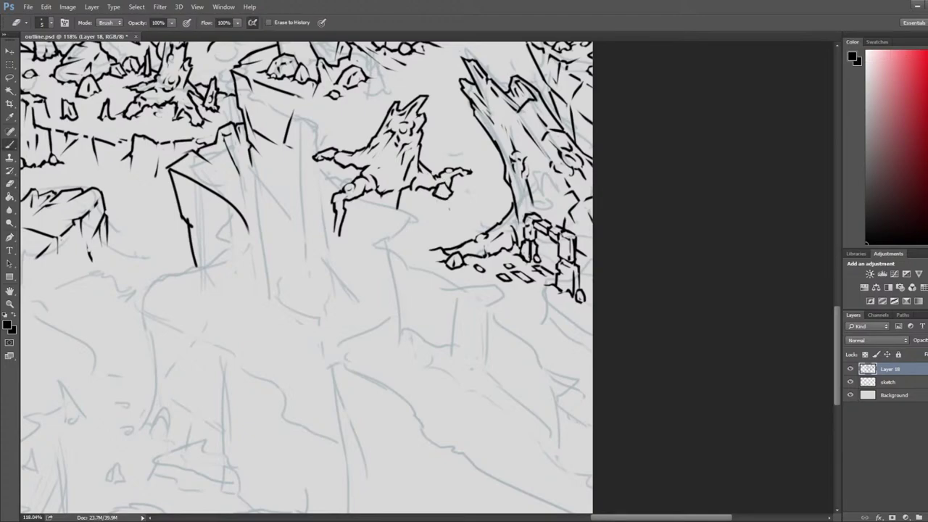
Step: Add a second smaller stone shape beside the rock under the stump's root
{"action": "key", "text": "e"}
{"action": "key", "text": "b"}
{"action": "key", "text": "e"}
{"action": "key", "text": "b"}
{"action": "key", "text": "e"}
{"action": "key", "text": "b"}
{"action": "key", "text": "e"}
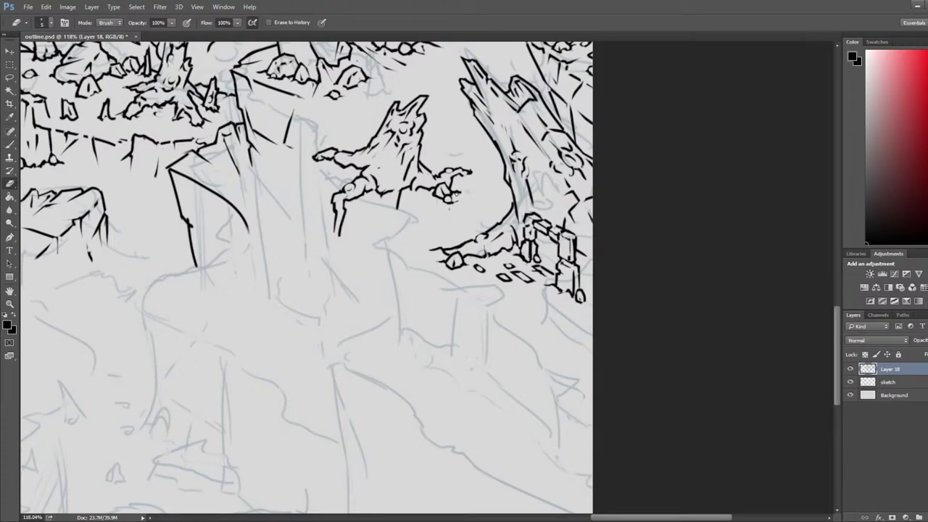
Step: Save the outline document and flip the canvas horizontally
{"action": "scroll", "coordinate": [288, 211], "scroll_direction": "down", "scroll_amount": 10}
{"action": "key", "text": "ctrl+f"}
{"action": "left_click_drag", "start_coordinate": [289, 216], "coordinate": [426, 210]}
{"action": "scroll", "coordinate": [307, 211], "scroll_direction": "up", "scroll_amount": 5}
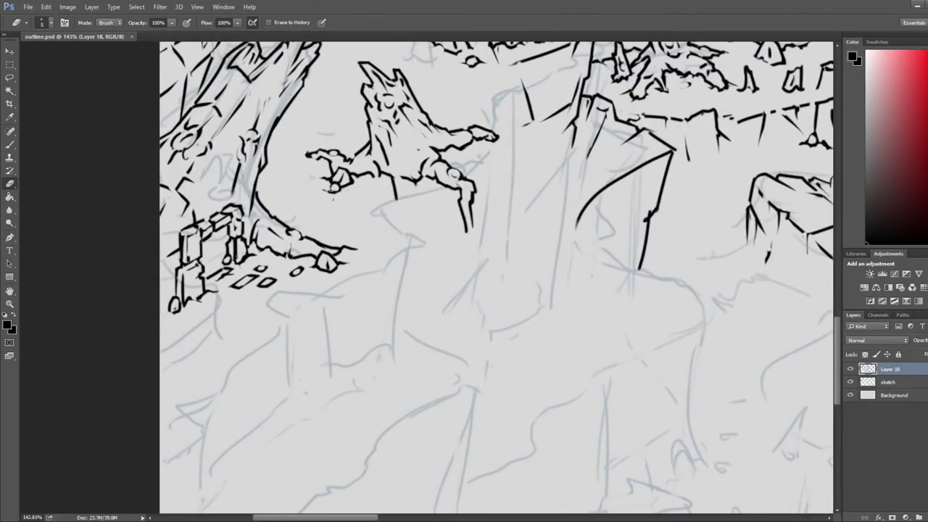
Step: Erase the stray lower edge of the root's rocks and rework the root's underside toward the stump's trunk
{"action": "left_click_drag", "start_coordinate": [338, 189], "coordinate": [350, 189]}
{"action": "key", "text": "b"}
{"action": "key", "text": "e"}
{"action": "key", "text": "b"}
{"action": "left_click_drag", "start_coordinate": [355, 176], "coordinate": [379, 172]}
{"action": "key", "text": "e"}
{"action": "key", "text": "b"}
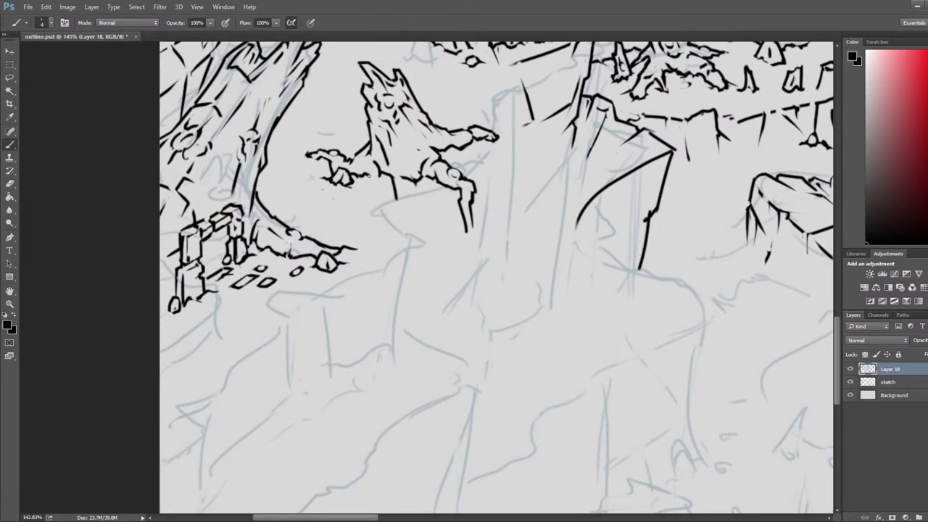
{"action": "key", "text": "e"}
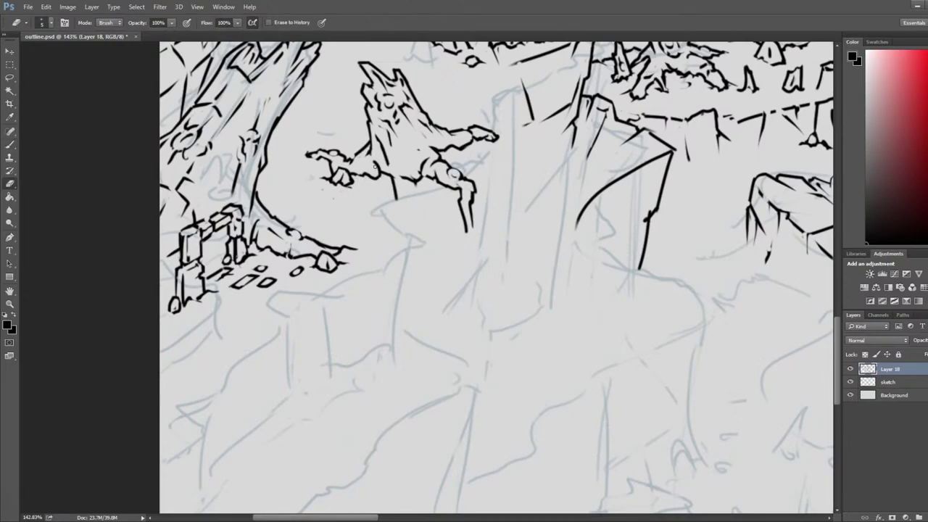
Step: Ink a small rounded rock at the small stump's base and erase the old vertical line below it
{"action": "key", "text": "b"}
{"action": "mouse_move", "coordinate": [365, 174]}
{"action": "left_mouse_down"}
{"action": "mouse_move", "coordinate": [380, 171]}
{"action": "mouse_move", "coordinate": [367, 176]}
{"action": "left_mouse_up"}
{"action": "key", "text": "e"}
{"action": "key", "text": "b"}
{"action": "key", "text": "e"}
{"action": "key", "text": "b"}
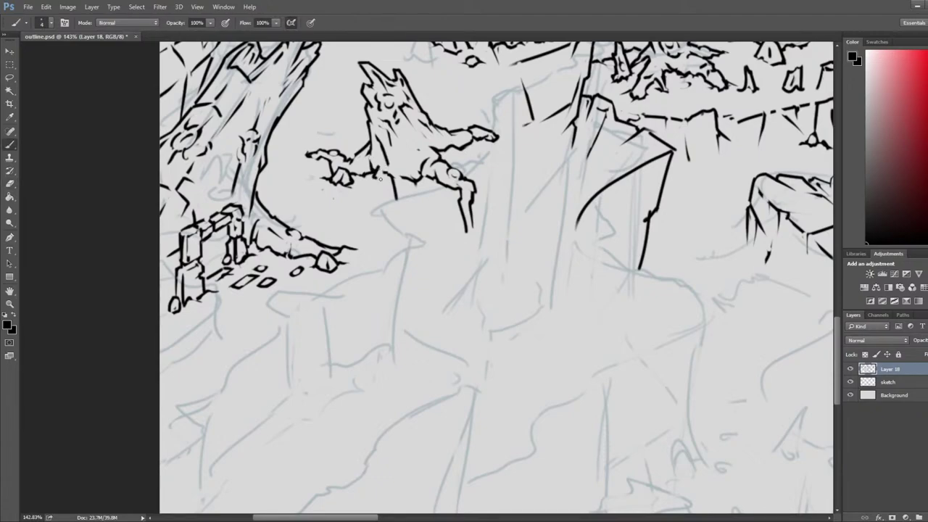
{"action": "key", "text": "e"}
{"action": "key", "text": "b"}
{"action": "key", "text": "e"}
{"action": "key", "text": "b"}
{"action": "key", "text": "e"}
{"action": "key", "text": "b"}
{"action": "key", "text": "e"}
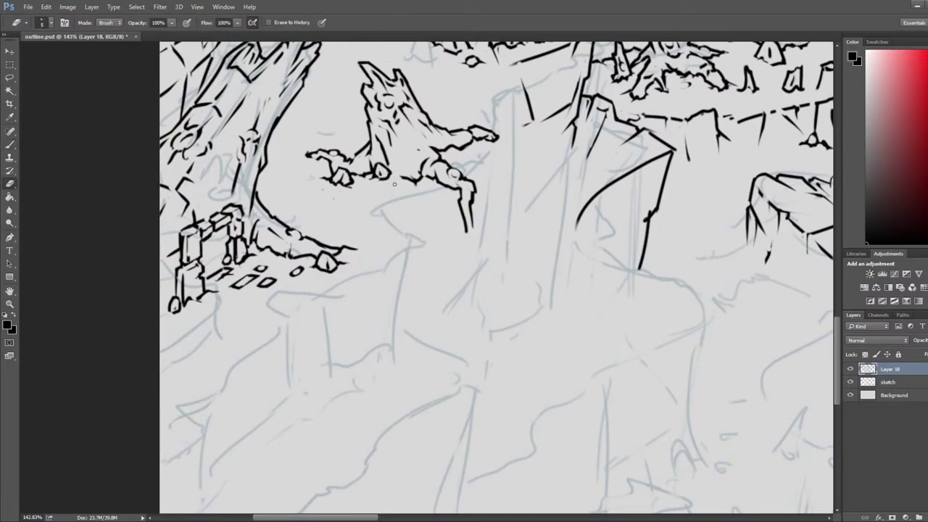
Step: Ink the jagged ground line along the stump's base between the small rock and the front root
{"action": "key", "text": "b"}
{"action": "key", "text": "e"}
{"action": "key", "text": "b"}
{"action": "mouse_move", "coordinate": [394, 182]}
{"action": "left_mouse_down"}
{"action": "mouse_move", "coordinate": [410, 182]}
{"action": "mouse_move", "coordinate": [407, 176]}
{"action": "left_mouse_up"}
{"action": "key", "text": "e"}
{"action": "key", "text": "b"}
{"action": "key", "text": "e"}
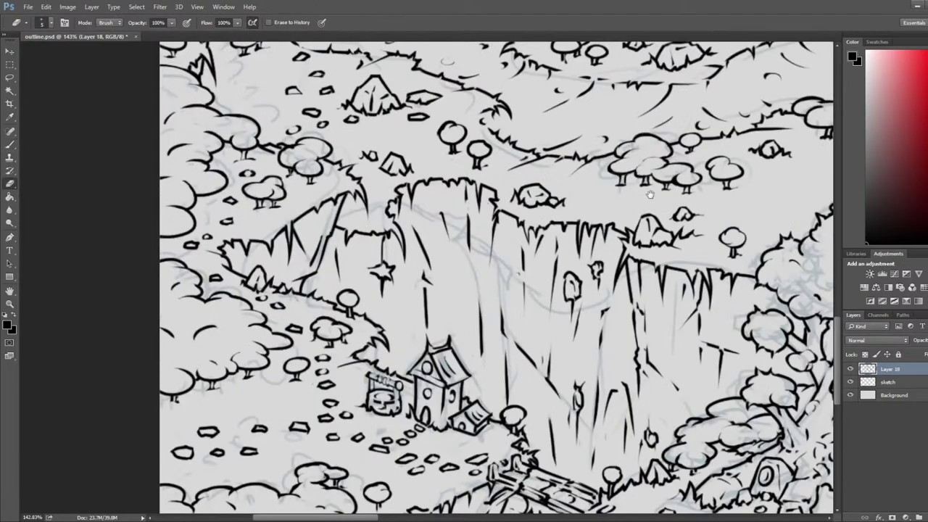
Step: In the flipped view, ink a pointed gap with a crack line beneath the small stump's base
{"action": "left_click_drag", "start_coordinate": [650, 194], "coordinate": [175, 176]}
{"action": "left_click_drag", "start_coordinate": [724, 185], "coordinate": [181, 182]}
{"action": "left_click_drag", "start_coordinate": [804, 138], "coordinate": [352, 176]}
{"action": "left_click_drag", "start_coordinate": [714, 149], "coordinate": [387, 184]}
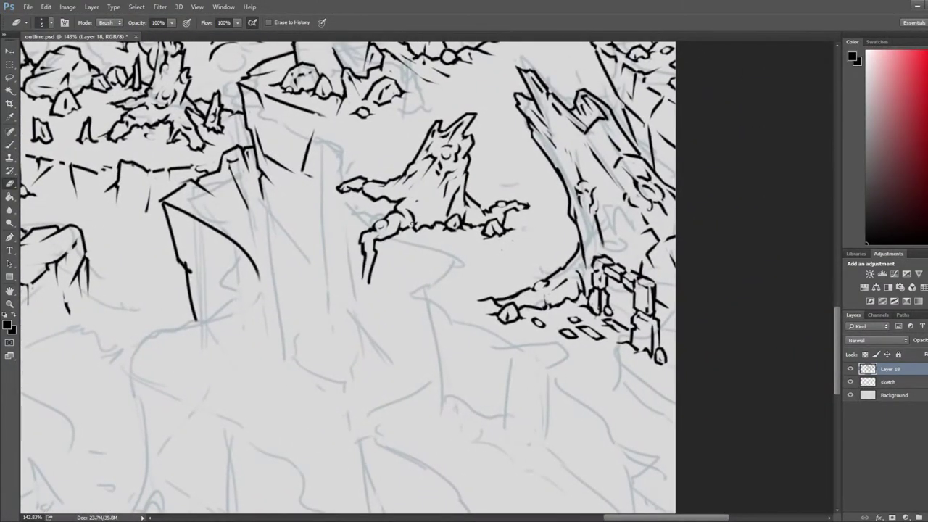
{"action": "key", "text": "b"}
{"action": "key", "text": "ctrl+z"}
{"action": "key", "text": "e"}
{"action": "mouse_move", "coordinate": [406, 227]}
{"action": "left_mouse_down"}
{"action": "mouse_move", "coordinate": [415, 214]}
{"action": "mouse_move", "coordinate": [416, 231]}
{"action": "mouse_move", "coordinate": [429, 208]}
{"action": "mouse_move", "coordinate": [420, 242]}
{"action": "left_mouse_up"}
{"action": "key", "text": "b"}
{"action": "key", "text": "e"}
{"action": "key", "text": "b"}
{"action": "key", "text": "e"}
{"action": "key", "text": "b"}
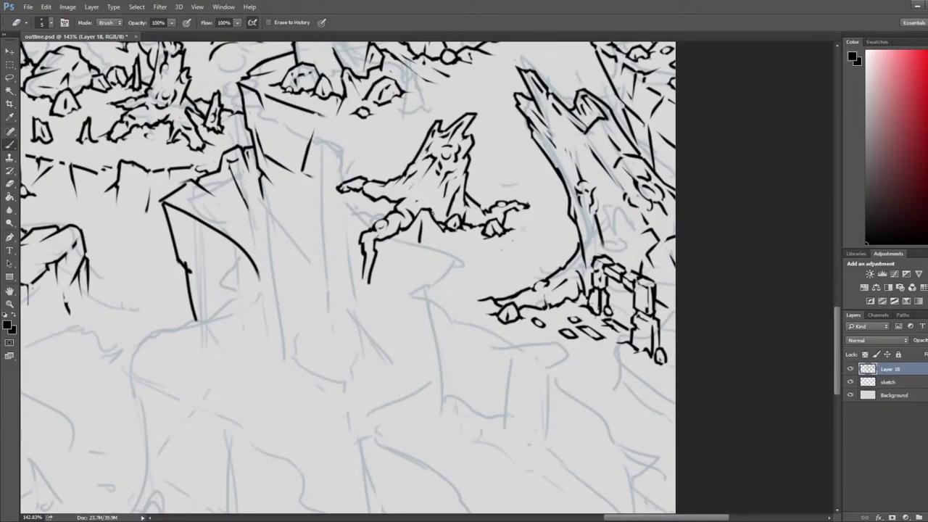
Step: Connect the pointed gap to the neighbouring rock and tidy the bark lines above it on the stump
{"action": "key", "text": "e"}
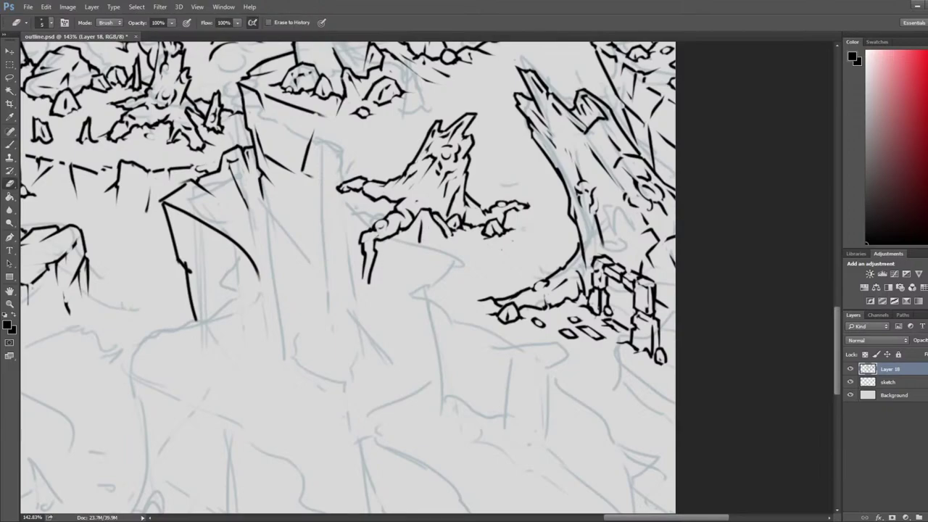
{"action": "key", "text": "b"}
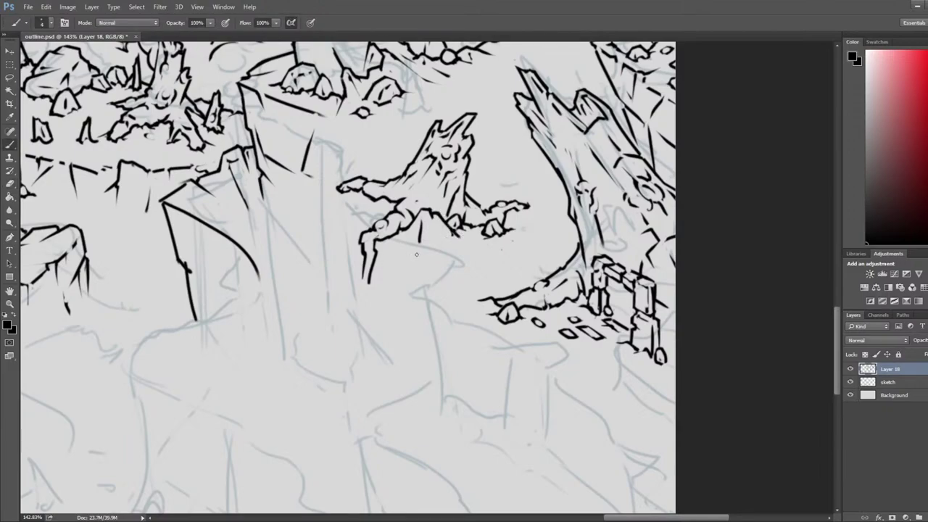
{"action": "key", "text": "e"}
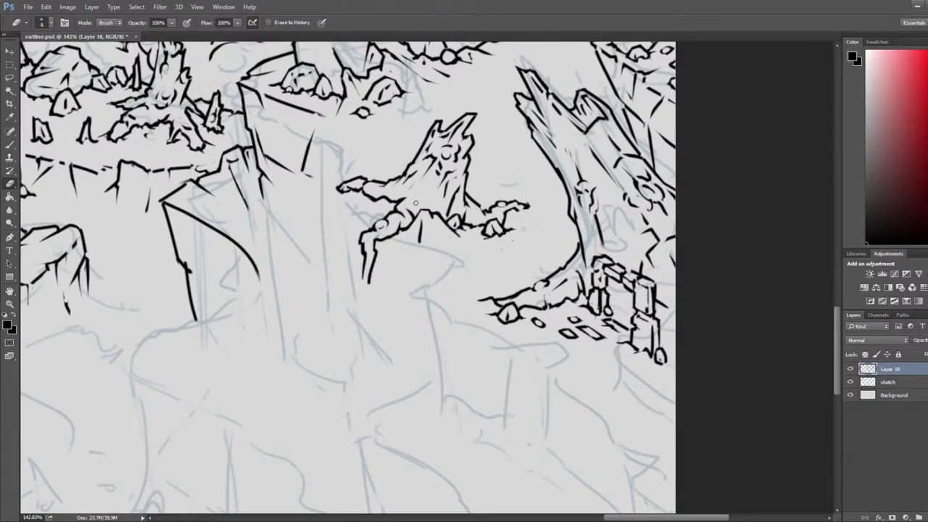
{"action": "key", "text": "b"}
{"action": "key", "text": "e"}
{"action": "key", "text": "b"}
{"action": "key", "text": "e"}
{"action": "key", "text": "b"}
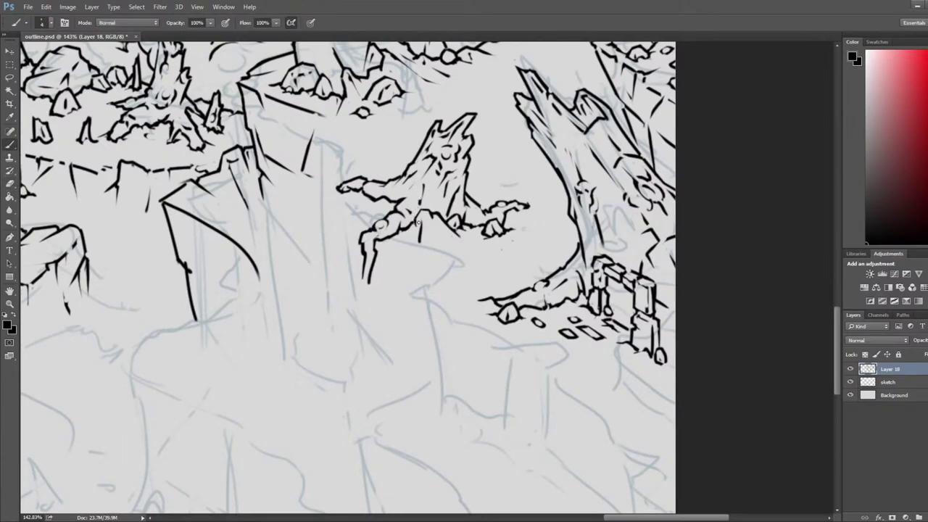
Step: Ink the jutting cliff edge below the small stump, following the sketch line
{"action": "left_click_drag", "start_coordinate": [381, 243], "coordinate": [451, 255]}
{"action": "key", "text": "ctrl+z"}
{"action": "mouse_move", "coordinate": [387, 245]}
{"action": "left_mouse_down"}
{"action": "mouse_move", "coordinate": [453, 249]}
{"action": "mouse_move", "coordinate": [416, 247]}
{"action": "mouse_move", "coordinate": [450, 267]}
{"action": "mouse_move", "coordinate": [411, 294]}
{"action": "left_mouse_up"}
{"action": "key", "text": "e"}
{"action": "key", "text": "b"}
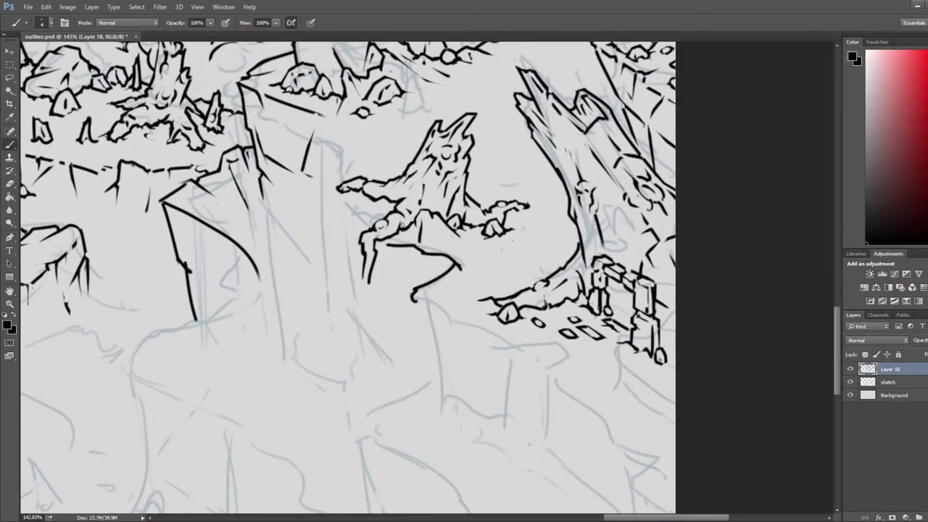
Step: Flip the canvas horizontally to check the stump and cliff edge
{"action": "scroll", "coordinate": [365, 203], "scroll_direction": "down", "scroll_amount": 8}
{"action": "key", "text": "ctrl+shift+h"}
{"action": "left_click_drag", "start_coordinate": [234, 222], "coordinate": [724, 210]}
{"action": "left_click_drag", "start_coordinate": [58, 202], "coordinate": [406, 205]}
{"action": "scroll", "coordinate": [263, 235], "scroll_direction": "up", "scroll_amount": 7}
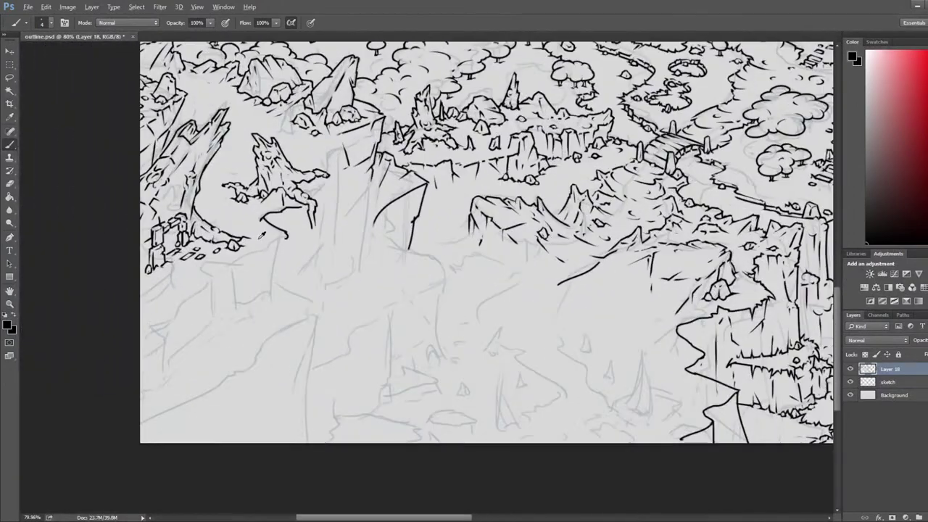
Step: Trim the tip of the large stump's long root and ink a small stepping stone just beyond it
{"action": "left_click_drag", "start_coordinate": [230, 245], "coordinate": [386, 218]}
{"action": "scroll", "coordinate": [394, 227], "scroll_direction": "up", "scroll_amount": 1}
{"action": "key", "text": "e"}
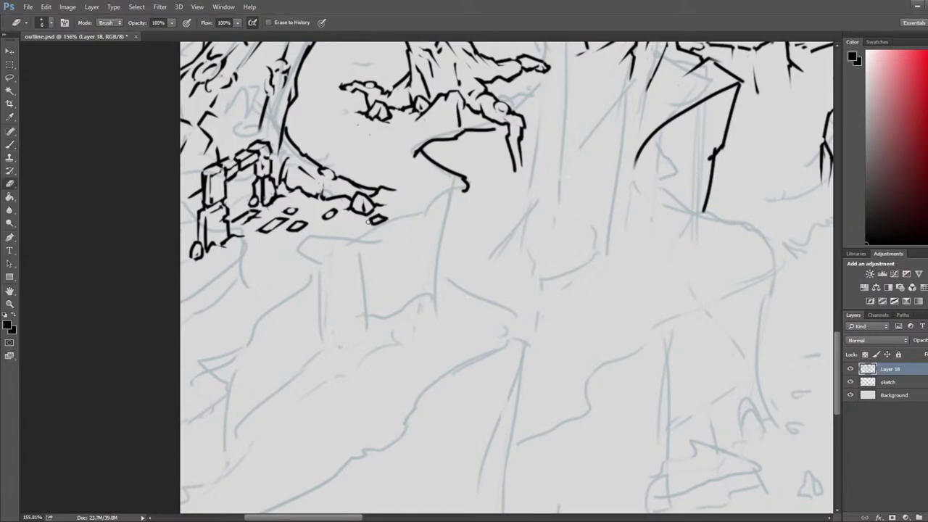
{"action": "key", "text": "b"}
{"action": "key", "text": "e"}
{"action": "key", "text": "b"}
{"action": "key", "text": "e"}
{"action": "mouse_move", "coordinate": [398, 188]}
{"action": "left_mouse_down"}
{"action": "mouse_move", "coordinate": [400, 200]}
{"action": "mouse_move", "coordinate": [405, 195]}
{"action": "left_mouse_up"}
{"action": "key", "text": "b"}
{"action": "key", "text": "e"}
{"action": "key", "text": "b"}
{"action": "key", "text": "e"}
{"action": "key", "text": "b"}
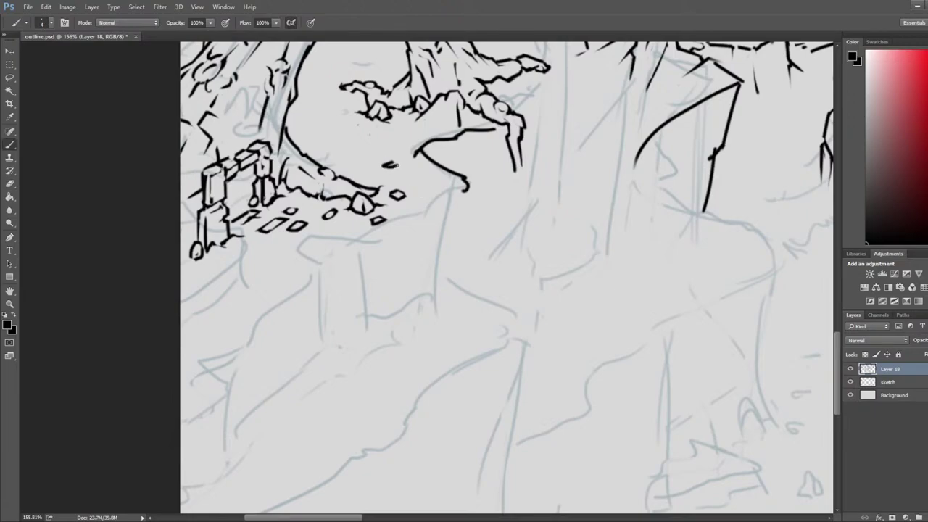
Step: Ink a flat stepping stone next to the jutting cliff edge and clean up its corners
{"action": "left_click_drag", "start_coordinate": [384, 172], "coordinate": [400, 165]}
{"action": "key", "text": "e"}
{"action": "mouse_move", "coordinate": [394, 169]}
{"action": "left_mouse_down"}
{"action": "mouse_move", "coordinate": [405, 164]}
{"action": "mouse_move", "coordinate": [395, 176]}
{"action": "mouse_move", "coordinate": [402, 164]}
{"action": "mouse_move", "coordinate": [384, 170]}
{"action": "left_mouse_up"}
{"action": "key", "text": "b"}
{"action": "key", "text": "e"}
{"action": "key", "text": "b"}
{"action": "key", "text": "e"}
{"action": "left_click_drag", "start_coordinate": [397, 163], "coordinate": [407, 160]}
Step: Ink two more stepping stones leading up towards the small stump's side root
{"action": "key", "text": "b"}
{"action": "mouse_move", "coordinate": [351, 163]}
{"action": "left_mouse_down"}
{"action": "mouse_move", "coordinate": [369, 152]}
{"action": "mouse_move", "coordinate": [372, 167]}
{"action": "mouse_move", "coordinate": [373, 151]}
{"action": "mouse_move", "coordinate": [349, 137]}
{"action": "mouse_move", "coordinate": [362, 139]}
{"action": "left_mouse_up"}
{"action": "key", "text": "e"}
{"action": "key", "text": "b"}
{"action": "key", "text": "e"}
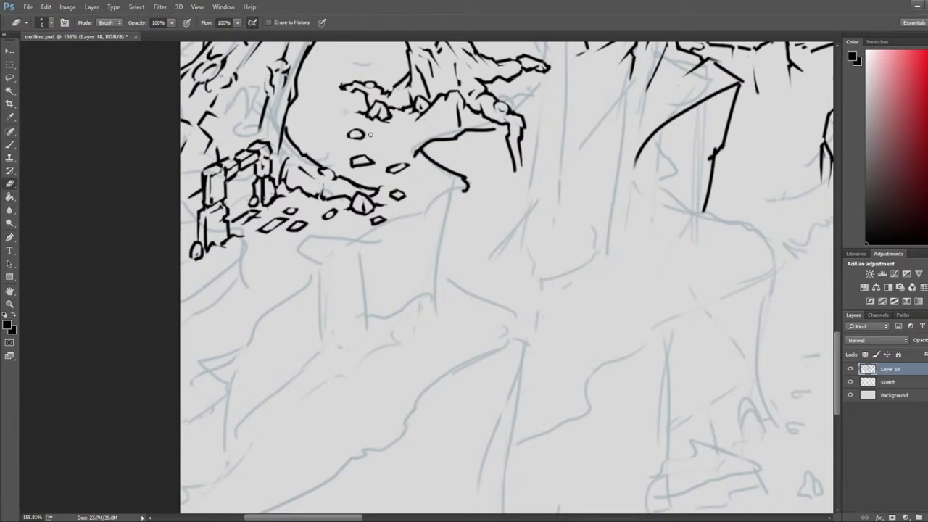
{"action": "key", "text": "b"}
{"action": "key", "text": "e"}
Step: Ink two stepping stones between the large stump's trunk and the small stump's side root
{"action": "left_click_drag", "start_coordinate": [310, 137], "coordinate": [508, 161]}
{"action": "key", "text": "b"}
{"action": "key", "text": "e"}
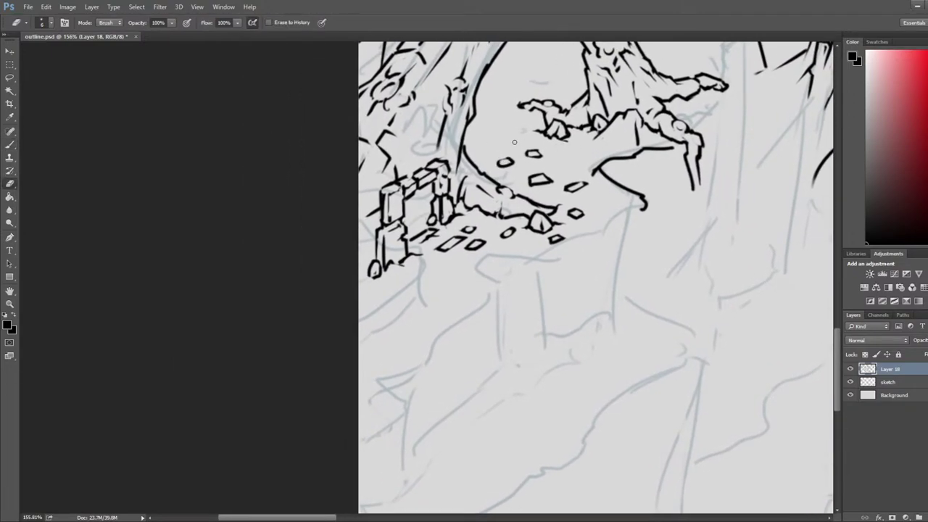
{"action": "key", "text": "b"}
{"action": "mouse_move", "coordinate": [498, 126]}
{"action": "left_mouse_down"}
{"action": "mouse_move", "coordinate": [487, 133]}
{"action": "mouse_move", "coordinate": [513, 128]}
{"action": "mouse_move", "coordinate": [487, 131]}
{"action": "left_mouse_up"}
{"action": "key", "text": "e"}
Step: Ink a small stepping stone higher up beside the large stump's trunk
{"action": "left_click_drag", "start_coordinate": [551, 135], "coordinate": [561, 185]}
{"action": "key", "text": "b"}
{"action": "mouse_move", "coordinate": [511, 131]}
{"action": "left_mouse_down"}
{"action": "mouse_move", "coordinate": [503, 140]}
{"action": "mouse_move", "coordinate": [516, 134]}
{"action": "left_mouse_up"}
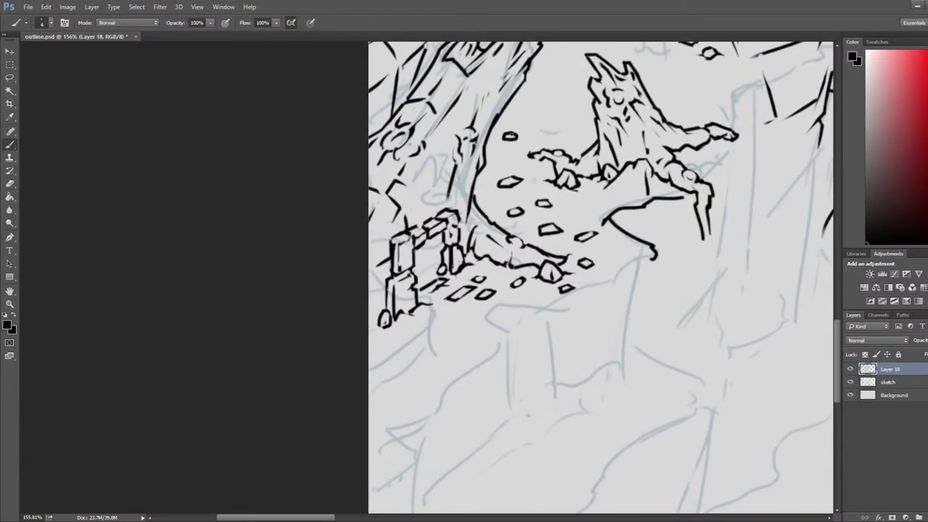
{"action": "key", "text": "e"}
{"action": "scroll", "coordinate": [484, 250], "scroll_direction": "down", "scroll_amount": 9}
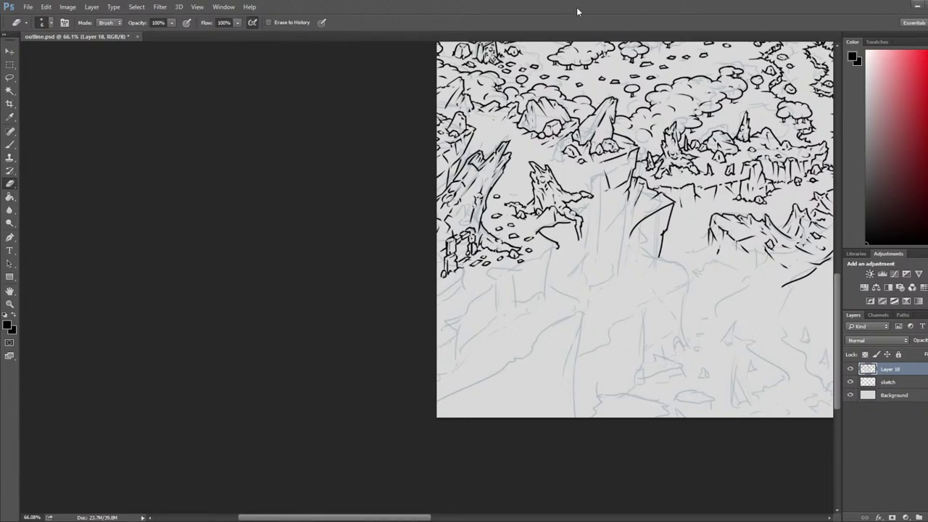
Step: Save the map and flip the canvas horizontally to check the whole drawing
{"action": "key", "text": "ctrl+0"}
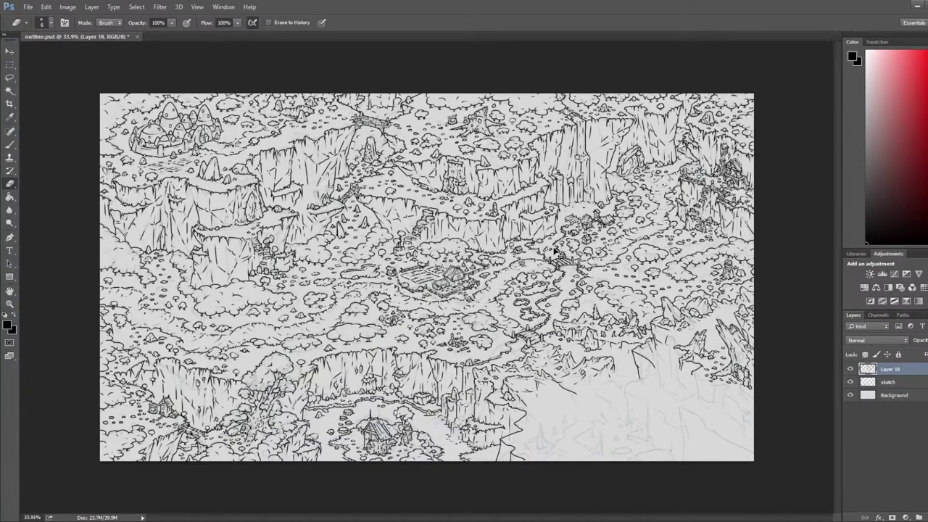
{"action": "key", "text": "ctrl+s"}
{"action": "key", "text": "alt+i"}
{"action": "key", "text": "g"}
{"action": "key", "text": "h"}
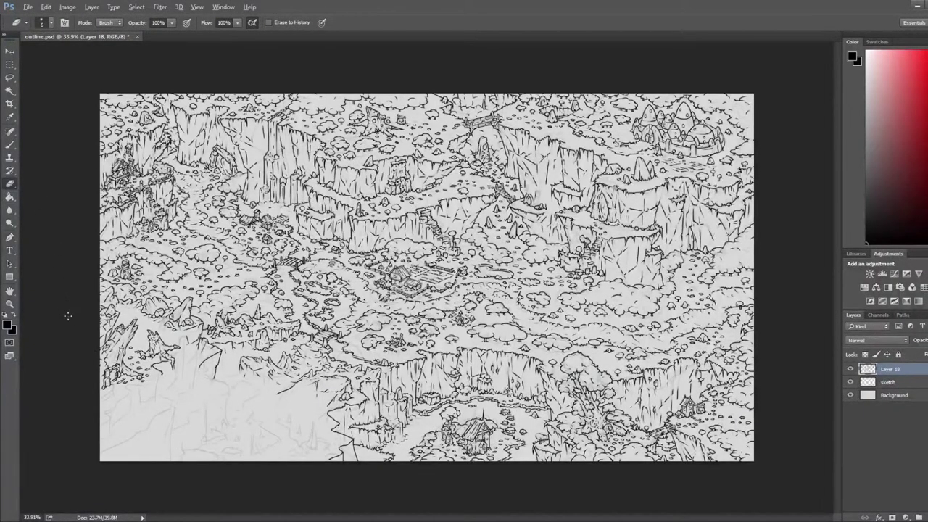
Step: Ink two larger stepping stones in the gap between the large and small stumps
{"action": "scroll", "coordinate": [230, 313], "scroll_direction": "up", "scroll_amount": 5}
{"action": "scroll", "coordinate": [212, 307], "scroll_direction": "up", "scroll_amount": 4}
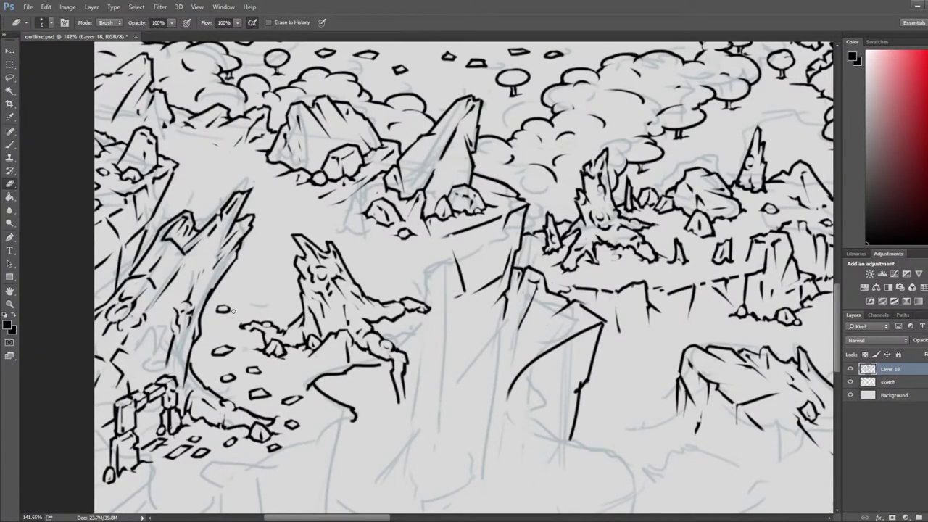
{"action": "scroll", "coordinate": [233, 310], "scroll_direction": "down", "scroll_amount": 3}
{"action": "scroll", "coordinate": [226, 292], "scroll_direction": "up", "scroll_amount": 4}
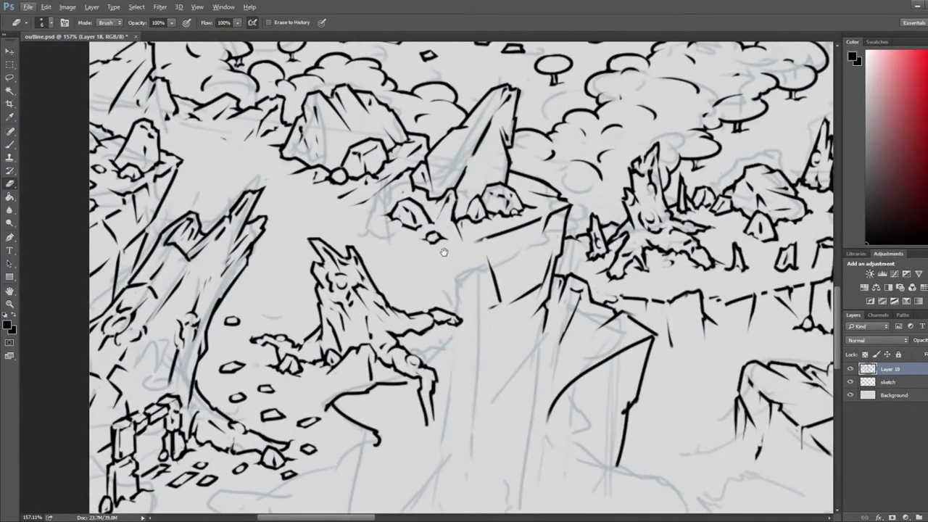
{"action": "left_click_drag", "start_coordinate": [445, 251], "coordinate": [541, 191]}
{"action": "key", "text": "b"}
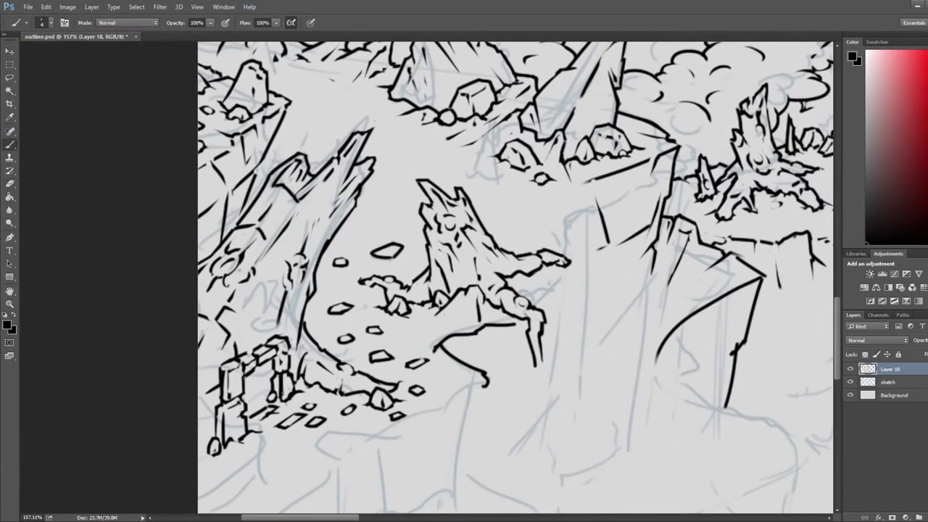
{"action": "key", "text": "e"}
{"action": "key", "text": "b"}
{"action": "mouse_move", "coordinate": [367, 228]}
{"action": "left_mouse_down"}
{"action": "mouse_move", "coordinate": [383, 214]}
{"action": "mouse_move", "coordinate": [395, 221]}
{"action": "left_mouse_up"}
Step: Ink a small stepping stone level with the small stump's broken top
{"action": "key", "text": "e"}
{"action": "key", "text": "b"}
{"action": "key", "text": "e"}
{"action": "key", "text": "b"}
{"action": "key", "text": "e"}
{"action": "key", "text": "b"}
{"action": "left_click_drag", "start_coordinate": [388, 189], "coordinate": [405, 190]}
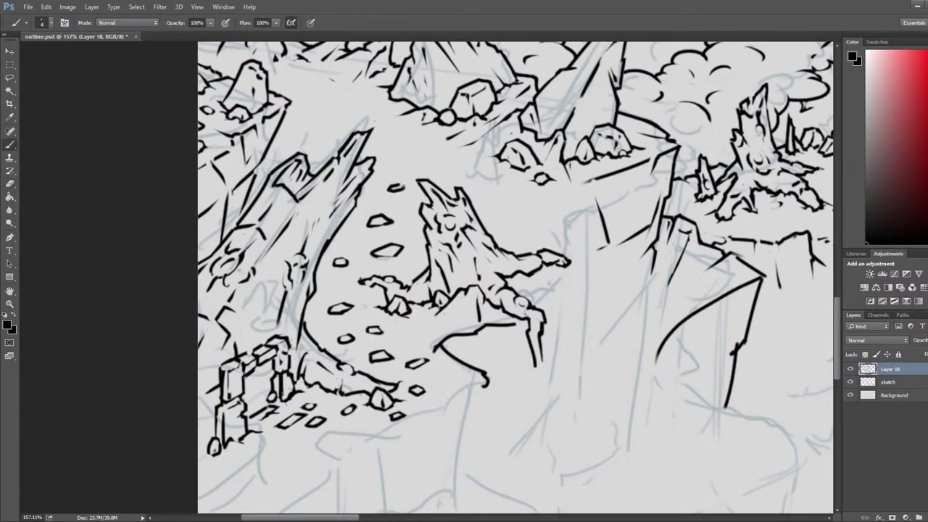
Step: Ink a flat stepping stone further up the path, above the small stump, and tidy the stone beneath it
{"action": "key", "text": "e"}
{"action": "key", "text": "b"}
{"action": "left_click_drag", "start_coordinate": [396, 153], "coordinate": [419, 148]}
{"action": "key", "text": "e"}
{"action": "left_click_drag", "start_coordinate": [391, 190], "coordinate": [397, 186]}
{"action": "key", "text": "b"}
{"action": "key", "text": "e"}
{"action": "key", "text": "b"}
{"action": "key", "text": "e"}
Step: Continue the path with small stepping stones below the boulders behind the stumps
{"action": "mouse_move", "coordinate": [397, 154]}
{"action": "left_mouse_down"}
{"action": "mouse_move", "coordinate": [427, 139]}
{"action": "mouse_move", "coordinate": [463, 163]}
{"action": "mouse_move", "coordinate": [566, 192]}
{"action": "left_mouse_up"}
{"action": "key", "text": "b"}
{"action": "key", "text": "e"}
{"action": "key", "text": "b"}
{"action": "key", "text": "e"}
{"action": "key", "text": "b"}
{"action": "key", "text": "e"}
{"action": "key", "text": "b"}
Step: Ink stepping stones past the large stump's splintered top and add small ground marks below the far rock ridge
{"action": "mouse_move", "coordinate": [426, 175]}
{"action": "left_mouse_down"}
{"action": "mouse_move", "coordinate": [443, 172]}
{"action": "mouse_move", "coordinate": [436, 182]}
{"action": "mouse_move", "coordinate": [475, 165]}
{"action": "mouse_move", "coordinate": [471, 174]}
{"action": "mouse_move", "coordinate": [556, 180]}
{"action": "left_mouse_up"}
{"action": "key", "text": "e"}
{"action": "key", "text": "b"}
{"action": "key", "text": "e"}
{"action": "key", "text": "b"}
{"action": "key", "text": "e"}
{"action": "key", "text": "b"}
{"action": "key", "text": "e"}
{"action": "key", "text": "b"}
{"action": "key", "text": "e"}
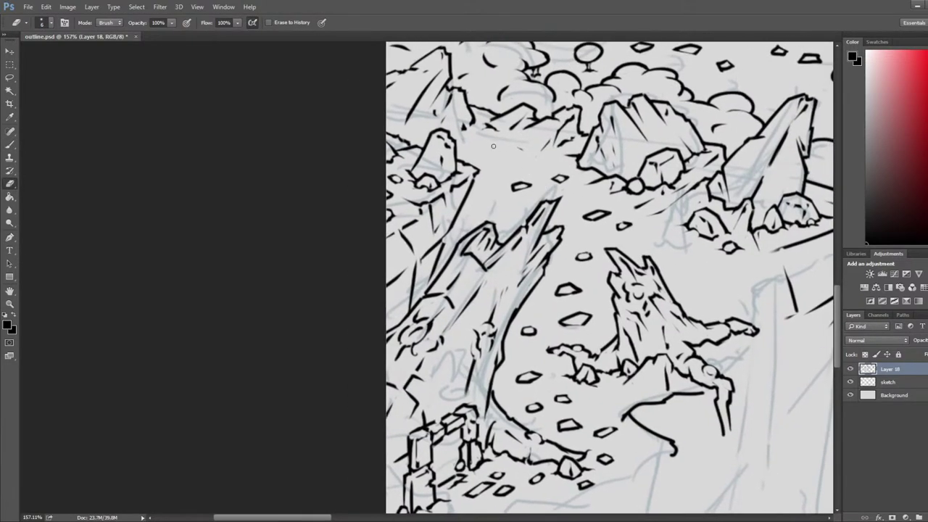
{"action": "key", "text": "b"}
{"action": "key", "text": "e"}
{"action": "mouse_move", "coordinate": [513, 148]}
{"action": "left_mouse_down"}
{"action": "mouse_move", "coordinate": [536, 157]}
{"action": "mouse_move", "coordinate": [519, 142]}
{"action": "mouse_move", "coordinate": [516, 147]}
{"action": "left_mouse_up"}
Step: Flip the canvas horizontally to check the stone path and save the file
{"action": "scroll", "coordinate": [455, 210], "scroll_direction": "down", "scroll_amount": 8}
{"action": "left_click_drag", "start_coordinate": [629, 180], "coordinate": [629, 434]}
{"action": "left_click_drag", "start_coordinate": [794, 220], "coordinate": [628, 189]}
{"action": "scroll", "coordinate": [627, 189], "scroll_direction": "up", "scroll_amount": 6}
{"action": "key", "text": "ctrl+s"}
Step: Try a small stepping stone between the large stump's top and the neighbouring cliff rocks
{"action": "mouse_move", "coordinate": [492, 210]}
{"action": "left_mouse_down"}
{"action": "mouse_move", "coordinate": [552, 184]}
{"action": "mouse_move", "coordinate": [539, 175]}
{"action": "left_mouse_up"}
{"action": "key", "text": "b"}
{"action": "key", "text": "ctrl+z"}
{"action": "key", "text": "ctrl+z"}
{"action": "key", "text": "e"}
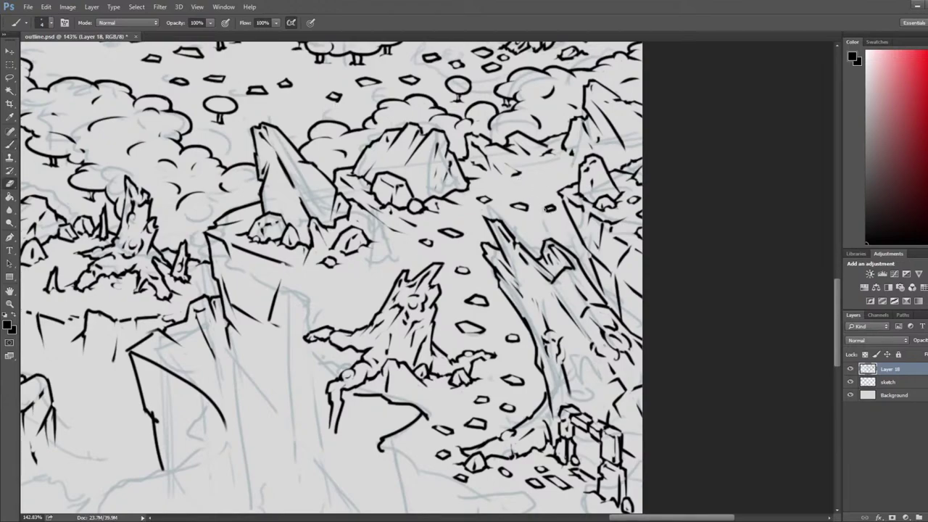
{"action": "key", "text": "b"}
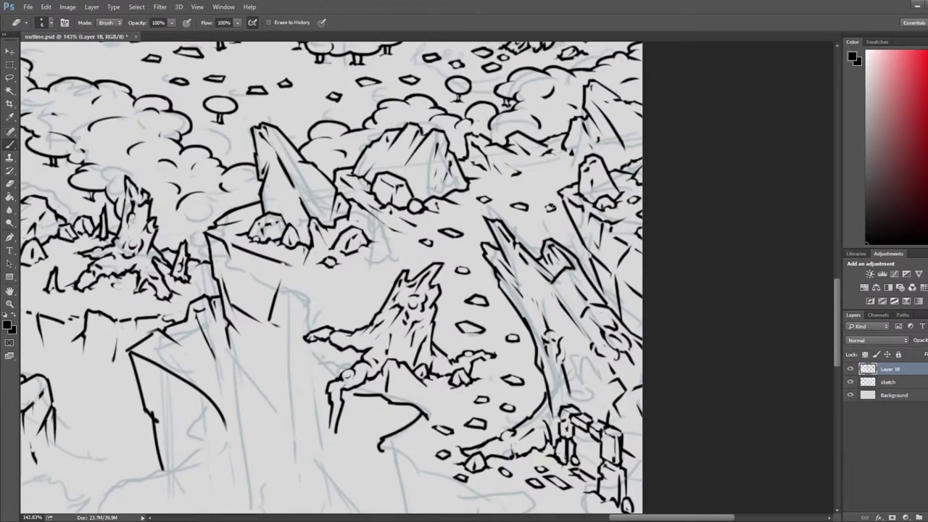
{"action": "key", "text": "e"}
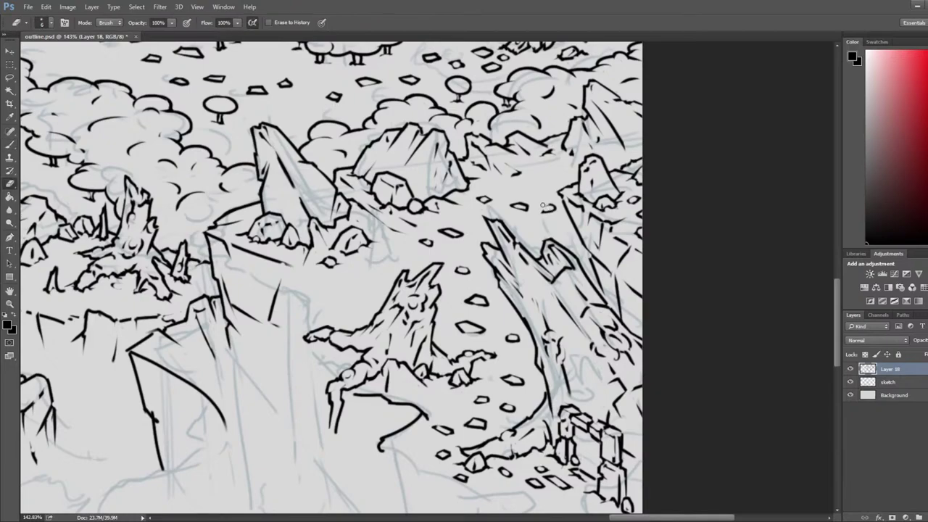
{"action": "key", "text": "b"}
{"action": "key", "text": "e"}
{"action": "key", "text": "b"}
{"action": "key", "text": "e"}
{"action": "key", "text": "b"}
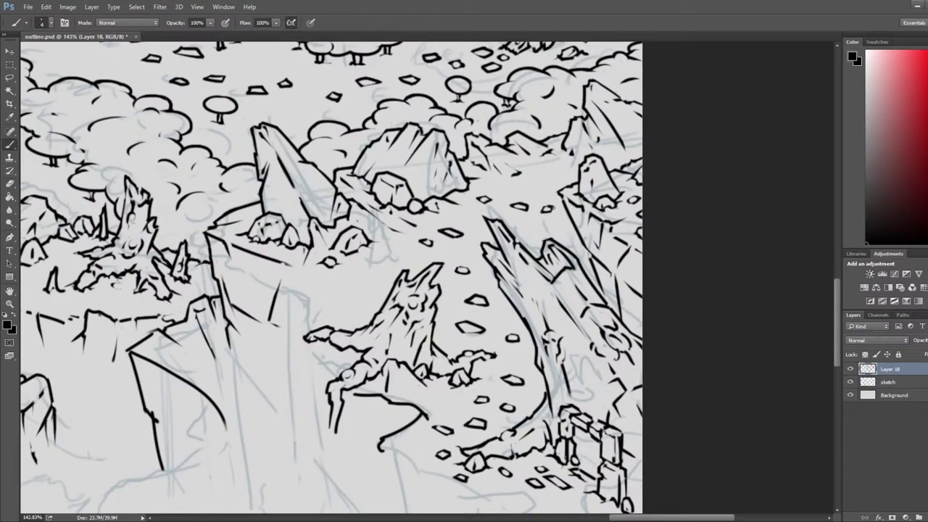
Step: Redraw the stone beside the cliff rocks slightly lower, with a wider and flatter shape
{"action": "key", "text": "e"}
{"action": "key", "text": "b"}
{"action": "mouse_move", "coordinate": [542, 220]}
{"action": "left_mouse_down"}
{"action": "mouse_move", "coordinate": [554, 217]}
{"action": "mouse_move", "coordinate": [543, 226]}
{"action": "left_mouse_up"}
{"action": "key", "text": "e"}
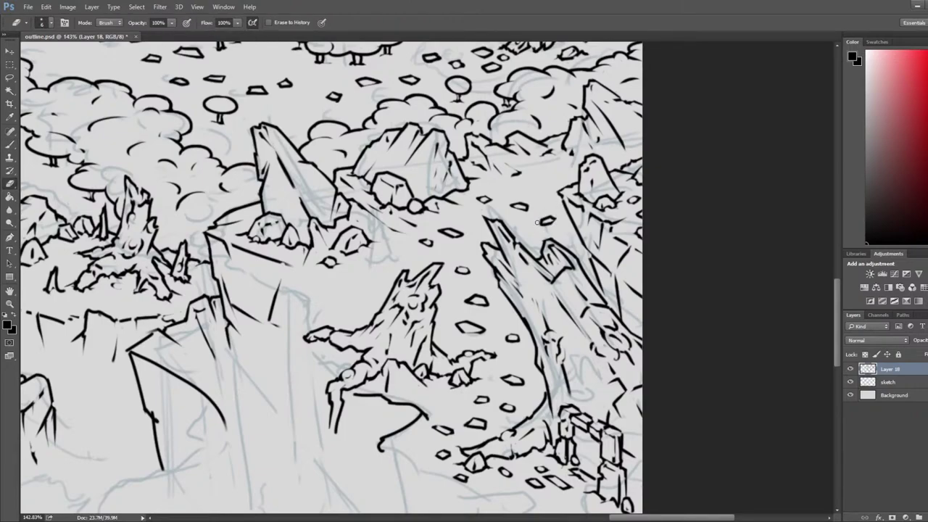
{"action": "key", "text": "b"}
{"action": "left_click_drag", "start_coordinate": [535, 219], "coordinate": [549, 222]}
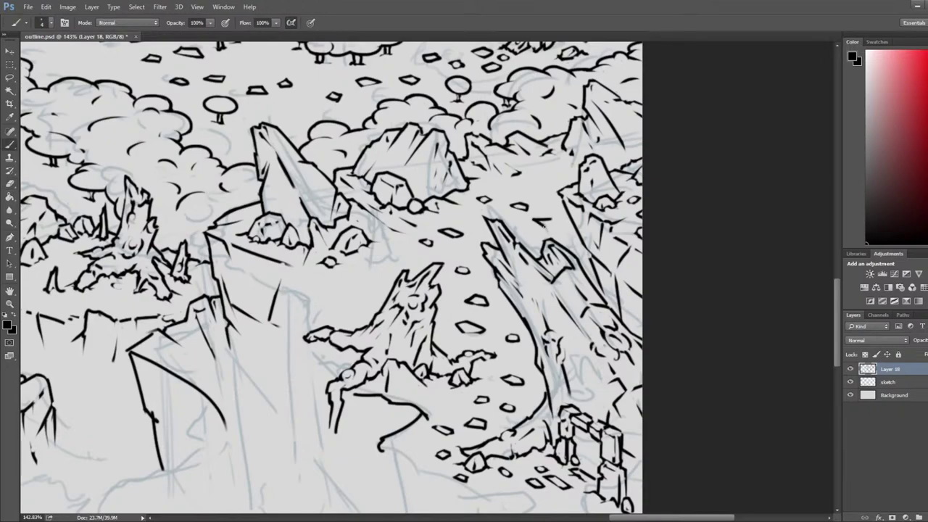
{"action": "key", "text": "e"}
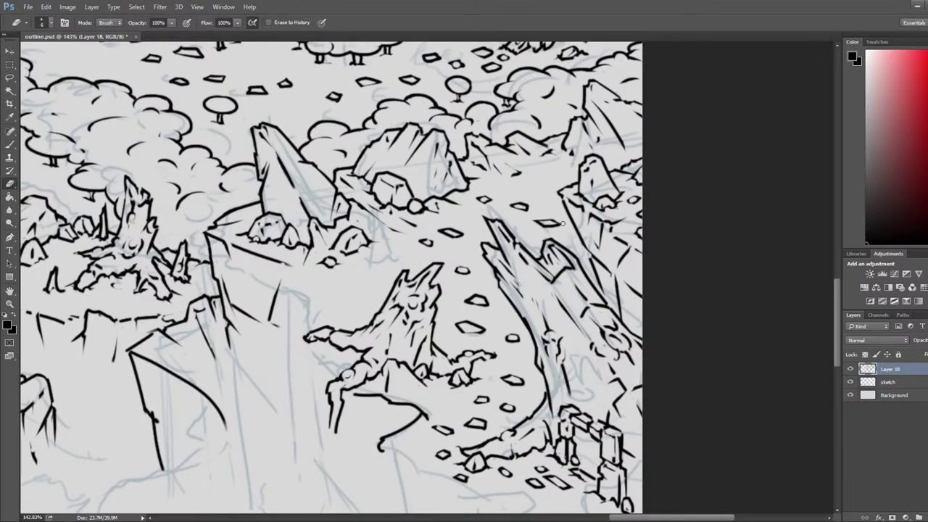
Step: Ink a small stepping stone nearer the far ridge and erase the flat one beside the cliff rocks
{"action": "key", "text": "b"}
{"action": "mouse_move", "coordinate": [539, 181]}
{"action": "left_mouse_down"}
{"action": "mouse_move", "coordinate": [551, 178]}
{"action": "mouse_move", "coordinate": [549, 188]}
{"action": "mouse_move", "coordinate": [556, 177]}
{"action": "left_mouse_up"}
{"action": "key", "text": "e"}
{"action": "key", "text": "b"}
{"action": "key", "text": "e"}
{"action": "left_click_drag", "start_coordinate": [542, 216], "coordinate": [561, 225]}
Step: Flip the canvas horizontally and examine the stone path around the stumps
{"action": "scroll", "coordinate": [440, 218], "scroll_direction": "down", "scroll_amount": 9}
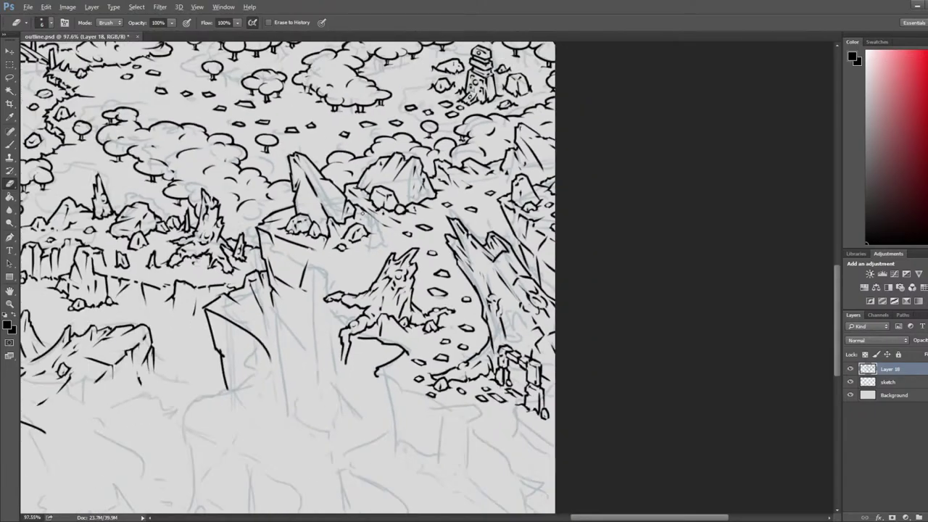
{"action": "key", "text": "ctrl+shift+h"}
{"action": "scroll", "coordinate": [353, 304], "scroll_direction": "up", "scroll_amount": 4}
{"action": "scroll", "coordinate": [81, 351], "scroll_direction": "up", "scroll_amount": 7}
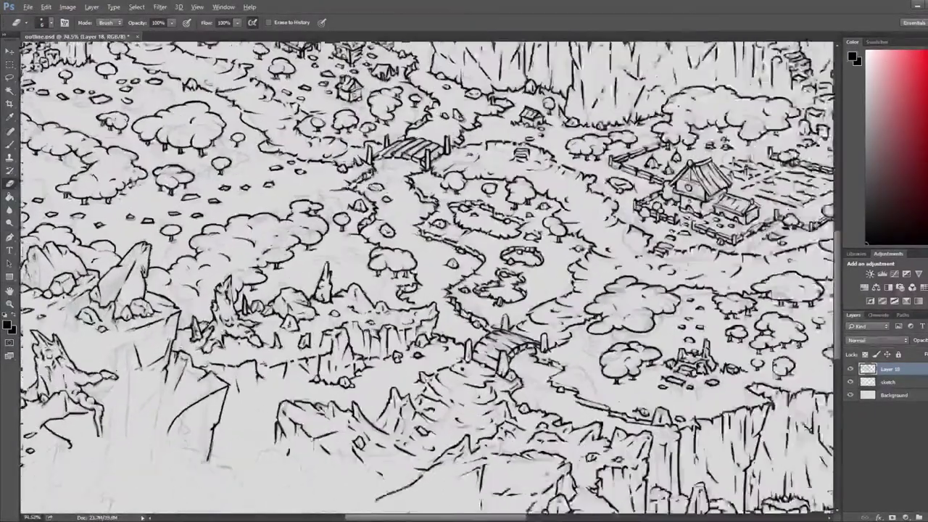
{"action": "mouse_move", "coordinate": [81, 352]}
{"action": "left_mouse_down"}
{"action": "mouse_move", "coordinate": [515, 287]}
{"action": "mouse_move", "coordinate": [484, 297]}
{"action": "left_mouse_up"}
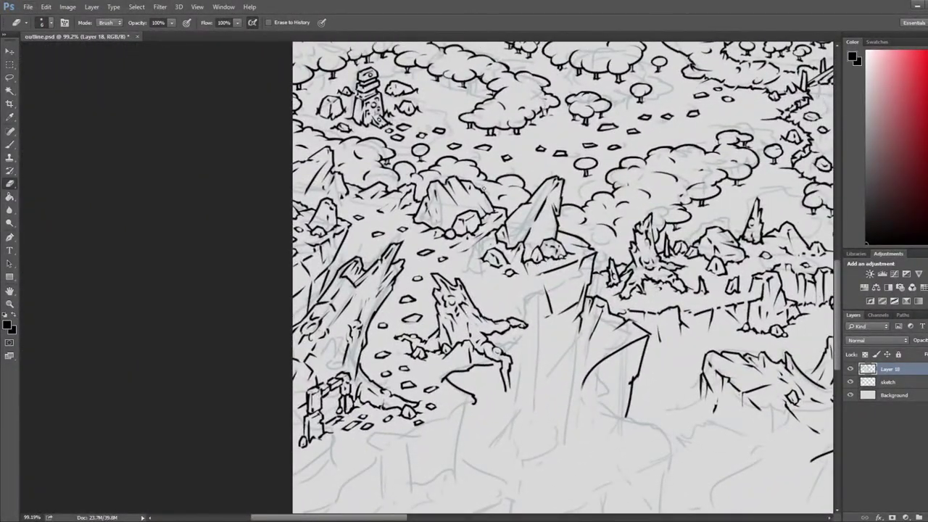
Step: Lasso the stepping stone above the large stump's top, move it closer to the cliff rocks and deselect it
{"action": "key", "text": "l"}
{"action": "mouse_move", "coordinate": [384, 228]}
{"action": "left_mouse_down"}
{"action": "mouse_move", "coordinate": [371, 246]}
{"action": "mouse_move", "coordinate": [381, 227]}
{"action": "left_mouse_up"}
{"action": "left_click", "coordinate": [9, 51]}
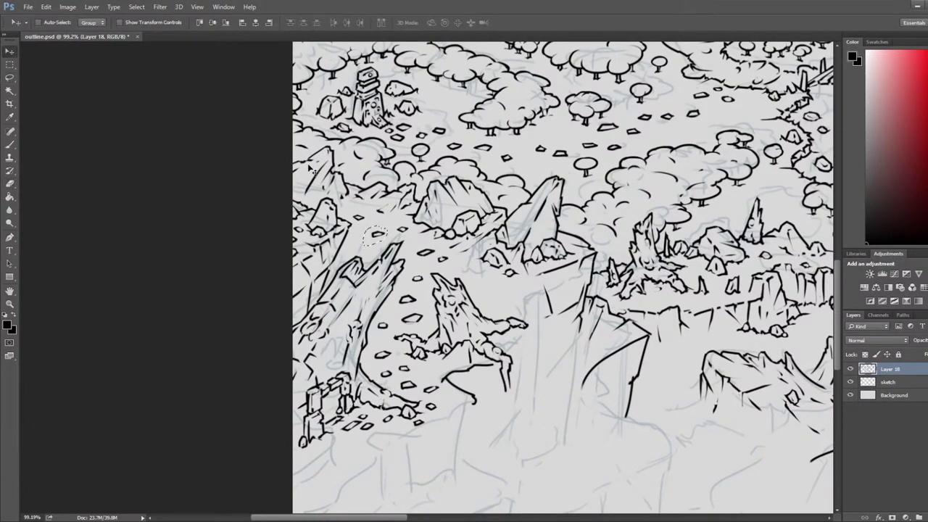
{"action": "scroll", "coordinate": [366, 239], "scroll_direction": "up", "scroll_amount": 3}
{"action": "key", "text": "l"}
{"action": "left_click", "coordinate": [380, 235]}
{"action": "key", "text": "e"}
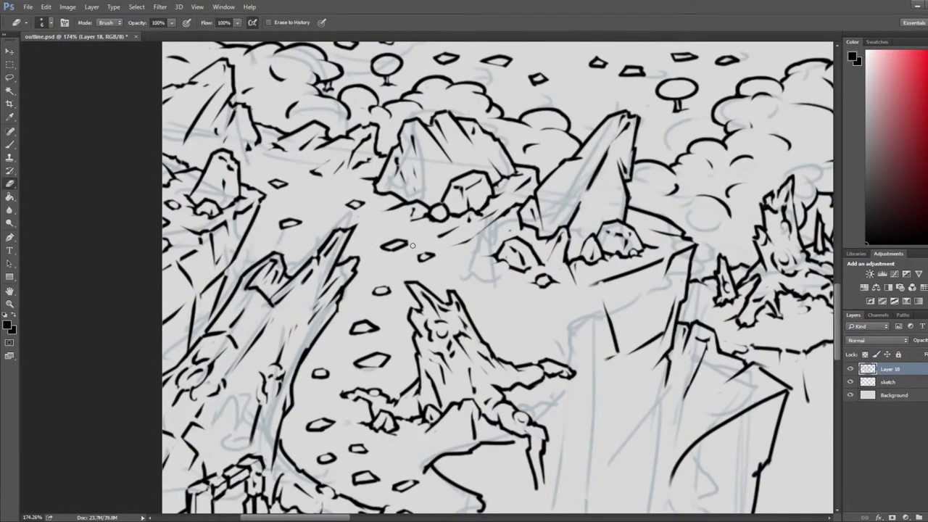
Step: Lasso the flat stone above the small stump, shift it towards the large stump and deselect it
{"action": "key", "text": "l"}
{"action": "mouse_move", "coordinate": [391, 232]}
{"action": "left_mouse_down"}
{"action": "mouse_move", "coordinate": [378, 241]}
{"action": "mouse_move", "coordinate": [406, 263]}
{"action": "mouse_move", "coordinate": [402, 232]}
{"action": "mouse_move", "coordinate": [391, 250]}
{"action": "mouse_move", "coordinate": [382, 245]}
{"action": "left_mouse_up"}
{"action": "left_click", "coordinate": [10, 50]}
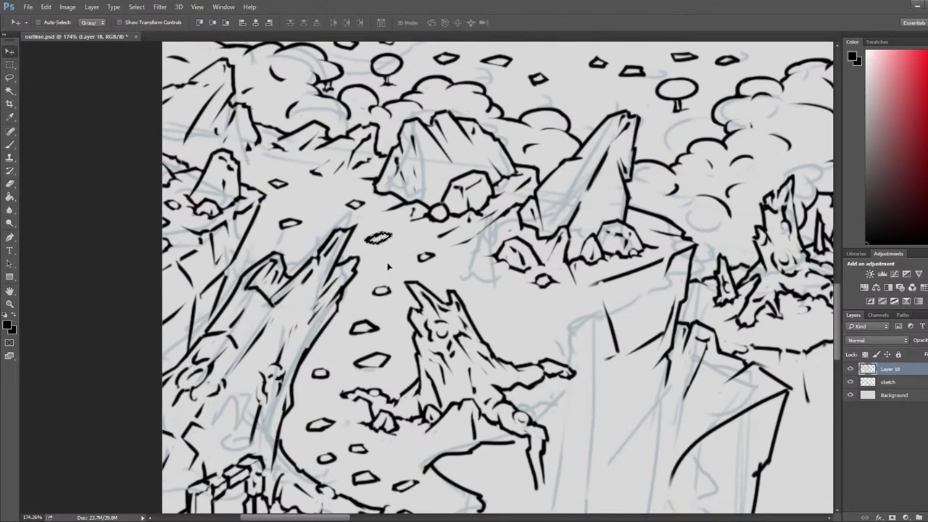
{"action": "key", "text": "l"}
{"action": "key", "text": "ctrl+d"}
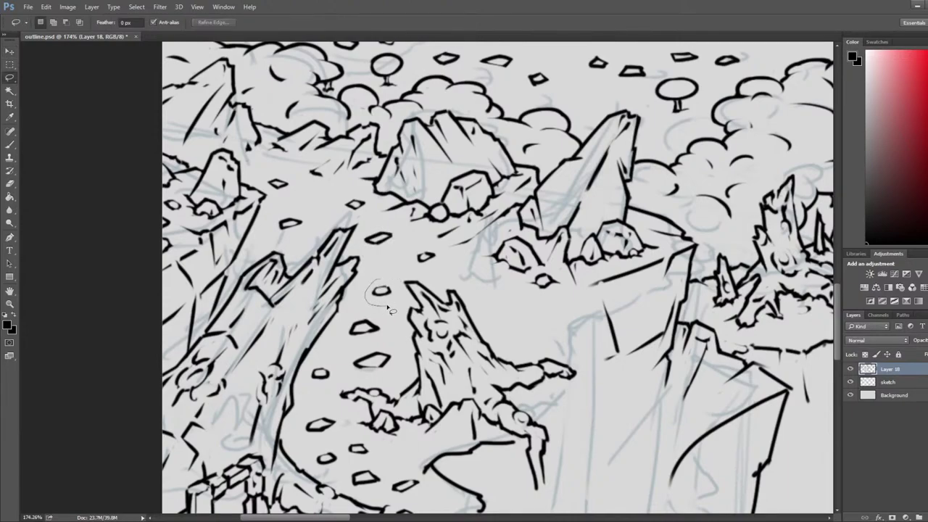
Step: Ink a small stepping stone in the space beside the shifted flat stone
{"action": "key", "text": "b"}
{"action": "left_click_drag", "start_coordinate": [384, 250], "coordinate": [403, 253]}
{"action": "key", "text": "e"}
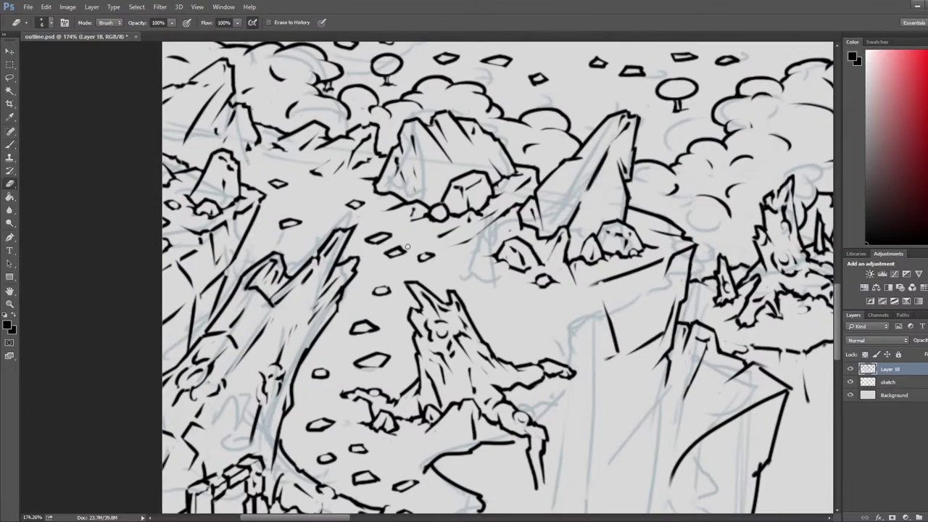
Step: Flip the canvas horizontally to compare the stone path in both orientations
{"action": "key", "text": "ctrl+0"}
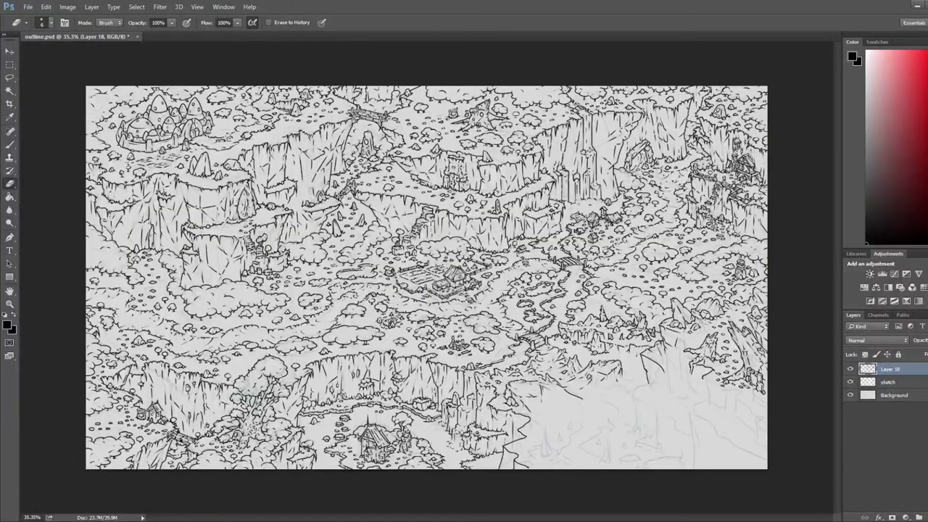
{"action": "key", "text": "ctrl+shift+h"}
{"action": "scroll", "coordinate": [312, 340], "scroll_direction": "up", "scroll_amount": 6}
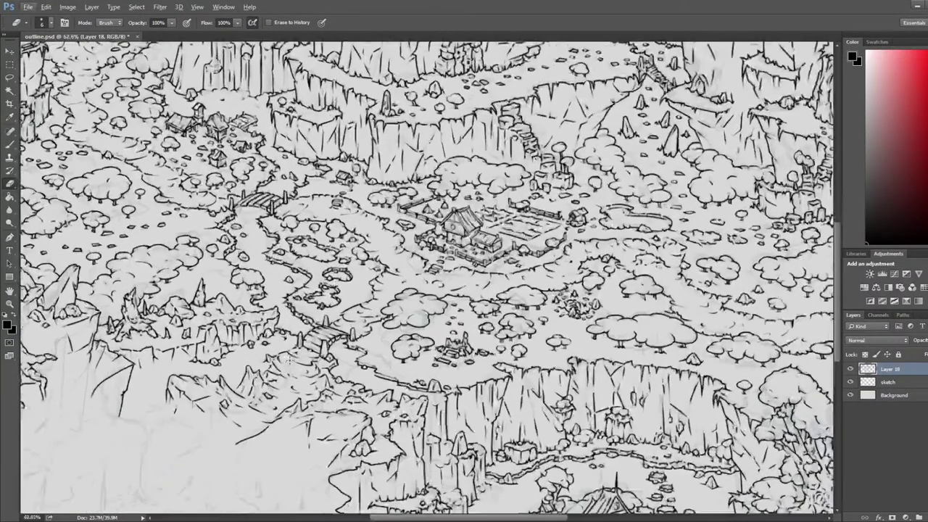
{"action": "left_click_drag", "start_coordinate": [144, 370], "coordinate": [478, 297]}
{"action": "scroll", "coordinate": [273, 296], "scroll_direction": "up", "scroll_amount": 4}
{"action": "scroll", "coordinate": [417, 248], "scroll_direction": "up", "scroll_amount": 3}
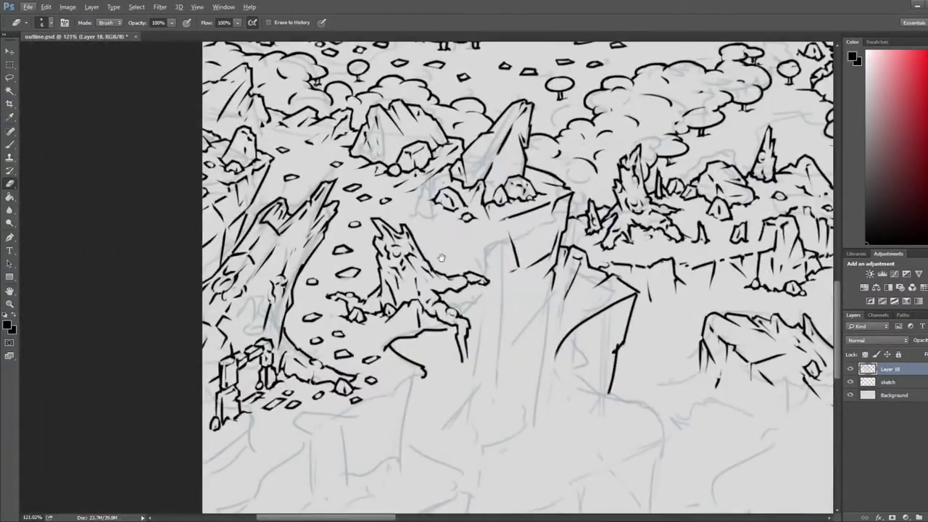
Step: Ink the jagged cliff edge from the small stump's root up to the pointed outcrop, with a crack line below it
{"action": "key", "text": "b"}
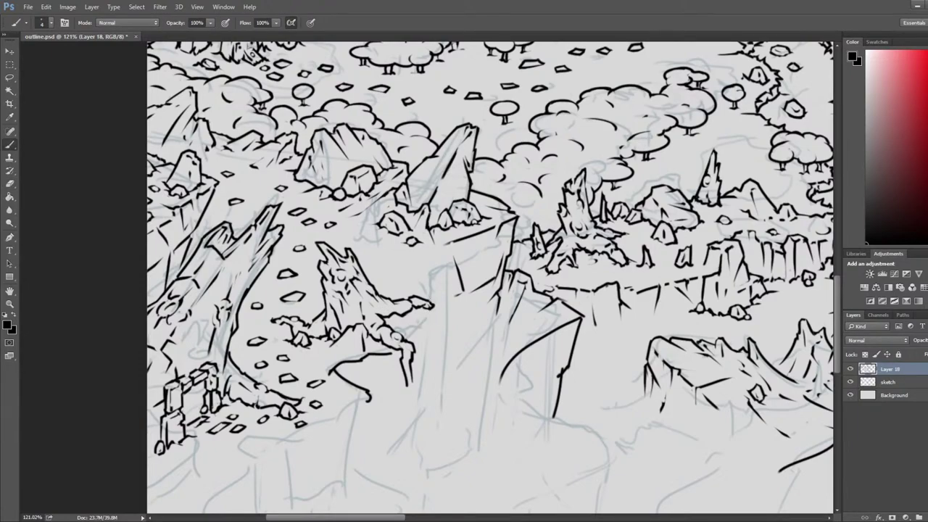
{"action": "mouse_move", "coordinate": [405, 337]}
{"action": "left_mouse_down"}
{"action": "mouse_move", "coordinate": [445, 311]}
{"action": "mouse_move", "coordinate": [482, 268]}
{"action": "mouse_move", "coordinate": [452, 254]}
{"action": "mouse_move", "coordinate": [475, 328]}
{"action": "left_mouse_up"}
{"action": "key", "text": "e"}
{"action": "key", "text": "b"}
{"action": "key", "text": "e"}
{"action": "key", "text": "b"}
{"action": "key", "text": "b"}
{"action": "key", "text": "e"}
{"action": "key", "text": "b"}
{"action": "key", "text": "e"}
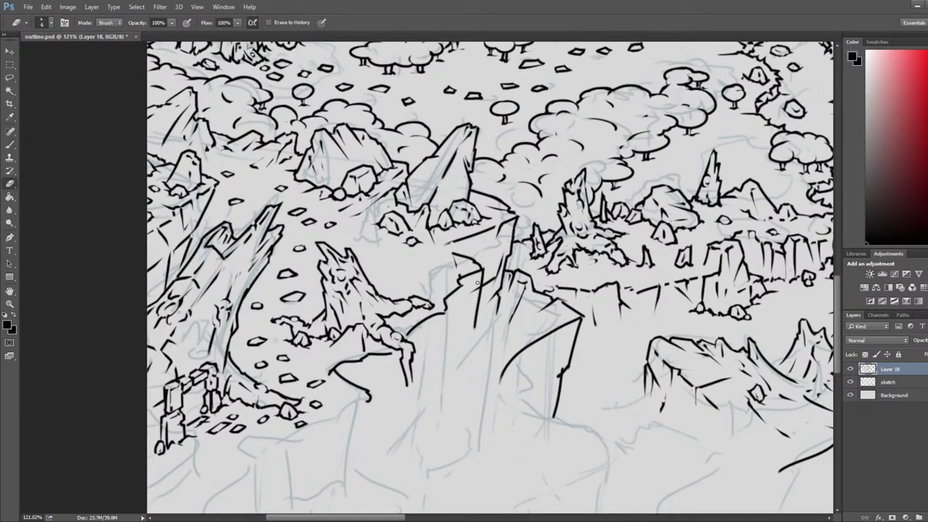
Step: Undo the last change and redraw the outcrop's crack line with a slanted curve down the cliff face
{"action": "key", "text": "ctrl+z"}
{"action": "key", "text": "b"}
{"action": "left_click_drag", "start_coordinate": [481, 272], "coordinate": [467, 340]}
{"action": "key", "text": "e"}
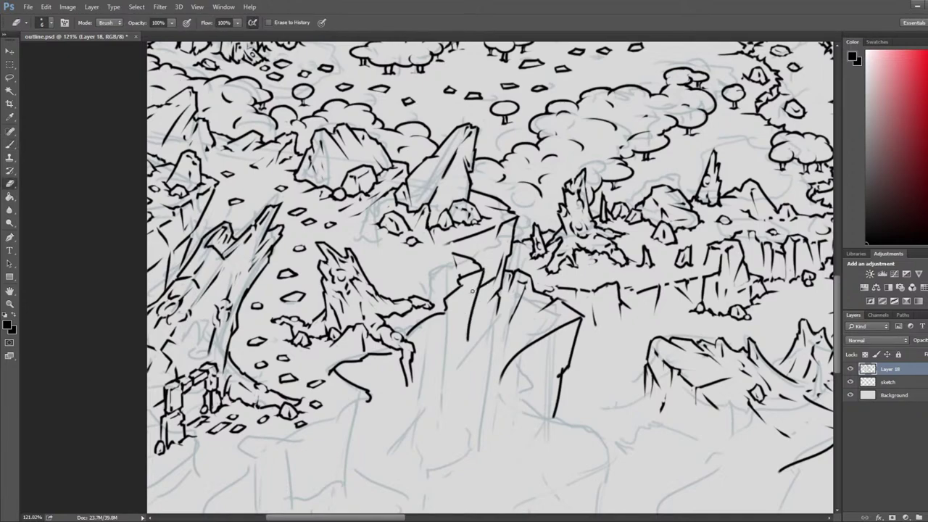
Step: Ink short crack strokes on the face of the pointed cliff outcrop and trim their ends
{"action": "key", "text": "b"}
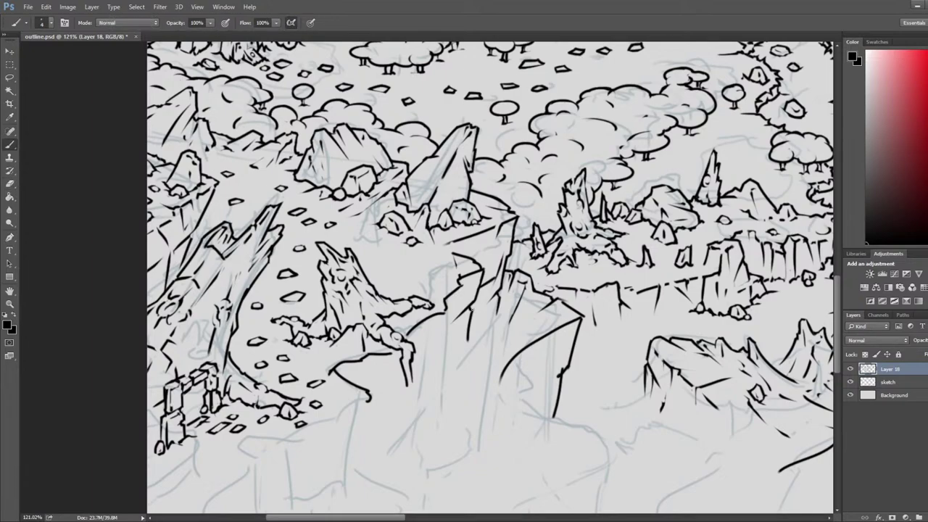
{"action": "key", "text": "e"}
{"action": "key", "text": "b"}
{"action": "key", "text": "e"}
{"action": "key", "text": "b"}
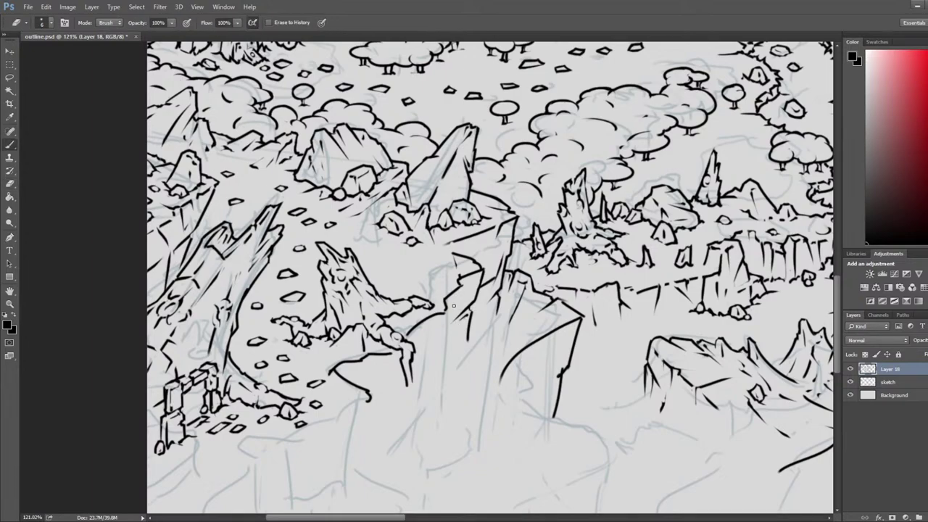
{"action": "key", "text": "e"}
{"action": "key", "text": "b"}
Step: Undo the first short crack on the outcrop's stump-side face and ink a longer one down the cliff
{"action": "left_click_drag", "start_coordinate": [461, 284], "coordinate": [452, 317]}
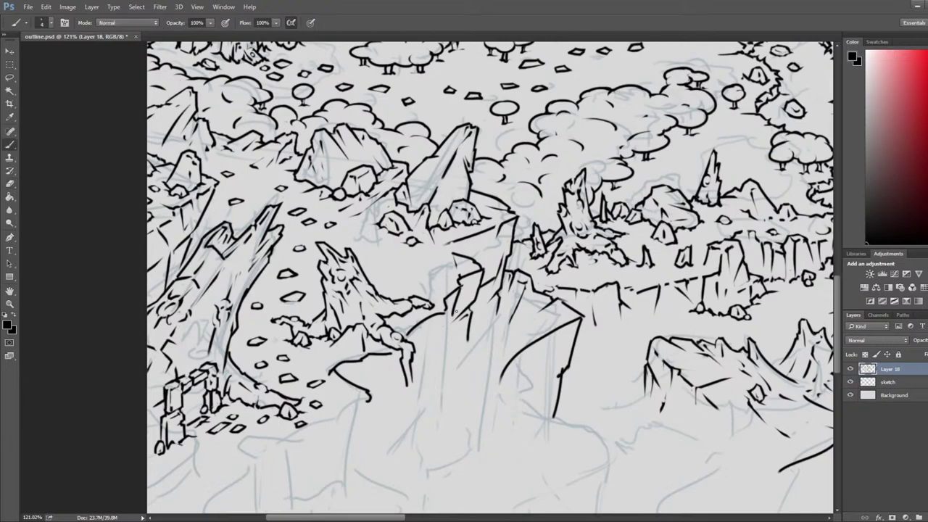
{"action": "key", "text": "ctrl+z"}
{"action": "key", "text": "e"}
{"action": "left_click_drag", "start_coordinate": [461, 284], "coordinate": [452, 350]}
{"action": "left_click_drag", "start_coordinate": [455, 304], "coordinate": [446, 341]}
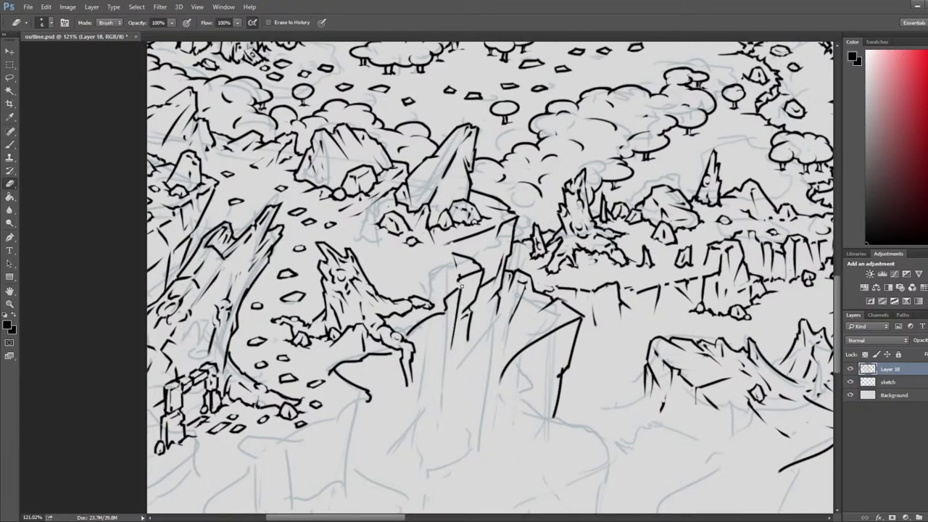
{"action": "key", "text": "b"}
{"action": "left_click_drag", "start_coordinate": [462, 285], "coordinate": [452, 349]}
{"action": "key", "text": "e"}
{"action": "key", "text": "b"}
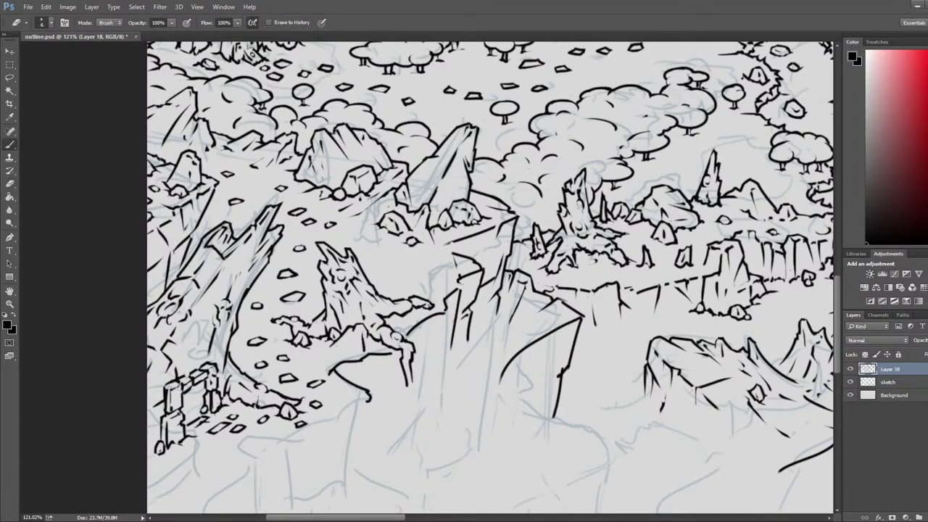
Step: Refine the crack's upper end and the neighbouring edges near the outcrop's tip with small ink and erase touches
{"action": "key", "text": "b"}
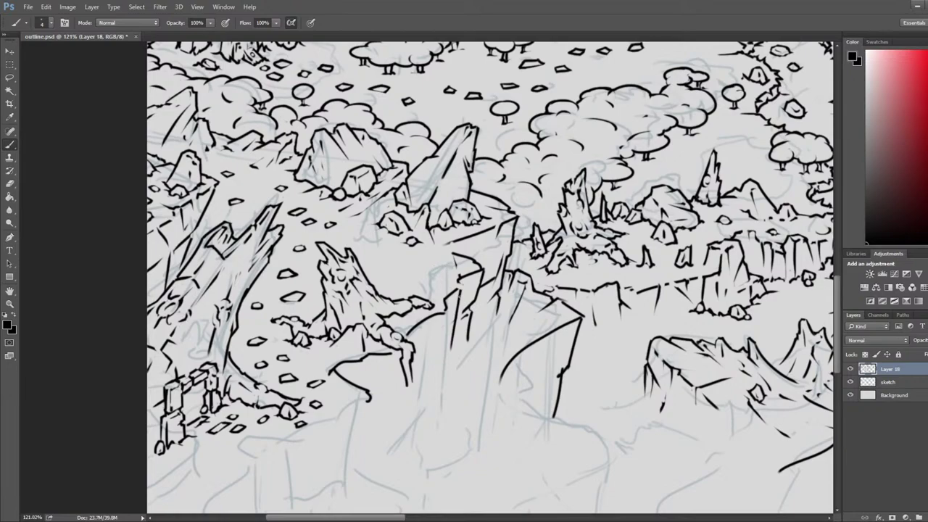
{"action": "key", "text": "e"}
{"action": "key", "text": "b"}
{"action": "key", "text": "e"}
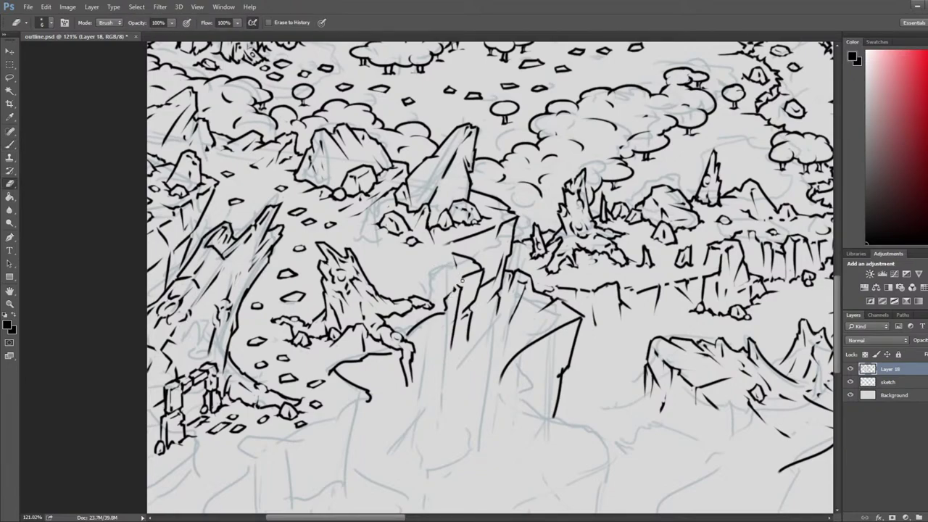
{"action": "key", "text": "b"}
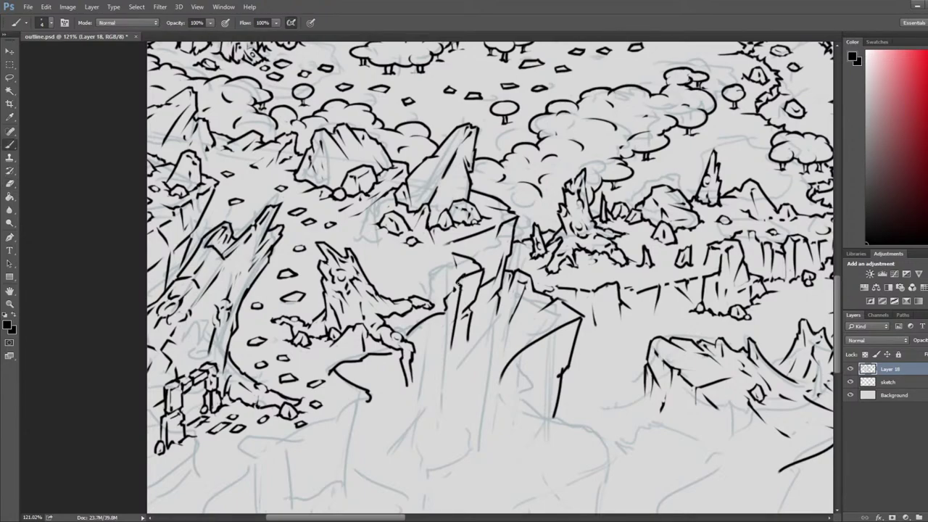
{"action": "key", "text": "e"}
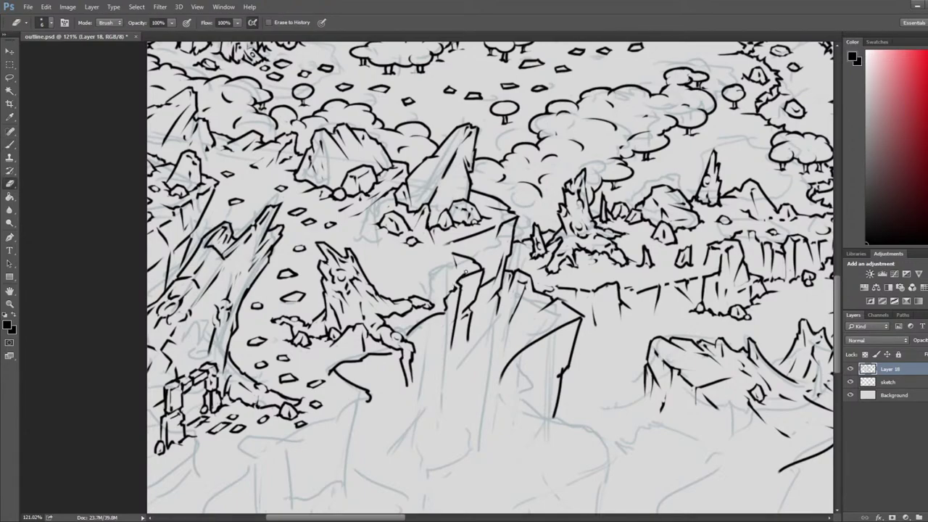
{"action": "key", "text": "b"}
{"action": "key", "text": "e"}
{"action": "key", "text": "b"}
{"action": "key", "text": "e"}
Step: Flip the canvas horizontally and return to a close view of the cliff outcrop
{"action": "scroll", "coordinate": [390, 273], "scroll_direction": "down", "scroll_amount": 7}
{"action": "key", "text": "ctrl+shift+h"}
{"action": "left_click_drag", "start_coordinate": [806, 305], "coordinate": [498, 282]}
{"action": "scroll", "coordinate": [497, 281], "scroll_direction": "down", "scroll_amount": 1}
{"action": "scroll", "coordinate": [459, 288], "scroll_direction": "up", "scroll_amount": 5}
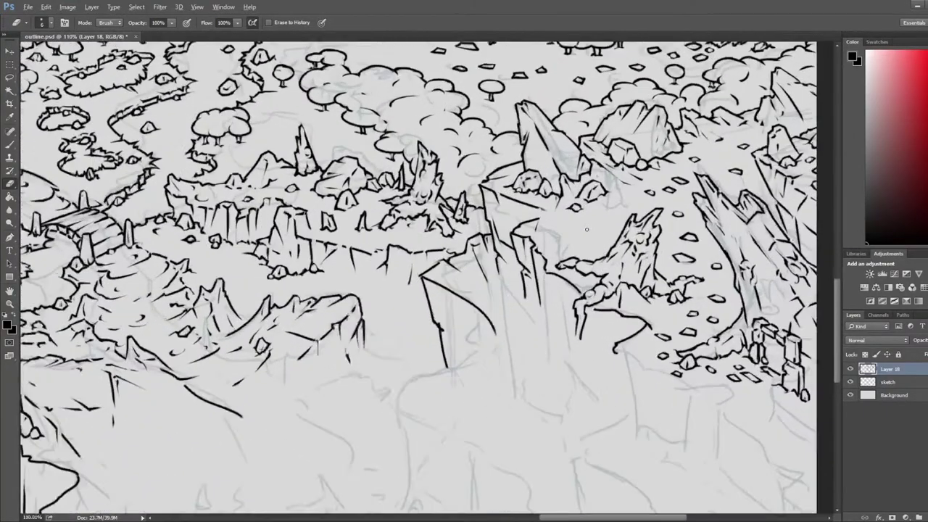
Step: Ink the two slanted sides of a small pointed rock on the ledge below the boulders
{"action": "key", "text": "b"}
{"action": "mouse_move", "coordinate": [468, 230]}
{"action": "left_mouse_down"}
{"action": "mouse_move", "coordinate": [506, 187]}
{"action": "mouse_move", "coordinate": [492, 205]}
{"action": "left_mouse_up"}
{"action": "key", "text": "e"}
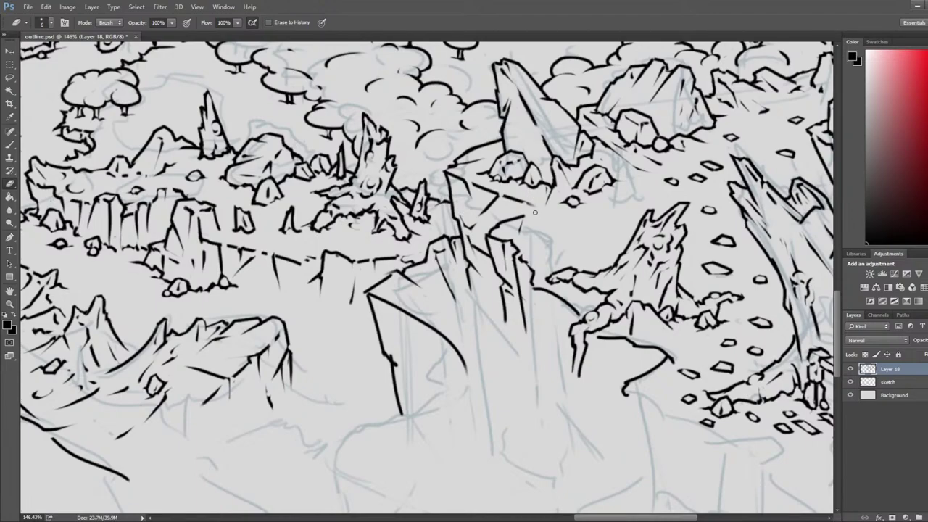
{"action": "key", "text": "b"}
{"action": "left_click_drag", "start_coordinate": [531, 196], "coordinate": [518, 233]}
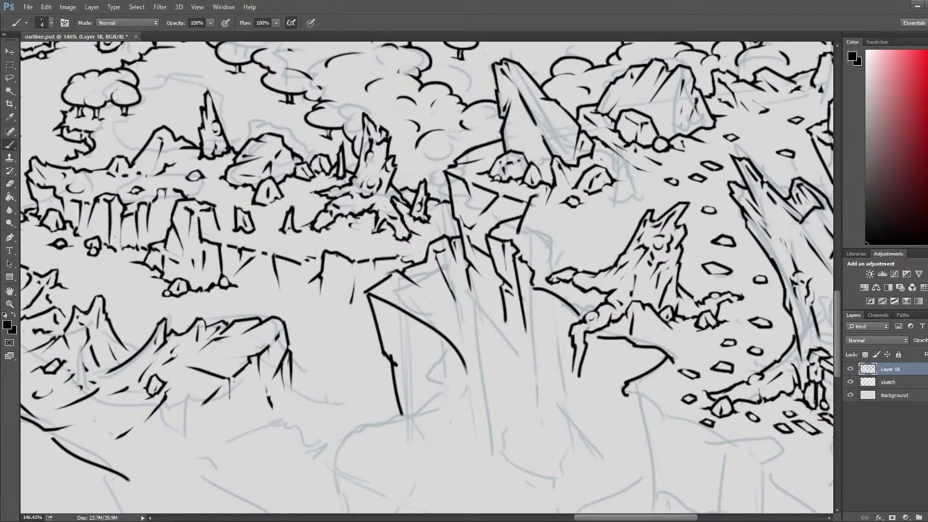
{"action": "left_click_drag", "start_coordinate": [536, 195], "coordinate": [553, 228]}
{"action": "key", "text": "e"}
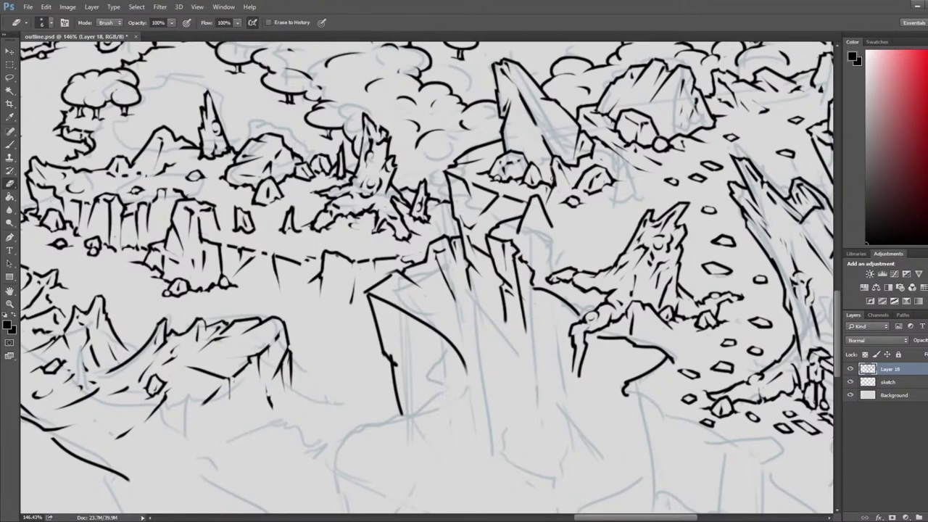
Step: Ink the pointed rock's uneven base with inner creases and small pebbles, and clean up the overlapping lines
{"action": "mouse_move", "coordinate": [515, 235]}
{"action": "left_mouse_down"}
{"action": "mouse_move", "coordinate": [558, 220]}
{"action": "mouse_move", "coordinate": [543, 233]}
{"action": "mouse_move", "coordinate": [550, 227]}
{"action": "mouse_move", "coordinate": [532, 209]}
{"action": "mouse_move", "coordinate": [545, 229]}
{"action": "mouse_move", "coordinate": [565, 224]}
{"action": "mouse_move", "coordinate": [537, 214]}
{"action": "mouse_move", "coordinate": [504, 218]}
{"action": "mouse_move", "coordinate": [529, 229]}
{"action": "mouse_move", "coordinate": [512, 228]}
{"action": "mouse_move", "coordinate": [566, 234]}
{"action": "left_mouse_up"}
{"action": "key", "text": "b"}
{"action": "key", "text": "e"}
{"action": "key", "text": "b"}
{"action": "key", "text": "e"}
{"action": "key", "text": "b"}
{"action": "key", "text": "e"}
{"action": "key", "text": "b"}
{"action": "key", "text": "e"}
{"action": "key", "text": "b"}
{"action": "key", "text": "e"}
{"action": "key", "text": "b"}
{"action": "key", "text": "e"}
{"action": "key", "text": "b"}
{"action": "key", "text": "e"}
{"action": "key", "text": "b"}
{"action": "key", "text": "e"}
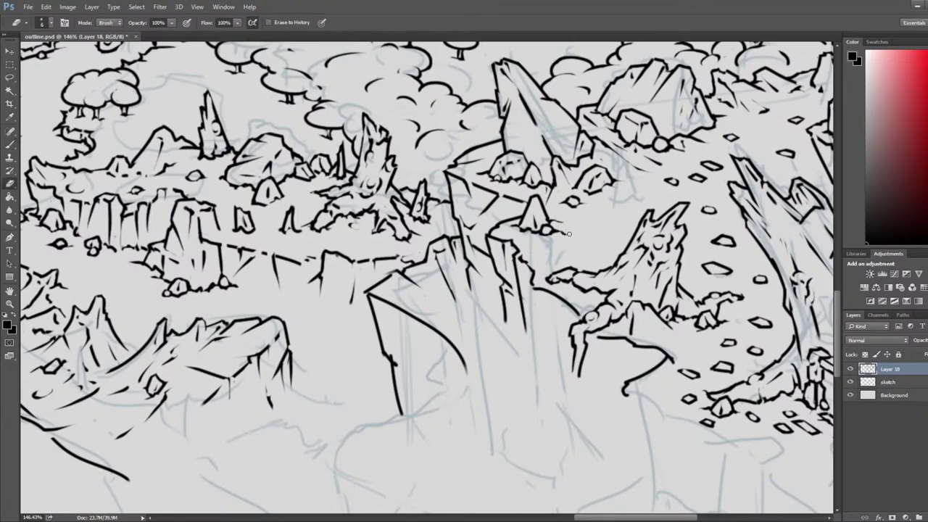
{"action": "key", "text": "b"}
{"action": "key", "text": "e"}
{"action": "left_click_drag", "start_coordinate": [555, 228], "coordinate": [565, 234]}
Step: Save the map file and flip the canvas horizontally to compare the whole drawing in both orientations
{"action": "scroll", "coordinate": [590, 221], "scroll_direction": "down", "scroll_amount": 3}
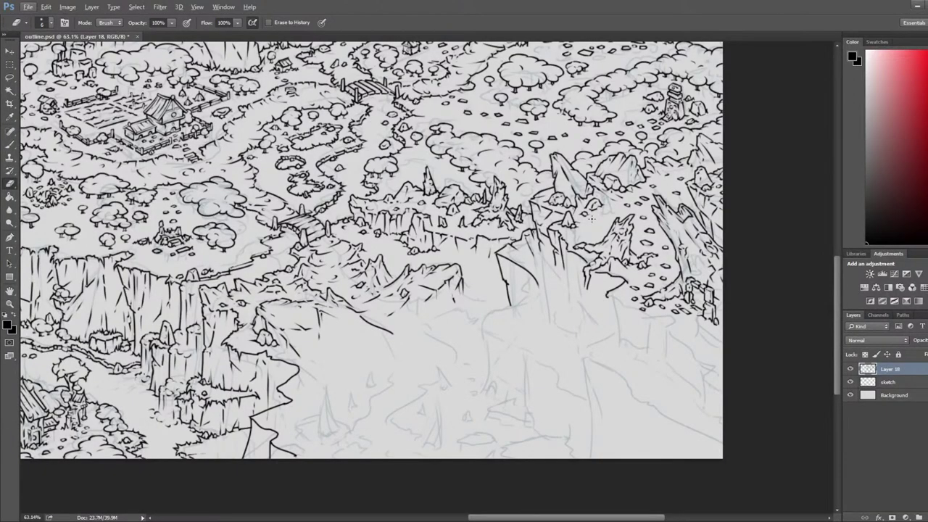
{"action": "scroll", "coordinate": [590, 219], "scroll_direction": "down", "scroll_amount": 3}
{"action": "key", "text": "ctrl+s"}
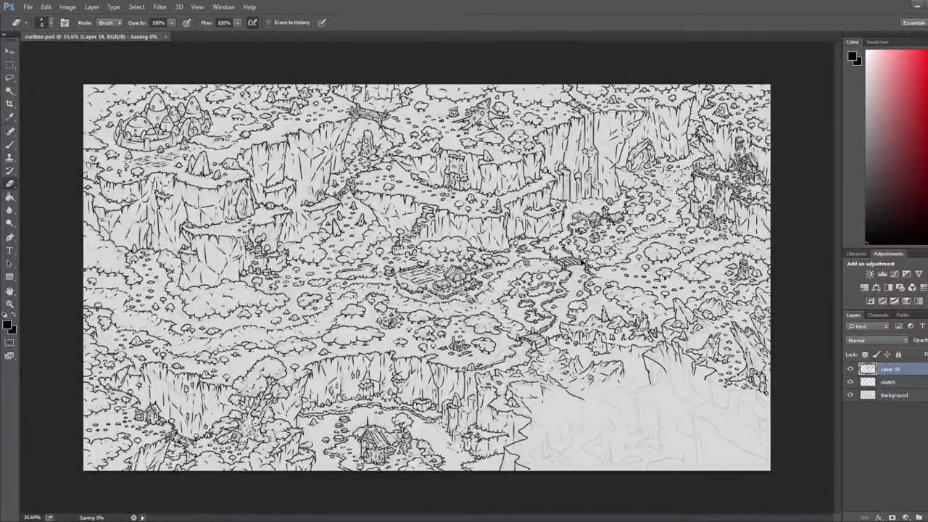
{"action": "key", "text": "ctrl+shift+h"}
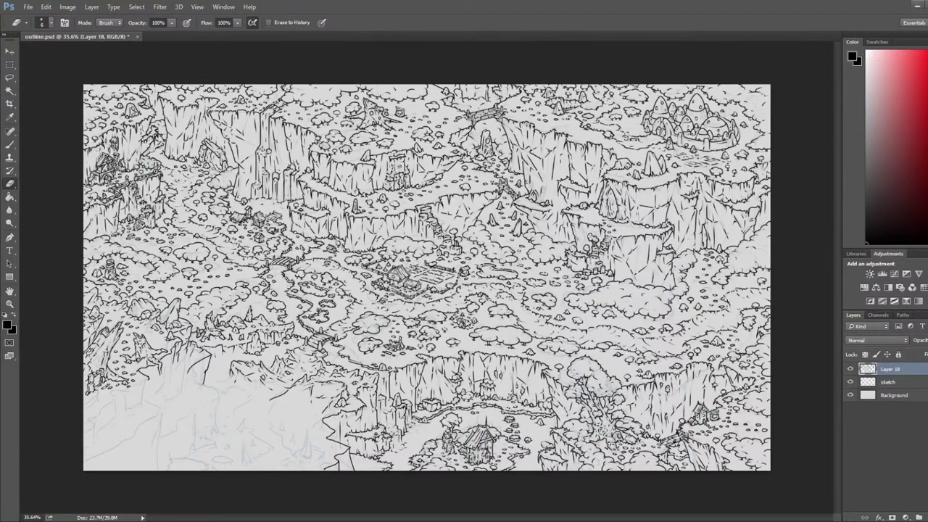
{"action": "scroll", "coordinate": [210, 386], "scroll_direction": "up", "scroll_amount": 5}
{"action": "left_click_drag", "start_coordinate": [131, 391], "coordinate": [407, 330]}
{"action": "scroll", "coordinate": [390, 271], "scroll_direction": "up", "scroll_amount": 9}
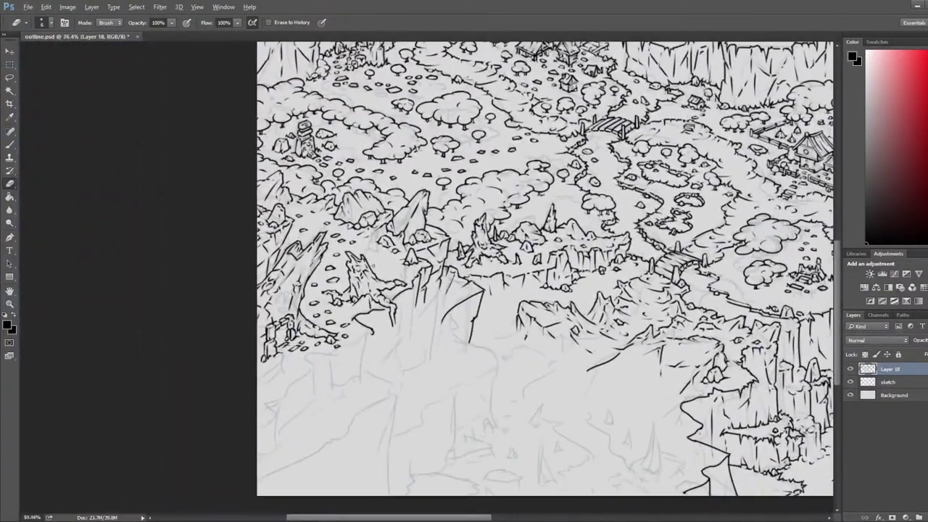
{"action": "key", "text": "ctrl+s"}
{"action": "left_click_drag", "start_coordinate": [753, 195], "coordinate": [628, 185]}
{"action": "scroll", "coordinate": [611, 194], "scroll_direction": "right", "scroll_amount": 10}
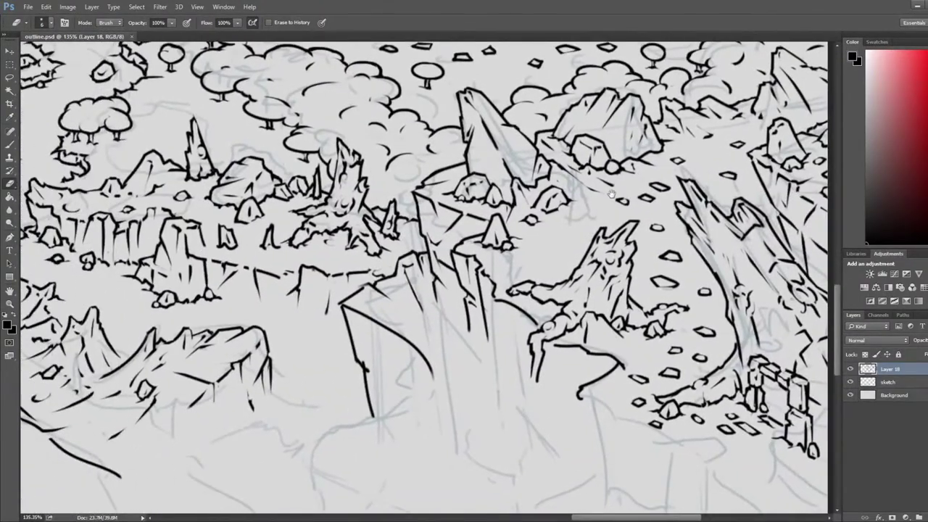
{"action": "left_click", "coordinate": [610, 194]}
Step: Ink a slanted ground edge between the small pointed rock and the small stump
{"action": "key", "text": "b"}
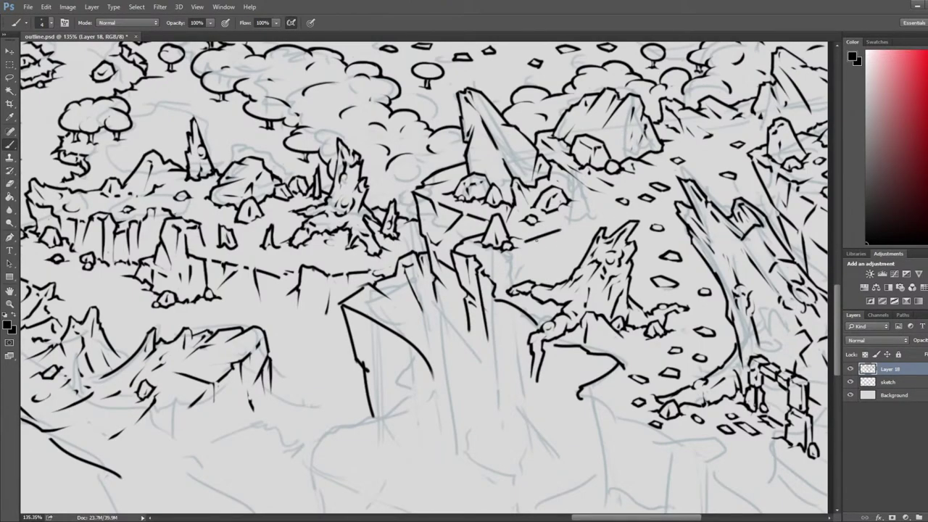
{"action": "key", "text": "e"}
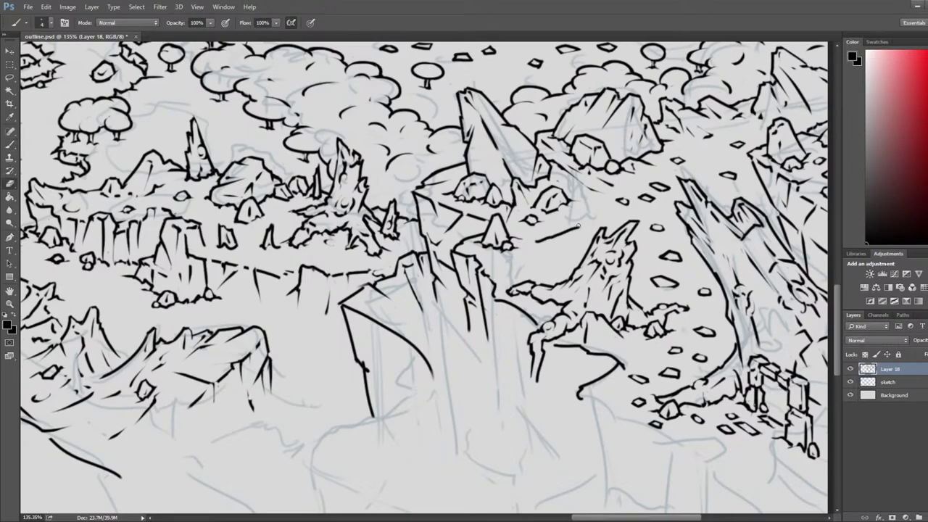
{"action": "key", "text": "b"}
{"action": "key", "text": "e"}
{"action": "key", "text": "b"}
{"action": "mouse_move", "coordinate": [555, 247]}
{"action": "left_mouse_down"}
{"action": "mouse_move", "coordinate": [521, 253]}
{"action": "mouse_move", "coordinate": [547, 251]}
{"action": "left_mouse_up"}
Step: Break the slanted ground edge into short dashes and add small crack marks along it
{"action": "key", "text": "e"}
{"action": "key", "text": "b"}
{"action": "key", "text": "e"}
{"action": "key", "text": "b"}
{"action": "key", "text": "e"}
{"action": "key", "text": "b"}
{"action": "key", "text": "e"}
{"action": "key", "text": "b"}
{"action": "key", "text": "e"}
{"action": "key", "text": "b"}
{"action": "key", "text": "e"}
{"action": "key", "text": "b"}
{"action": "key", "text": "e"}
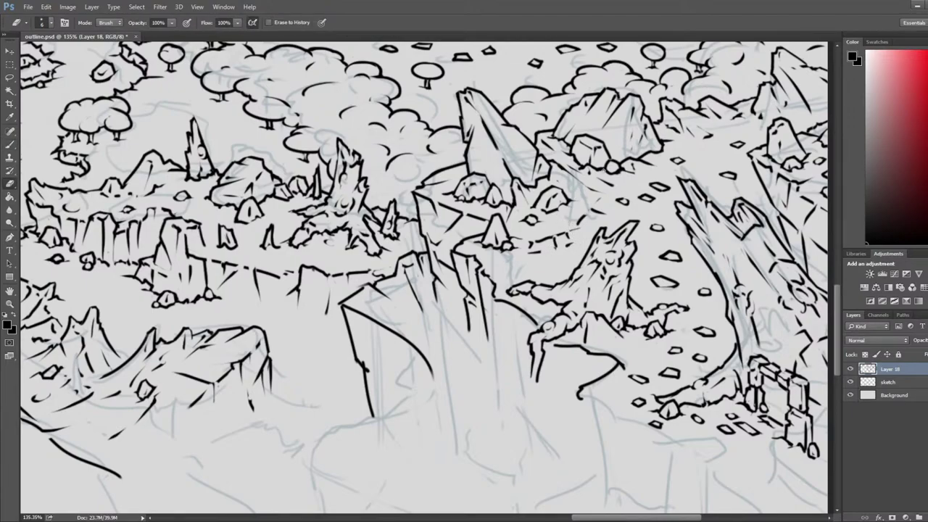
Step: Extend the broken ground edge with short strokes from above the small stump up toward the stepping stones
{"action": "key", "text": "b"}
{"action": "key", "text": "e"}
{"action": "key", "text": "b"}
{"action": "left_click_drag", "start_coordinate": [579, 223], "coordinate": [585, 219]}
{"action": "left_click_drag", "start_coordinate": [584, 213], "coordinate": [584, 221]}
{"action": "key", "text": "e"}
{"action": "key", "text": "b"}
{"action": "key", "text": "e"}
{"action": "key", "text": "b"}
{"action": "left_click_drag", "start_coordinate": [581, 199], "coordinate": [588, 190]}
{"action": "left_click_drag", "start_coordinate": [586, 188], "coordinate": [598, 193]}
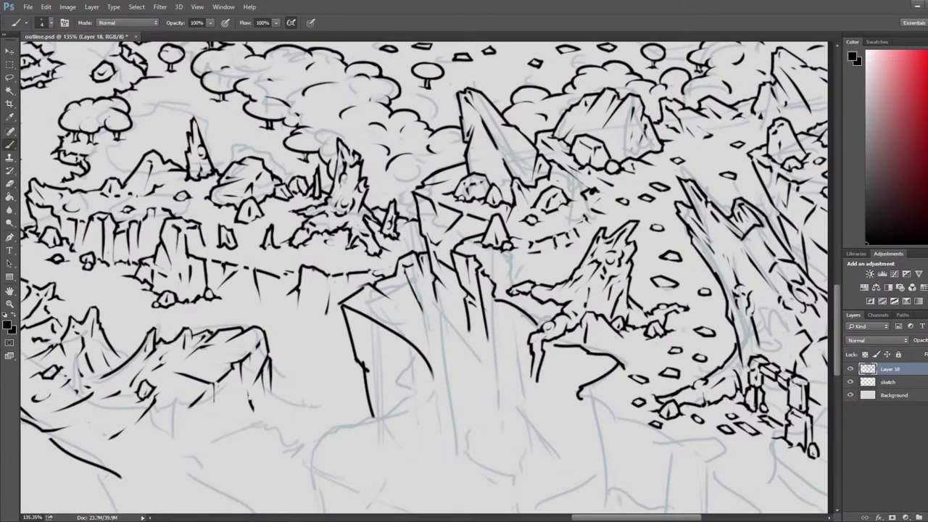
{"action": "key", "text": "e"}
{"action": "key", "text": "b"}
{"action": "key", "text": "e"}
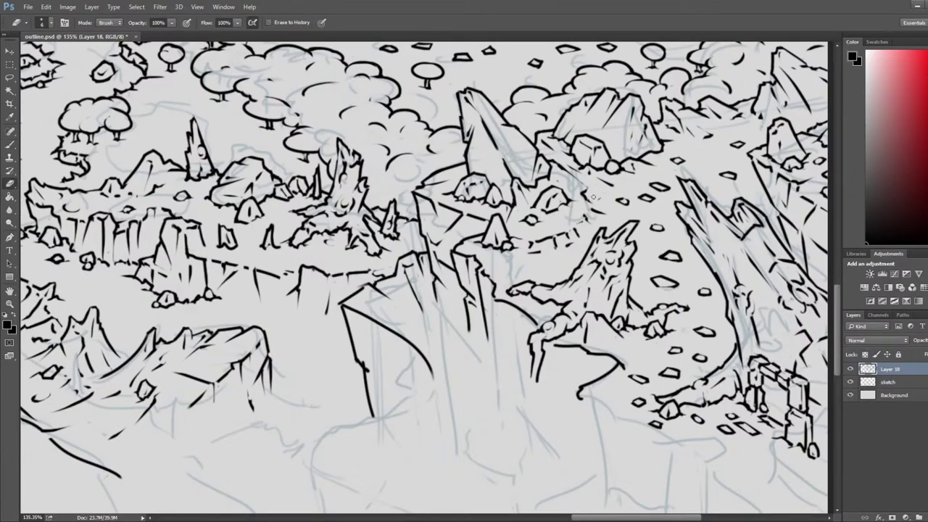
Step: Trim the ground marks above the small stump and add fine strokes between the boulders and stepping stones
{"action": "mouse_move", "coordinate": [592, 219]}
{"action": "left_mouse_down"}
{"action": "mouse_move", "coordinate": [561, 234]}
{"action": "mouse_move", "coordinate": [567, 238]}
{"action": "mouse_move", "coordinate": [582, 217]}
{"action": "left_mouse_up"}
{"action": "key", "text": "b"}
{"action": "key", "text": "e"}
{"action": "key", "text": "b"}
{"action": "key", "text": "e"}
{"action": "key", "text": "b"}
{"action": "left_click_drag", "start_coordinate": [582, 181], "coordinate": [596, 186]}
{"action": "key", "text": "e"}
{"action": "key", "text": "b"}
{"action": "key", "text": "e"}
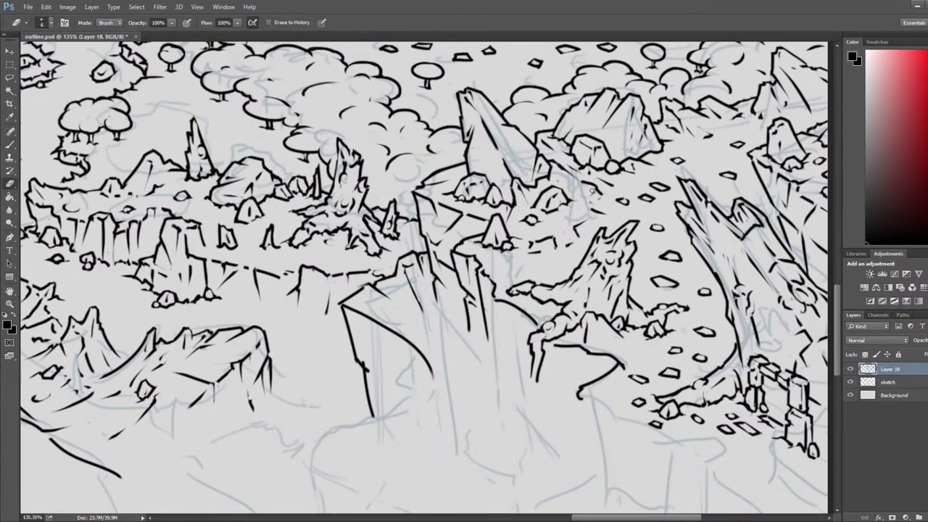
{"action": "key", "text": "b"}
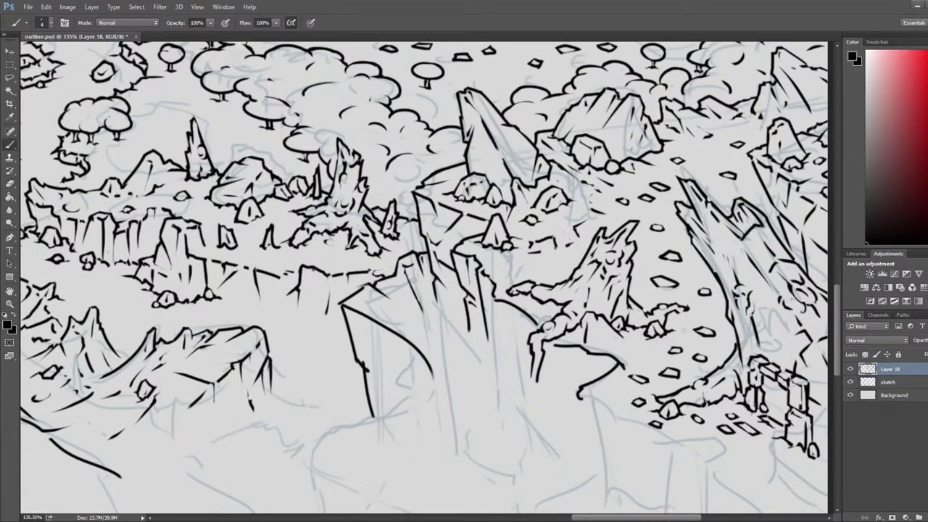
{"action": "key", "text": "e"}
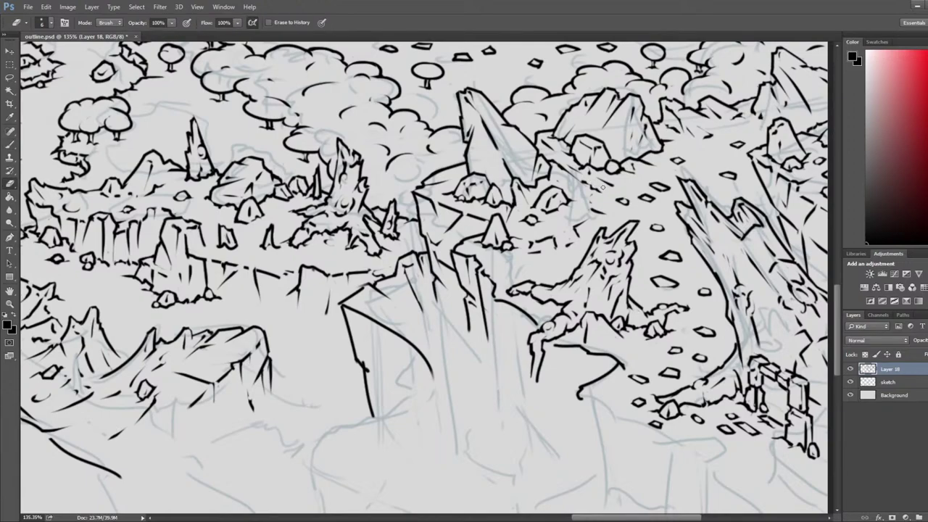
{"action": "key", "text": "b"}
{"action": "key", "text": "e"}
{"action": "key", "text": "b"}
{"action": "key", "text": "e"}
{"action": "key", "text": "b"}
{"action": "key", "text": "e"}
{"action": "key", "text": "b"}
{"action": "key", "text": "e"}
Step: Save the map file and flip the canvas horizontally, returning to the area around the small stump
{"action": "scroll", "coordinate": [580, 191], "scroll_direction": "down", "scroll_amount": 9}
{"action": "key", "text": "ctrl+s"}
{"action": "key", "text": "F2"}
{"action": "scroll", "coordinate": [292, 248], "scroll_direction": "up", "scroll_amount": 2}
{"action": "left_click_drag", "start_coordinate": [292, 249], "coordinate": [674, 188]}
{"action": "left_click_drag", "start_coordinate": [94, 239], "coordinate": [485, 218]}
{"action": "scroll", "coordinate": [402, 171], "scroll_direction": "up", "scroll_amount": 2}
{"action": "left_click_drag", "start_coordinate": [402, 170], "coordinate": [403, 219]}
{"action": "scroll", "coordinate": [402, 217], "scroll_direction": "down", "scroll_amount": 1}
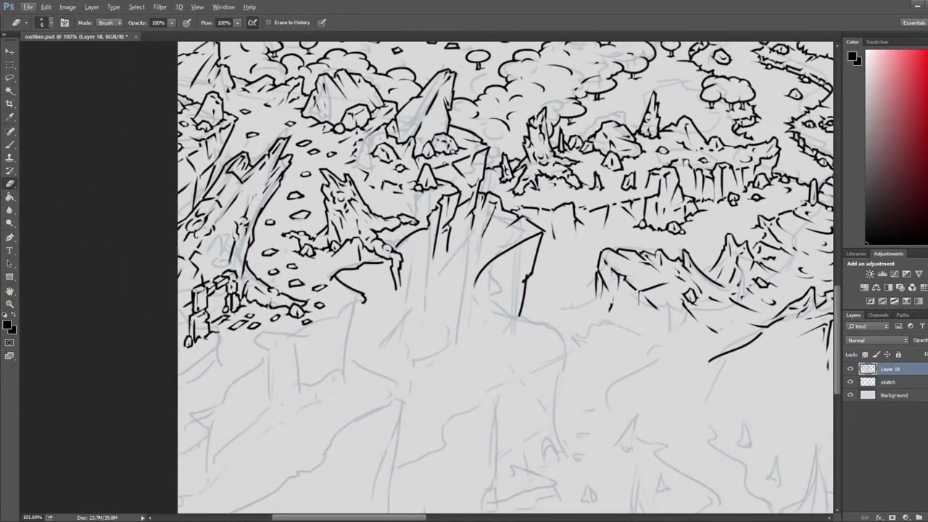
{"action": "mouse_move", "coordinate": [372, 185]}
{"action": "left_mouse_down"}
{"action": "mouse_move", "coordinate": [379, 179]}
{"action": "mouse_move", "coordinate": [388, 206]}
{"action": "left_mouse_up"}
Step: Rework the short slanted ground strokes between the stepping stones and the boulders above the small stump
{"action": "key", "text": "b"}
{"action": "key", "text": "e"}
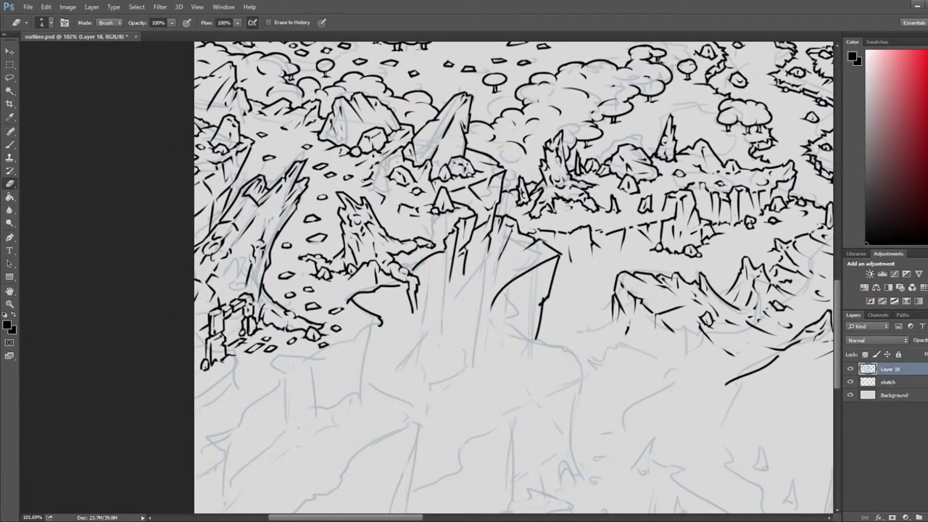
{"action": "key", "text": "b"}
{"action": "key", "text": "e"}
{"action": "left_click_drag", "start_coordinate": [389, 221], "coordinate": [410, 183]}
{"action": "scroll", "coordinate": [416, 173], "scroll_direction": "up", "scroll_amount": 5}
{"action": "left_click_drag", "start_coordinate": [405, 101], "coordinate": [415, 175]}
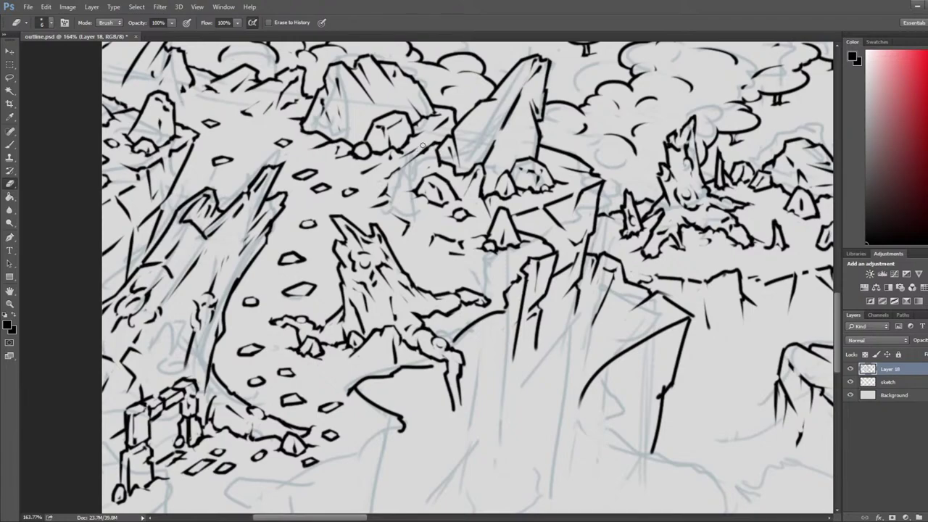
{"action": "left_click_drag", "start_coordinate": [392, 176], "coordinate": [371, 184]}
{"action": "key", "text": "b"}
{"action": "key", "text": "e"}
{"action": "key", "text": "b"}
{"action": "key", "text": "e"}
{"action": "key", "text": "b"}
{"action": "key", "text": "e"}
{"action": "key", "text": "b"}
{"action": "key", "text": "e"}
{"action": "key", "text": "b"}
{"action": "key", "text": "e"}
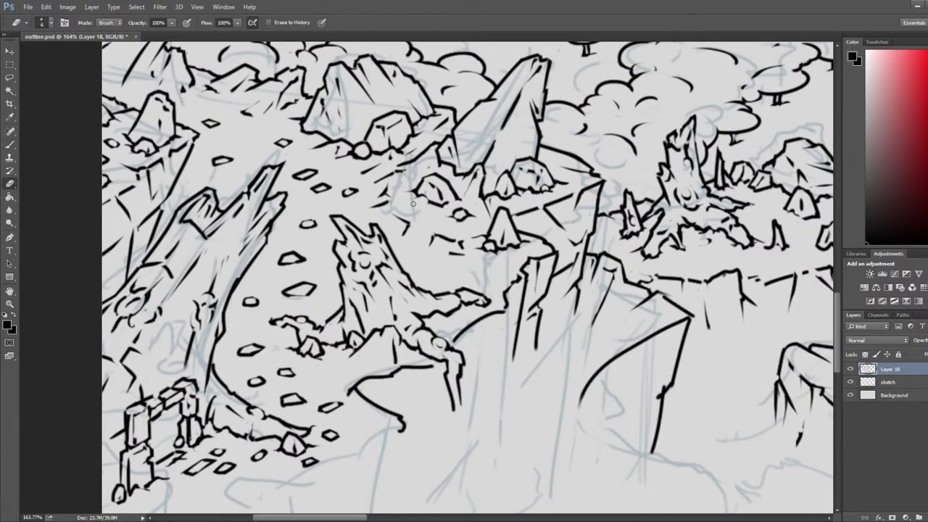
Step: Ink and trim small broken edge marks on the ground between the small stump and the pointed rock
{"action": "key", "text": "b"}
{"action": "key", "text": "e"}
{"action": "key", "text": "b"}
{"action": "mouse_move", "coordinate": [444, 263]}
{"action": "left_mouse_down"}
{"action": "mouse_move", "coordinate": [437, 209]}
{"action": "mouse_move", "coordinate": [425, 202]}
{"action": "left_mouse_up"}
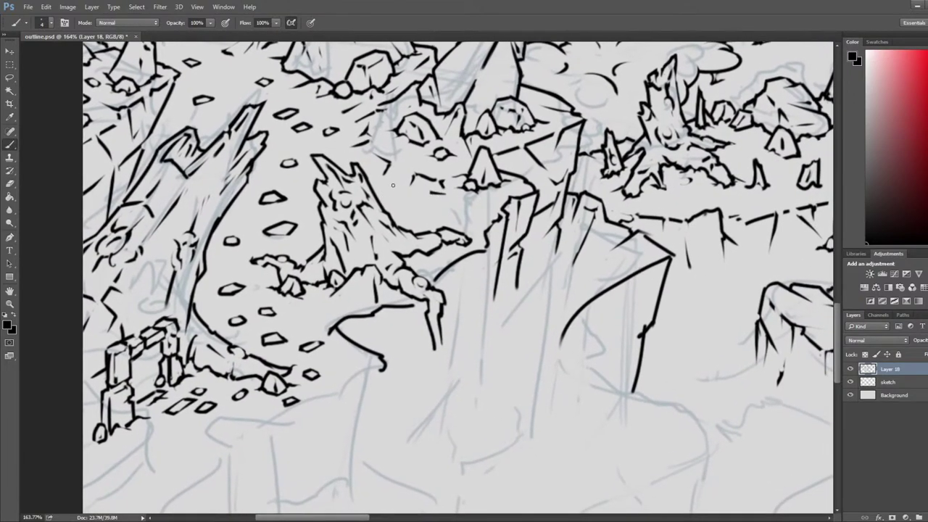
{"action": "key", "text": "e"}
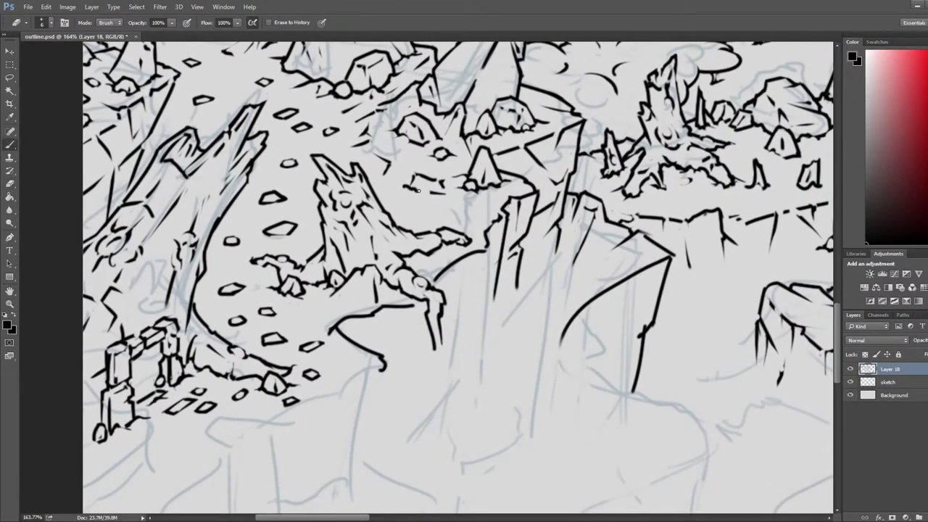
{"action": "key", "text": "b"}
{"action": "key", "text": "e"}
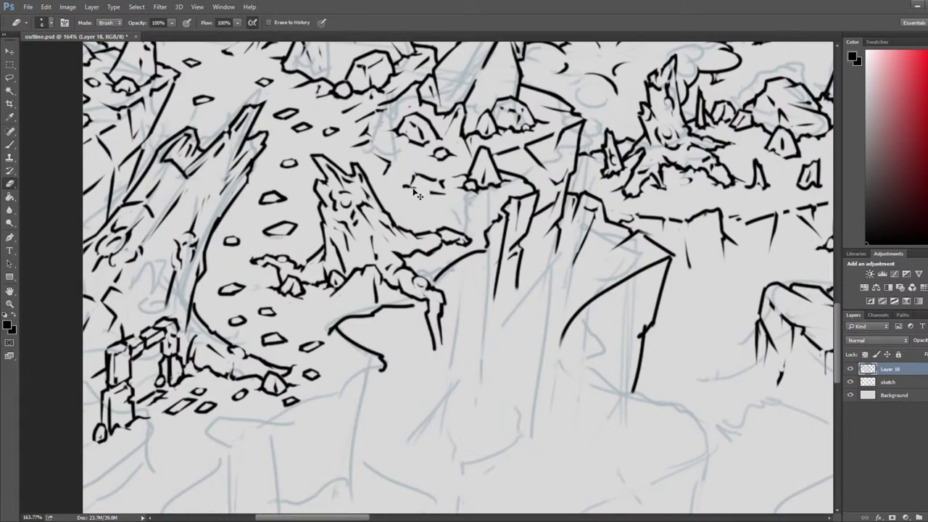
{"action": "key", "text": "b"}
{"action": "key", "text": "e"}
{"action": "left_click_drag", "start_coordinate": [442, 189], "coordinate": [490, 161]}
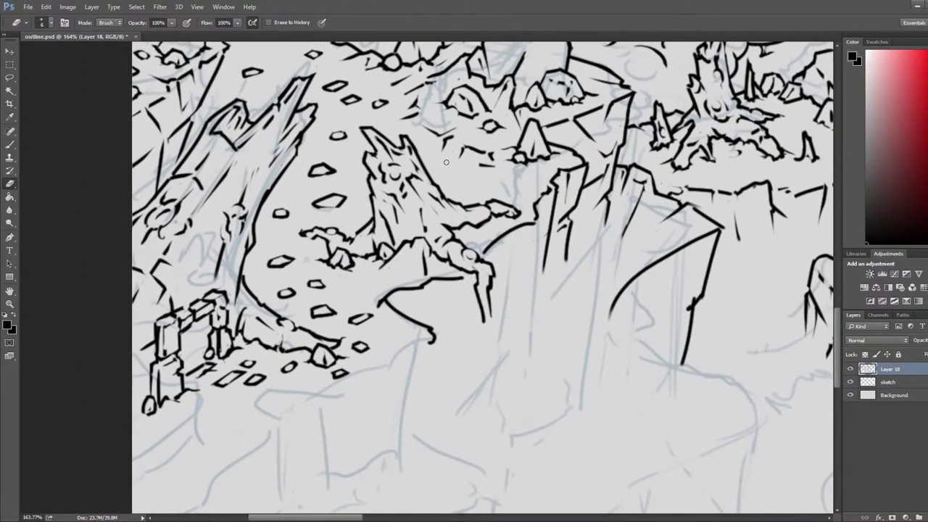
Step: Touch up the ground beside the small stump's root with a short ink mark and light erasing
{"action": "key", "text": "b"}
{"action": "mouse_move", "coordinate": [470, 189]}
{"action": "left_mouse_down"}
{"action": "mouse_move", "coordinate": [486, 184]}
{"action": "mouse_move", "coordinate": [461, 188]}
{"action": "mouse_move", "coordinate": [470, 192]}
{"action": "left_mouse_up"}
{"action": "key", "text": "e"}
{"action": "key", "text": "b"}
{"action": "key", "text": "e"}
{"action": "key", "text": "b"}
{"action": "key", "text": "e"}
{"action": "key", "text": "b"}
Step: Save the map file and flip the canvas horizontally and back to check the whole drawing
{"action": "scroll", "coordinate": [504, 222], "scroll_direction": "down", "scroll_amount": 5}
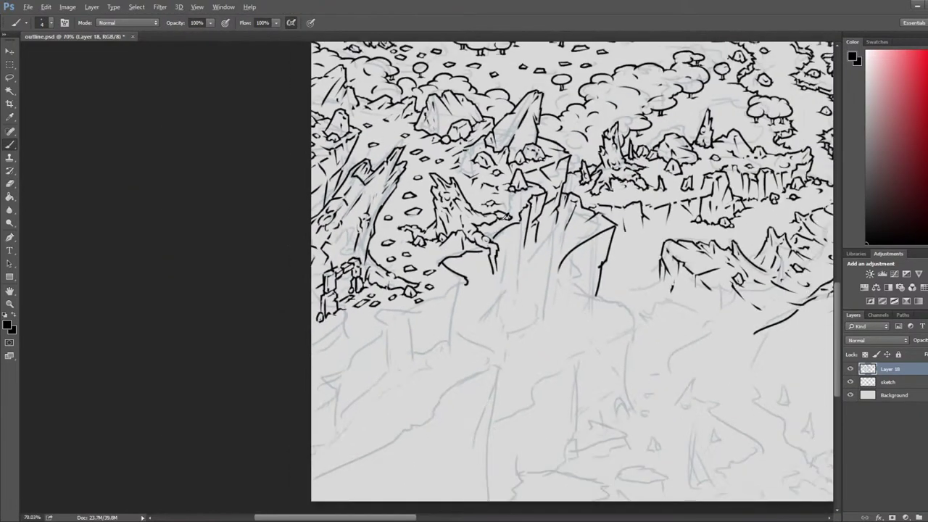
{"action": "key", "text": "ctrl+s"}
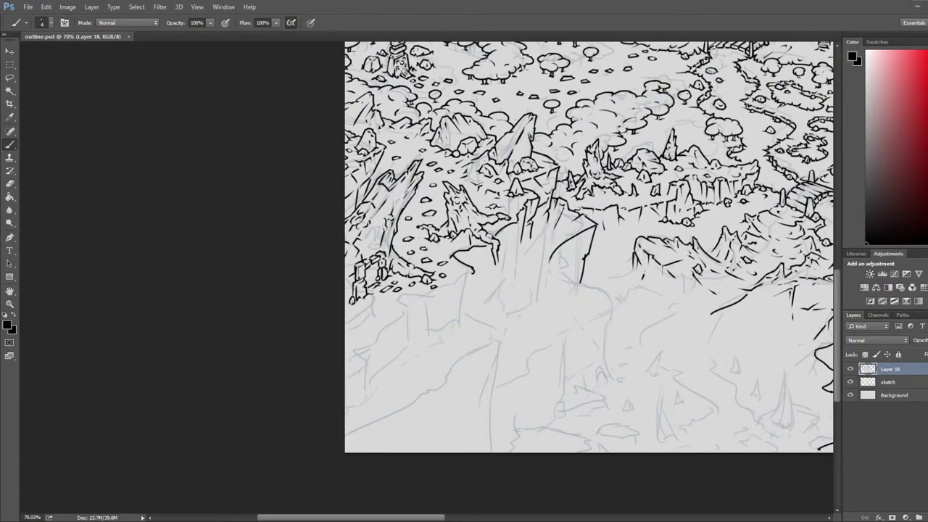
{"action": "scroll", "coordinate": [399, 351], "scroll_direction": "down", "scroll_amount": 4}
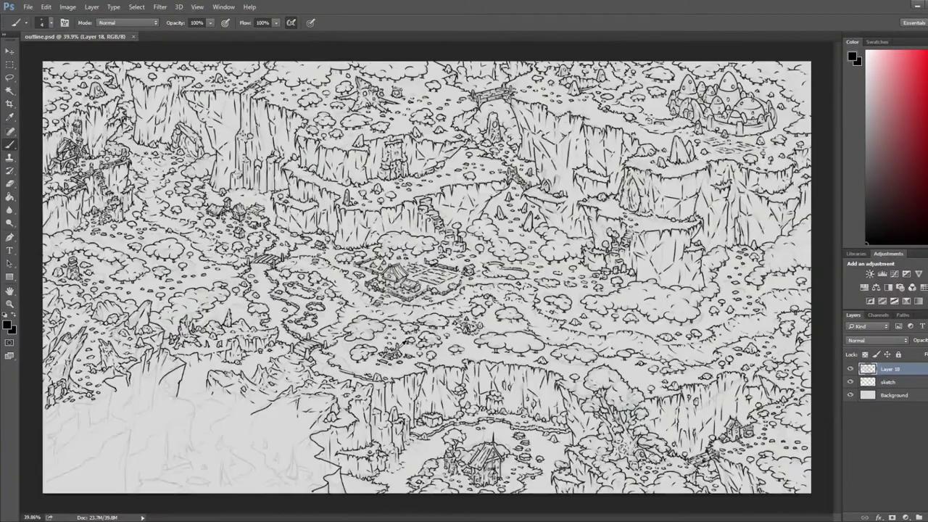
{"action": "key", "text": "ctrl+shift+h"}
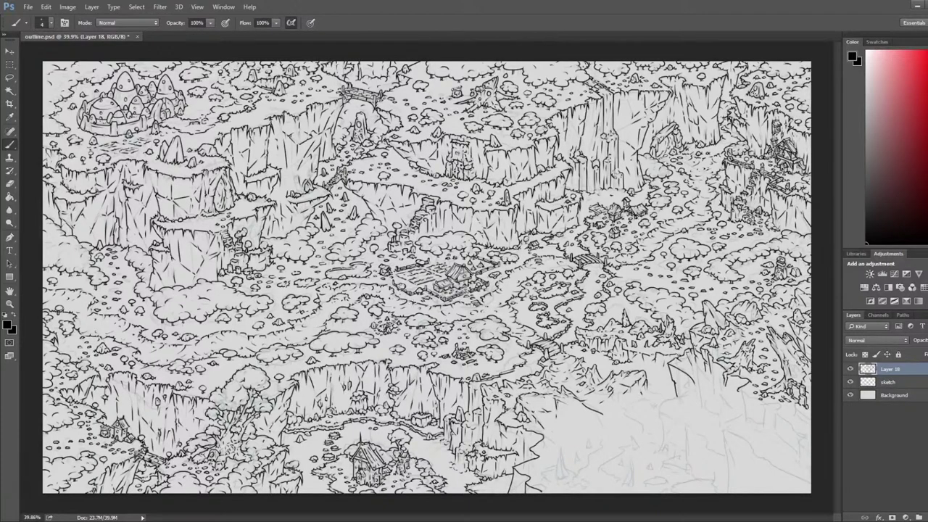
{"action": "key", "text": "ctrl+shift+h"}
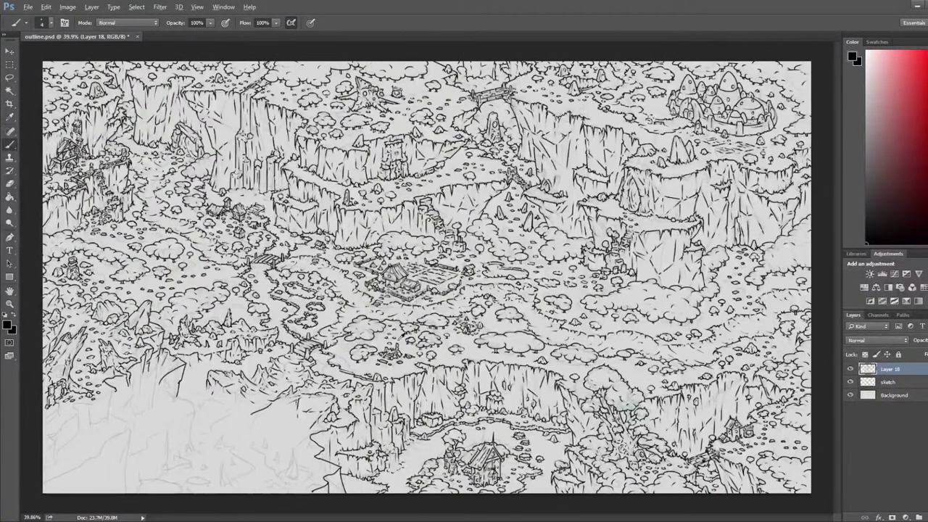
Step: Ink and trim small marks along the upper waterfall beside the curved cliff wall
{"action": "scroll", "coordinate": [399, 425], "scroll_direction": "up", "scroll_amount": 3}
{"action": "scroll", "coordinate": [382, 436], "scroll_direction": "up", "scroll_amount": 4}
{"action": "left_click_drag", "start_coordinate": [474, 426], "coordinate": [387, 316]}
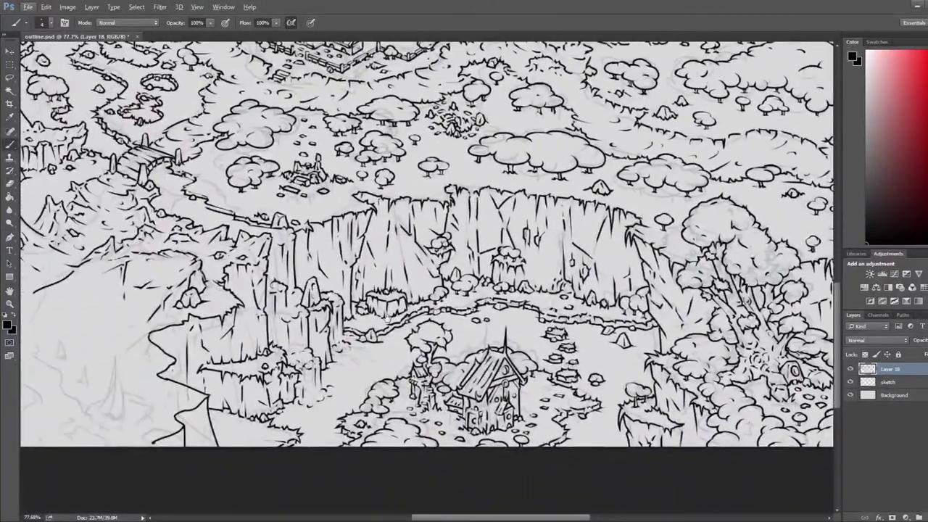
{"action": "scroll", "coordinate": [385, 316], "scroll_direction": "up", "scroll_amount": 3}
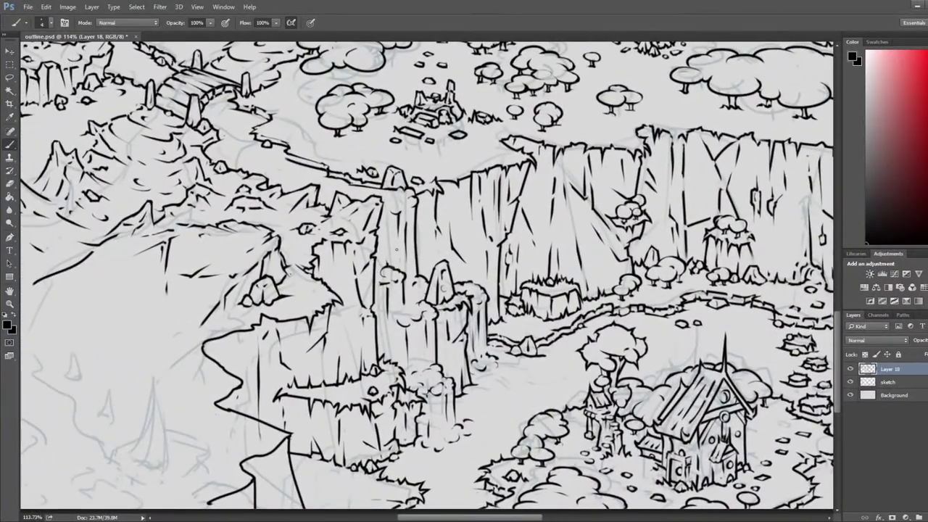
{"action": "key", "text": "e"}
{"action": "key", "text": "b"}
{"action": "key", "text": "e"}
{"action": "mouse_move", "coordinate": [388, 227]}
{"action": "left_mouse_down"}
{"action": "mouse_move", "coordinate": [385, 250]}
{"action": "mouse_move", "coordinate": [387, 219]}
{"action": "left_mouse_up"}
{"action": "key", "text": "b"}
{"action": "key", "text": "e"}
{"action": "key", "text": "b"}
{"action": "key", "text": "e"}
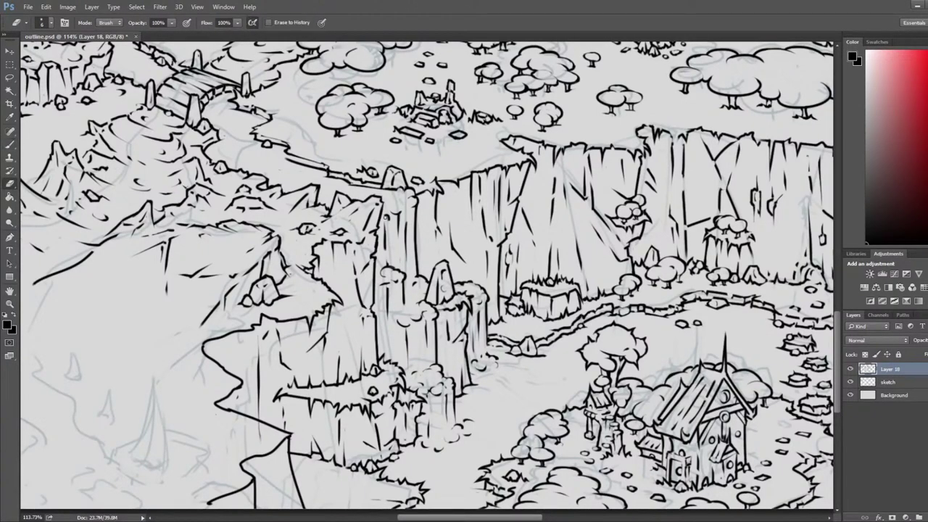
{"action": "key", "text": "b"}
{"action": "key", "text": "e"}
Step: Rework the cracks and tufted edge under the grassy ledge beside the waterfall
{"action": "left_click_drag", "start_coordinate": [417, 250], "coordinate": [519, 179]}
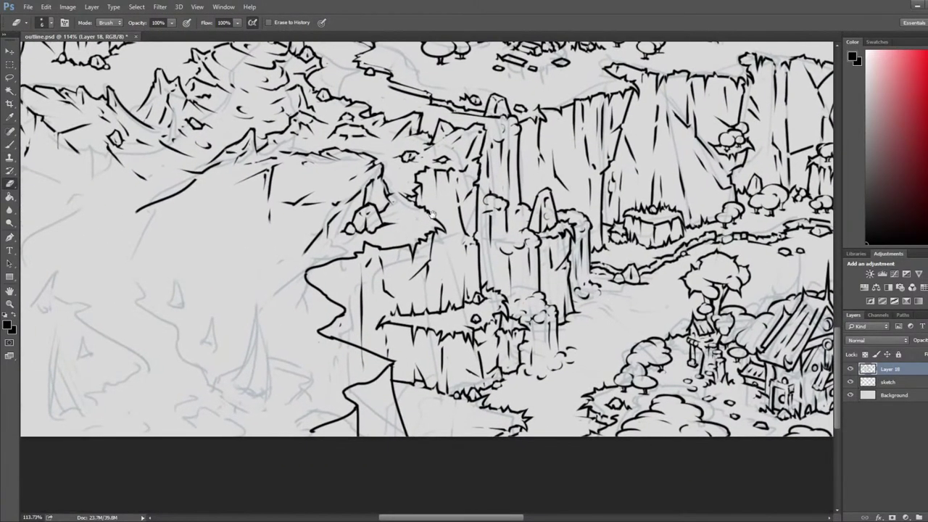
{"action": "left_click_drag", "start_coordinate": [424, 206], "coordinate": [502, 183]}
{"action": "left_click_drag", "start_coordinate": [563, 164], "coordinate": [516, 207]}
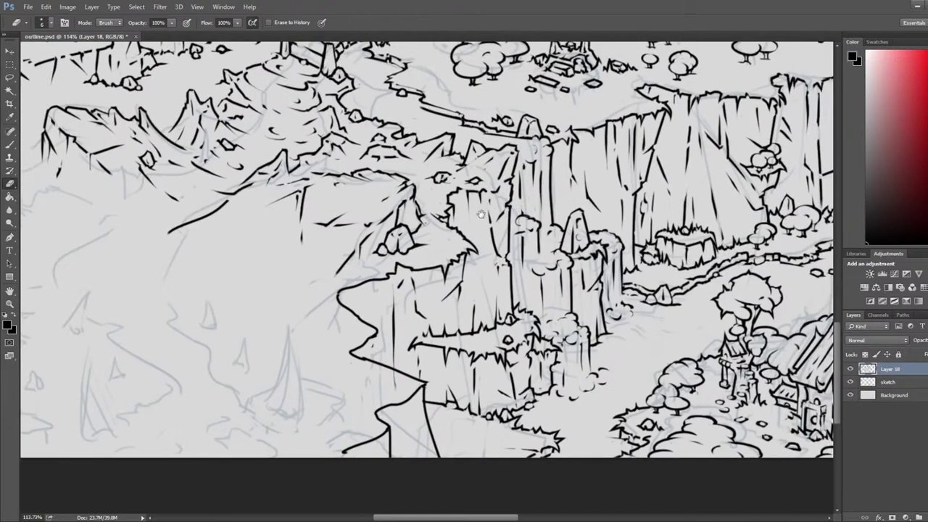
{"action": "key", "text": "b"}
{"action": "key", "text": "e"}
{"action": "key", "text": "b"}
{"action": "key", "text": "e"}
{"action": "key", "text": "b"}
{"action": "key", "text": "e"}
{"action": "key", "text": "b"}
{"action": "key", "text": "e"}
{"action": "key", "text": "b"}
{"action": "key", "text": "e"}
{"action": "key", "text": "b"}
{"action": "key", "text": "e"}
{"action": "key", "text": "b"}
{"action": "key", "text": "e"}
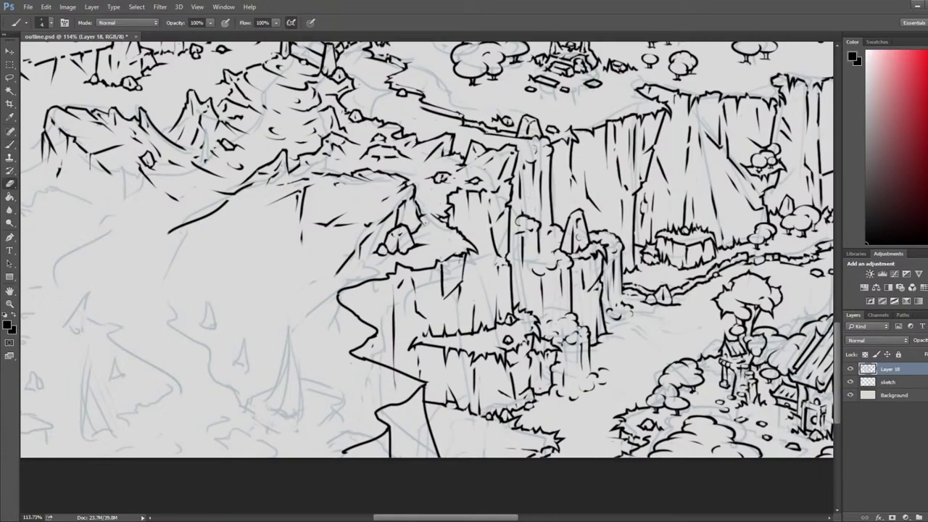
{"action": "key", "text": "b"}
{"action": "key", "text": "e"}
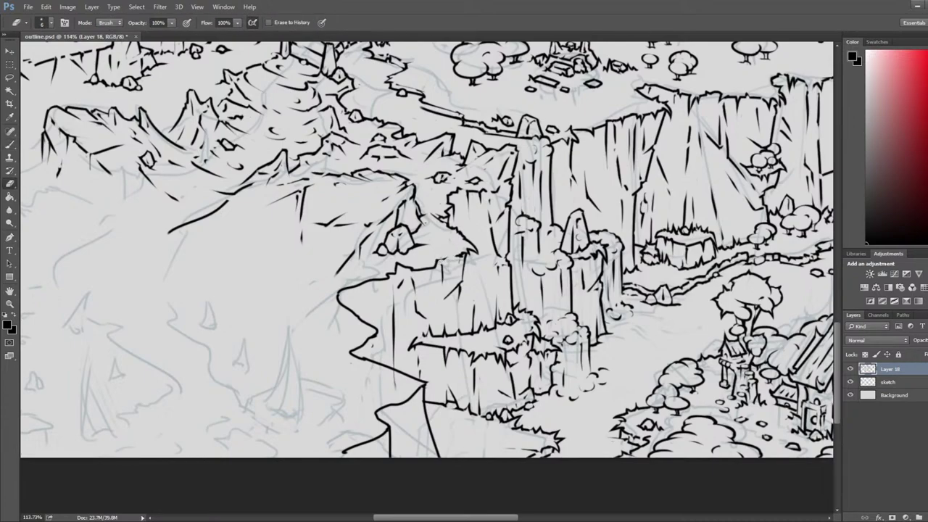
Step: Redraw the ledge tip as a clean point with a short cliff edge running down beneath it
{"action": "key", "text": "b"}
{"action": "key", "text": "e"}
{"action": "key", "text": "b"}
{"action": "key", "text": "e"}
{"action": "key", "text": "b"}
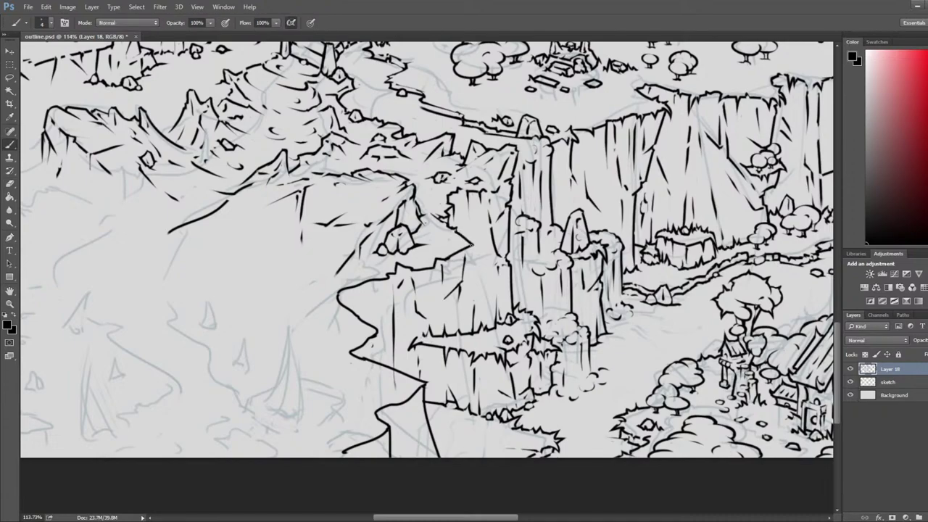
{"action": "key", "text": "e"}
{"action": "key", "text": "b"}
{"action": "key", "text": "e"}
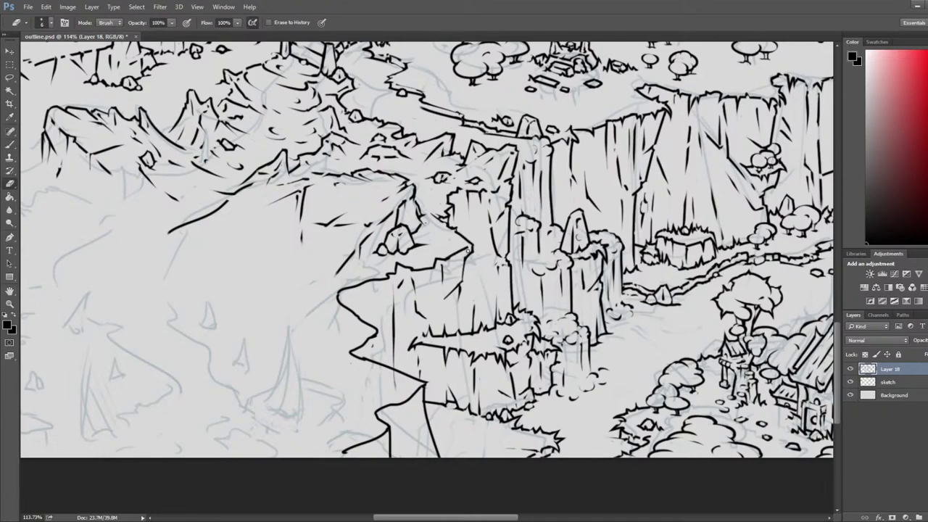
Step: Ink a small rock on the tip of the ledge and trim the overlapping edge lines
{"action": "key", "text": "b"}
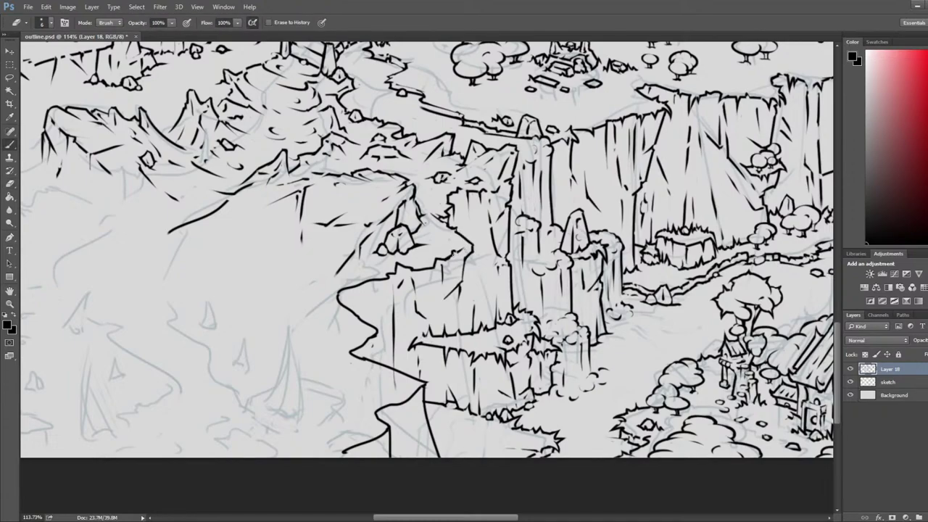
{"action": "key", "text": "e"}
{"action": "key", "text": "b"}
{"action": "left_click_drag", "start_coordinate": [469, 242], "coordinate": [462, 229]}
{"action": "key", "text": "e"}
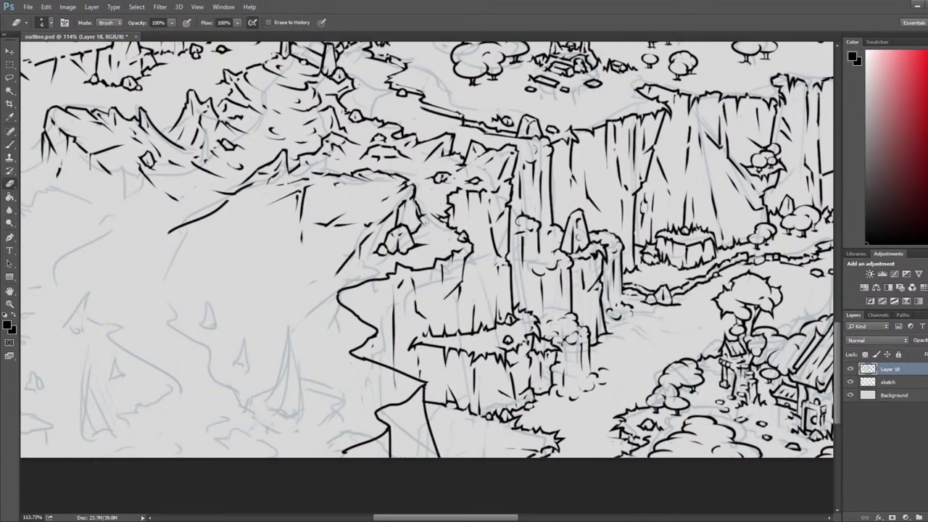
{"action": "key", "text": "b"}
{"action": "left_click_drag", "start_coordinate": [468, 238], "coordinate": [462, 231]}
{"action": "key", "text": "e"}
{"action": "key", "text": "b"}
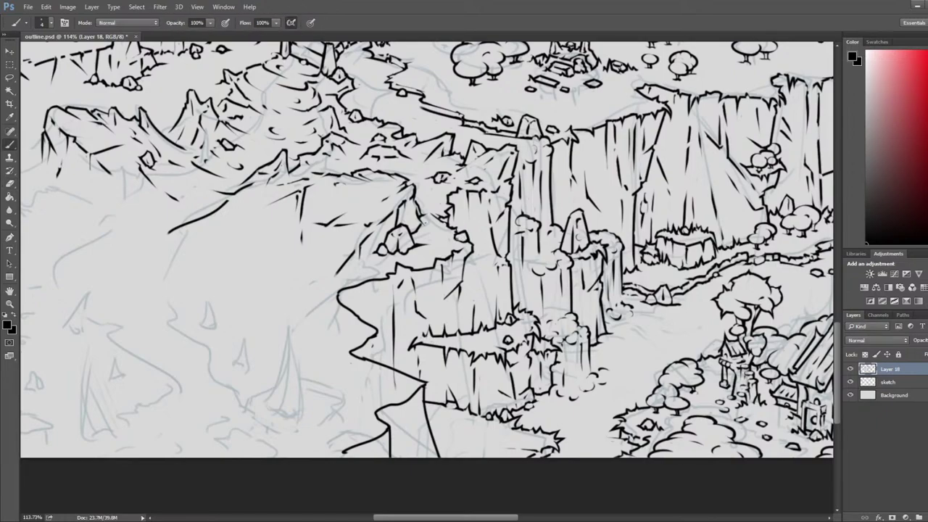
Step: Refine the small rock's outline and inner details where it meets the ledge edge
{"action": "key", "text": "e"}
{"action": "key", "text": "b"}
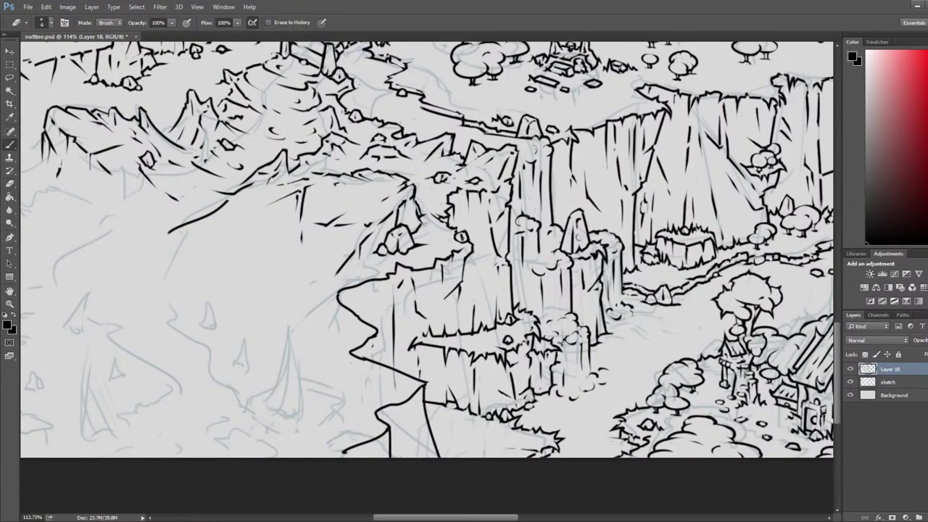
{"action": "key", "text": "e"}
{"action": "key", "text": "b"}
{"action": "key", "text": "e"}
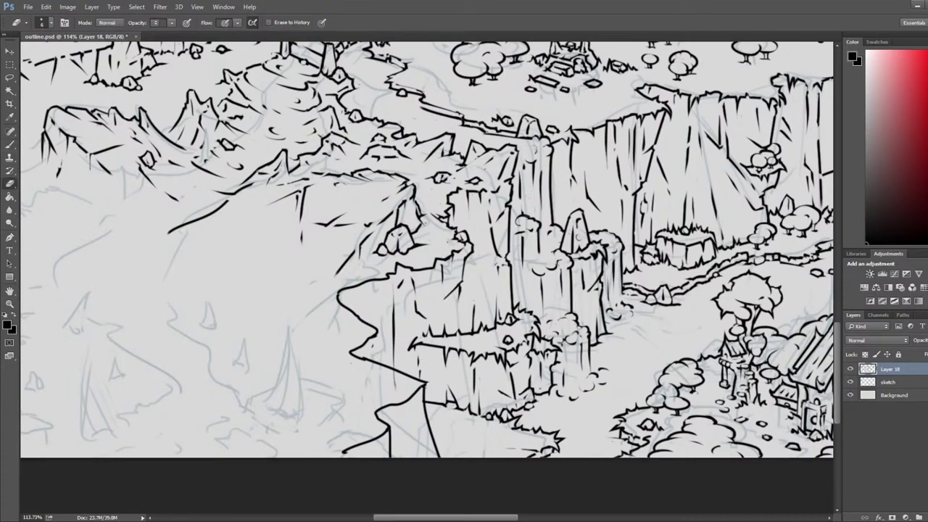
{"action": "key", "text": "b"}
{"action": "key", "text": "e"}
{"action": "key", "text": "b"}
{"action": "key", "text": "e"}
Step: Flip the canvas horizontally and ink short vertical cracks below the edge of the rock-tipped ledge
{"action": "scroll", "coordinate": [468, 236], "scroll_direction": "down", "scroll_amount": 5}
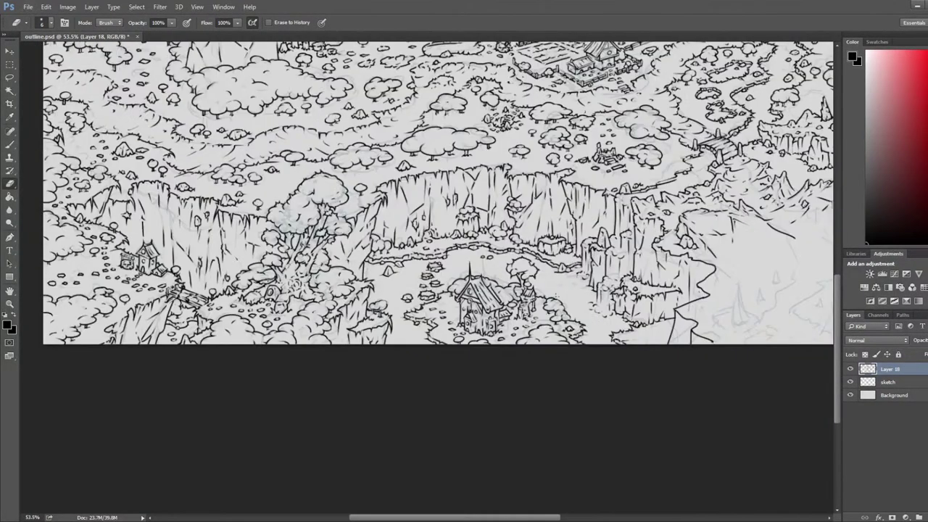
{"action": "scroll", "coordinate": [615, 266], "scroll_direction": "up", "scroll_amount": 5}
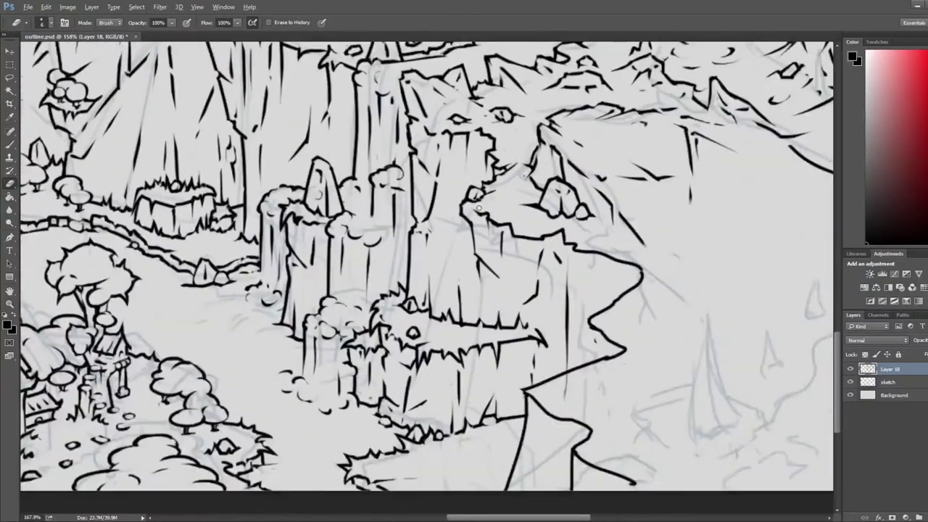
{"action": "scroll", "coordinate": [567, 206], "scroll_direction": "up", "scroll_amount": 1}
{"action": "key", "text": "b"}
{"action": "key", "text": "e"}
{"action": "mouse_move", "coordinate": [521, 222]}
{"action": "left_mouse_down"}
{"action": "mouse_move", "coordinate": [518, 264]}
{"action": "mouse_move", "coordinate": [538, 228]}
{"action": "left_mouse_up"}
{"action": "key", "text": "b"}
{"action": "key", "text": "e"}
{"action": "key", "text": "b"}
{"action": "key", "text": "e"}
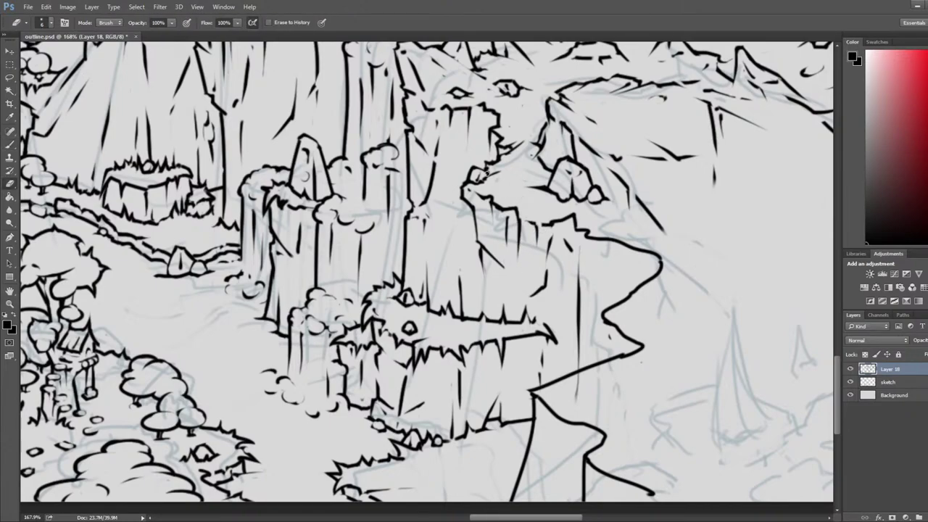
Step: Clean up the ledge edge directly beneath the small rock with fine strokes and erasing
{"action": "key", "text": "b"}
{"action": "key", "text": "e"}
{"action": "key", "text": "b"}
{"action": "key", "text": "e"}
{"action": "key", "text": "b"}
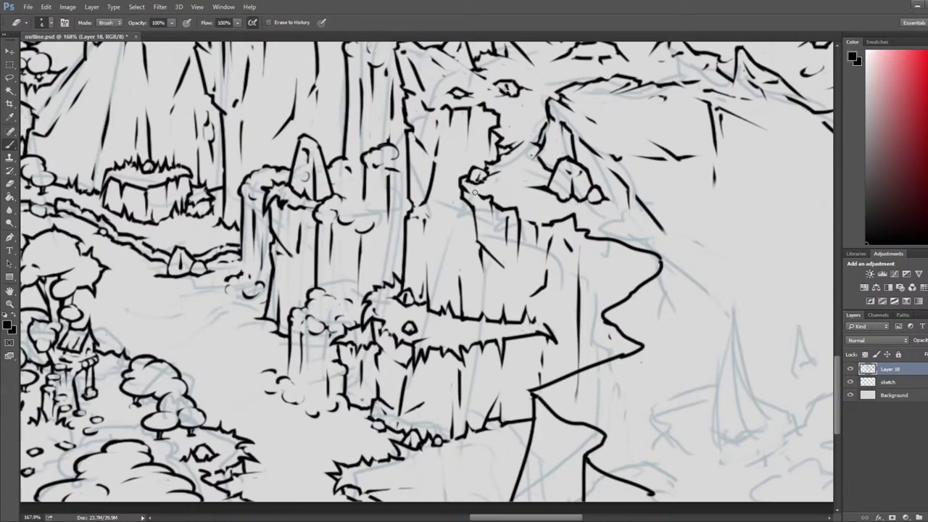
{"action": "key", "text": "e"}
{"action": "key", "text": "b"}
{"action": "key", "text": "e"}
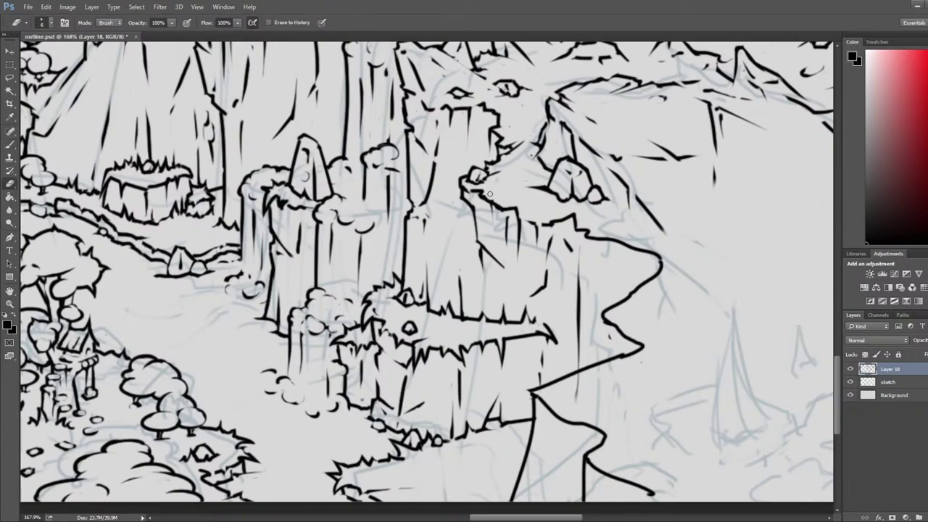
Step: Trim and touch up the ground line between the small rock and the neighbouring boulders
{"action": "key", "text": "b"}
{"action": "key", "text": "e"}
{"action": "key", "text": "b"}
{"action": "key", "text": "e"}
{"action": "key", "text": "b"}
{"action": "key", "text": "e"}
{"action": "left_click_drag", "start_coordinate": [519, 176], "coordinate": [507, 207]}
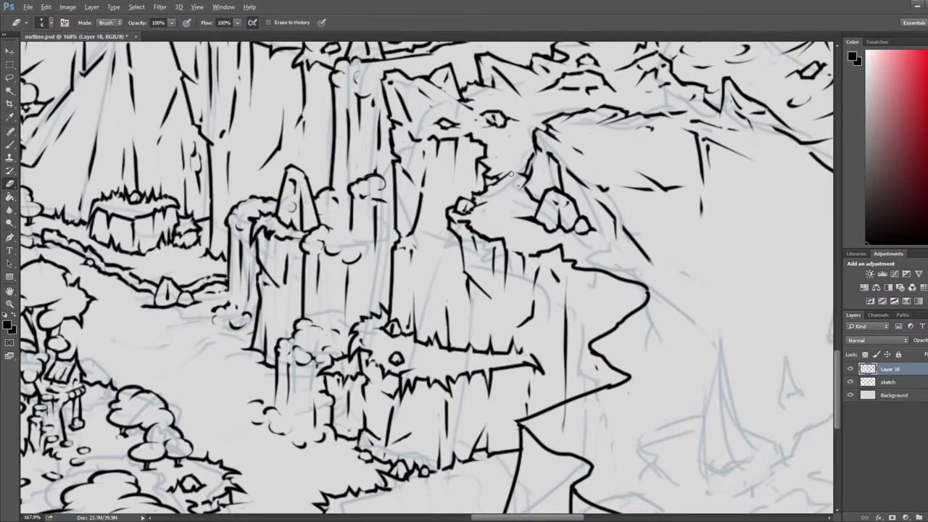
Step: Save the map file, flip the canvas horizontally and back, and return to the unfinished cliff outcrop
{"action": "scroll", "coordinate": [520, 208], "scroll_direction": "down", "scroll_amount": 5}
{"action": "key", "text": "ctrl+s"}
{"action": "key", "text": "ctrl+shift+h"}
{"action": "mouse_move", "coordinate": [86, 196]}
{"action": "left_mouse_down"}
{"action": "mouse_move", "coordinate": [437, 236]}
{"action": "mouse_move", "coordinate": [620, 278]}
{"action": "mouse_move", "coordinate": [617, 324]}
{"action": "left_mouse_up"}
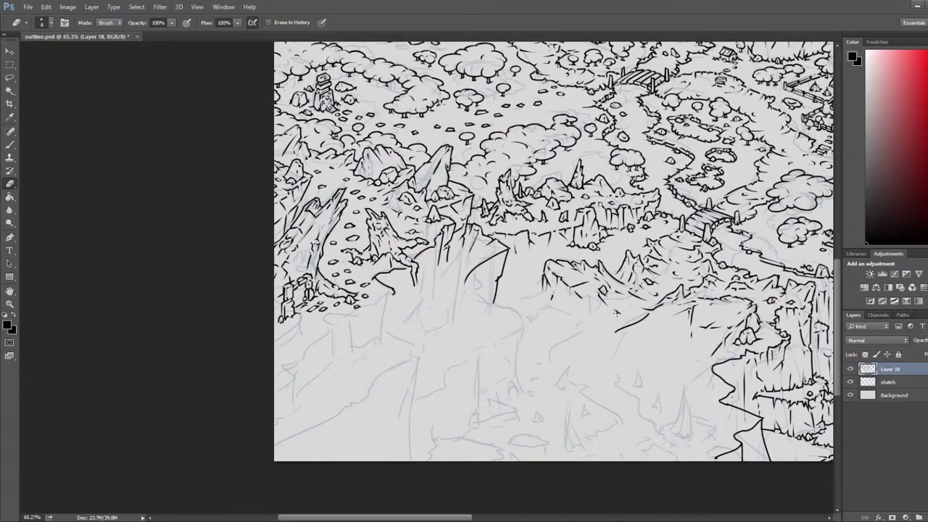
{"action": "key", "text": "ctrl+f"}
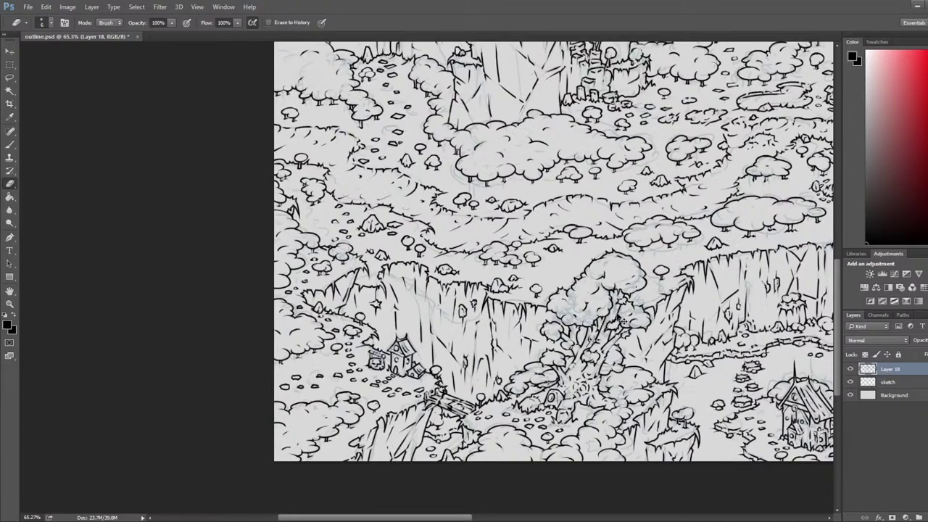
{"action": "left_click_drag", "start_coordinate": [696, 234], "coordinate": [208, 168]}
{"action": "scroll", "coordinate": [414, 248], "scroll_direction": "up", "scroll_amount": 5}
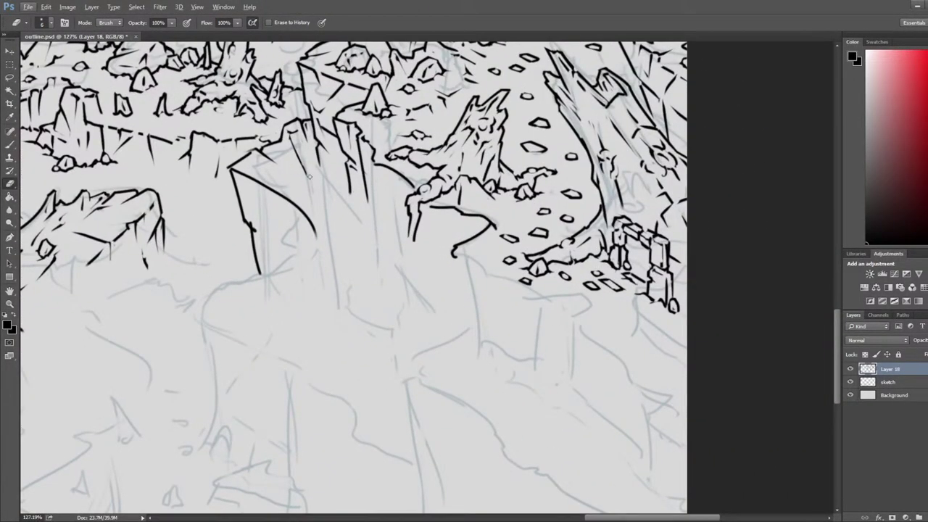
Step: Ink a long slanted crack down the cliff outcrop below the tall pointed rock, undoing the stray stroke
{"action": "key", "text": "b"}
{"action": "left_click_drag", "start_coordinate": [319, 156], "coordinate": [365, 330]}
{"action": "key", "text": "e"}
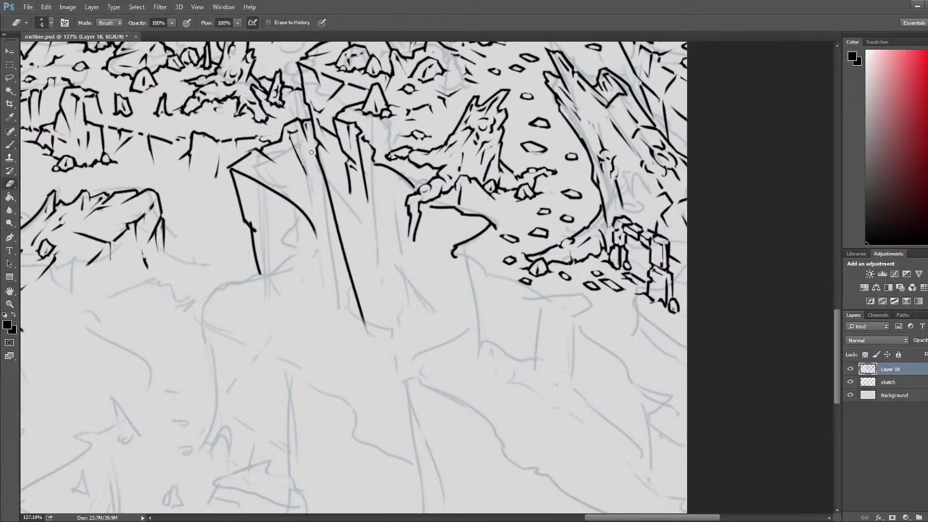
{"action": "key", "text": "b"}
{"action": "left_click_drag", "start_coordinate": [349, 223], "coordinate": [395, 258]}
{"action": "key", "text": "e"}
{"action": "key", "text": "ctrl+z"}
Step: Ink a small notch on the outcrop's long crack and trim where the lines meet
{"action": "key", "text": "b"}
{"action": "left_click_drag", "start_coordinate": [327, 193], "coordinate": [357, 212]}
{"action": "key", "text": "e"}
{"action": "key", "text": "b"}
{"action": "key", "text": "e"}
{"action": "key", "text": "b"}
{"action": "key", "text": "e"}
{"action": "key", "text": "b"}
{"action": "key", "text": "e"}
{"action": "left_click_drag", "start_coordinate": [337, 208], "coordinate": [358, 210]}
Step: Extend the inner pillar edge of the outcrop downward to an angled end and clean its lines
{"action": "key", "text": "b"}
{"action": "key", "text": "e"}
{"action": "mouse_move", "coordinate": [351, 199]}
{"action": "left_mouse_down"}
{"action": "mouse_move", "coordinate": [350, 168]}
{"action": "mouse_move", "coordinate": [360, 182]}
{"action": "mouse_move", "coordinate": [337, 181]}
{"action": "mouse_move", "coordinate": [358, 197]}
{"action": "mouse_move", "coordinate": [357, 207]}
{"action": "mouse_move", "coordinate": [349, 193]}
{"action": "mouse_move", "coordinate": [377, 259]}
{"action": "left_mouse_up"}
{"action": "key", "text": "b"}
{"action": "key", "text": "e"}
{"action": "key", "text": "b"}
{"action": "key", "text": "e"}
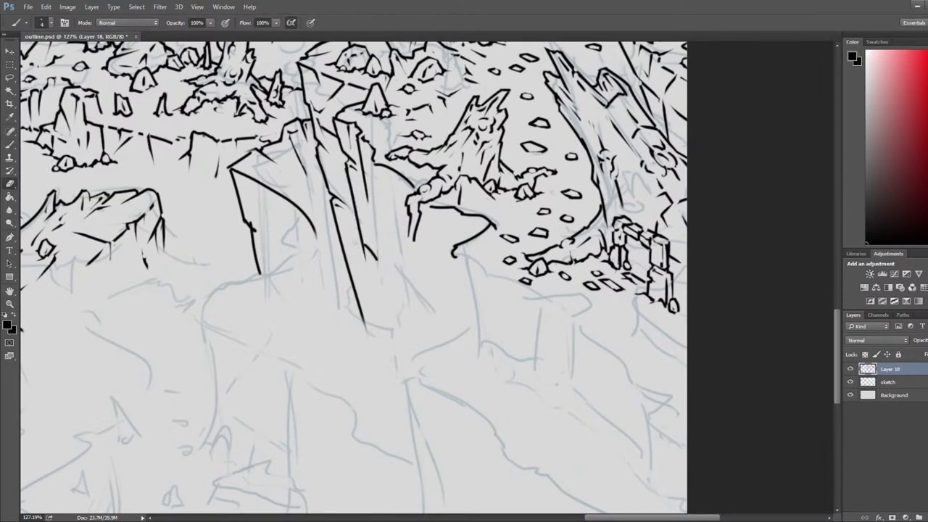
{"action": "key", "text": "b"}
{"action": "key", "text": "e"}
Step: Ink the long outer edge of the outcrop's pillar nearest the small stump
{"action": "key", "text": "b"}
{"action": "left_click_drag", "start_coordinate": [370, 170], "coordinate": [388, 286]}
{"action": "key", "text": "e"}
{"action": "key", "text": "ctrl+z"}
{"action": "key", "text": "ctrl+z"}
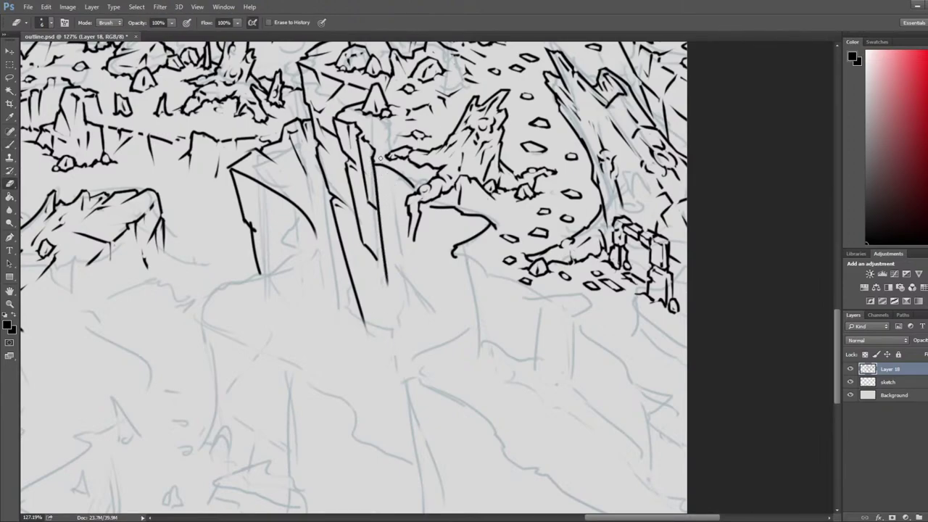
{"action": "key", "text": "b"}
{"action": "key", "text": "e"}
Step: Ink a shorter slanted edge beside the outer pillar and add small marks toward the stump's roots
{"action": "mouse_move", "coordinate": [376, 161]}
{"action": "left_mouse_down"}
{"action": "mouse_move", "coordinate": [394, 177]}
{"action": "mouse_move", "coordinate": [395, 212]}
{"action": "left_mouse_up"}
{"action": "key", "text": "b"}
{"action": "key", "text": "e"}
{"action": "key", "text": "b"}
{"action": "key", "text": "e"}
{"action": "key", "text": "b"}
{"action": "key", "text": "e"}
{"action": "key", "text": "b"}
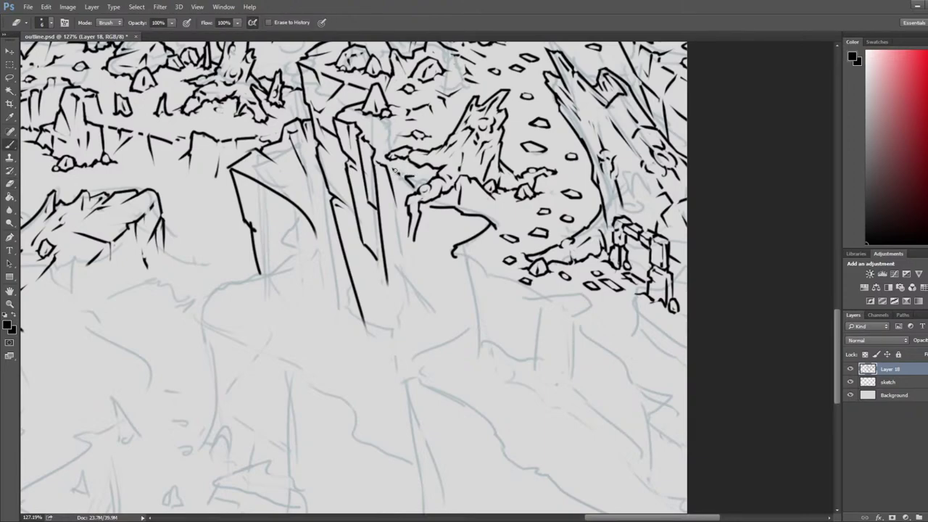
{"action": "left_click_drag", "start_coordinate": [395, 169], "coordinate": [400, 175]}
{"action": "key", "text": "e"}
{"action": "key", "text": "b"}
{"action": "key", "text": "e"}
Step: Save the map file and flip the canvas horizontally, returning to the outcrop's pillars beside the small stump
{"action": "scroll", "coordinate": [395, 182], "scroll_direction": "down", "scroll_amount": 6}
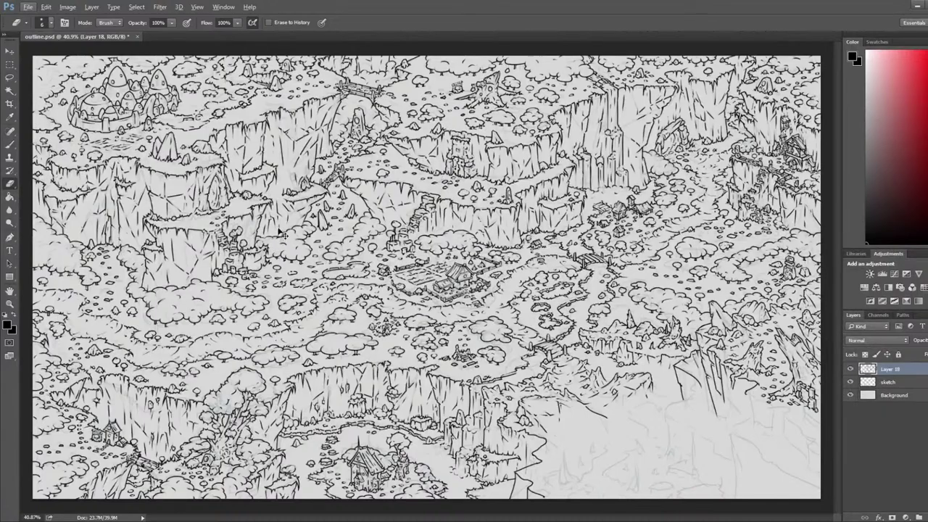
{"action": "scroll", "coordinate": [275, 254], "scroll_direction": "up", "scroll_amount": 2}
{"action": "scroll", "coordinate": [274, 261], "scroll_direction": "up", "scroll_amount": 2}
{"action": "scroll", "coordinate": [431, 226], "scroll_direction": "up", "scroll_amount": 5}
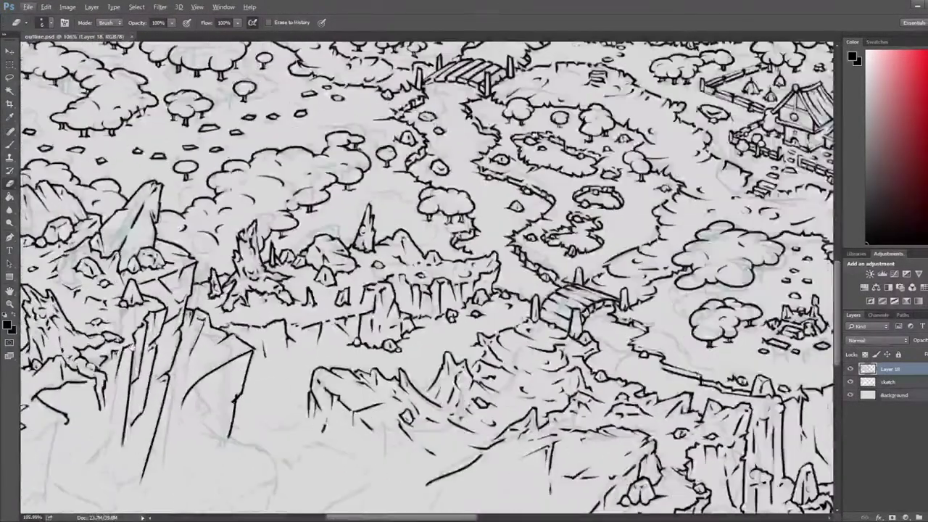
{"action": "scroll", "coordinate": [431, 226], "scroll_direction": "up", "scroll_amount": 2}
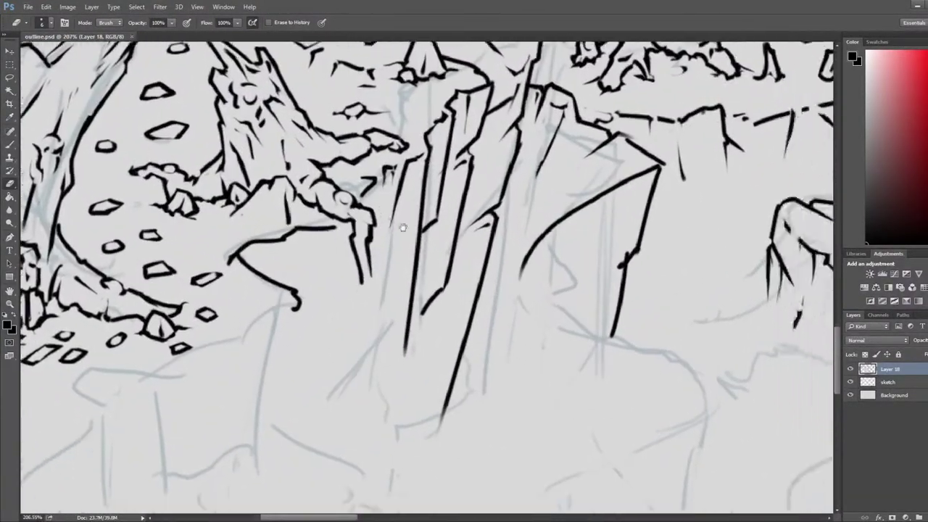
Step: Break up the outer pillar's edge nearest the stump with a jagged notch and a short slanted mark
{"action": "mouse_move", "coordinate": [421, 242]}
{"action": "left_mouse_down"}
{"action": "mouse_move", "coordinate": [414, 286]}
{"action": "mouse_move", "coordinate": [413, 258]}
{"action": "mouse_move", "coordinate": [415, 280]}
{"action": "mouse_move", "coordinate": [387, 293]}
{"action": "mouse_move", "coordinate": [417, 272]}
{"action": "mouse_move", "coordinate": [418, 280]}
{"action": "left_mouse_up"}
{"action": "key", "text": "b"}
{"action": "key", "text": "e"}
{"action": "key", "text": "b"}
{"action": "key", "text": "e"}
{"action": "key", "text": "b"}
{"action": "key", "text": "e"}
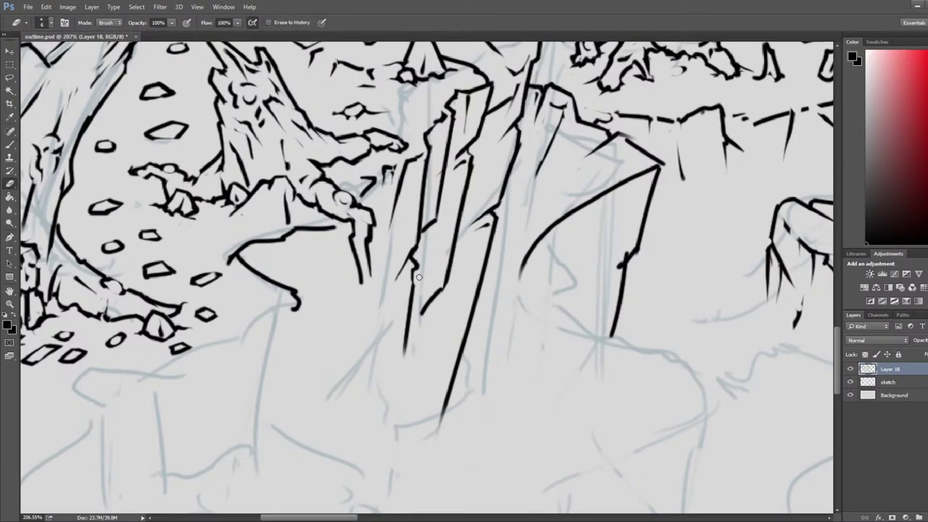
Step: Roughen the inner pillar line of the outcrop with a small jagged break near its upper part
{"action": "left_click_drag", "start_coordinate": [463, 225], "coordinate": [429, 289]}
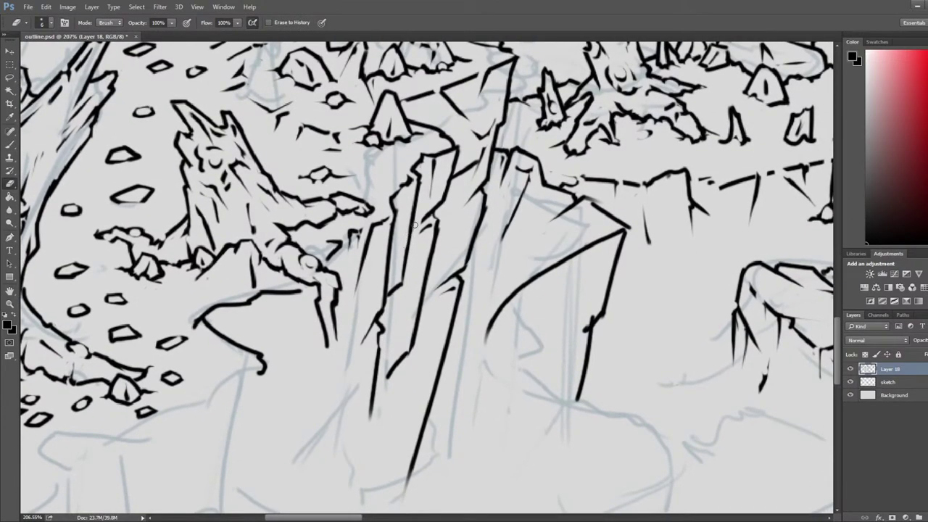
{"action": "key", "text": "b"}
{"action": "key", "text": "e"}
{"action": "mouse_move", "coordinate": [410, 241]}
{"action": "left_mouse_down"}
{"action": "mouse_move", "coordinate": [398, 252]}
{"action": "mouse_move", "coordinate": [408, 258]}
{"action": "left_mouse_up"}
{"action": "key", "text": "b"}
{"action": "key", "text": "e"}
Step: Rework the outcrop's long front pillar edge into jagged steps, erasing stray parts and adding short marks beside it
{"action": "mouse_move", "coordinate": [447, 354]}
{"action": "left_mouse_down"}
{"action": "mouse_move", "coordinate": [481, 265]}
{"action": "mouse_move", "coordinate": [476, 338]}
{"action": "left_mouse_up"}
{"action": "key", "text": "b"}
{"action": "left_click_drag", "start_coordinate": [482, 304], "coordinate": [468, 325]}
{"action": "key", "text": "e"}
{"action": "mouse_move", "coordinate": [478, 314]}
{"action": "left_mouse_down"}
{"action": "mouse_move", "coordinate": [484, 298]}
{"action": "mouse_move", "coordinate": [477, 336]}
{"action": "left_mouse_up"}
{"action": "key", "text": "b"}
{"action": "mouse_move", "coordinate": [484, 294]}
{"action": "left_mouse_down"}
{"action": "mouse_move", "coordinate": [471, 316]}
{"action": "mouse_move", "coordinate": [484, 297]}
{"action": "mouse_move", "coordinate": [479, 335]}
{"action": "left_mouse_up"}
{"action": "key", "text": "e"}
{"action": "left_click_drag", "start_coordinate": [543, 218], "coordinate": [502, 296]}
{"action": "mouse_move", "coordinate": [439, 359]}
{"action": "left_mouse_down"}
{"action": "mouse_move", "coordinate": [462, 294]}
{"action": "mouse_move", "coordinate": [443, 358]}
{"action": "left_mouse_up"}
{"action": "key", "text": "b"}
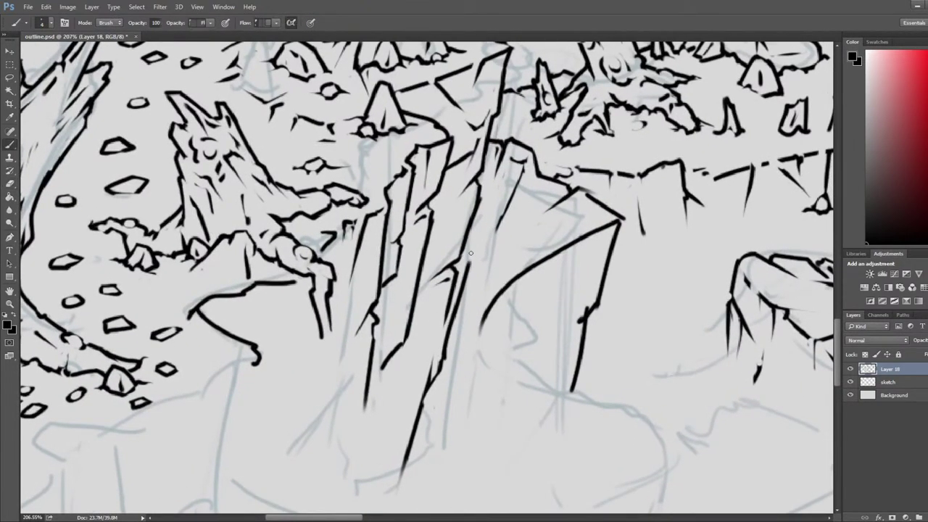
{"action": "key", "text": "e"}
{"action": "left_click_drag", "start_coordinate": [455, 282], "coordinate": [465, 294]}
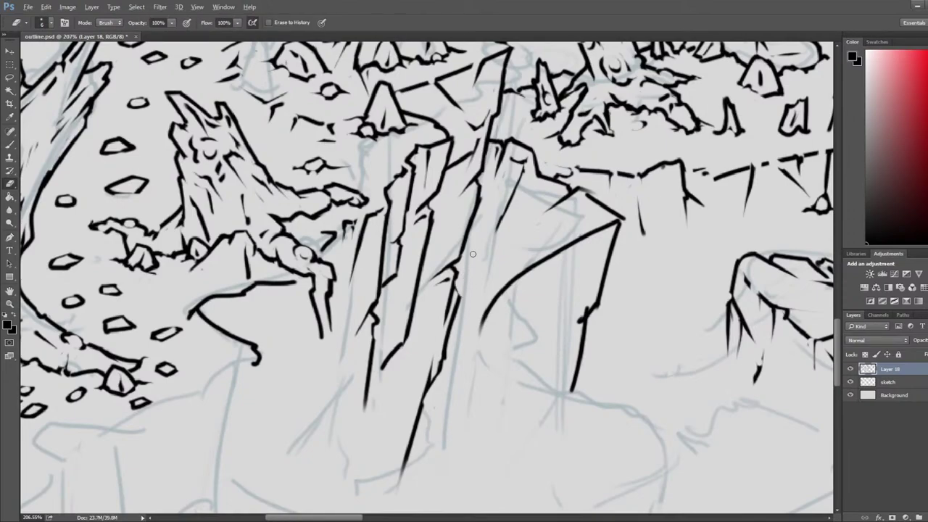
Step: Flip the canvas horizontally and replace the lower part of the long pillar edge with a shorter, steeper line
{"action": "scroll", "coordinate": [473, 255], "scroll_direction": "down", "scroll_amount": 5}
{"action": "left_click_drag", "start_coordinate": [466, 212], "coordinate": [458, 245]}
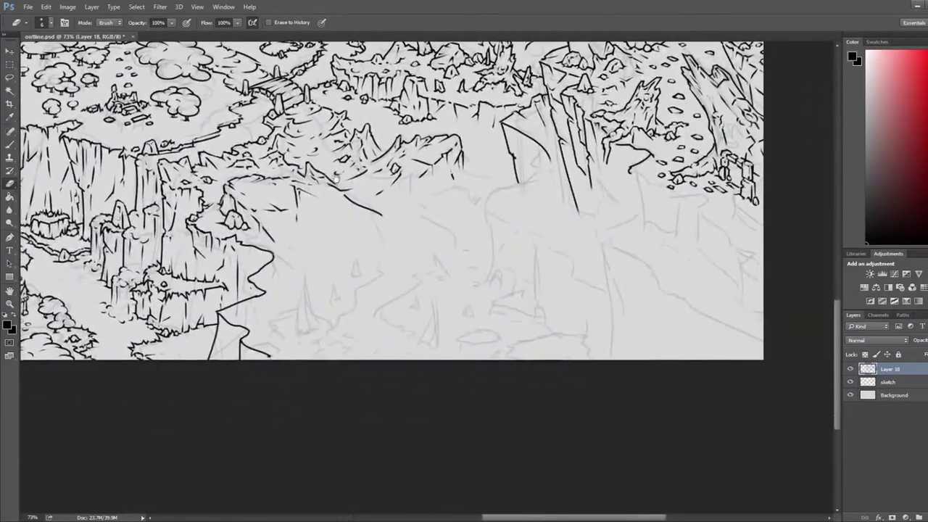
{"action": "scroll", "coordinate": [516, 226], "scroll_direction": "up", "scroll_amount": 3}
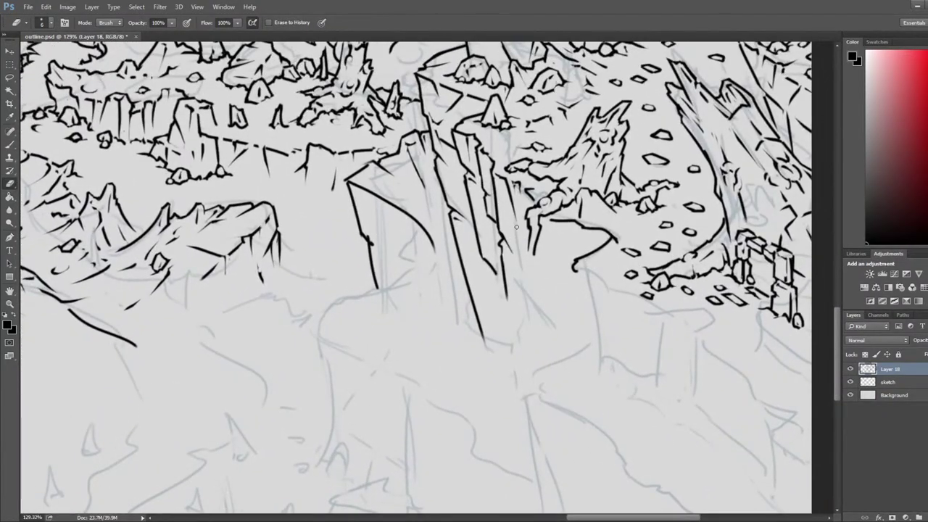
{"action": "key", "text": "b"}
{"action": "left_click_drag", "start_coordinate": [438, 173], "coordinate": [458, 261]}
{"action": "key", "text": "e"}
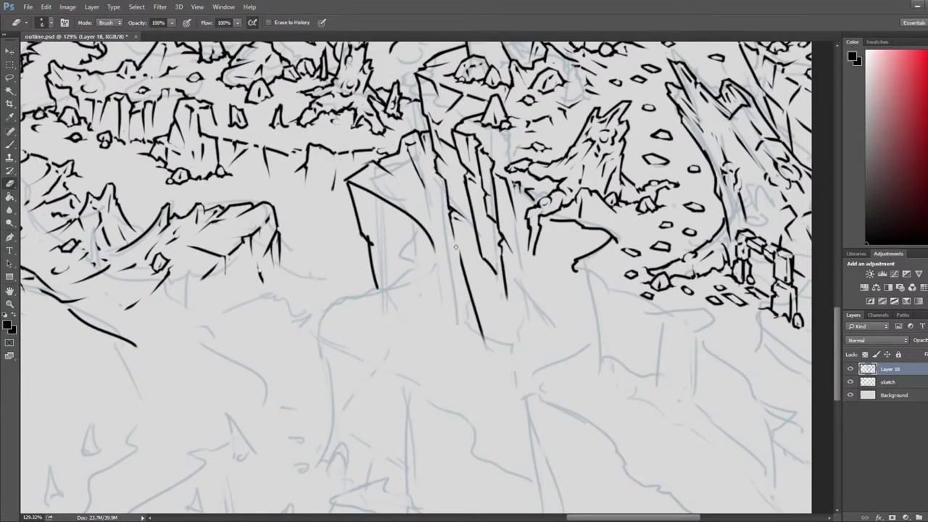
{"action": "key", "text": "b"}
{"action": "mouse_move", "coordinate": [451, 218]}
{"action": "left_mouse_down"}
{"action": "mouse_move", "coordinate": [483, 339]}
{"action": "mouse_move", "coordinate": [479, 320]}
{"action": "left_mouse_up"}
{"action": "key", "text": "e"}
{"action": "key", "text": "b"}
{"action": "key", "text": "e"}
{"action": "left_click_drag", "start_coordinate": [457, 266], "coordinate": [481, 293]}
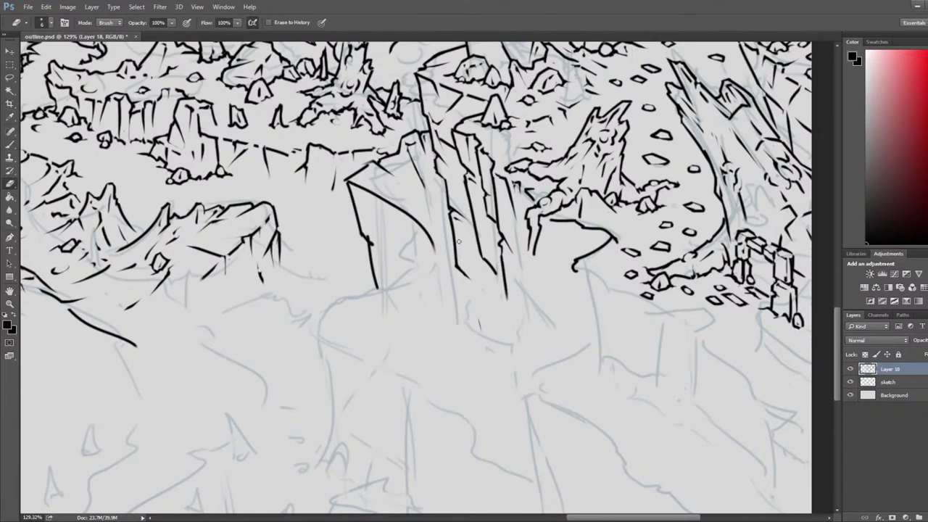
Step: Extend the pillar's front edge down to an angled base line and clean its inner lines
{"action": "key", "text": "b"}
{"action": "left_click_drag", "start_coordinate": [492, 224], "coordinate": [484, 258]}
{"action": "key", "text": "e"}
{"action": "left_click_drag", "start_coordinate": [494, 225], "coordinate": [490, 238]}
{"action": "key", "text": "b"}
{"action": "key", "text": "e"}
{"action": "mouse_move", "coordinate": [466, 275]}
{"action": "left_mouse_down"}
{"action": "mouse_move", "coordinate": [471, 300]}
{"action": "mouse_move", "coordinate": [489, 299]}
{"action": "mouse_move", "coordinate": [470, 296]}
{"action": "mouse_move", "coordinate": [458, 375]}
{"action": "mouse_move", "coordinate": [458, 334]}
{"action": "mouse_move", "coordinate": [461, 362]}
{"action": "mouse_move", "coordinate": [515, 350]}
{"action": "left_mouse_up"}
{"action": "key", "text": "b"}
{"action": "key", "text": "e"}
{"action": "key", "text": "b"}
{"action": "key", "text": "e"}
{"action": "key", "text": "b"}
Step: Save the map file and flip the canvas horizontally back and forth to check the whole outline
{"action": "key", "text": "ctrl+0"}
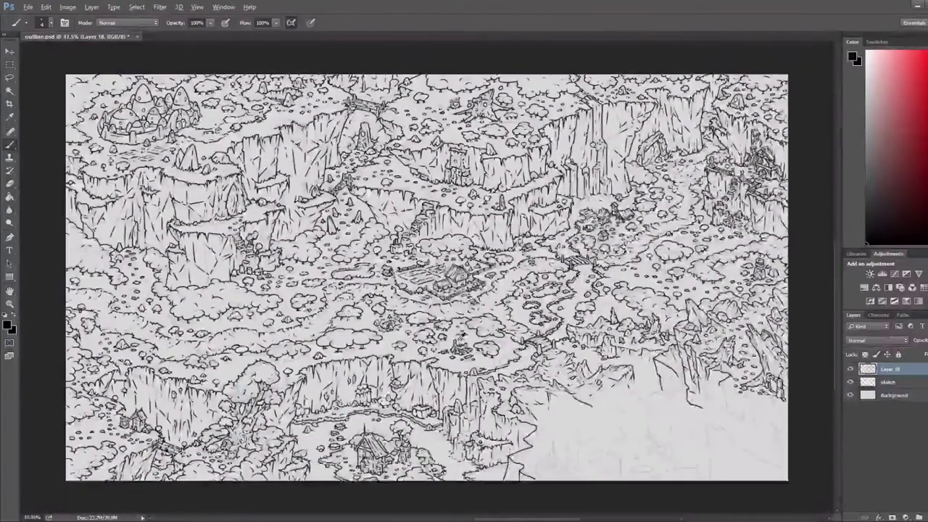
{"action": "key", "text": "ctrl+s"}
{"action": "key", "text": "ctrl+shift+h"}
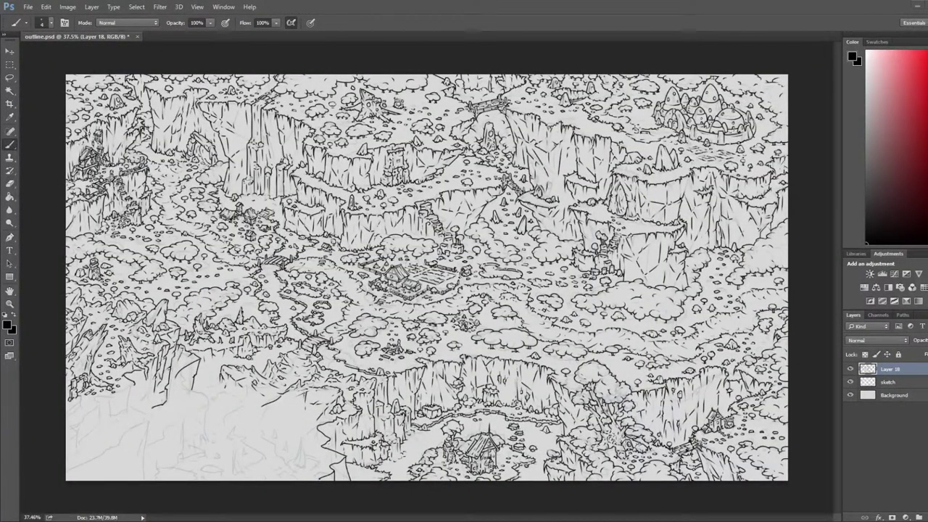
{"action": "scroll", "coordinate": [205, 393], "scroll_direction": "up", "scroll_amount": 3}
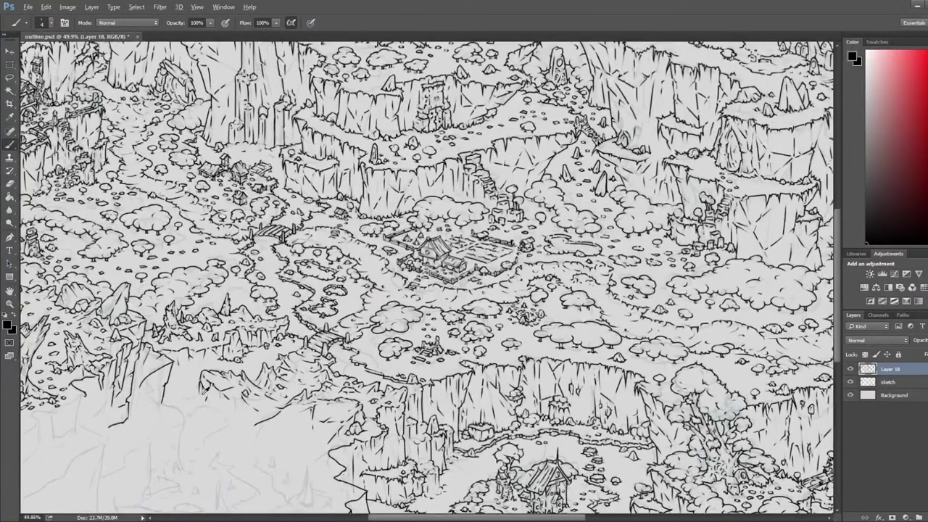
{"action": "scroll", "coordinate": [205, 392], "scroll_direction": "down", "scroll_amount": 4}
{"action": "key", "text": "ctrl+s"}
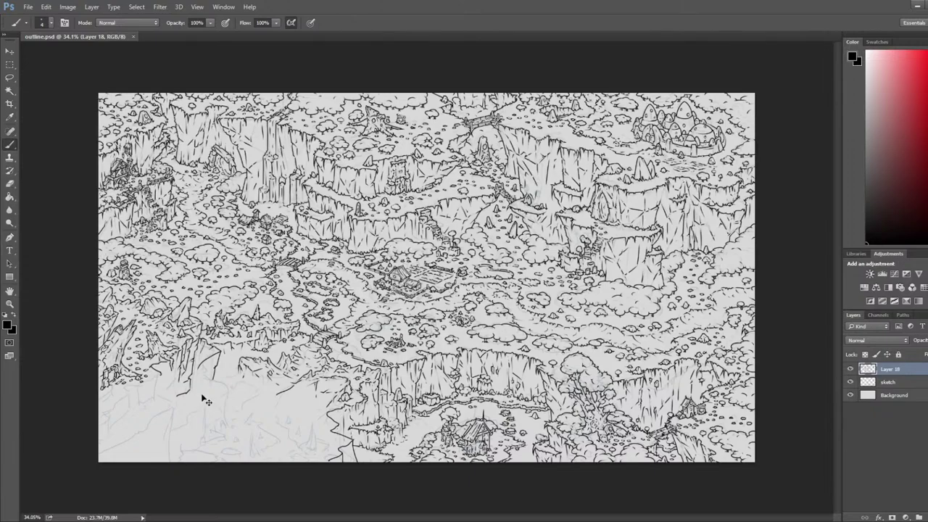
{"action": "key", "text": "ctrl+shift+h"}
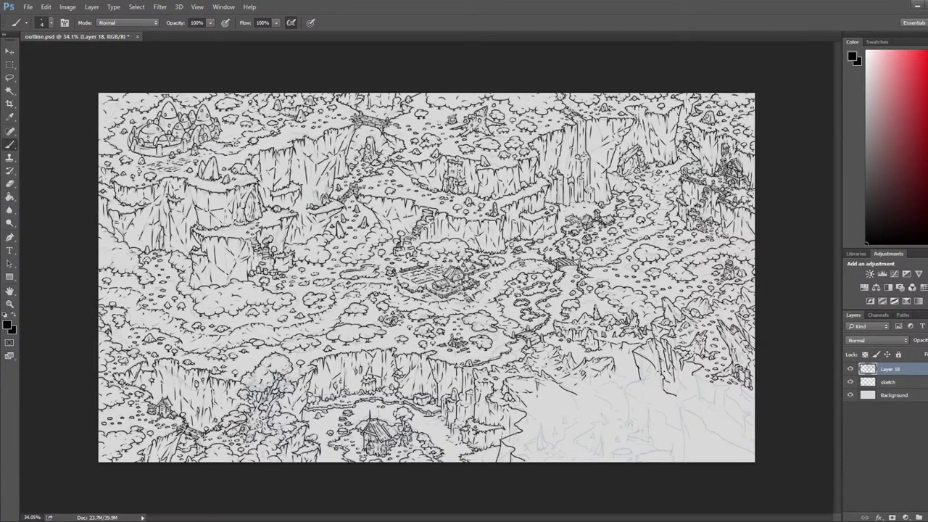
{"action": "scroll", "coordinate": [639, 413], "scroll_direction": "up", "scroll_amount": 5}
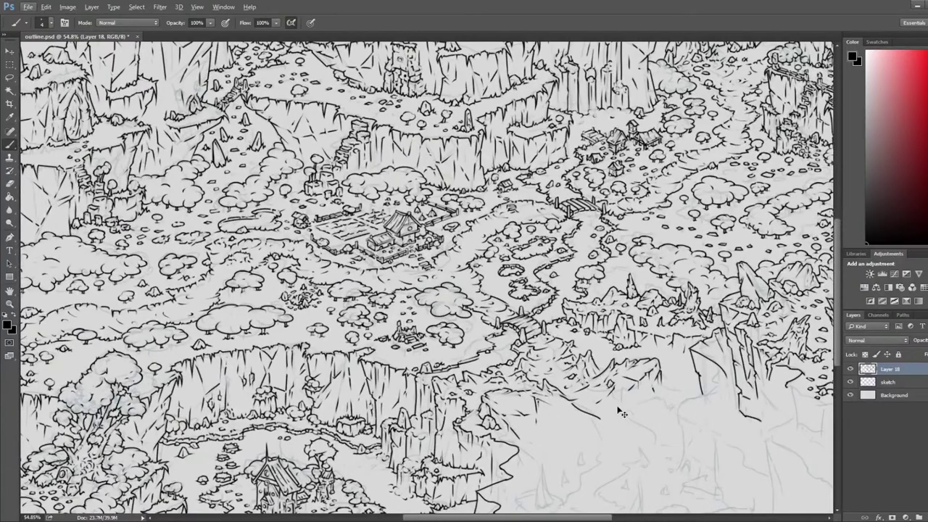
{"action": "key", "text": "ctrl+shift+h"}
{"action": "left_click_drag", "start_coordinate": [167, 395], "coordinate": [420, 307]}
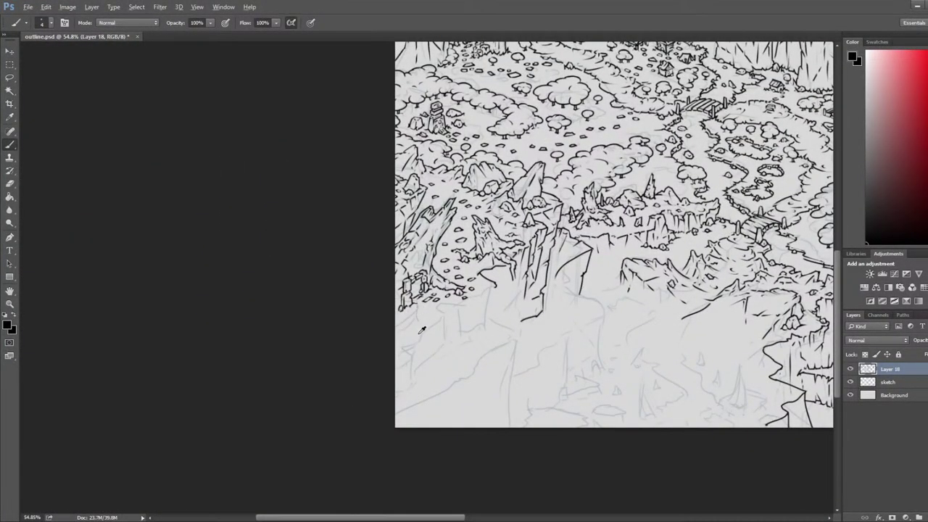
Step: Replace the curved ledge outline below the small stump with an angular corner, a slanted side edge and a straight lower edge
{"action": "scroll", "coordinate": [422, 310], "scroll_direction": "up", "scroll_amount": 5}
{"action": "scroll", "coordinate": [528, 266], "scroll_direction": "down", "scroll_amount": 1}
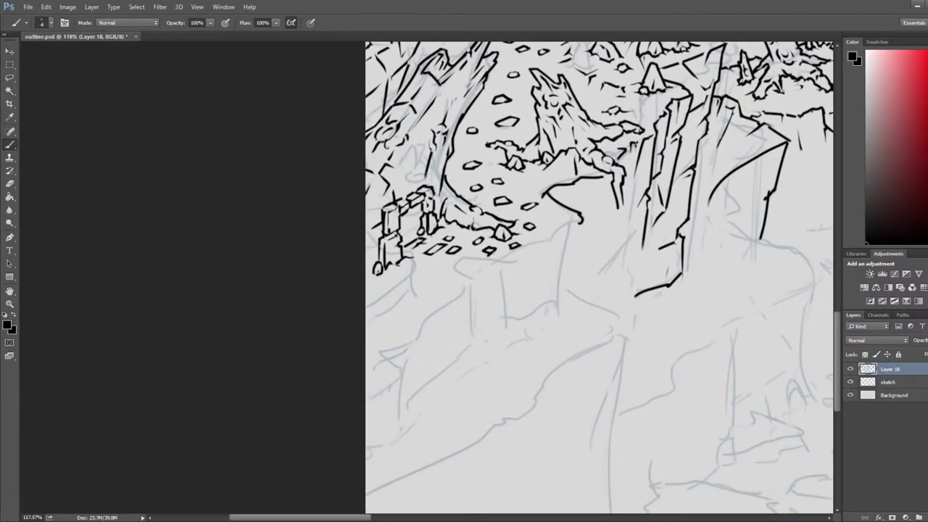
{"action": "key", "text": "e"}
{"action": "key", "text": "b"}
{"action": "mouse_move", "coordinate": [444, 267]}
{"action": "left_mouse_down"}
{"action": "mouse_move", "coordinate": [527, 265]}
{"action": "mouse_move", "coordinate": [595, 213]}
{"action": "mouse_move", "coordinate": [581, 222]}
{"action": "mouse_move", "coordinate": [544, 192]}
{"action": "mouse_move", "coordinate": [593, 194]}
{"action": "mouse_move", "coordinate": [564, 263]}
{"action": "left_mouse_up"}
{"action": "key", "text": "e"}
{"action": "key", "text": "b"}
{"action": "key", "text": "e"}
{"action": "mouse_move", "coordinate": [584, 212]}
{"action": "left_mouse_down"}
{"action": "mouse_move", "coordinate": [571, 229]}
{"action": "mouse_move", "coordinate": [596, 212]}
{"action": "mouse_move", "coordinate": [566, 224]}
{"action": "mouse_move", "coordinate": [584, 208]}
{"action": "mouse_move", "coordinate": [548, 196]}
{"action": "left_mouse_up"}
{"action": "key", "text": "b"}
{"action": "key", "text": "e"}
{"action": "key", "text": "b"}
{"action": "key", "text": "e"}
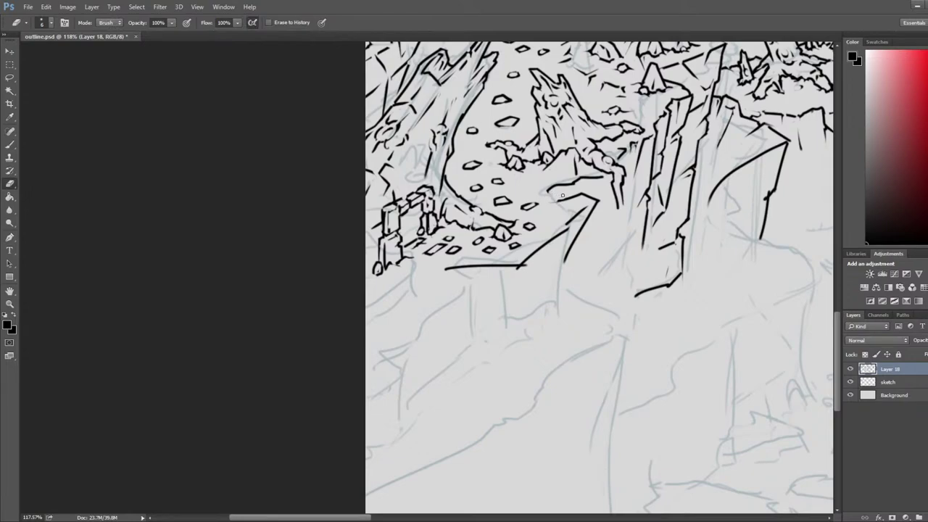
Step: Shape the upper lip of the ledge below the stump's roots into a jagged rock edge
{"action": "key", "text": "b"}
{"action": "key", "text": "e"}
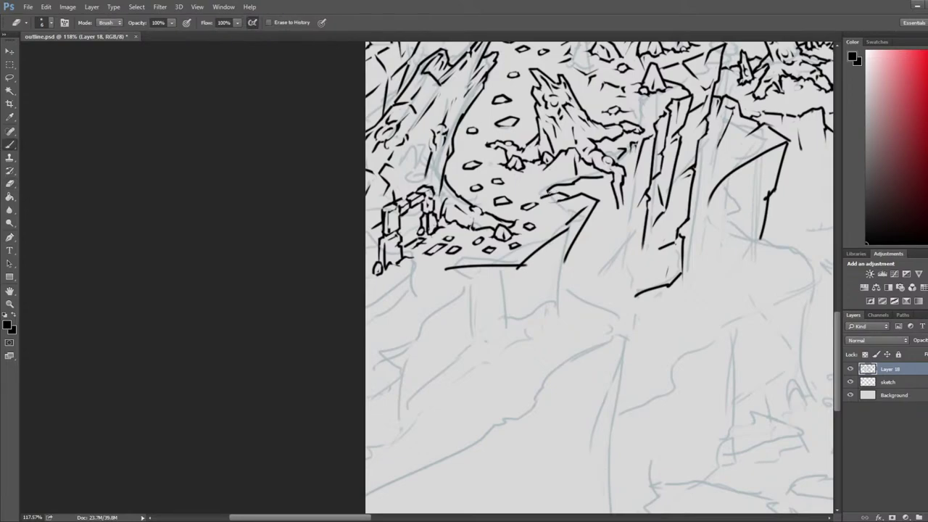
{"action": "key", "text": "b"}
{"action": "key", "text": "e"}
{"action": "key", "text": "b"}
{"action": "key", "text": "e"}
{"action": "key", "text": "b"}
{"action": "key", "text": "e"}
{"action": "key", "text": "b"}
{"action": "key", "text": "e"}
{"action": "key", "text": "b"}
{"action": "key", "text": "e"}
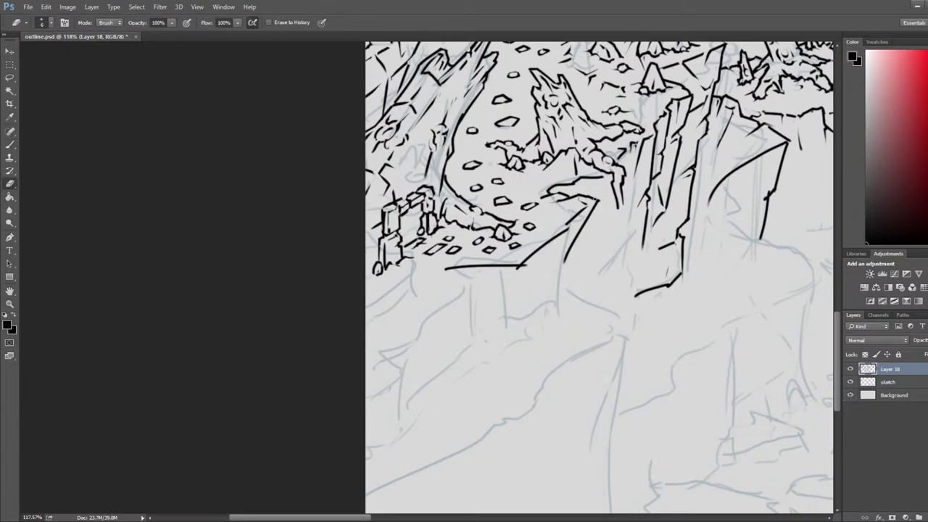
Step: Refine the ledge lip's corner and add a short slanted mark beneath it
{"action": "key", "text": "b"}
{"action": "key", "text": "e"}
{"action": "key", "text": "b"}
{"action": "key", "text": "e"}
{"action": "key", "text": "b"}
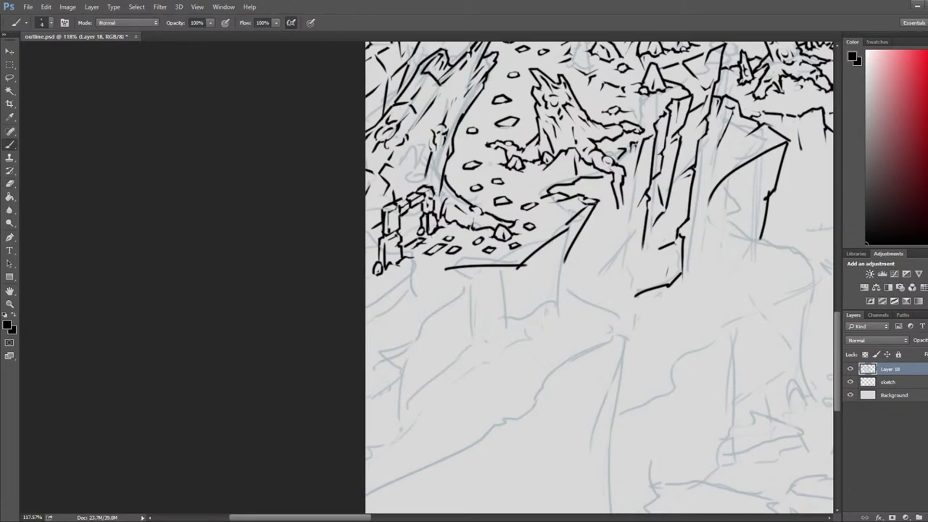
{"action": "key", "text": "e"}
{"action": "key", "text": "b"}
{"action": "key", "text": "e"}
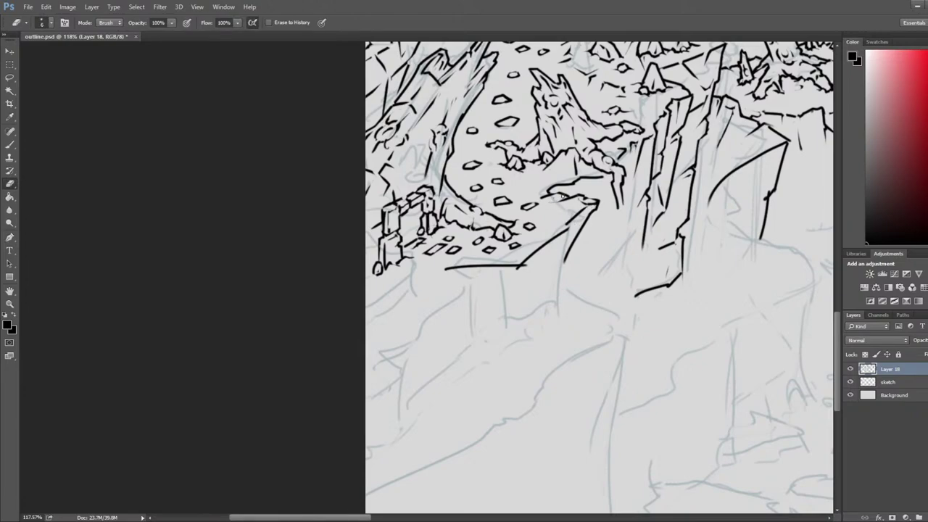
{"action": "key", "text": "b"}
{"action": "key", "text": "e"}
{"action": "key", "text": "b"}
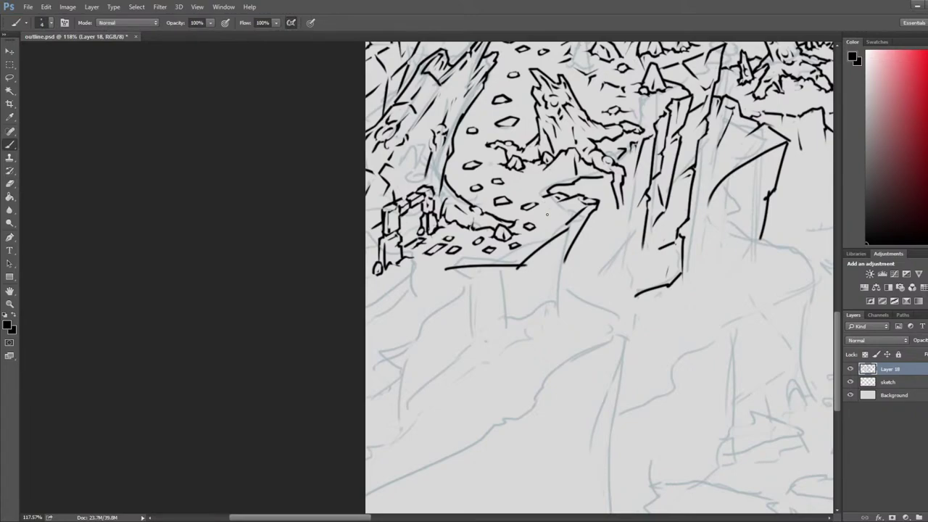
{"action": "key", "text": "e"}
{"action": "key", "text": "b"}
{"action": "key", "text": "e"}
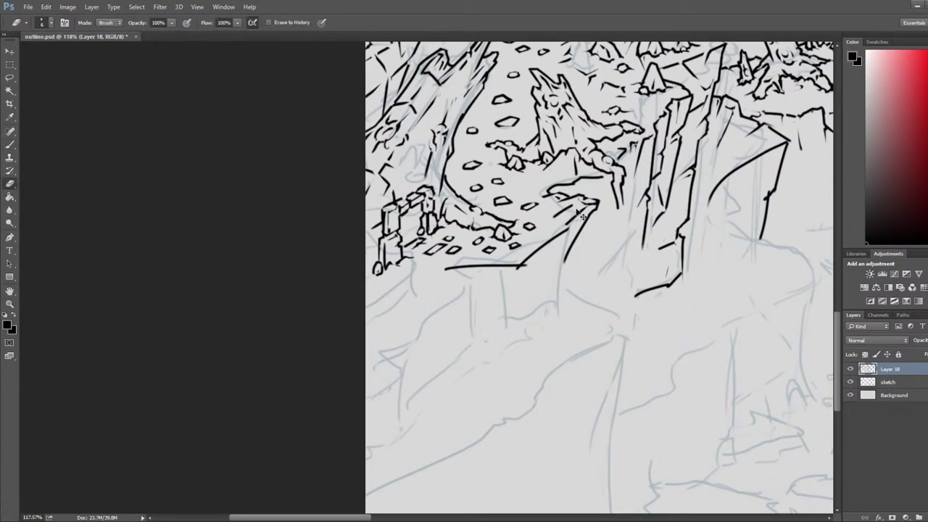
Step: Flip the canvas horizontally and redraw the ledge's protruding tip higher, with a cleaned top edge and side
{"action": "left_click_drag", "start_coordinate": [577, 211], "coordinate": [557, 239]}
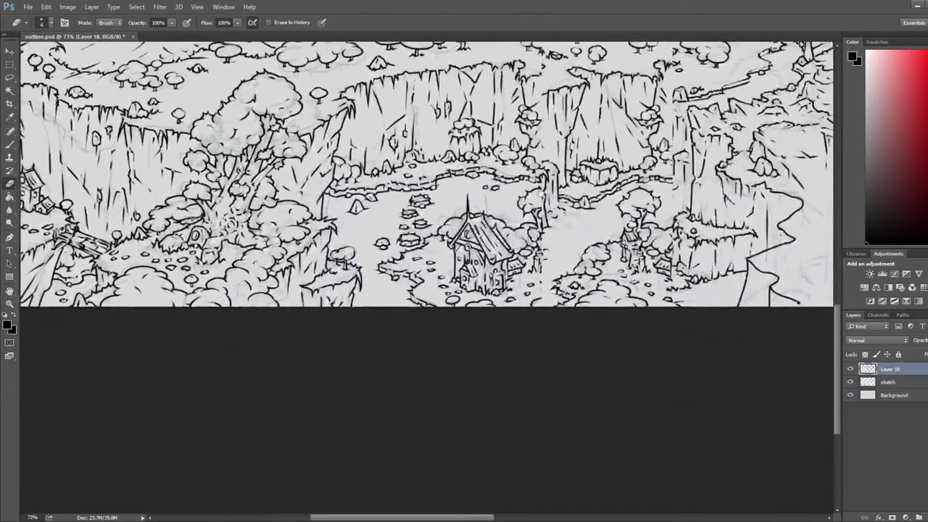
{"action": "left_click_drag", "start_coordinate": [541, 195], "coordinate": [332, 283]}
{"action": "scroll", "coordinate": [660, 154], "scroll_direction": "up", "scroll_amount": 3}
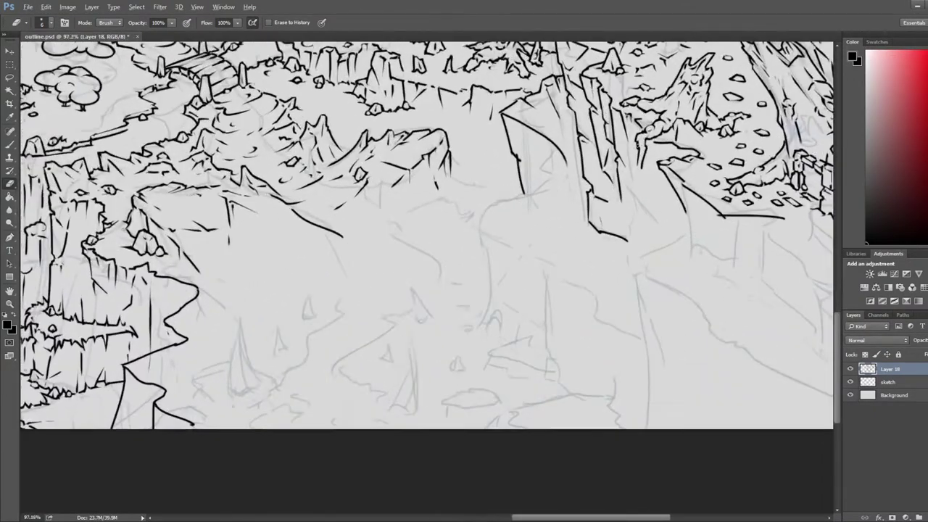
{"action": "left_click_drag", "start_coordinate": [648, 175], "coordinate": [609, 240]}
{"action": "scroll", "coordinate": [609, 239], "scroll_direction": "up", "scroll_amount": 3}
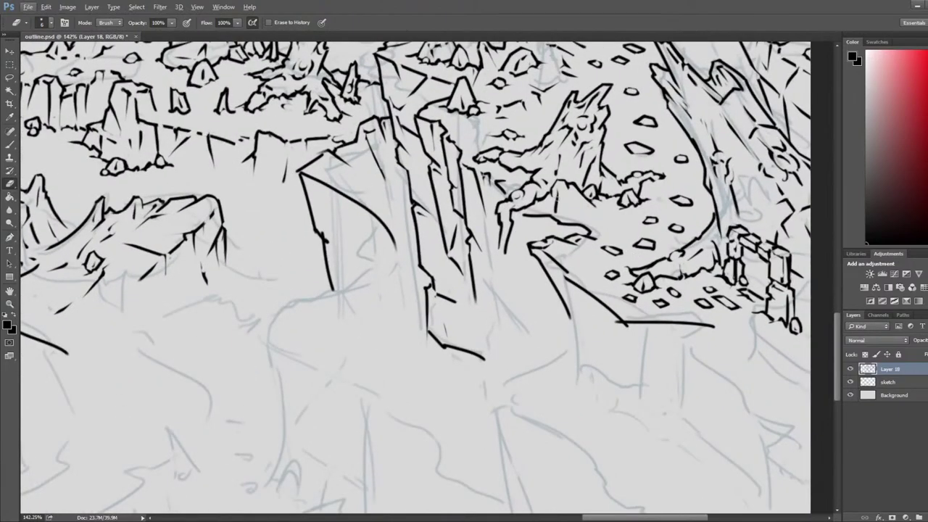
{"action": "mouse_move", "coordinate": [538, 241]}
{"action": "left_mouse_down"}
{"action": "mouse_move", "coordinate": [565, 273]}
{"action": "mouse_move", "coordinate": [548, 251]}
{"action": "mouse_move", "coordinate": [564, 271]}
{"action": "mouse_move", "coordinate": [527, 246]}
{"action": "mouse_move", "coordinate": [535, 255]}
{"action": "mouse_move", "coordinate": [544, 231]}
{"action": "mouse_move", "coordinate": [540, 268]}
{"action": "left_mouse_up"}
{"action": "key", "text": "b"}
{"action": "key", "text": "e"}
{"action": "key", "text": "b"}
{"action": "key", "text": "e"}
{"action": "key", "text": "b"}
{"action": "left_click_drag", "start_coordinate": [538, 231], "coordinate": [593, 254]}
{"action": "key", "text": "e"}
{"action": "key", "text": "b"}
{"action": "key", "text": "e"}
{"action": "key", "text": "b"}
{"action": "key", "text": "e"}
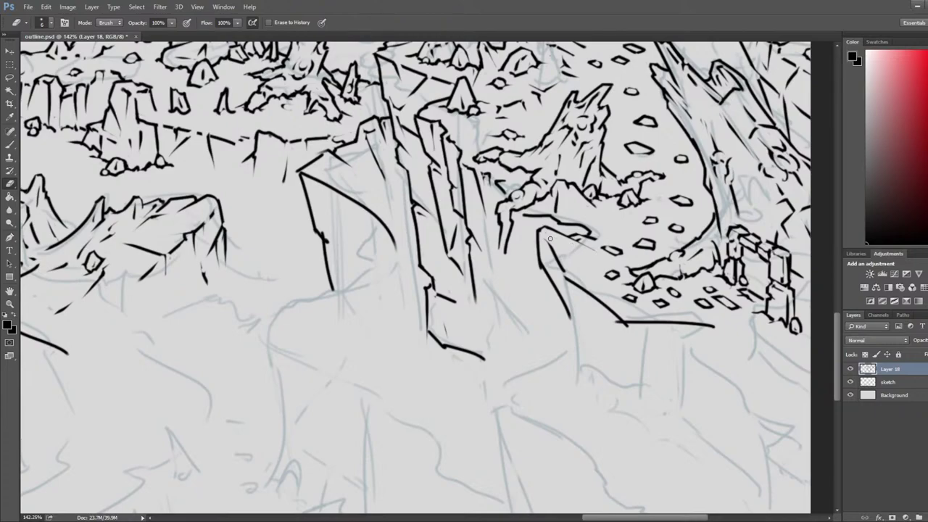
Step: Add short inner lines under the ledge's tip and trim their ends
{"action": "key", "text": "b"}
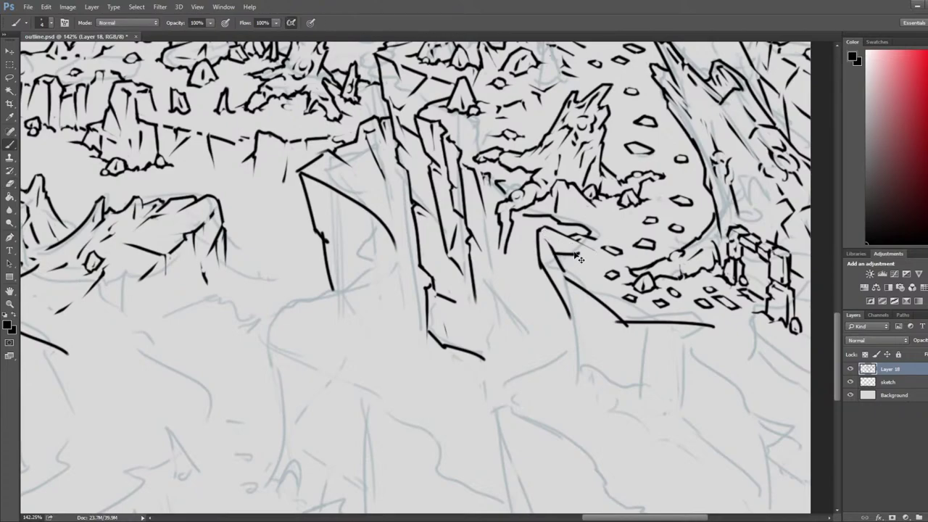
{"action": "key", "text": "e"}
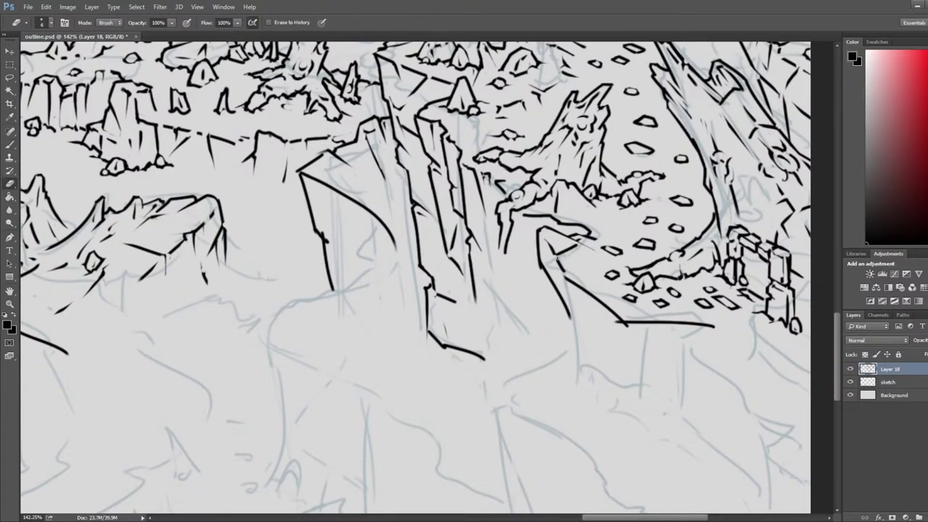
{"action": "key", "text": "b"}
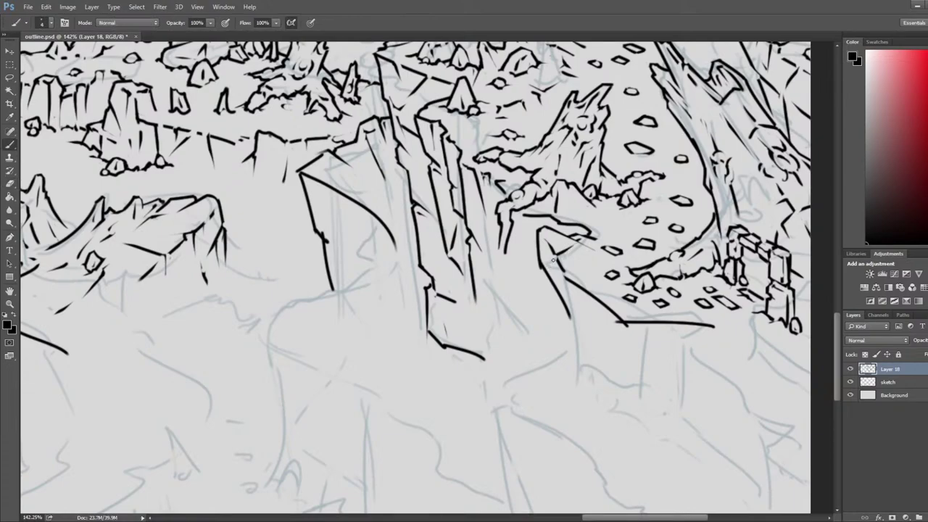
{"action": "key", "text": "e"}
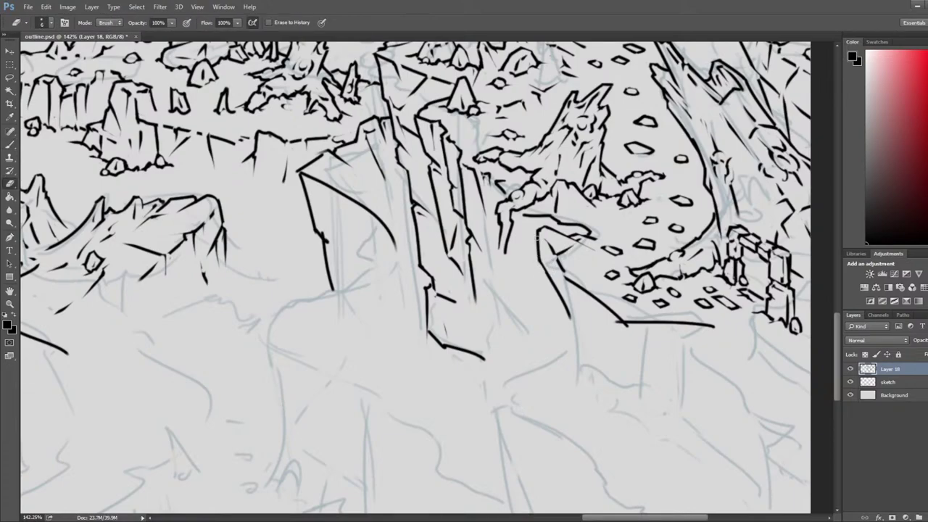
Step: Erase the ledge's slanted outer edge and redraw it as one longer stroke running down from the tip
{"action": "key", "text": "b"}
{"action": "mouse_move", "coordinate": [540, 233]}
{"action": "left_mouse_down"}
{"action": "mouse_move", "coordinate": [545, 272]}
{"action": "mouse_move", "coordinate": [540, 267]}
{"action": "left_mouse_up"}
{"action": "key", "text": "e"}
{"action": "key", "text": "b"}
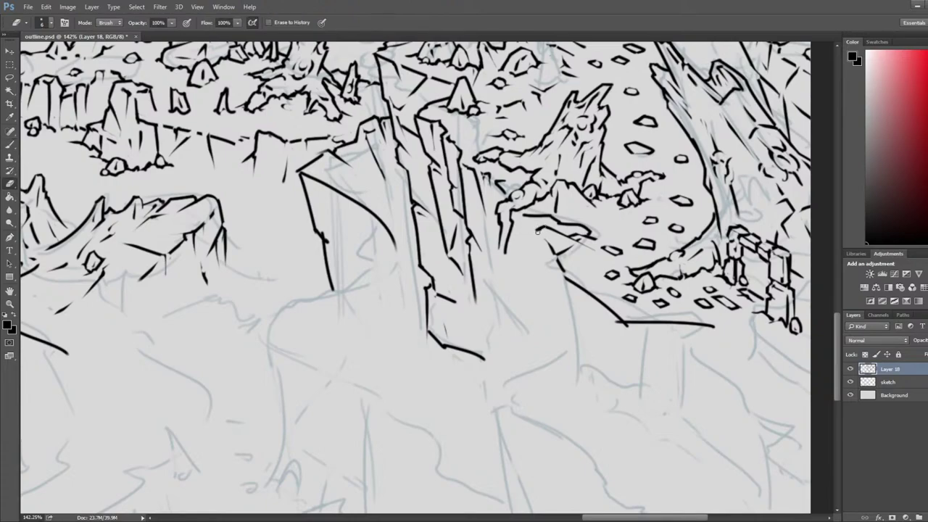
{"action": "left_click_drag", "start_coordinate": [537, 229], "coordinate": [575, 341]}
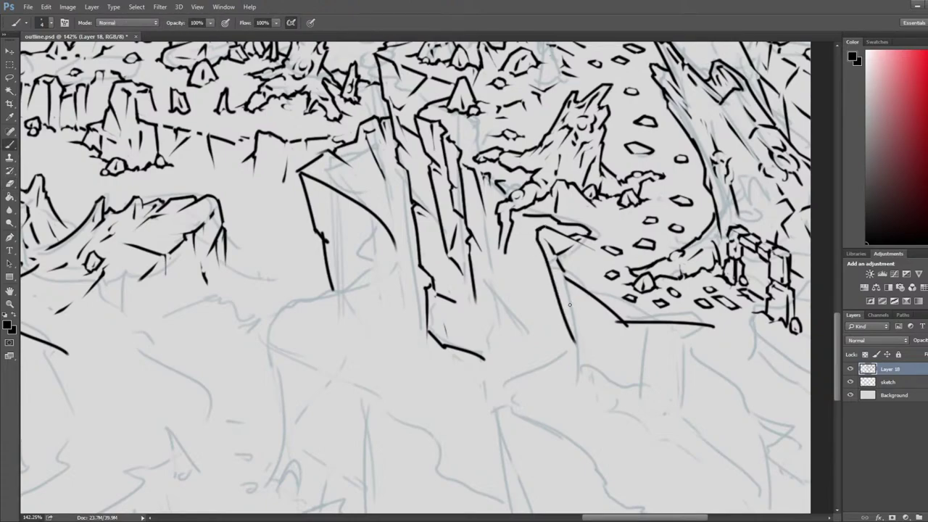
Step: Break up the ledge's diagonal inner edge with gaps and jagged rock marks, then flip the canvas horizontally
{"action": "key", "text": "e"}
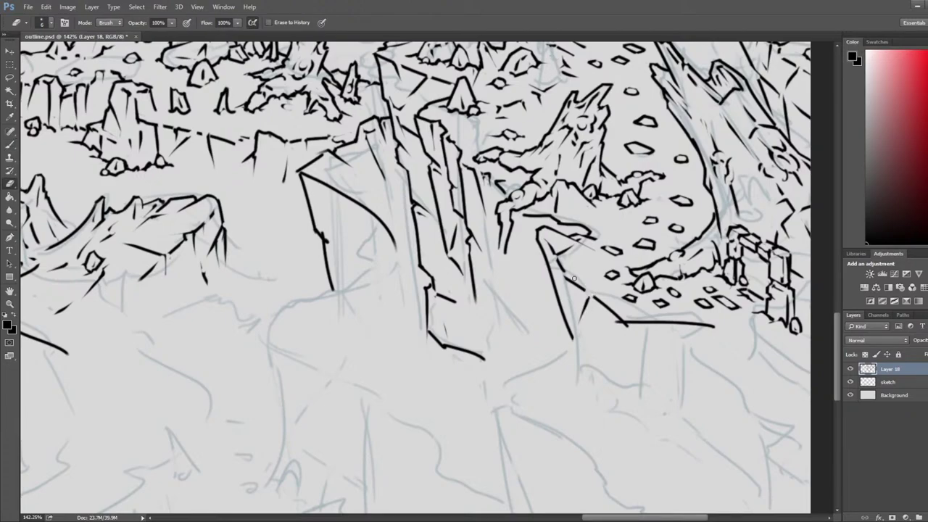
{"action": "key", "text": "b"}
{"action": "key", "text": "e"}
{"action": "key", "text": "b"}
{"action": "key", "text": "e"}
{"action": "scroll", "coordinate": [590, 248], "scroll_direction": "down", "scroll_amount": 4}
{"action": "scroll", "coordinate": [479, 305], "scroll_direction": "up", "scroll_amount": 4}
{"action": "scroll", "coordinate": [334, 263], "scroll_direction": "up", "scroll_amount": 1}
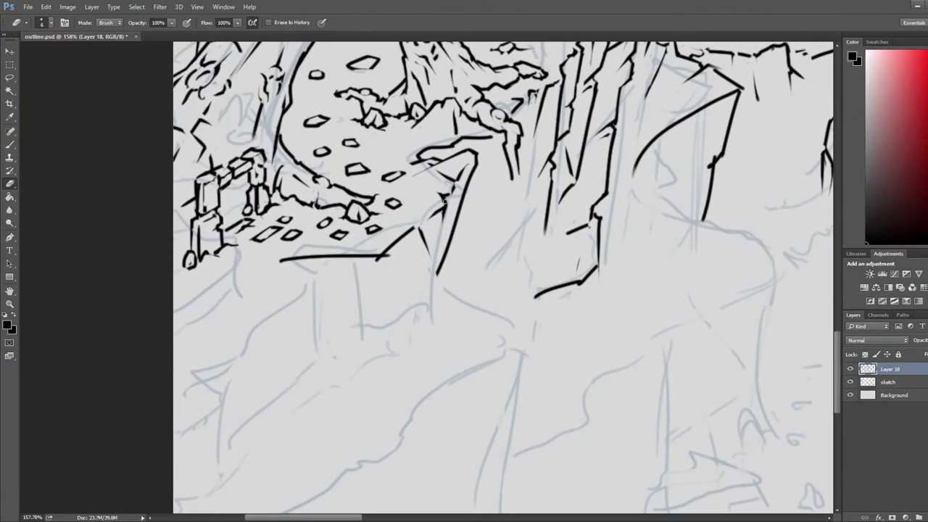
Step: Rework the ledge's diagonal inner edge into a stepped, broken line and add a vertical stroke running down from it
{"action": "key", "text": "b"}
{"action": "key", "text": "e"}
{"action": "mouse_move", "coordinate": [453, 199]}
{"action": "left_mouse_down"}
{"action": "mouse_move", "coordinate": [446, 220]}
{"action": "mouse_move", "coordinate": [433, 206]}
{"action": "mouse_move", "coordinate": [427, 221]}
{"action": "mouse_move", "coordinate": [437, 244]}
{"action": "mouse_move", "coordinate": [414, 228]}
{"action": "mouse_move", "coordinate": [425, 242]}
{"action": "mouse_move", "coordinate": [422, 294]}
{"action": "left_mouse_up"}
{"action": "key", "text": "b"}
{"action": "key", "text": "e"}
{"action": "key", "text": "b"}
{"action": "key", "text": "e"}
{"action": "key", "text": "b"}
{"action": "key", "text": "e"}
{"action": "key", "text": "b"}
{"action": "key", "text": "e"}
{"action": "left_click_drag", "start_coordinate": [419, 233], "coordinate": [420, 317]}
{"action": "left_click_drag", "start_coordinate": [432, 220], "coordinate": [433, 199]}
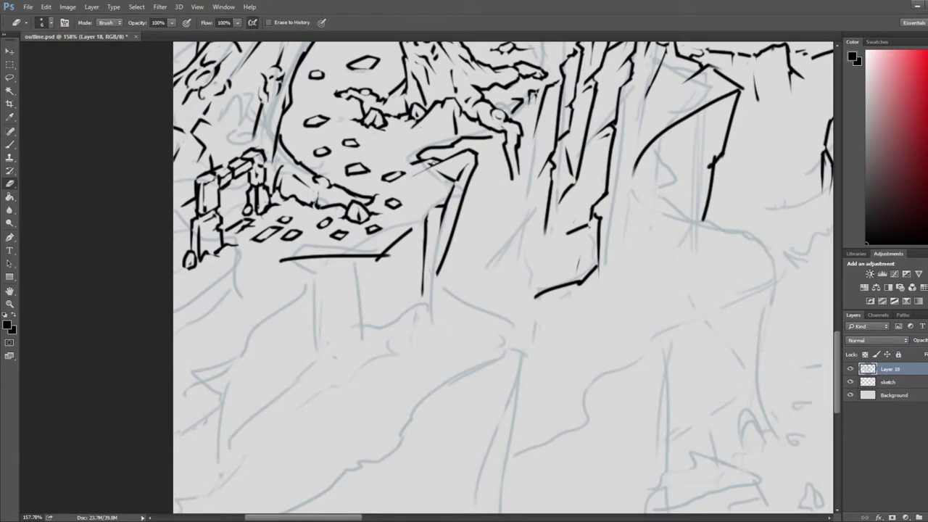
Step: Refine the short inner strokes under the ledge's tip and erase most of its slanted outer edge
{"action": "key", "text": "b"}
{"action": "key", "text": "e"}
{"action": "left_click_drag", "start_coordinate": [464, 147], "coordinate": [458, 152]}
{"action": "key", "text": "b"}
{"action": "key", "text": "e"}
{"action": "key", "text": "b"}
{"action": "left_click_drag", "start_coordinate": [475, 171], "coordinate": [436, 272]}
{"action": "key", "text": "b"}
{"action": "key", "text": "e"}
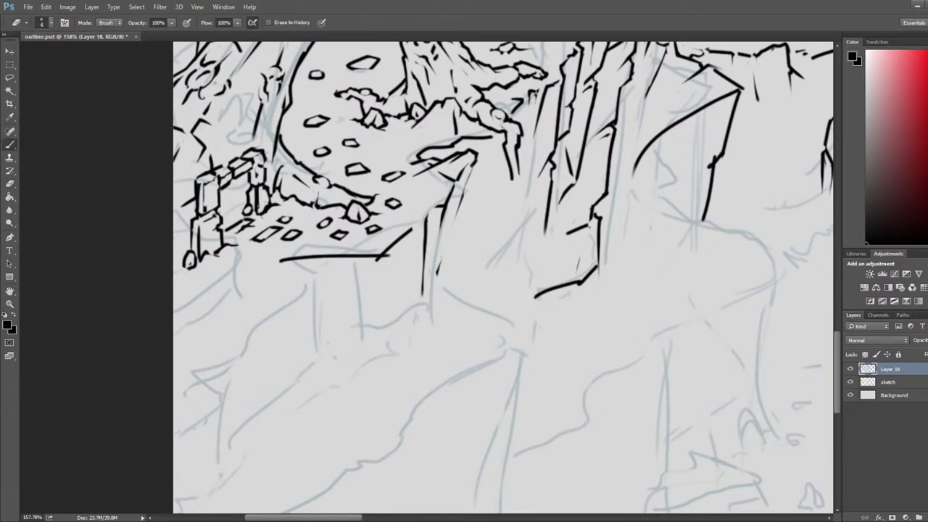
{"action": "left_click_drag", "start_coordinate": [465, 182], "coordinate": [458, 213]}
{"action": "key", "text": "b"}
{"action": "key", "text": "e"}
{"action": "left_click_drag", "start_coordinate": [478, 155], "coordinate": [431, 318]}
{"action": "key", "text": "b"}
{"action": "key", "text": "e"}
{"action": "key", "text": "b"}
{"action": "key", "text": "ctrl+z"}
{"action": "left_click_drag", "start_coordinate": [473, 171], "coordinate": [421, 341]}
{"action": "key", "text": "e"}
{"action": "key", "text": "ctrl+z"}
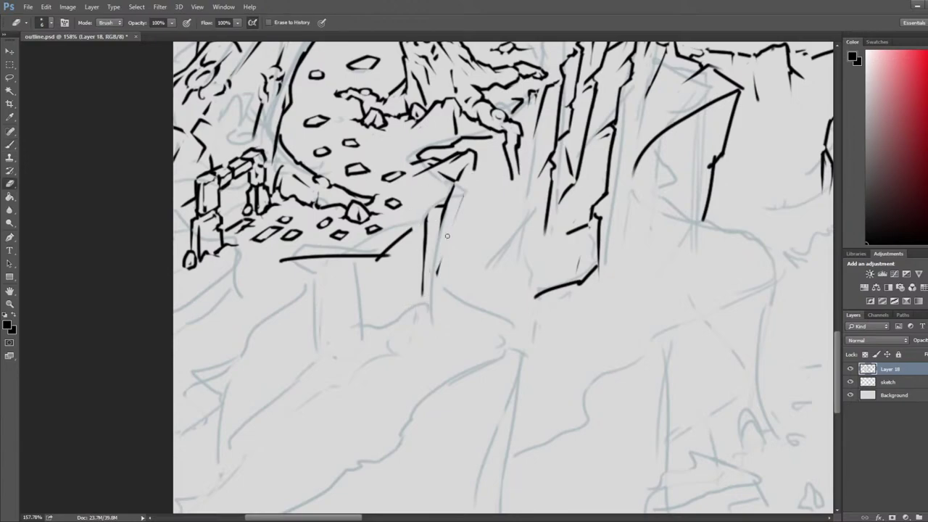
{"action": "key", "text": "b"}
{"action": "left_click_drag", "start_coordinate": [473, 168], "coordinate": [430, 326]}
{"action": "key", "text": "ctrl+z"}
Step: Redraw the ledge's outer edge as a shorter slanted stroke that continues into two near-vertical strokes below
{"action": "mouse_move", "coordinate": [473, 168]}
{"action": "left_mouse_down"}
{"action": "mouse_move", "coordinate": [439, 273]}
{"action": "mouse_move", "coordinate": [458, 219]}
{"action": "left_mouse_up"}
{"action": "key", "text": "e"}
{"action": "left_click_drag", "start_coordinate": [439, 253], "coordinate": [436, 291]}
{"action": "key", "text": "b"}
{"action": "left_click_drag", "start_coordinate": [448, 237], "coordinate": [442, 318]}
{"action": "key", "text": "e"}
{"action": "key", "text": "b"}
{"action": "left_click_drag", "start_coordinate": [434, 264], "coordinate": [431, 334]}
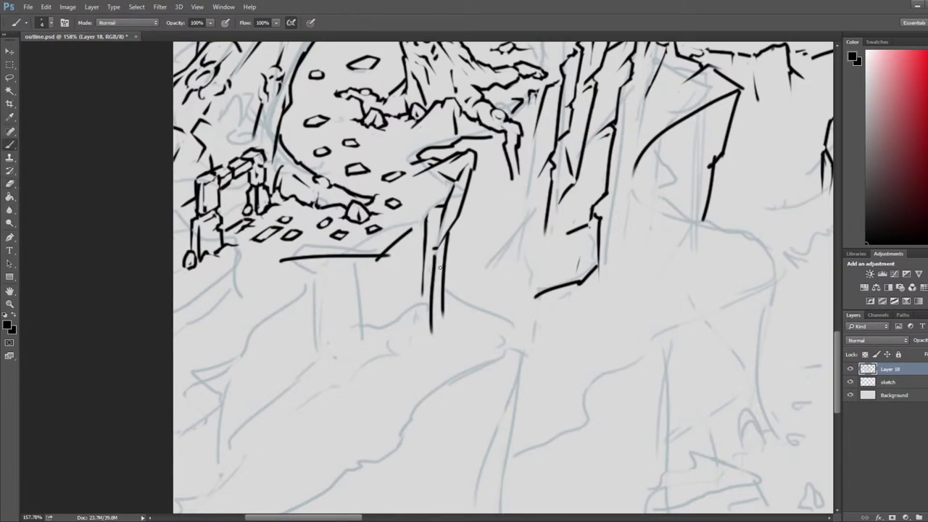
Step: Erase the lower part of the older vertical line, join the ledge's underside corner, and add two downward strokes beneath it with trimmed ends
{"action": "key", "text": "e"}
{"action": "left_click_drag", "start_coordinate": [434, 259], "coordinate": [422, 290]}
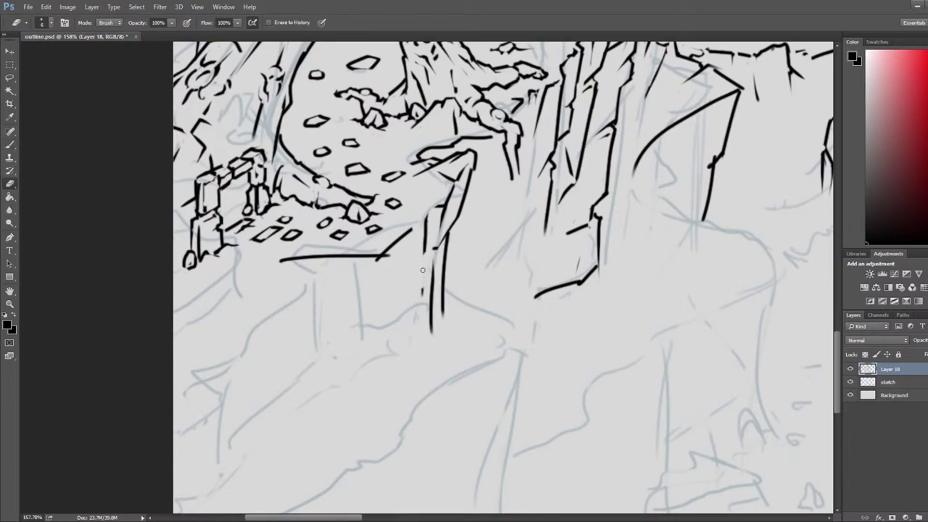
{"action": "key", "text": "b"}
{"action": "left_click_drag", "start_coordinate": [414, 226], "coordinate": [403, 326]}
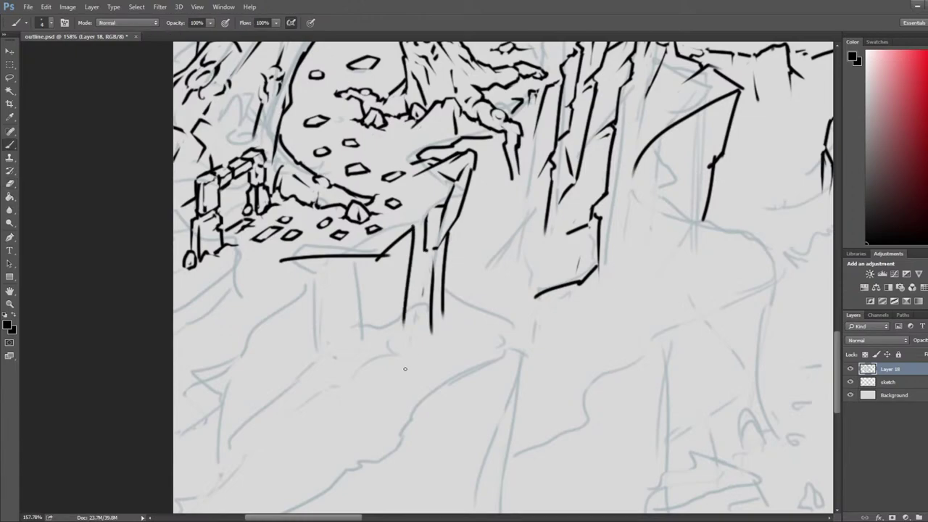
{"action": "left_click_drag", "start_coordinate": [407, 228], "coordinate": [446, 203]}
{"action": "key", "text": "e"}
{"action": "mouse_move", "coordinate": [393, 251]}
{"action": "left_mouse_down"}
{"action": "mouse_move", "coordinate": [380, 257]}
{"action": "mouse_move", "coordinate": [413, 297]}
{"action": "left_mouse_up"}
{"action": "key", "text": "b"}
{"action": "left_click_drag", "start_coordinate": [412, 226], "coordinate": [418, 350]}
{"action": "key", "text": "e"}
{"action": "left_click_drag", "start_coordinate": [409, 265], "coordinate": [423, 366]}
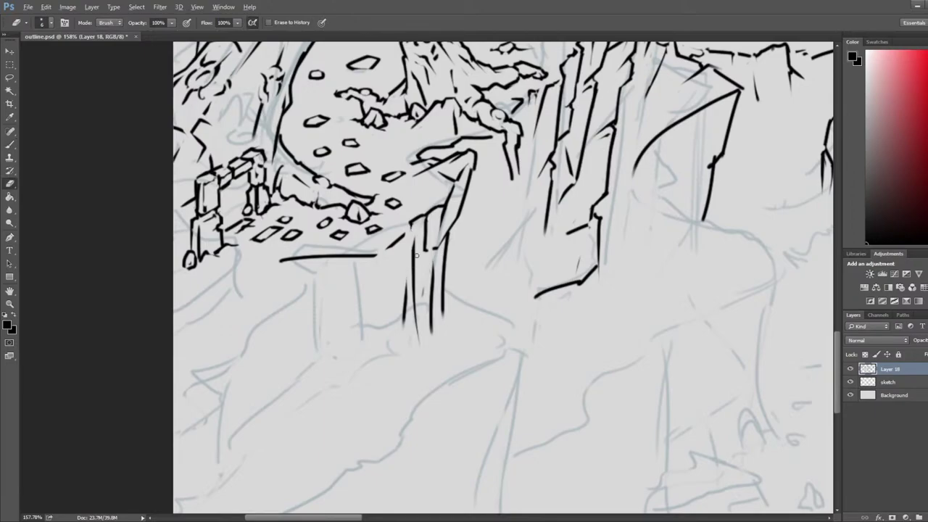
Step: Examine the whole map's outline zoomed out, in both mirrored and normal orientation
{"action": "scroll", "coordinate": [419, 261], "scroll_direction": "down", "scroll_amount": 3, "text": "alt"}
{"action": "scroll", "coordinate": [422, 269], "scroll_direction": "down", "scroll_amount": 3}
{"action": "key", "text": "F2"}
{"action": "left_click_drag", "start_coordinate": [568, 267], "coordinate": [212, 178]}
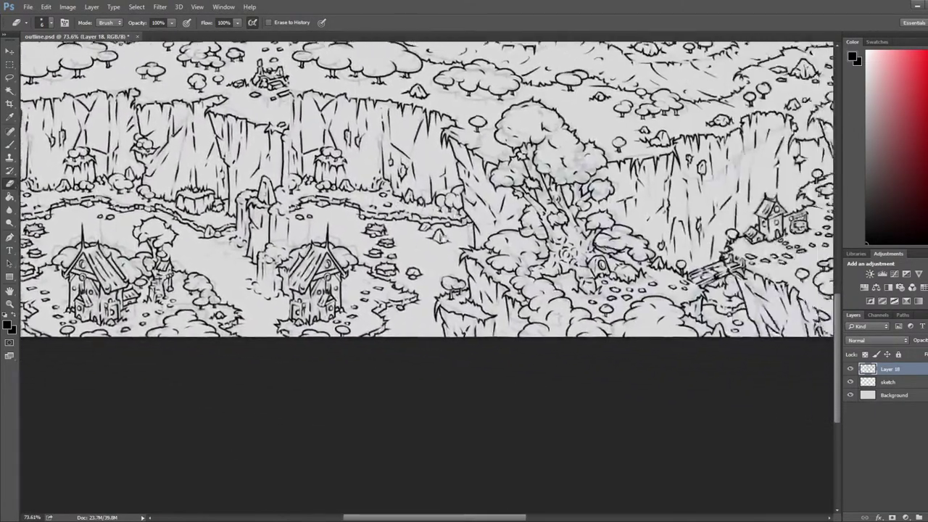
{"action": "left_click_drag", "start_coordinate": [812, 218], "coordinate": [269, 279]}
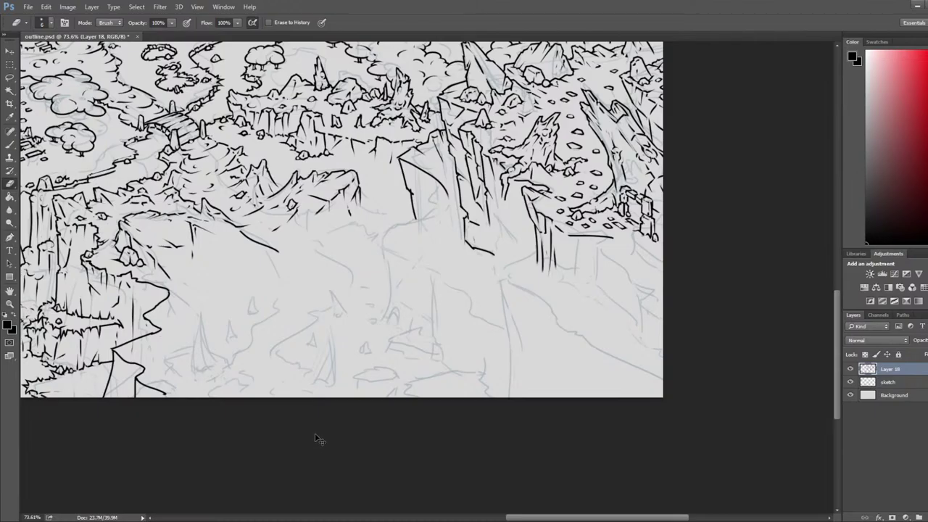
{"action": "scroll", "coordinate": [317, 439], "scroll_direction": "down", "scroll_amount": 3}
{"action": "scroll", "coordinate": [259, 308], "scroll_direction": "up", "scroll_amount": 3}
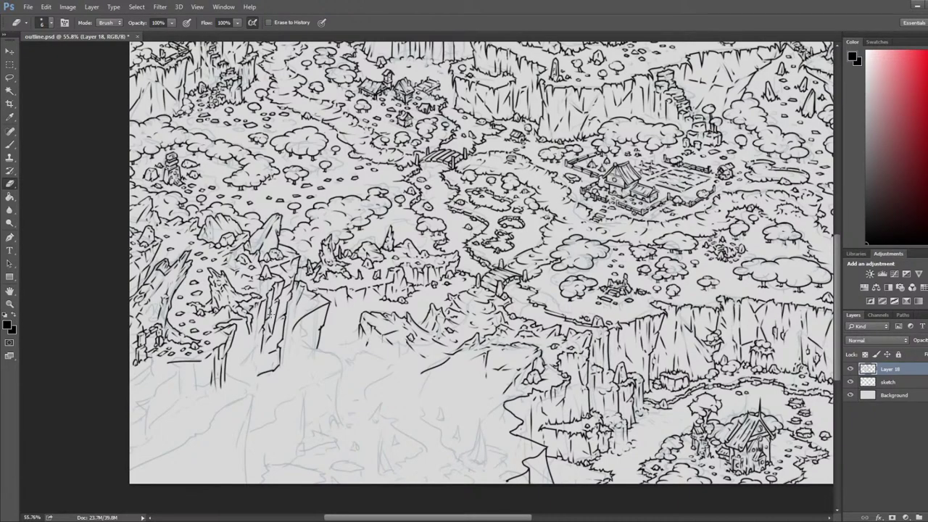
{"action": "key", "text": "ctrl+shift+h"}
{"action": "scroll", "coordinate": [379, 324], "scroll_direction": "down", "scroll_amount": 8}
{"action": "scroll", "coordinate": [380, 325], "scroll_direction": "up", "scroll_amount": 2}
{"action": "scroll", "coordinate": [426, 273], "scroll_direction": "up", "scroll_amount": 1}
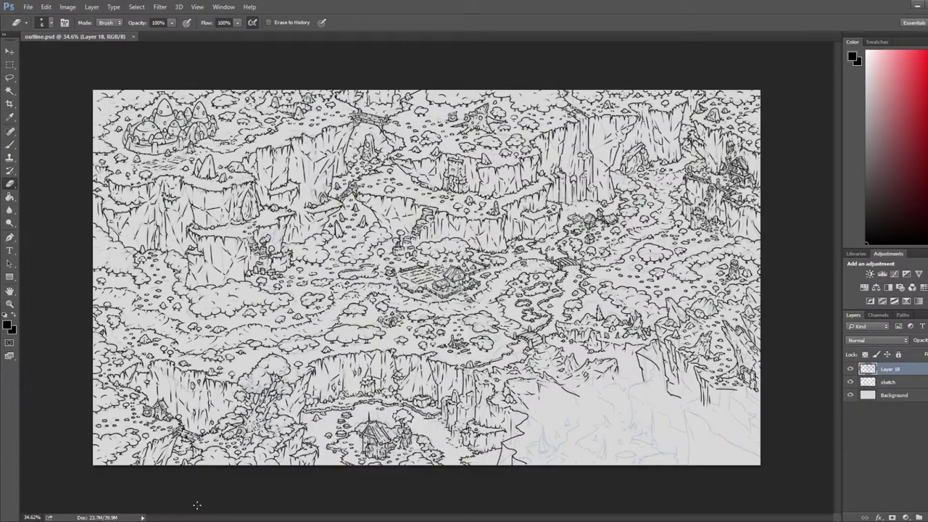
{"action": "key", "text": "ctrl+shift+h"}
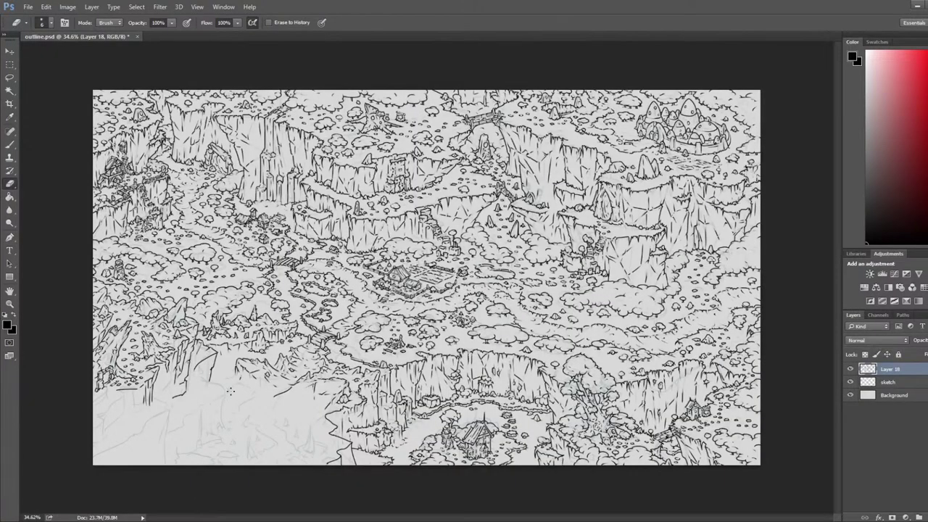
Step: Break the curved inner edge of the pointed outcrop beside the tall pillars into short strokes and add small rock marks near its tip
{"action": "scroll", "coordinate": [235, 390], "scroll_direction": "up", "scroll_amount": 10}
{"action": "mouse_move", "coordinate": [182, 384]}
{"action": "left_mouse_down"}
{"action": "mouse_move", "coordinate": [431, 321]}
{"action": "mouse_move", "coordinate": [425, 375]}
{"action": "mouse_move", "coordinate": [471, 373]}
{"action": "left_mouse_up"}
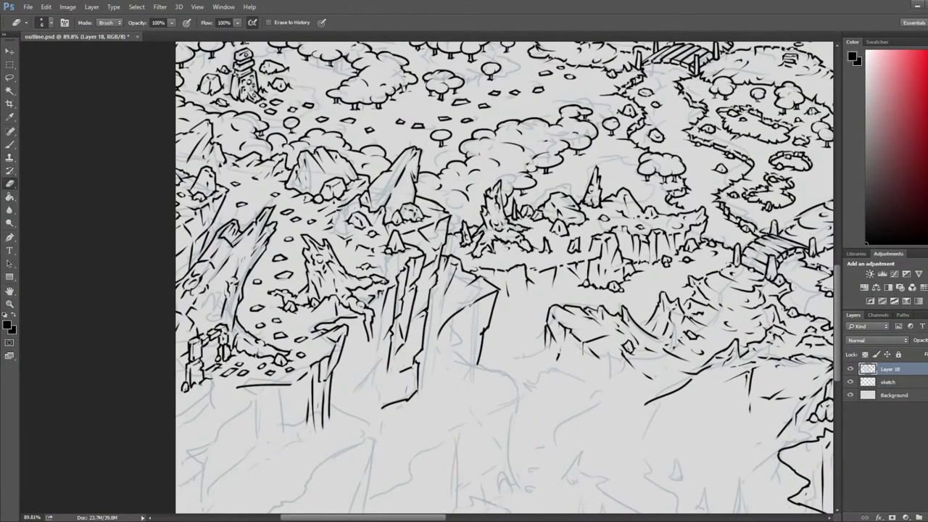
{"action": "key", "text": "b"}
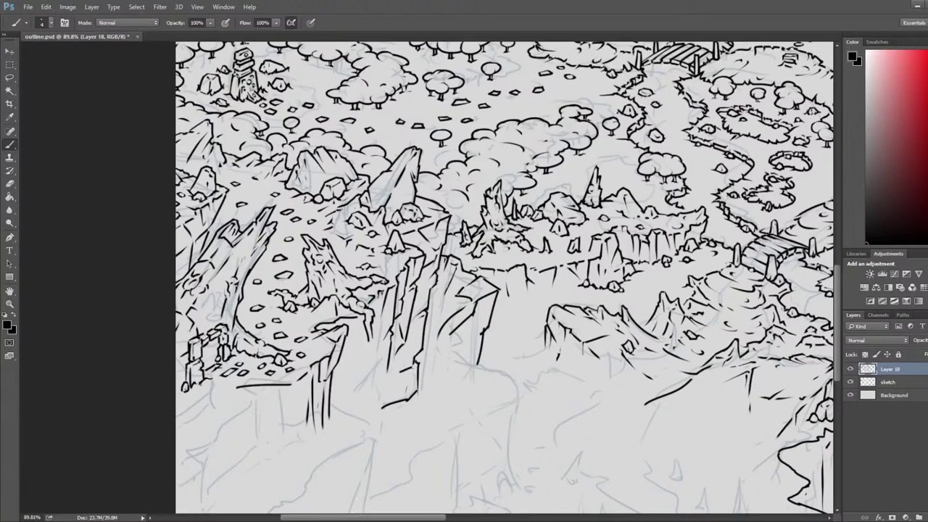
{"action": "key", "text": "e"}
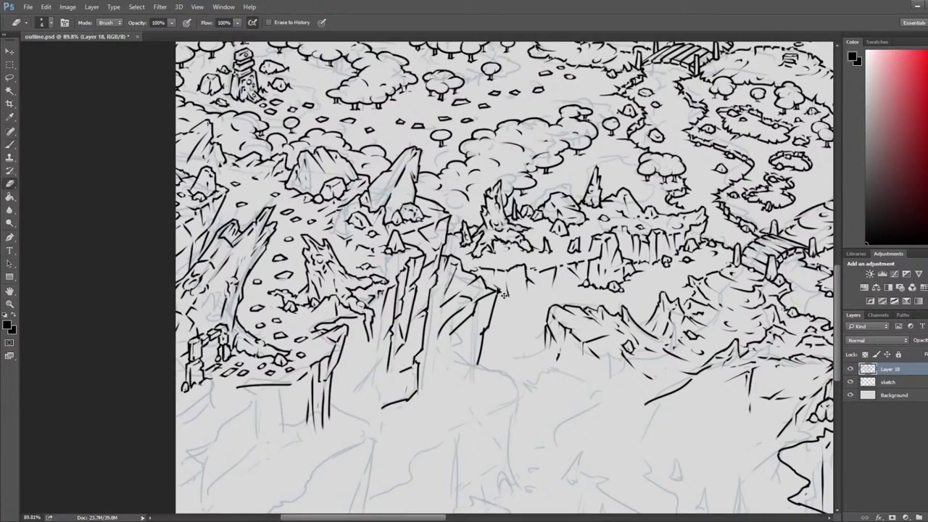
{"action": "key", "text": "b"}
{"action": "left_click_drag", "start_coordinate": [480, 277], "coordinate": [484, 284]}
{"action": "key", "text": "e"}
{"action": "key", "text": "b"}
{"action": "key", "text": "e"}
Step: Erase the outcrop's sharp outer tip and redraw the corner where its top meets the side edge
{"action": "left_click_drag", "start_coordinate": [525, 263], "coordinate": [588, 211]}
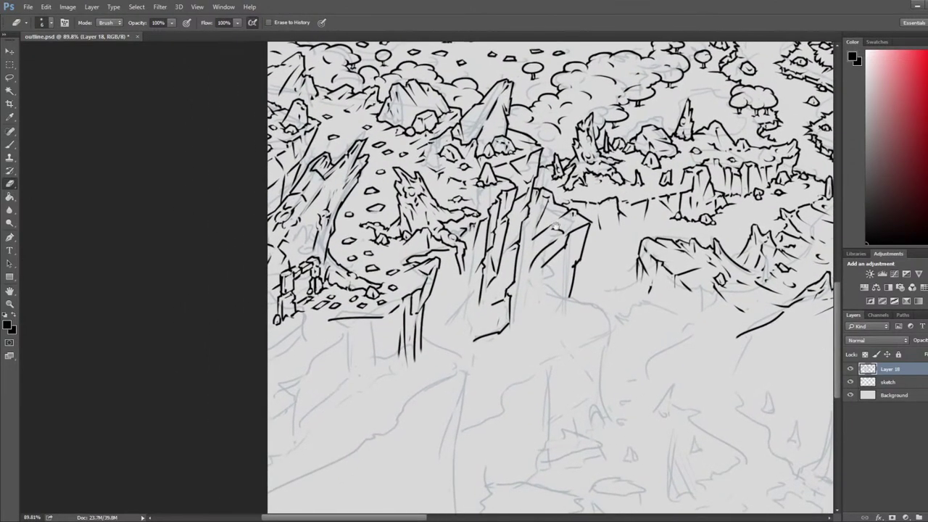
{"action": "key", "text": "b"}
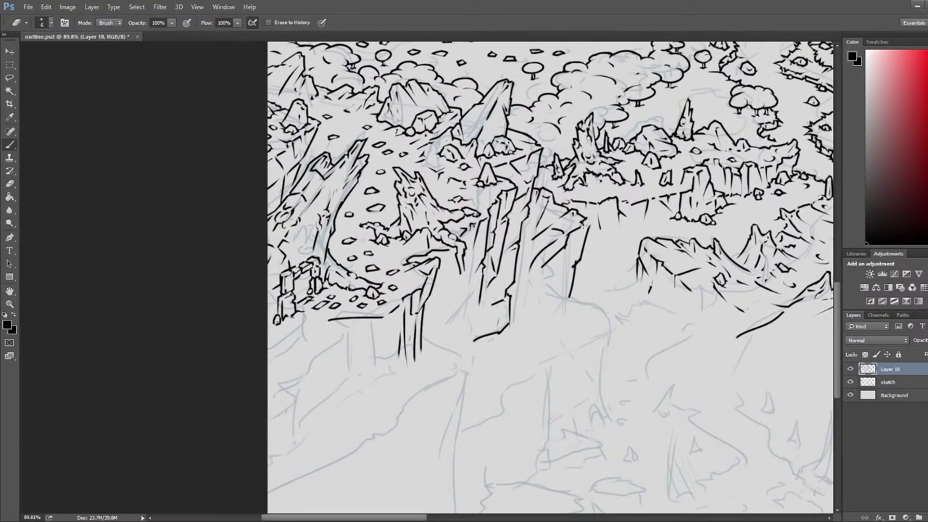
{"action": "key", "text": "e"}
{"action": "key", "text": "b"}
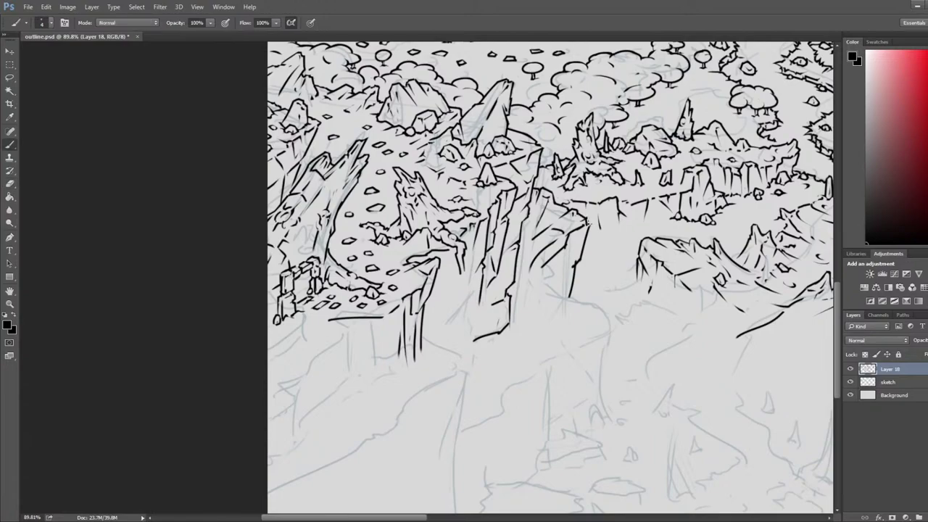
{"action": "key", "text": "e"}
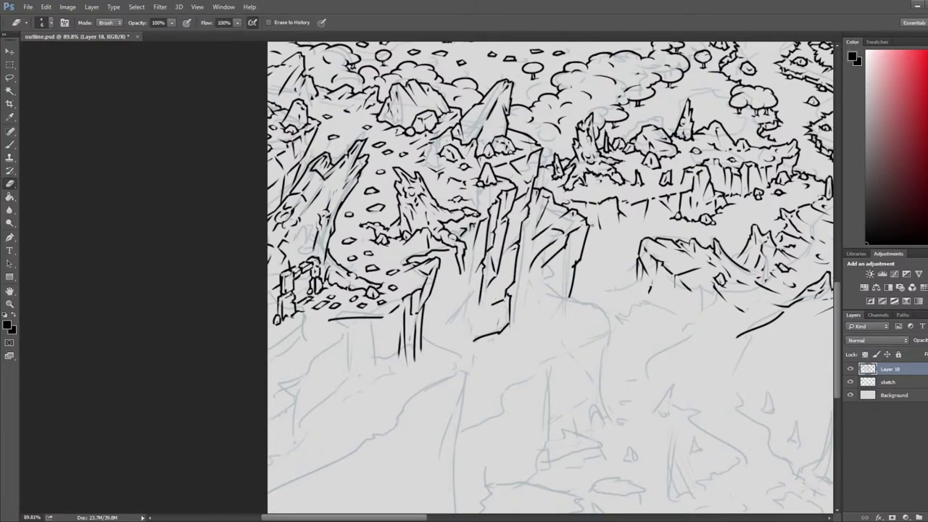
Step: Reshape the outcrop's corner into a blunt, chipped block and clean up the inner lines along its top
{"action": "key", "text": "b"}
{"action": "key", "text": "e"}
{"action": "key", "text": "b"}
{"action": "key", "text": "e"}
{"action": "key", "text": "b"}
{"action": "key", "text": "e"}
{"action": "key", "text": "b"}
{"action": "key", "text": "e"}
{"action": "key", "text": "b"}
{"action": "key", "text": "e"}
{"action": "left_click_drag", "start_coordinate": [580, 221], "coordinate": [576, 237]}
{"action": "left_click_drag", "start_coordinate": [546, 203], "coordinate": [536, 229]}
{"action": "key", "text": "b"}
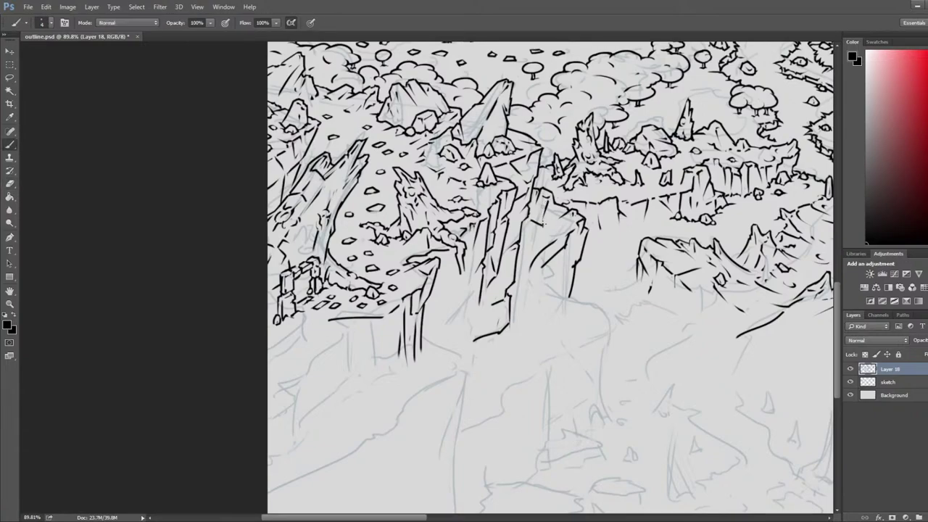
{"action": "key", "text": "e"}
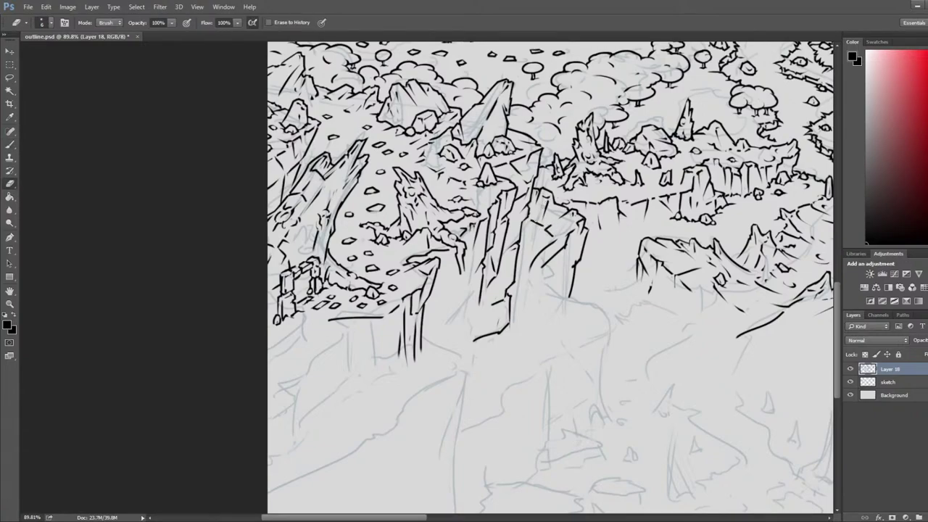
{"action": "left_click_drag", "start_coordinate": [537, 229], "coordinate": [533, 237]}
Step: On the mirrored canvas, erase the outcrop's curved inner edge and replace it with short jagged marks under its top
{"action": "key", "text": "b"}
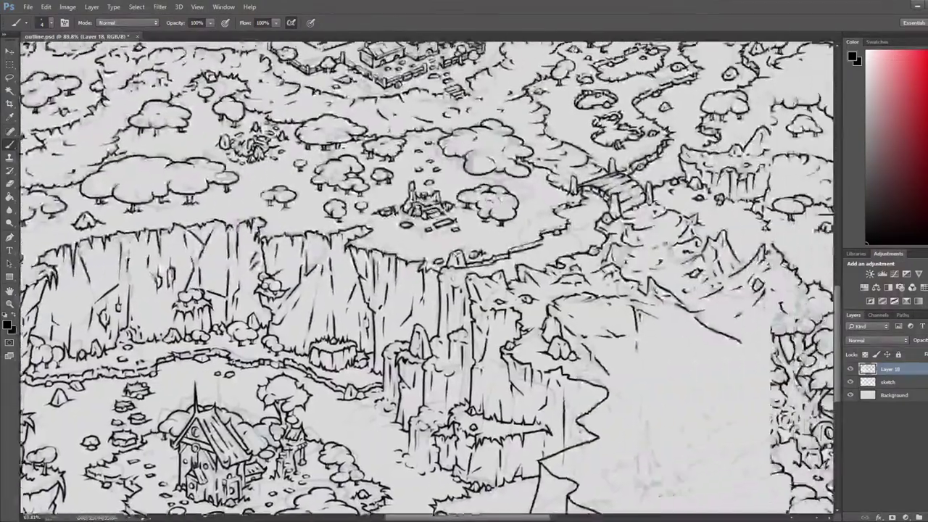
{"action": "left_click_drag", "start_coordinate": [724, 247], "coordinate": [471, 217]}
{"action": "left_click_drag", "start_coordinate": [749, 183], "coordinate": [540, 188]}
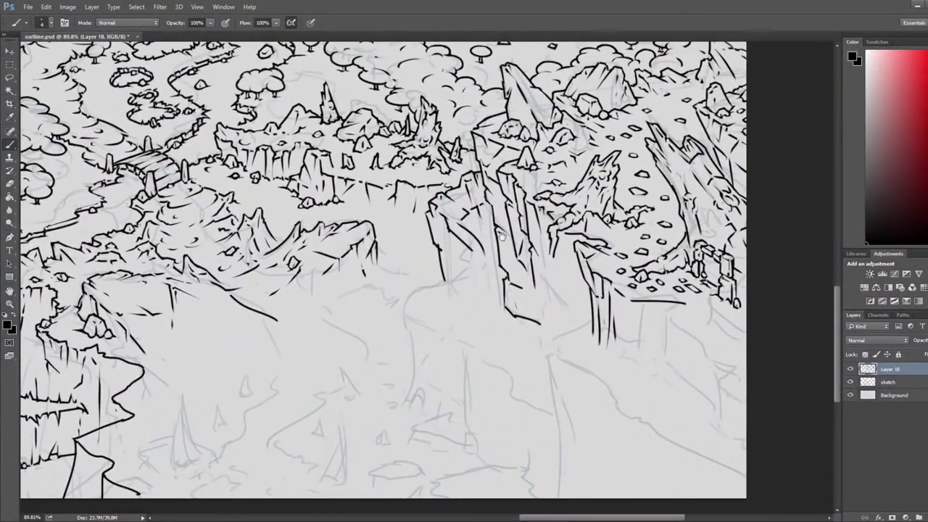
{"action": "key", "text": "e"}
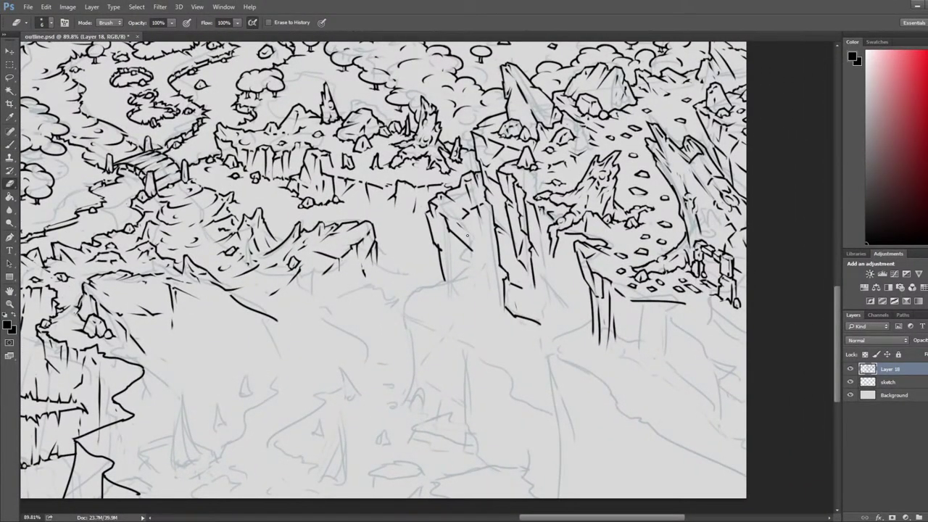
{"action": "key", "text": "b"}
{"action": "mouse_move", "coordinate": [450, 217]}
{"action": "left_mouse_down"}
{"action": "mouse_move", "coordinate": [463, 219]}
{"action": "mouse_move", "coordinate": [465, 235]}
{"action": "left_mouse_up"}
{"action": "key", "text": "e"}
{"action": "mouse_move", "coordinate": [448, 217]}
{"action": "left_mouse_down"}
{"action": "mouse_move", "coordinate": [446, 228]}
{"action": "mouse_move", "coordinate": [471, 249]}
{"action": "mouse_move", "coordinate": [462, 227]}
{"action": "left_mouse_up"}
{"action": "key", "text": "b"}
{"action": "key", "text": "e"}
{"action": "key", "text": "b"}
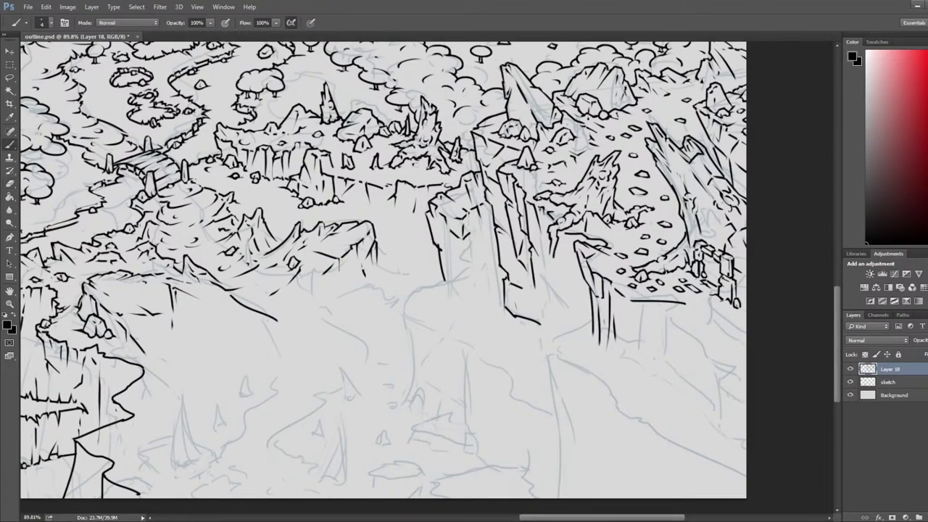
Step: Draw a lower diagonal edge across the outcrop's face down to the pillar's base, then flip the canvas horizontally
{"action": "key", "text": "e"}
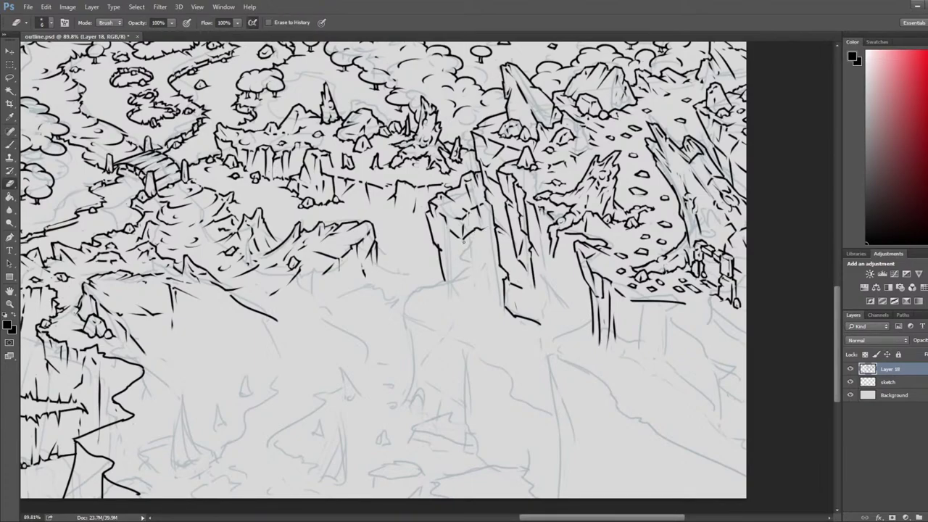
{"action": "key", "text": "b"}
{"action": "left_click_drag", "start_coordinate": [449, 236], "coordinate": [480, 272]}
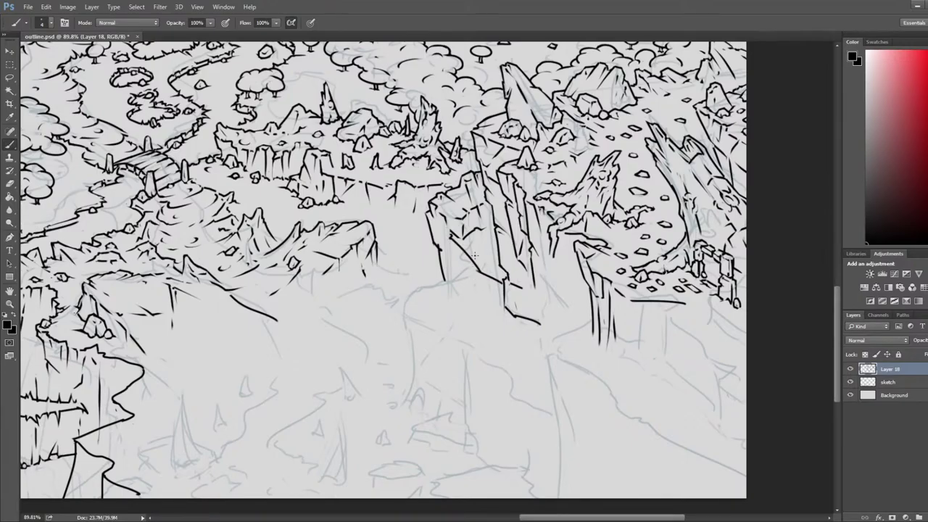
{"action": "scroll", "coordinate": [466, 244], "scroll_direction": "down", "scroll_amount": 8}
{"action": "key", "text": "ctrl+shift+h"}
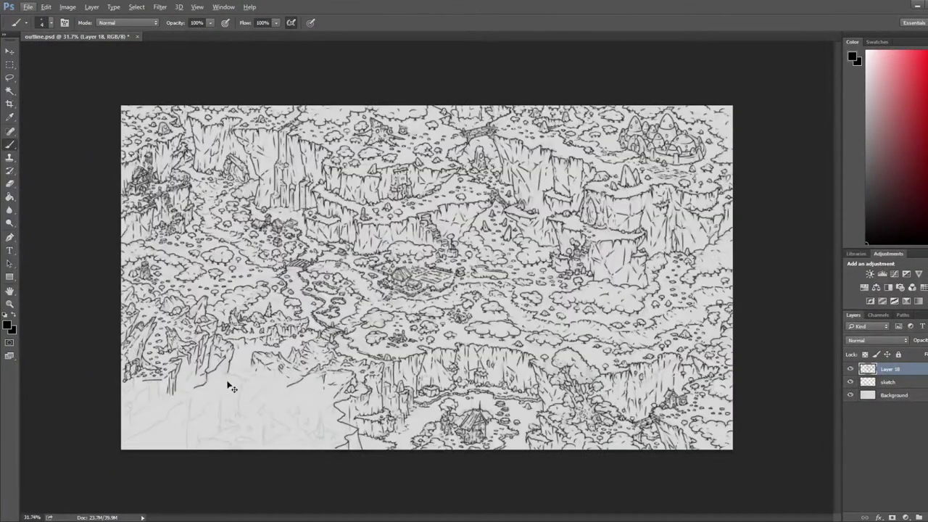
Step: Erase the lower part of the outcrop's outer side edge and tidy the short strokes left below its corner
{"action": "scroll", "coordinate": [230, 383], "scroll_direction": "up", "scroll_amount": 5}
{"action": "left_click_drag", "start_coordinate": [176, 378], "coordinate": [335, 288]}
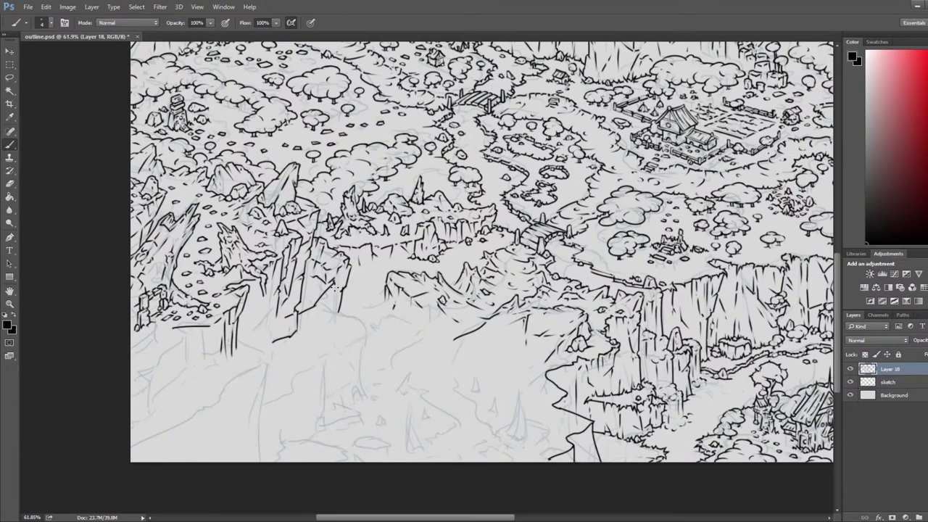
{"action": "scroll", "coordinate": [322, 326], "scroll_direction": "up", "scroll_amount": 3}
{"action": "key", "text": "e"}
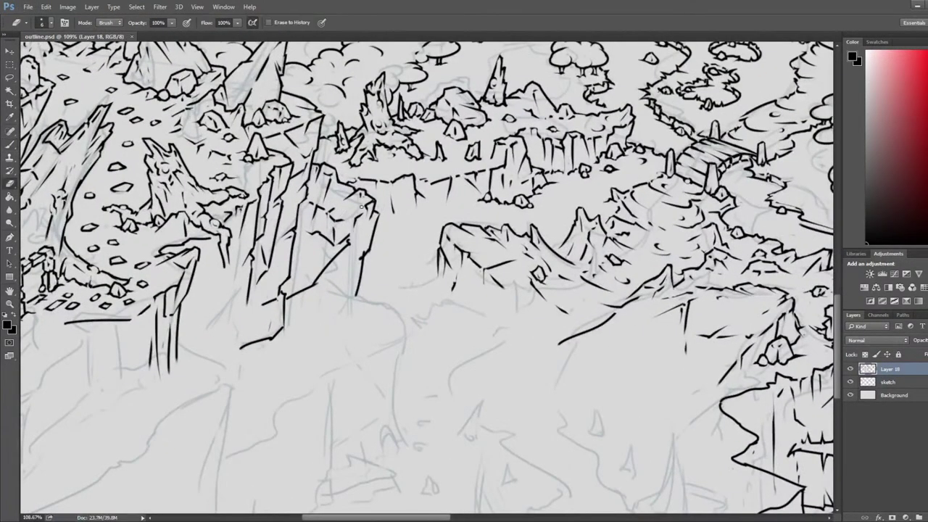
{"action": "mouse_move", "coordinate": [374, 225]}
{"action": "left_mouse_down"}
{"action": "mouse_move", "coordinate": [362, 302]}
{"action": "mouse_move", "coordinate": [363, 254]}
{"action": "left_mouse_up"}
{"action": "left_click_drag", "start_coordinate": [374, 203], "coordinate": [354, 333]}
{"action": "key", "text": "b"}
{"action": "key", "text": "ctrl+z"}
{"action": "key", "text": "e"}
{"action": "key", "text": "b"}
{"action": "key", "text": "e"}
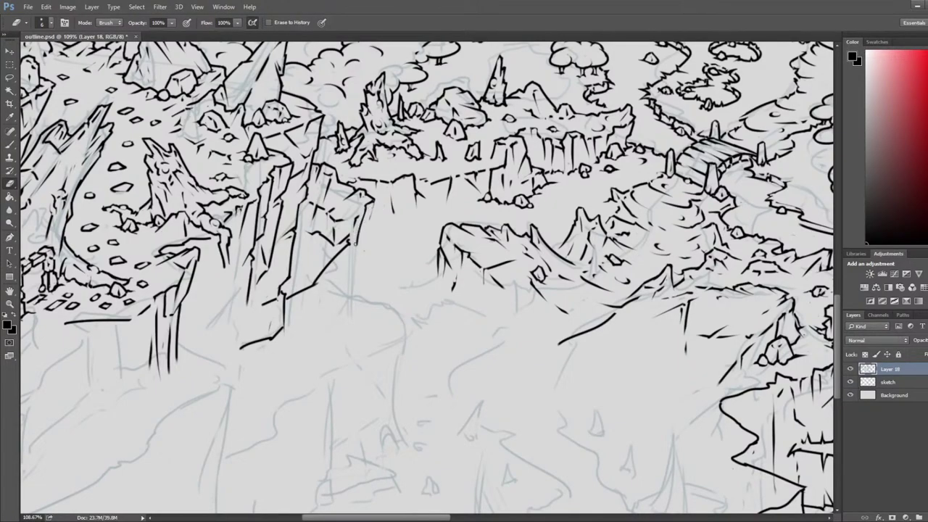
{"action": "key", "text": "b"}
{"action": "key", "text": "e"}
{"action": "key", "text": "b"}
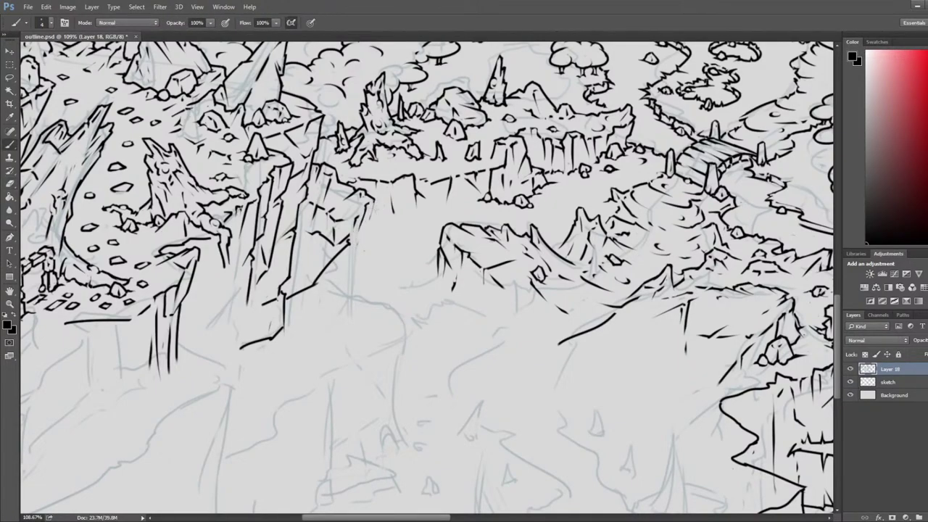
Step: Redraw the outcrop's outer edge as a long stroke slanting inward from the corner to below the diagonal face edge
{"action": "left_click_drag", "start_coordinate": [373, 203], "coordinate": [348, 291]}
{"action": "key", "text": "ctrl+z"}
{"action": "left_click_drag", "start_coordinate": [374, 200], "coordinate": [339, 311]}
{"action": "key", "text": "e"}
{"action": "mouse_move", "coordinate": [367, 242]}
{"action": "left_mouse_down"}
{"action": "mouse_move", "coordinate": [317, 310]}
{"action": "mouse_move", "coordinate": [349, 263]}
{"action": "left_mouse_up"}
{"action": "key", "text": "b"}
{"action": "key", "text": "e"}
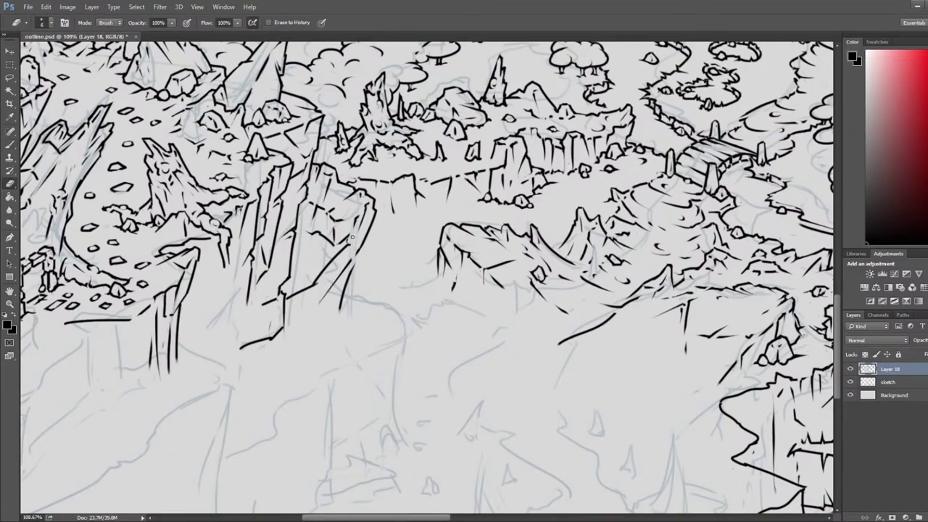
Step: Break up the outcrop's slanted outer edge with gaps, chips and short crack marks where it meets the diagonal face edge
{"action": "mouse_move", "coordinate": [345, 242]}
{"action": "left_mouse_down"}
{"action": "mouse_move", "coordinate": [335, 258]}
{"action": "mouse_move", "coordinate": [351, 253]}
{"action": "left_mouse_up"}
{"action": "key", "text": "b"}
{"action": "key", "text": "e"}
{"action": "key", "text": "b"}
{"action": "key", "text": "e"}
{"action": "key", "text": "b"}
{"action": "key", "text": "e"}
{"action": "left_click_drag", "start_coordinate": [355, 257], "coordinate": [347, 277]}
{"action": "key", "text": "b"}
{"action": "key", "text": "e"}
{"action": "key", "text": "b"}
Step: Clean up the outcrop's upper outer edge and redraw it as a near-vertical stroke running down from the corner
{"action": "key", "text": "e"}
{"action": "key", "text": "b"}
{"action": "key", "text": "b"}
{"action": "key", "text": "e"}
{"action": "key", "text": "b"}
{"action": "key", "text": "e"}
{"action": "key", "text": "b"}
{"action": "key", "text": "e"}
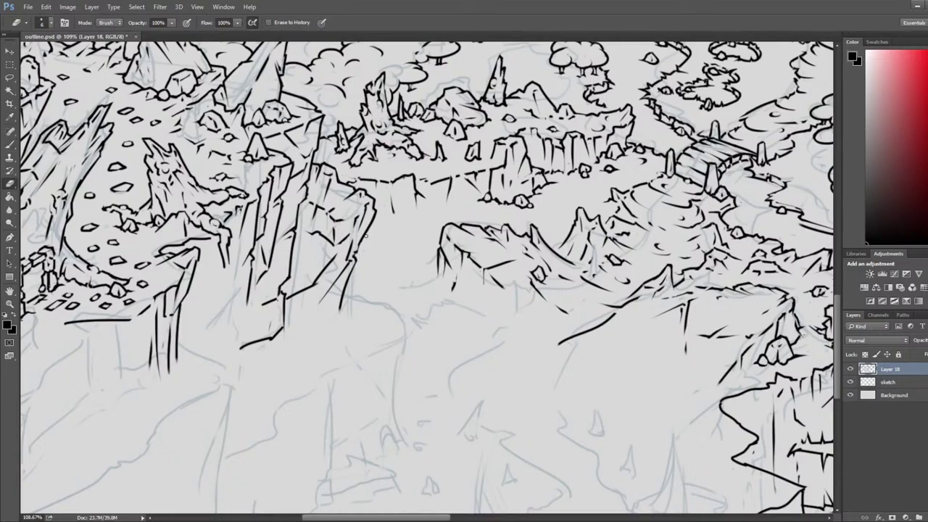
{"action": "left_click_drag", "start_coordinate": [364, 242], "coordinate": [376, 205]}
{"action": "key", "text": "b"}
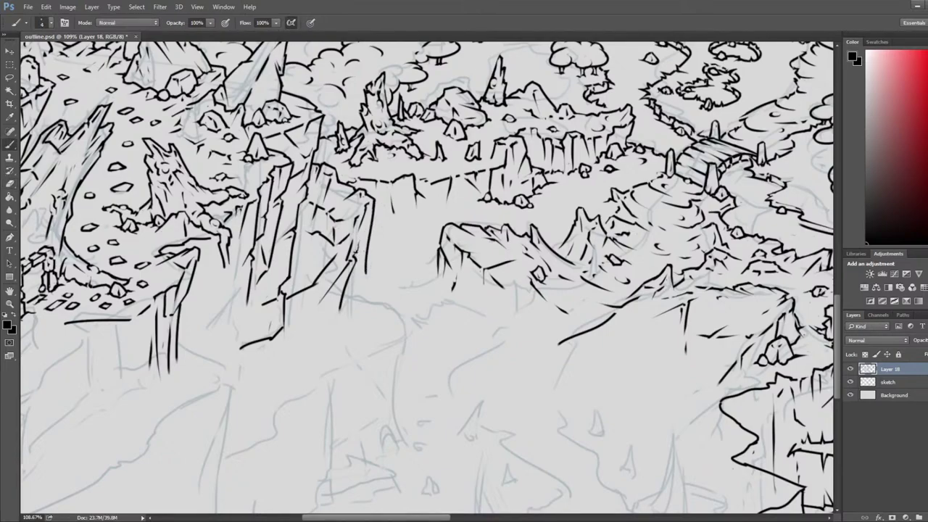
Step: Erase the lower part of the outcrop's vertical outer edge and redraw it as a chipped, stepped edge joining the diagonal face edge
{"action": "key", "text": "e"}
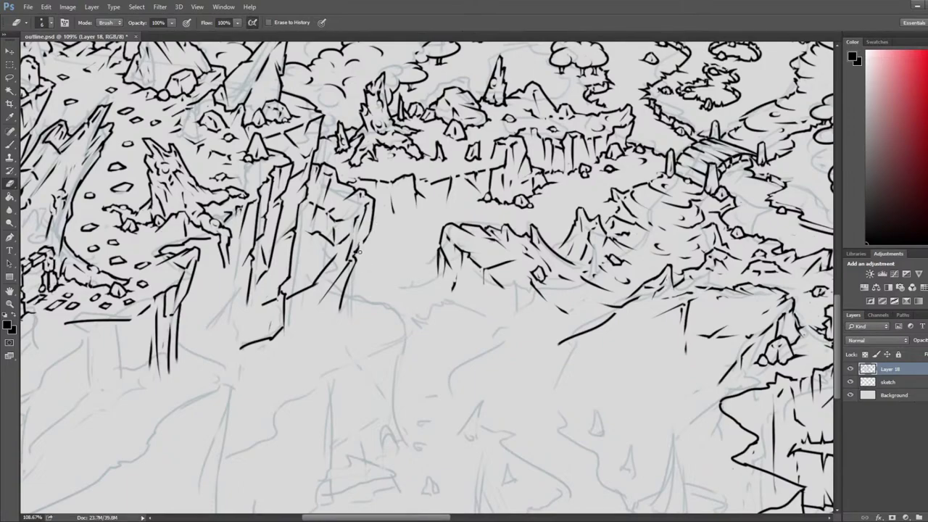
{"action": "key", "text": "b"}
{"action": "key", "text": "e"}
{"action": "key", "text": "b"}
{"action": "key", "text": "e"}
{"action": "key", "text": "b"}
{"action": "left_click_drag", "start_coordinate": [354, 255], "coordinate": [331, 281]}
{"action": "key", "text": "e"}
{"action": "key", "text": "b"}
{"action": "key", "text": "e"}
{"action": "key", "text": "b"}
{"action": "mouse_move", "coordinate": [353, 256]}
{"action": "left_mouse_down"}
{"action": "mouse_move", "coordinate": [348, 275]}
{"action": "mouse_move", "coordinate": [354, 271]}
{"action": "left_mouse_up"}
{"action": "key", "text": "e"}
Step: Erase the joint between the pillar's side edge and the outcrop's diagonal edge, and redraw the side edge as a tapering stroke ending there
{"action": "scroll", "coordinate": [465, 242], "scroll_direction": "down", "scroll_amount": 6}
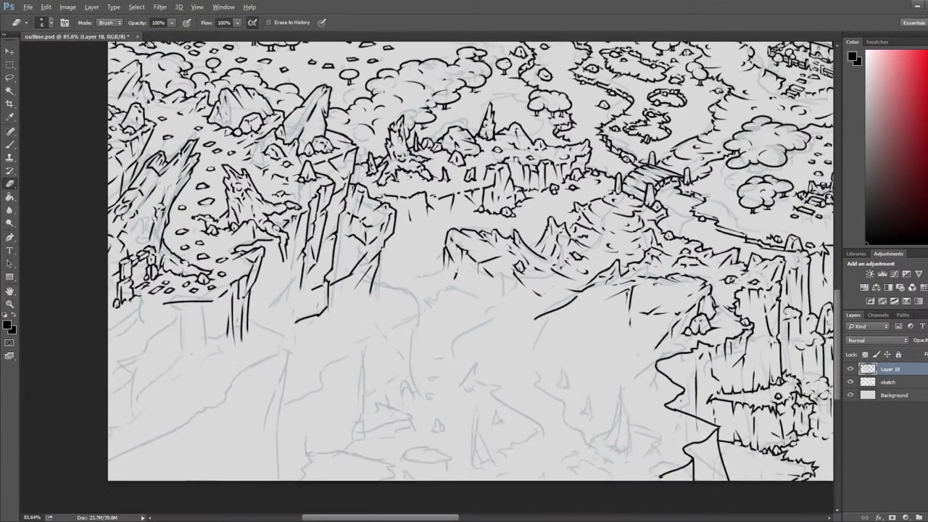
{"action": "key", "text": "ctrl+alt+h"}
{"action": "left_click_drag", "start_coordinate": [571, 256], "coordinate": [424, 255]}
{"action": "scroll", "coordinate": [435, 261], "scroll_direction": "right", "scroll_amount": 10}
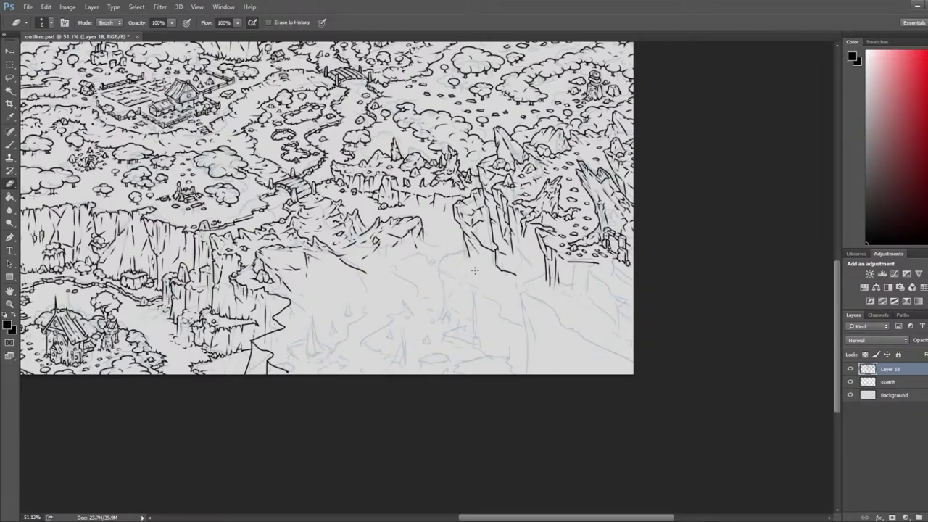
{"action": "key", "text": "ctrl+shift+f"}
{"action": "left_click_drag", "start_coordinate": [109, 254], "coordinate": [281, 232]}
{"action": "scroll", "coordinate": [474, 218], "scroll_direction": "up", "scroll_amount": 11}
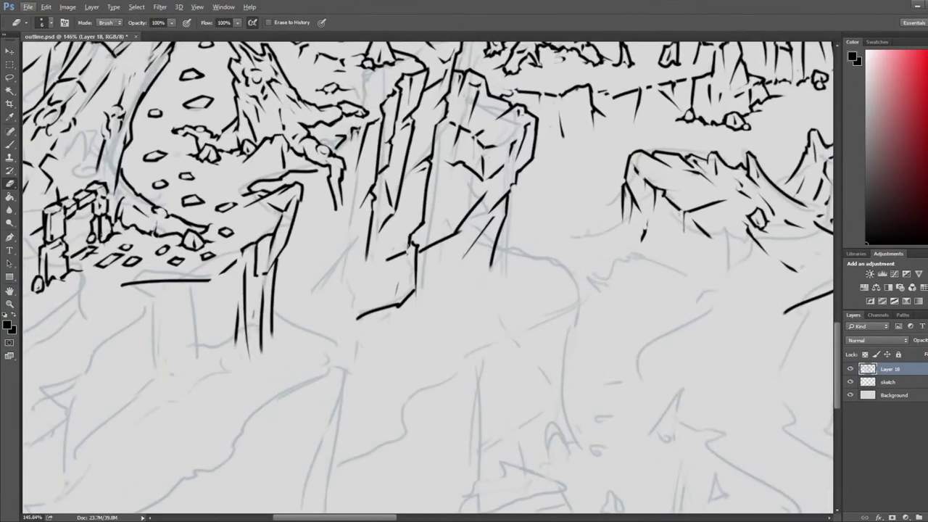
{"action": "mouse_move", "coordinate": [410, 226]}
{"action": "left_mouse_down"}
{"action": "mouse_move", "coordinate": [417, 248]}
{"action": "mouse_move", "coordinate": [427, 248]}
{"action": "left_mouse_up"}
{"action": "key", "text": "b"}
{"action": "mouse_move", "coordinate": [426, 197]}
{"action": "left_mouse_down"}
{"action": "mouse_move", "coordinate": [448, 248]}
{"action": "mouse_move", "coordinate": [426, 252]}
{"action": "left_mouse_up"}
{"action": "key", "text": "e"}
{"action": "key", "text": "b"}
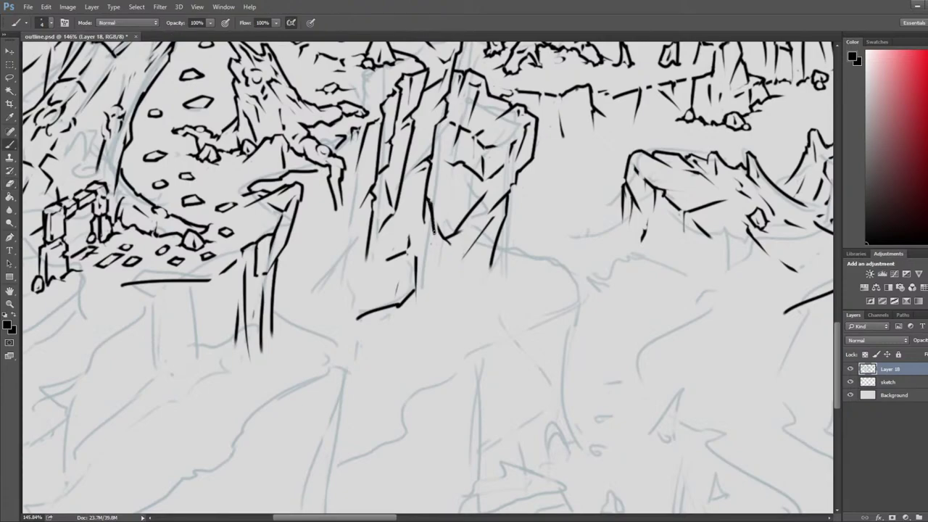
Step: Ink a small pointed chip at the foot of the pillar's side edge, where it meets the outcrop's face
{"action": "key", "text": "e"}
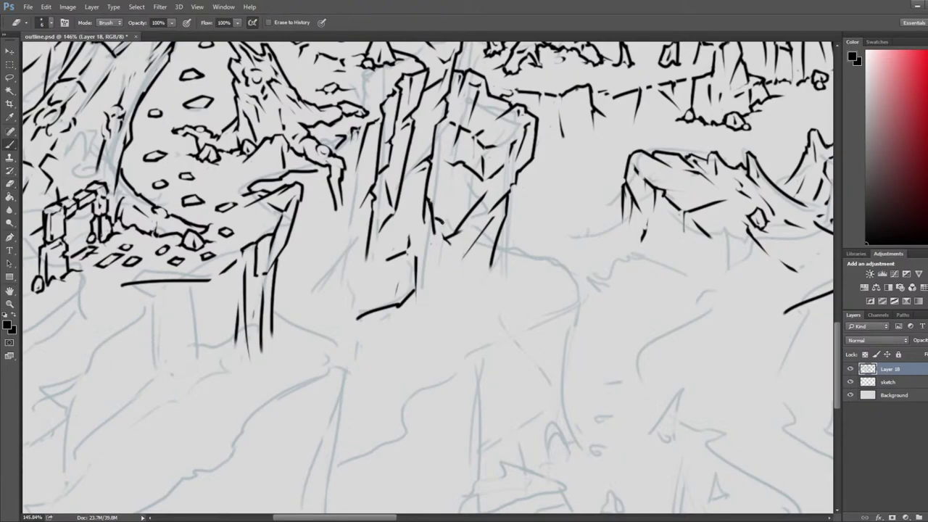
{"action": "key", "text": "b"}
{"action": "key", "text": "e"}
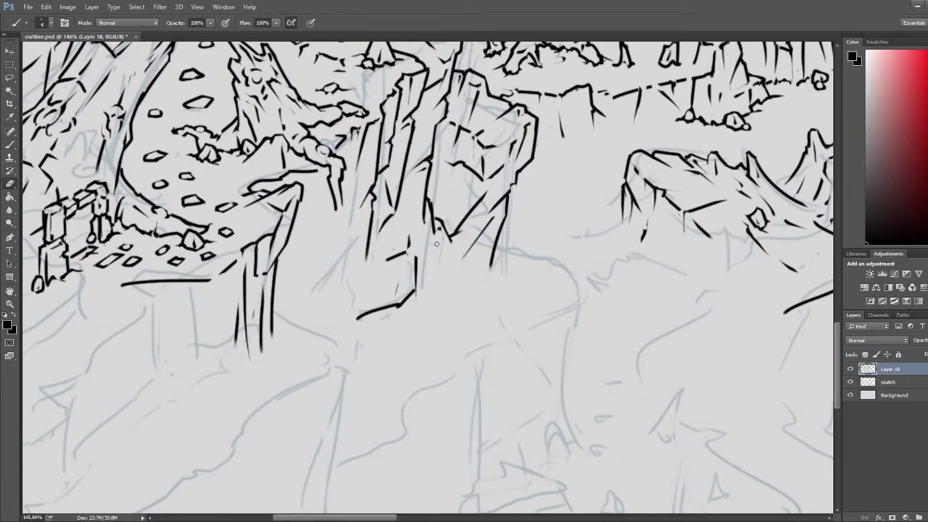
{"action": "key", "text": "b"}
{"action": "key", "text": "e"}
{"action": "key", "text": "b"}
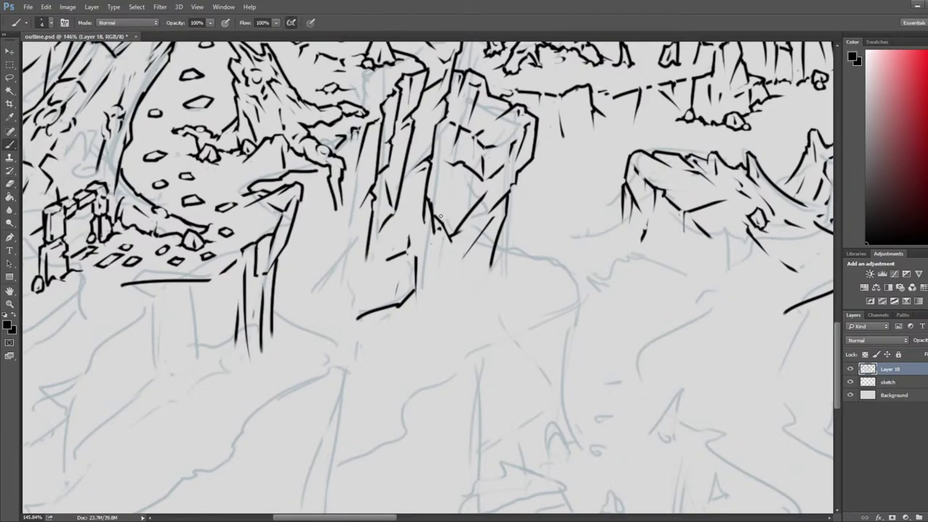
Step: Break up the outcrop's lower diagonal edge and redraw it as a jagged line with gaps and short chips
{"action": "key", "text": "e"}
{"action": "mouse_move", "coordinate": [442, 213]}
{"action": "left_mouse_down"}
{"action": "mouse_move", "coordinate": [460, 229]}
{"action": "mouse_move", "coordinate": [453, 234]}
{"action": "mouse_move", "coordinate": [463, 223]}
{"action": "mouse_move", "coordinate": [435, 209]}
{"action": "mouse_move", "coordinate": [476, 208]}
{"action": "mouse_move", "coordinate": [450, 234]}
{"action": "mouse_move", "coordinate": [460, 227]}
{"action": "mouse_move", "coordinate": [458, 239]}
{"action": "mouse_move", "coordinate": [484, 195]}
{"action": "mouse_move", "coordinate": [474, 204]}
{"action": "mouse_move", "coordinate": [471, 194]}
{"action": "mouse_move", "coordinate": [488, 187]}
{"action": "mouse_move", "coordinate": [476, 211]}
{"action": "left_mouse_up"}
{"action": "key", "text": "b"}
{"action": "key", "text": "e"}
{"action": "key", "text": "b"}
{"action": "key", "text": "e"}
{"action": "key", "text": "b"}
{"action": "key", "text": "e"}
{"action": "key", "text": "e"}
{"action": "key", "text": "b"}
{"action": "key", "text": "e"}
{"action": "key", "text": "b"}
{"action": "key", "text": "e"}
{"action": "key", "text": "b"}
{"action": "key", "text": "e"}
{"action": "key", "text": "b"}
{"action": "key", "text": "e"}
{"action": "left_click_drag", "start_coordinate": [483, 200], "coordinate": [468, 221]}
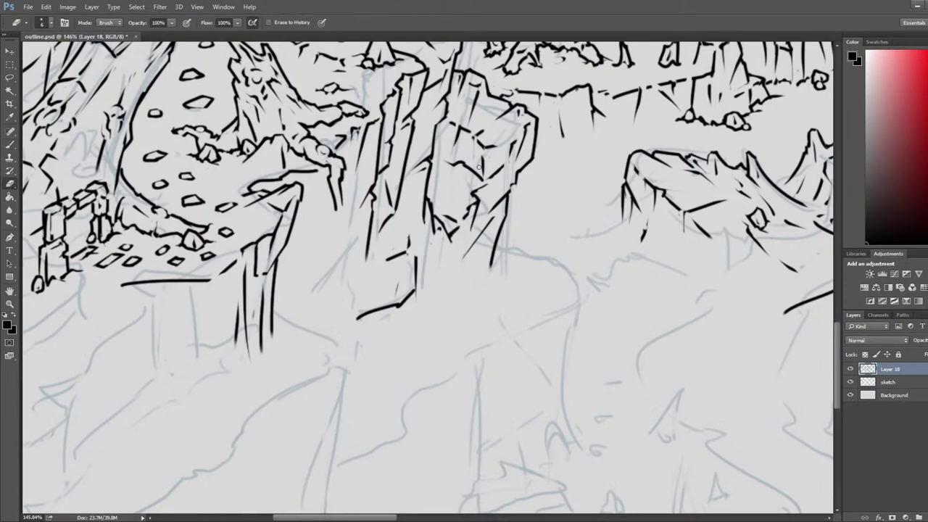
Step: Break the V-shaped crease in the middle of the outcrop's face into separate short crack marks
{"action": "key", "text": "b"}
{"action": "key", "text": "e"}
{"action": "mouse_move", "coordinate": [474, 167]}
{"action": "left_mouse_down"}
{"action": "mouse_move", "coordinate": [471, 149]}
{"action": "mouse_move", "coordinate": [467, 173]}
{"action": "left_mouse_up"}
{"action": "key", "text": "b"}
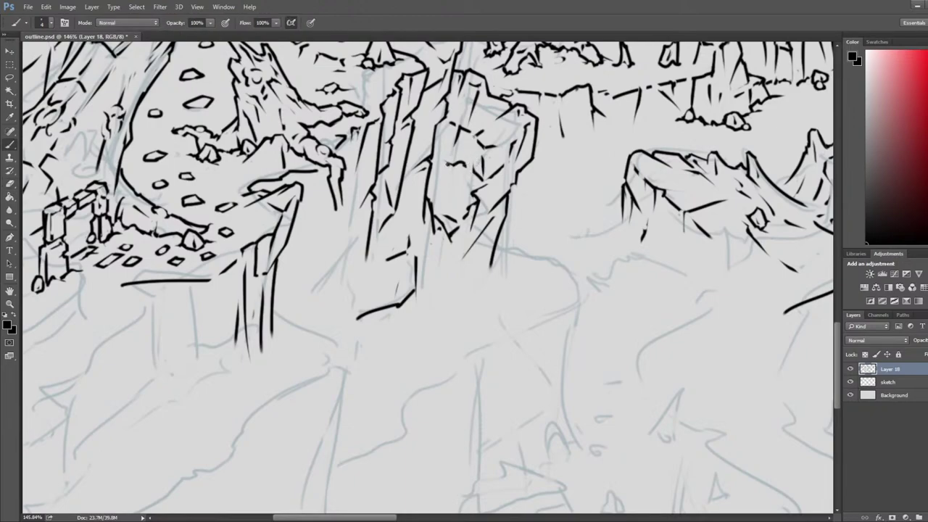
{"action": "mouse_move", "coordinate": [449, 168]}
{"action": "left_mouse_down"}
{"action": "mouse_move", "coordinate": [442, 162]}
{"action": "mouse_move", "coordinate": [454, 170]}
{"action": "left_mouse_up"}
{"action": "key", "text": "e"}
{"action": "key", "text": "b"}
{"action": "key", "text": "e"}
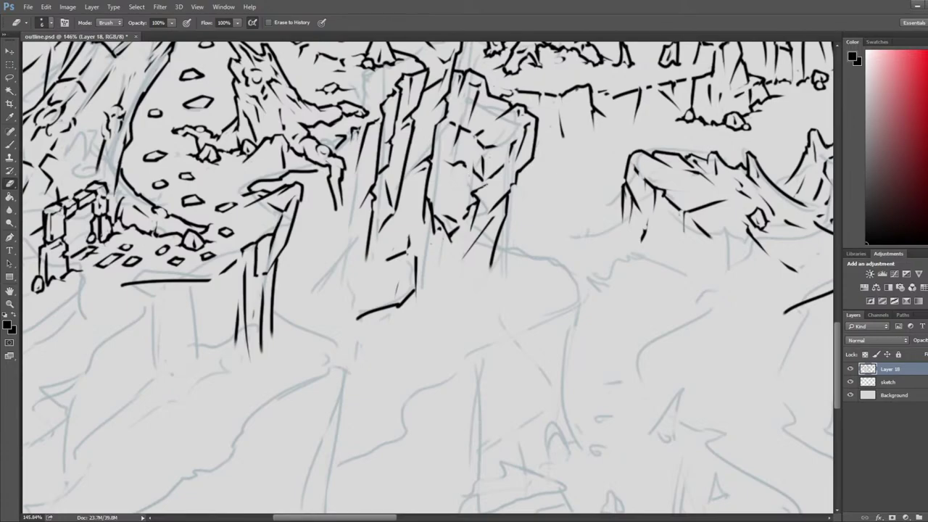
Step: Flip the canvas view and ink a jagged ridge line across the lower part of the outcrop's face
{"action": "key", "text": "F2"}
{"action": "left_click_drag", "start_coordinate": [732, 174], "coordinate": [116, 185]}
{"action": "left_click_drag", "start_coordinate": [725, 203], "coordinate": [404, 185]}
{"action": "mouse_move", "coordinate": [797, 203]}
{"action": "left_mouse_down"}
{"action": "mouse_move", "coordinate": [431, 185]}
{"action": "mouse_move", "coordinate": [319, 196]}
{"action": "left_mouse_up"}
{"action": "mouse_move", "coordinate": [781, 144]}
{"action": "left_mouse_down"}
{"action": "mouse_move", "coordinate": [607, 208]}
{"action": "mouse_move", "coordinate": [508, 174]}
{"action": "mouse_move", "coordinate": [531, 250]}
{"action": "mouse_move", "coordinate": [580, 205]}
{"action": "left_mouse_up"}
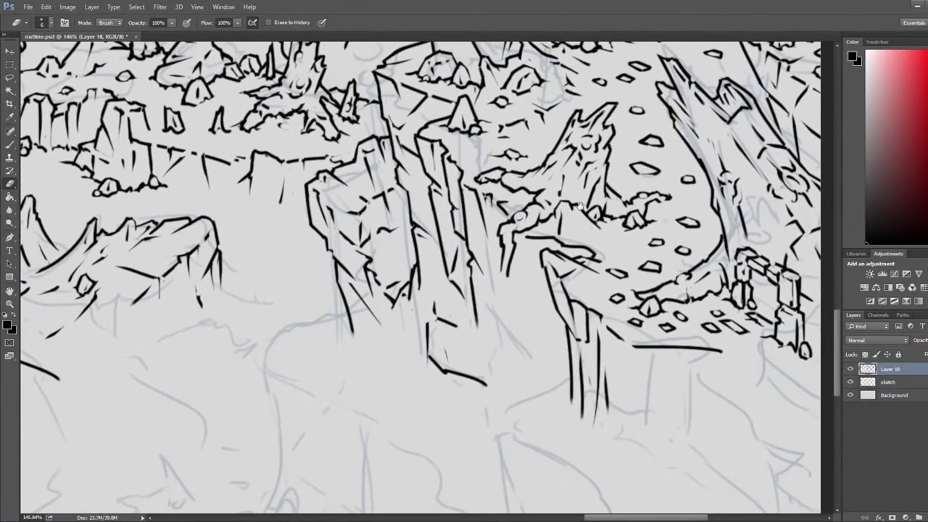
{"action": "key", "text": "e"}
{"action": "mouse_move", "coordinate": [366, 266]}
{"action": "left_mouse_down"}
{"action": "mouse_move", "coordinate": [390, 246]}
{"action": "mouse_move", "coordinate": [401, 262]}
{"action": "mouse_move", "coordinate": [406, 238]}
{"action": "left_mouse_up"}
{"action": "key", "text": "b"}
{"action": "key", "text": "e"}
{"action": "key", "text": "b"}
{"action": "key", "text": "e"}
{"action": "key", "text": "b"}
{"action": "key", "text": "e"}
{"action": "key", "text": "b"}
{"action": "key", "text": "e"}
{"action": "key", "text": "b"}
{"action": "key", "text": "e"}
Step: Fill the tapering area below the outcrop's ridge line with small chip and crack marks
{"action": "left_click_drag", "start_coordinate": [383, 267], "coordinate": [408, 247]}
{"action": "key", "text": "b"}
{"action": "key", "text": "e"}
{"action": "key", "text": "b"}
{"action": "key", "text": "e"}
{"action": "key", "text": "b"}
{"action": "key", "text": "e"}
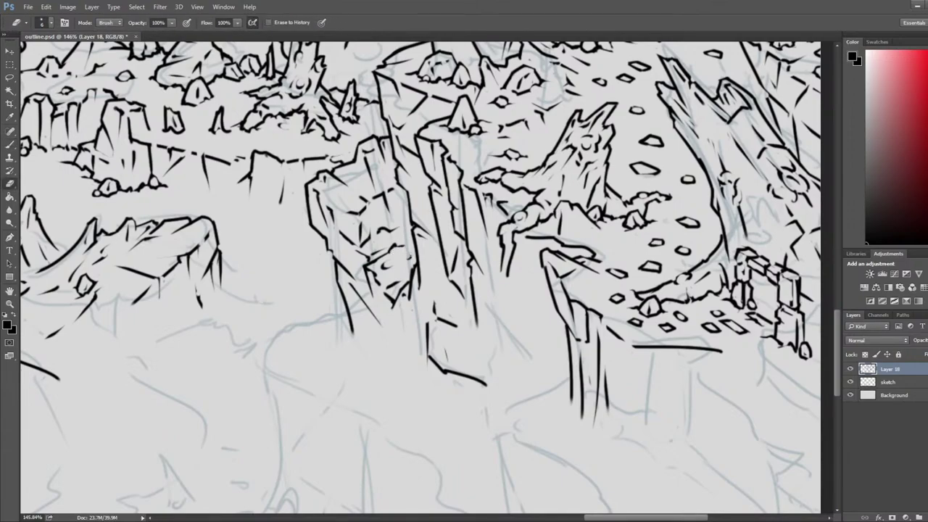
{"action": "key", "text": "b"}
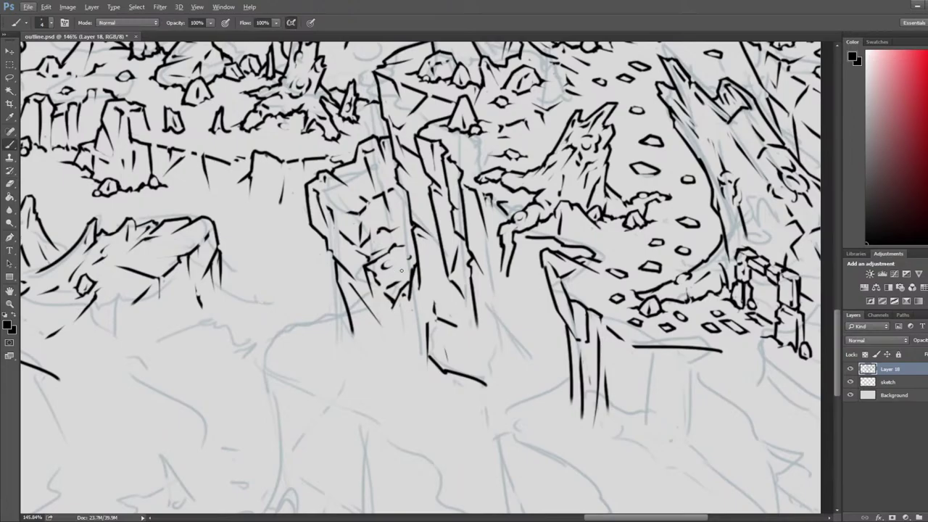
{"action": "key", "text": "e"}
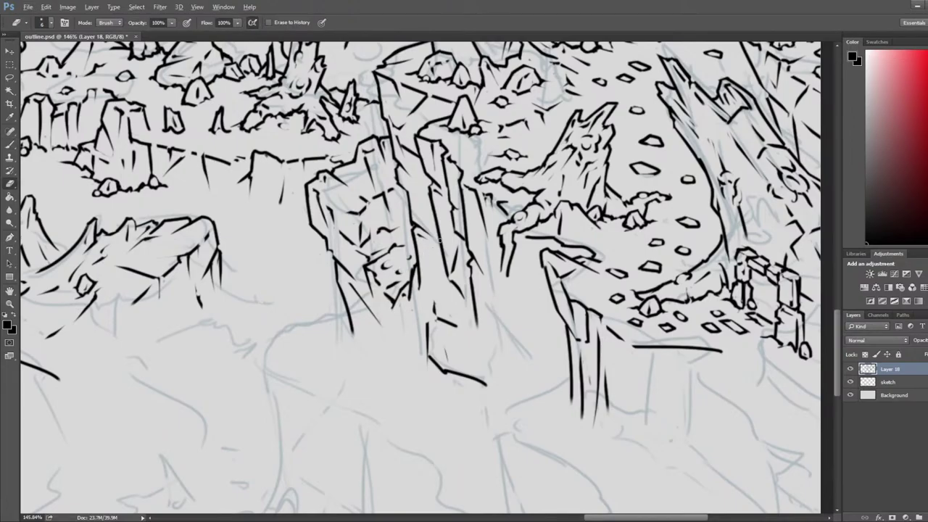
Step: Flip the view back and extend the stone-paved ledge's front edge in a stepped line to the map's border
{"action": "scroll", "coordinate": [443, 238], "scroll_direction": "down", "scroll_amount": 5}
{"action": "key", "text": "ctrl+shift+h"}
{"action": "left_click_drag", "start_coordinate": [416, 266], "coordinate": [691, 254]}
{"action": "mouse_move", "coordinate": [72, 300]}
{"action": "left_mouse_down"}
{"action": "mouse_move", "coordinate": [333, 260]}
{"action": "mouse_move", "coordinate": [428, 327]}
{"action": "left_mouse_up"}
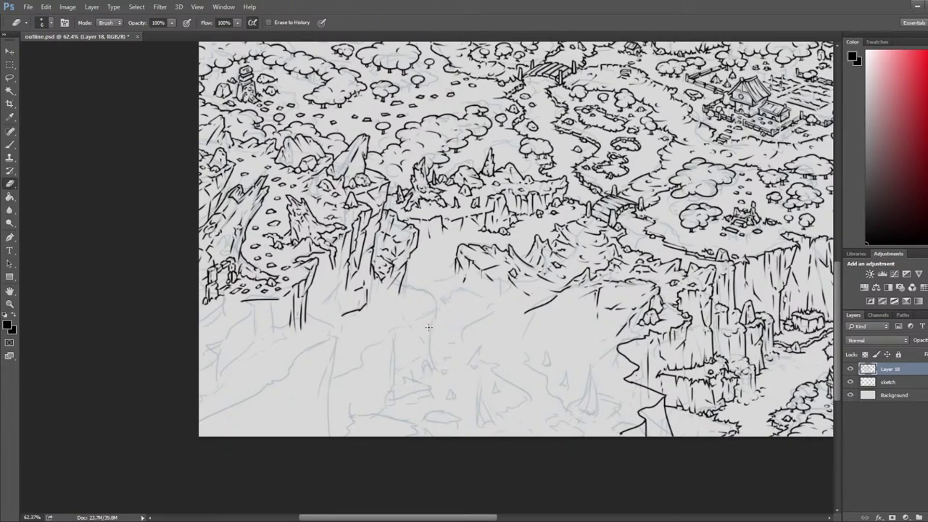
{"action": "scroll", "coordinate": [228, 347], "scroll_direction": "up", "scroll_amount": 3}
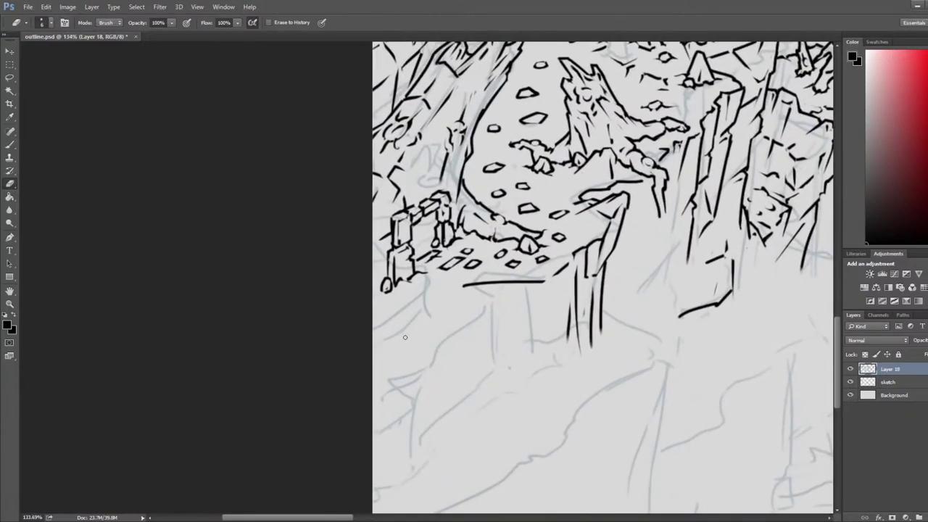
{"action": "left_click_drag", "start_coordinate": [457, 292], "coordinate": [466, 288]}
{"action": "key", "text": "b"}
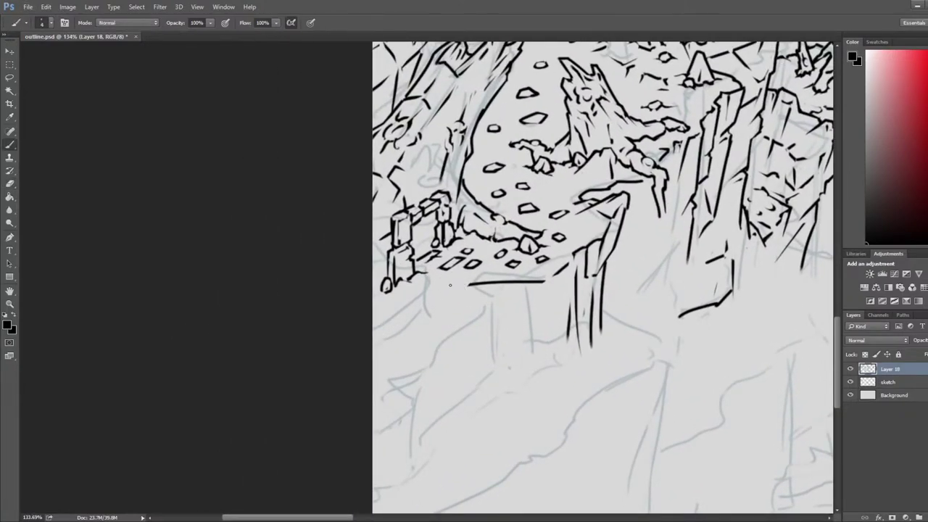
{"action": "left_click_drag", "start_coordinate": [468, 283], "coordinate": [357, 324]}
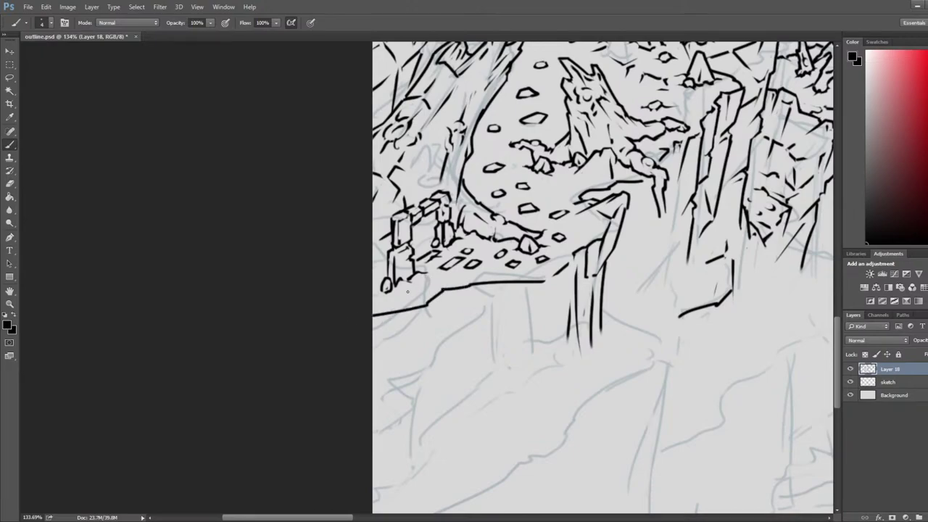
Step: Cut a notch in the ledge's front edge and ink two long vertical strokes below it, broken by small gaps
{"action": "key", "text": "e"}
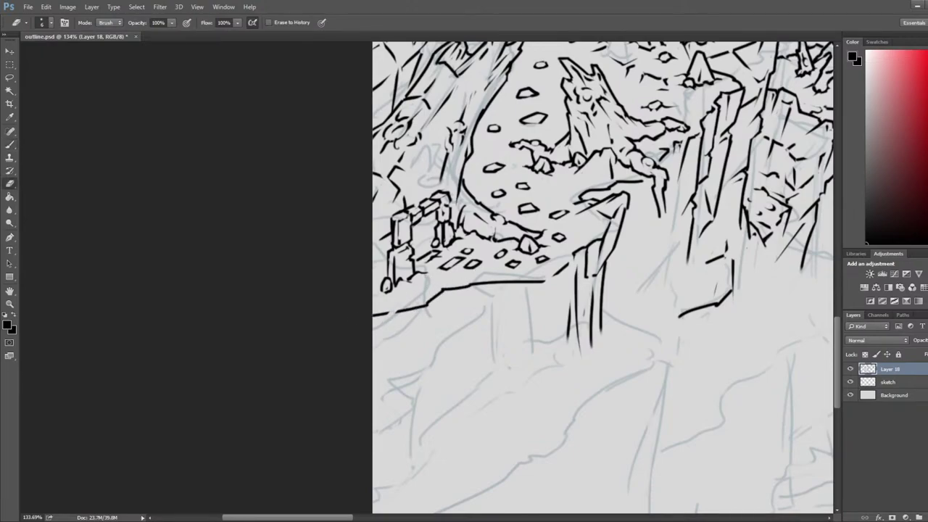
{"action": "mouse_move", "coordinate": [399, 311]}
{"action": "left_mouse_down"}
{"action": "mouse_move", "coordinate": [408, 313]}
{"action": "mouse_move", "coordinate": [424, 402]}
{"action": "left_mouse_up"}
{"action": "key", "text": "b"}
{"action": "left_click_drag", "start_coordinate": [428, 306], "coordinate": [426, 418]}
{"action": "key", "text": "e"}
{"action": "left_click_drag", "start_coordinate": [420, 345], "coordinate": [424, 410]}
{"action": "left_click_drag", "start_coordinate": [421, 369], "coordinate": [420, 391]}
{"action": "key", "text": "b"}
{"action": "key", "text": "e"}
{"action": "mouse_move", "coordinate": [419, 344]}
{"action": "left_mouse_down"}
{"action": "mouse_move", "coordinate": [433, 368]}
{"action": "mouse_move", "coordinate": [419, 324]}
{"action": "mouse_move", "coordinate": [419, 349]}
{"action": "left_mouse_up"}
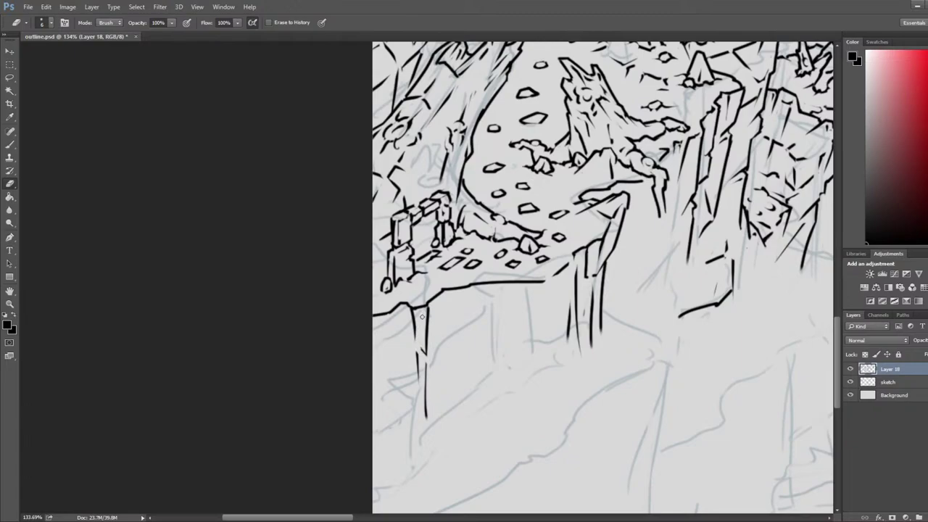
Step: Ink further short and long vertical rock cracks hanging down from the stepped section of the ledge's front edge
{"action": "key", "text": "b"}
{"action": "left_click_drag", "start_coordinate": [423, 306], "coordinate": [434, 375]}
{"action": "key", "text": "e"}
{"action": "key", "text": "b"}
{"action": "key", "text": "ctrl+z"}
{"action": "left_click_drag", "start_coordinate": [443, 291], "coordinate": [445, 342]}
{"action": "key", "text": "e"}
{"action": "key", "text": "b"}
{"action": "left_click_drag", "start_coordinate": [467, 289], "coordinate": [458, 395]}
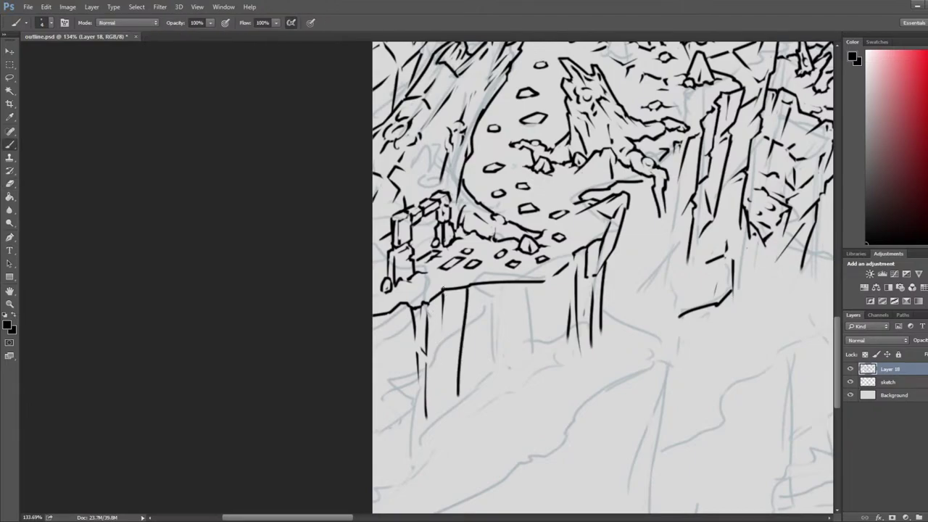
Step: Roughen the ledge's straight front edge with small nicks and add a short vertical crack beneath it
{"action": "key", "text": "e"}
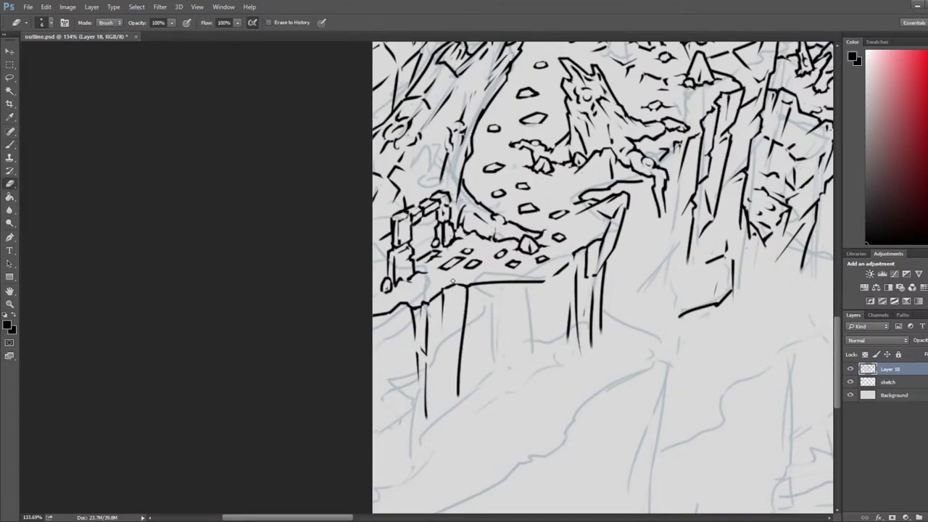
{"action": "key", "text": "b"}
{"action": "key", "text": "e"}
{"action": "left_click_drag", "start_coordinate": [458, 285], "coordinate": [457, 337]}
{"action": "left_click_drag", "start_coordinate": [477, 285], "coordinate": [494, 279]}
{"action": "key", "text": "b"}
{"action": "key", "text": "e"}
{"action": "key", "text": "b"}
{"action": "key", "text": "e"}
Step: Examine the inked ledge and outcrop area zoomed out, in both mirrored and normal orientation
{"action": "scroll", "coordinate": [483, 310], "scroll_direction": "down", "scroll_amount": 8}
{"action": "key", "text": "ctrl+f"}
{"action": "left_click_drag", "start_coordinate": [819, 326], "coordinate": [402, 240]}
{"action": "left_click_drag", "start_coordinate": [636, 265], "coordinate": [303, 307]}
{"action": "scroll", "coordinate": [308, 301], "scroll_direction": "up", "scroll_amount": 3}
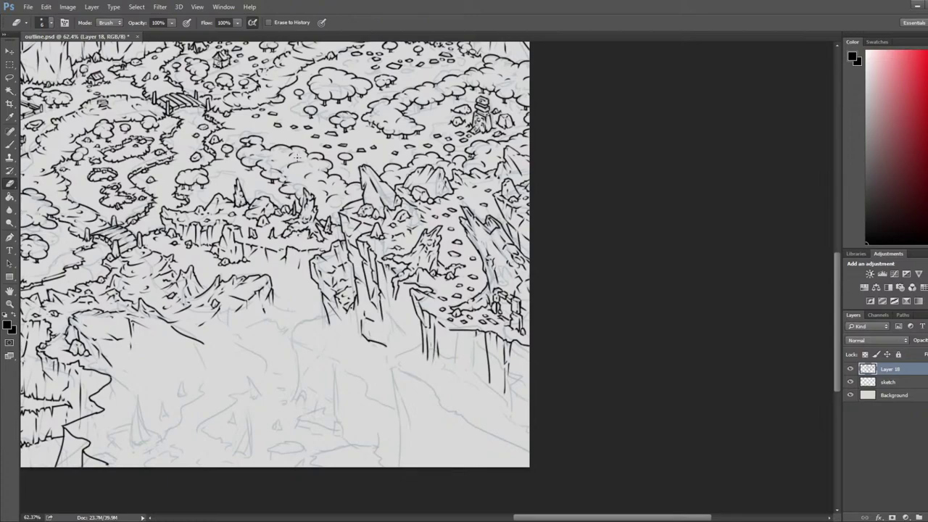
{"action": "left_click_drag", "start_coordinate": [439, 383], "coordinate": [448, 319]}
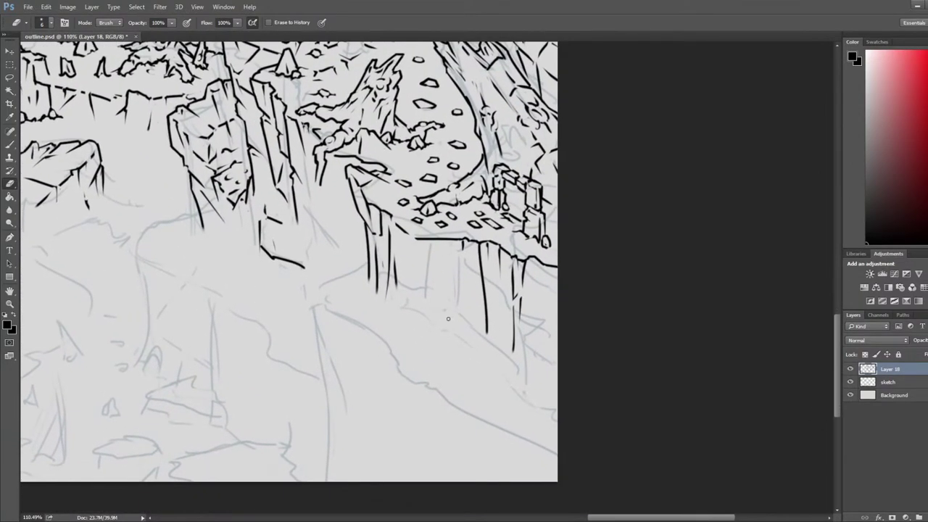
{"action": "scroll", "coordinate": [487, 301], "scroll_direction": "down", "scroll_amount": 6}
{"action": "key", "text": "ctrl+shift+h"}
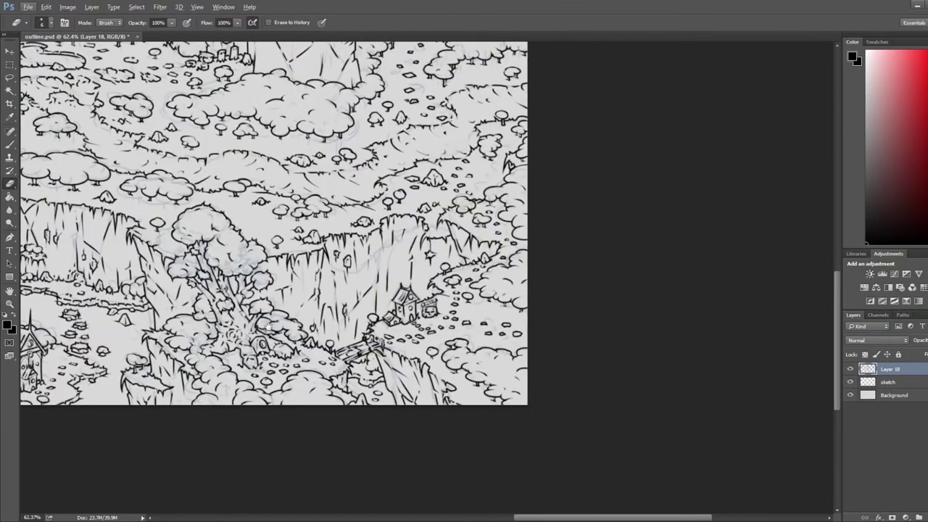
{"action": "left_click_drag", "start_coordinate": [362, 341], "coordinate": [724, 279]}
{"action": "left_click_drag", "start_coordinate": [239, 272], "coordinate": [574, 278]}
{"action": "scroll", "coordinate": [574, 277], "scroll_direction": "up", "scroll_amount": 8}
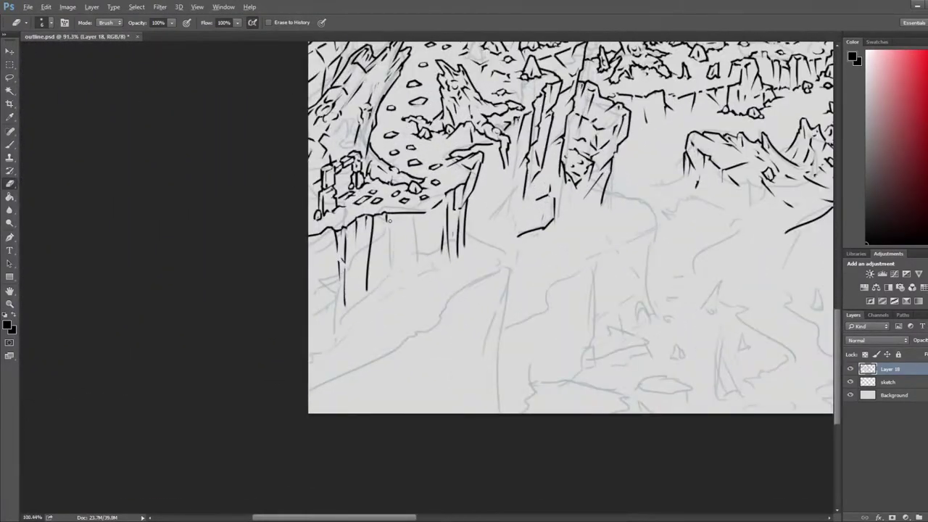
Step: Save the file and ink a flat stone block bridging the gap between the ledge's front edge and the rock columns
{"action": "key", "text": "ctrl+s"}
{"action": "key", "text": "b"}
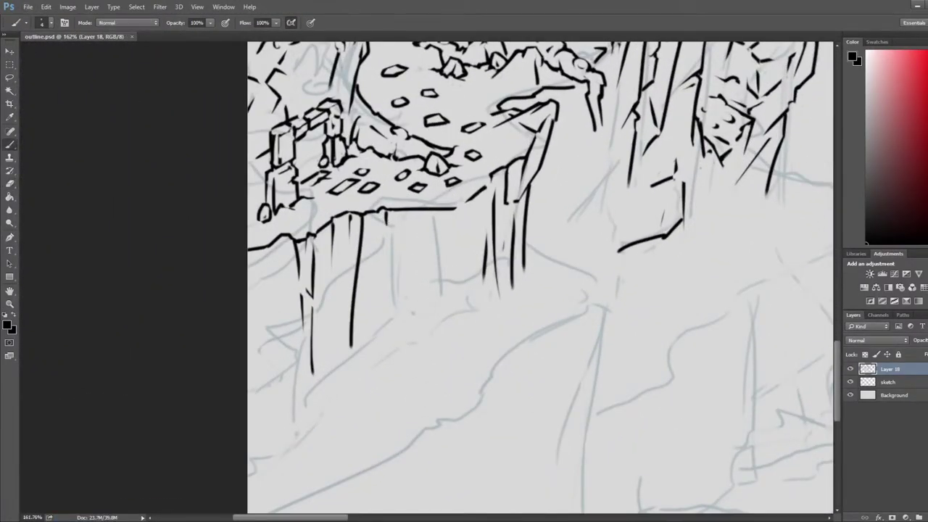
{"action": "left_click_drag", "start_coordinate": [464, 199], "coordinate": [469, 211]}
{"action": "key", "text": "e"}
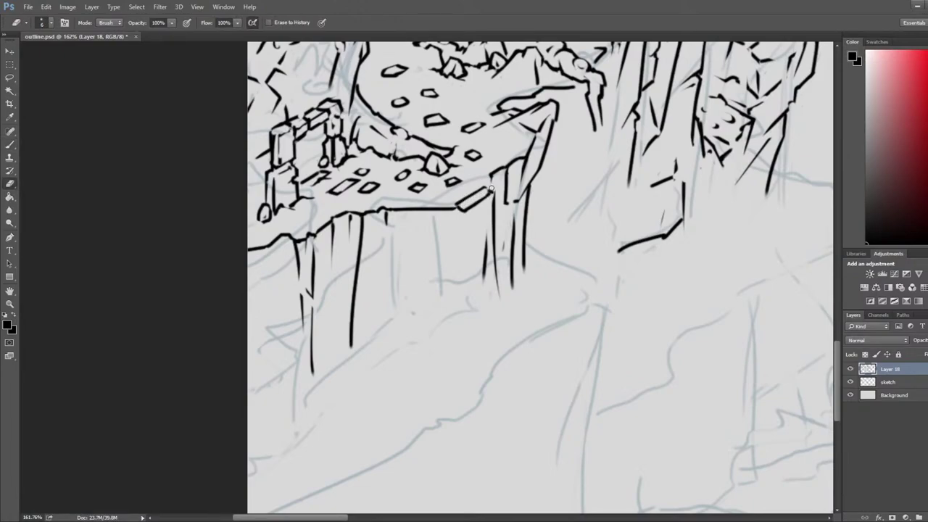
Step: Rework the flat block at the end of the ledge's front edge into two smaller adjoining stones
{"action": "key", "text": "b"}
{"action": "key", "text": "e"}
{"action": "key", "text": "b"}
{"action": "left_click_drag", "start_coordinate": [474, 195], "coordinate": [483, 198]}
{"action": "key", "text": "e"}
{"action": "key", "text": "b"}
{"action": "key", "text": "e"}
{"action": "key", "text": "b"}
{"action": "left_click_drag", "start_coordinate": [486, 197], "coordinate": [497, 193]}
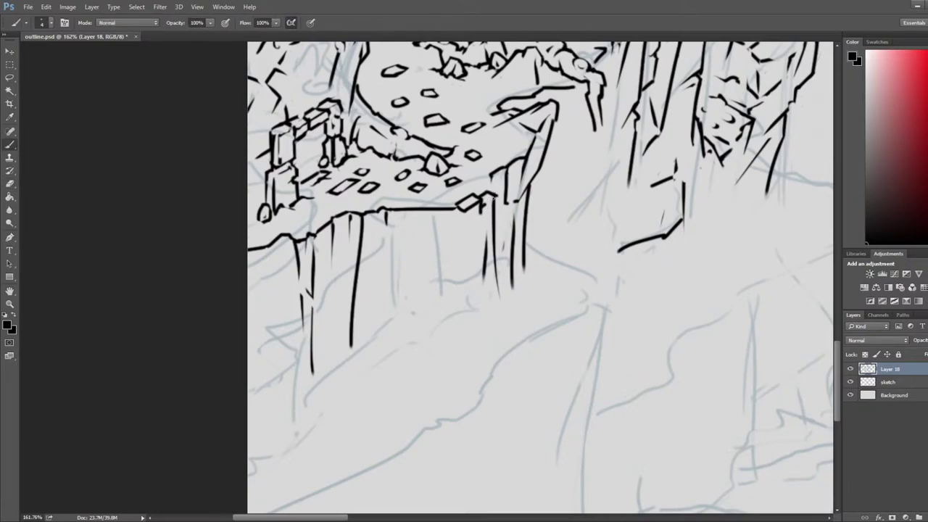
Step: Erase the long column strokes below the ledge's corner stones and ink short vertical cracks under the stones
{"action": "key", "text": "e"}
{"action": "key", "text": "b"}
{"action": "mouse_move", "coordinate": [465, 208]}
{"action": "left_mouse_down"}
{"action": "mouse_move", "coordinate": [465, 231]}
{"action": "mouse_move", "coordinate": [455, 208]}
{"action": "mouse_move", "coordinate": [453, 220]}
{"action": "mouse_move", "coordinate": [473, 193]}
{"action": "mouse_move", "coordinate": [484, 274]}
{"action": "mouse_move", "coordinate": [496, 217]}
{"action": "mouse_move", "coordinate": [489, 291]}
{"action": "mouse_move", "coordinate": [495, 272]}
{"action": "left_mouse_up"}
{"action": "key", "text": "e"}
{"action": "key", "text": "b"}
{"action": "key", "text": "e"}
{"action": "key", "text": "b"}
{"action": "key", "text": "e"}
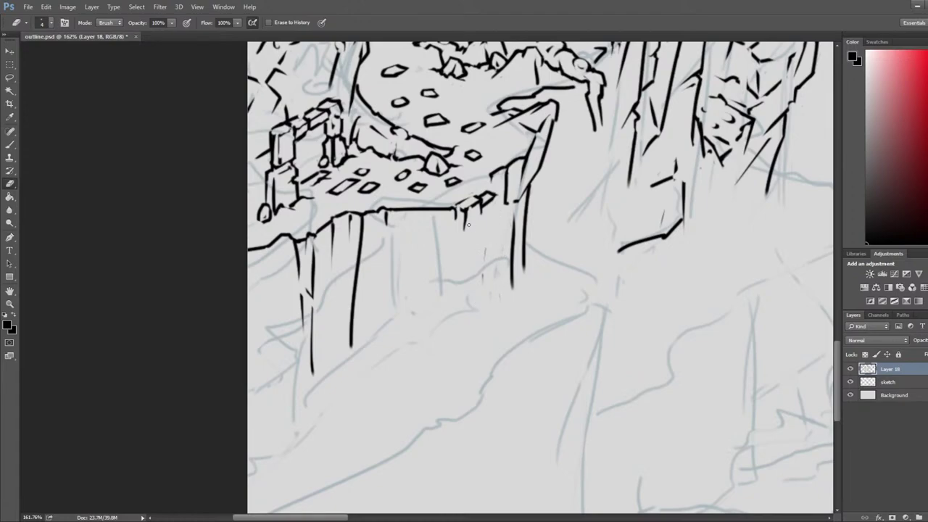
{"action": "mouse_move", "coordinate": [500, 224]}
{"action": "left_mouse_down"}
{"action": "mouse_move", "coordinate": [513, 290]}
{"action": "mouse_move", "coordinate": [488, 248]}
{"action": "left_mouse_up"}
Step: Replace the long column line under the ledge's corner stones with overlapping angular blocks stacked below them
{"action": "key", "text": "b"}
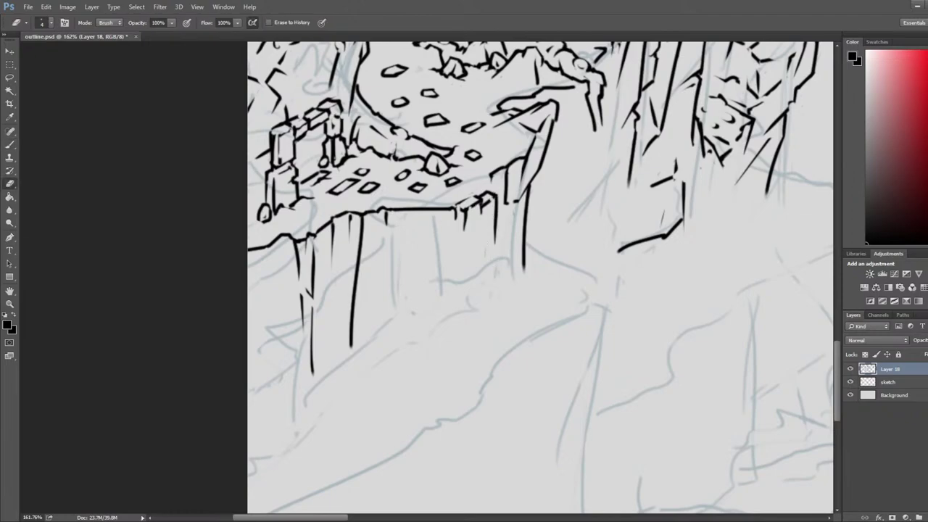
{"action": "mouse_move", "coordinate": [477, 232]}
{"action": "left_mouse_down"}
{"action": "mouse_move", "coordinate": [497, 221]}
{"action": "mouse_move", "coordinate": [481, 231]}
{"action": "mouse_move", "coordinate": [495, 228]}
{"action": "left_mouse_up"}
{"action": "key", "text": "e"}
{"action": "key", "text": "b"}
{"action": "key", "text": "e"}
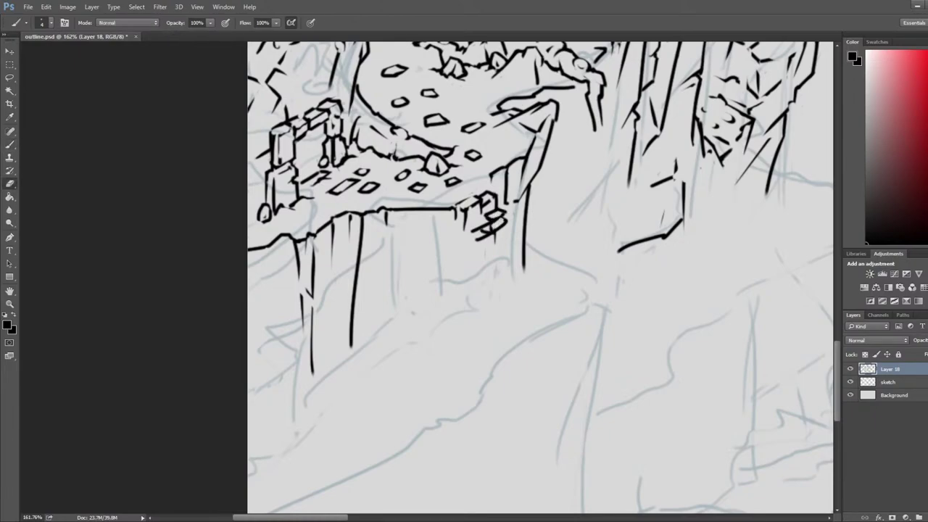
{"action": "key", "text": "e"}
{"action": "key", "text": "b"}
{"action": "key", "text": "e"}
Step: Clean up the overlapping block lines and ink a lower stone with a short vertical side beneath the corner stones
{"action": "mouse_move", "coordinate": [482, 232]}
{"action": "left_mouse_down"}
{"action": "mouse_move", "coordinate": [489, 225]}
{"action": "mouse_move", "coordinate": [471, 233]}
{"action": "mouse_move", "coordinate": [494, 230]}
{"action": "mouse_move", "coordinate": [487, 213]}
{"action": "mouse_move", "coordinate": [475, 240]}
{"action": "mouse_move", "coordinate": [469, 232]}
{"action": "left_mouse_up"}
{"action": "key", "text": "b"}
{"action": "key", "text": "e"}
{"action": "key", "text": "b"}
{"action": "mouse_move", "coordinate": [469, 232]}
{"action": "left_mouse_down"}
{"action": "mouse_move", "coordinate": [489, 232]}
{"action": "mouse_move", "coordinate": [478, 240]}
{"action": "mouse_move", "coordinate": [491, 228]}
{"action": "mouse_move", "coordinate": [485, 245]}
{"action": "mouse_move", "coordinate": [496, 243]}
{"action": "mouse_move", "coordinate": [468, 255]}
{"action": "mouse_move", "coordinate": [470, 263]}
{"action": "left_mouse_up"}
{"action": "key", "text": "e"}
{"action": "key", "text": "b"}
{"action": "key", "text": "e"}
{"action": "key", "text": "b"}
{"action": "key", "text": "e"}
{"action": "key", "text": "b"}
{"action": "key", "text": "e"}
{"action": "left_click_drag", "start_coordinate": [471, 244], "coordinate": [467, 265]}
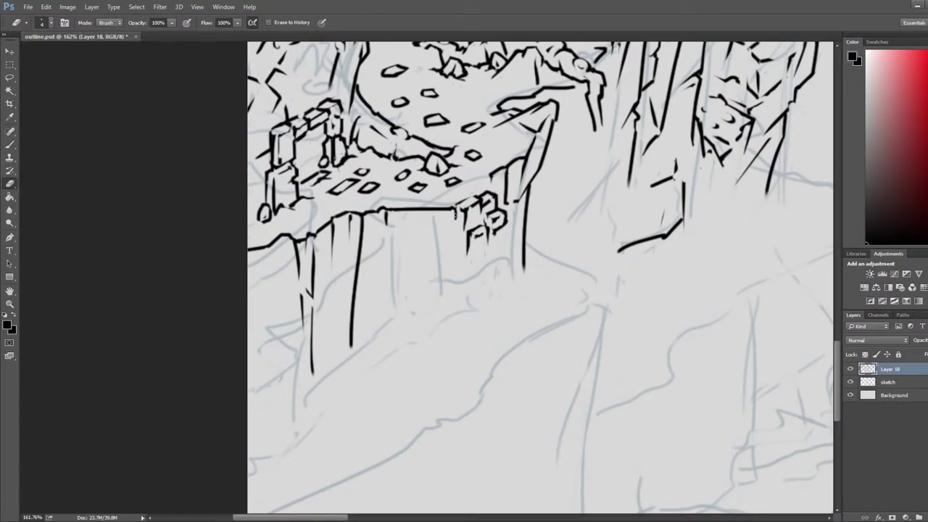
Step: Ink a long vertical cliff edge down from the end of the ledge's straight front edge, with a short crack beside it
{"action": "key", "text": "b"}
{"action": "left_click_drag", "start_coordinate": [455, 218], "coordinate": [453, 292]}
{"action": "key", "text": "e"}
{"action": "key", "text": "z"}
{"action": "key", "text": "ctrl+alt+z"}
{"action": "key", "text": "ctrl+alt+z"}
{"action": "key", "text": "b"}
{"action": "key", "text": "ctrl+z"}
{"action": "left_click_drag", "start_coordinate": [456, 224], "coordinate": [453, 292]}
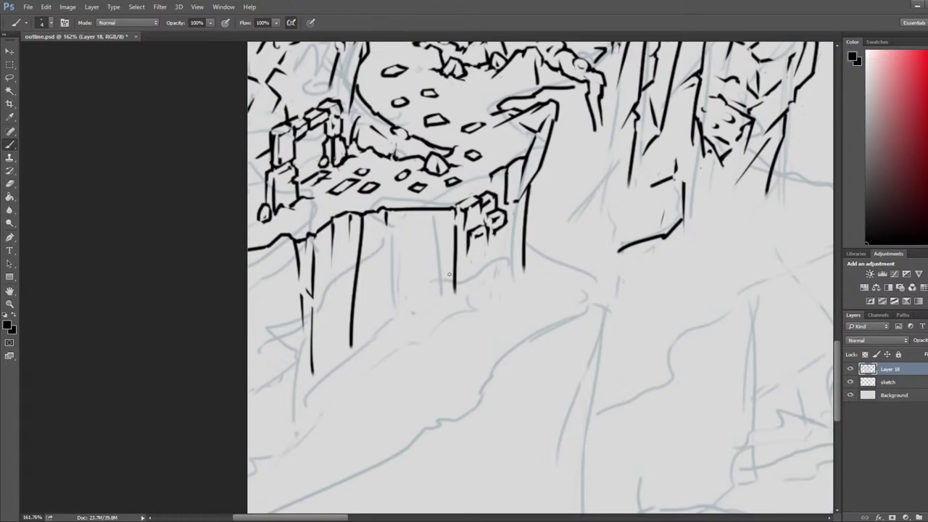
{"action": "key", "text": "e"}
{"action": "key", "text": "b"}
{"action": "key", "text": "e"}
{"action": "mouse_move", "coordinate": [455, 255]}
{"action": "left_mouse_down"}
{"action": "mouse_move", "coordinate": [462, 267]}
{"action": "mouse_move", "coordinate": [456, 223]}
{"action": "left_mouse_up"}
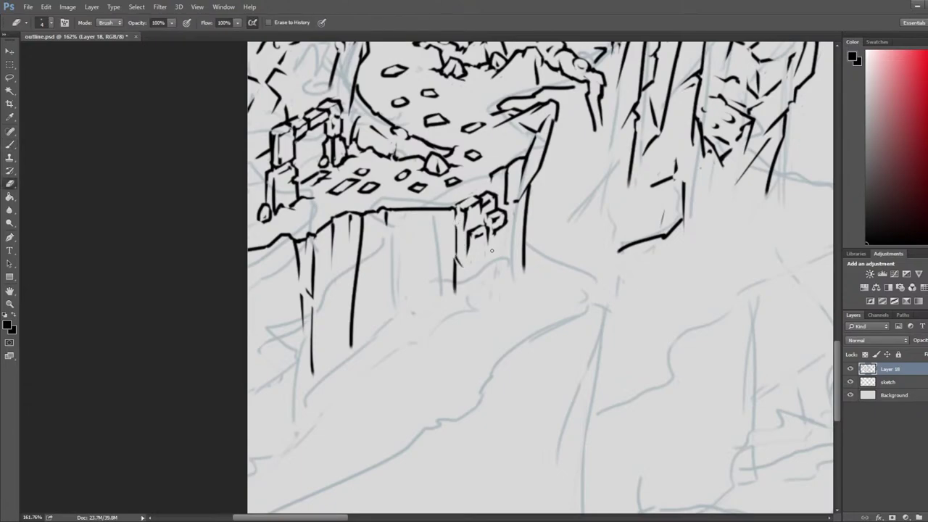
Step: Continue the stone stack downward with small flat blocks between the new cliff edge and the long column line
{"action": "key", "text": "b"}
{"action": "mouse_move", "coordinate": [484, 245]}
{"action": "left_mouse_down"}
{"action": "mouse_move", "coordinate": [510, 239]}
{"action": "mouse_move", "coordinate": [492, 241]}
{"action": "mouse_move", "coordinate": [510, 241]}
{"action": "mouse_move", "coordinate": [500, 247]}
{"action": "mouse_move", "coordinate": [506, 281]}
{"action": "left_mouse_up"}
{"action": "key", "text": "e"}
{"action": "key", "text": "b"}
{"action": "key", "text": "e"}
{"action": "mouse_move", "coordinate": [512, 238]}
{"action": "left_mouse_down"}
{"action": "mouse_move", "coordinate": [489, 266]}
{"action": "mouse_move", "coordinate": [481, 250]}
{"action": "mouse_move", "coordinate": [481, 271]}
{"action": "mouse_move", "coordinate": [478, 246]}
{"action": "mouse_move", "coordinate": [484, 269]}
{"action": "mouse_move", "coordinate": [479, 262]}
{"action": "left_mouse_up"}
{"action": "key", "text": "b"}
{"action": "key", "text": "e"}
{"action": "key", "text": "b"}
{"action": "key", "text": "e"}
{"action": "key", "text": "b"}
{"action": "key", "text": "ctrl+z"}
{"action": "mouse_move", "coordinate": [480, 262]}
{"action": "left_mouse_down"}
{"action": "mouse_move", "coordinate": [481, 271]}
{"action": "mouse_move", "coordinate": [500, 258]}
{"action": "mouse_move", "coordinate": [499, 269]}
{"action": "mouse_move", "coordinate": [500, 261]}
{"action": "mouse_move", "coordinate": [478, 268]}
{"action": "left_mouse_up"}
{"action": "key", "text": "ctrl+z"}
Step: Refine the stacked blocks into a descending stone stairway, erasing overlaps and adding short side and crack strokes
{"action": "key", "text": "e"}
{"action": "key", "text": "b"}
{"action": "key", "text": "e"}
{"action": "key", "text": "b"}
{"action": "key", "text": "e"}
{"action": "key", "text": "b"}
{"action": "key", "text": "e"}
{"action": "key", "text": "b"}
{"action": "mouse_move", "coordinate": [500, 245]}
{"action": "left_mouse_down"}
{"action": "mouse_move", "coordinate": [511, 254]}
{"action": "mouse_move", "coordinate": [513, 286]}
{"action": "mouse_move", "coordinate": [497, 296]}
{"action": "mouse_move", "coordinate": [498, 280]}
{"action": "mouse_move", "coordinate": [498, 293]}
{"action": "left_mouse_up"}
{"action": "key", "text": "e"}
{"action": "key", "text": "b"}
{"action": "key", "text": "e"}
{"action": "key", "text": "b"}
{"action": "key", "text": "e"}
{"action": "key", "text": "b"}
{"action": "key", "text": "e"}
{"action": "key", "text": "b"}
{"action": "key", "text": "e"}
{"action": "key", "text": "b"}
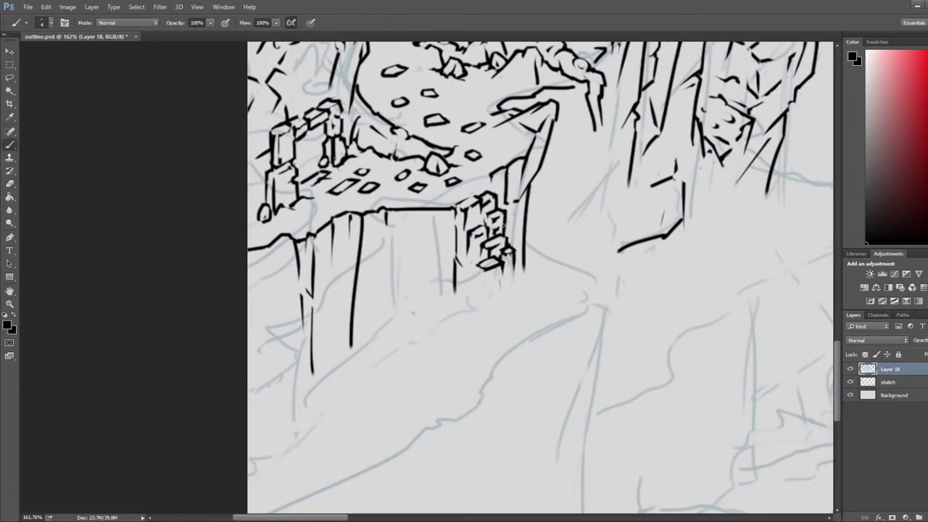
{"action": "key", "text": "e"}
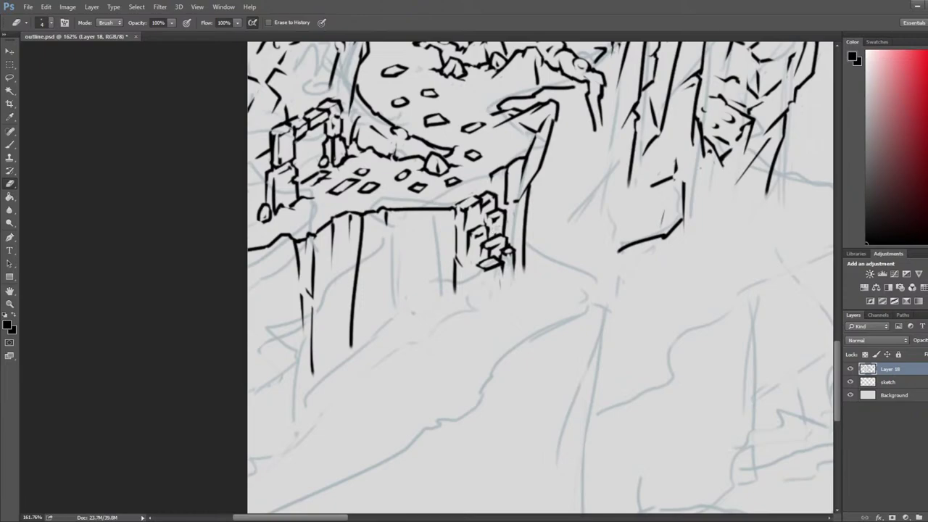
Step: Save the file and examine the whole map in mirrored orientation before restoring the normal view
{"action": "scroll", "coordinate": [507, 209], "scroll_direction": "down", "scroll_amount": 5}
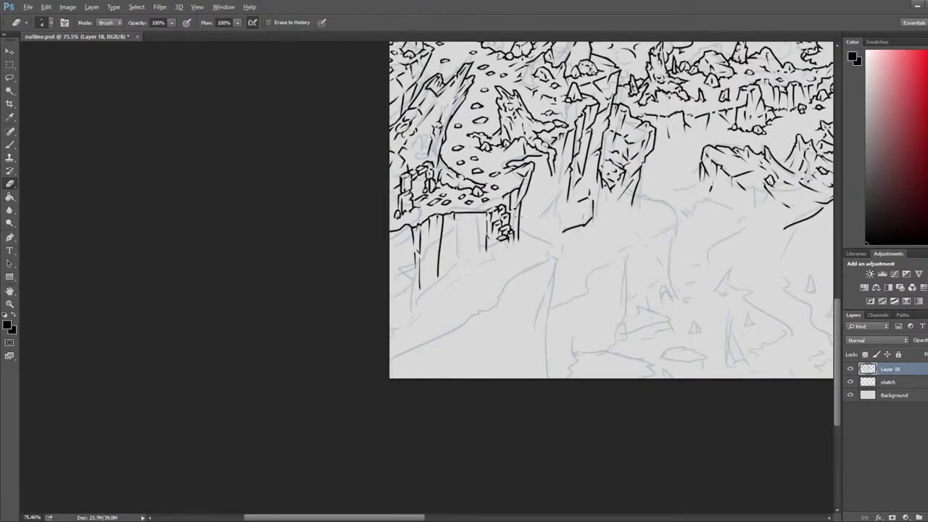
{"action": "key", "text": "ctrl+s"}
{"action": "scroll", "coordinate": [310, 407], "scroll_direction": "down", "scroll_amount": 3}
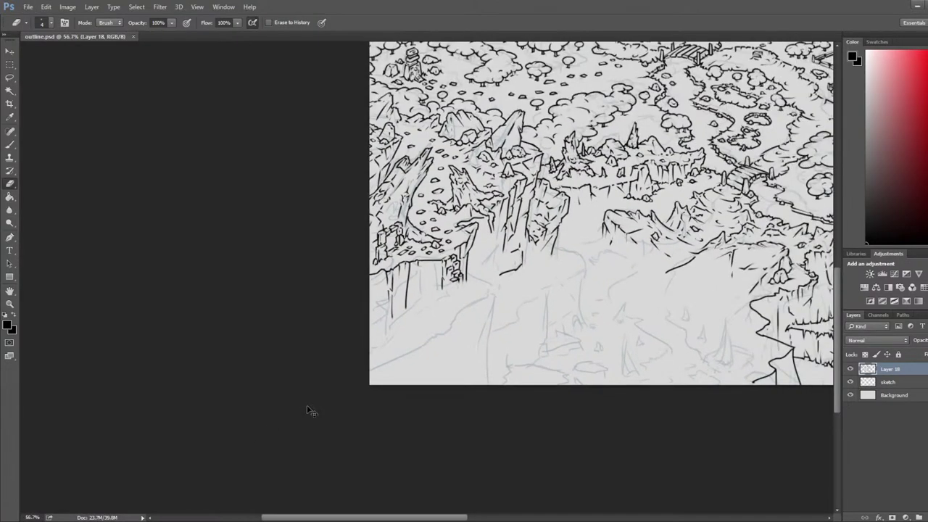
{"action": "key", "text": "ctrl+shift+h"}
{"action": "left_click_drag", "start_coordinate": [503, 377], "coordinate": [239, 344]}
{"action": "left_click_drag", "start_coordinate": [528, 340], "coordinate": [381, 404]}
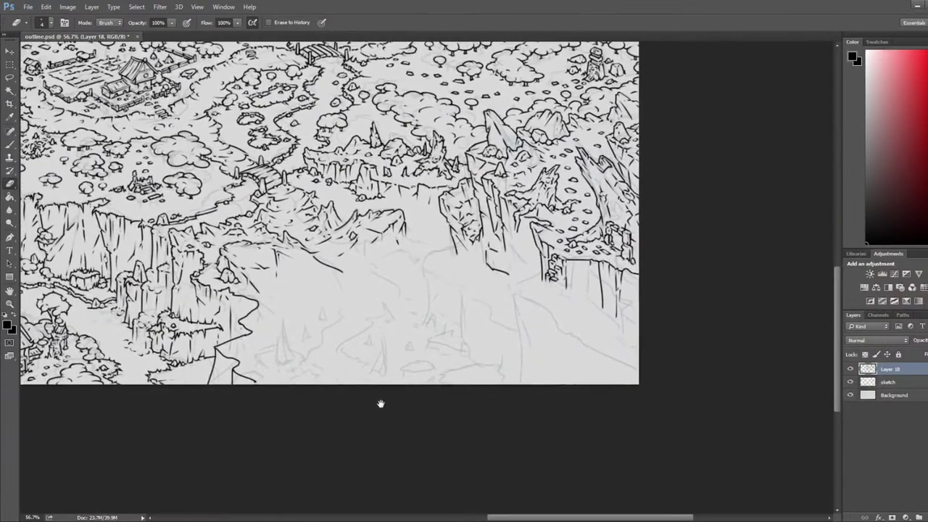
{"action": "scroll", "coordinate": [381, 404], "scroll_direction": "down", "scroll_amount": 3}
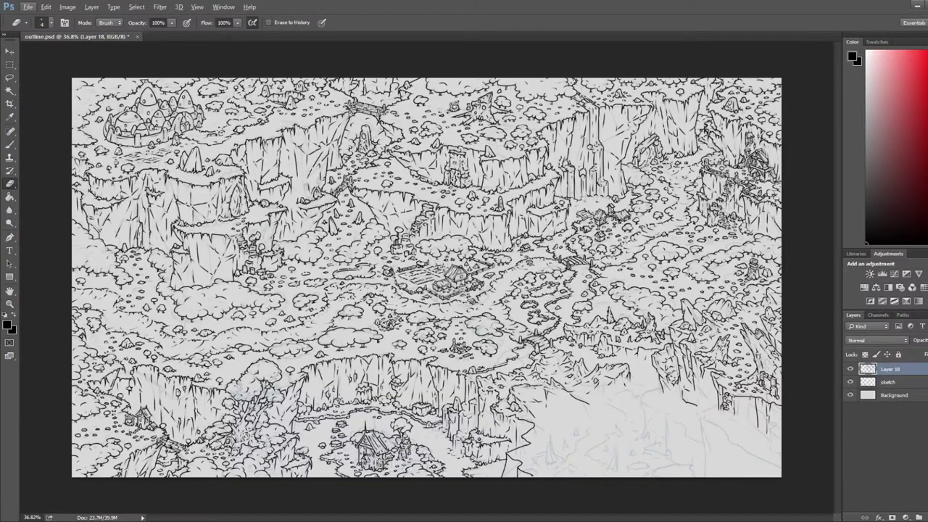
{"action": "key", "text": "ctrl+shift+h"}
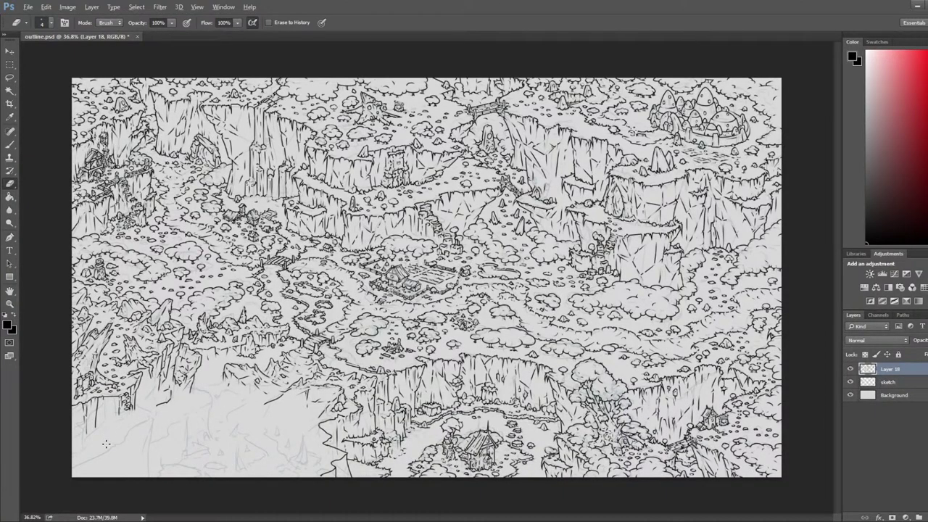
Step: Erase the unfinished outline strokes hanging below the rock columns beside the ledge
{"action": "scroll", "coordinate": [106, 444], "scroll_direction": "up", "scroll_amount": 6}
{"action": "mouse_move", "coordinate": [105, 444]}
{"action": "left_mouse_down"}
{"action": "mouse_move", "coordinate": [402, 295]}
{"action": "mouse_move", "coordinate": [503, 297]}
{"action": "left_mouse_up"}
{"action": "scroll", "coordinate": [376, 308], "scroll_direction": "up", "scroll_amount": 6}
{"action": "left_click_drag", "start_coordinate": [701, 185], "coordinate": [548, 219]}
{"action": "mouse_move", "coordinate": [489, 271]}
{"action": "left_mouse_down"}
{"action": "mouse_move", "coordinate": [465, 279]}
{"action": "mouse_move", "coordinate": [511, 258]}
{"action": "mouse_move", "coordinate": [507, 249]}
{"action": "left_mouse_up"}
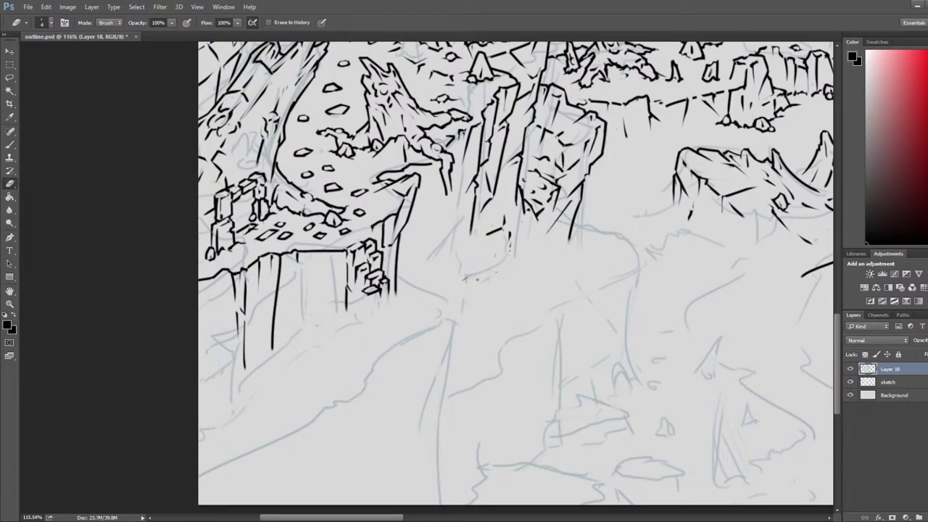
{"action": "left_click_drag", "start_coordinate": [459, 275], "coordinate": [599, 203]}
Step: Ink a flat block at the foot of the stone stairway and rework it into smaller adjoining stones
{"action": "key", "text": "b"}
{"action": "mouse_move", "coordinate": [519, 222]}
{"action": "left_mouse_down"}
{"action": "mouse_move", "coordinate": [529, 218]}
{"action": "mouse_move", "coordinate": [516, 230]}
{"action": "mouse_move", "coordinate": [537, 229]}
{"action": "left_mouse_up"}
{"action": "key", "text": "e"}
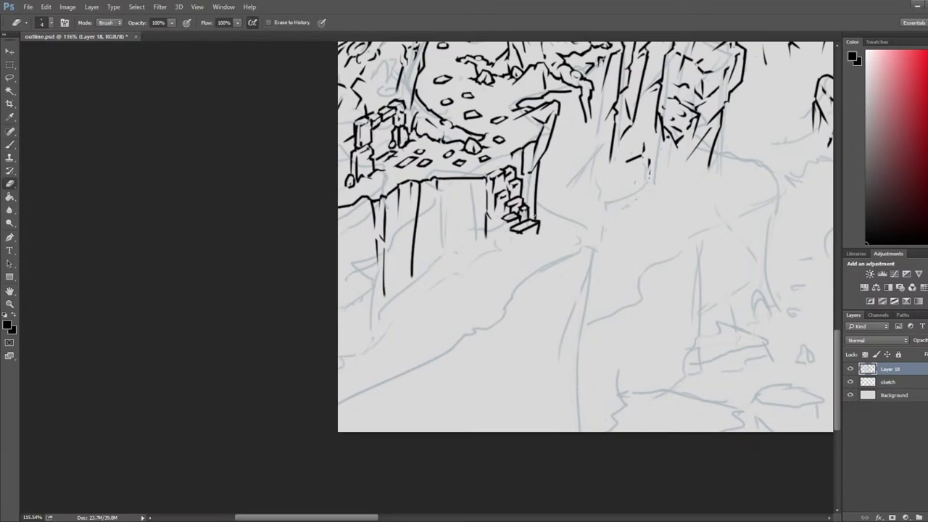
{"action": "key", "text": "b"}
{"action": "left_click_drag", "start_coordinate": [536, 214], "coordinate": [540, 218]}
{"action": "key", "text": "e"}
{"action": "key", "text": "b"}
{"action": "key", "text": "e"}
{"action": "key", "text": "b"}
{"action": "key", "text": "e"}
{"action": "key", "text": "b"}
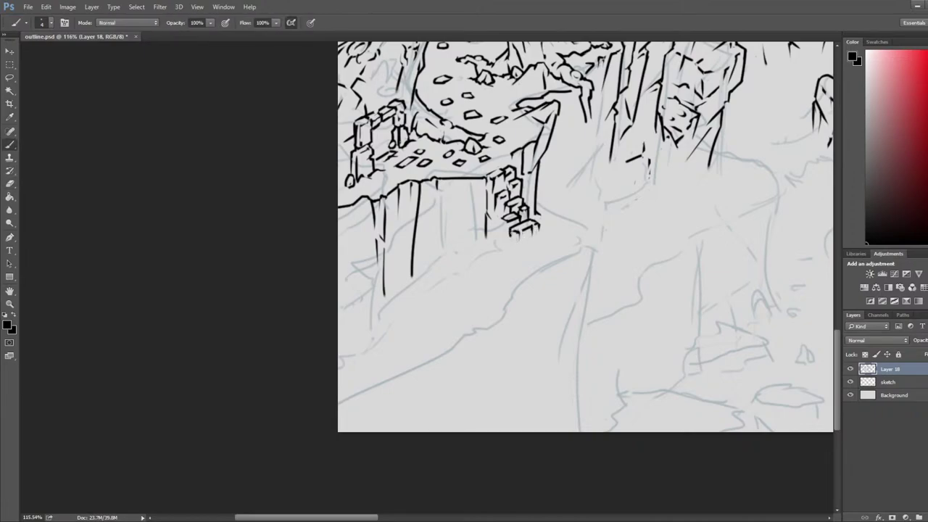
Step: Ink a small faceted stone beside the stairway's lowest blocks, with a short ground stroke extending from it
{"action": "key", "text": "e"}
{"action": "key", "text": "b"}
{"action": "key", "text": "e"}
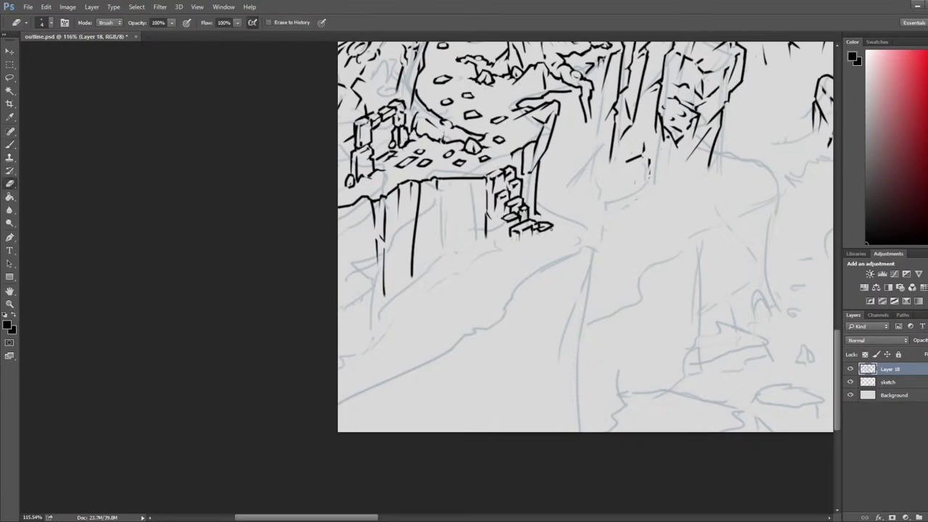
{"action": "key", "text": "b"}
{"action": "key", "text": "e"}
{"action": "key", "text": "b"}
{"action": "key", "text": "e"}
{"action": "key", "text": "b"}
{"action": "key", "text": "e"}
{"action": "key", "text": "b"}
{"action": "left_click_drag", "start_coordinate": [543, 234], "coordinate": [560, 230]}
{"action": "key", "text": "e"}
{"action": "key", "text": "b"}
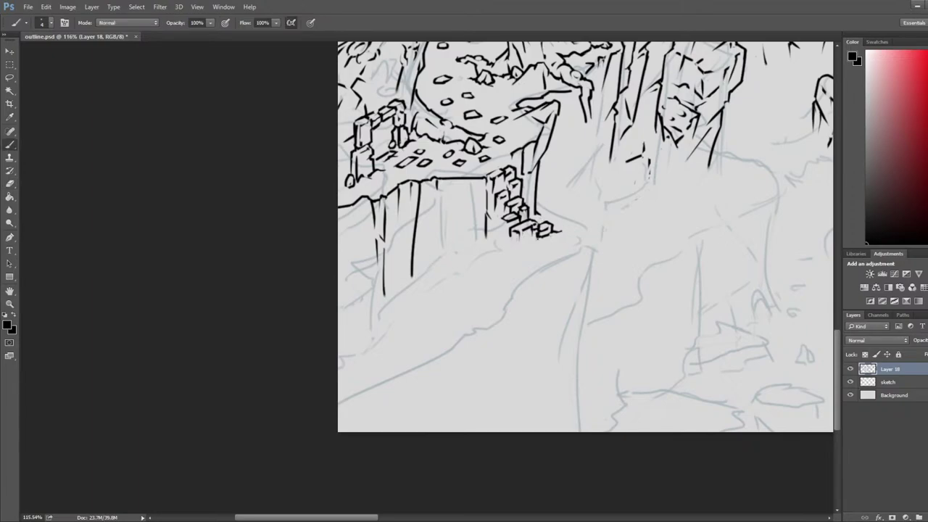
Step: Ink a broken ground line under the stairway's lowest stones and close the upper edge of the end stone
{"action": "key", "text": "e"}
{"action": "key", "text": "b"}
{"action": "left_click_drag", "start_coordinate": [530, 237], "coordinate": [521, 240]}
{"action": "key", "text": "e"}
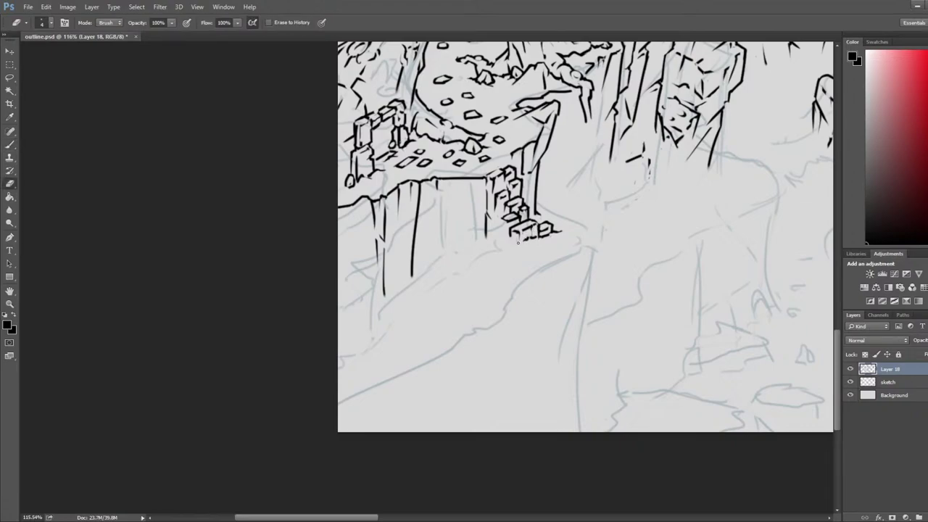
{"action": "key", "text": "b"}
{"action": "left_click_drag", "start_coordinate": [540, 215], "coordinate": [543, 226]}
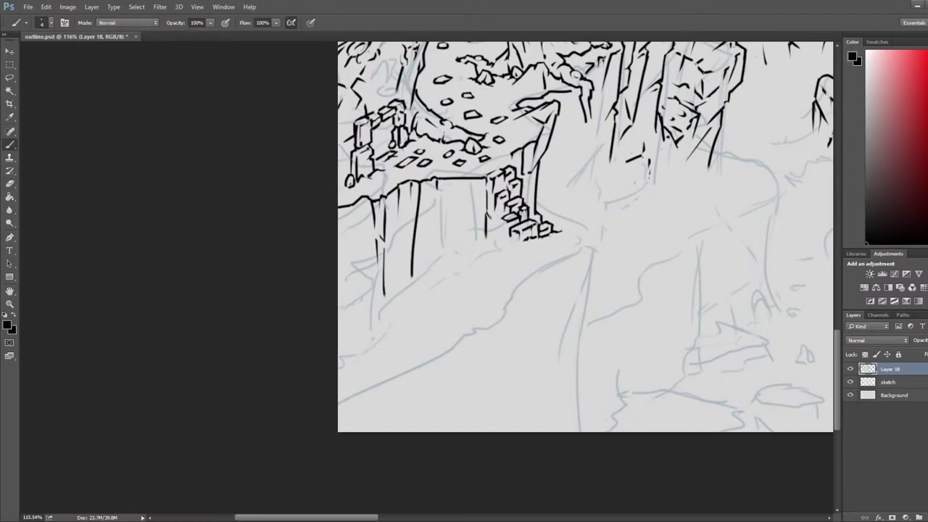
Step: Ink another small stone in front of the stairway's base and clean its edges and the ground strokes around it
{"action": "mouse_move", "coordinate": [531, 236]}
{"action": "left_mouse_down"}
{"action": "mouse_move", "coordinate": [520, 241]}
{"action": "mouse_move", "coordinate": [539, 233]}
{"action": "left_mouse_up"}
{"action": "key", "text": "ctrl+alt+z"}
{"action": "key", "text": "ctrl+alt+z"}
{"action": "left_click_drag", "start_coordinate": [531, 239], "coordinate": [541, 238]}
{"action": "key", "text": "e"}
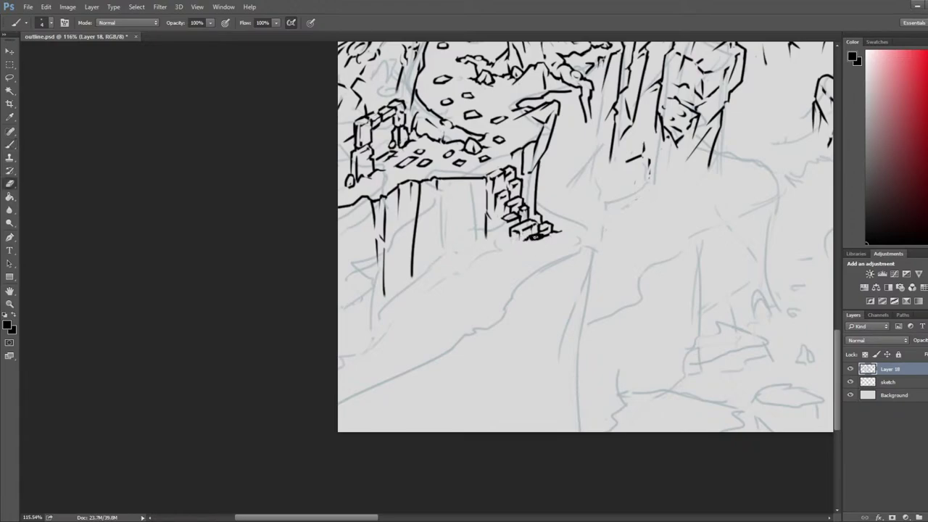
{"action": "left_click_drag", "start_coordinate": [529, 238], "coordinate": [536, 244]}
{"action": "key", "text": "b"}
{"action": "key", "text": "e"}
{"action": "key", "text": "b"}
{"action": "key", "text": "e"}
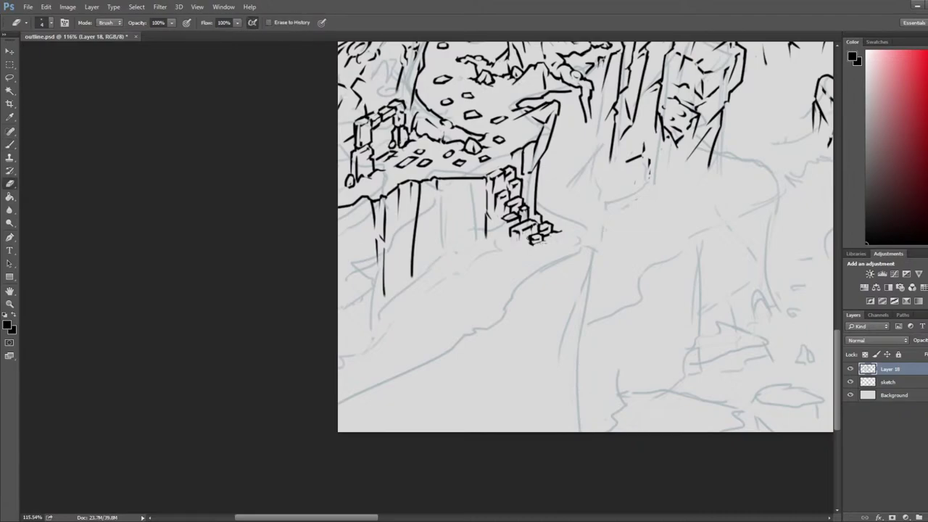
{"action": "key", "text": "b"}
{"action": "key", "text": "e"}
{"action": "key", "text": "b"}
{"action": "key", "text": "e"}
{"action": "key", "text": "b"}
{"action": "key", "text": "e"}
Step: Examine the stone stairway and surrounding cliffs zoomed out, in both mirrored and normal orientation
{"action": "scroll", "coordinate": [499, 225], "scroll_direction": "down", "scroll_amount": 7}
{"action": "mouse_move", "coordinate": [556, 230]}
{"action": "left_mouse_down"}
{"action": "mouse_move", "coordinate": [589, 257]}
{"action": "mouse_move", "coordinate": [428, 230]}
{"action": "left_mouse_up"}
{"action": "left_click_drag", "start_coordinate": [732, 250], "coordinate": [353, 240]}
{"action": "mouse_move", "coordinate": [809, 262]}
{"action": "left_mouse_down"}
{"action": "mouse_move", "coordinate": [520, 242]}
{"action": "mouse_move", "coordinate": [442, 273]}
{"action": "left_mouse_up"}
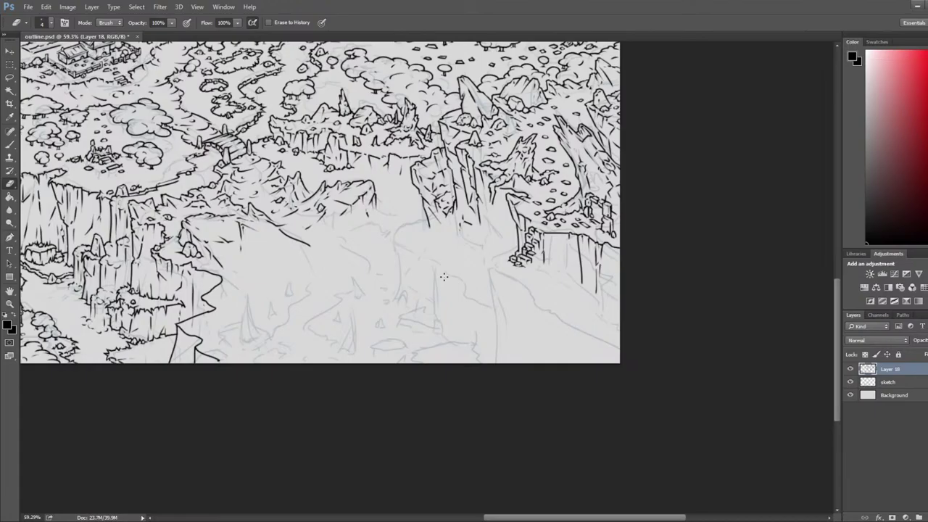
{"action": "scroll", "coordinate": [452, 263], "scroll_direction": "down", "scroll_amount": 3}
{"action": "scroll", "coordinate": [132, 396], "scroll_direction": "up", "scroll_amount": 5}
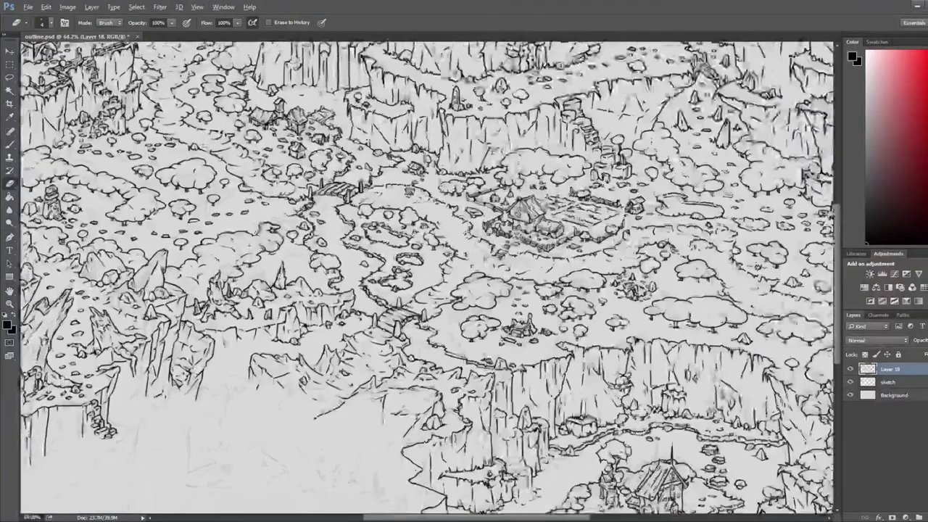
{"action": "scroll", "coordinate": [380, 269], "scroll_direction": "up", "scroll_amount": 5}
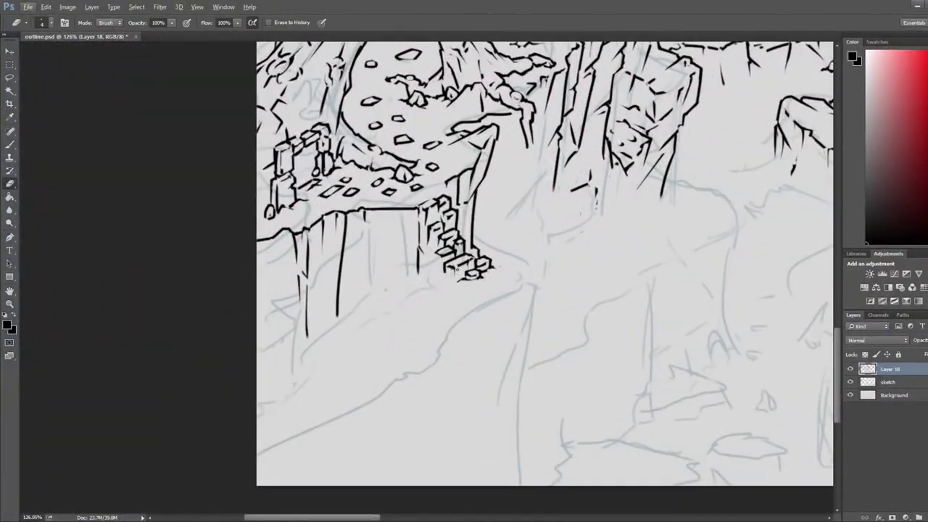
Step: Ink a flat-topped rock pillar in front of the cliff face below the ledge's straight front edge
{"action": "key", "text": "b"}
{"action": "left_click_drag", "start_coordinate": [385, 314], "coordinate": [371, 237]}
{"action": "key", "text": "ctrl+z"}
{"action": "mouse_move", "coordinate": [372, 314]}
{"action": "left_mouse_down"}
{"action": "mouse_move", "coordinate": [376, 242]}
{"action": "mouse_move", "coordinate": [405, 245]}
{"action": "mouse_move", "coordinate": [411, 284]}
{"action": "left_mouse_up"}
{"action": "key", "text": "e"}
{"action": "mouse_move", "coordinate": [389, 253]}
{"action": "left_mouse_down"}
{"action": "mouse_move", "coordinate": [395, 313]}
{"action": "mouse_move", "coordinate": [395, 251]}
{"action": "mouse_move", "coordinate": [404, 289]}
{"action": "mouse_move", "coordinate": [394, 251]}
{"action": "left_mouse_up"}
{"action": "key", "text": "b"}
{"action": "key", "text": "e"}
{"action": "key", "text": "b"}
{"action": "key", "text": "e"}
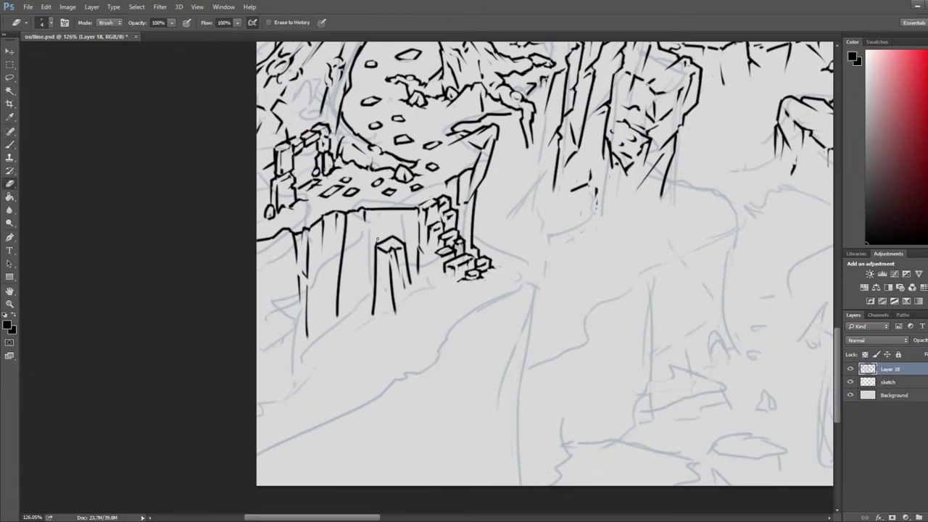
Step: Clean the tall rock pillar's top edge and ink a shorter flat-topped pillar between it and the stairway
{"action": "mouse_move", "coordinate": [378, 243]}
{"action": "left_mouse_down"}
{"action": "mouse_move", "coordinate": [396, 237]}
{"action": "mouse_move", "coordinate": [426, 259]}
{"action": "left_mouse_up"}
{"action": "key", "text": "b"}
{"action": "key", "text": "e"}
{"action": "key", "text": "b"}
{"action": "key", "text": "ctrl+alt+z"}
{"action": "key", "text": "ctrl+alt+z"}
{"action": "key", "text": "e"}
Step: Ink a third, smallest flat-topped pillar in front of the shorter one and erase the overlapping lines
{"action": "mouse_move", "coordinate": [419, 263]}
{"action": "left_mouse_down"}
{"action": "mouse_move", "coordinate": [434, 293]}
{"action": "mouse_move", "coordinate": [420, 266]}
{"action": "mouse_move", "coordinate": [417, 313]}
{"action": "mouse_move", "coordinate": [424, 260]}
{"action": "mouse_move", "coordinate": [431, 290]}
{"action": "mouse_move", "coordinate": [439, 276]}
{"action": "mouse_move", "coordinate": [447, 300]}
{"action": "mouse_move", "coordinate": [430, 285]}
{"action": "left_mouse_up"}
{"action": "key", "text": "b"}
{"action": "key", "text": "e"}
{"action": "key", "text": "b"}
{"action": "key", "text": "e"}
{"action": "key", "text": "b"}
{"action": "key", "text": "e"}
{"action": "key", "text": "b"}
{"action": "key", "text": "e"}
{"action": "key", "text": "b"}
{"action": "key", "text": "e"}
Step: Ink a broken ground line from the smallest pillar's foot towards the stairway's base and clean its strokes
{"action": "mouse_move", "coordinate": [431, 284]}
{"action": "left_mouse_down"}
{"action": "mouse_move", "coordinate": [432, 311]}
{"action": "mouse_move", "coordinate": [430, 278]}
{"action": "mouse_move", "coordinate": [446, 300]}
{"action": "mouse_move", "coordinate": [438, 302]}
{"action": "mouse_move", "coordinate": [456, 290]}
{"action": "left_mouse_up"}
{"action": "key", "text": "b"}
{"action": "key", "text": "e"}
{"action": "key", "text": "b"}
{"action": "key", "text": "e"}
{"action": "key", "text": "b"}
{"action": "key", "text": "e"}
{"action": "key", "text": "b"}
{"action": "key", "text": "b"}
{"action": "key", "text": "e"}
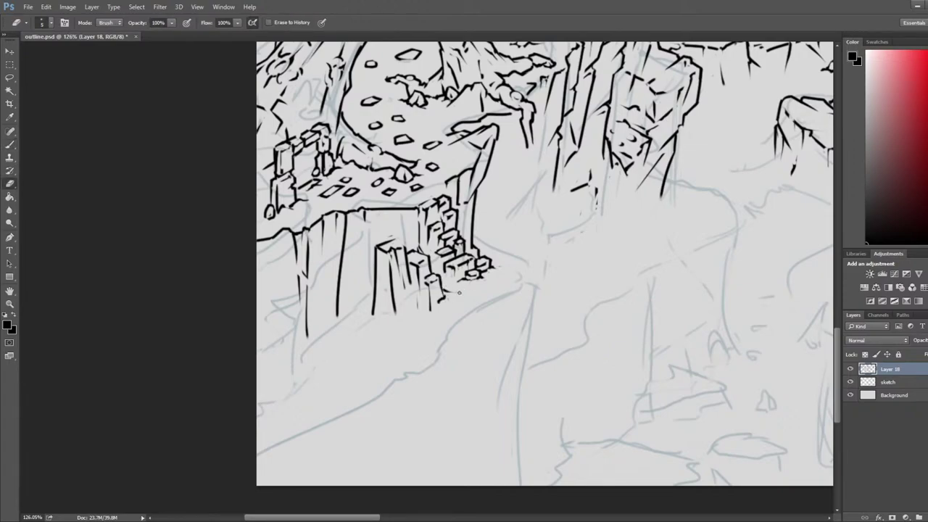
{"action": "key", "text": "b"}
{"action": "key", "text": "e"}
Step: Reshape the tall pillar's top with a raised, broken rear edge and erase the excess ink
{"action": "left_click", "coordinate": [374, 274]}
{"action": "left_click_drag", "start_coordinate": [382, 228], "coordinate": [538, 166]}
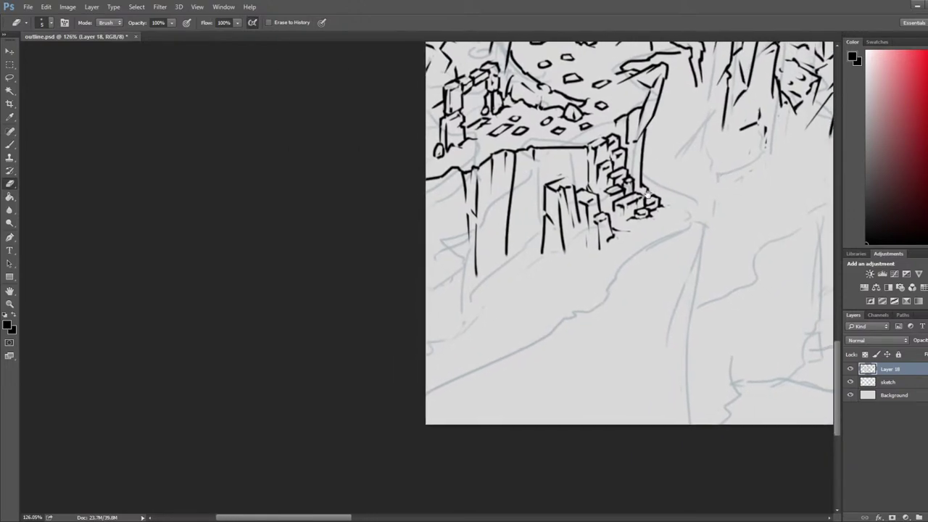
{"action": "key", "text": "b"}
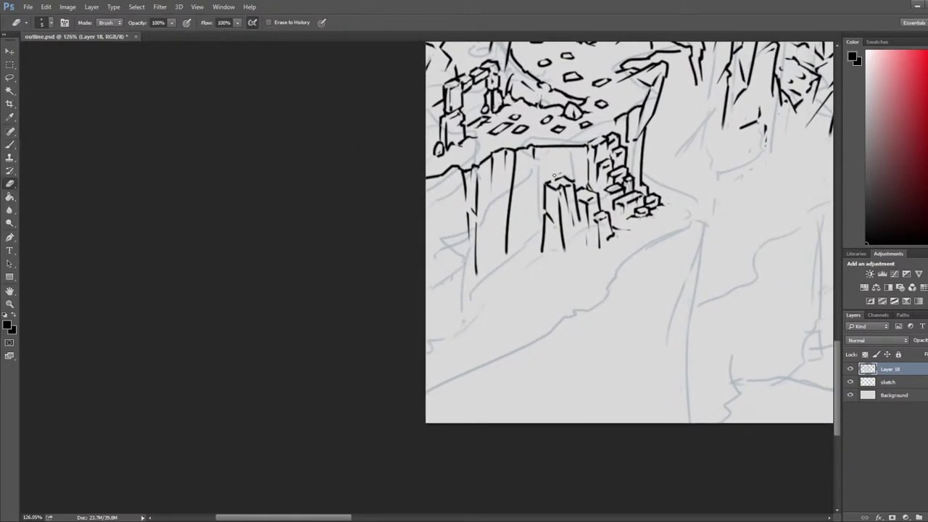
{"action": "left_click_drag", "start_coordinate": [547, 180], "coordinate": [564, 174]}
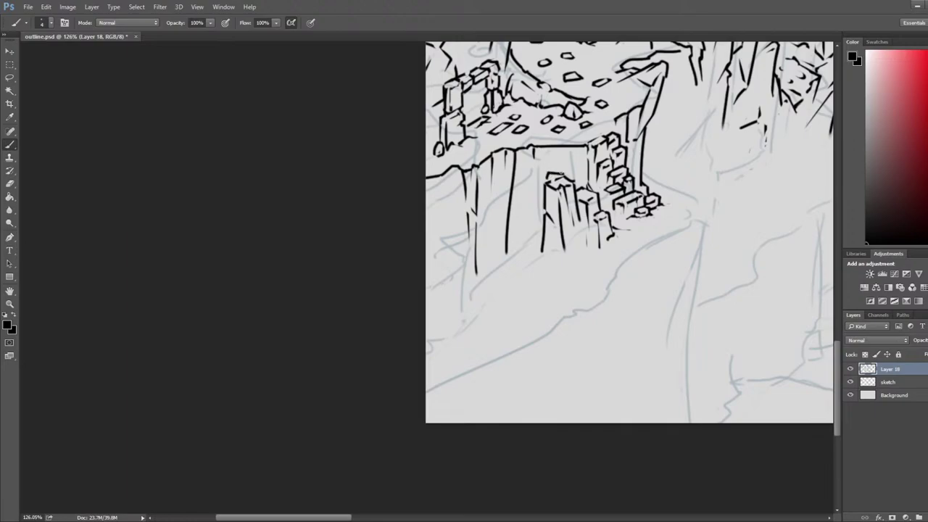
{"action": "key", "text": "e"}
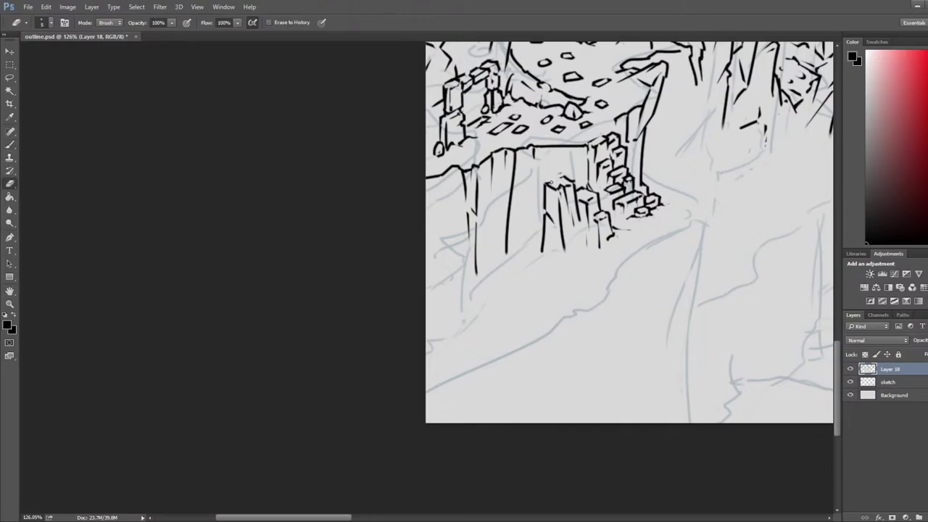
{"action": "mouse_move", "coordinate": [552, 181]}
{"action": "left_mouse_down"}
{"action": "mouse_move", "coordinate": [537, 174]}
{"action": "mouse_move", "coordinate": [527, 230]}
{"action": "left_mouse_up"}
Step: Ink a narrow flat-topped pillar beside the tall one, on the side away from the stairway, and tidy its top
{"action": "key", "text": "b"}
{"action": "key", "text": "e"}
{"action": "key", "text": "b"}
{"action": "key", "text": "ctrl+z"}
{"action": "key", "text": "e"}
{"action": "mouse_move", "coordinate": [529, 182]}
{"action": "left_mouse_down"}
{"action": "mouse_move", "coordinate": [540, 208]}
{"action": "mouse_move", "coordinate": [540, 176]}
{"action": "left_mouse_up"}
{"action": "key", "text": "b"}
{"action": "key", "text": "e"}
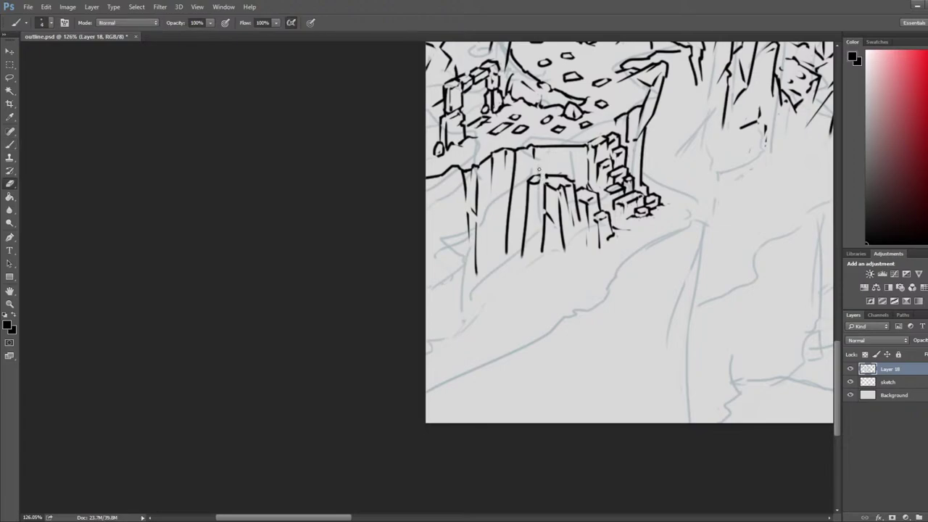
{"action": "key", "text": "b"}
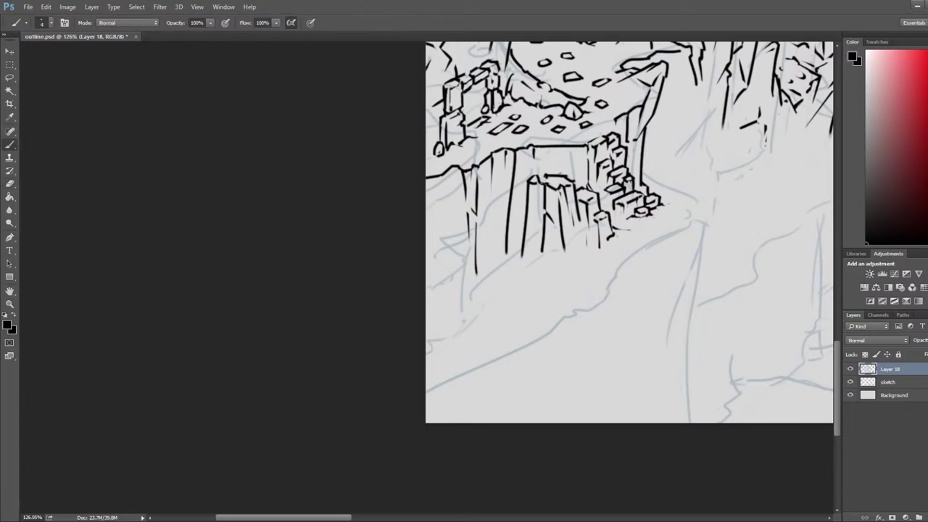
{"action": "key", "text": "e"}
{"action": "key", "text": "b"}
{"action": "key", "text": "e"}
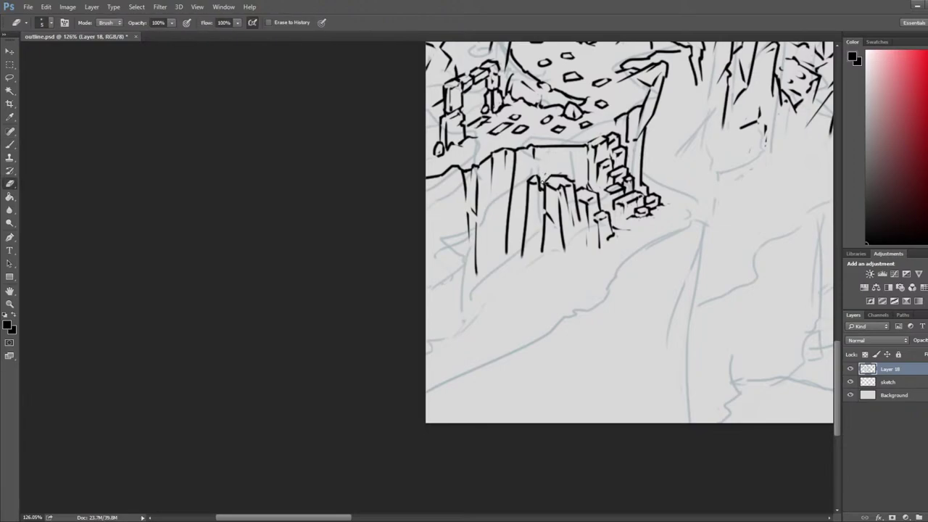
Step: Ink a crack and chipped inner edge partway down the narrow pillar beside the tall one
{"action": "key", "text": "b"}
{"action": "mouse_move", "coordinate": [535, 190]}
{"action": "left_mouse_down"}
{"action": "mouse_move", "coordinate": [535, 235]}
{"action": "mouse_move", "coordinate": [533, 192]}
{"action": "left_mouse_up"}
{"action": "key", "text": "e"}
{"action": "key", "text": "b"}
{"action": "key", "text": "e"}
{"action": "key", "text": "b"}
{"action": "key", "text": "e"}
Step: Try to ink a small block rising behind the tall pillar's top, and undo its strokes
{"action": "key", "text": "b"}
{"action": "key", "text": "e"}
{"action": "key", "text": "b"}
{"action": "key", "text": "e"}
{"action": "key", "text": "b"}
{"action": "key", "text": "e"}
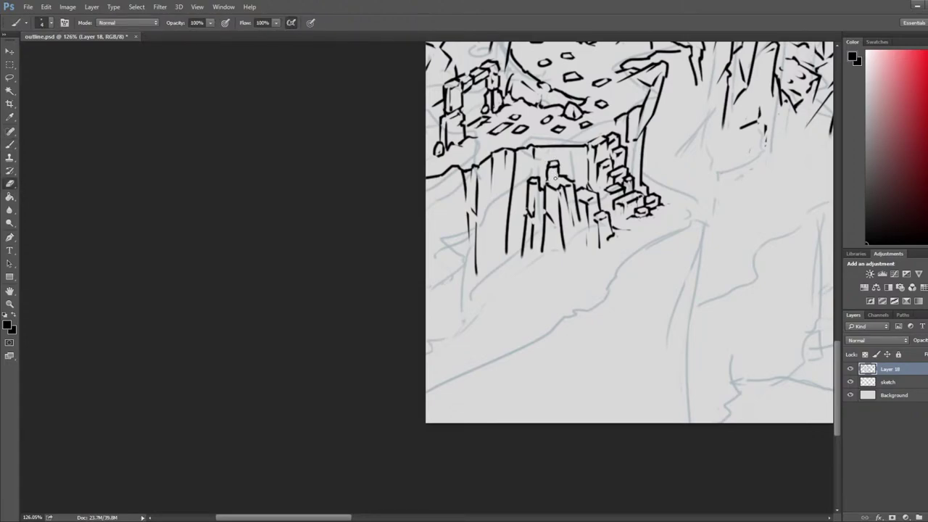
{"action": "key", "text": "ctrl+alt+z"}
{"action": "key", "text": "ctrl+alt+z"}
{"action": "key", "text": "ctrl+alt+z"}
{"action": "key", "text": "ctrl+alt+z"}
{"action": "key", "text": "ctrl+alt+z"}
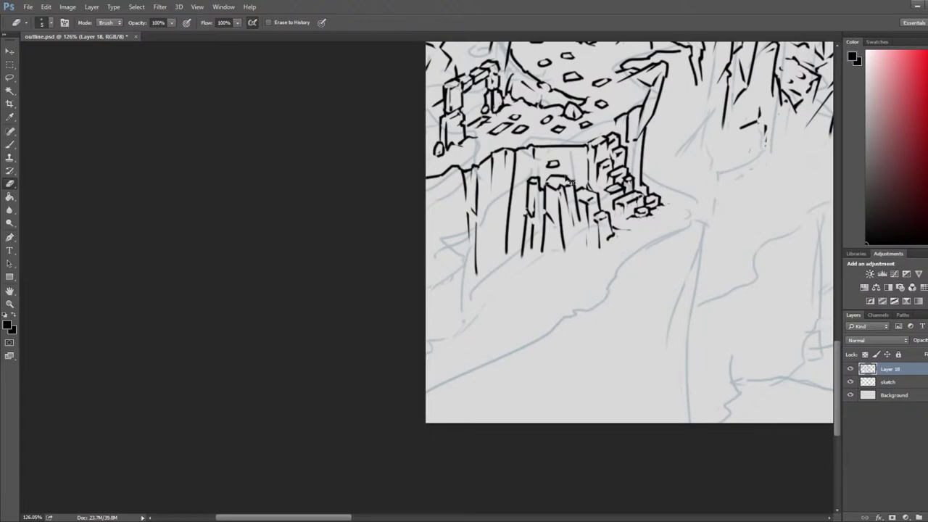
Step: Ink a vertical crack on the cliff face just behind the tall pillar's top and taper its ends
{"action": "key", "text": "b"}
{"action": "mouse_move", "coordinate": [557, 176]}
{"action": "left_mouse_down"}
{"action": "mouse_move", "coordinate": [554, 154]}
{"action": "mouse_move", "coordinate": [559, 160]}
{"action": "left_mouse_up"}
{"action": "key", "text": "e"}
{"action": "key", "text": "b"}
{"action": "key", "text": "e"}
{"action": "key", "text": "b"}
{"action": "key", "text": "e"}
{"action": "key", "text": "b"}
{"action": "key", "text": "e"}
Step: Ink vertical cracks down the cliff face between the pillars and the stairway, and thin the strokes
{"action": "left_click_drag", "start_coordinate": [546, 174], "coordinate": [548, 152]}
{"action": "key", "text": "b"}
{"action": "key", "text": "e"}
{"action": "key", "text": "b"}
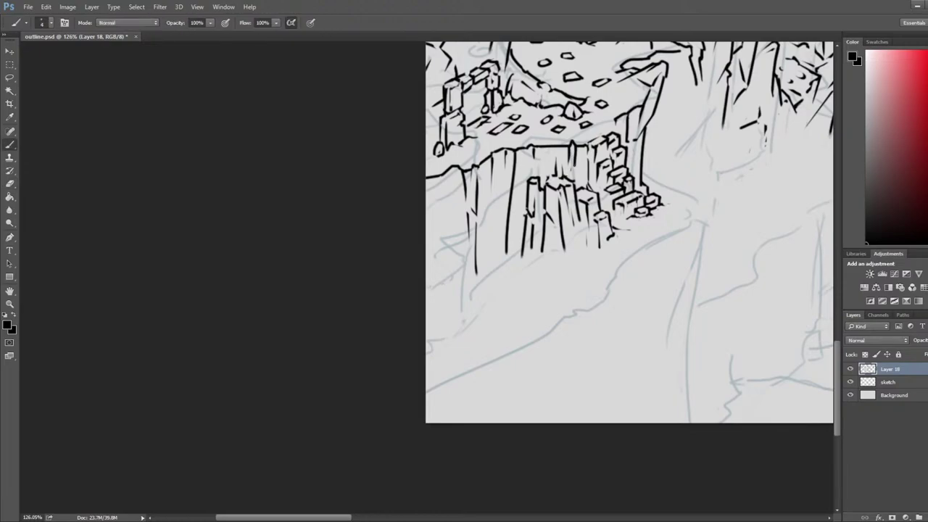
{"action": "key", "text": "e"}
{"action": "key", "text": "b"}
{"action": "key", "text": "e"}
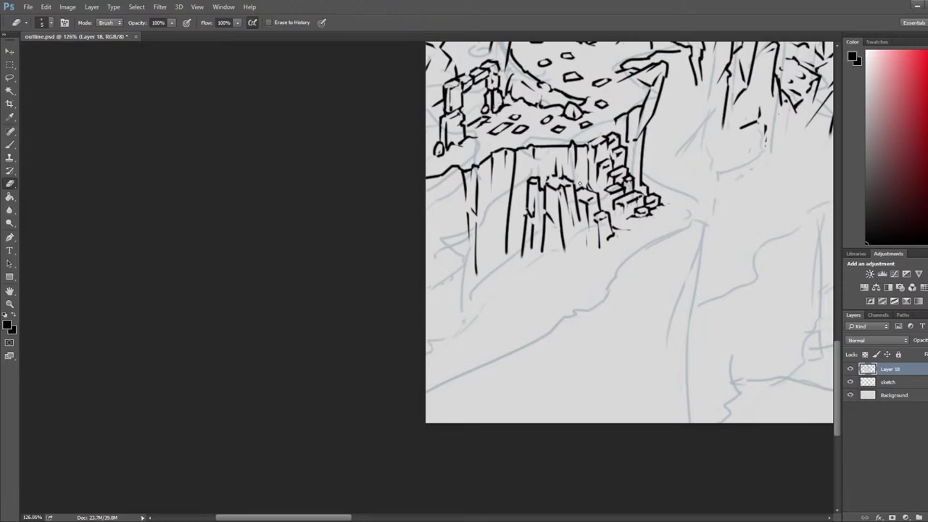
{"action": "scroll", "coordinate": [561, 143], "scroll_direction": "down", "scroll_amount": 4}
{"action": "scroll", "coordinate": [579, 144], "scroll_direction": "up", "scroll_amount": 4}
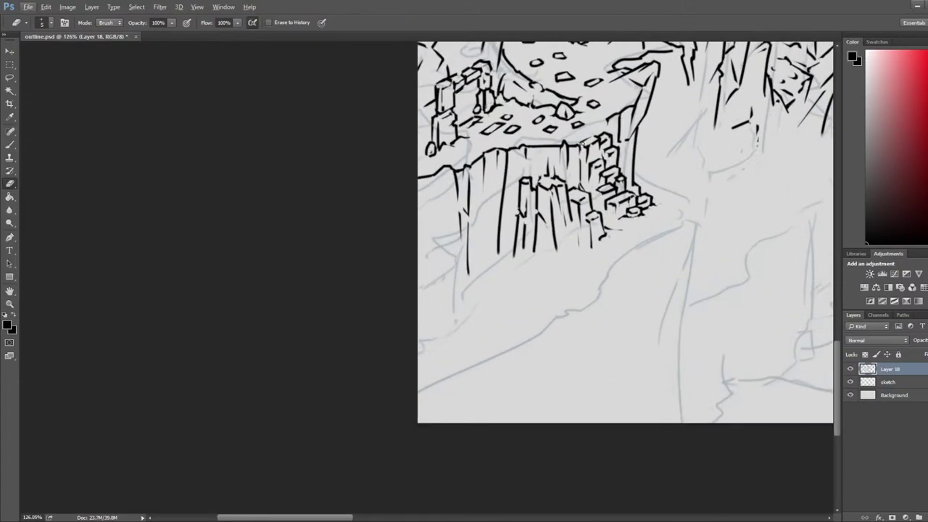
{"action": "left_click_drag", "start_coordinate": [572, 155], "coordinate": [569, 171]}
{"action": "left_click_drag", "start_coordinate": [572, 208], "coordinate": [572, 223]}
{"action": "key", "text": "b"}
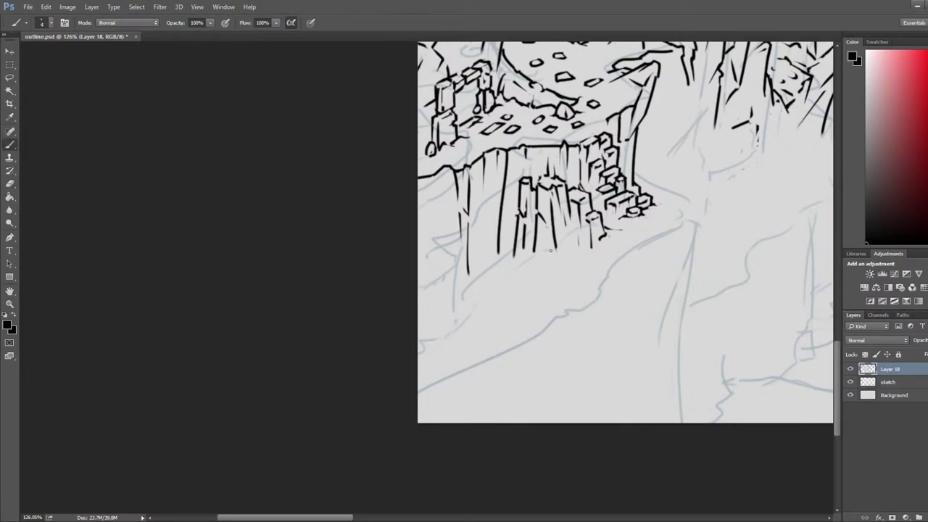
Step: Ink short ground marks between the smallest pillar and the stairway's lowest stones
{"action": "left_click_drag", "start_coordinate": [534, 245], "coordinate": [557, 251]}
{"action": "key", "text": "ctrl+z"}
{"action": "key", "text": "e"}
{"action": "key", "text": "b"}
{"action": "key", "text": "e"}
{"action": "key", "text": "b"}
Step: Ink a few small flat paving stones on the ground in front of the stairway's base and clean them
{"action": "left_click_drag", "start_coordinate": [629, 226], "coordinate": [641, 229]}
{"action": "mouse_move", "coordinate": [637, 223]}
{"action": "left_mouse_down"}
{"action": "mouse_move", "coordinate": [661, 215]}
{"action": "mouse_move", "coordinate": [661, 227]}
{"action": "left_mouse_up"}
{"action": "key", "text": "e"}
{"action": "key", "text": "b"}
{"action": "key", "text": "e"}
{"action": "key", "text": "b"}
{"action": "left_click_drag", "start_coordinate": [660, 221], "coordinate": [661, 213]}
{"action": "key", "text": "e"}
{"action": "key", "text": "b"}
{"action": "key", "text": "e"}
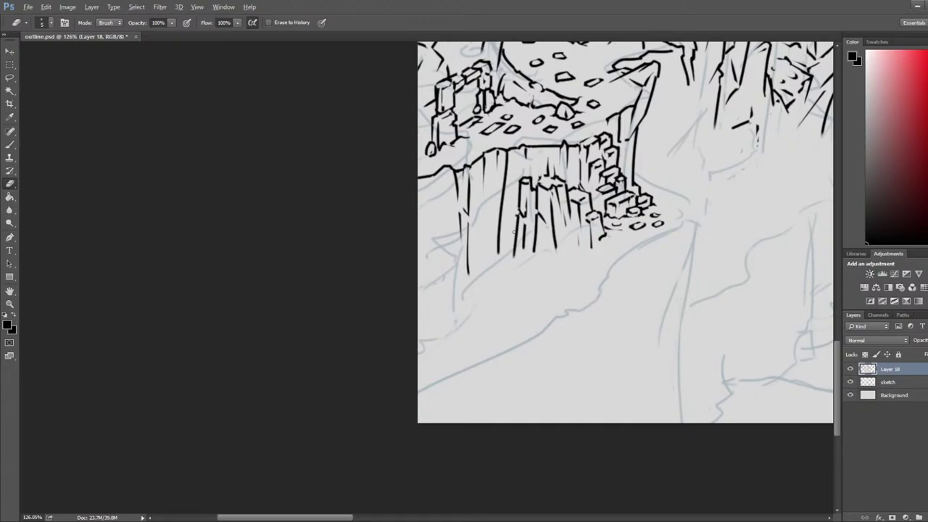
Step: Examine the whole map zoomed out and flip the canvas back to its unmirrored orientation
{"action": "scroll", "coordinate": [513, 231], "scroll_direction": "down", "scroll_amount": 3}
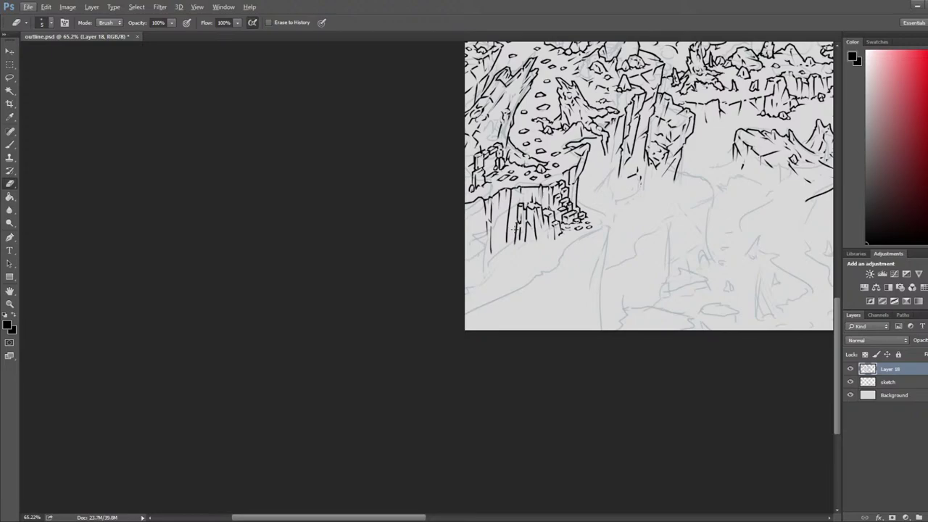
{"action": "scroll", "coordinate": [559, 265], "scroll_direction": "down", "scroll_amount": 2}
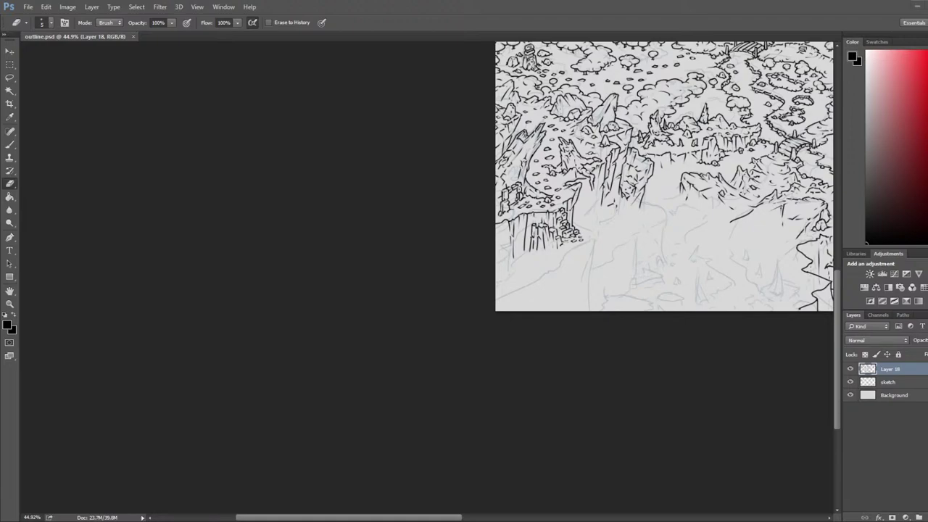
{"action": "scroll", "coordinate": [439, 240], "scroll_direction": "down", "scroll_amount": 5}
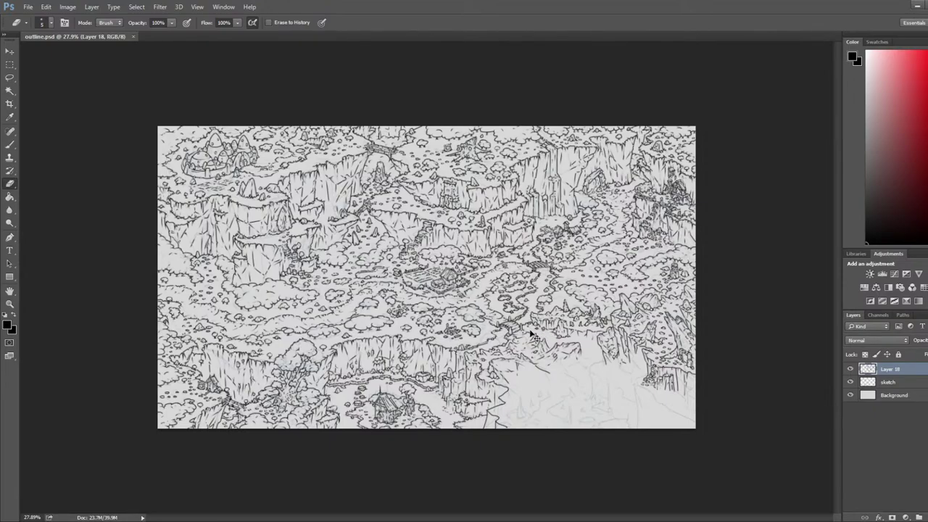
{"action": "key", "text": "ctrl+shift+h"}
{"action": "scroll", "coordinate": [336, 315], "scroll_direction": "up", "scroll_amount": 7}
{"action": "left_click_drag", "start_coordinate": [173, 392], "coordinate": [518, 245]}
{"action": "scroll", "coordinate": [364, 271], "scroll_direction": "up", "scroll_amount": 3}
{"action": "scroll", "coordinate": [455, 283], "scroll_direction": "up", "scroll_amount": 2}
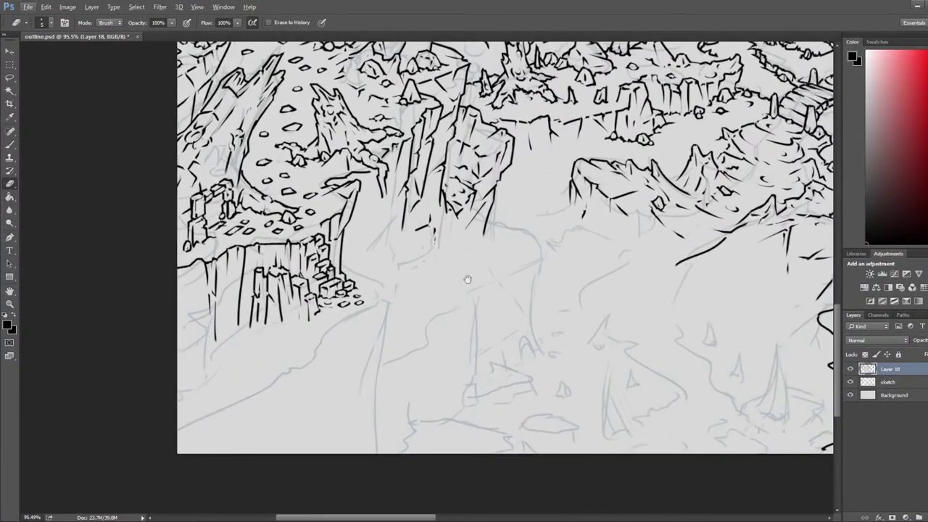
Step: Ink the outer edge of the lower ground shelf, from the cliff behind the stairway around its tip to the canvas's side
{"action": "left_click_drag", "start_coordinate": [455, 284], "coordinate": [556, 238]}
{"action": "key", "text": "b"}
{"action": "mouse_move", "coordinate": [439, 219]}
{"action": "left_mouse_down"}
{"action": "mouse_move", "coordinate": [506, 236]}
{"action": "mouse_move", "coordinate": [491, 238]}
{"action": "mouse_move", "coordinate": [496, 231]}
{"action": "mouse_move", "coordinate": [477, 263]}
{"action": "mouse_move", "coordinate": [388, 311]}
{"action": "left_mouse_up"}
{"action": "key", "text": "ctrl+z"}
{"action": "mouse_move", "coordinate": [486, 262]}
{"action": "left_mouse_down"}
{"action": "mouse_move", "coordinate": [402, 292]}
{"action": "mouse_move", "coordinate": [410, 299]}
{"action": "mouse_move", "coordinate": [419, 293]}
{"action": "mouse_move", "coordinate": [393, 296]}
{"action": "mouse_move", "coordinate": [389, 318]}
{"action": "mouse_move", "coordinate": [305, 384]}
{"action": "mouse_move", "coordinate": [279, 400]}
{"action": "left_mouse_up"}
{"action": "key", "text": "ctrl+z"}
{"action": "mouse_move", "coordinate": [375, 306]}
{"action": "left_mouse_down"}
{"action": "mouse_move", "coordinate": [375, 334]}
{"action": "mouse_move", "coordinate": [275, 385]}
{"action": "left_mouse_up"}
{"action": "scroll", "coordinate": [293, 377], "scroll_direction": "up", "scroll_amount": 3}
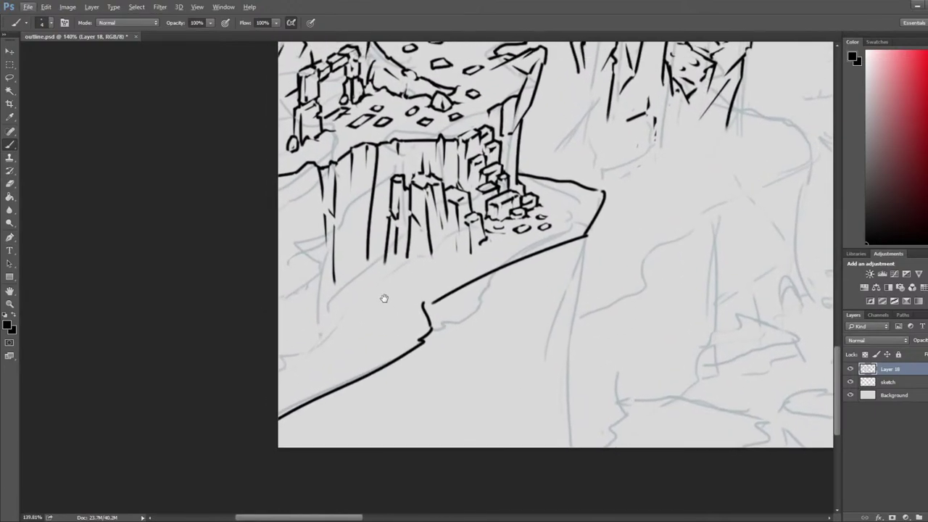
Step: Ink a small pointed rock on the ground at the tall pillar's foot
{"action": "mouse_move", "coordinate": [429, 255]}
{"action": "left_mouse_down"}
{"action": "mouse_move", "coordinate": [450, 268]}
{"action": "mouse_move", "coordinate": [443, 256]}
{"action": "mouse_move", "coordinate": [435, 268]}
{"action": "mouse_move", "coordinate": [437, 259]}
{"action": "left_mouse_up"}
{"action": "key", "text": "e"}
{"action": "key", "text": "b"}
{"action": "key", "text": "e"}
{"action": "key", "text": "b"}
{"action": "key", "text": "e"}
{"action": "key", "text": "b"}
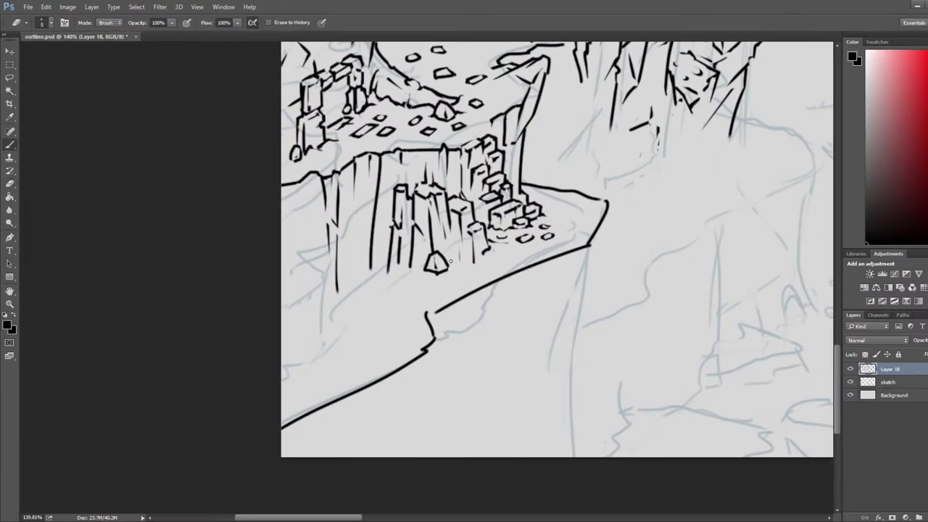
Step: Ink a second, lower rock beside the pointed one and clean the edges where they meet
{"action": "key", "text": "e"}
{"action": "key", "text": "b"}
{"action": "key", "text": "e"}
{"action": "key", "text": "b"}
{"action": "key", "text": "e"}
{"action": "key", "text": "b"}
{"action": "key", "text": "e"}
{"action": "key", "text": "b"}
{"action": "key", "text": "e"}
{"action": "key", "text": "b"}
{"action": "key", "text": "e"}
{"action": "key", "text": "b"}
Step: Ink the broken base and ground line under the two small rocks and trim the excess strokes
{"action": "left_click_drag", "start_coordinate": [444, 273], "coordinate": [457, 272]}
{"action": "key", "text": "e"}
{"action": "key", "text": "b"}
{"action": "key", "text": "e"}
{"action": "key", "text": "b"}
{"action": "key", "text": "e"}
{"action": "key", "text": "b"}
{"action": "key", "text": "e"}
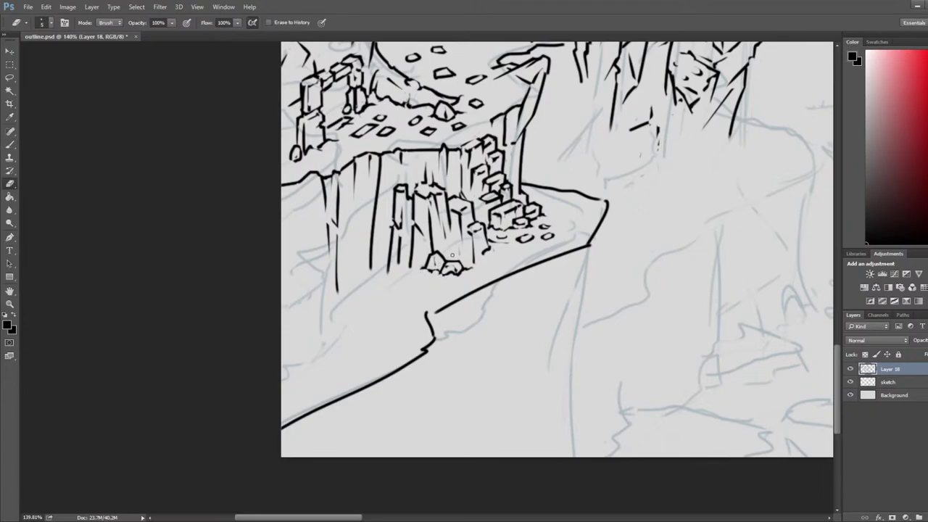
Step: Ink a small rock with broken ground strokes at the shortest pillar's foot, beside the pebbles below the stairway
{"action": "key", "text": "b"}
{"action": "key", "text": "e"}
{"action": "key", "text": "b"}
{"action": "key", "text": "e"}
{"action": "key", "text": "b"}
{"action": "key", "text": "e"}
{"action": "key", "text": "b"}
{"action": "key", "text": "e"}
{"action": "key", "text": "b"}
{"action": "key", "text": "e"}
{"action": "key", "text": "b"}
{"action": "mouse_move", "coordinate": [494, 248]}
{"action": "left_mouse_down"}
{"action": "mouse_move", "coordinate": [502, 245]}
{"action": "mouse_move", "coordinate": [493, 250]}
{"action": "left_mouse_up"}
{"action": "key", "text": "e"}
{"action": "key", "text": "b"}
{"action": "key", "text": "e"}
{"action": "key", "text": "b"}
{"action": "key", "text": "e"}
{"action": "key", "text": "b"}
{"action": "key", "text": "e"}
{"action": "key", "text": "b"}
{"action": "key", "text": "e"}
{"action": "key", "text": "b"}
{"action": "key", "text": "e"}
{"action": "key", "text": "b"}
{"action": "key", "text": "e"}
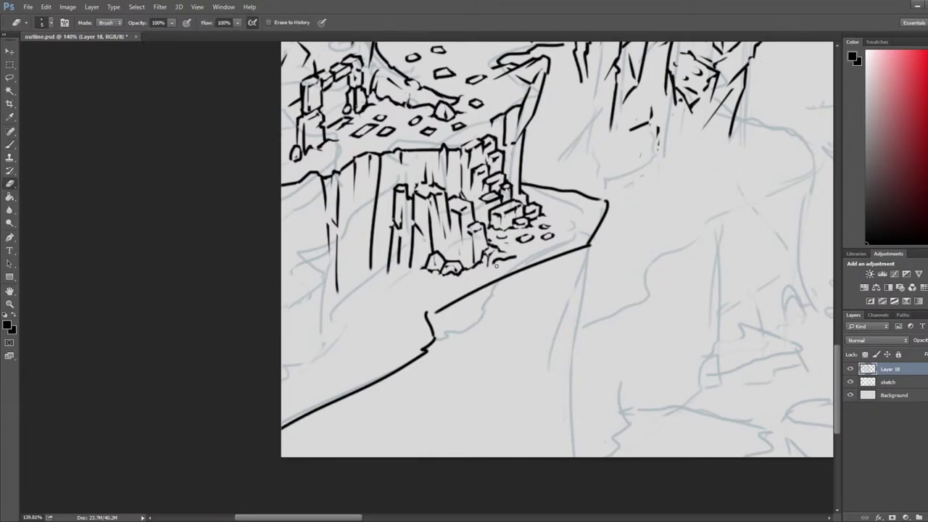
Step: Ink the uneven ground line under the thin pillars beside the two small rocks and clean up the stroke ends
{"action": "left_click_drag", "start_coordinate": [437, 259], "coordinate": [585, 215]}
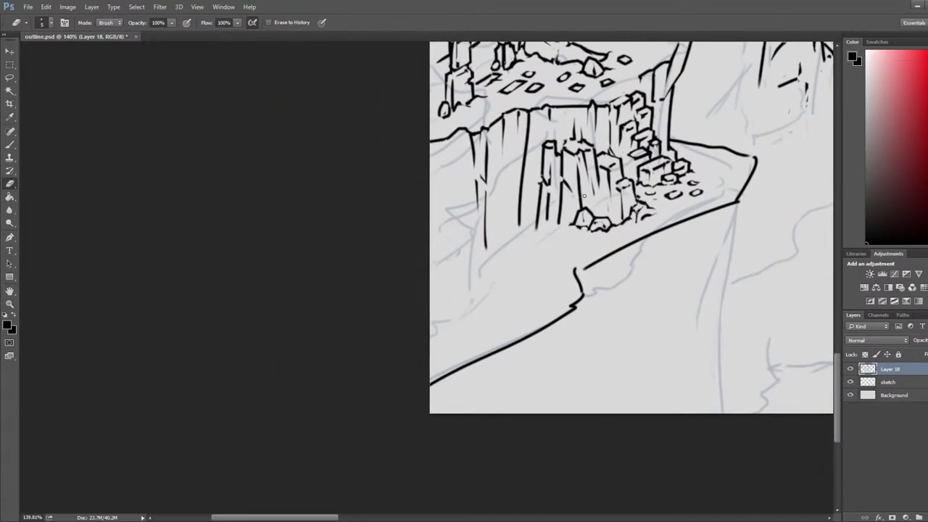
{"action": "key", "text": "b"}
{"action": "key", "text": "e"}
{"action": "key", "text": "b"}
{"action": "key", "text": "e"}
{"action": "key", "text": "b"}
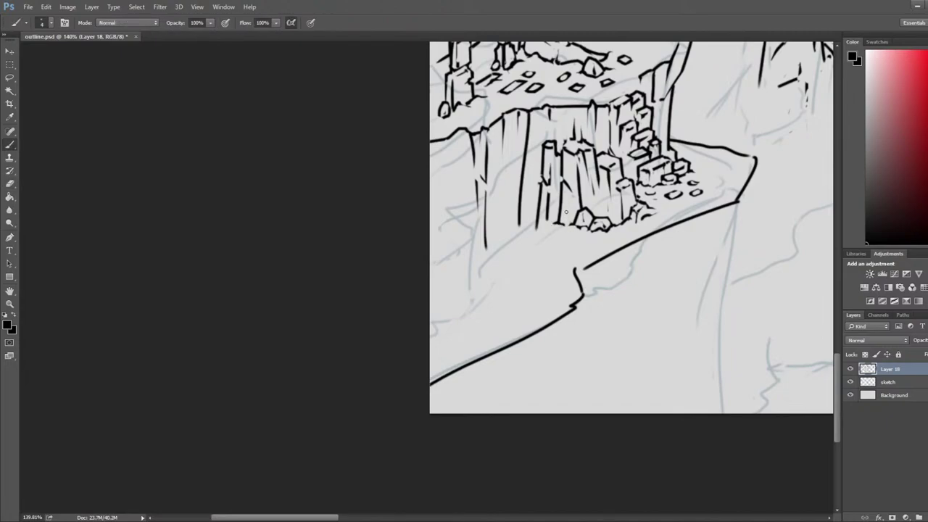
{"action": "key", "text": "e"}
{"action": "key", "text": "b"}
{"action": "key", "text": "e"}
{"action": "mouse_move", "coordinate": [553, 164]}
{"action": "left_mouse_down"}
{"action": "mouse_move", "coordinate": [553, 219]}
{"action": "mouse_move", "coordinate": [540, 226]}
{"action": "left_mouse_up"}
{"action": "key", "text": "b"}
{"action": "key", "text": "e"}
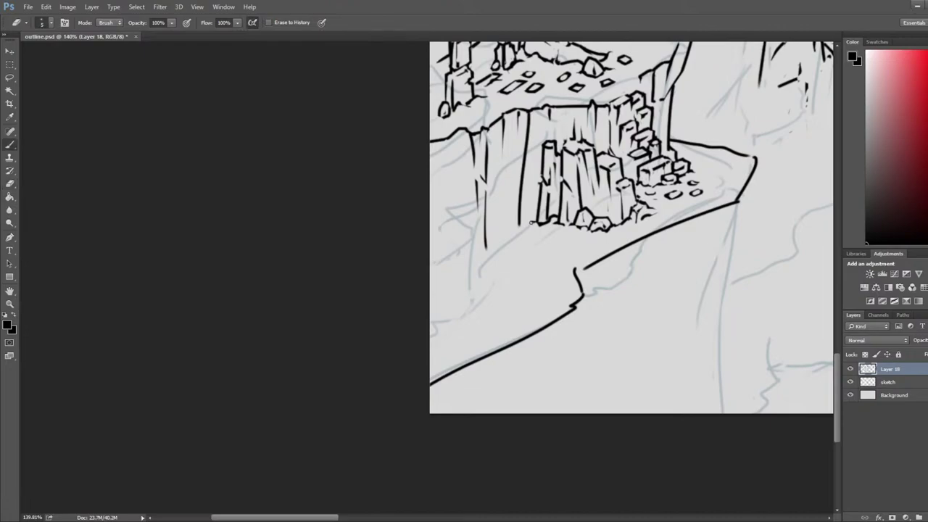
Step: Ink the cliff's jagged base line from the thin pillars to the canvas's side and add a vertical crack above it
{"action": "key", "text": "b"}
{"action": "mouse_move", "coordinate": [525, 221]}
{"action": "left_mouse_down"}
{"action": "mouse_move", "coordinate": [497, 262]}
{"action": "mouse_move", "coordinate": [431, 288]}
{"action": "left_mouse_up"}
{"action": "key", "text": "ctrl+z"}
{"action": "mouse_move", "coordinate": [479, 264]}
{"action": "left_mouse_down"}
{"action": "mouse_move", "coordinate": [460, 265]}
{"action": "mouse_move", "coordinate": [404, 315]}
{"action": "left_mouse_up"}
{"action": "mouse_move", "coordinate": [459, 197]}
{"action": "left_mouse_down"}
{"action": "mouse_move", "coordinate": [457, 275]}
{"action": "mouse_move", "coordinate": [458, 201]}
{"action": "left_mouse_up"}
{"action": "key", "text": "e"}
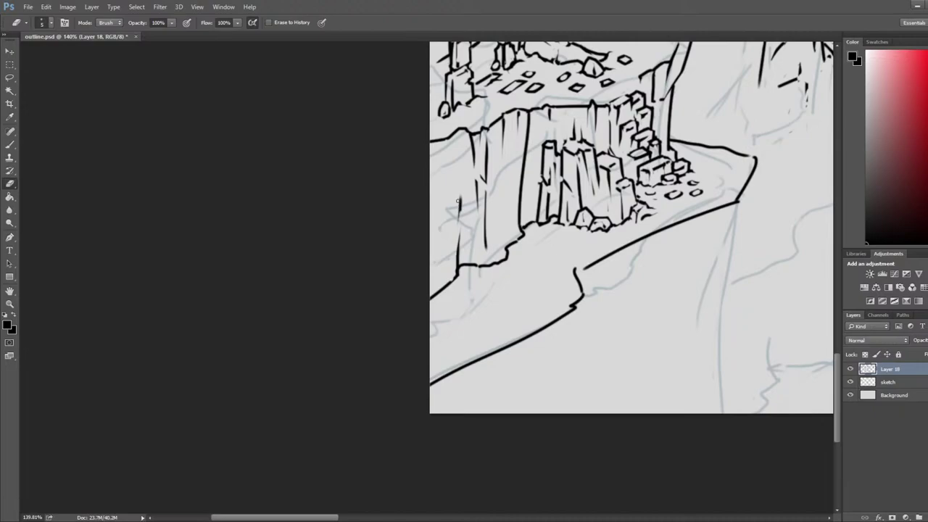
Step: Review the whole map zoomed out and mirrored to check how the new ground shelf and cliff fit the composition
{"action": "scroll", "coordinate": [458, 201], "scroll_direction": "down", "scroll_amount": 5}
{"action": "key", "text": "ctrl+shift+h"}
{"action": "left_click_drag", "start_coordinate": [628, 208], "coordinate": [51, 124]}
{"action": "left_click_drag", "start_coordinate": [815, 214], "coordinate": [350, 344]}
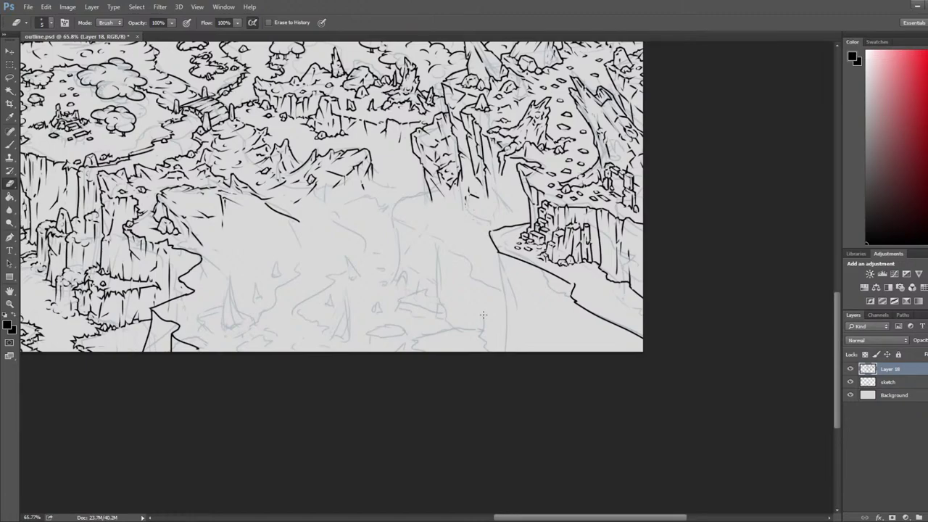
{"action": "key", "text": "ctrl+0"}
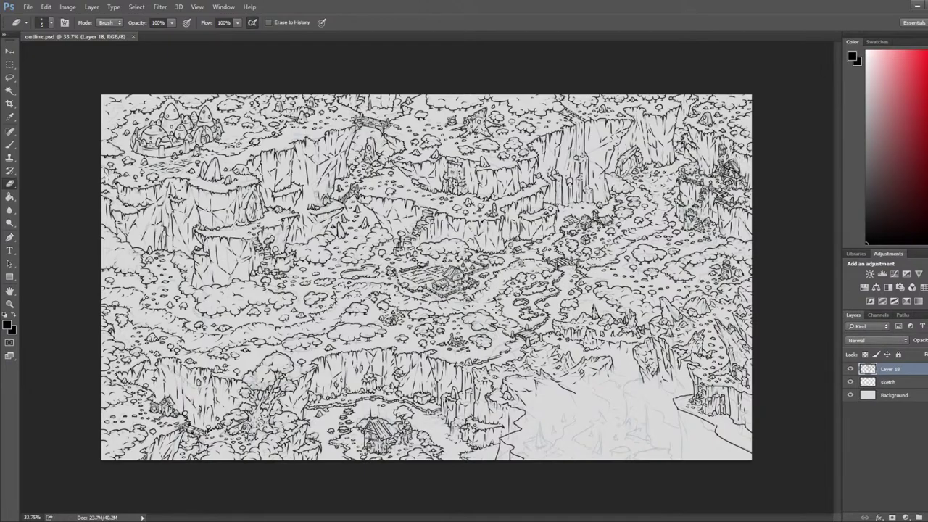
{"action": "key", "text": "ctrl+shift+h"}
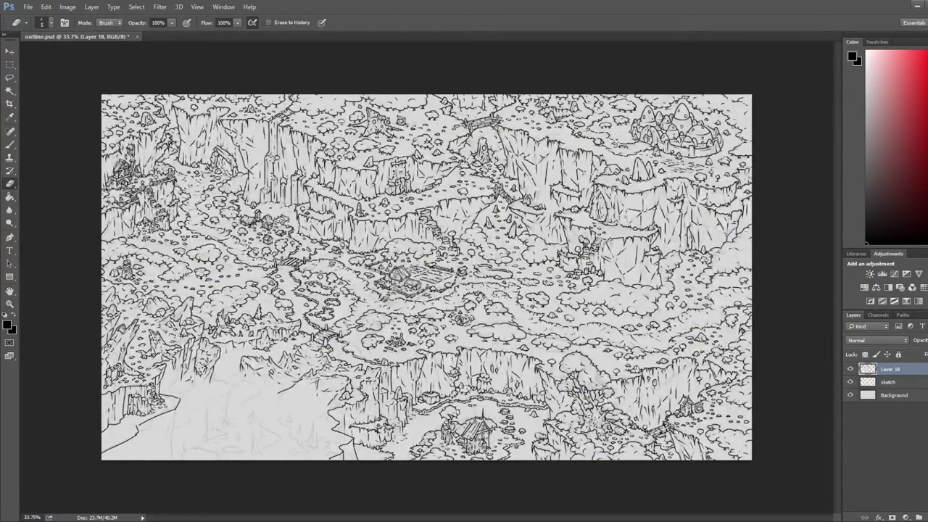
{"action": "scroll", "coordinate": [231, 387], "scroll_direction": "up", "scroll_amount": 7}
{"action": "left_click_drag", "start_coordinate": [217, 398], "coordinate": [549, 225]}
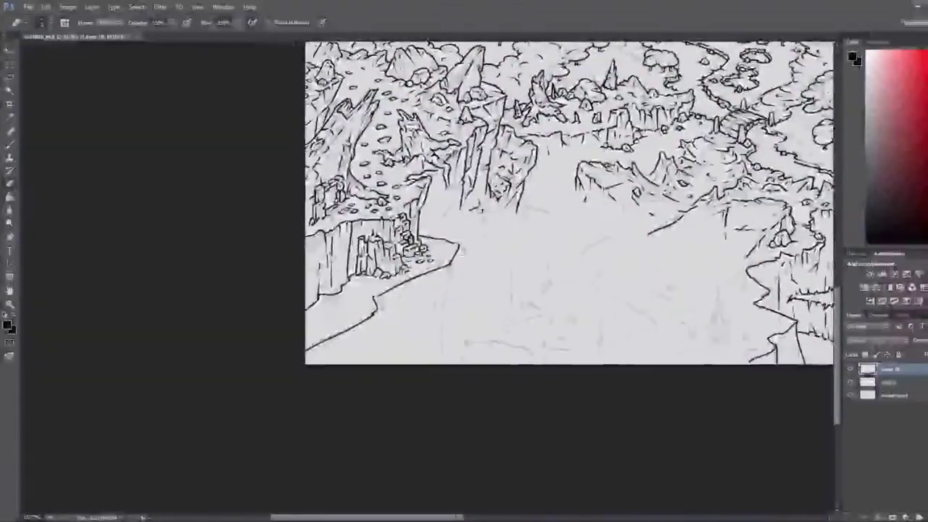
{"action": "scroll", "coordinate": [435, 289], "scroll_direction": "up", "scroll_amount": 4}
{"action": "scroll", "coordinate": [360, 334], "scroll_direction": "up", "scroll_amount": 2}
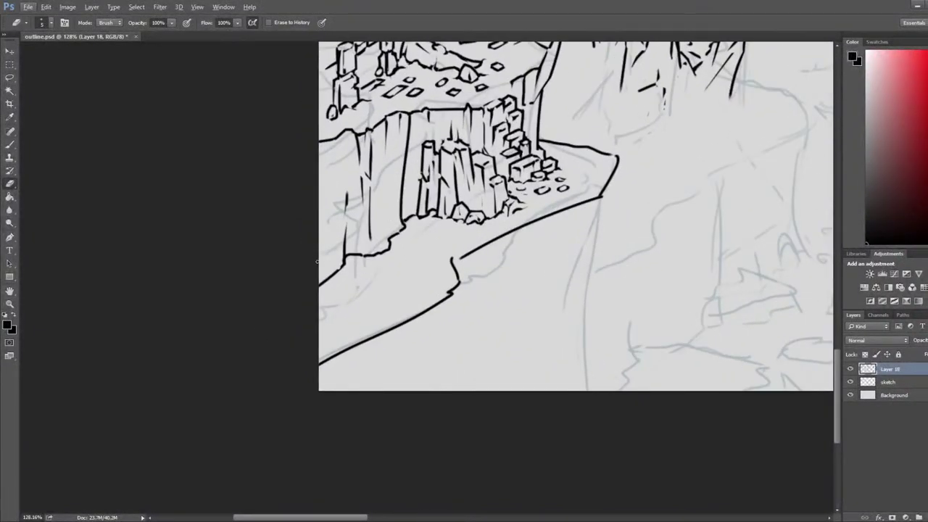
Step: Ink short vertical cracks and a stepped base on the cliff section nearest the canvas's side
{"action": "key", "text": "b"}
{"action": "mouse_move", "coordinate": [327, 230]}
{"action": "left_mouse_down"}
{"action": "mouse_move", "coordinate": [332, 280]}
{"action": "mouse_move", "coordinate": [326, 230]}
{"action": "left_mouse_up"}
{"action": "key", "text": "e"}
{"action": "key", "text": "b"}
{"action": "left_click_drag", "start_coordinate": [334, 280], "coordinate": [335, 211]}
{"action": "key", "text": "e"}
{"action": "key", "text": "b"}
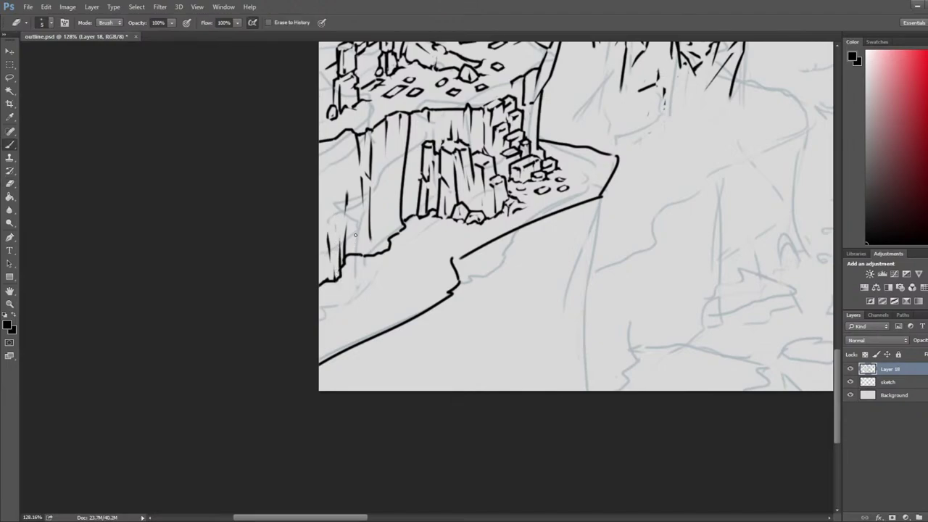
Step: Ink narrow columns with a ragged base on the neighbouring cliff section and trim their vertical lines
{"action": "mouse_move", "coordinate": [354, 255]}
{"action": "left_mouse_down"}
{"action": "mouse_move", "coordinate": [368, 267]}
{"action": "mouse_move", "coordinate": [374, 245]}
{"action": "left_mouse_up"}
{"action": "key", "text": "e"}
{"action": "mouse_move", "coordinate": [371, 211]}
{"action": "left_mouse_down"}
{"action": "mouse_move", "coordinate": [373, 249]}
{"action": "mouse_move", "coordinate": [359, 257]}
{"action": "mouse_move", "coordinate": [359, 220]}
{"action": "left_mouse_up"}
{"action": "key", "text": "b"}
{"action": "left_click_drag", "start_coordinate": [360, 257], "coordinate": [357, 207]}
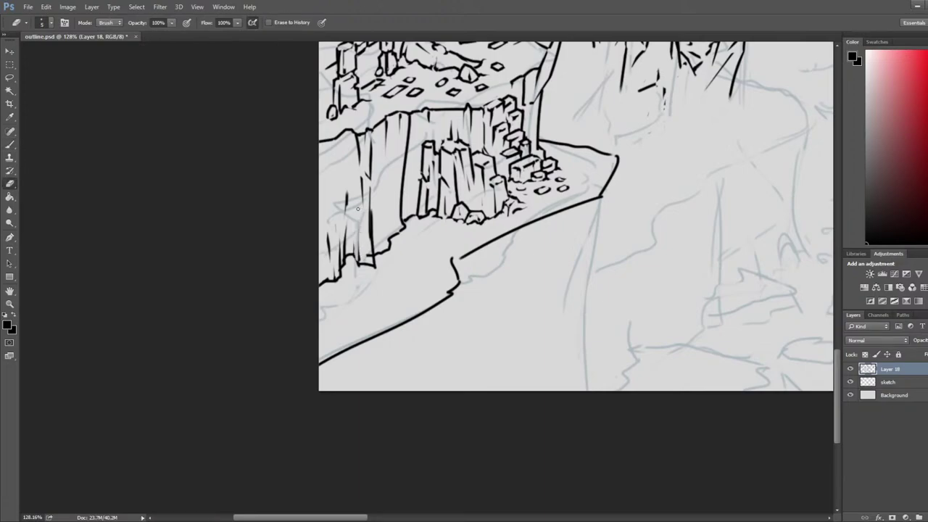
{"action": "mouse_move", "coordinate": [358, 264]}
{"action": "left_mouse_down"}
{"action": "mouse_move", "coordinate": [368, 258]}
{"action": "mouse_move", "coordinate": [370, 187]}
{"action": "left_mouse_up"}
{"action": "key", "text": "b"}
{"action": "key", "text": "e"}
{"action": "key", "text": "b"}
{"action": "key", "text": "e"}
{"action": "mouse_move", "coordinate": [372, 258]}
{"action": "left_mouse_down"}
{"action": "mouse_move", "coordinate": [374, 200]}
{"action": "mouse_move", "coordinate": [374, 250]}
{"action": "mouse_move", "coordinate": [374, 200]}
{"action": "mouse_move", "coordinate": [366, 218]}
{"action": "left_mouse_up"}
{"action": "key", "text": "b"}
{"action": "key", "text": "e"}
{"action": "key", "text": "b"}
{"action": "key", "text": "e"}
{"action": "key", "text": "b"}
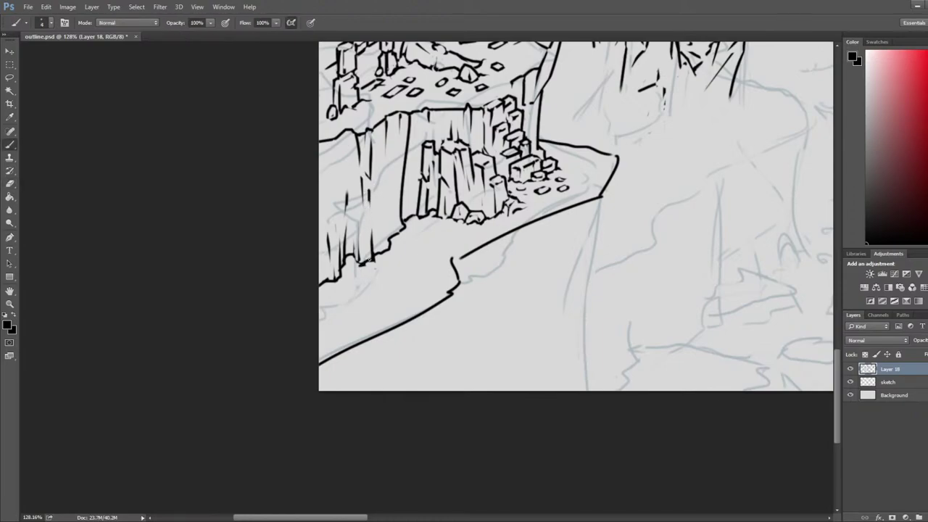
Step: Ink a faceted pointed rock with small ground strokes at the cliff's foot, where the base line steps down
{"action": "mouse_move", "coordinate": [360, 263]}
{"action": "left_mouse_down"}
{"action": "mouse_move", "coordinate": [379, 262]}
{"action": "mouse_move", "coordinate": [352, 265]}
{"action": "mouse_move", "coordinate": [384, 245]}
{"action": "mouse_move", "coordinate": [379, 233]}
{"action": "left_mouse_up"}
{"action": "key", "text": "e"}
{"action": "key", "text": "b"}
{"action": "key", "text": "e"}
{"action": "key", "text": "b"}
{"action": "key", "text": "b"}
{"action": "mouse_move", "coordinate": [388, 227]}
{"action": "left_mouse_down"}
{"action": "mouse_move", "coordinate": [389, 257]}
{"action": "mouse_move", "coordinate": [415, 246]}
{"action": "mouse_move", "coordinate": [401, 229]}
{"action": "mouse_move", "coordinate": [387, 250]}
{"action": "mouse_move", "coordinate": [390, 231]}
{"action": "mouse_move", "coordinate": [419, 246]}
{"action": "left_mouse_up"}
{"action": "key", "text": "e"}
{"action": "key", "text": "b"}
{"action": "key", "text": "e"}
{"action": "key", "text": "b"}
{"action": "key", "text": "e"}
{"action": "left_click_drag", "start_coordinate": [415, 254], "coordinate": [420, 250]}
{"action": "key", "text": "b"}
{"action": "key", "text": "e"}
{"action": "key", "text": "b"}
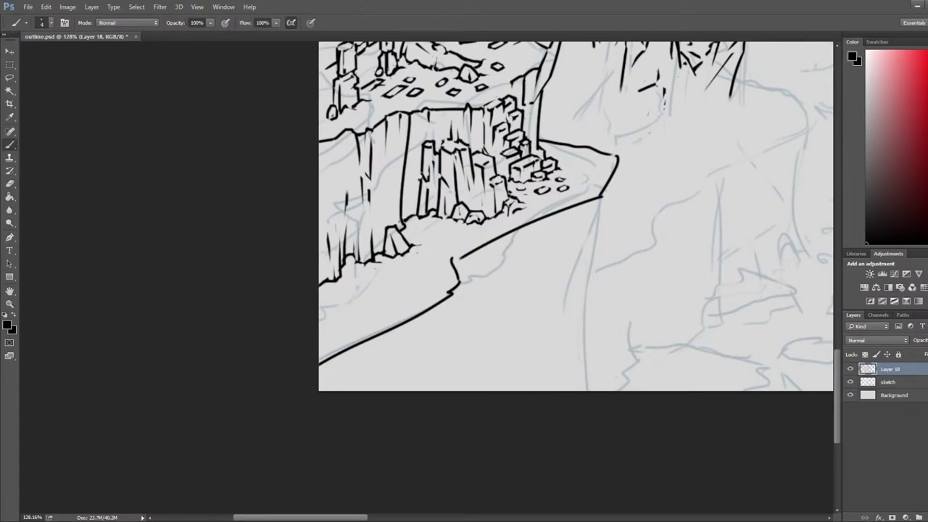
{"action": "key", "text": "e"}
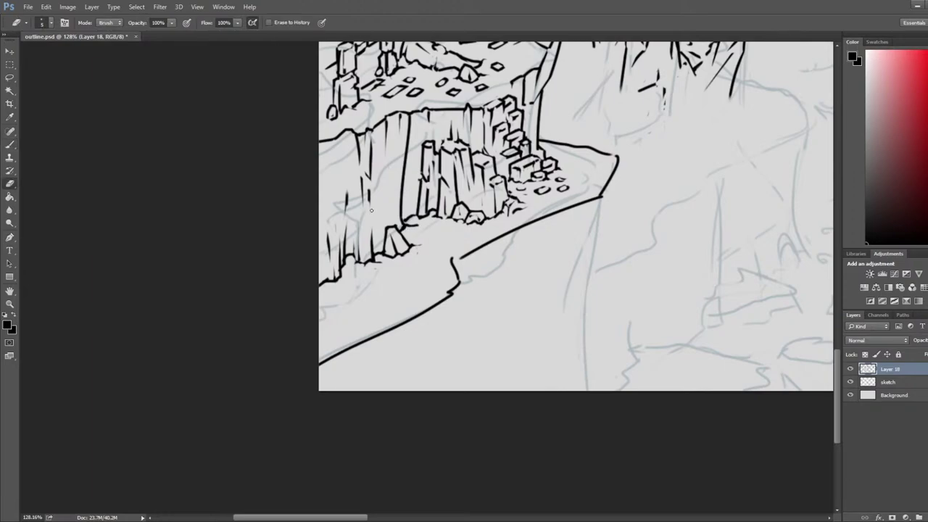
Step: Ink a short flat-topped pillar against the cliff just above the faceted pointed rock
{"action": "key", "text": "b"}
{"action": "key", "text": "e"}
{"action": "key", "text": "b"}
{"action": "mouse_move", "coordinate": [406, 179]}
{"action": "left_mouse_down"}
{"action": "mouse_move", "coordinate": [389, 191]}
{"action": "mouse_move", "coordinate": [389, 210]}
{"action": "mouse_move", "coordinate": [409, 221]}
{"action": "mouse_move", "coordinate": [403, 226]}
{"action": "left_mouse_up"}
{"action": "key", "text": "e"}
{"action": "key", "text": "b"}
{"action": "key", "text": "e"}
{"action": "key", "text": "b"}
{"action": "key", "text": "e"}
{"action": "key", "text": "b"}
{"action": "key", "text": "e"}
{"action": "key", "text": "b"}
{"action": "key", "text": "e"}
{"action": "key", "text": "b"}
{"action": "key", "text": "e"}
{"action": "key", "text": "b"}
{"action": "left_click_drag", "start_coordinate": [400, 195], "coordinate": [403, 227]}
{"action": "key", "text": "e"}
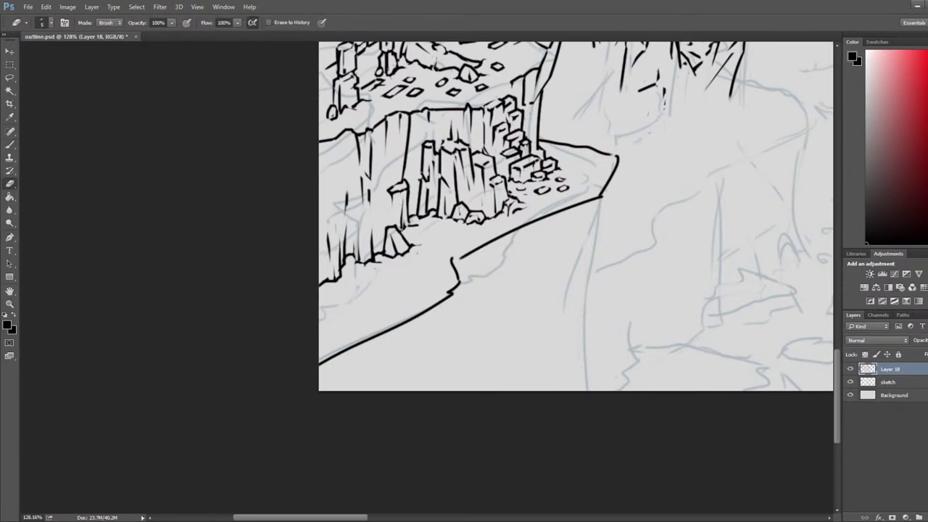
Step: Add a crack to the new short pillar's face and refine the small rocks at its foot
{"action": "key", "text": "b"}
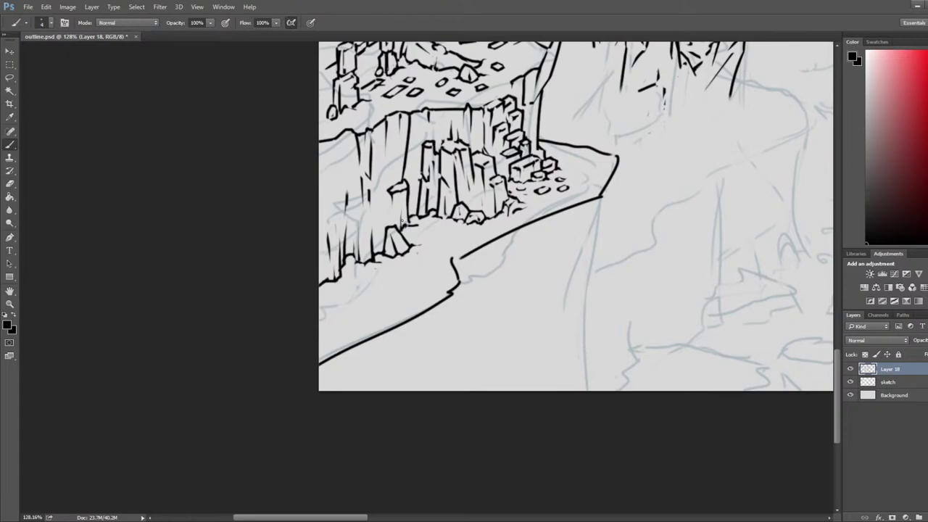
{"action": "key", "text": "e"}
{"action": "left_click_drag", "start_coordinate": [398, 199], "coordinate": [398, 207]}
{"action": "key", "text": "b"}
{"action": "key", "text": "e"}
{"action": "key", "text": "b"}
{"action": "key", "text": "e"}
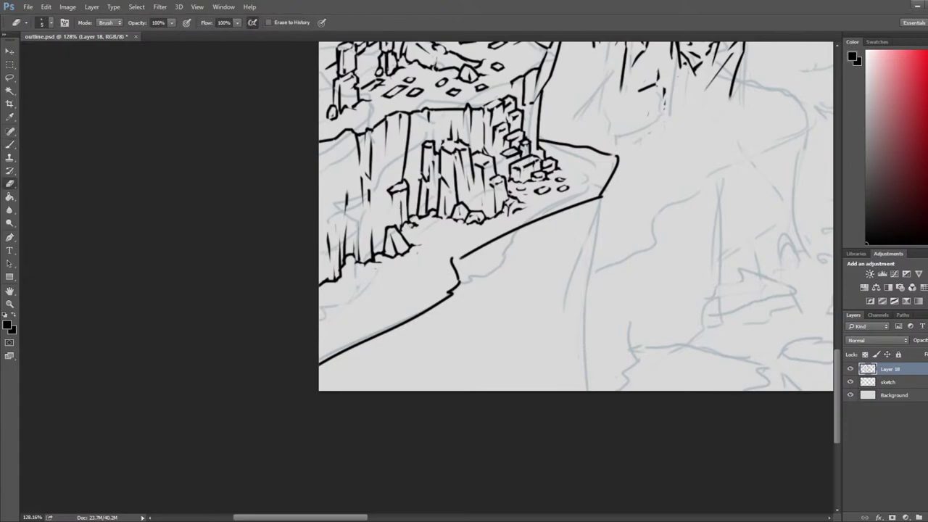
Step: Mirror the view and add small crack strokes around the thin pillar, trimming them with the Eraser
{"action": "scroll", "coordinate": [435, 232], "scroll_direction": "down", "scroll_amount": 9}
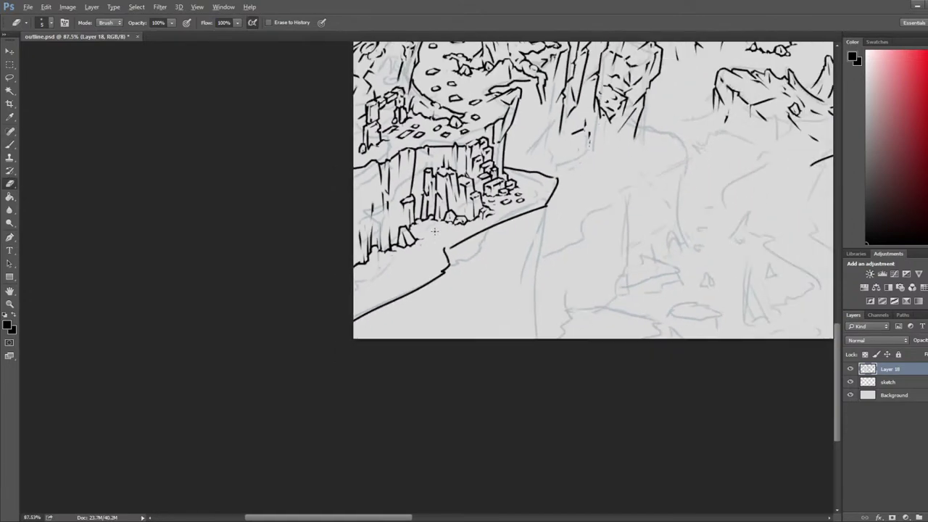
{"action": "left_click_drag", "start_coordinate": [732, 69], "coordinate": [685, 209]}
{"action": "scroll", "coordinate": [686, 210], "scroll_direction": "up", "scroll_amount": 6}
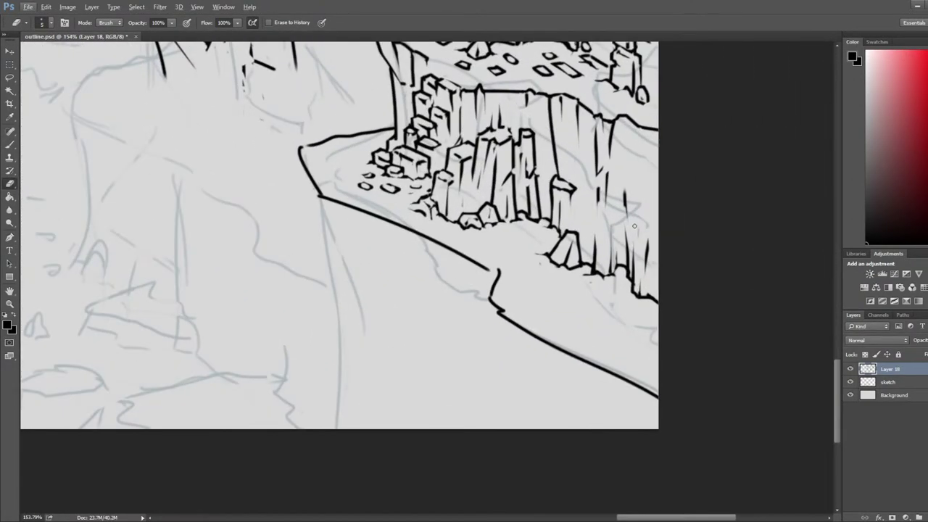
{"action": "mouse_move", "coordinate": [539, 210]}
{"action": "left_mouse_down"}
{"action": "mouse_move", "coordinate": [538, 193]}
{"action": "mouse_move", "coordinate": [547, 221]}
{"action": "left_mouse_up"}
{"action": "key", "text": "b"}
{"action": "key", "text": "e"}
{"action": "left_click_drag", "start_coordinate": [538, 184], "coordinate": [540, 208]}
Step: Break up the long vertical cliff line above the short pillar and add short crack strokes around it
{"action": "mouse_move", "coordinate": [553, 115]}
{"action": "left_mouse_down"}
{"action": "mouse_move", "coordinate": [556, 155]}
{"action": "mouse_move", "coordinate": [474, 184]}
{"action": "mouse_move", "coordinate": [504, 212]}
{"action": "left_mouse_up"}
{"action": "key", "text": "b"}
{"action": "key", "text": "e"}
{"action": "left_click_drag", "start_coordinate": [463, 163], "coordinate": [505, 214]}
{"action": "key", "text": "b"}
{"action": "key", "text": "e"}
{"action": "key", "text": "b"}
{"action": "key", "text": "e"}
{"action": "key", "text": "b"}
{"action": "key", "text": "e"}
{"action": "key", "text": "b"}
{"action": "key", "text": "e"}
{"action": "key", "text": "b"}
{"action": "key", "text": "e"}
{"action": "mouse_move", "coordinate": [478, 185]}
{"action": "left_mouse_down"}
{"action": "mouse_move", "coordinate": [511, 220]}
{"action": "mouse_move", "coordinate": [478, 190]}
{"action": "mouse_move", "coordinate": [500, 215]}
{"action": "mouse_move", "coordinate": [508, 209]}
{"action": "mouse_move", "coordinate": [485, 209]}
{"action": "mouse_move", "coordinate": [482, 220]}
{"action": "mouse_move", "coordinate": [483, 200]}
{"action": "mouse_move", "coordinate": [496, 269]}
{"action": "left_mouse_up"}
{"action": "key", "text": "b"}
{"action": "key", "text": "e"}
{"action": "key", "text": "b"}
{"action": "key", "text": "e"}
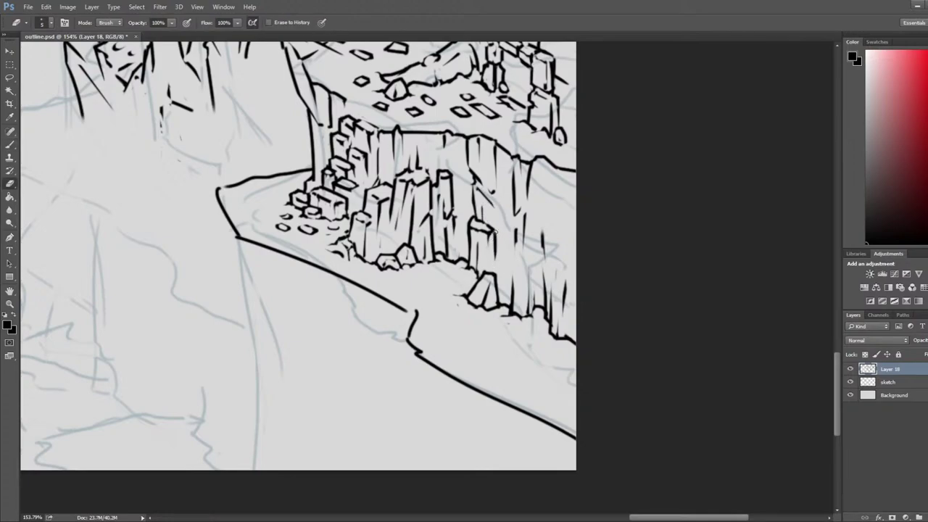
Step: Mirror the view and ink a new shelf edge that curves in toward the faceted pointed rock at the cliff's foot
{"action": "left_click_drag", "start_coordinate": [489, 202], "coordinate": [366, 247]}
{"action": "key", "text": "ctrl+f"}
{"action": "left_click_drag", "start_coordinate": [165, 228], "coordinate": [491, 214]}
{"action": "scroll", "coordinate": [192, 210], "scroll_direction": "up", "scroll_amount": 4}
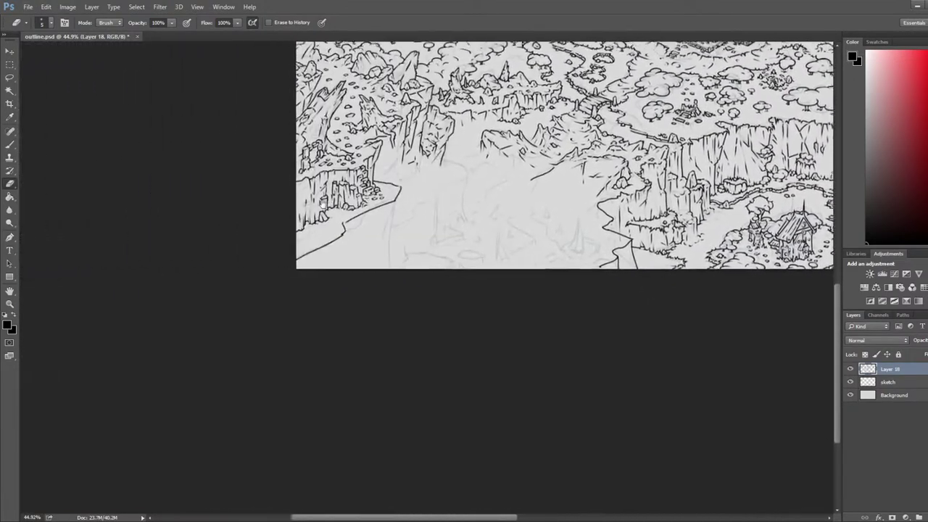
{"action": "scroll", "coordinate": [573, 190], "scroll_direction": "up", "scroll_amount": 3}
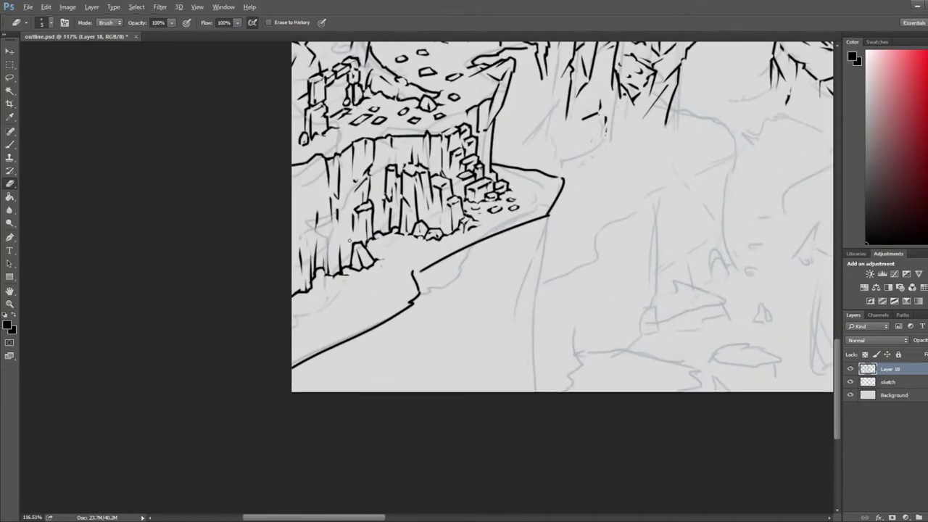
{"action": "key", "text": "b"}
{"action": "mouse_move", "coordinate": [518, 213]}
{"action": "left_mouse_down"}
{"action": "mouse_move", "coordinate": [509, 228]}
{"action": "mouse_move", "coordinate": [538, 235]}
{"action": "mouse_move", "coordinate": [544, 257]}
{"action": "mouse_move", "coordinate": [581, 229]}
{"action": "mouse_move", "coordinate": [665, 206]}
{"action": "left_mouse_up"}
{"action": "key", "text": "ctrl+z"}
{"action": "key", "text": "e"}
{"action": "key", "text": "b"}
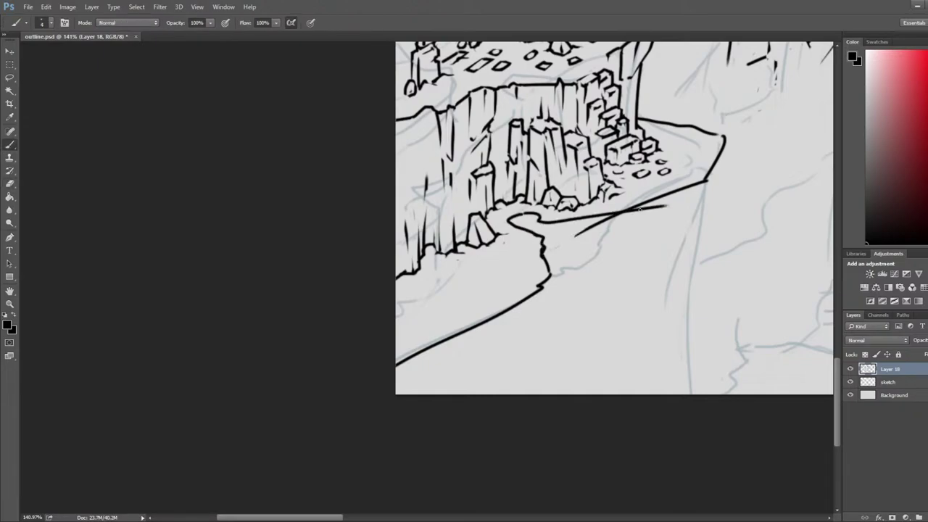
Step: Join the new curve to the shelf edge, erase the old outline around it, and ink a jagged notch with short vertical strokes
{"action": "key", "text": "e"}
{"action": "mouse_move", "coordinate": [578, 230]}
{"action": "left_mouse_down"}
{"action": "mouse_move", "coordinate": [648, 207]}
{"action": "mouse_move", "coordinate": [587, 233]}
{"action": "mouse_move", "coordinate": [538, 235]}
{"action": "mouse_move", "coordinate": [512, 217]}
{"action": "mouse_move", "coordinate": [522, 213]}
{"action": "mouse_move", "coordinate": [522, 224]}
{"action": "mouse_move", "coordinate": [533, 215]}
{"action": "mouse_move", "coordinate": [512, 242]}
{"action": "mouse_move", "coordinate": [571, 222]}
{"action": "mouse_move", "coordinate": [552, 250]}
{"action": "mouse_move", "coordinate": [565, 261]}
{"action": "mouse_move", "coordinate": [535, 273]}
{"action": "mouse_move", "coordinate": [533, 294]}
{"action": "mouse_move", "coordinate": [540, 236]}
{"action": "left_mouse_up"}
{"action": "key", "text": "b"}
{"action": "key", "text": "e"}
{"action": "key", "text": "b"}
{"action": "key", "text": "e"}
{"action": "key", "text": "b"}
{"action": "key", "text": "e"}
{"action": "key", "text": "b"}
{"action": "key", "text": "e"}
{"action": "key", "text": "b"}
{"action": "key", "text": "e"}
{"action": "key", "text": "b"}
{"action": "key", "text": "e"}
{"action": "key", "text": "b"}
{"action": "key", "text": "e"}
{"action": "key", "text": "b"}
{"action": "key", "text": "e"}
{"action": "key", "text": "b"}
{"action": "key", "text": "e"}
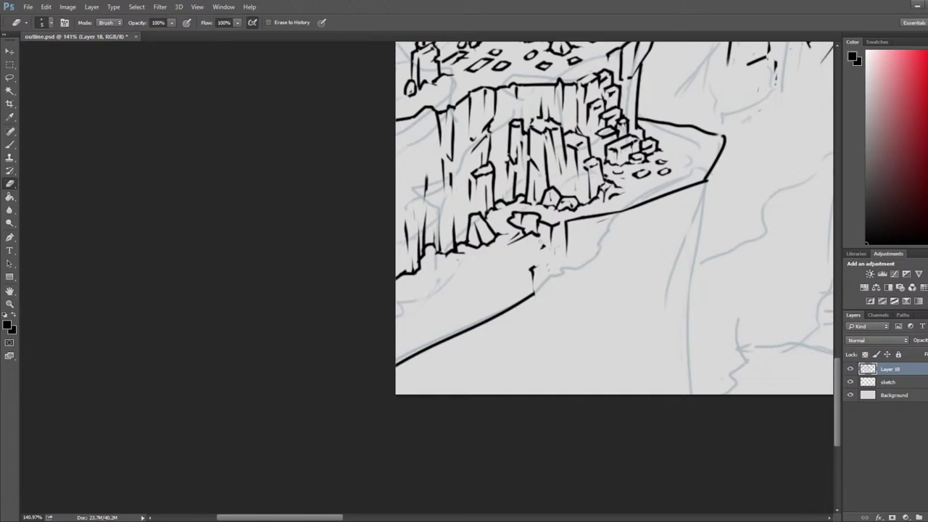
{"action": "key", "text": "b"}
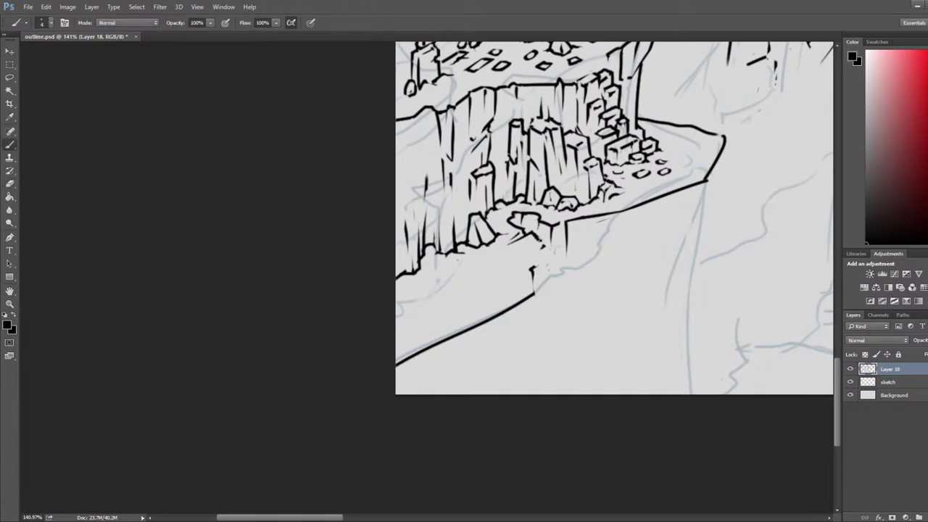
Step: Ink the stepped rock edge descending from the notch toward the lower shelf outline, refining it with the Eraser
{"action": "mouse_move", "coordinate": [531, 232]}
{"action": "left_mouse_down"}
{"action": "mouse_move", "coordinate": [540, 257]}
{"action": "mouse_move", "coordinate": [530, 256]}
{"action": "mouse_move", "coordinate": [539, 258]}
{"action": "mouse_move", "coordinate": [516, 294]}
{"action": "mouse_move", "coordinate": [539, 269]}
{"action": "mouse_move", "coordinate": [525, 267]}
{"action": "mouse_move", "coordinate": [566, 263]}
{"action": "mouse_move", "coordinate": [487, 335]}
{"action": "left_mouse_up"}
{"action": "key", "text": "e"}
{"action": "key", "text": "b"}
{"action": "key", "text": "e"}
{"action": "key", "text": "b"}
{"action": "key", "text": "e"}
{"action": "key", "text": "b"}
{"action": "key", "text": "ctrl+alt+z"}
{"action": "key", "text": "ctrl+alt+z"}
{"action": "key", "text": "e"}
{"action": "key", "text": "b"}
{"action": "key", "text": "e"}
Step: Shape a ledge corner below the notch with a slanted edge dropping from it, and erase the old shelf outline beside it
{"action": "mouse_move", "coordinate": [533, 274]}
{"action": "left_mouse_down"}
{"action": "mouse_move", "coordinate": [533, 290]}
{"action": "mouse_move", "coordinate": [472, 334]}
{"action": "mouse_move", "coordinate": [571, 283]}
{"action": "mouse_move", "coordinate": [544, 394]}
{"action": "left_mouse_up"}
{"action": "key", "text": "b"}
{"action": "key", "text": "e"}
{"action": "key", "text": "b"}
{"action": "key", "text": "ctrl+z"}
{"action": "left_click_drag", "start_coordinate": [570, 269], "coordinate": [511, 384]}
{"action": "key", "text": "ctrl+z"}
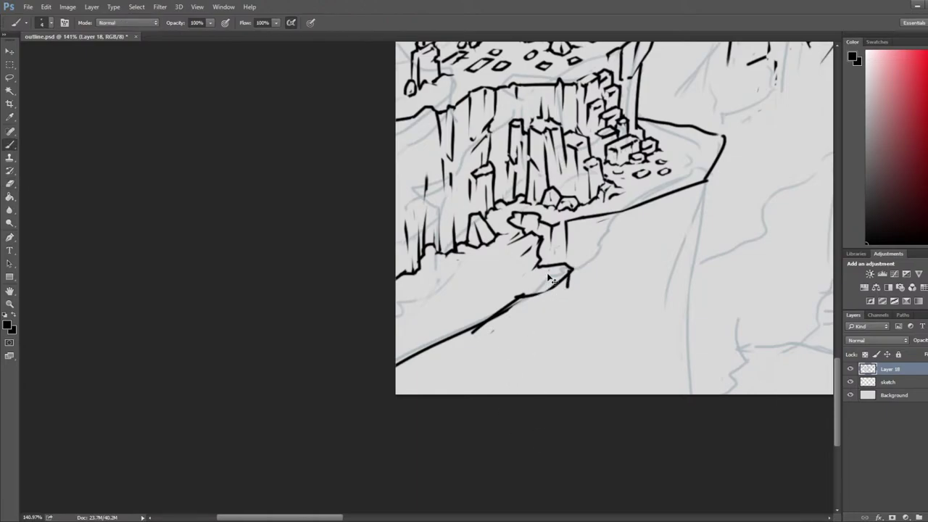
{"action": "left_click_drag", "start_coordinate": [573, 270], "coordinate": [550, 333]}
{"action": "key", "text": "e"}
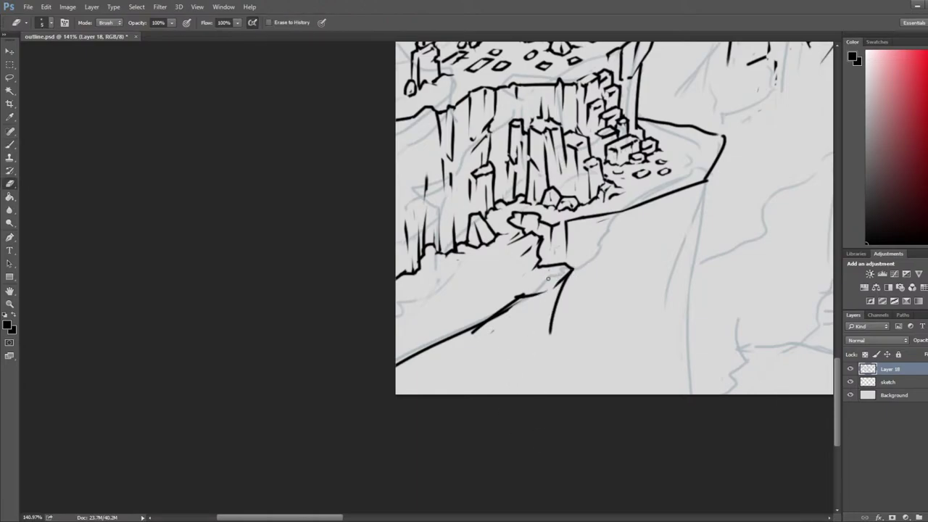
{"action": "left_click_drag", "start_coordinate": [513, 301], "coordinate": [478, 334]}
{"action": "left_click_drag", "start_coordinate": [529, 291], "coordinate": [502, 313]}
{"action": "key", "text": "b"}
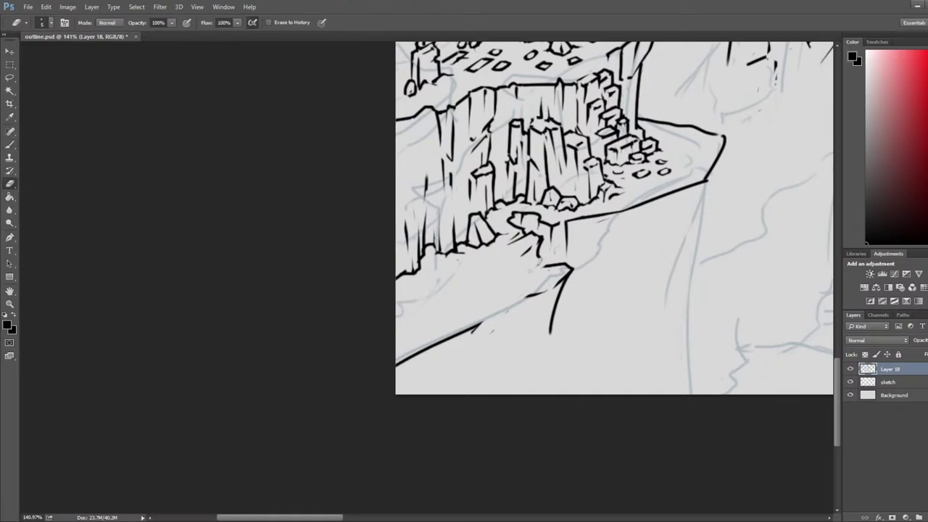
Step: Add slanted crack strokes along the inner side of the stepped rock edge above the ledge corner
{"action": "mouse_move", "coordinate": [547, 257]}
{"action": "left_mouse_down"}
{"action": "mouse_move", "coordinate": [549, 277]}
{"action": "mouse_move", "coordinate": [544, 264]}
{"action": "left_mouse_up"}
{"action": "key", "text": "e"}
{"action": "key", "text": "b"}
{"action": "key", "text": "e"}
{"action": "left_click_drag", "start_coordinate": [542, 265], "coordinate": [520, 281]}
{"action": "key", "text": "b"}
{"action": "key", "text": "e"}
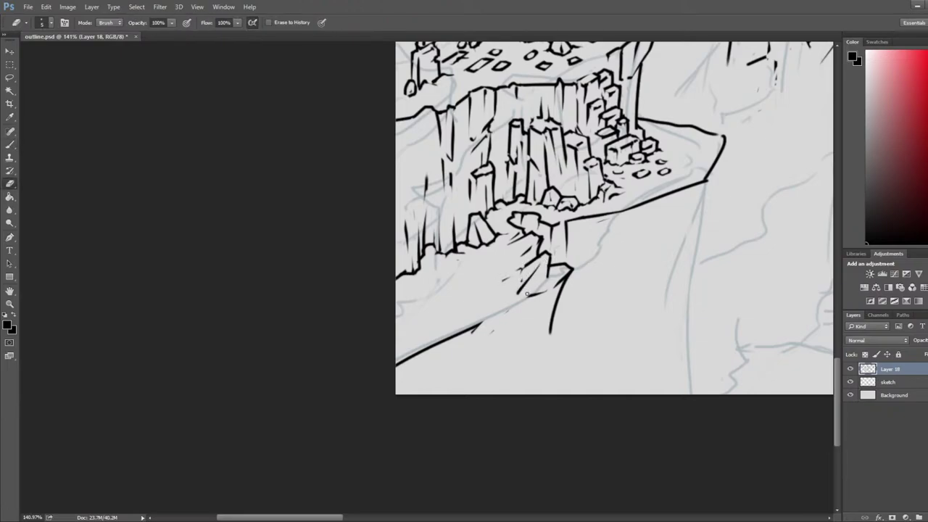
Step: Mirror the view and replace the slanted edge with a long diagonal ledge edge running down to the canvas border
{"action": "scroll", "coordinate": [539, 269], "scroll_direction": "down", "scroll_amount": 6}
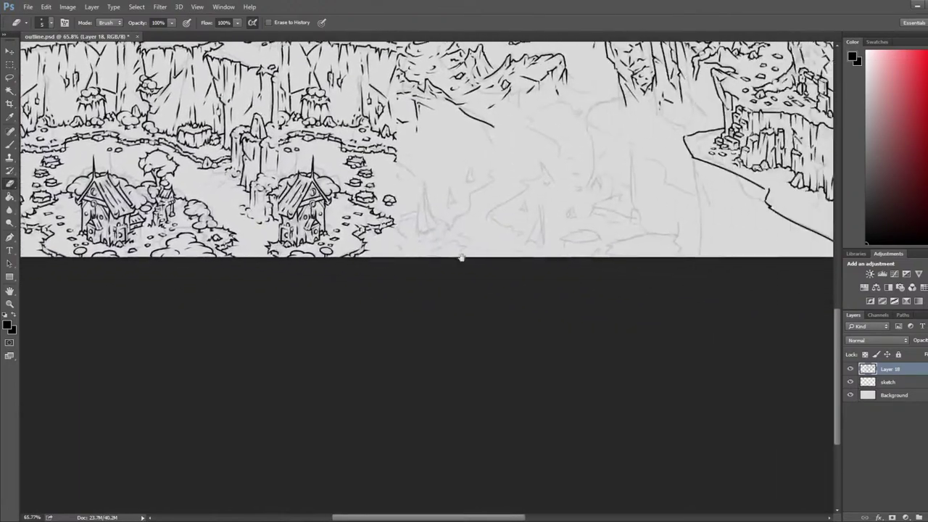
{"action": "left_click_drag", "start_coordinate": [461, 257], "coordinate": [307, 337]}
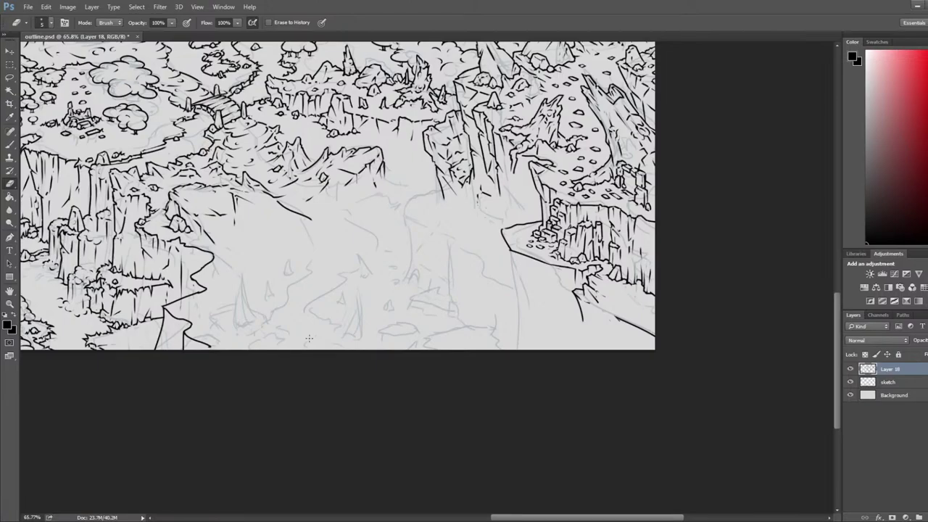
{"action": "key", "text": "F2"}
{"action": "left_click_drag", "start_coordinate": [264, 248], "coordinate": [701, 217]}
{"action": "mouse_move", "coordinate": [89, 258]}
{"action": "left_mouse_down"}
{"action": "mouse_move", "coordinate": [393, 271]}
{"action": "mouse_move", "coordinate": [464, 262]}
{"action": "mouse_move", "coordinate": [484, 274]}
{"action": "mouse_move", "coordinate": [445, 293]}
{"action": "mouse_move", "coordinate": [516, 257]}
{"action": "mouse_move", "coordinate": [473, 278]}
{"action": "left_mouse_up"}
{"action": "scroll", "coordinate": [382, 309], "scroll_direction": "up", "scroll_amount": 5}
{"action": "key", "text": "b"}
{"action": "key", "text": "ctrl+z"}
{"action": "mouse_move", "coordinate": [556, 240]}
{"action": "left_mouse_down"}
{"action": "mouse_move", "coordinate": [512, 260]}
{"action": "mouse_move", "coordinate": [563, 255]}
{"action": "left_mouse_up"}
{"action": "key", "text": "e"}
{"action": "left_click_drag", "start_coordinate": [579, 223], "coordinate": [485, 316]}
Step: Ink an inner line roughly parallel to the diagonal ledge edge and add a slanted crack between them
{"action": "key", "text": "b"}
{"action": "key", "text": "e"}
{"action": "key", "text": "b"}
{"action": "key", "text": "ctrl+z"}
{"action": "key", "text": "e"}
{"action": "key", "text": "b"}
{"action": "left_click_drag", "start_coordinate": [521, 258], "coordinate": [511, 288]}
{"action": "key", "text": "e"}
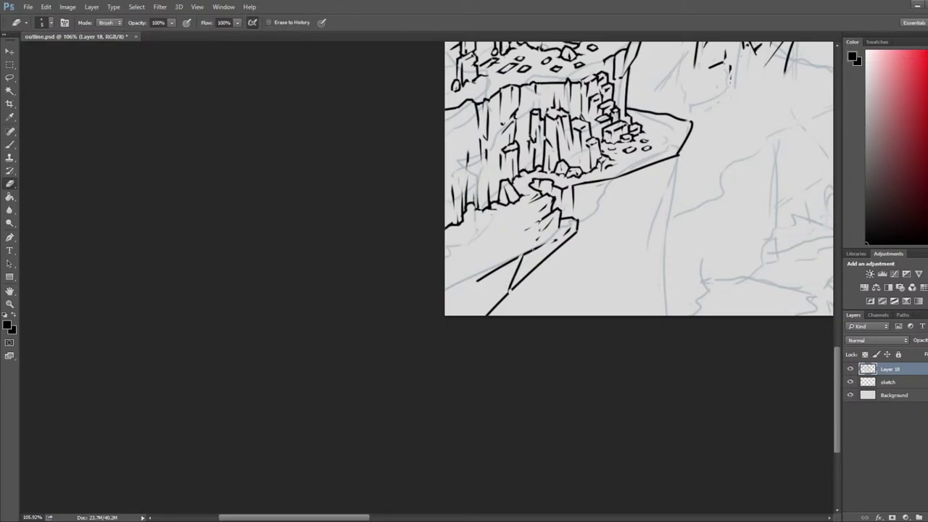
{"action": "key", "text": "b"}
{"action": "key", "text": "e"}
{"action": "mouse_move", "coordinate": [518, 260]}
{"action": "left_mouse_down"}
{"action": "mouse_move", "coordinate": [491, 284]}
{"action": "mouse_move", "coordinate": [510, 269]}
{"action": "left_mouse_up"}
Step: Mirror the view and ink a diagonal ridge stroke across the lower shelf, meeting the ledge's inner line
{"action": "key", "text": "ctrl+shift+h"}
{"action": "left_click_drag", "start_coordinate": [789, 233], "coordinate": [217, 239]}
{"action": "mouse_move", "coordinate": [819, 218]}
{"action": "left_mouse_down"}
{"action": "mouse_move", "coordinate": [573, 193]}
{"action": "mouse_move", "coordinate": [422, 221]}
{"action": "left_mouse_up"}
{"action": "key", "text": "b"}
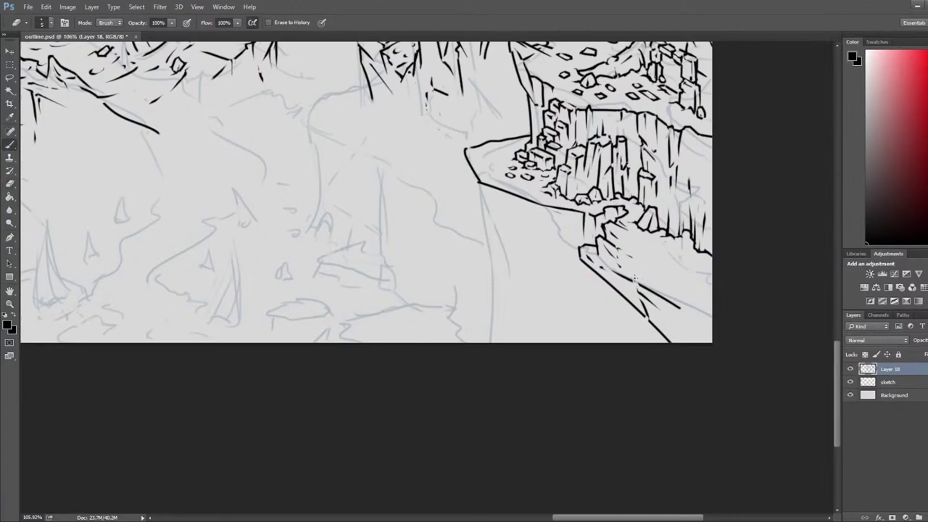
{"action": "left_click_drag", "start_coordinate": [632, 280], "coordinate": [674, 262]}
{"action": "key", "text": "e"}
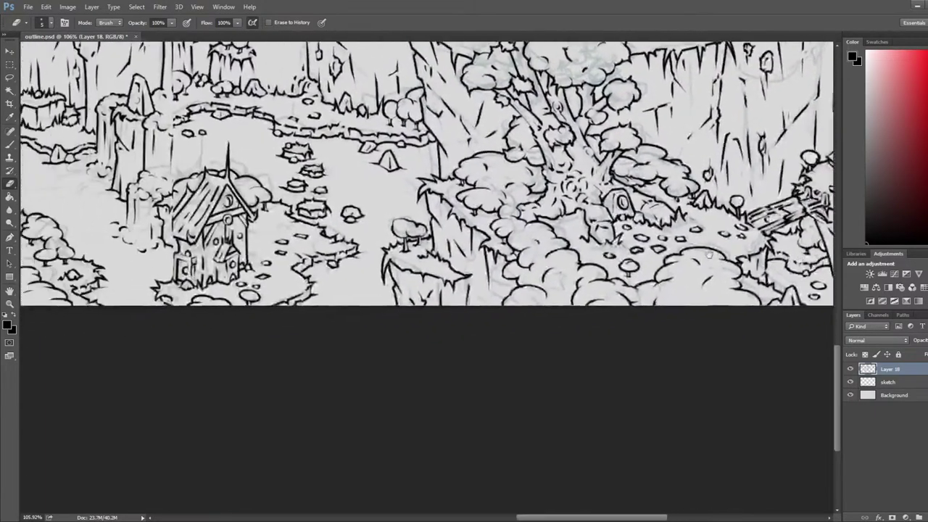
{"action": "left_click_drag", "start_coordinate": [709, 255], "coordinate": [819, 256]}
{"action": "mouse_move", "coordinate": [301, 239]}
{"action": "left_mouse_down"}
{"action": "mouse_move", "coordinate": [655, 280]}
{"action": "mouse_move", "coordinate": [819, 283]}
{"action": "left_mouse_up"}
{"action": "mouse_move", "coordinate": [373, 259]}
{"action": "left_mouse_down"}
{"action": "mouse_move", "coordinate": [658, 261]}
{"action": "mouse_move", "coordinate": [819, 239]}
{"action": "left_mouse_up"}
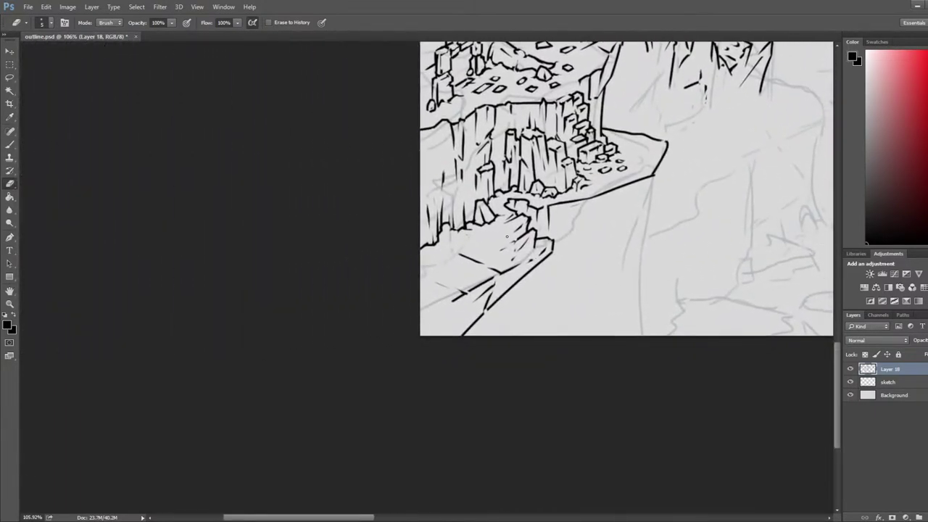
{"action": "key", "text": "b"}
{"action": "left_click_drag", "start_coordinate": [420, 270], "coordinate": [482, 246]}
{"action": "key", "text": "e"}
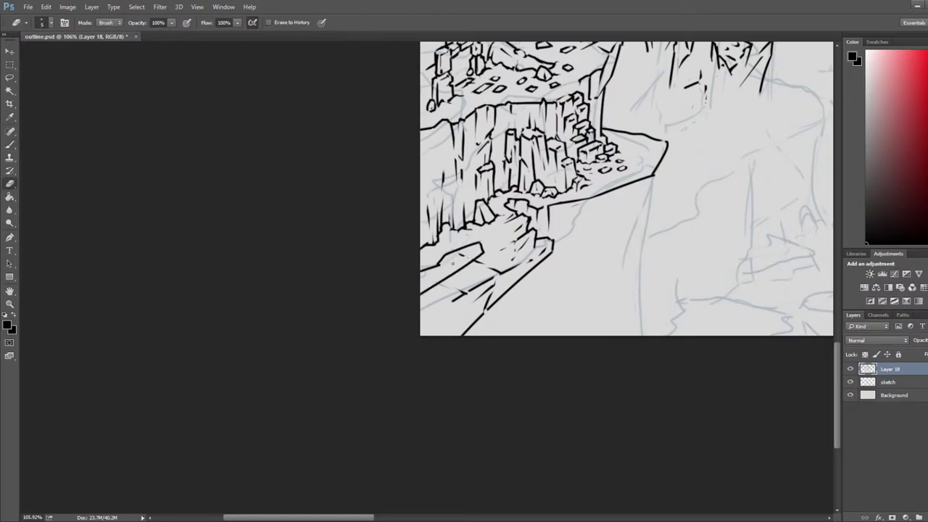
{"action": "key", "text": "b"}
{"action": "key", "text": "ctrl+alt+z"}
{"action": "key", "text": "ctrl+alt+z"}
{"action": "key", "text": "ctrl+alt+z"}
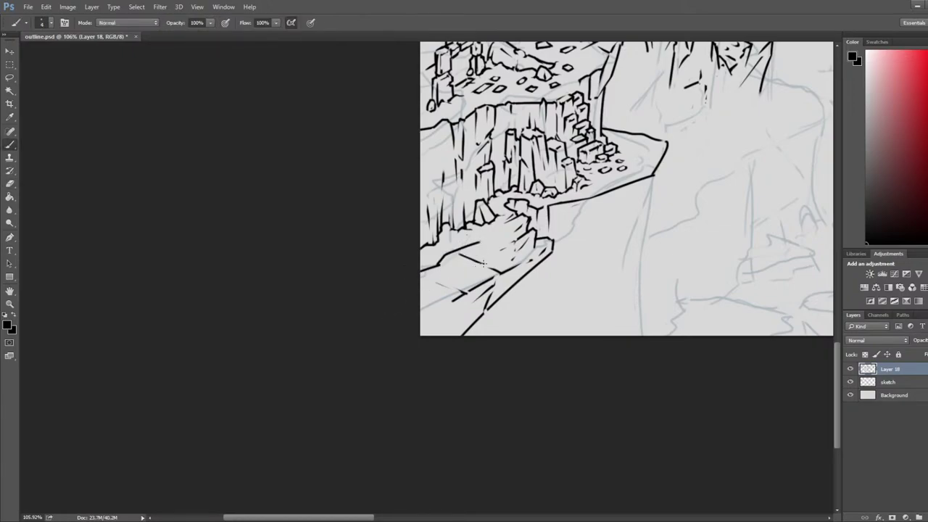
{"action": "left_click_drag", "start_coordinate": [429, 268], "coordinate": [476, 236]}
{"action": "key", "text": "ctrl+z"}
{"action": "left_click_drag", "start_coordinate": [437, 271], "coordinate": [476, 240]}
{"action": "key", "text": "ctrl+z"}
{"action": "mouse_move", "coordinate": [439, 269]}
{"action": "left_mouse_down"}
{"action": "mouse_move", "coordinate": [466, 239]}
{"action": "mouse_move", "coordinate": [481, 240]}
{"action": "left_mouse_up"}
{"action": "key", "text": "ctrl+alt+z"}
{"action": "key", "text": "ctrl+alt+z"}
Step: Save the file, then ink a round-ended ledge across the cliff's foot at the canvas edge, with vertical strokes above it
{"action": "key", "text": "ctrl+s"}
{"action": "key", "text": "e"}
{"action": "mouse_move", "coordinate": [457, 197]}
{"action": "left_mouse_down"}
{"action": "mouse_move", "coordinate": [421, 220]}
{"action": "mouse_move", "coordinate": [438, 199]}
{"action": "mouse_move", "coordinate": [421, 207]}
{"action": "left_mouse_up"}
{"action": "key", "text": "b"}
{"action": "key", "text": "e"}
{"action": "key", "text": "b"}
{"action": "left_click_drag", "start_coordinate": [436, 155], "coordinate": [437, 198]}
{"action": "key", "text": "e"}
{"action": "left_click_drag", "start_coordinate": [435, 155], "coordinate": [435, 178]}
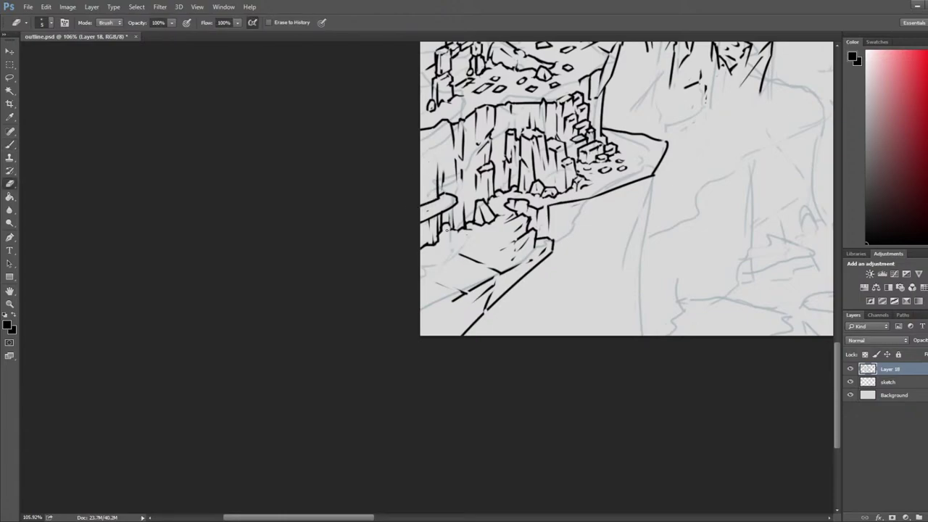
Step: Mirror the view and refine the cliff face above the new ledge with tapered vertical crack strokes
{"action": "key", "text": "ctrl+f"}
{"action": "left_click_drag", "start_coordinate": [605, 255], "coordinate": [210, 286]}
{"action": "left_click_drag", "start_coordinate": [652, 239], "coordinate": [254, 277]}
{"action": "left_click_drag", "start_coordinate": [671, 310], "coordinate": [329, 196]}
{"action": "mouse_move", "coordinate": [816, 212]}
{"action": "left_mouse_down"}
{"action": "mouse_move", "coordinate": [449, 246]}
{"action": "mouse_move", "coordinate": [284, 282]}
{"action": "left_mouse_up"}
{"action": "left_click_drag", "start_coordinate": [722, 192], "coordinate": [488, 220]}
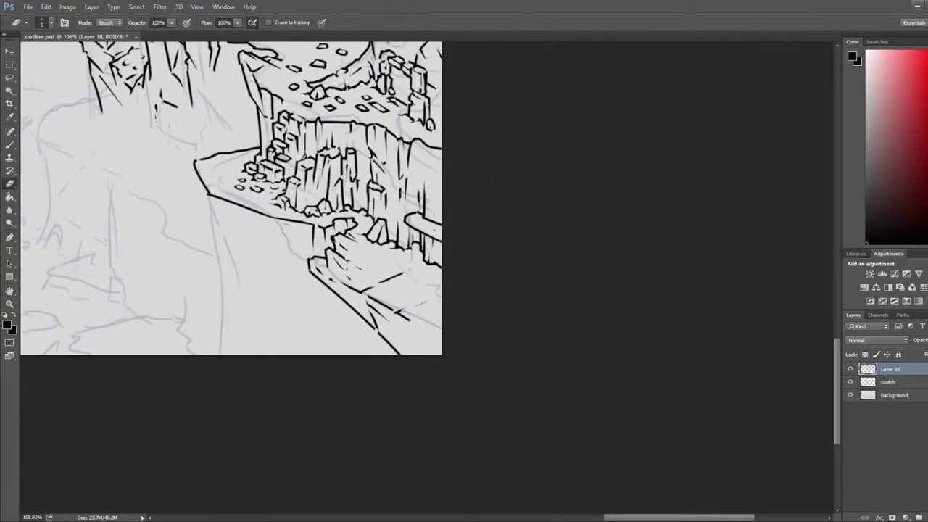
{"action": "key", "text": "b"}
{"action": "key", "text": "e"}
{"action": "key", "text": "b"}
{"action": "mouse_move", "coordinate": [435, 222]}
{"action": "left_mouse_down"}
{"action": "mouse_move", "coordinate": [429, 143]}
{"action": "mouse_move", "coordinate": [426, 181]}
{"action": "left_mouse_up"}
{"action": "key", "text": "e"}
{"action": "left_click", "coordinate": [429, 145]}
{"action": "key", "text": "b"}
{"action": "key", "text": "e"}
{"action": "left_click_drag", "start_coordinate": [427, 148], "coordinate": [426, 181]}
Step: Erase the ledge's underside and the cliff foot lines below it, and ink a long vertical side edge down from its top
{"action": "key", "text": "b"}
{"action": "key", "text": "e"}
{"action": "mouse_move", "coordinate": [407, 218]}
{"action": "left_mouse_down"}
{"action": "mouse_move", "coordinate": [407, 266]}
{"action": "mouse_move", "coordinate": [415, 242]}
{"action": "mouse_move", "coordinate": [435, 262]}
{"action": "left_mouse_up"}
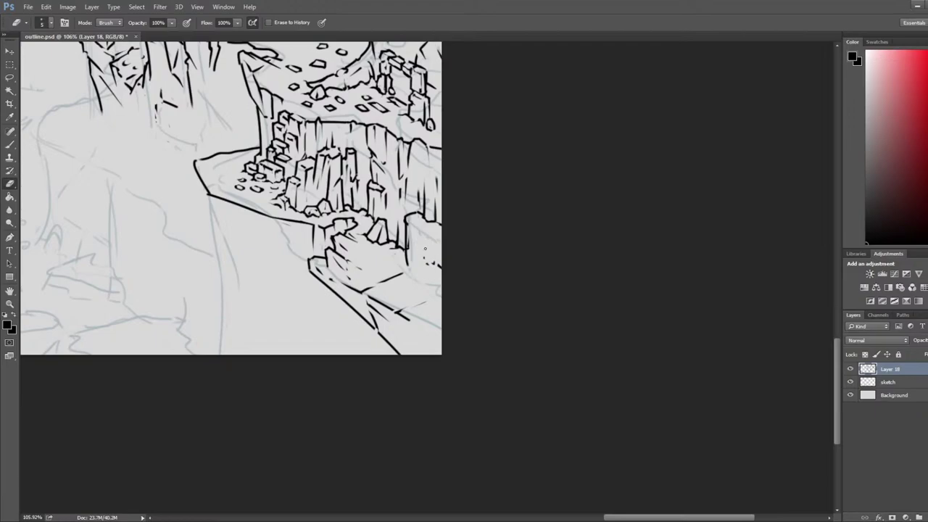
{"action": "left_click_drag", "start_coordinate": [402, 218], "coordinate": [408, 274]}
{"action": "key", "text": "b"}
{"action": "key", "text": "e"}
{"action": "left_click_drag", "start_coordinate": [403, 238], "coordinate": [401, 250]}
Step: Refine the rocks along the new block's back edge, ink its slanted front rim, and mirror the view to check the shape
{"action": "key", "text": "b"}
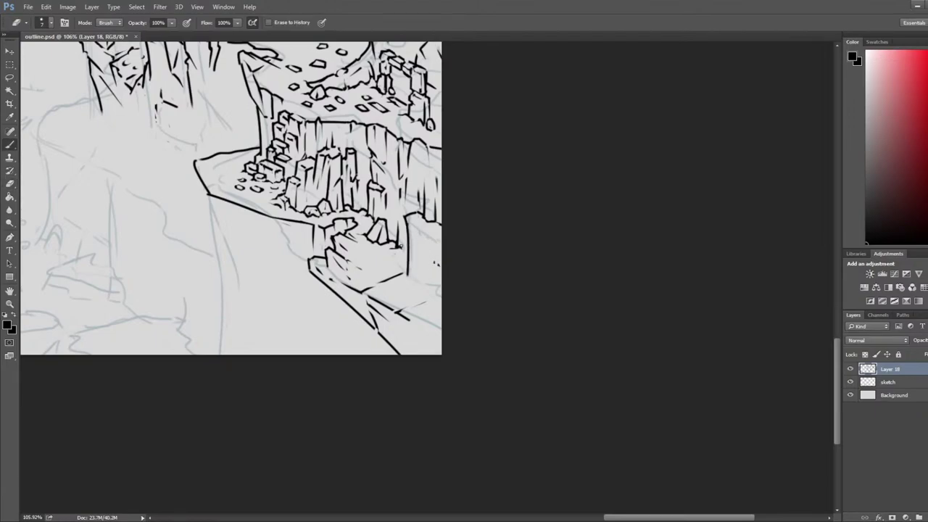
{"action": "key", "text": "b"}
{"action": "key", "text": "e"}
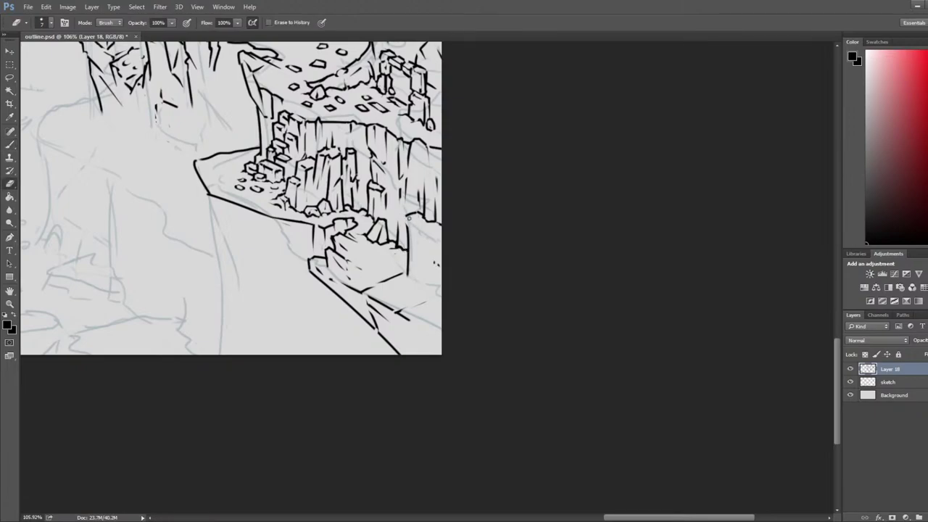
{"action": "key", "text": "b"}
{"action": "key", "text": "e"}
{"action": "key", "text": "b"}
{"action": "key", "text": "e"}
{"action": "key", "text": "b"}
{"action": "left_click_drag", "start_coordinate": [410, 231], "coordinate": [471, 271]}
{"action": "key", "text": "e"}
{"action": "key", "text": "b"}
{"action": "key", "text": "e"}
{"action": "key", "text": "b"}
{"action": "key", "text": "e"}
{"action": "scroll", "coordinate": [317, 248], "scroll_direction": "down", "scroll_amount": 7}
{"action": "key", "text": "ctrl+shift+h"}
{"action": "left_click_drag", "start_coordinate": [236, 280], "coordinate": [642, 206]}
{"action": "left_click_drag", "start_coordinate": [187, 258], "coordinate": [320, 292]}
{"action": "scroll", "coordinate": [268, 206], "scroll_direction": "up", "scroll_amount": 5}
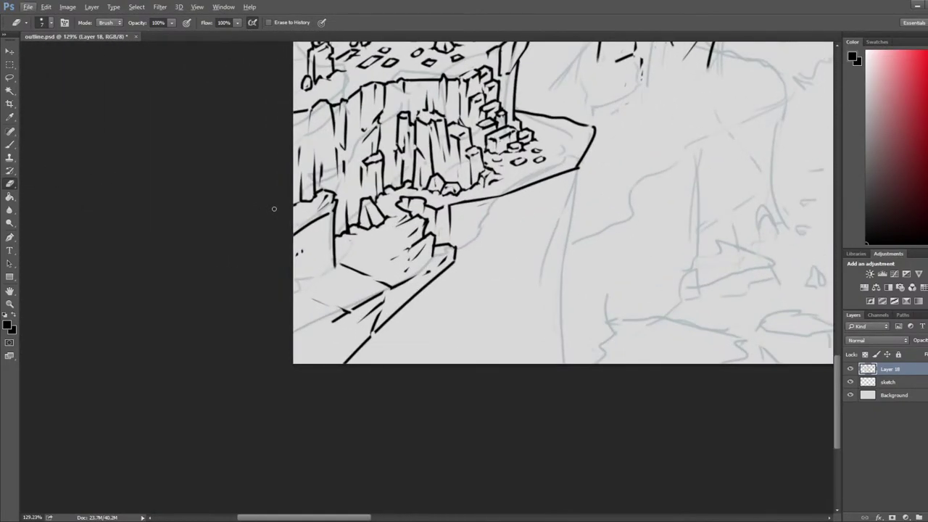
Step: Ink steep crack strokes down the front face of the rock block at the canvas edge and taper them with the eraser
{"action": "key", "text": "b"}
{"action": "key", "text": "e"}
{"action": "mouse_move", "coordinate": [321, 192]}
{"action": "left_mouse_down"}
{"action": "mouse_move", "coordinate": [296, 210]}
{"action": "mouse_move", "coordinate": [299, 231]}
{"action": "mouse_move", "coordinate": [314, 215]}
{"action": "mouse_move", "coordinate": [311, 268]}
{"action": "mouse_move", "coordinate": [313, 240]}
{"action": "left_mouse_up"}
{"action": "key", "text": "b"}
{"action": "key", "text": "e"}
{"action": "key", "text": "b"}
{"action": "key", "text": "e"}
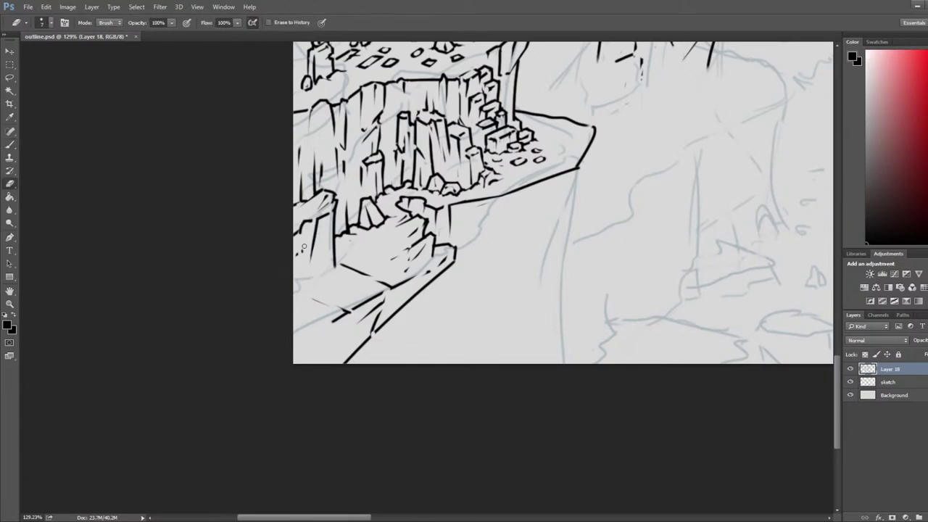
{"action": "key", "text": "b"}
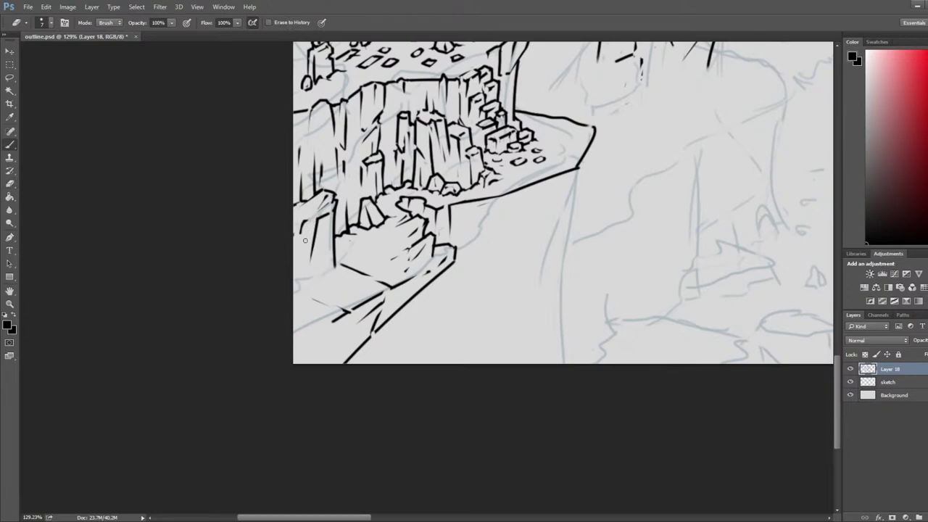
Step: Roughen the block's top rim into a jagged rock edge, adding short cracks beneath it
{"action": "key", "text": "e"}
{"action": "key", "text": "b"}
{"action": "key", "text": "e"}
{"action": "key", "text": "b"}
{"action": "key", "text": "e"}
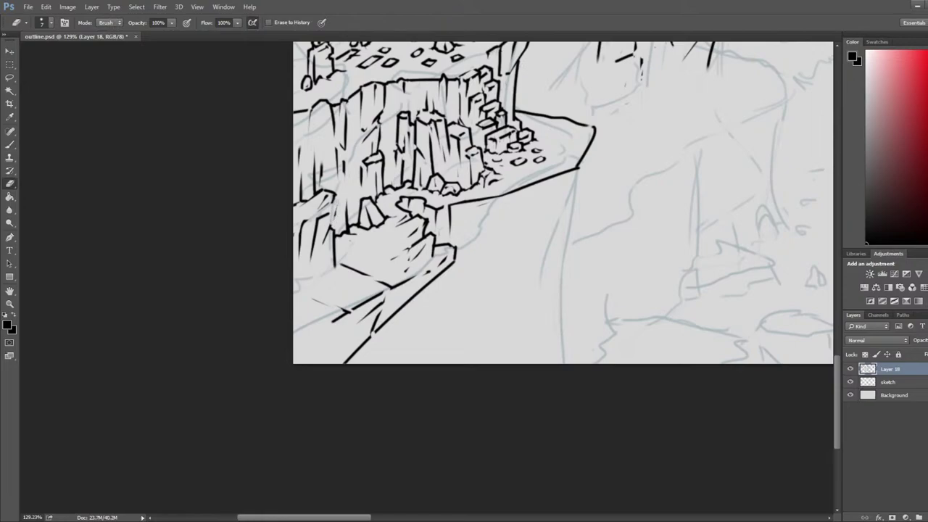
{"action": "key", "text": "b"}
{"action": "key", "text": "e"}
Step: Bend the block's side edge inward at its base and ink a slanted foot line down to the canvas edge
{"action": "key", "text": "b"}
{"action": "left_click_drag", "start_coordinate": [331, 259], "coordinate": [314, 280]}
{"action": "key", "text": "e"}
{"action": "mouse_move", "coordinate": [323, 268]}
{"action": "left_mouse_down"}
{"action": "mouse_move", "coordinate": [315, 280]}
{"action": "mouse_move", "coordinate": [328, 271]}
{"action": "left_mouse_up"}
{"action": "key", "text": "b"}
{"action": "key", "text": "e"}
{"action": "key", "text": "b"}
{"action": "key", "text": "e"}
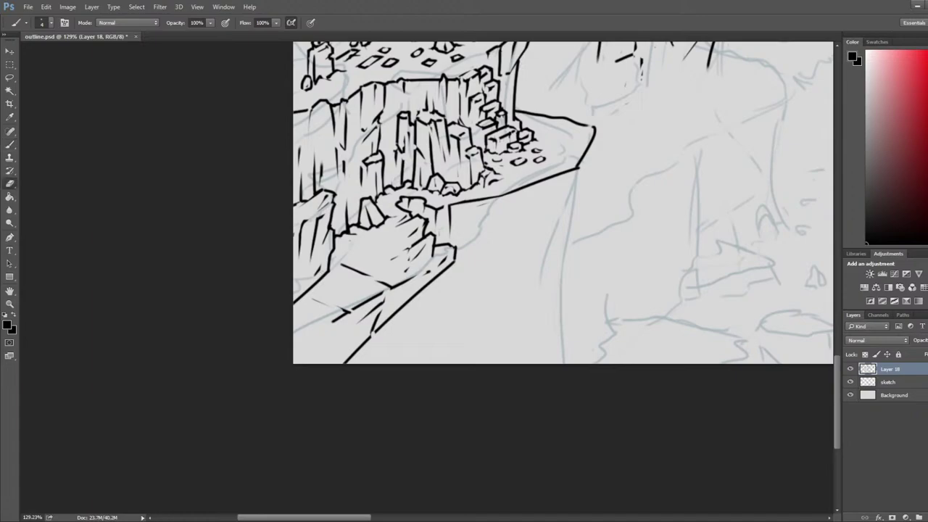
Step: Erase part of the slanted foot line and ink a smaller flat-topped rock block in front of it at the canvas edge
{"action": "key", "text": "b"}
{"action": "key", "text": "e"}
{"action": "left_click_drag", "start_coordinate": [314, 222], "coordinate": [313, 299]}
{"action": "key", "text": "b"}
{"action": "key", "text": "e"}
{"action": "mouse_move", "coordinate": [312, 229]}
{"action": "left_mouse_down"}
{"action": "mouse_move", "coordinate": [312, 251]}
{"action": "mouse_move", "coordinate": [294, 273]}
{"action": "mouse_move", "coordinate": [312, 248]}
{"action": "mouse_move", "coordinate": [305, 252]}
{"action": "mouse_move", "coordinate": [317, 252]}
{"action": "mouse_move", "coordinate": [324, 305]}
{"action": "left_mouse_up"}
{"action": "key", "text": "b"}
{"action": "key", "text": "e"}
{"action": "key", "text": "b"}
{"action": "key", "text": "e"}
Step: Shape the smaller block's side edge and ink a slanted foot line below it, trimming both with the eraser
{"action": "key", "text": "b"}
{"action": "key", "text": "e"}
{"action": "key", "text": "b"}
{"action": "key", "text": "e"}
{"action": "mouse_move", "coordinate": [313, 259]}
{"action": "left_mouse_down"}
{"action": "mouse_move", "coordinate": [313, 298]}
{"action": "mouse_move", "coordinate": [308, 258]}
{"action": "mouse_move", "coordinate": [311, 287]}
{"action": "mouse_move", "coordinate": [308, 264]}
{"action": "mouse_move", "coordinate": [294, 328]}
{"action": "left_mouse_up"}
{"action": "key", "text": "b"}
{"action": "key", "text": "e"}
{"action": "key", "text": "b"}
{"action": "key", "text": "e"}
{"action": "mouse_move", "coordinate": [317, 287]}
{"action": "left_mouse_down"}
{"action": "mouse_move", "coordinate": [324, 294]}
{"action": "mouse_move", "coordinate": [310, 306]}
{"action": "left_mouse_up"}
{"action": "key", "text": "b"}
{"action": "key", "text": "e"}
{"action": "key", "text": "e"}
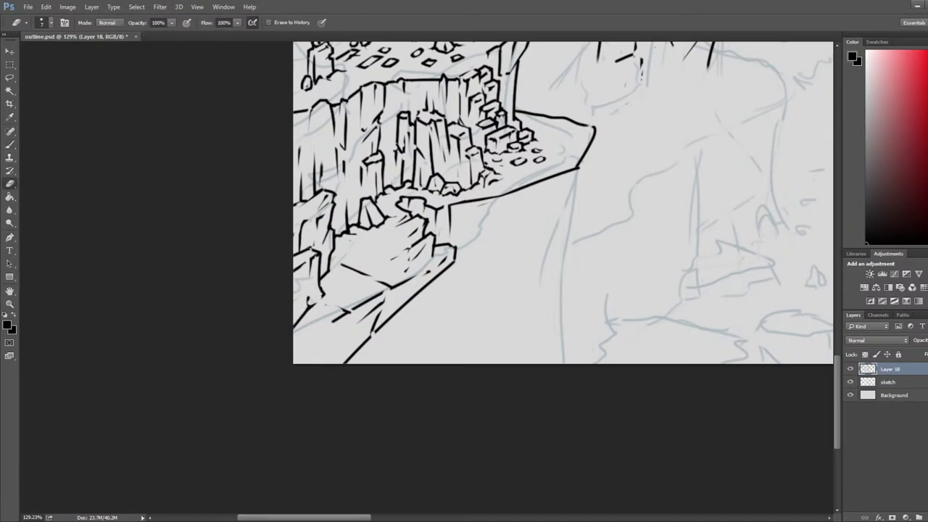
Step: Mirror the view, then add crack strokes to both blocks' faces and replace the lower block's slanted foot line with a jagged side edge
{"action": "scroll", "coordinate": [337, 251], "scroll_direction": "down", "scroll_amount": 3}
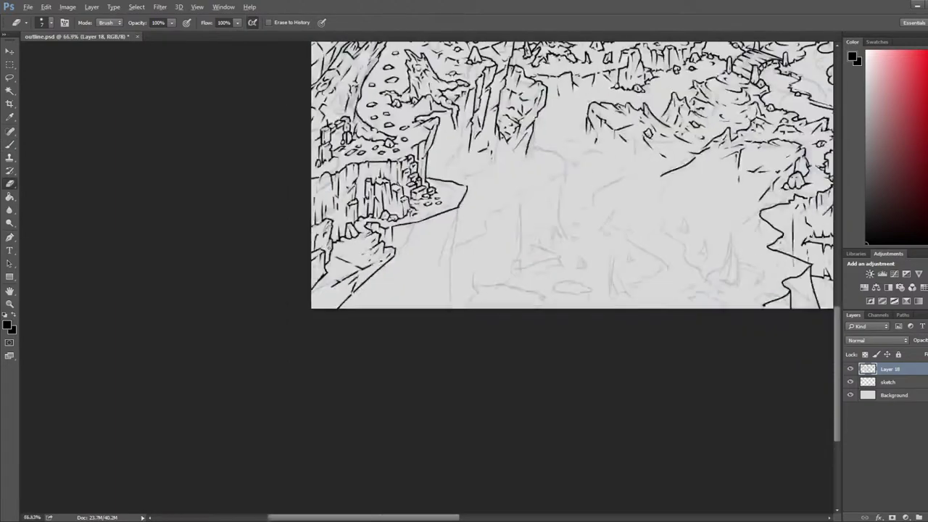
{"action": "left_click_drag", "start_coordinate": [701, 296], "coordinate": [399, 276]}
{"action": "left_click_drag", "start_coordinate": [578, 271], "coordinate": [403, 266]}
{"action": "scroll", "coordinate": [638, 233], "scroll_direction": "up", "scroll_amount": 3}
{"action": "scroll", "coordinate": [712, 231], "scroll_direction": "up", "scroll_amount": 1}
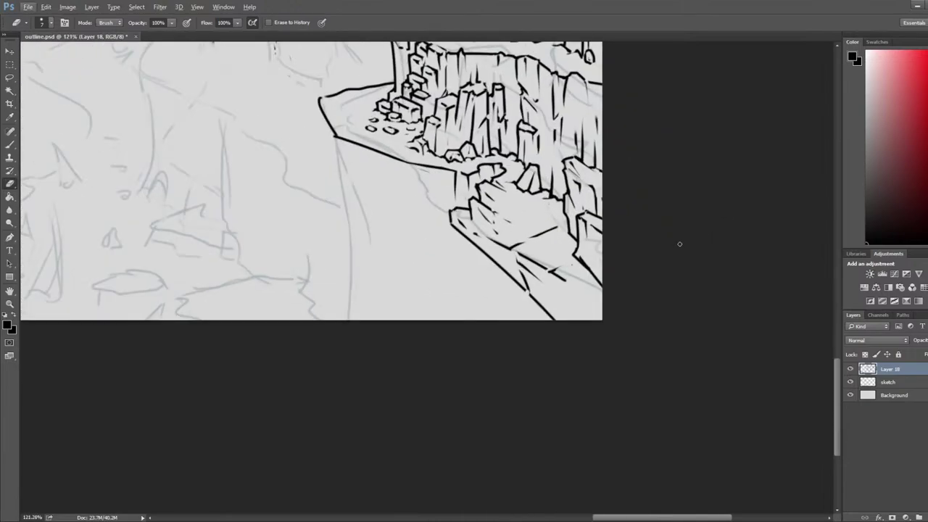
{"action": "key", "text": "b"}
{"action": "left_click_drag", "start_coordinate": [590, 196], "coordinate": [587, 212]}
{"action": "key", "text": "e"}
{"action": "key", "text": "b"}
{"action": "left_click_drag", "start_coordinate": [600, 232], "coordinate": [599, 255]}
{"action": "key", "text": "e"}
{"action": "key", "text": "b"}
{"action": "key", "text": "e"}
{"action": "key", "text": "b"}
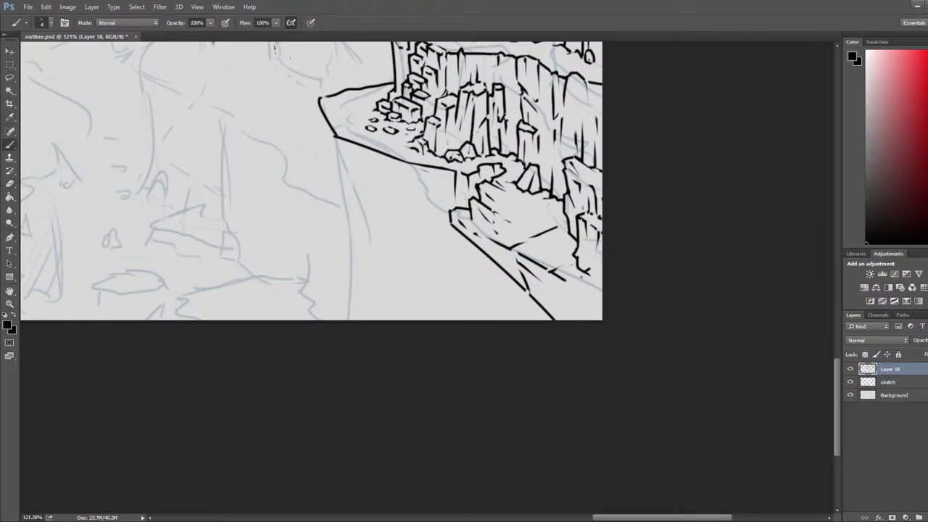
Step: Ink a cluster of small rounded rocks at the foot of the lower block beside the canvas edge
{"action": "key", "text": "e"}
{"action": "key", "text": "b"}
{"action": "key", "text": "e"}
{"action": "key", "text": "b"}
{"action": "key", "text": "e"}
{"action": "key", "text": "b"}
{"action": "key", "text": "e"}
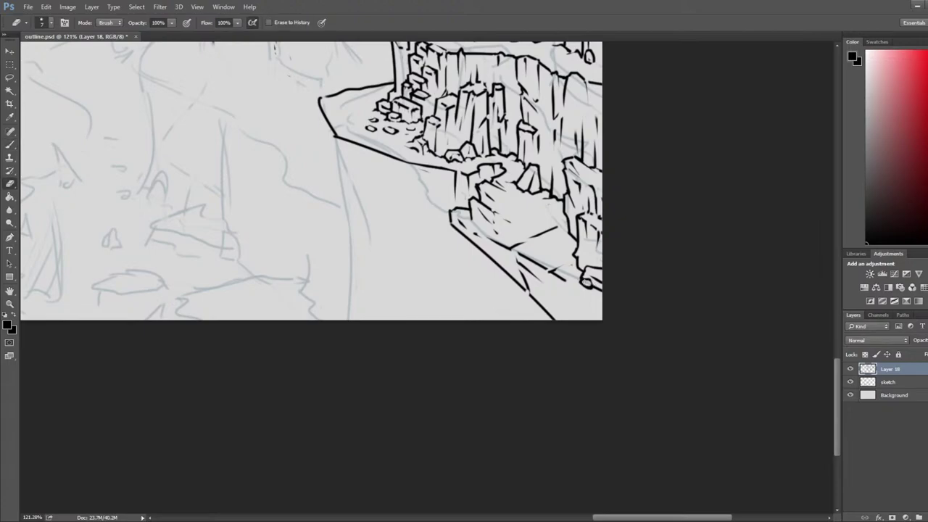
{"action": "key", "text": "b"}
{"action": "key", "text": "e"}
{"action": "key", "text": "b"}
{"action": "key", "text": "e"}
Step: Mirror the view back and clean up the outlines below the small rocks in the canvas corner
{"action": "left_click_drag", "start_coordinate": [541, 227], "coordinate": [414, 263]}
{"action": "key", "text": "ctrl+shift+h"}
{"action": "left_click_drag", "start_coordinate": [304, 267], "coordinate": [801, 251]}
{"action": "left_click_drag", "start_coordinate": [123, 248], "coordinate": [325, 266]}
{"action": "scroll", "coordinate": [394, 275], "scroll_direction": "up", "scroll_amount": 6}
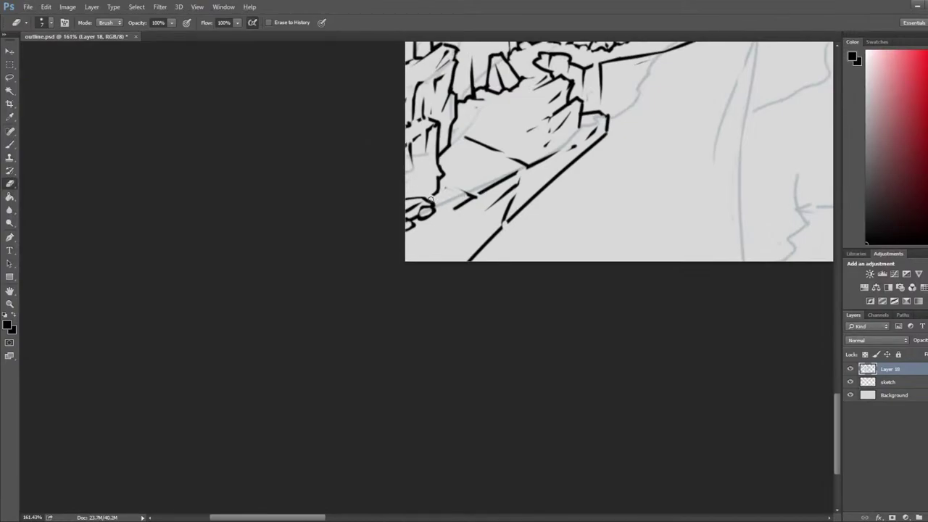
{"action": "key", "text": "b"}
{"action": "key", "text": "e"}
{"action": "mouse_move", "coordinate": [415, 227]}
{"action": "left_mouse_down"}
{"action": "mouse_move", "coordinate": [408, 227]}
{"action": "mouse_move", "coordinate": [425, 230]}
{"action": "mouse_move", "coordinate": [407, 248]}
{"action": "mouse_move", "coordinate": [406, 235]}
{"action": "mouse_move", "coordinate": [450, 209]}
{"action": "left_mouse_up"}
{"action": "key", "text": "b"}
{"action": "key", "text": "e"}
Step: Ink small angular rocks beneath the rounded ones in the canvas corner, trimming overlapping lines with the eraser
{"action": "key", "text": "b"}
{"action": "key", "text": "e"}
{"action": "key", "text": "b"}
{"action": "key", "text": "e"}
{"action": "key", "text": "b"}
{"action": "key", "text": "e"}
{"action": "key", "text": "b"}
{"action": "key", "text": "e"}
{"action": "key", "text": "b"}
{"action": "key", "text": "e"}
{"action": "key", "text": "b"}
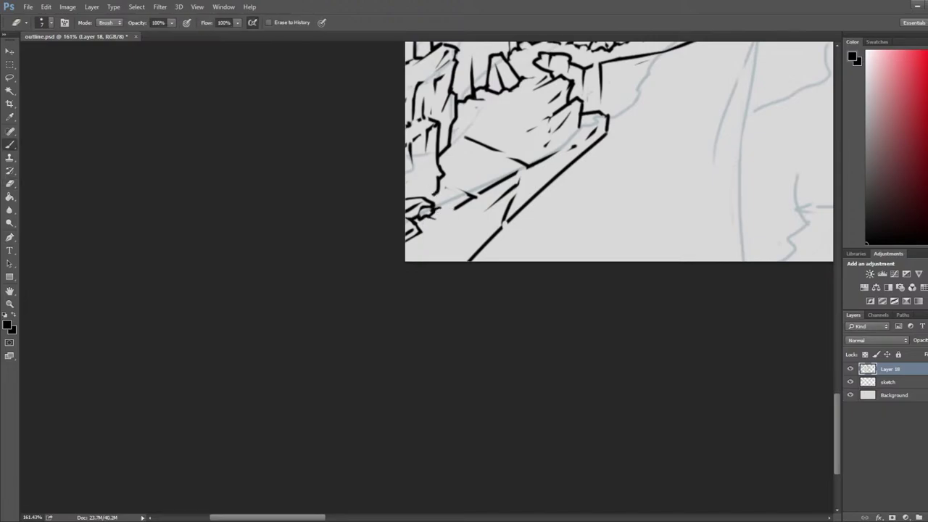
Step: Try a curved stroke outward from the lower block's foot, erase it, and tidy the end of the side edge
{"action": "key", "text": "b"}
{"action": "key", "text": "e"}
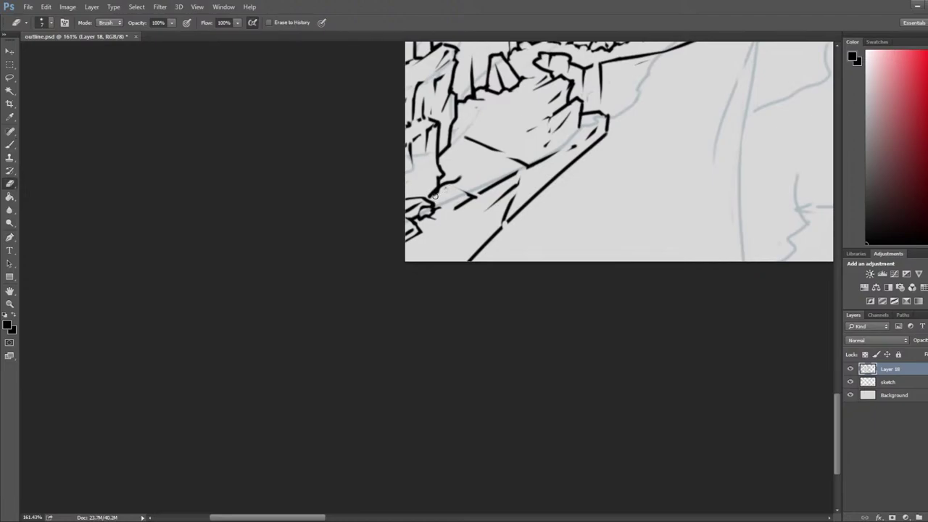
{"action": "key", "text": "b"}
{"action": "key", "text": "e"}
{"action": "mouse_move", "coordinate": [427, 198]}
{"action": "left_mouse_down"}
{"action": "mouse_move", "coordinate": [457, 177]}
{"action": "mouse_move", "coordinate": [441, 187]}
{"action": "left_mouse_up"}
{"action": "key", "text": "b"}
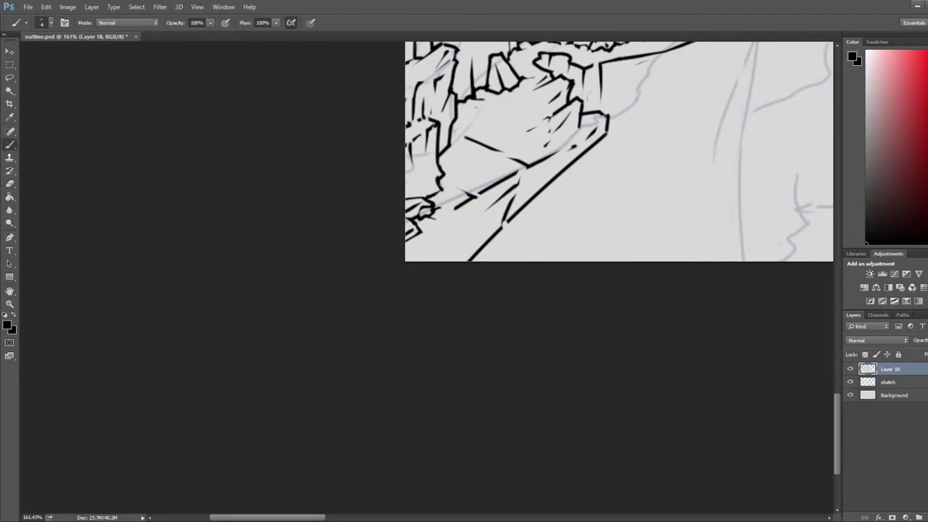
{"action": "key", "text": "e"}
{"action": "key", "text": "b"}
{"action": "key", "text": "e"}
Step: Refine the lower block's side edge with a short crack and ink a small round rock at its base
{"action": "mouse_move", "coordinate": [427, 155]}
{"action": "left_mouse_down"}
{"action": "mouse_move", "coordinate": [434, 180]}
{"action": "mouse_move", "coordinate": [432, 149]}
{"action": "left_mouse_up"}
{"action": "key", "text": "b"}
{"action": "mouse_move", "coordinate": [441, 181]}
{"action": "left_mouse_down"}
{"action": "mouse_move", "coordinate": [458, 173]}
{"action": "mouse_move", "coordinate": [440, 193]}
{"action": "mouse_move", "coordinate": [447, 189]}
{"action": "left_mouse_up"}
{"action": "key", "text": "e"}
{"action": "key", "text": "b"}
{"action": "key", "text": "e"}
{"action": "key", "text": "b"}
{"action": "key", "text": "e"}
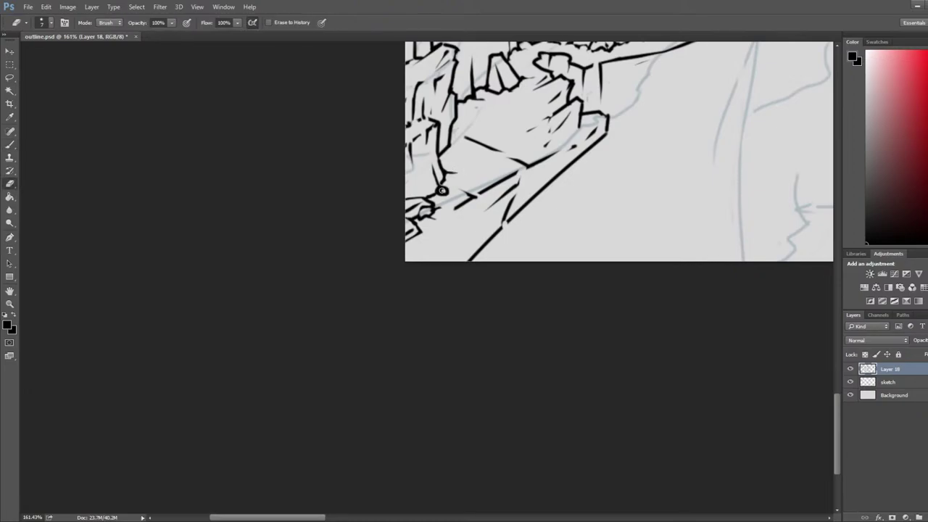
Step: Ink tapered vertical cracks on the lower block's face and clean up the small rocks where it meets the shelf
{"action": "key", "text": "b"}
{"action": "key", "text": "e"}
{"action": "key", "text": "b"}
{"action": "key", "text": "e"}
{"action": "key", "text": "b"}
{"action": "left_click_drag", "start_coordinate": [421, 162], "coordinate": [427, 189]}
{"action": "key", "text": "e"}
{"action": "key", "text": "b"}
{"action": "key", "text": "e"}
{"action": "key", "text": "b"}
{"action": "key", "text": "e"}
Step: Ink a vertical edge from the shelf's front rim to the canvas's lower edge and erase the old lines beside it
{"action": "mouse_move", "coordinate": [491, 183]}
{"action": "left_mouse_down"}
{"action": "mouse_move", "coordinate": [484, 208]}
{"action": "mouse_move", "coordinate": [494, 176]}
{"action": "mouse_move", "coordinate": [463, 233]}
{"action": "mouse_move", "coordinate": [445, 199]}
{"action": "mouse_move", "coordinate": [469, 260]}
{"action": "left_mouse_up"}
{"action": "key", "text": "b"}
{"action": "key", "text": "e"}
{"action": "key", "text": "b"}
{"action": "key", "text": "ctrl+z"}
{"action": "key", "text": "e"}
{"action": "left_click_drag", "start_coordinate": [474, 197], "coordinate": [467, 289]}
{"action": "mouse_move", "coordinate": [477, 199]}
{"action": "left_mouse_down"}
{"action": "mouse_move", "coordinate": [472, 242]}
{"action": "mouse_move", "coordinate": [446, 262]}
{"action": "mouse_move", "coordinate": [475, 227]}
{"action": "mouse_move", "coordinate": [435, 261]}
{"action": "mouse_move", "coordinate": [456, 250]}
{"action": "left_mouse_up"}
Step: Ink a slanted stroke off the new vertical edge and thin the lines around it with the eraser
{"action": "key", "text": "b"}
{"action": "key", "text": "e"}
{"action": "key", "text": "b"}
{"action": "key", "text": "e"}
{"action": "key", "text": "b"}
{"action": "key", "text": "e"}
{"action": "left_click_drag", "start_coordinate": [471, 223], "coordinate": [463, 248]}
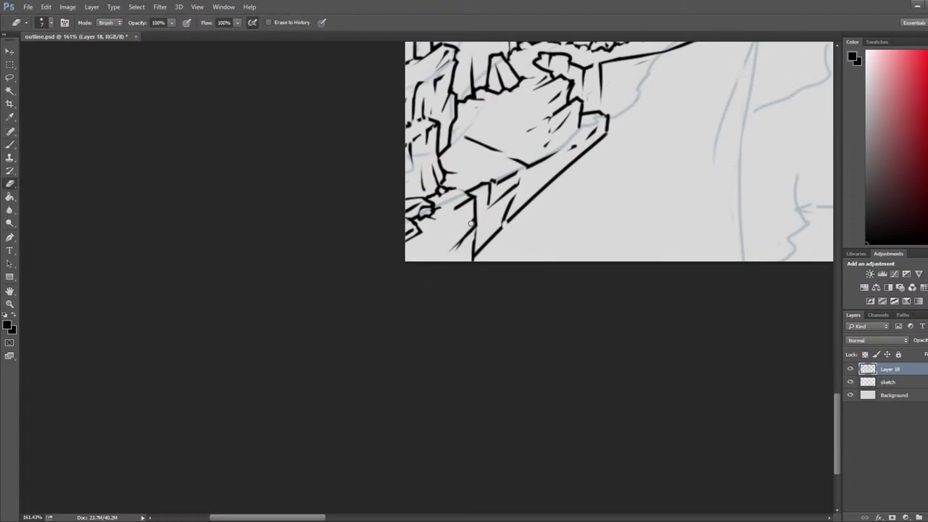
Step: Ink a slanted ledge line from beside the vertical edge toward the canvas corner and trim its excess
{"action": "key", "text": "b"}
{"action": "key", "text": "e"}
{"action": "key", "text": "b"}
{"action": "left_click_drag", "start_coordinate": [457, 210], "coordinate": [416, 259]}
{"action": "key", "text": "e"}
{"action": "mouse_move", "coordinate": [452, 227]}
{"action": "left_mouse_down"}
{"action": "mouse_move", "coordinate": [406, 259]}
{"action": "mouse_move", "coordinate": [423, 259]}
{"action": "mouse_move", "coordinate": [447, 230]}
{"action": "mouse_move", "coordinate": [444, 259]}
{"action": "left_mouse_up"}
{"action": "key", "text": "b"}
{"action": "key", "text": "e"}
{"action": "key", "text": "b"}
{"action": "key", "text": "e"}
Step: Ink steep side edges for a rock block between the ledge line and the vertical edge, and shape its jagged top with the eraser
{"action": "key", "text": "b"}
{"action": "mouse_move", "coordinate": [437, 234]}
{"action": "left_mouse_down"}
{"action": "mouse_move", "coordinate": [433, 261]}
{"action": "mouse_move", "coordinate": [446, 263]}
{"action": "left_mouse_up"}
{"action": "key", "text": "e"}
{"action": "key", "text": "b"}
{"action": "left_click_drag", "start_coordinate": [447, 230], "coordinate": [442, 283]}
{"action": "key", "text": "e"}
{"action": "mouse_move", "coordinate": [448, 231]}
{"action": "left_mouse_down"}
{"action": "mouse_move", "coordinate": [444, 294]}
{"action": "mouse_move", "coordinate": [427, 300]}
{"action": "left_mouse_up"}
{"action": "key", "text": "b"}
{"action": "key", "text": "e"}
{"action": "mouse_move", "coordinate": [446, 234]}
{"action": "left_mouse_down"}
{"action": "mouse_move", "coordinate": [443, 254]}
{"action": "mouse_move", "coordinate": [441, 221]}
{"action": "left_mouse_up"}
{"action": "key", "text": "b"}
{"action": "key", "text": "e"}
{"action": "key", "text": "b"}
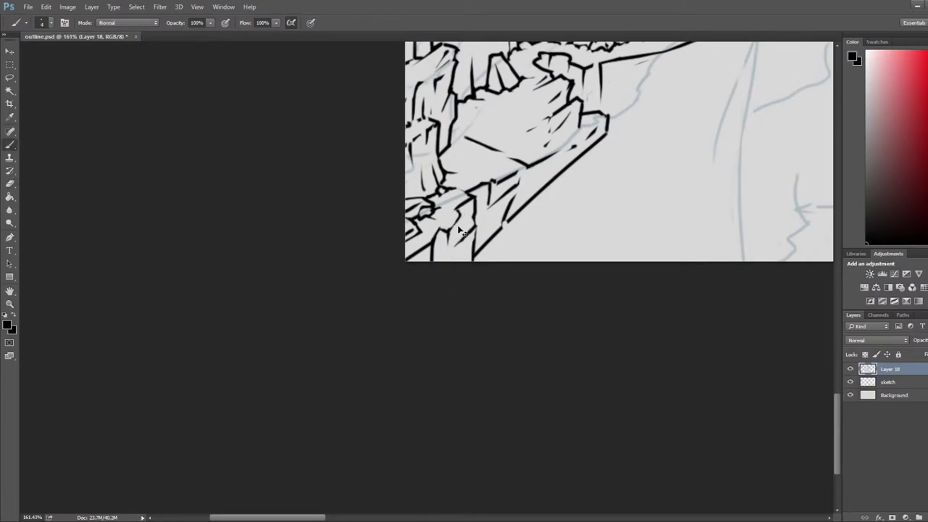
Step: Ink a short slanted stroke at the rock block's top beside the vertical edge and thin its side line down to the canvas edge with the eraser
{"action": "key", "text": "e"}
{"action": "key", "text": "e"}
{"action": "key", "text": "b"}
{"action": "left_click_drag", "start_coordinate": [455, 210], "coordinate": [463, 216]}
{"action": "key", "text": "e"}
{"action": "left_click_drag", "start_coordinate": [455, 260], "coordinate": [460, 215]}
{"action": "key", "text": "b"}
{"action": "key", "text": "e"}
{"action": "key", "text": "b"}
{"action": "key", "text": "e"}
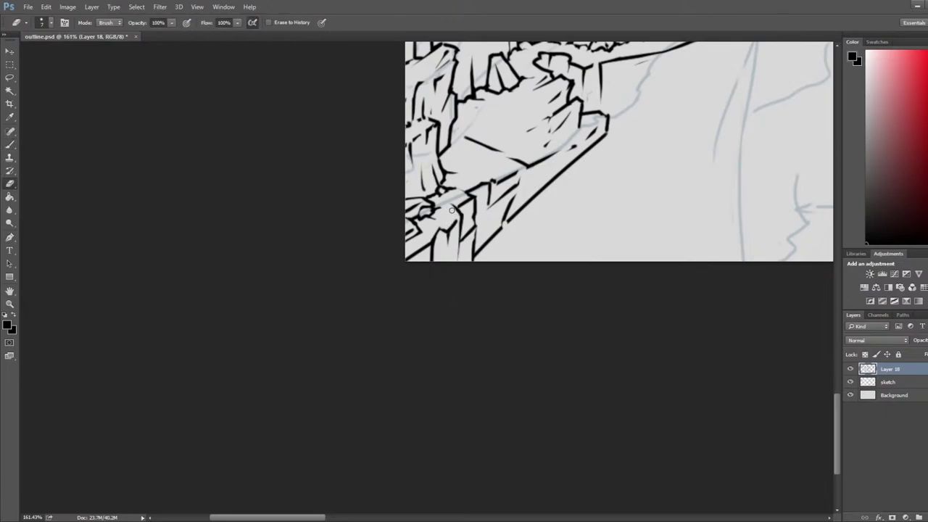
Step: Flip the canvas horizontally back to its normal orientation, fit the whole map in view and save the document
{"action": "scroll", "coordinate": [452, 215], "scroll_direction": "down", "scroll_amount": 5}
{"action": "key", "text": "ctrl+shift+h"}
{"action": "left_click_drag", "start_coordinate": [604, 250], "coordinate": [178, 297]}
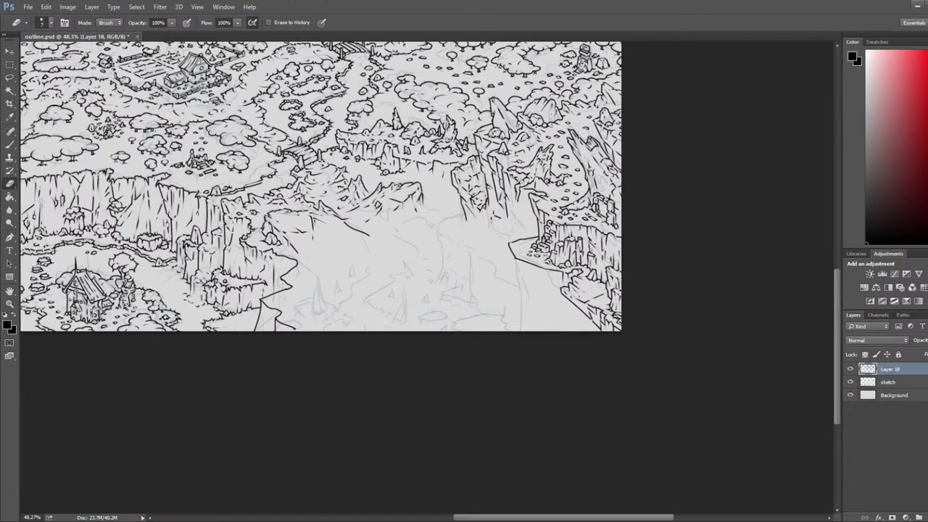
{"action": "key", "text": "ctrl+0"}
{"action": "key", "text": "ctrl+s"}
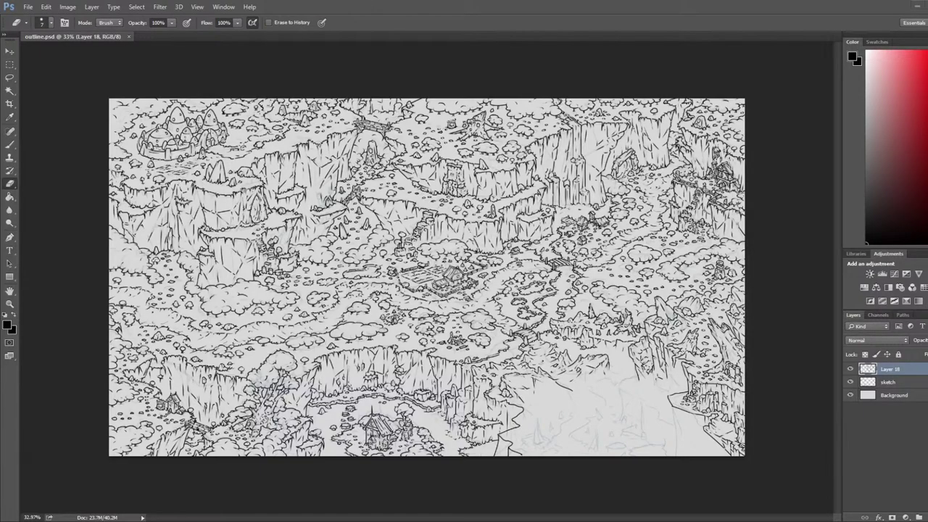
Step: Examine the whole map mirrored horizontally and flip the canvas back to its normal orientation
{"action": "scroll", "coordinate": [362, 302], "scroll_direction": "down", "scroll_amount": 3}
{"action": "key", "text": "ctrl+shift+h"}
{"action": "scroll", "coordinate": [363, 302], "scroll_direction": "up", "scroll_amount": 6}
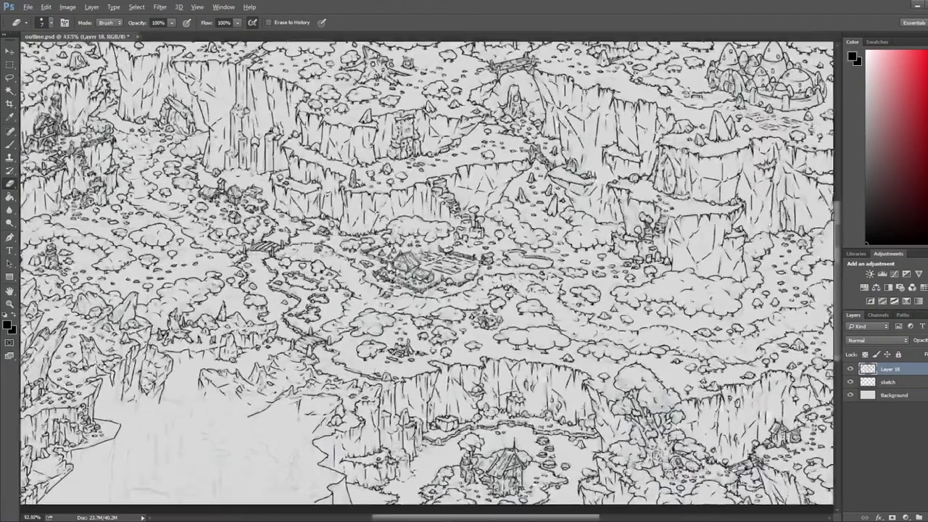
{"action": "key", "text": "ctrl+shift+h"}
{"action": "scroll", "coordinate": [427, 277], "scroll_direction": "down", "scroll_amount": 2}
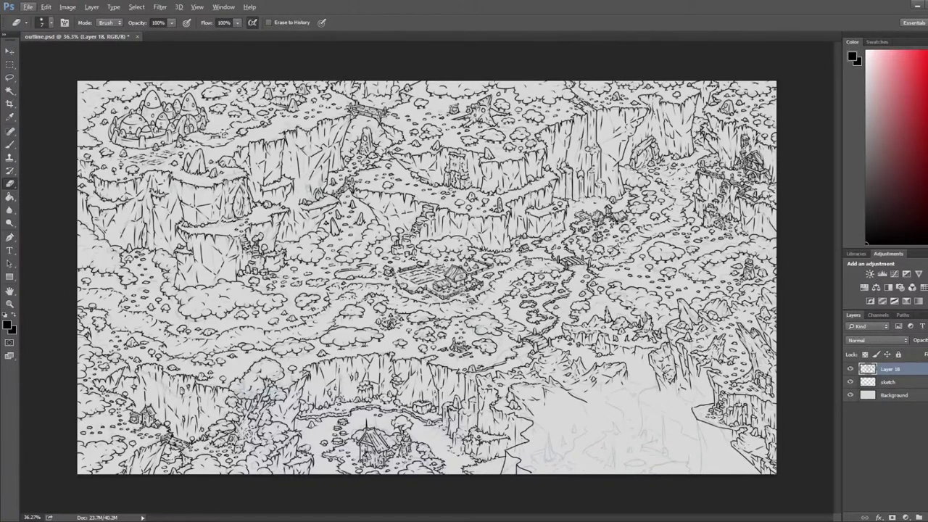
{"action": "left_click", "coordinate": [315, 367]}
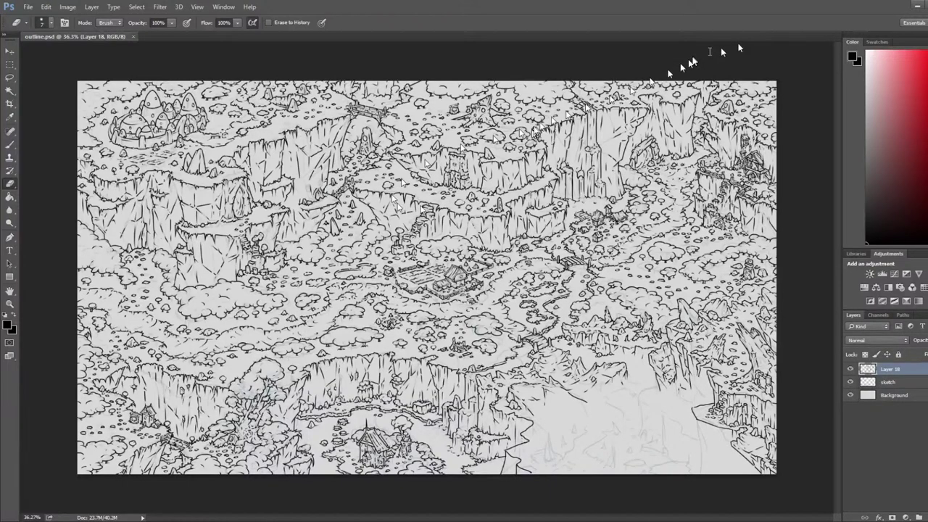
{"action": "left_click", "coordinate": [896, 81]}
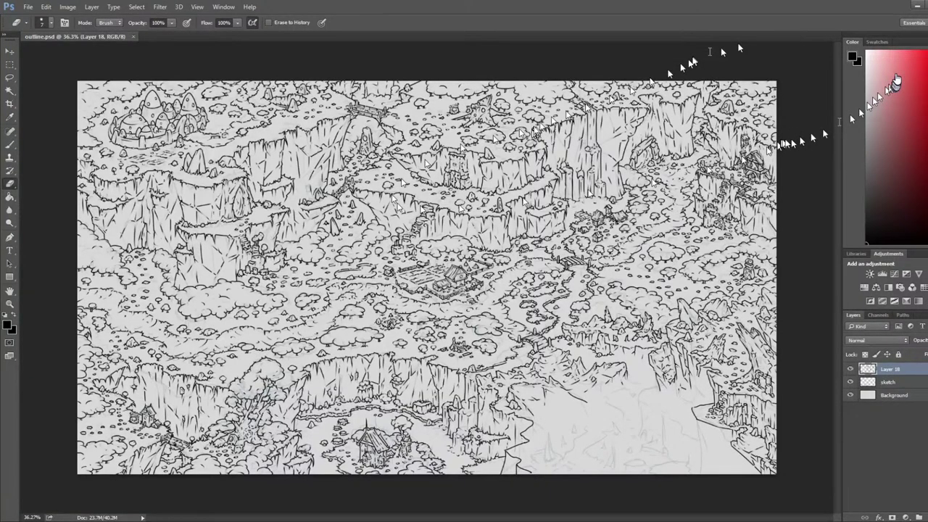